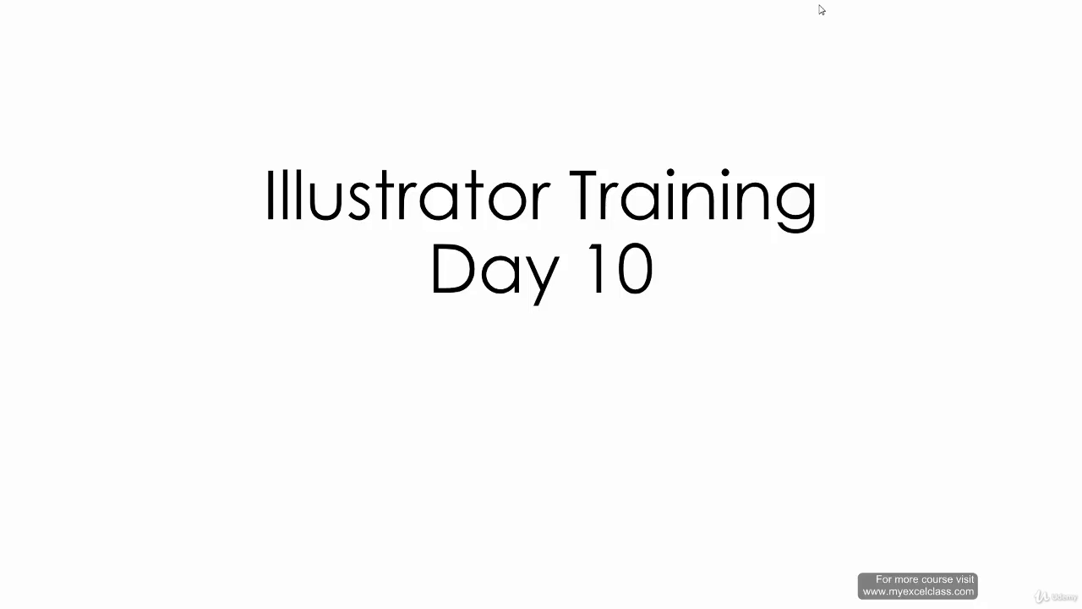
Advance past the recap and Day 10 overview slides to the empty Illustrator workspace.
key(Right)
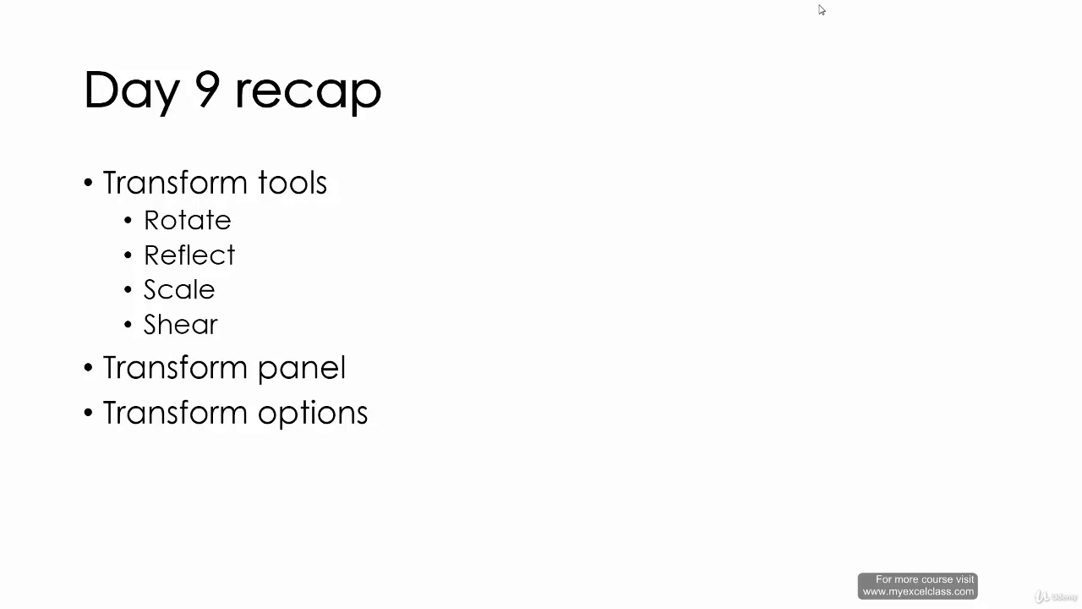
key(Right)
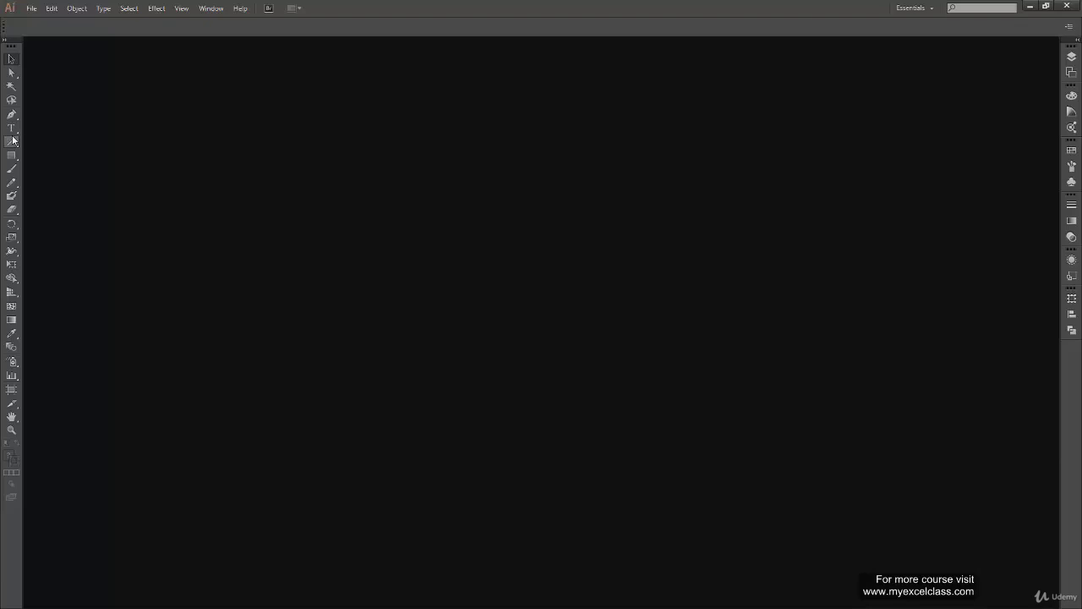
Open fill_example.ai from recent files and fit the whole world map in the window.
click(32, 8)
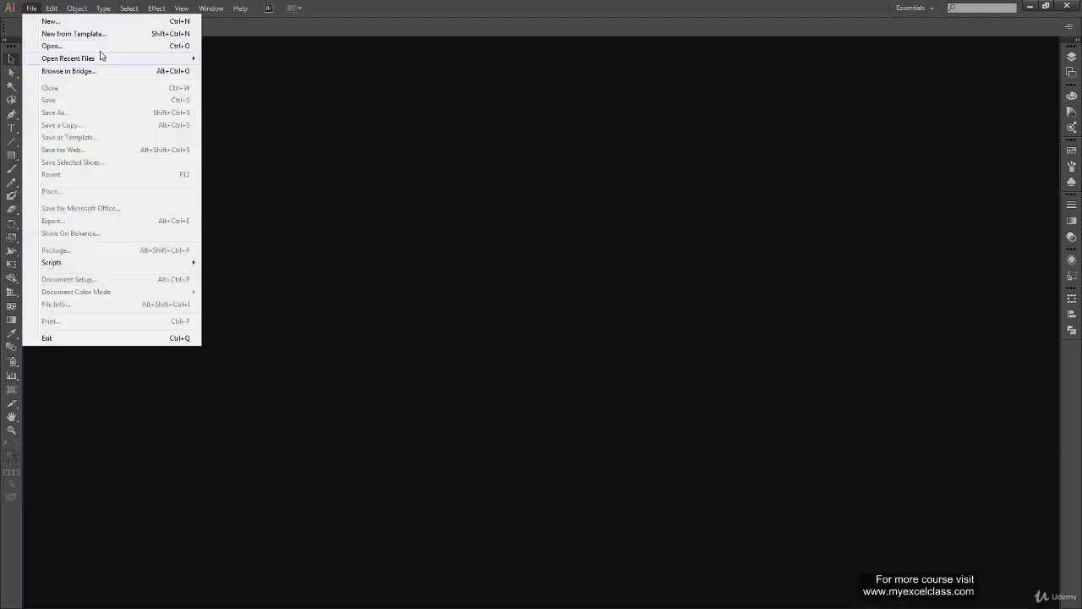
mouse_move(68, 58)
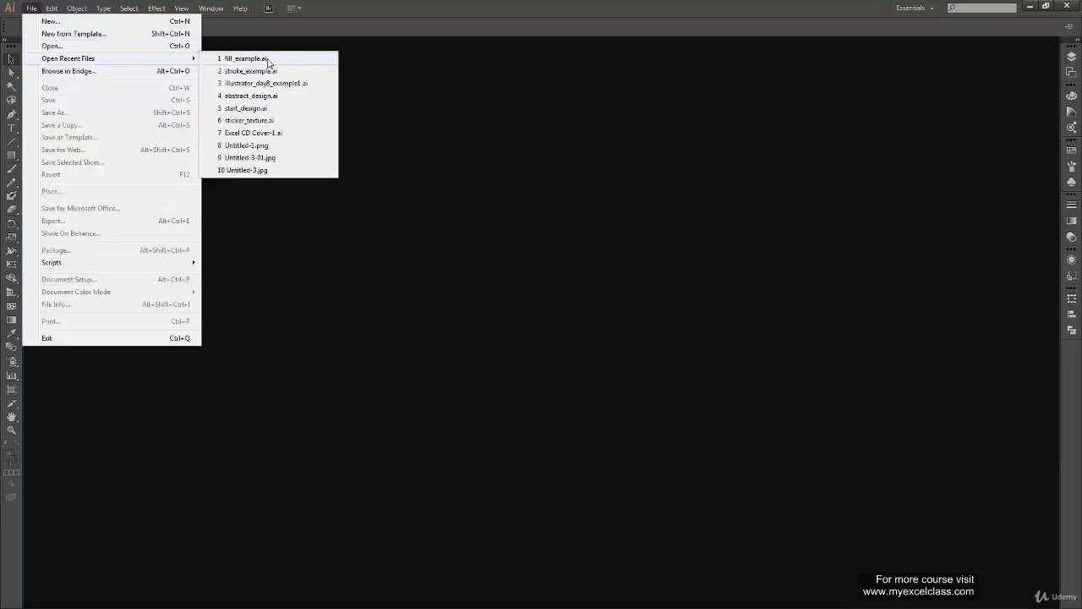
click(286, 61)
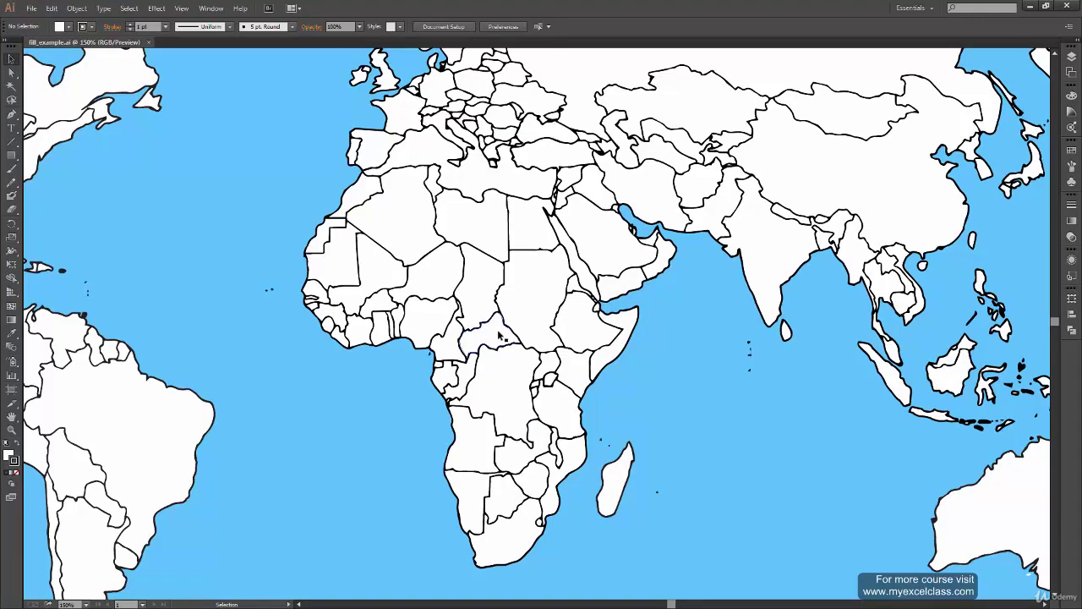
key(ctrl+0)
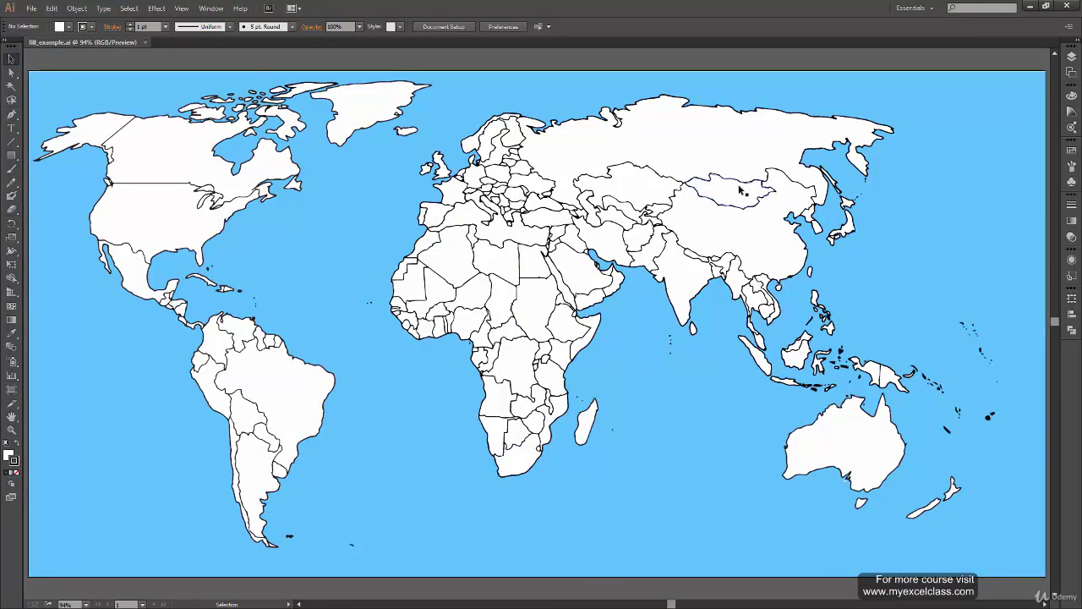
double_click(618, 486)
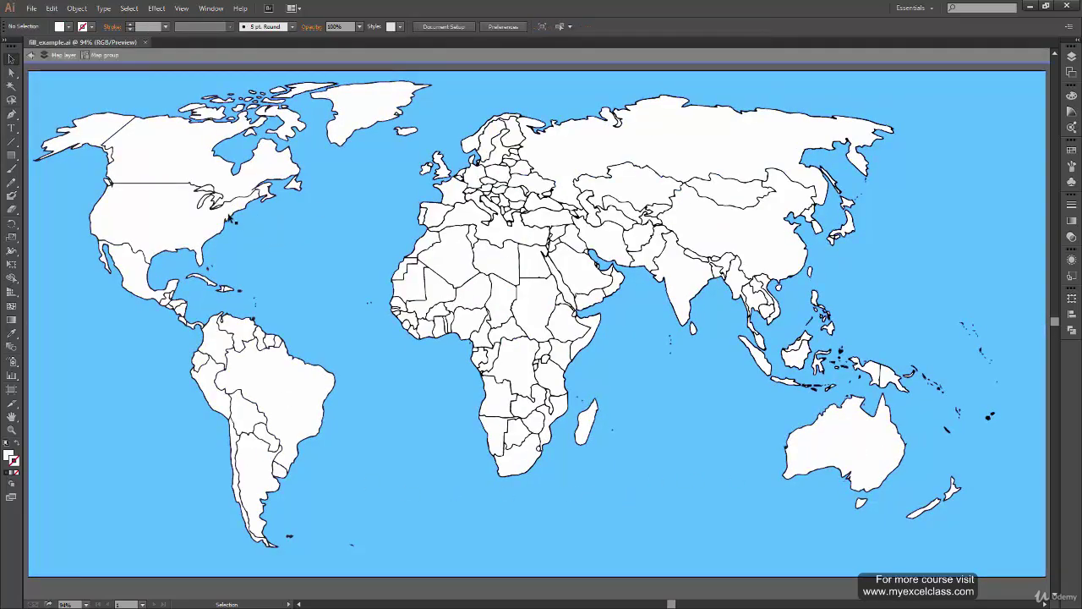
drag(134, 279, 117, 353)
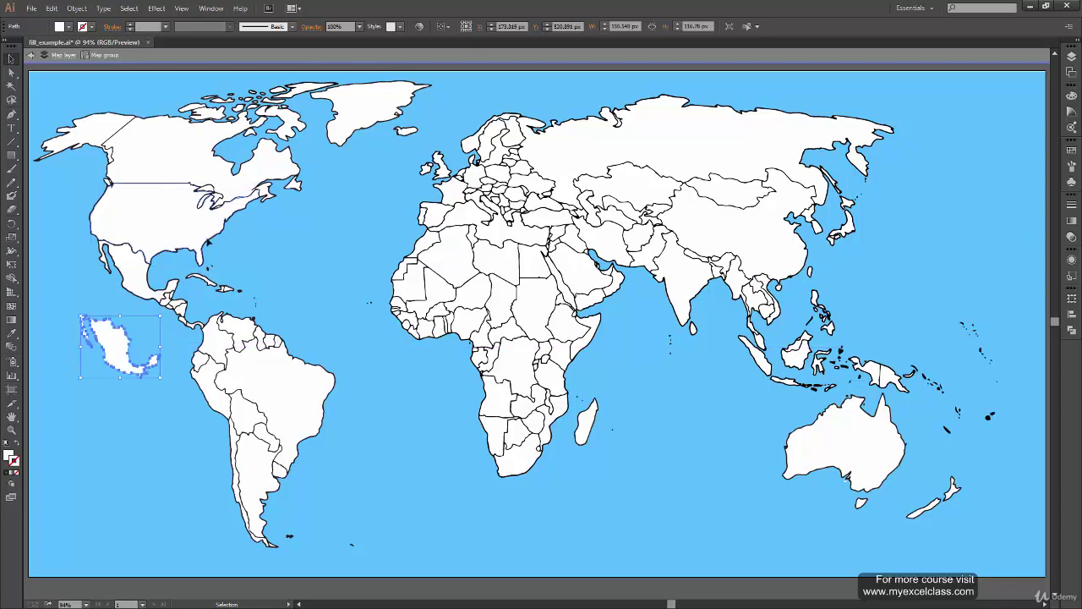
drag(169, 215, 330, 249)
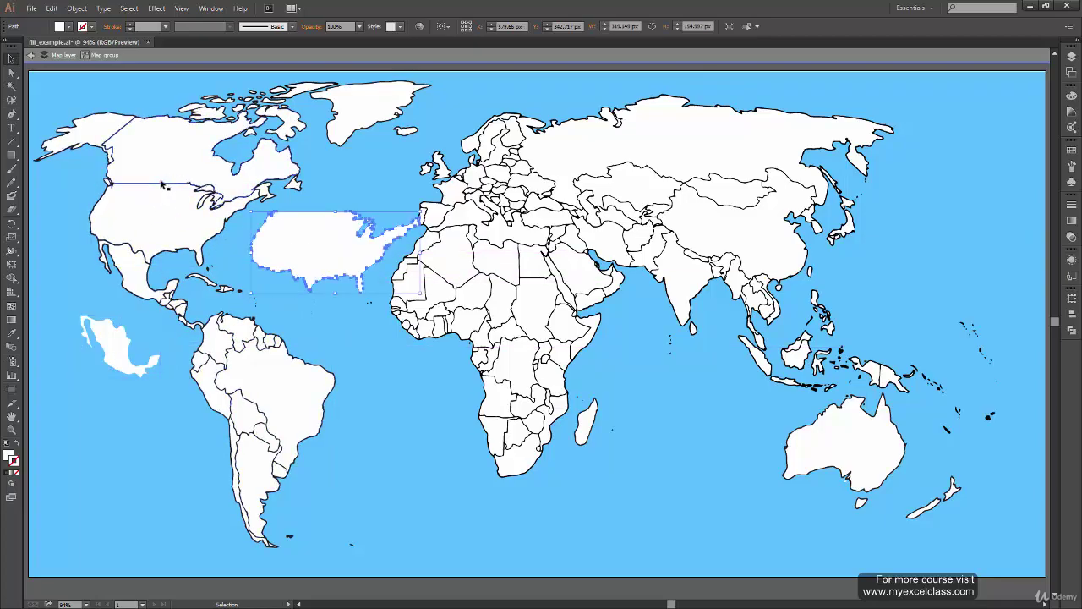
drag(118, 241, 397, 528)
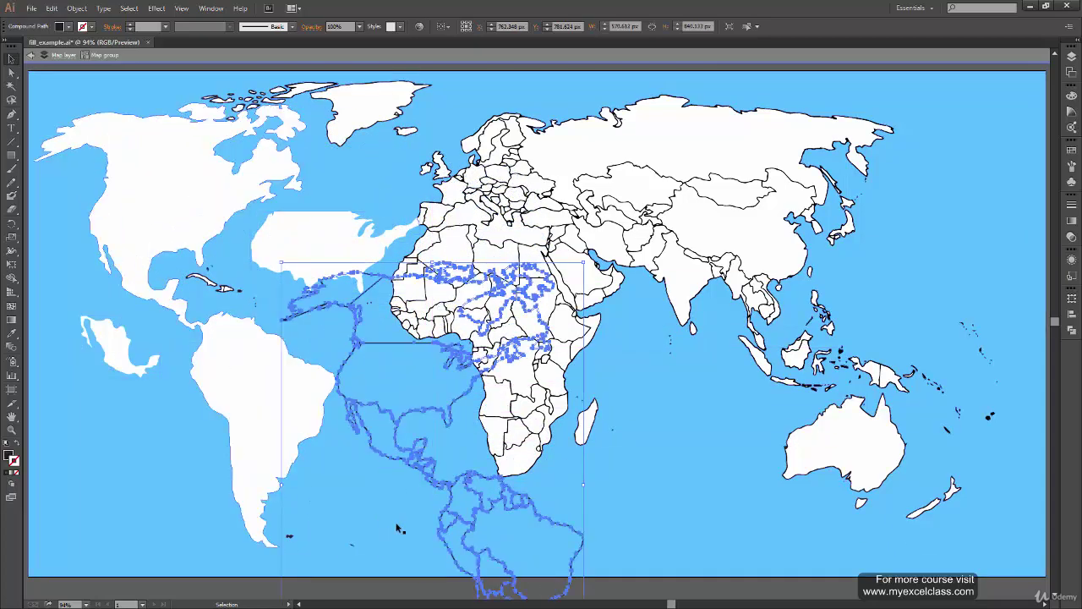
drag(398, 528, 423, 466)
click(352, 507)
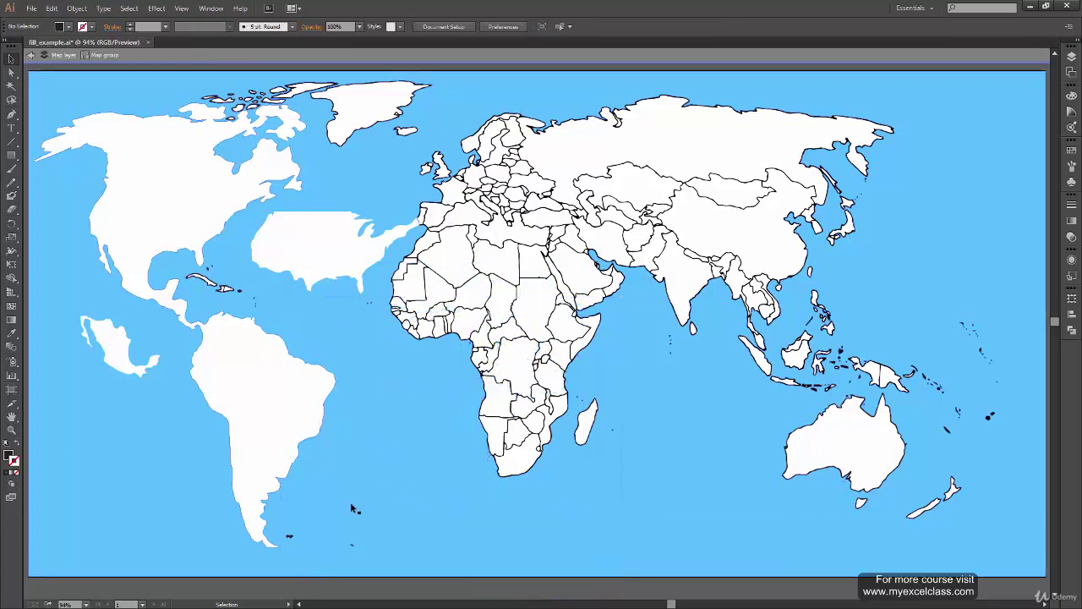
key(a)
click(345, 503)
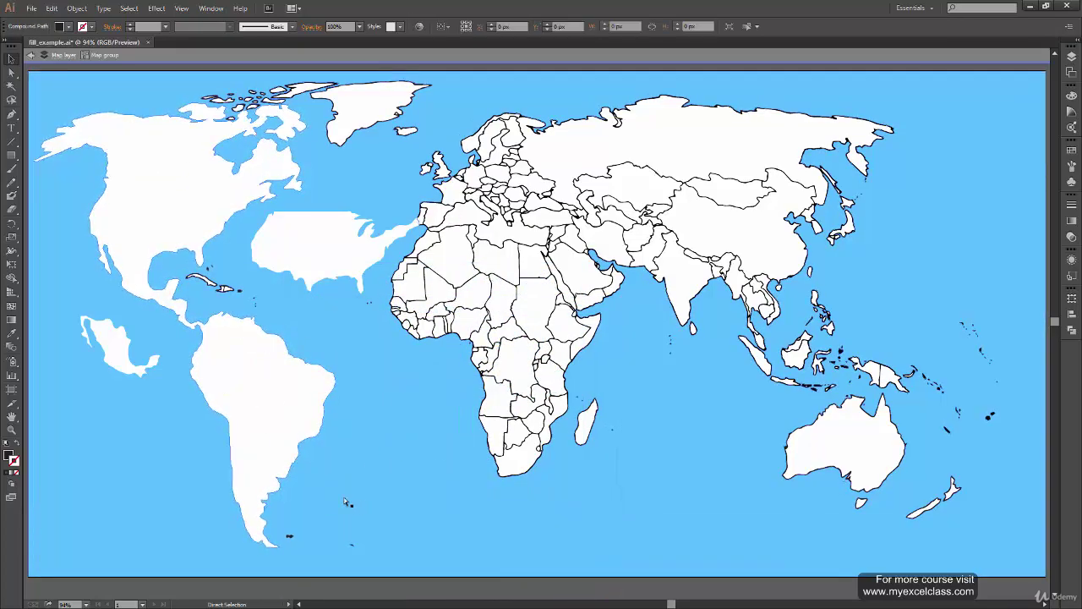
key(ctrl+z)
key(ctrl+z)
key(ctrl+z)
key(ctrl+z)
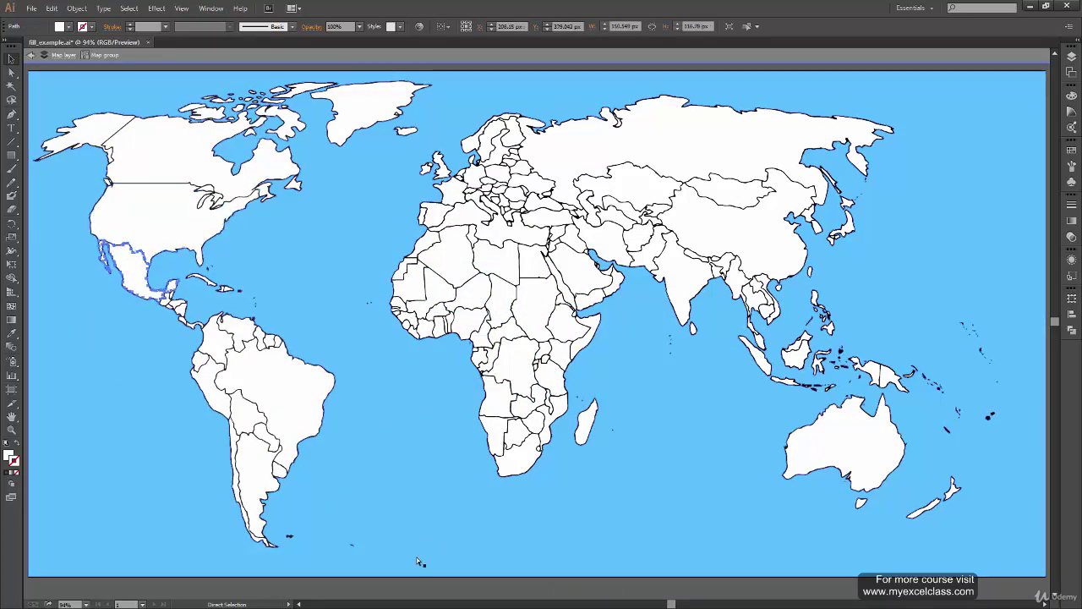
key(v)
click(52, 122)
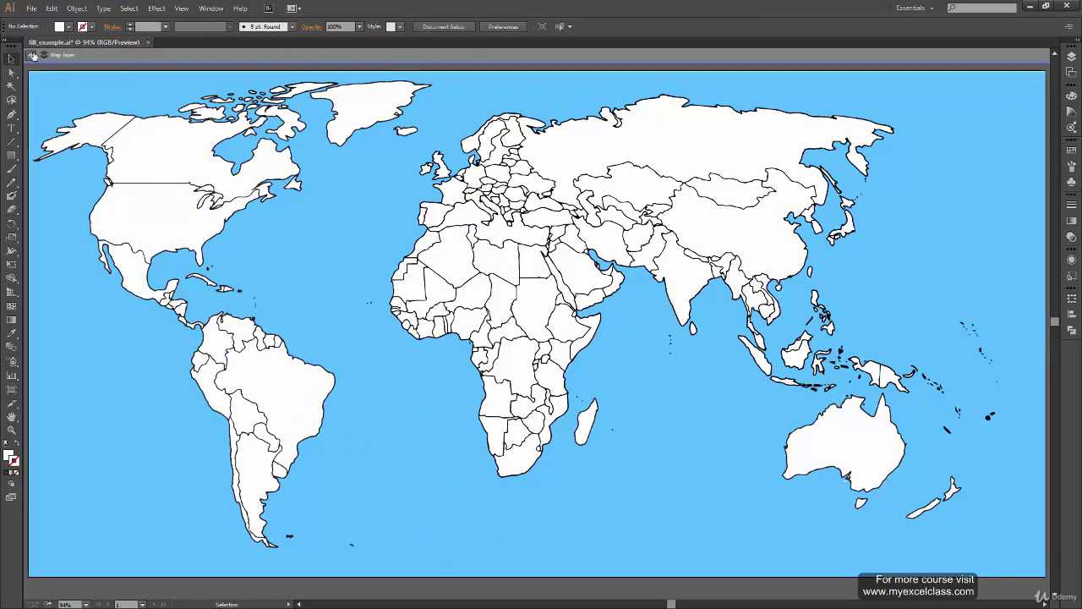
click(33, 56)
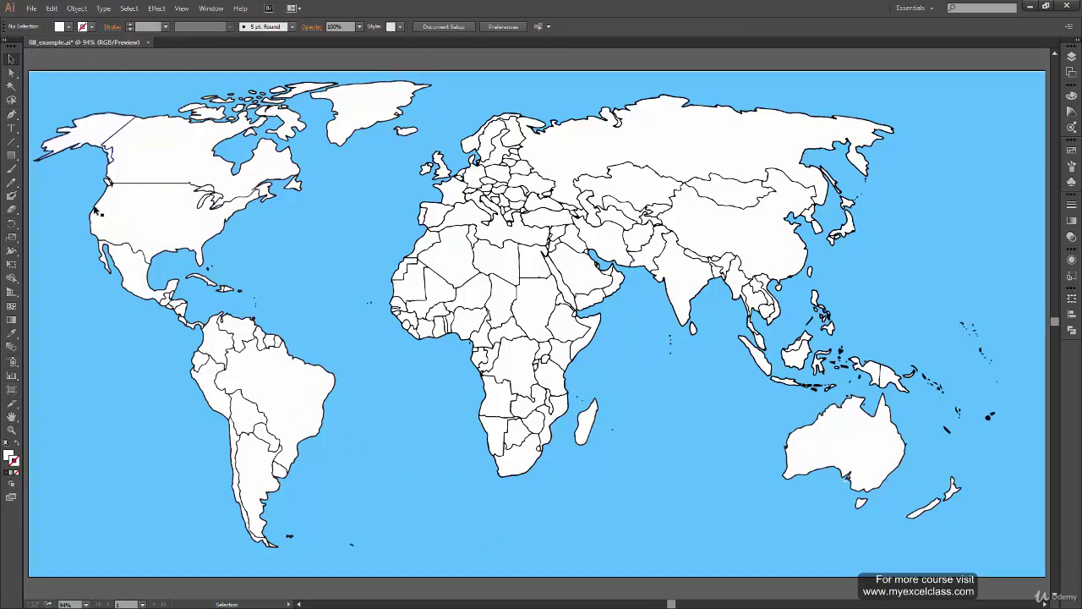
click(1071, 56)
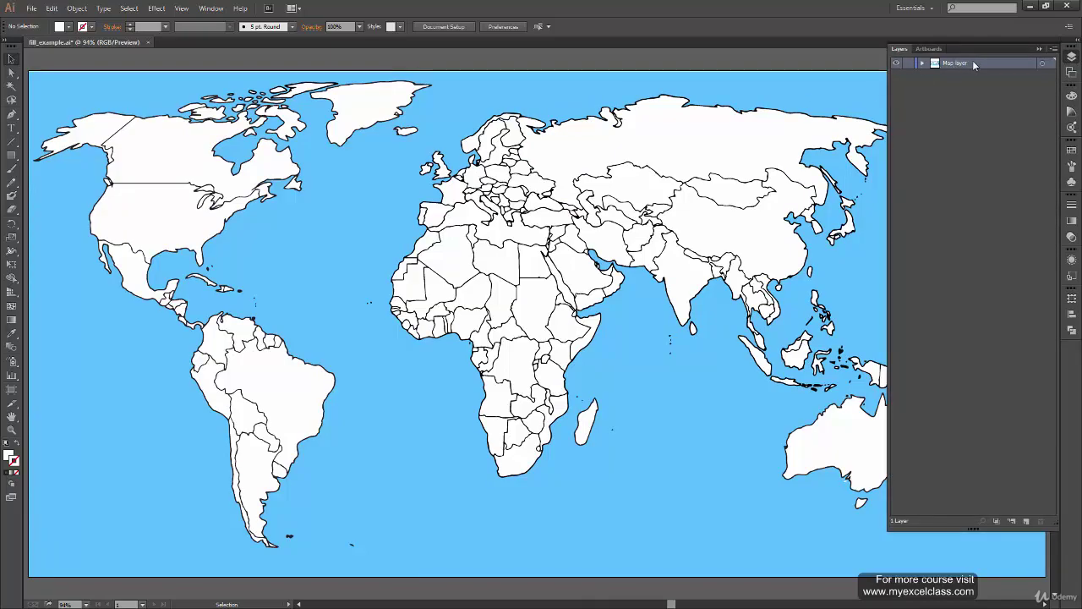
click(922, 64)
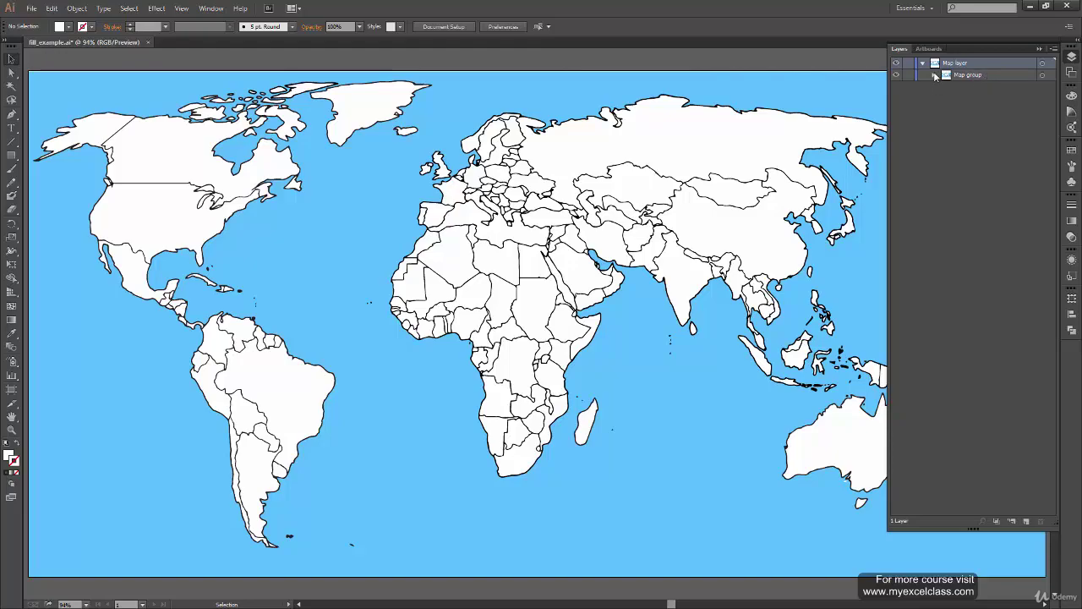
click(934, 75)
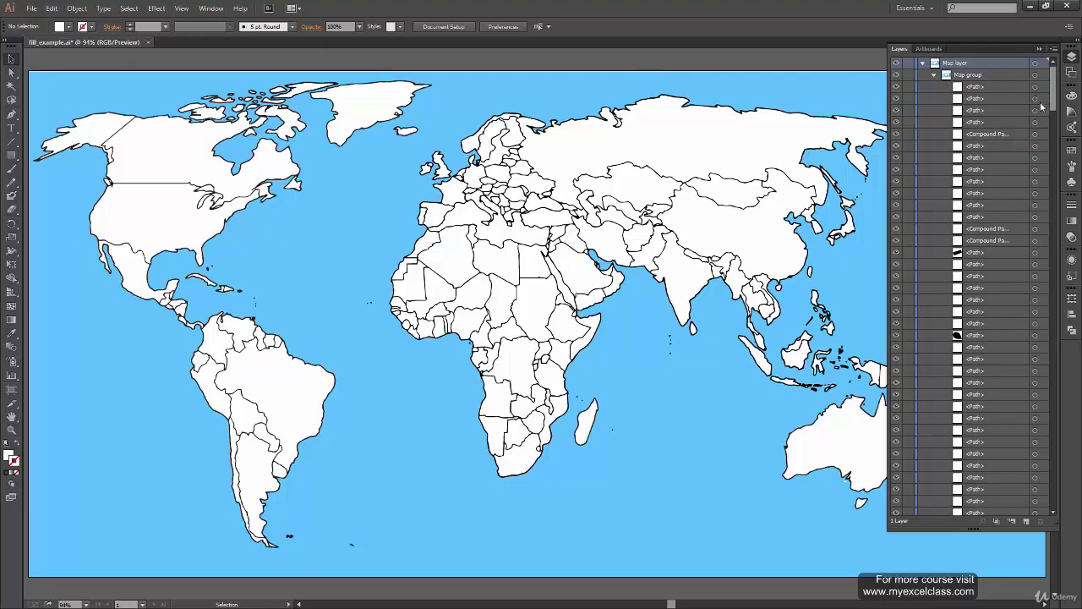
drag(1053, 109, 1053, 490)
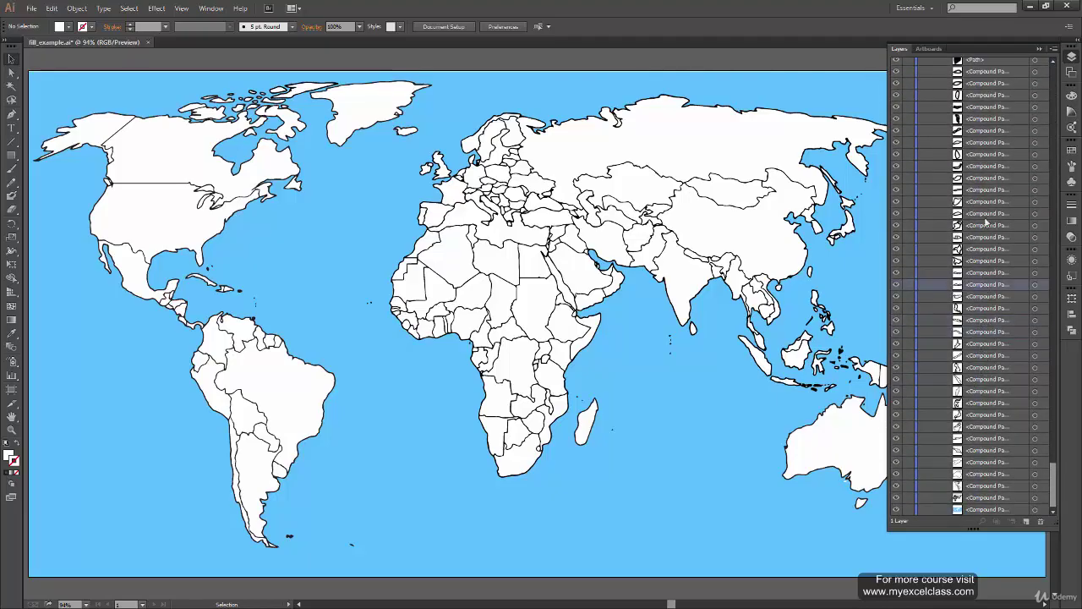
drag(1053, 482, 1043, 58)
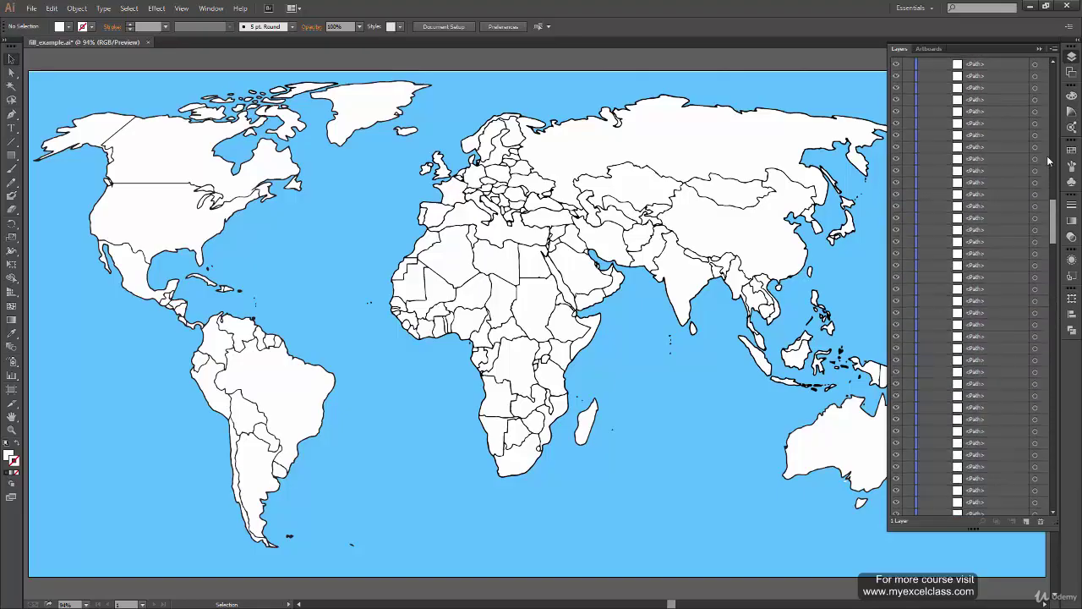
click(933, 74)
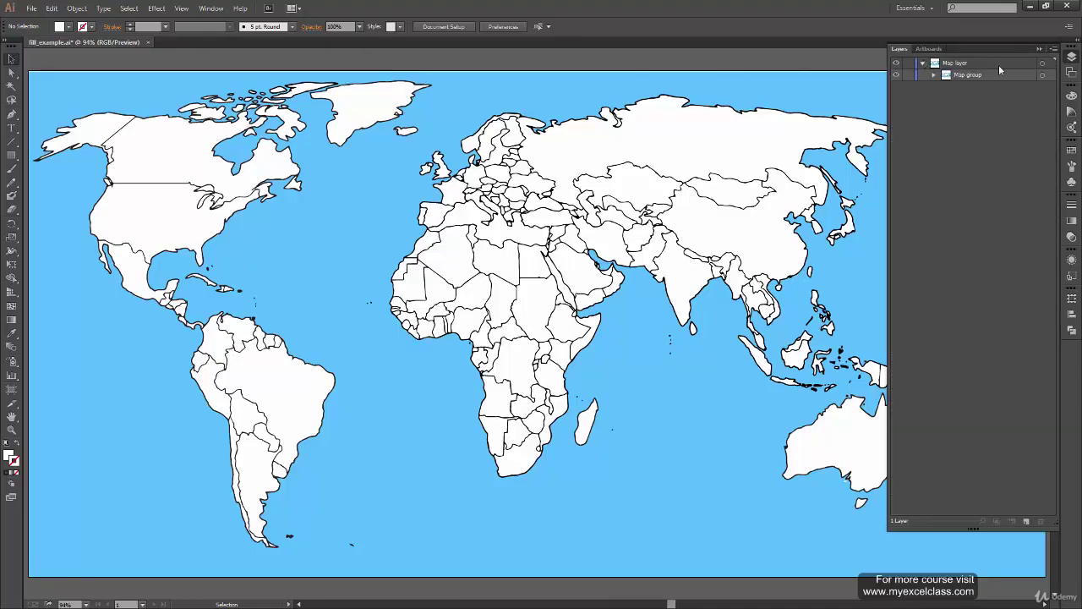
click(923, 62)
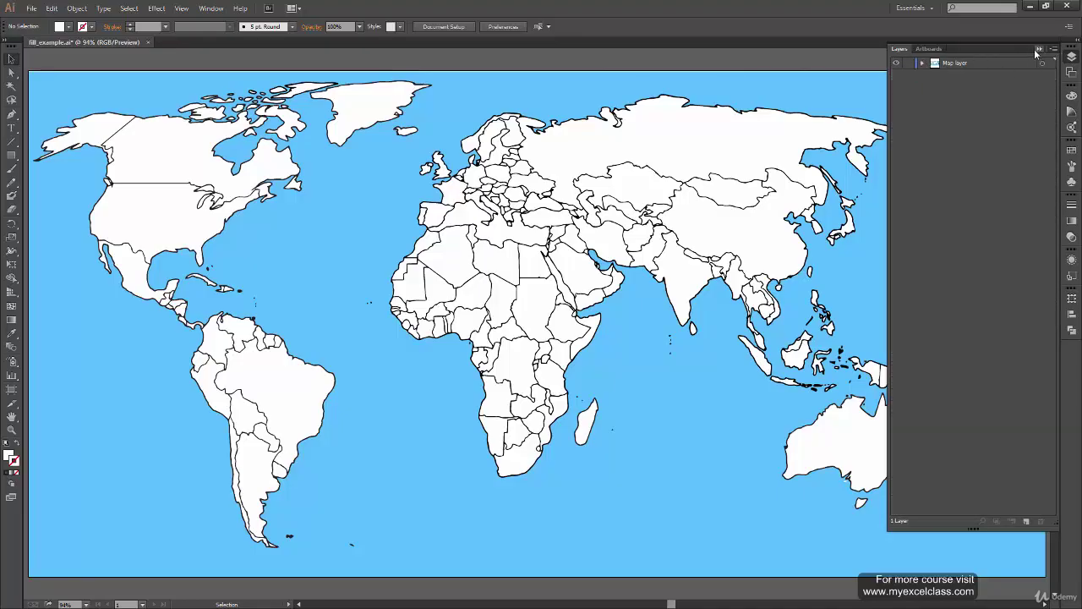
click(1036, 49)
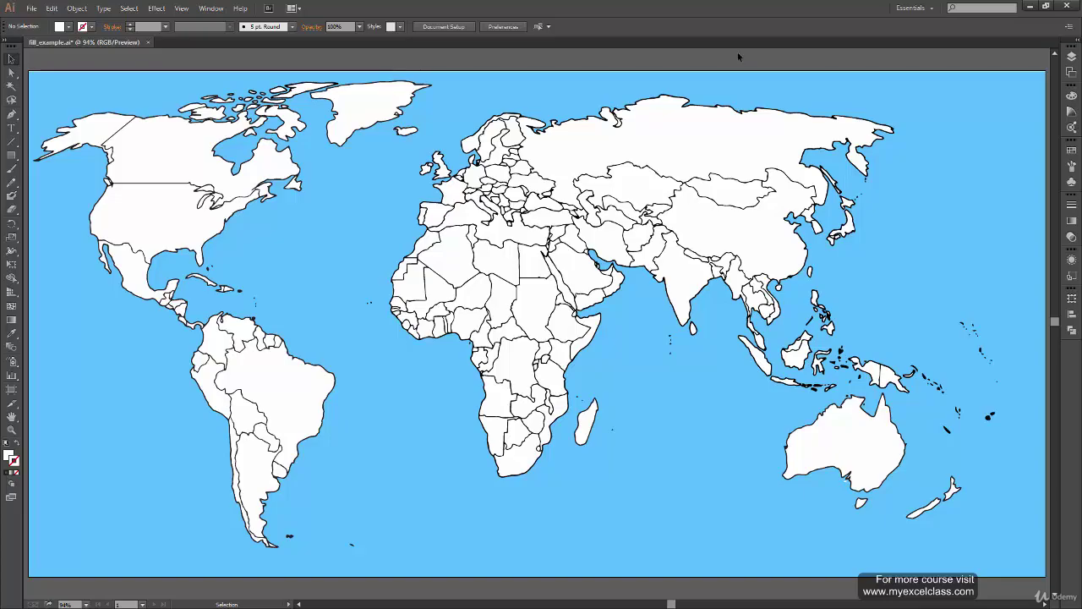
Show the Swatches panel, rearrange its colour groups above the grays and pick a gray swatch.
click(210, 7)
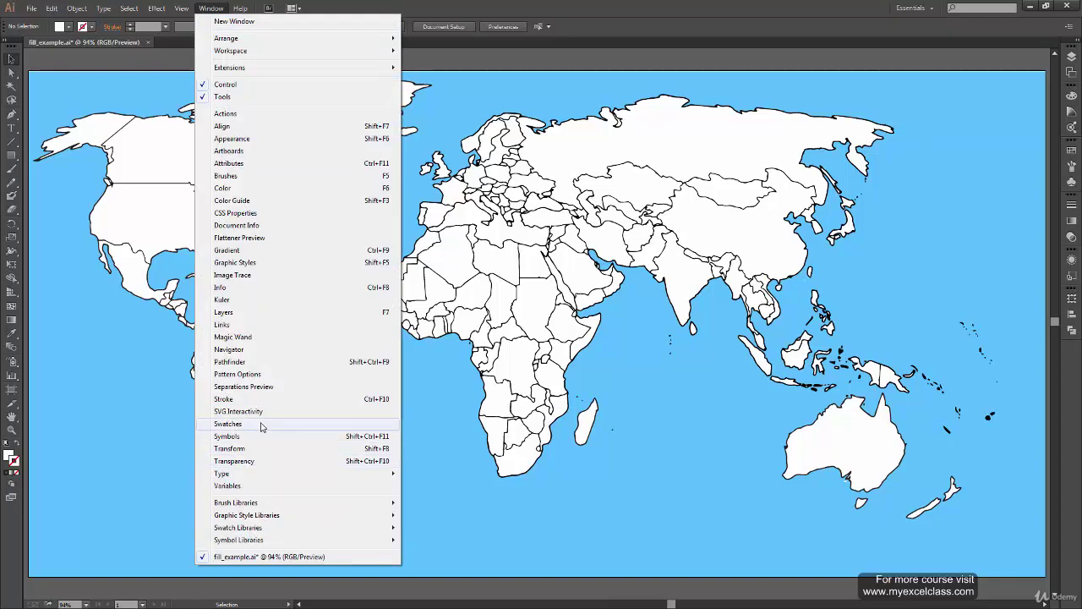
click(264, 425)
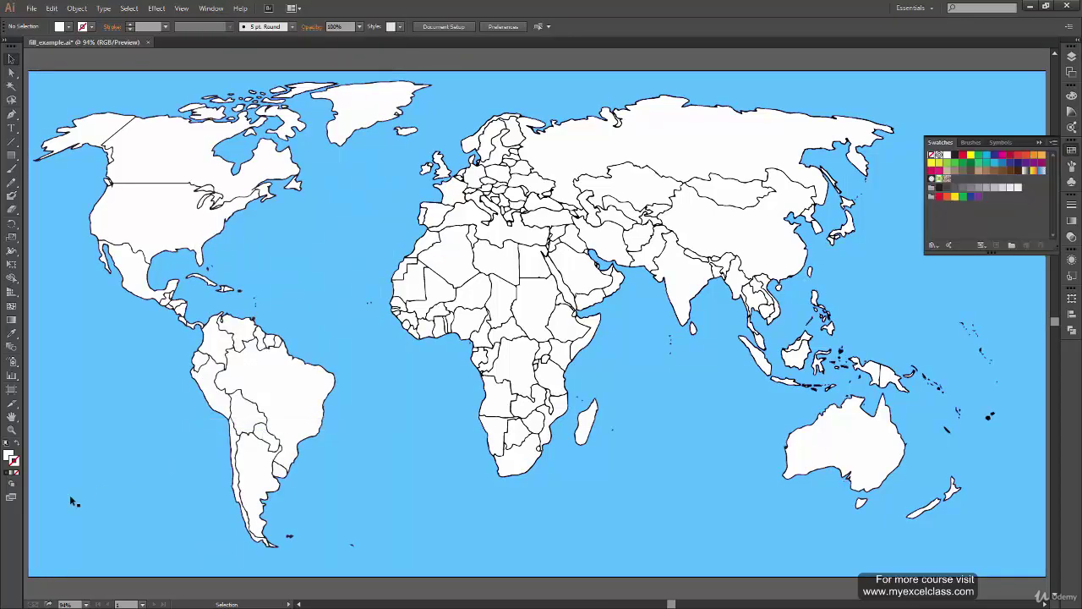
click(1071, 150)
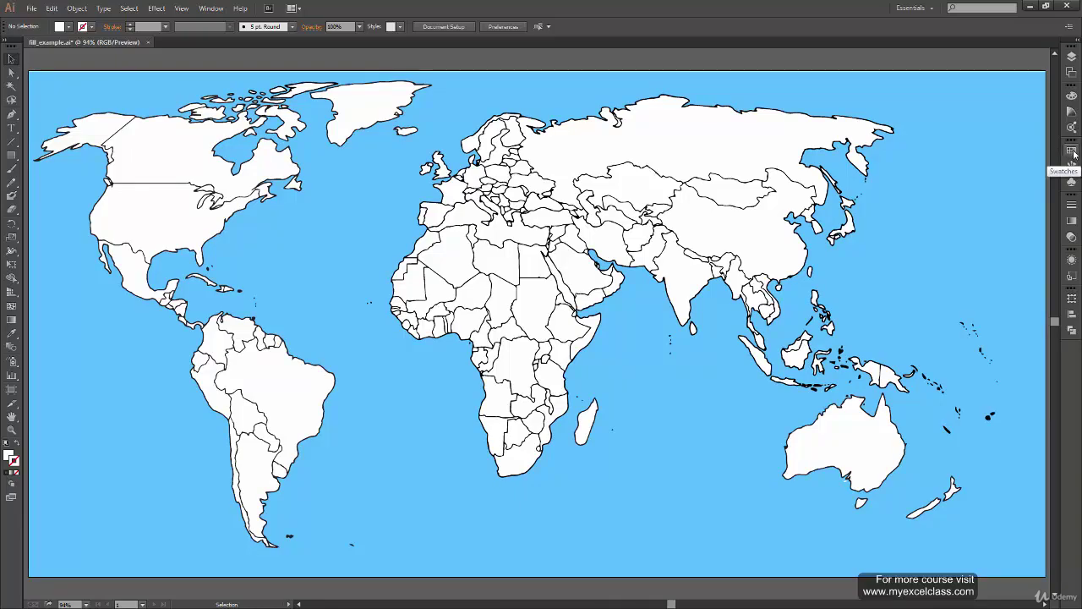
click(1071, 154)
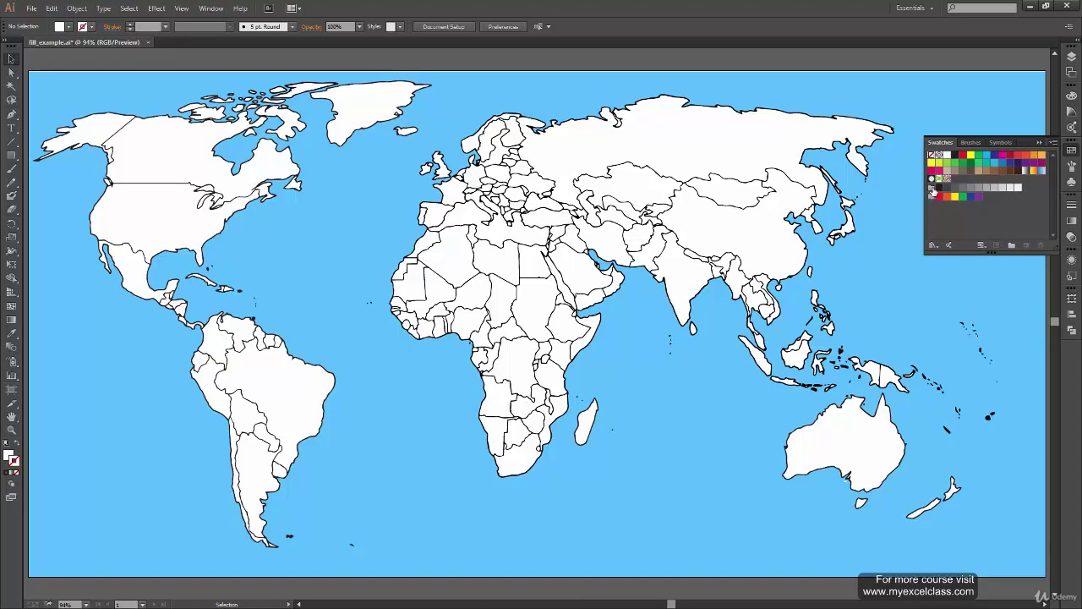
click(930, 190)
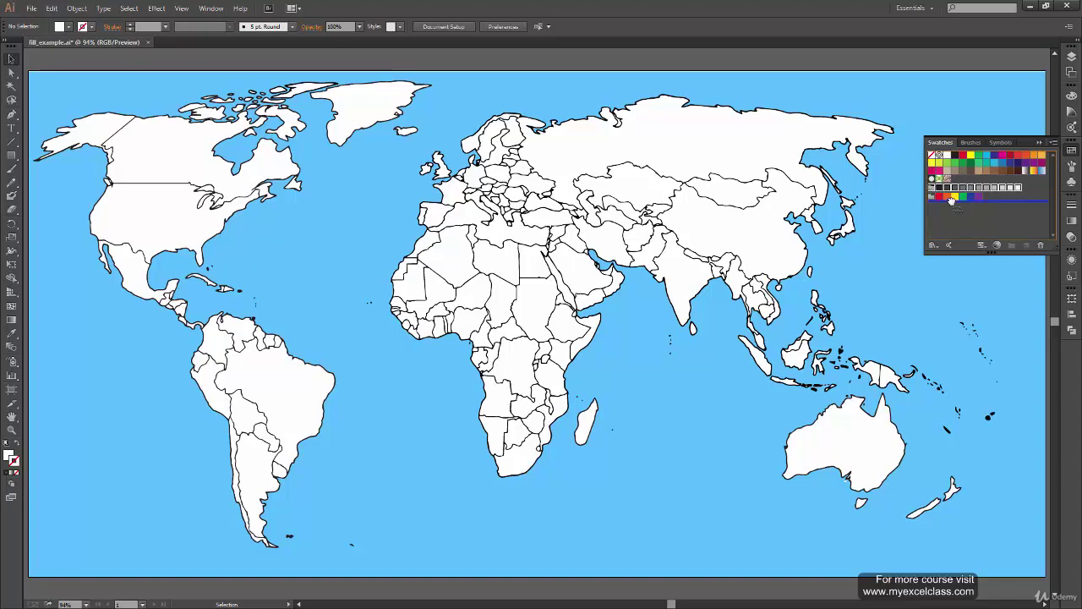
mouse_move(948, 195)
mouse_down()
mouse_move(935, 187)
mouse_move(939, 173)
mouse_up()
drag(939, 172, 934, 155)
click(986, 174)
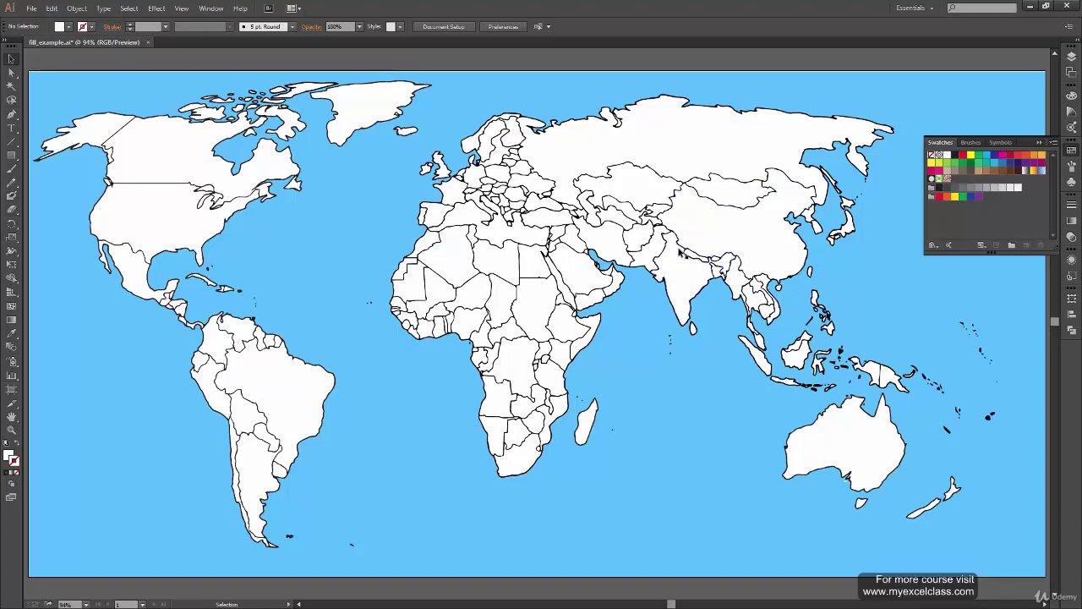
Zoom in on South Asia, isolate the map group and select India.
key(a)
key(ctrl+plus)
key(ctrl+plus)
key(ctrl+plus)
drag(821, 225, 558, 317)
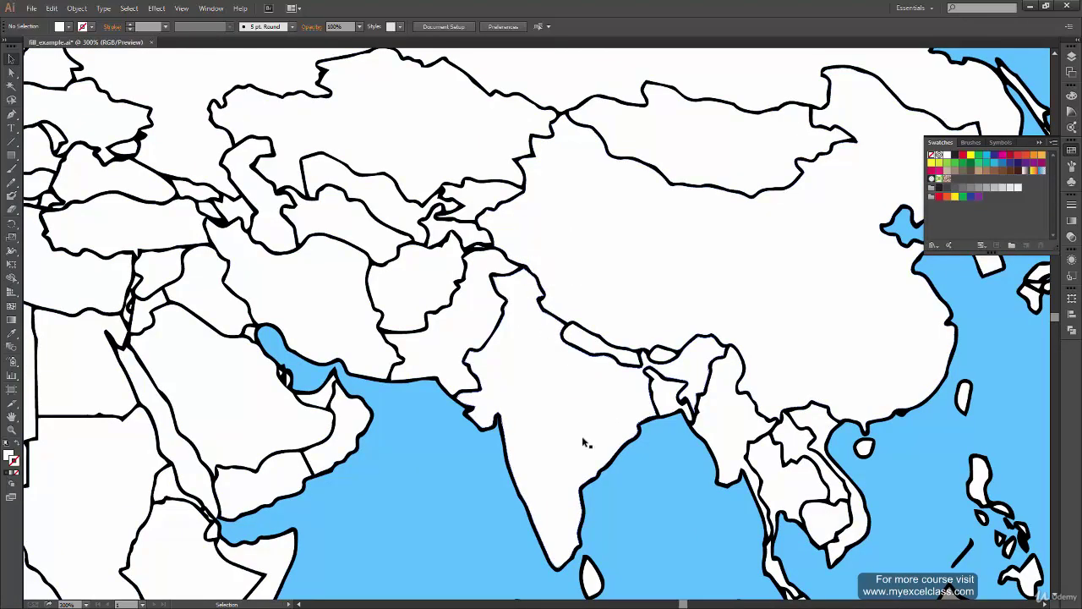
scroll(451, 437, down, 1)
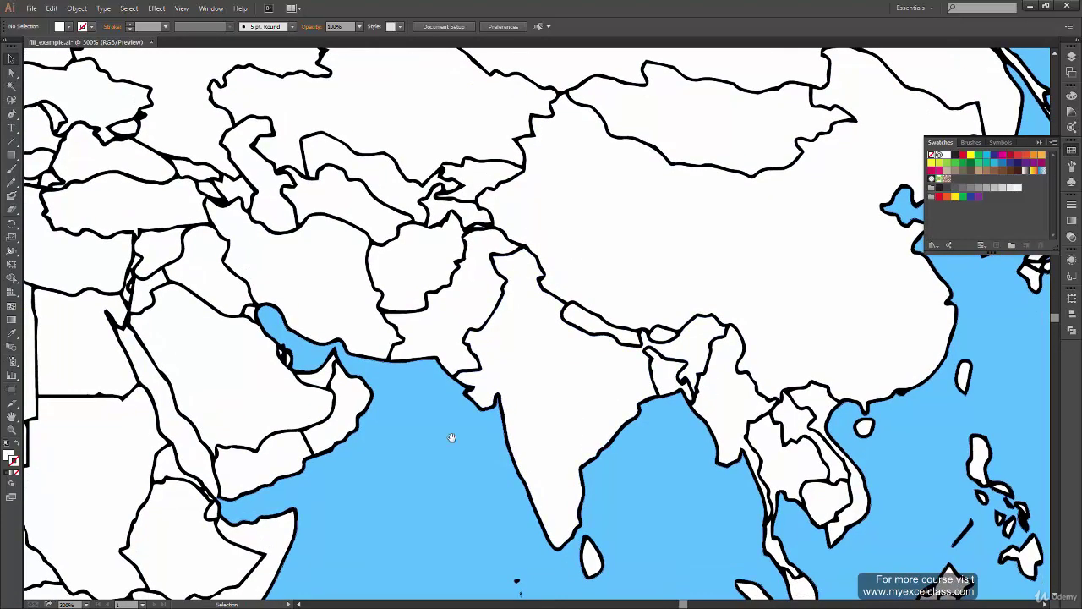
double_click(577, 395)
click(573, 420)
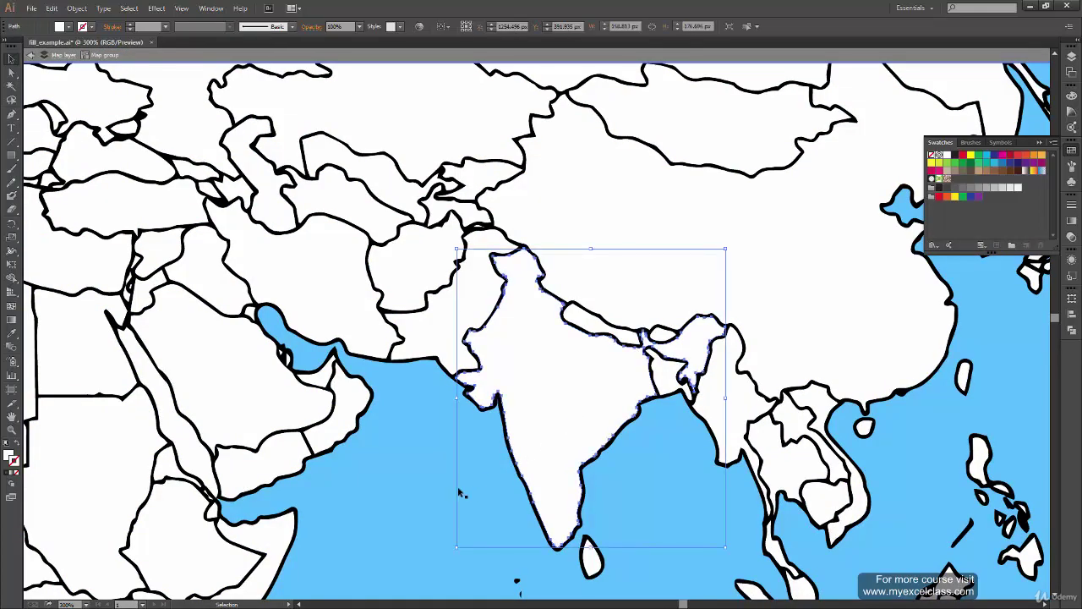
Try stroke colours on India's outline, ending with a blue stroke.
click(939, 197)
click(931, 155)
click(11, 459)
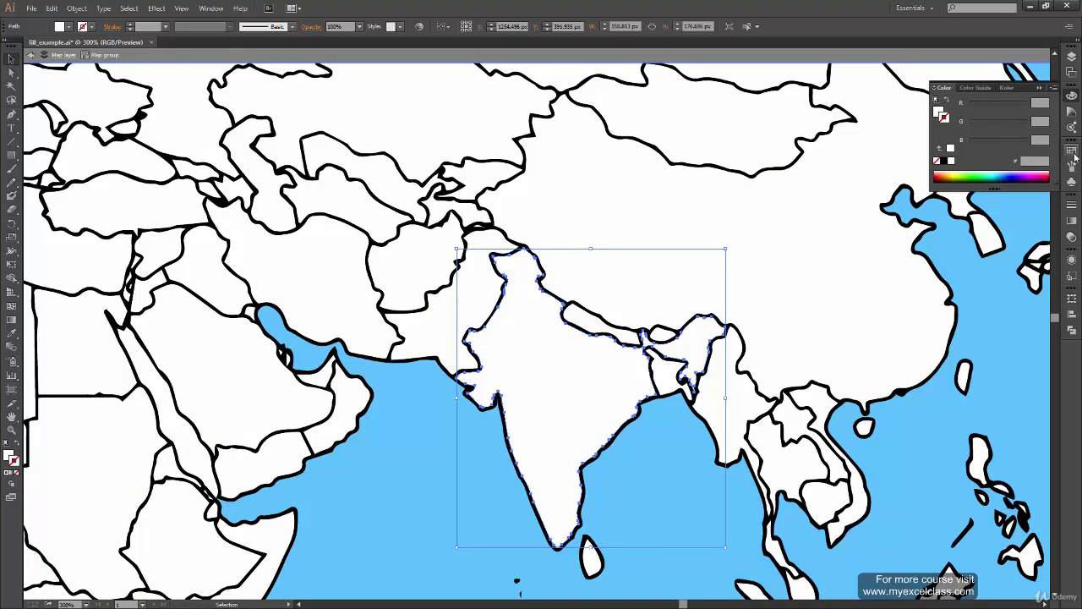
click(1071, 151)
click(986, 158)
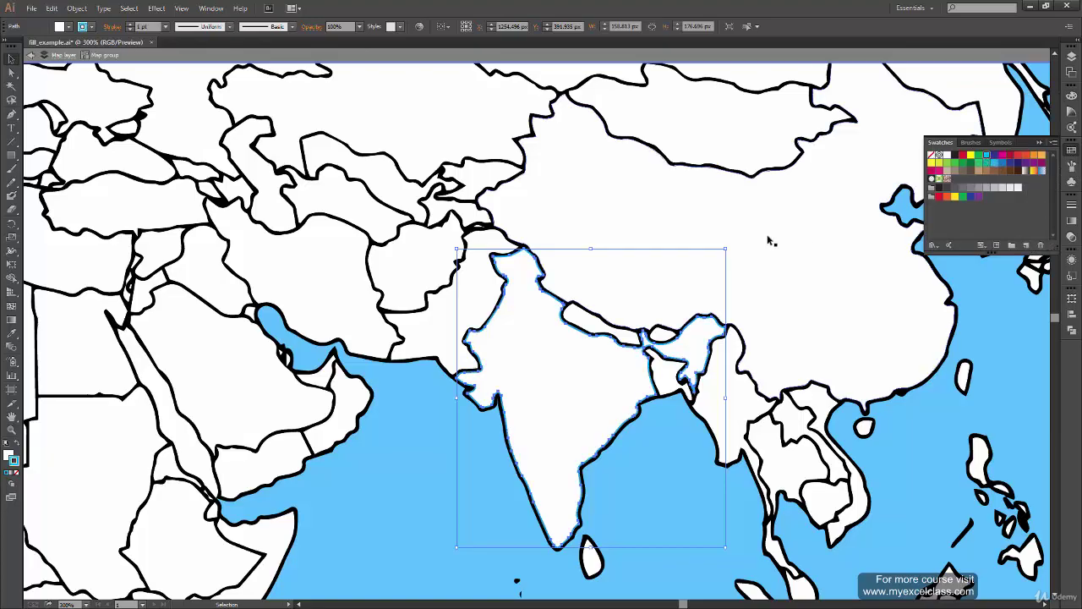
Reselect India, make Fill the active colour and fill it red.
click(795, 236)
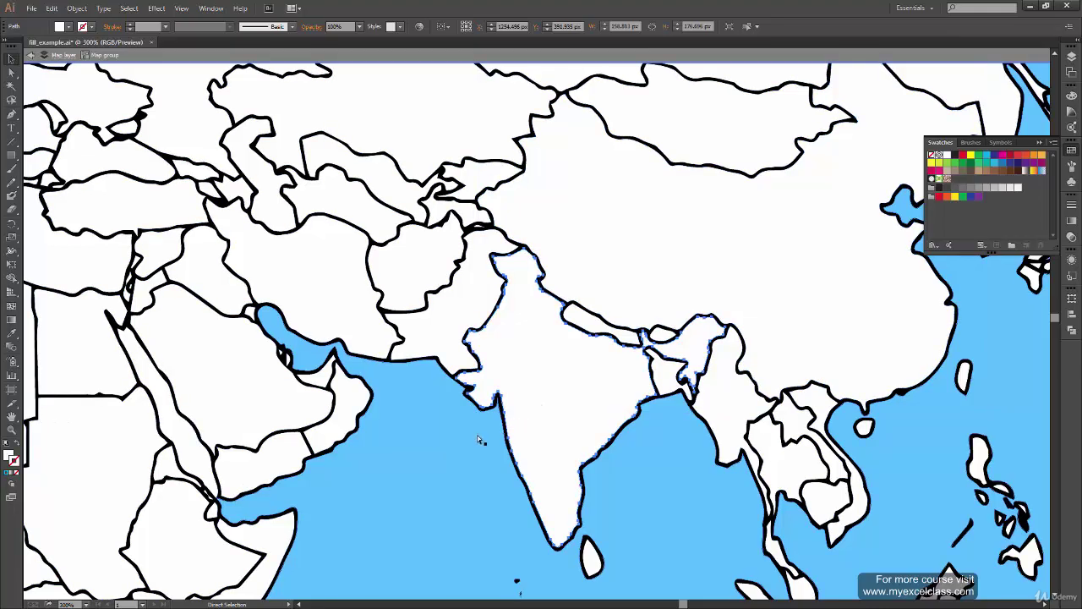
click(507, 396)
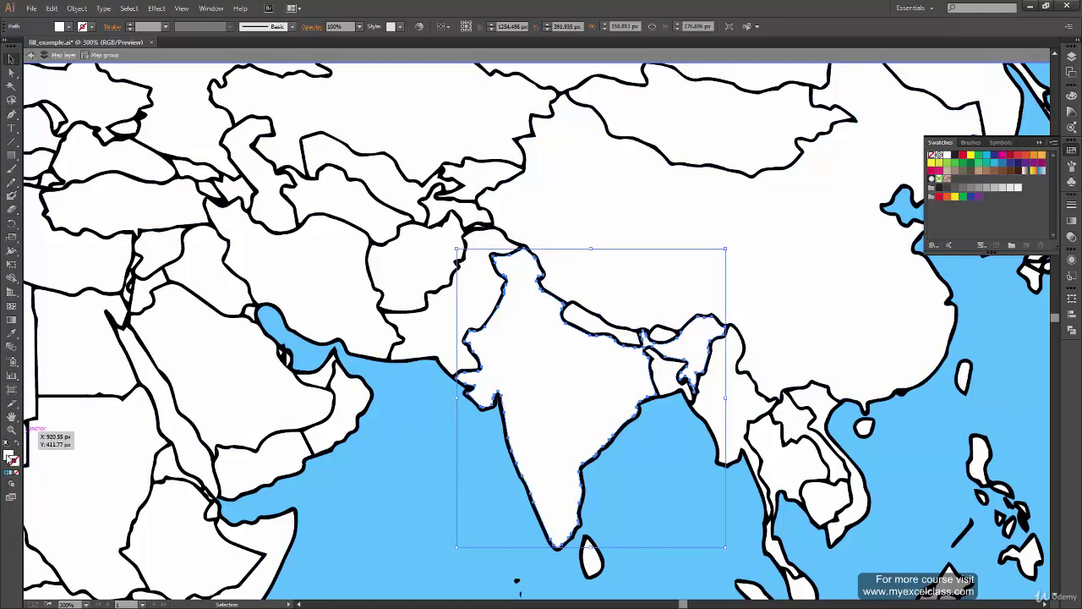
click(8, 456)
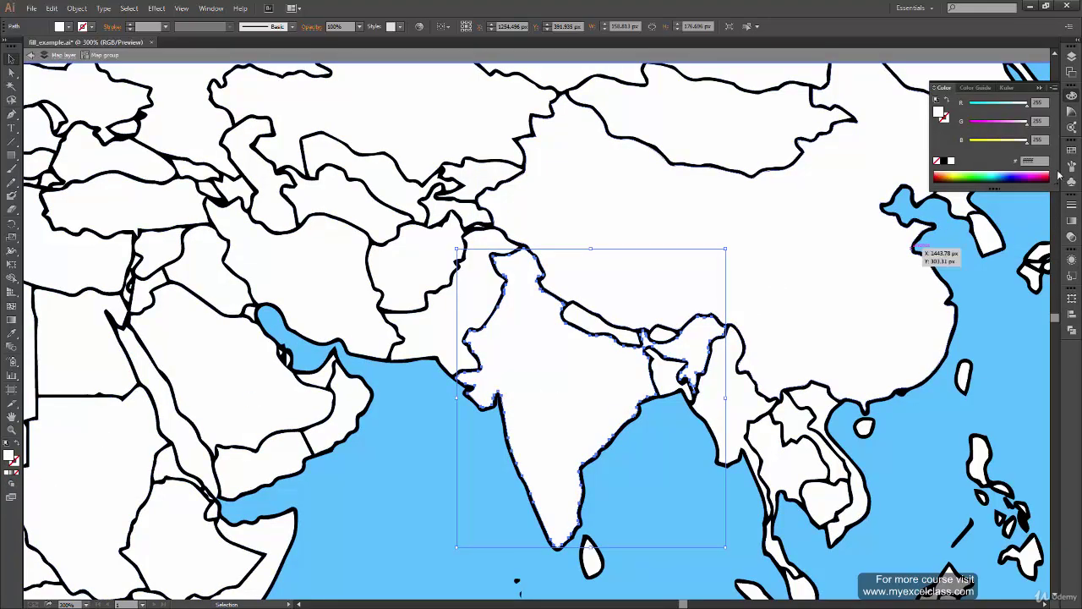
click(1070, 153)
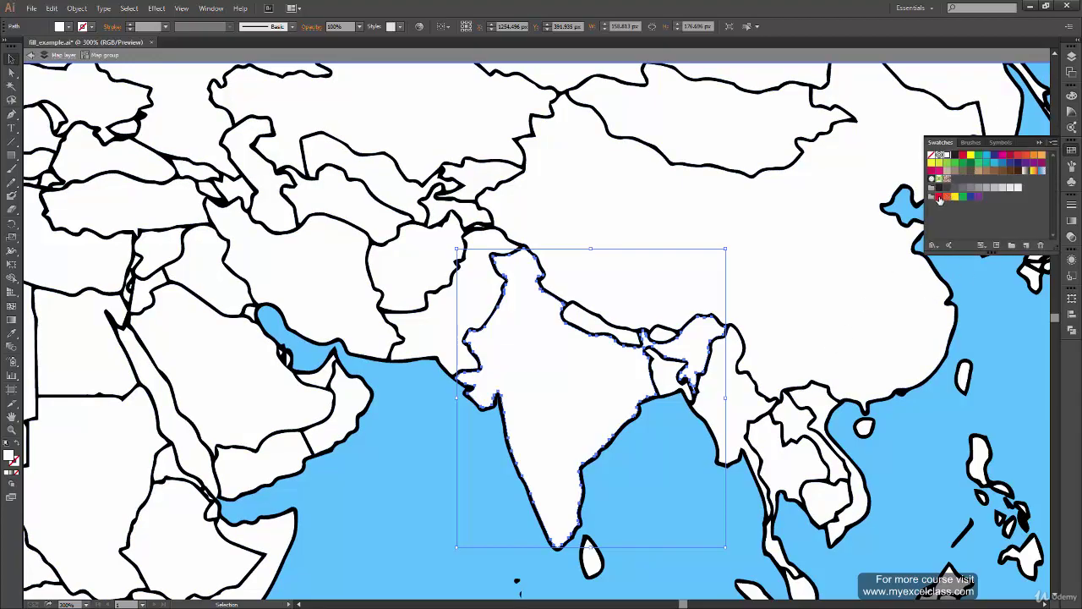
click(939, 197)
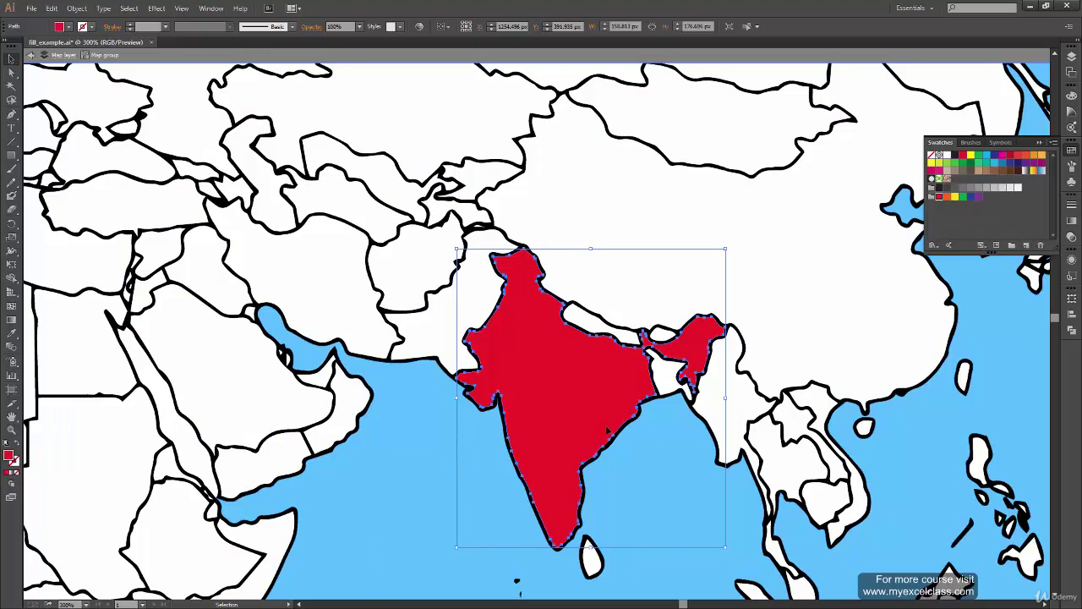
Select Pakistan, Nepal, Bhutan, Myanmar and China together.
click(424, 479)
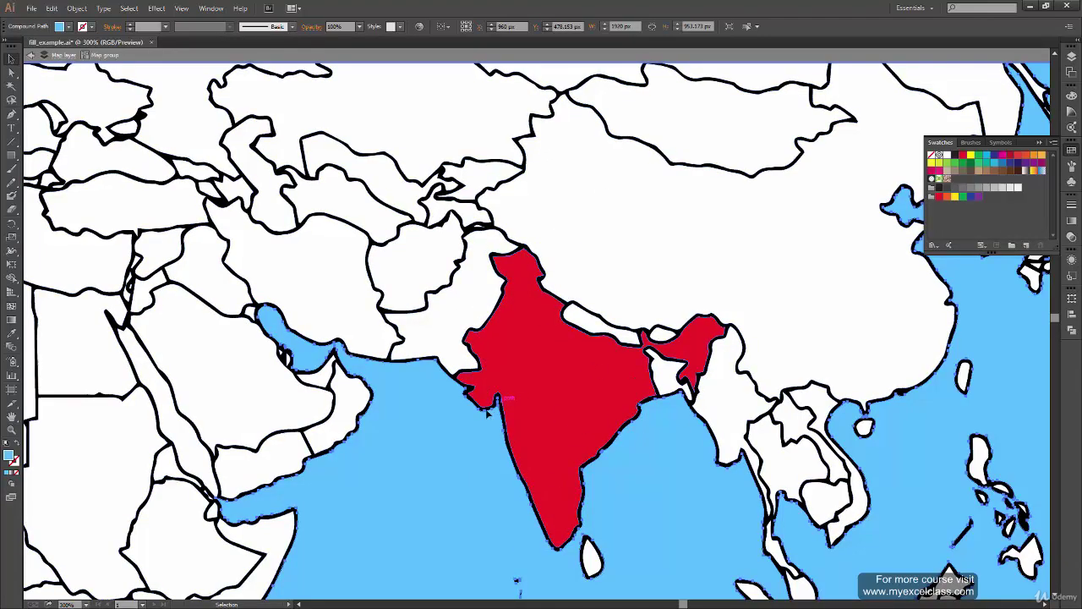
click(459, 321)
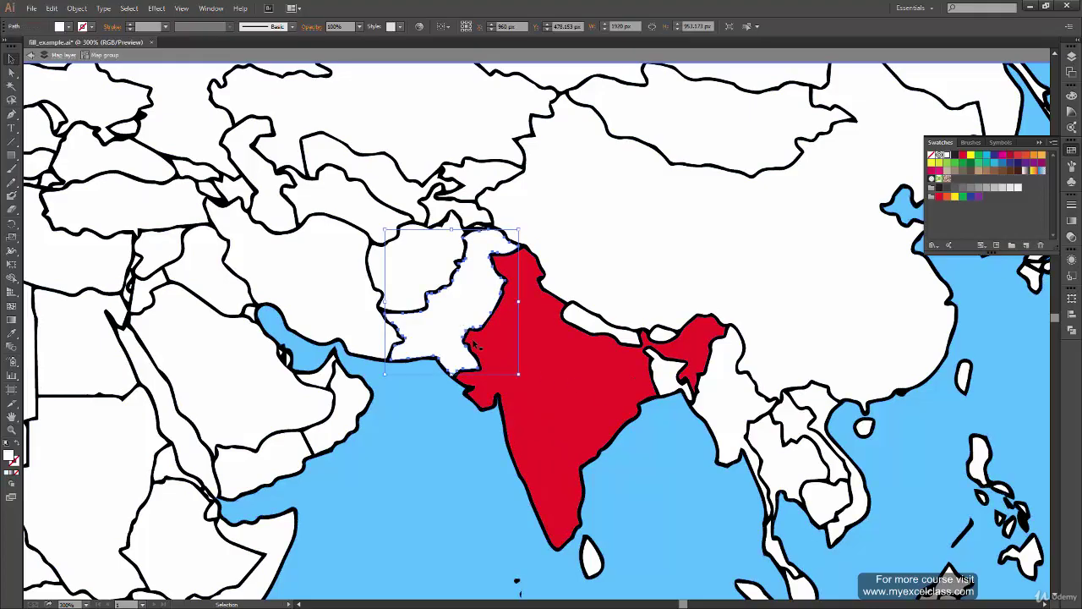
shift+click(604, 329)
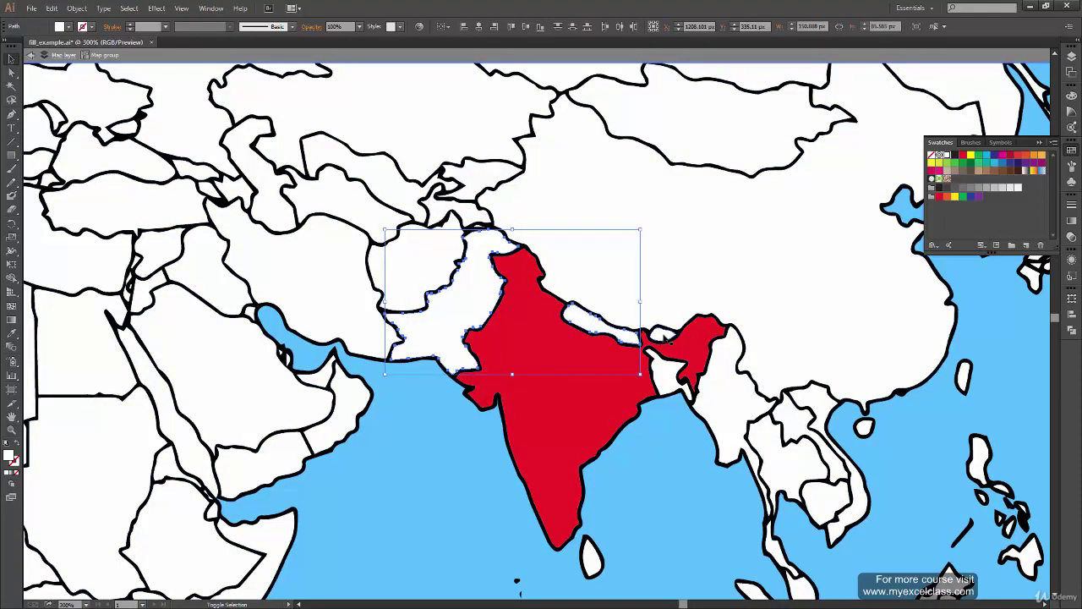
shift+click(667, 338)
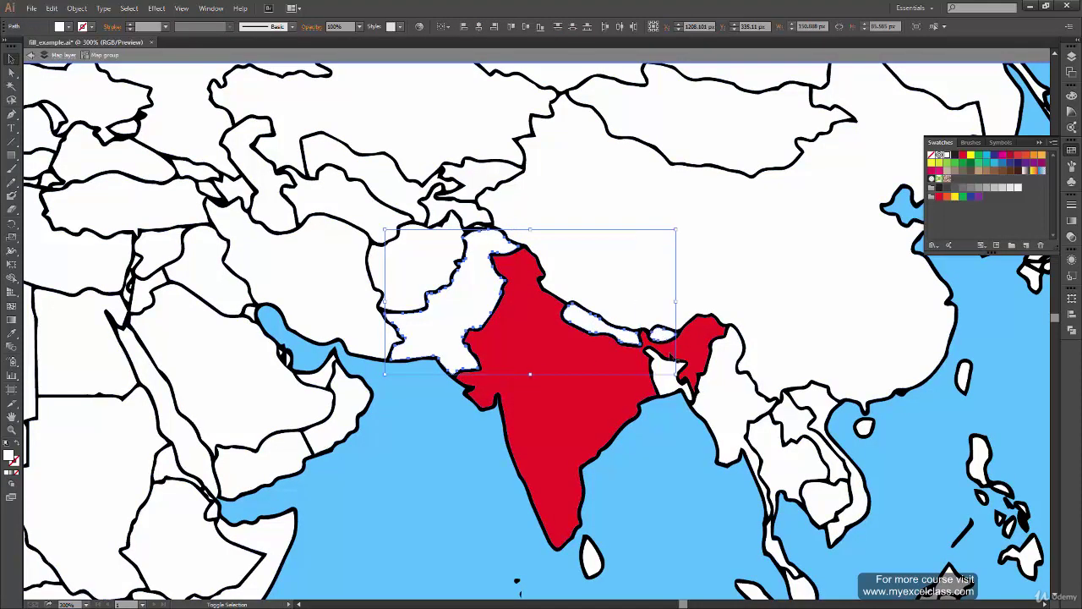
shift+click(733, 408)
shift+click(639, 279)
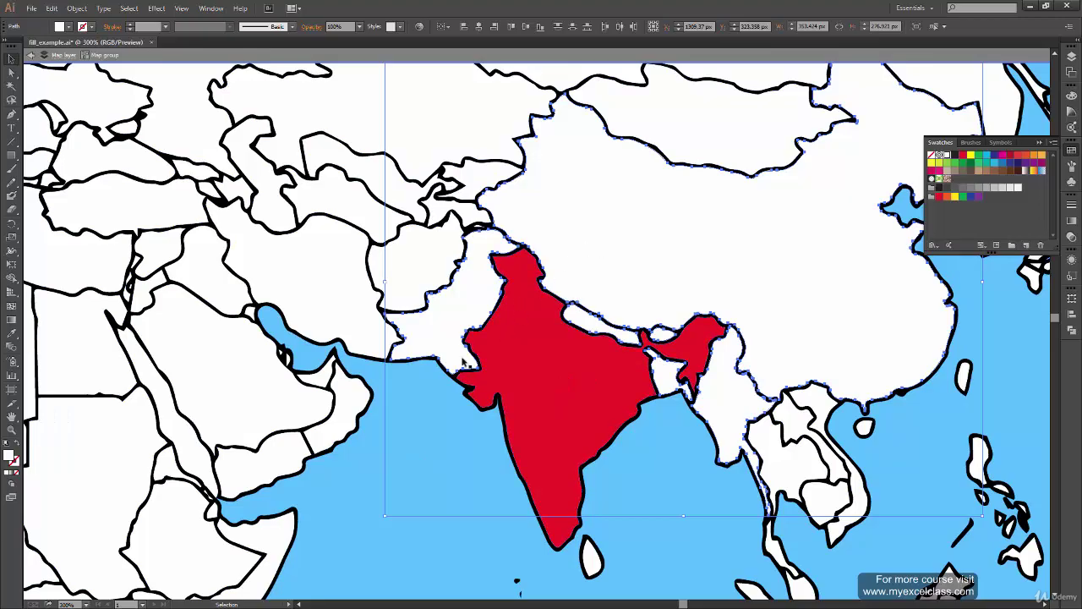
Fill Pakistan orange and China yellow.
click(398, 515)
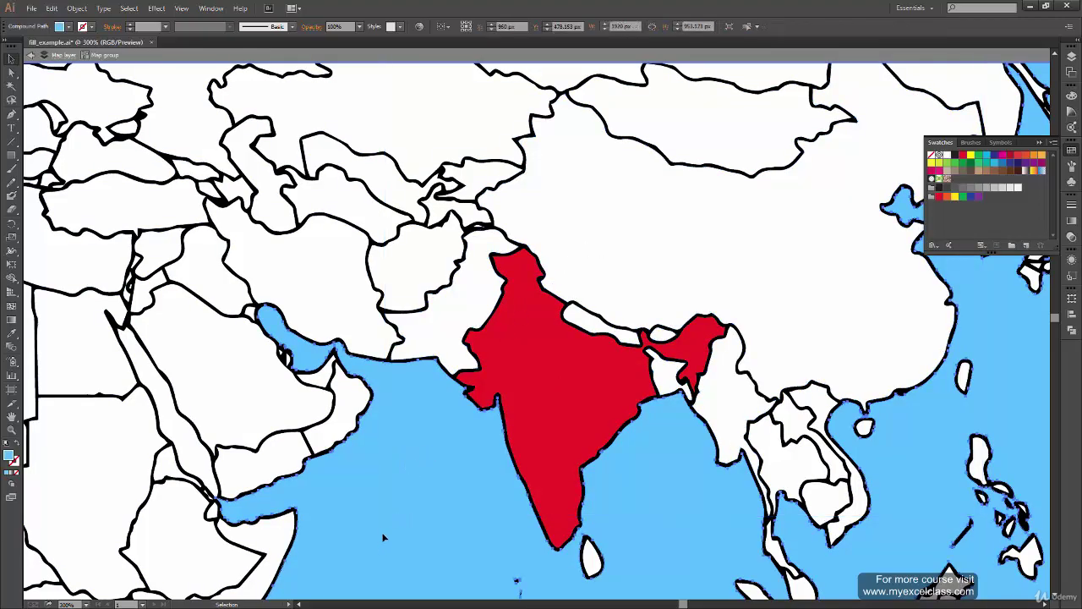
click(470, 316)
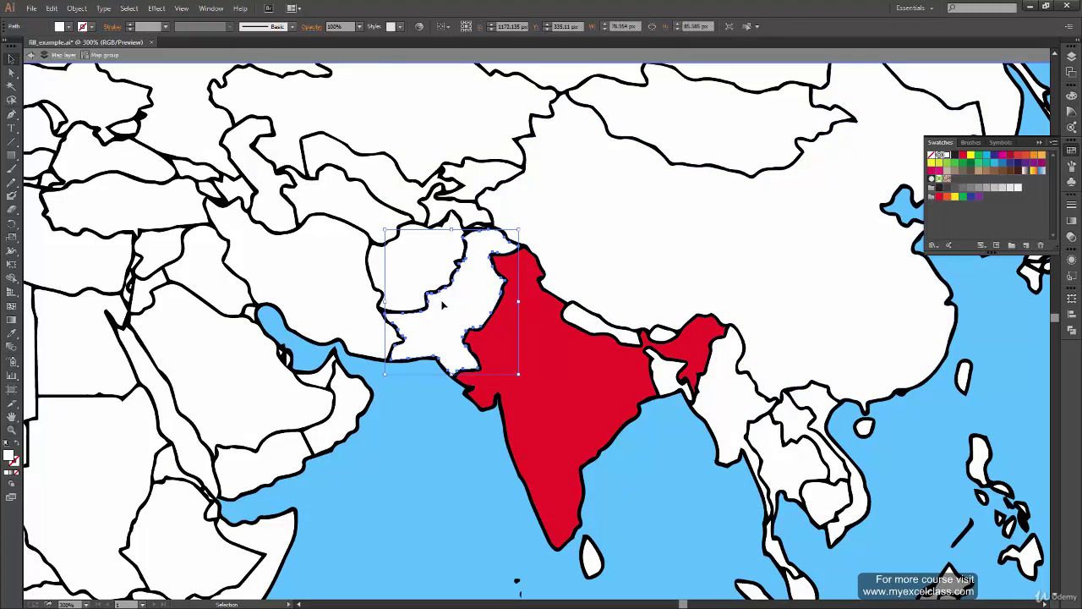
click(949, 197)
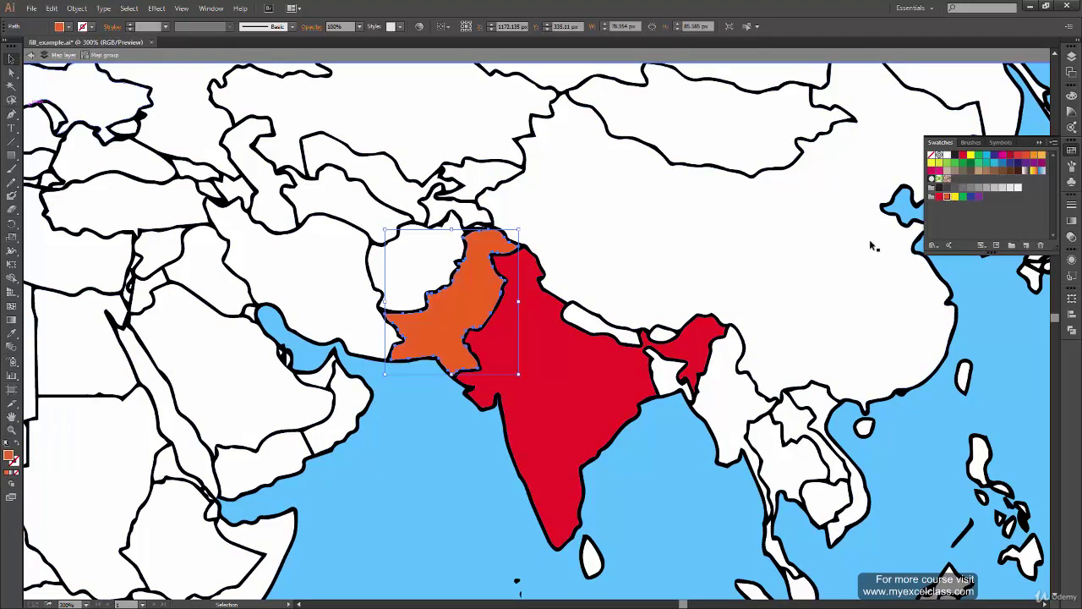
click(413, 277)
click(650, 249)
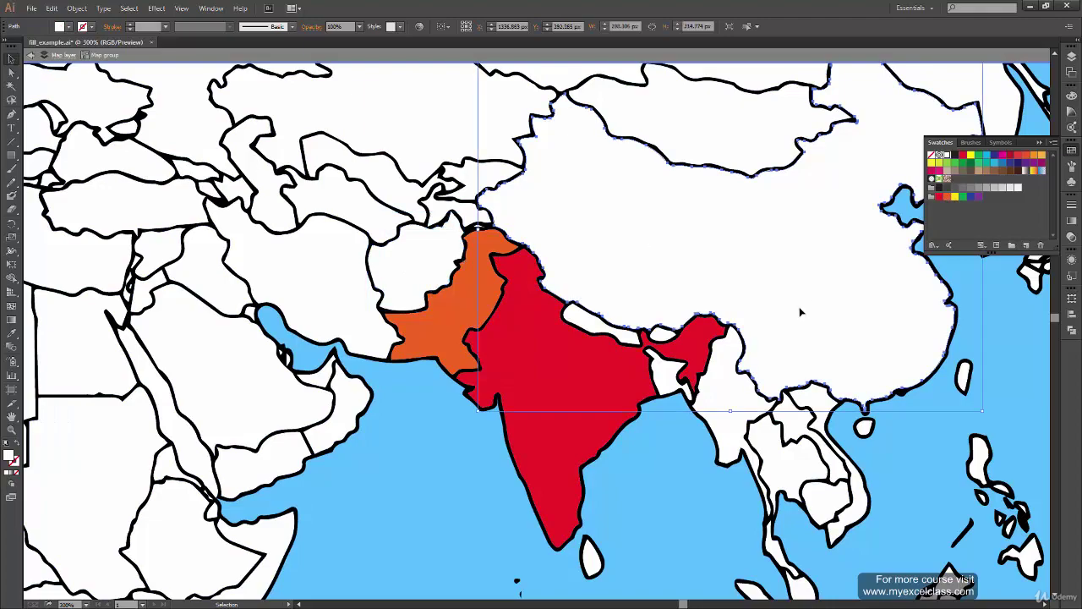
click(955, 200)
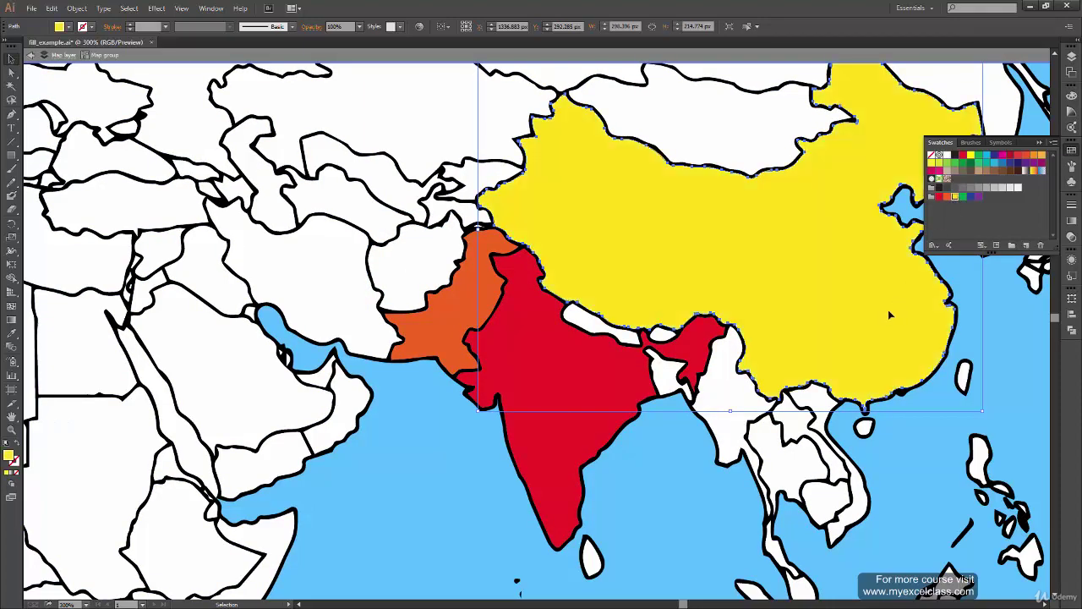
Try green for Nepal and red for Bangladesh, undo, then fill Nepal orange.
click(591, 320)
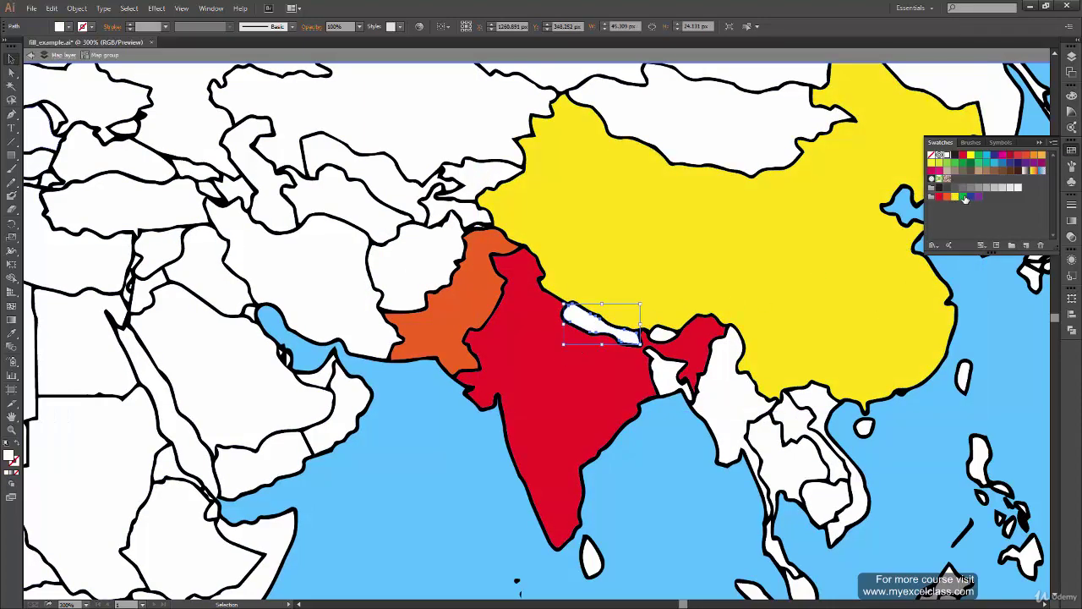
click(964, 198)
click(668, 385)
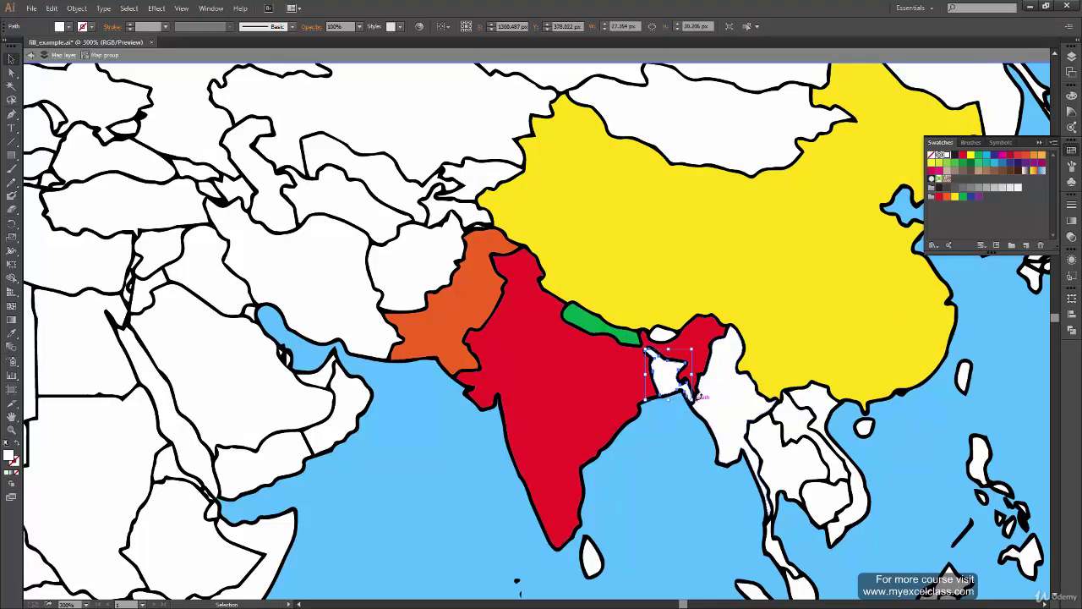
click(938, 196)
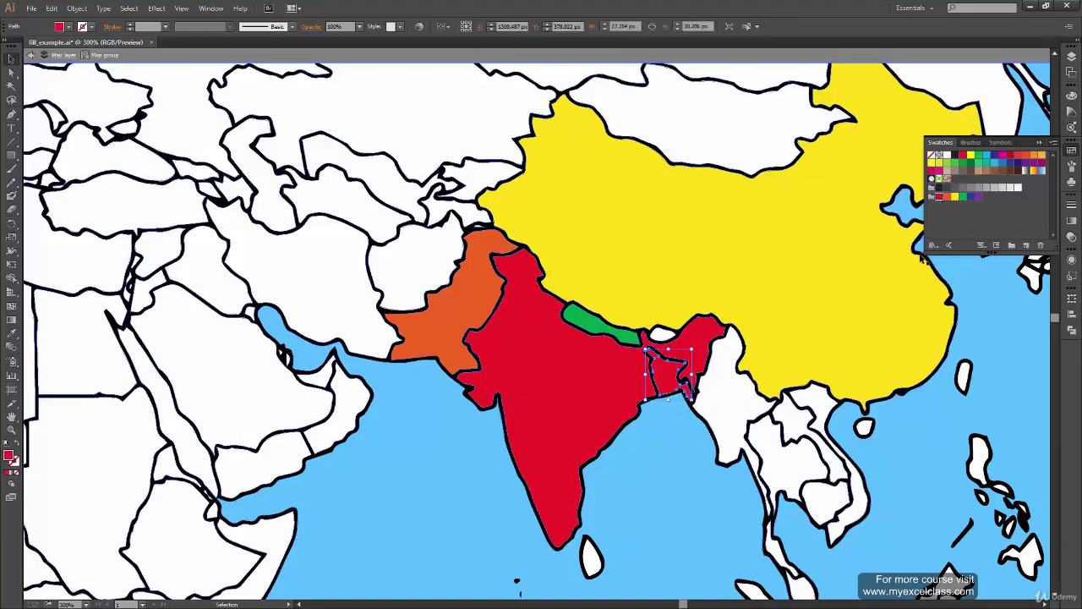
click(609, 317)
key(d)
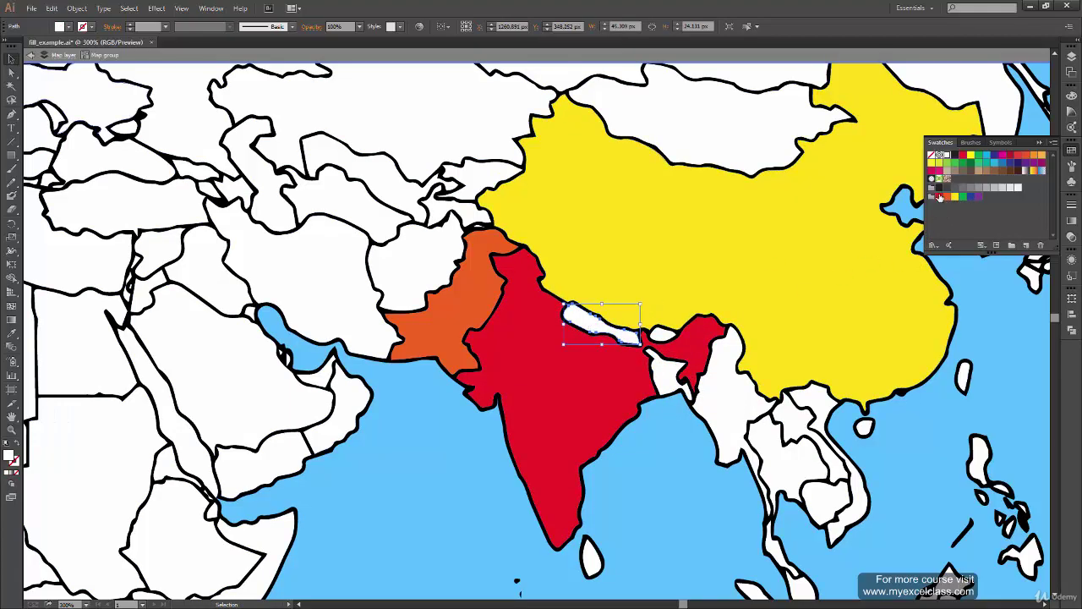
click(947, 197)
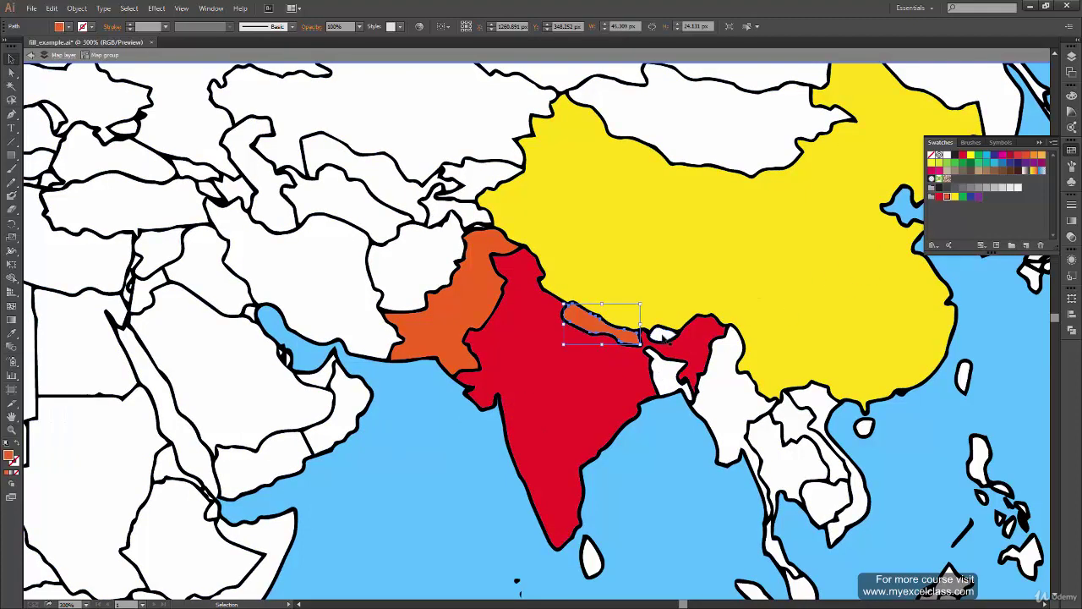
Fill Bhutan, Bangladesh and Myanmar orange.
click(663, 335)
click(938, 197)
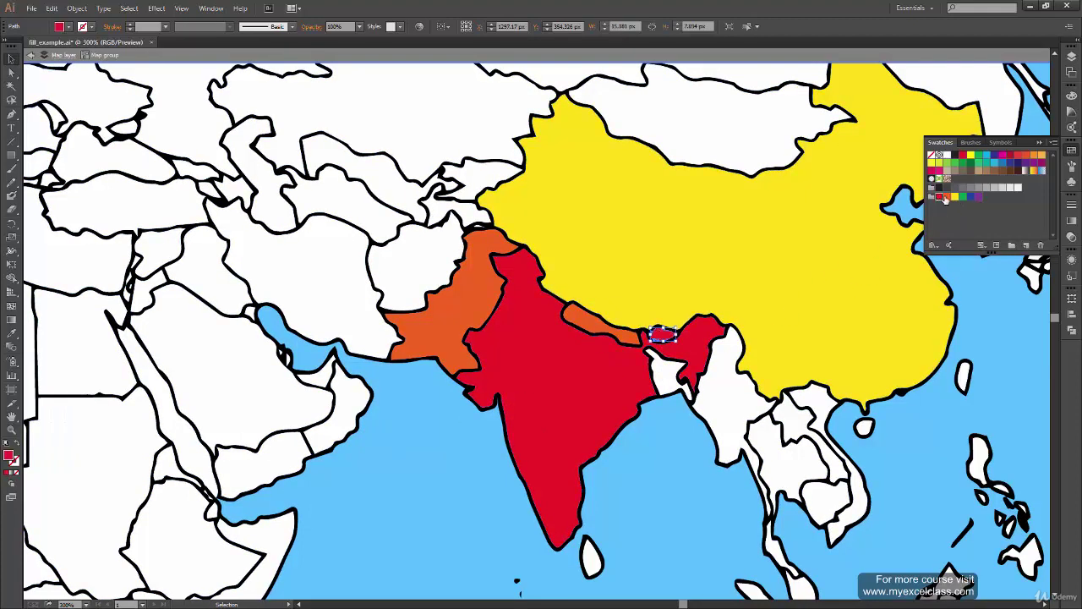
click(954, 196)
click(672, 379)
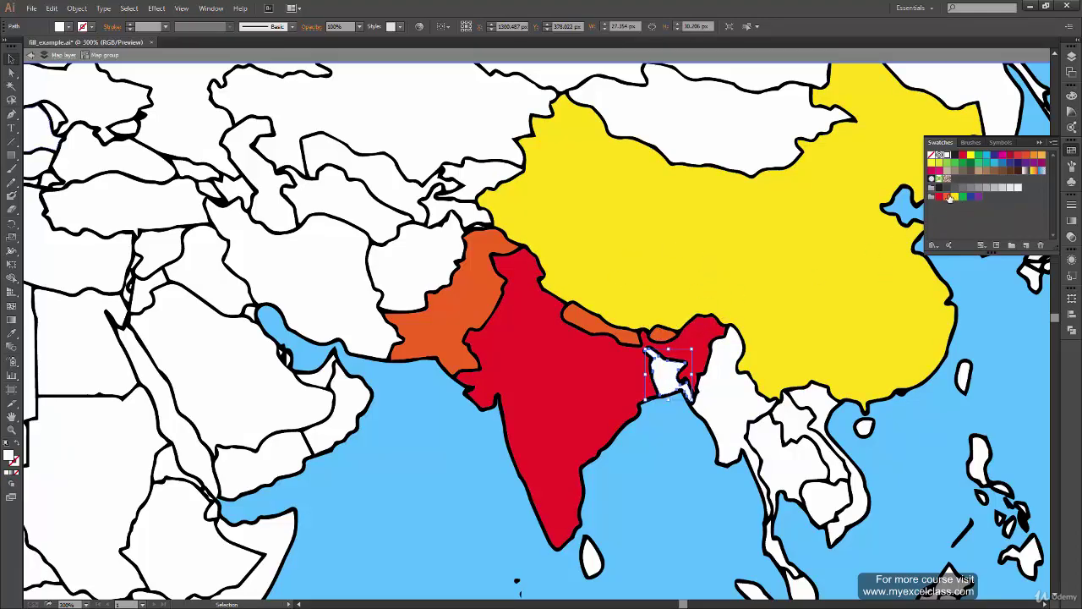
click(947, 197)
click(732, 397)
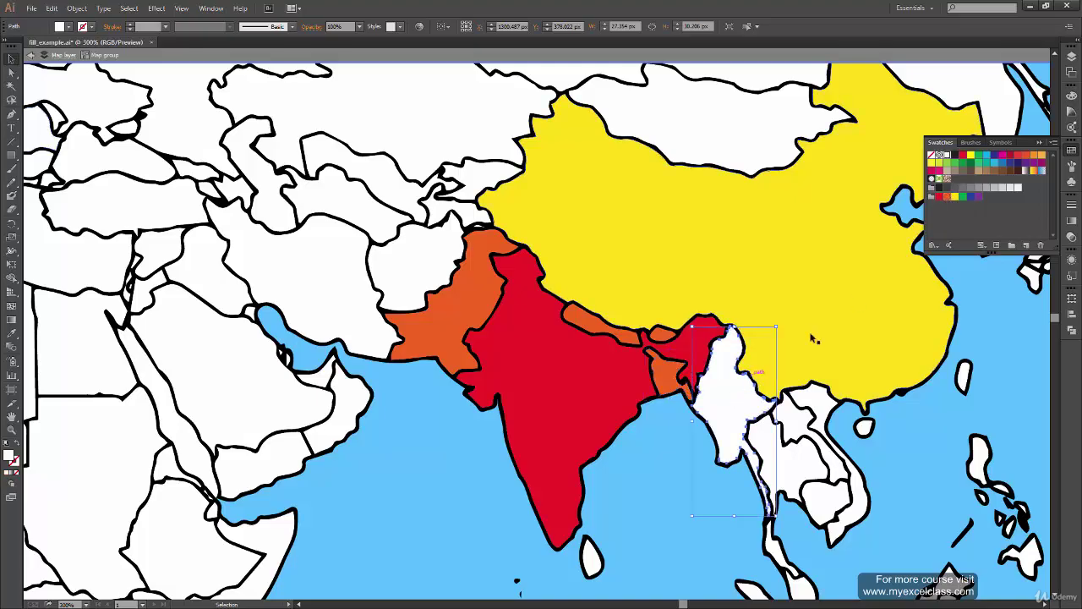
click(945, 197)
Pan toward East Asia and fill Thailand red after trying green and dark grey.
drag(775, 446, 577, 416)
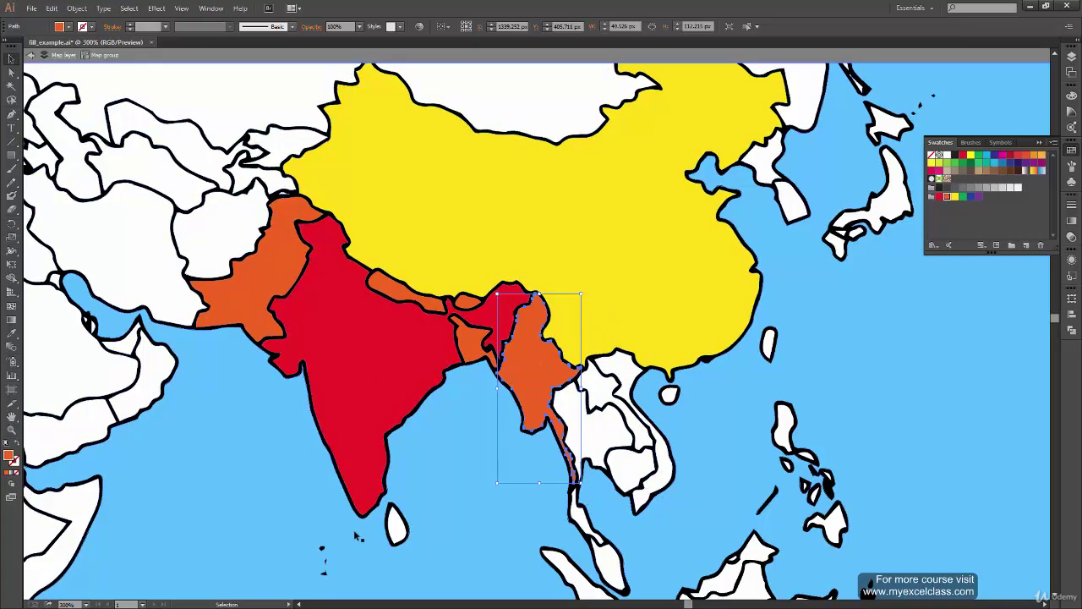
click(533, 452)
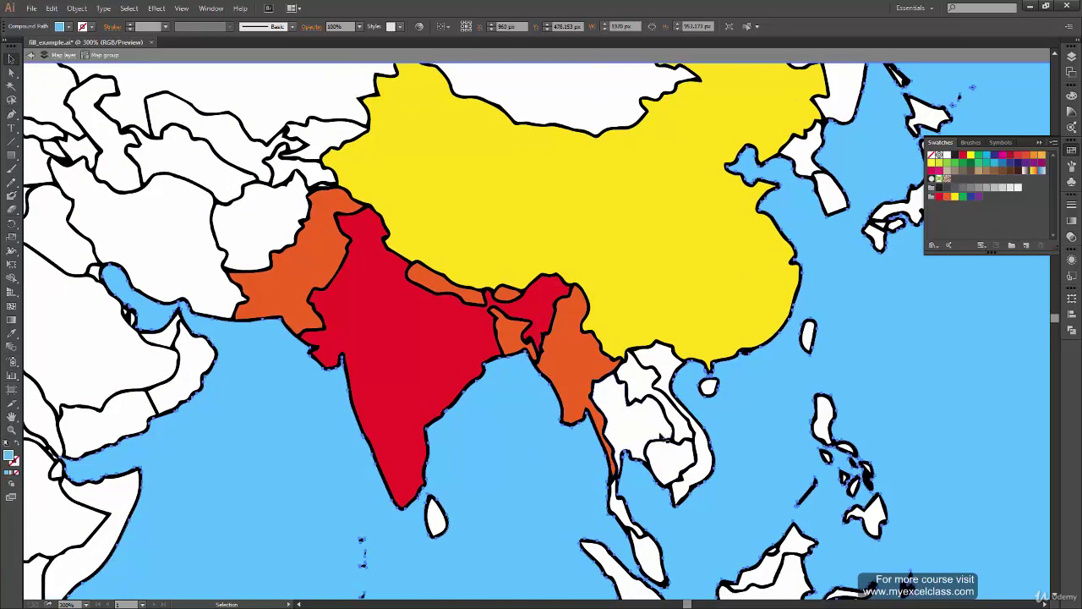
click(642, 439)
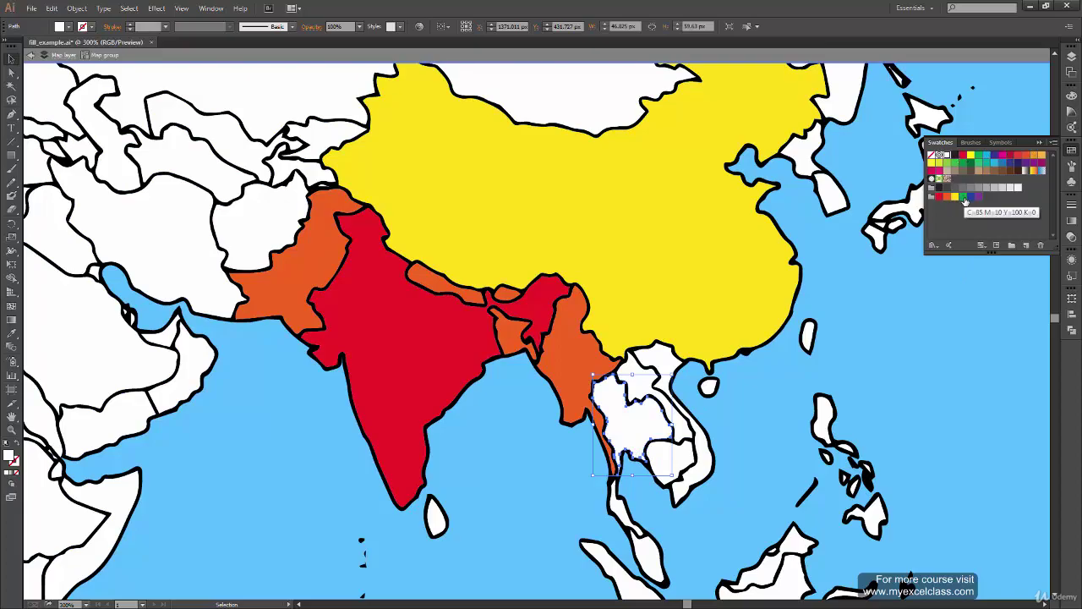
click(962, 198)
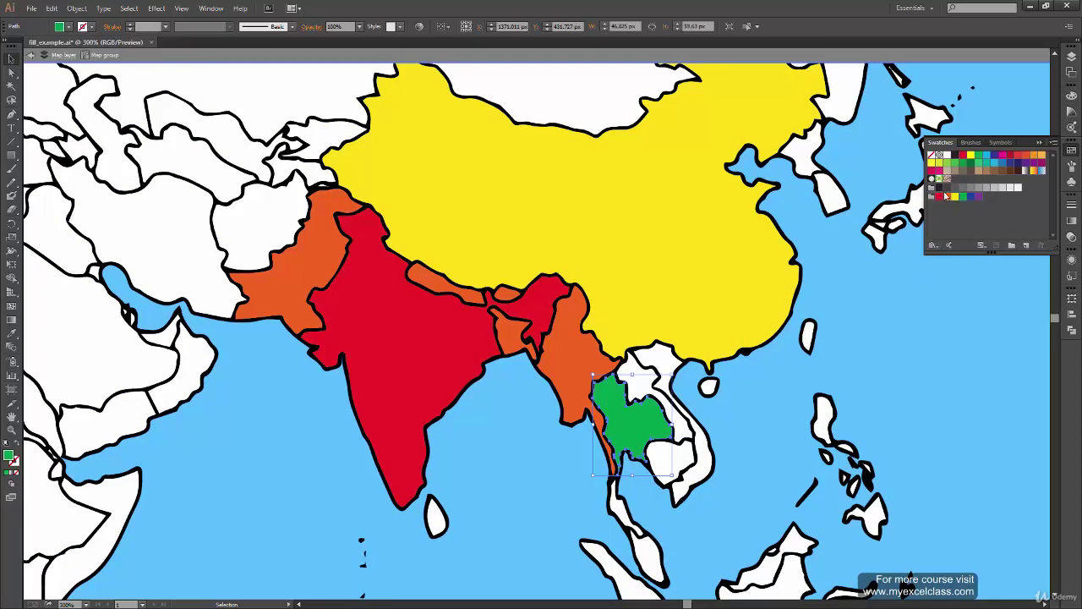
click(947, 188)
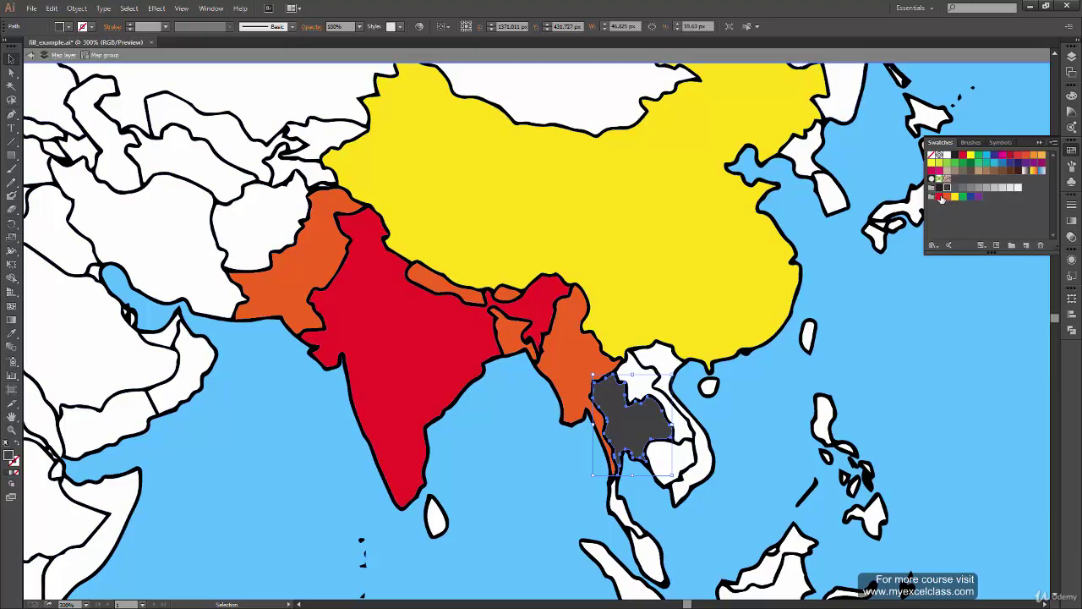
click(939, 197)
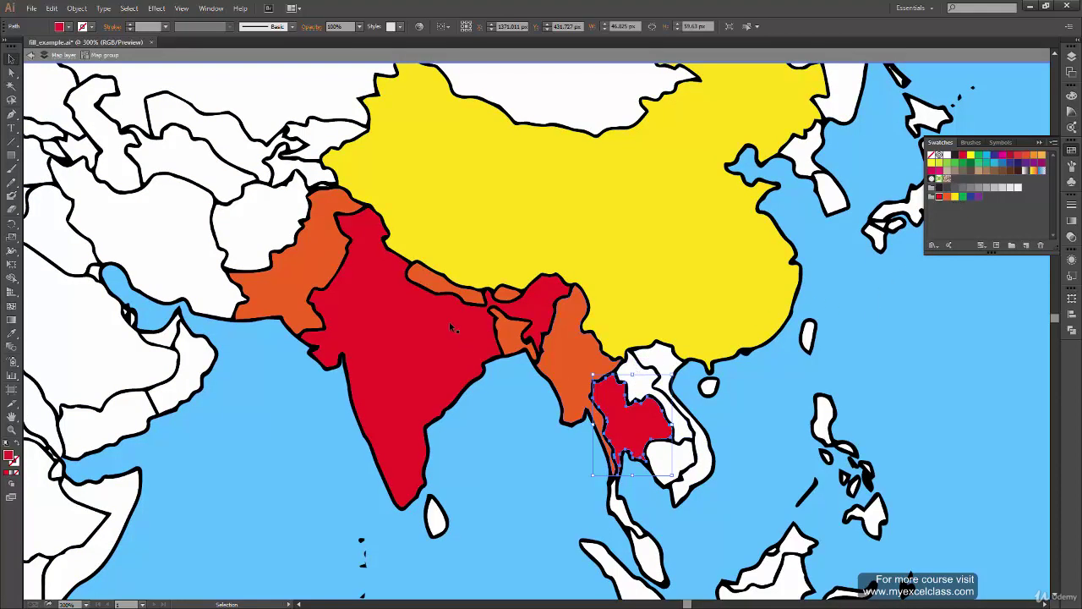
Fill Laos green, Vietnam red and Cambodia orange.
click(649, 396)
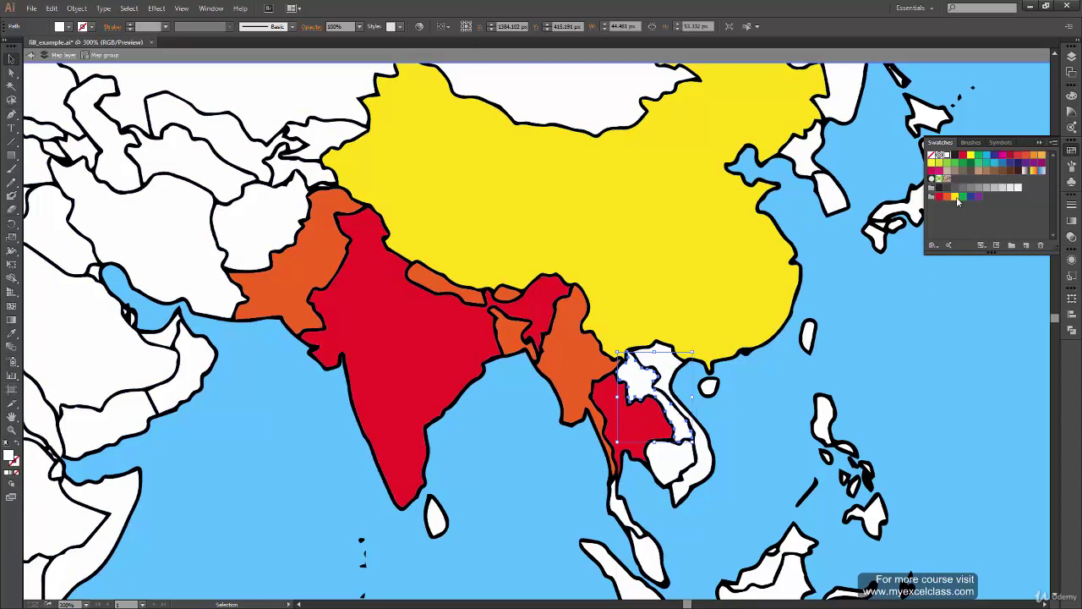
click(963, 196)
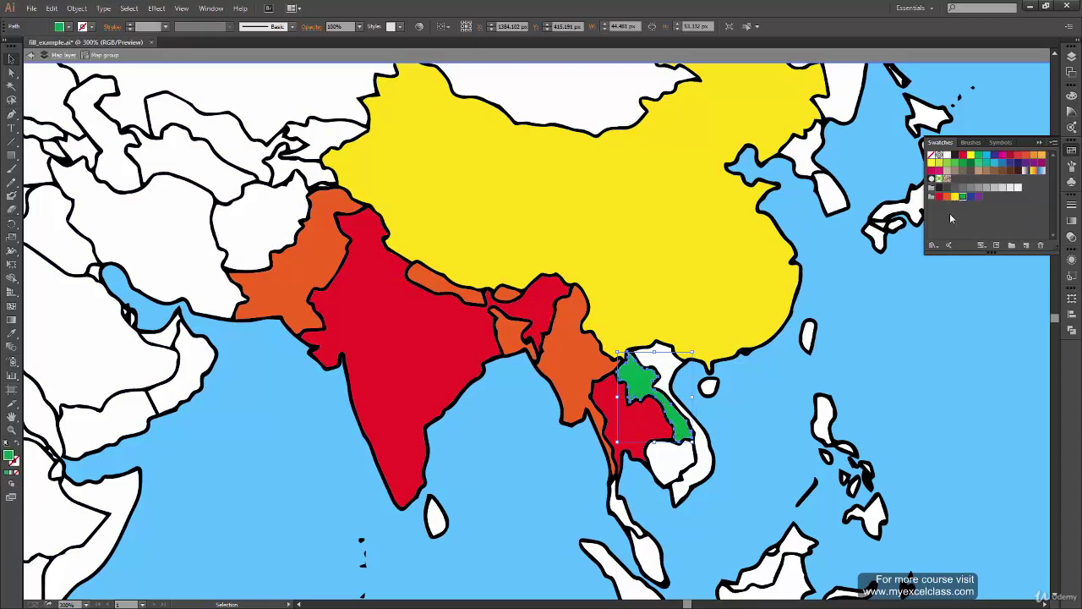
click(676, 372)
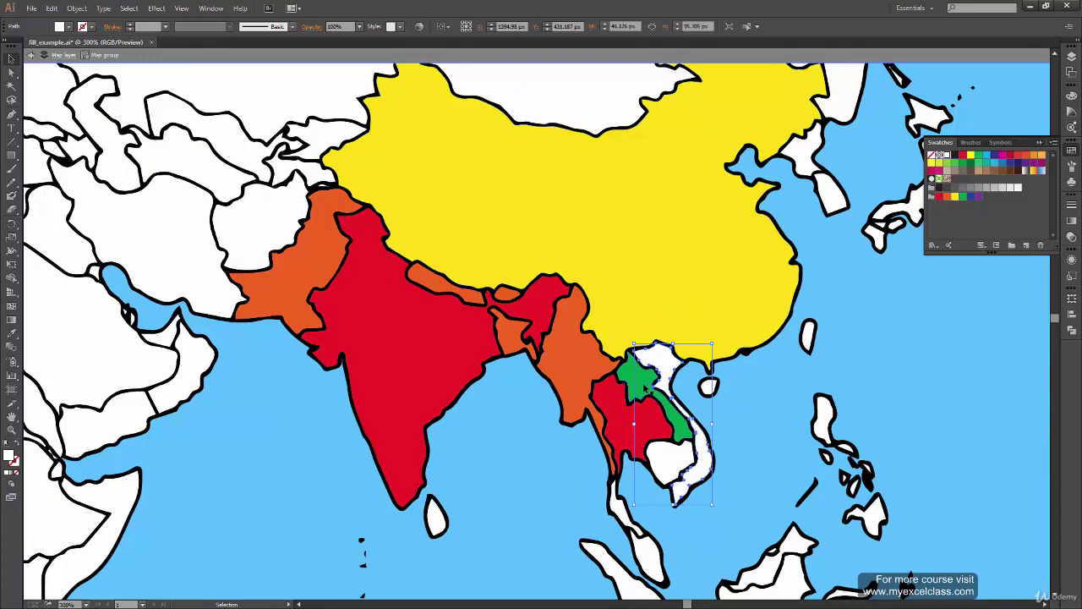
click(940, 197)
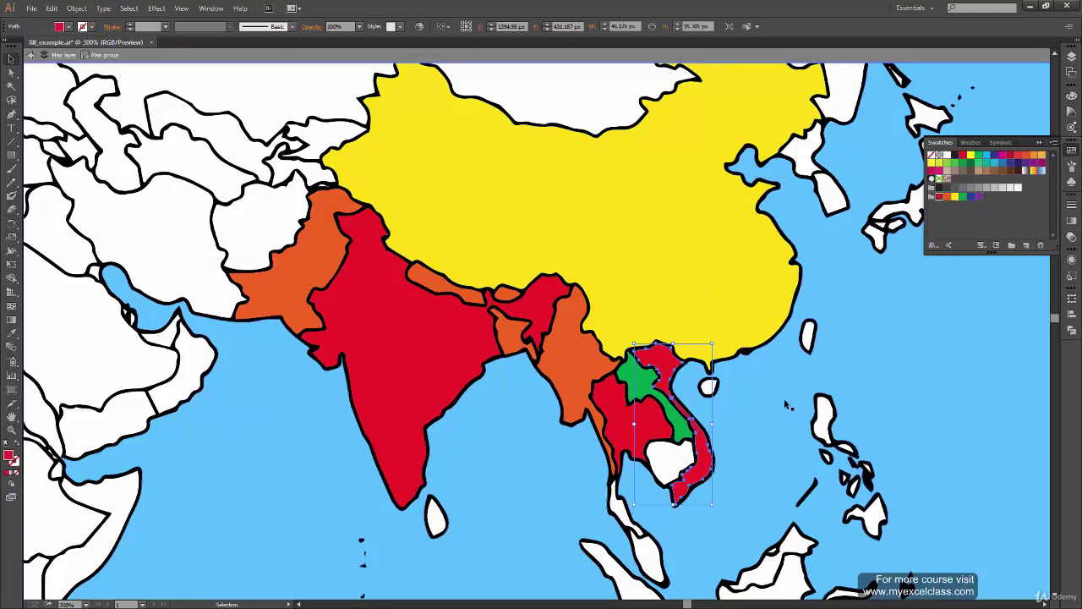
click(674, 468)
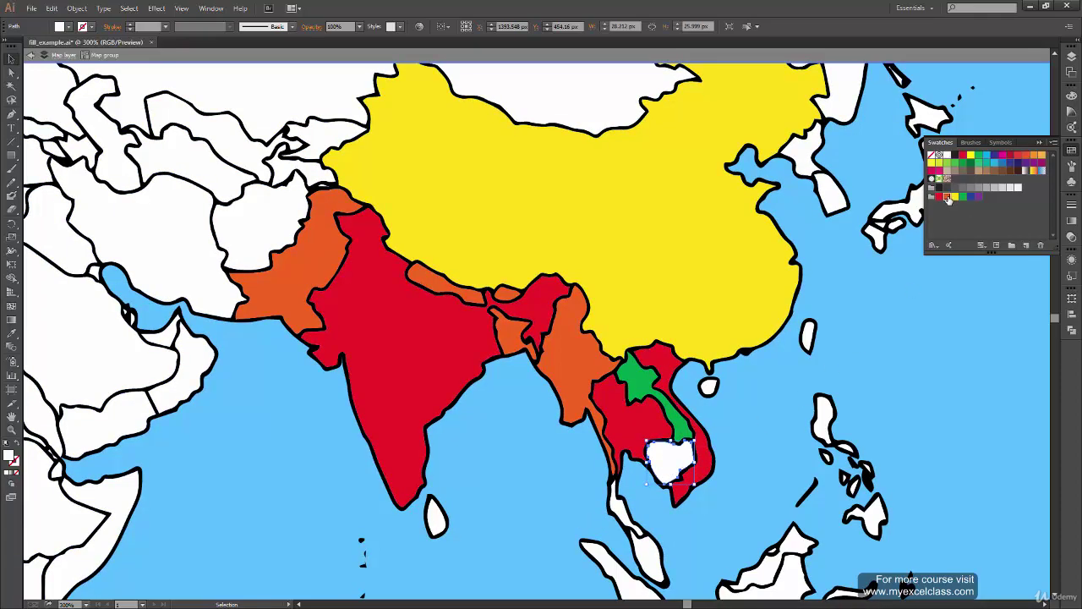
click(947, 196)
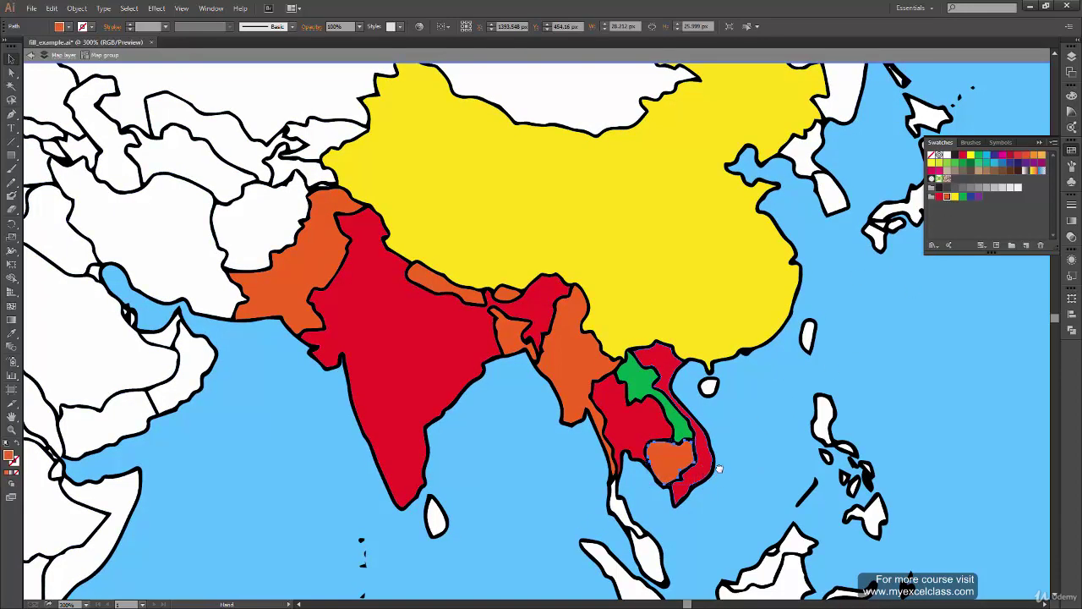
Fill the southern Thailand peninsula yellow and the Malaysian peninsula red.
drag(718, 468, 727, 379)
click(633, 413)
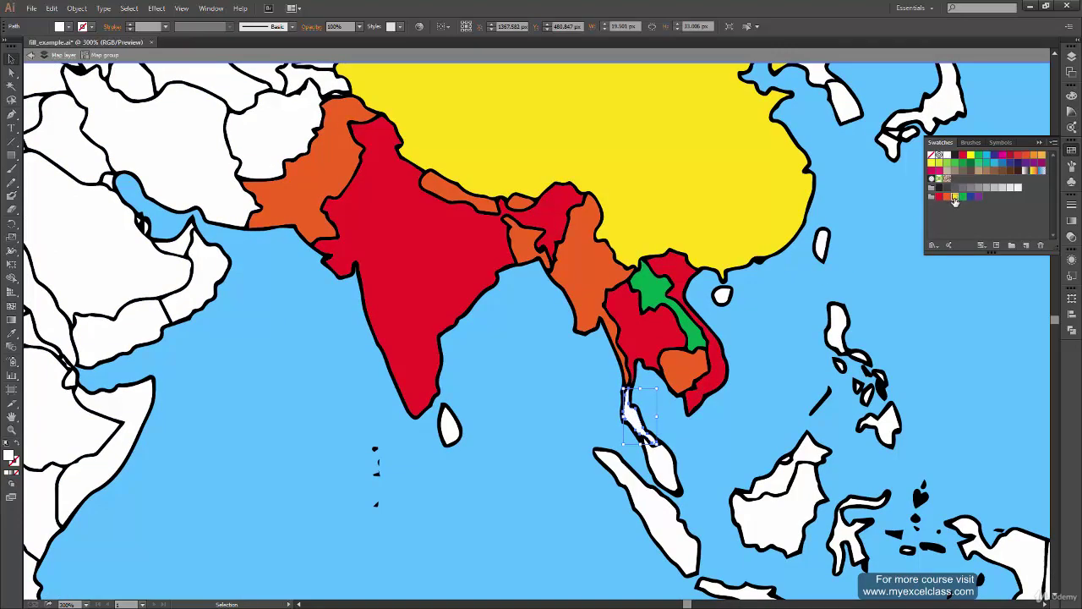
click(954, 199)
click(668, 473)
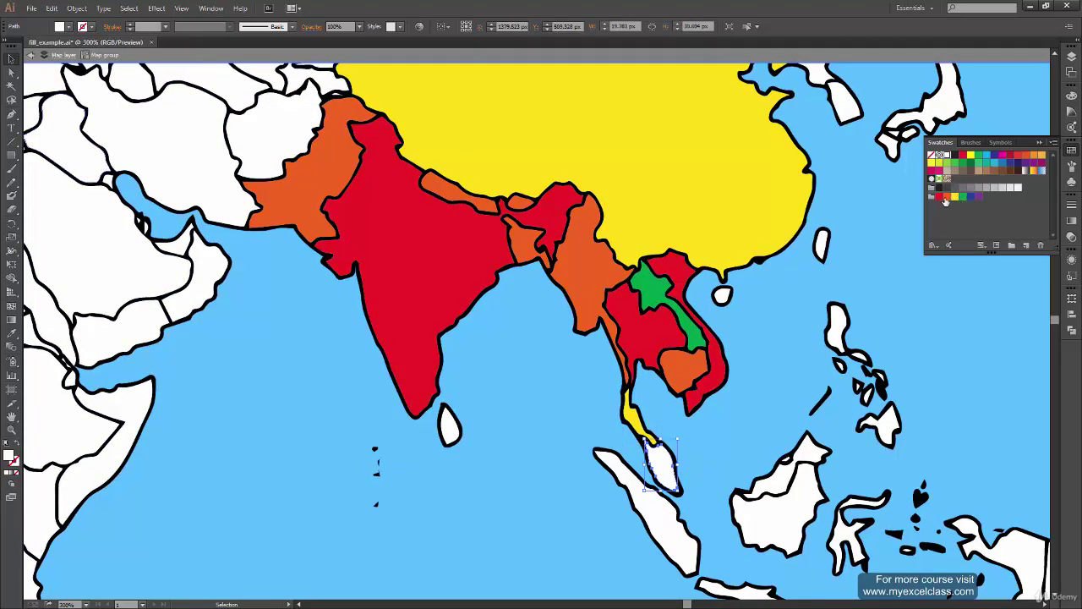
click(945, 198)
click(749, 448)
Pan to Central Asia and fill Afghanistan red.
drag(426, 406, 623, 515)
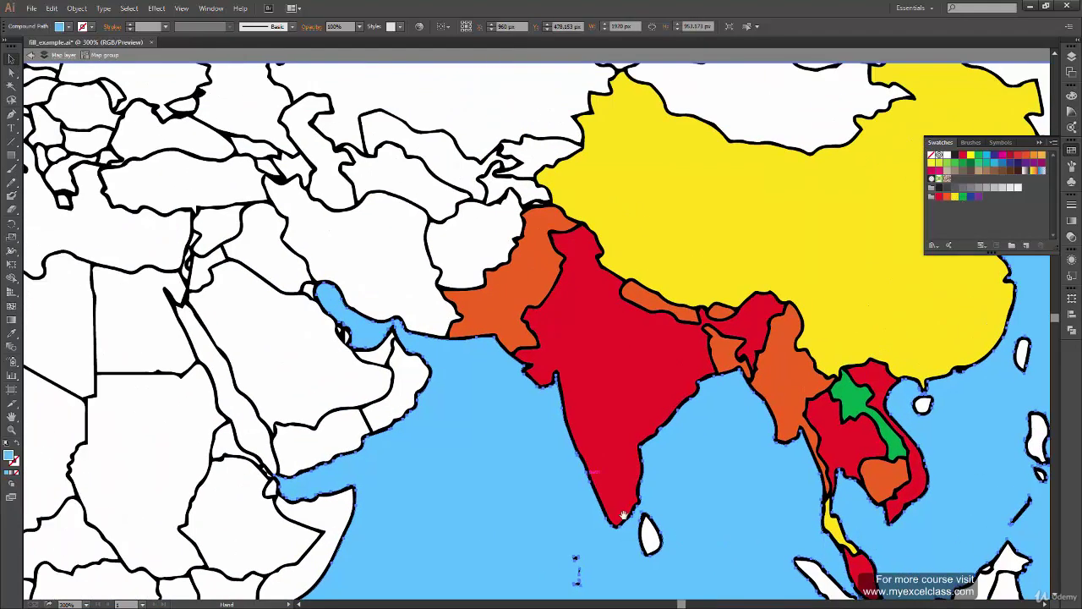
drag(505, 413, 541, 490)
drag(420, 503, 431, 522)
drag(525, 424, 572, 526)
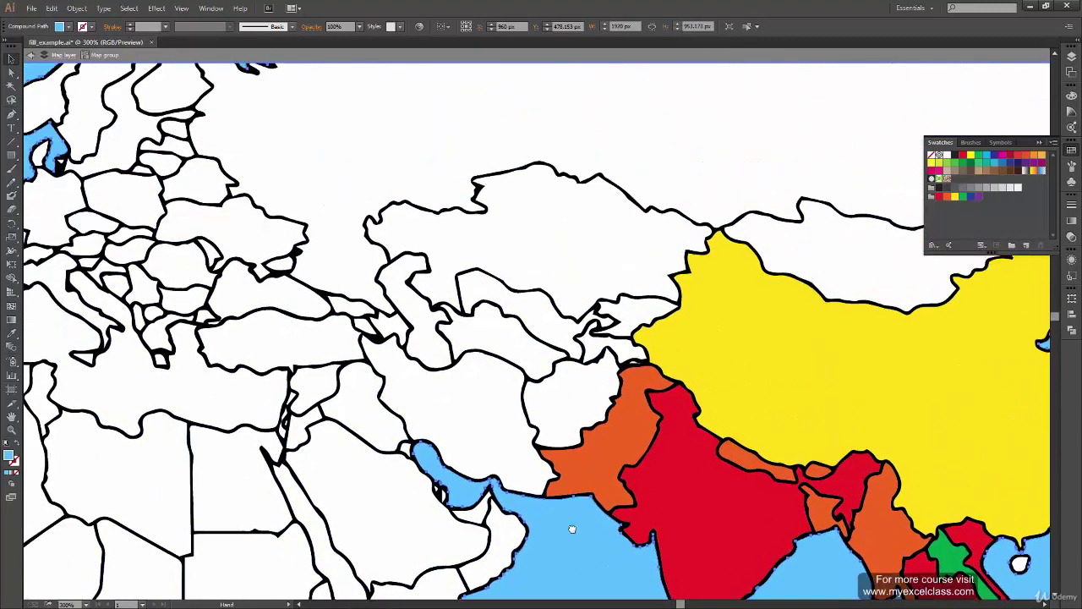
mouse_move(667, 398)
mouse_down()
mouse_move(686, 436)
mouse_move(683, 375)
mouse_move(490, 527)
mouse_move(495, 442)
mouse_up()
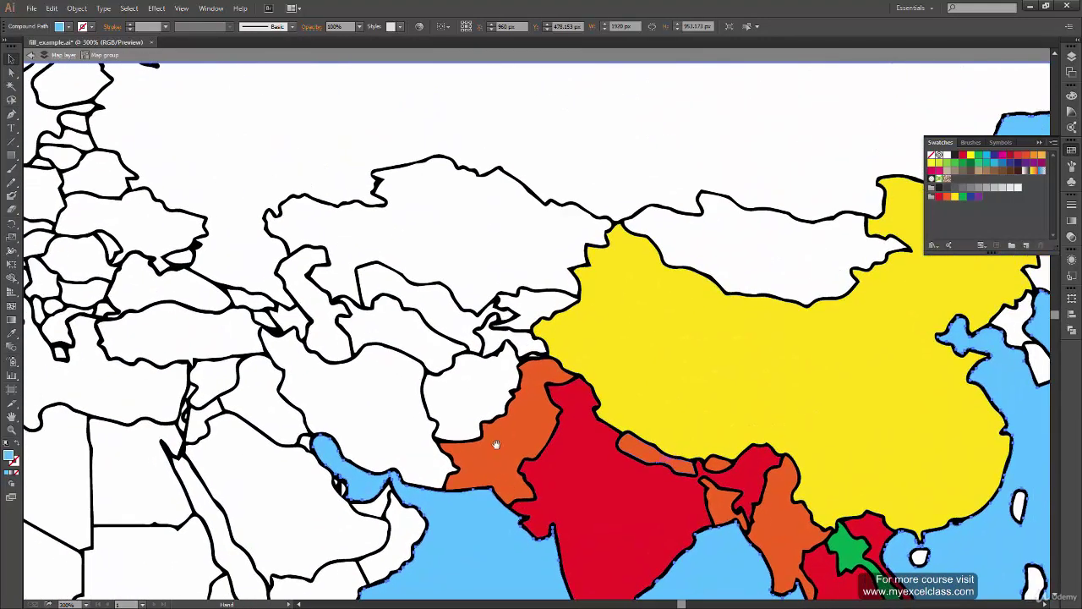
click(475, 403)
scroll(613, 454, down, 2)
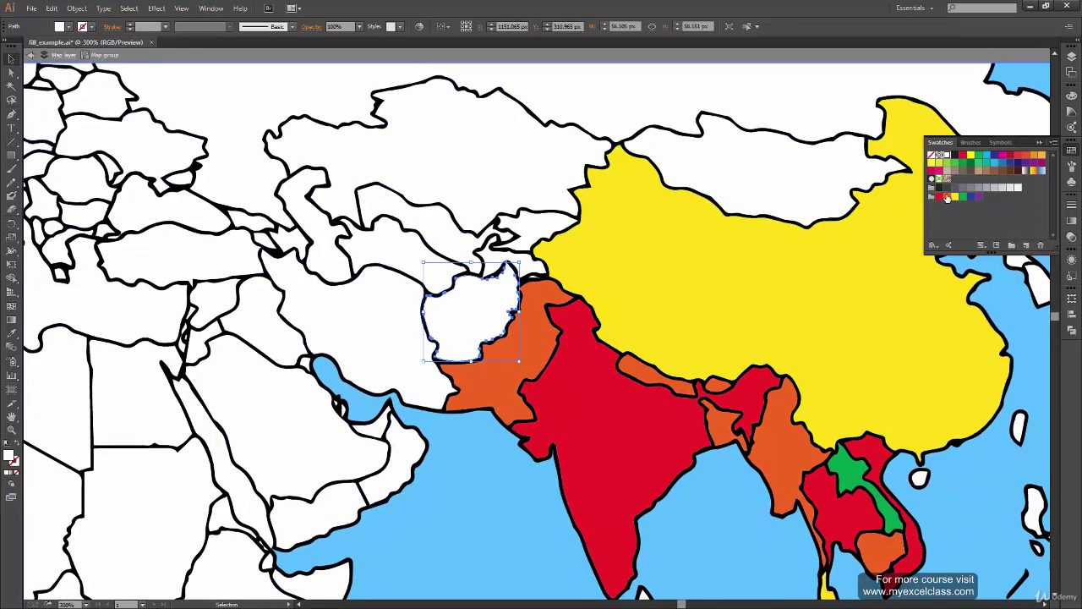
click(939, 197)
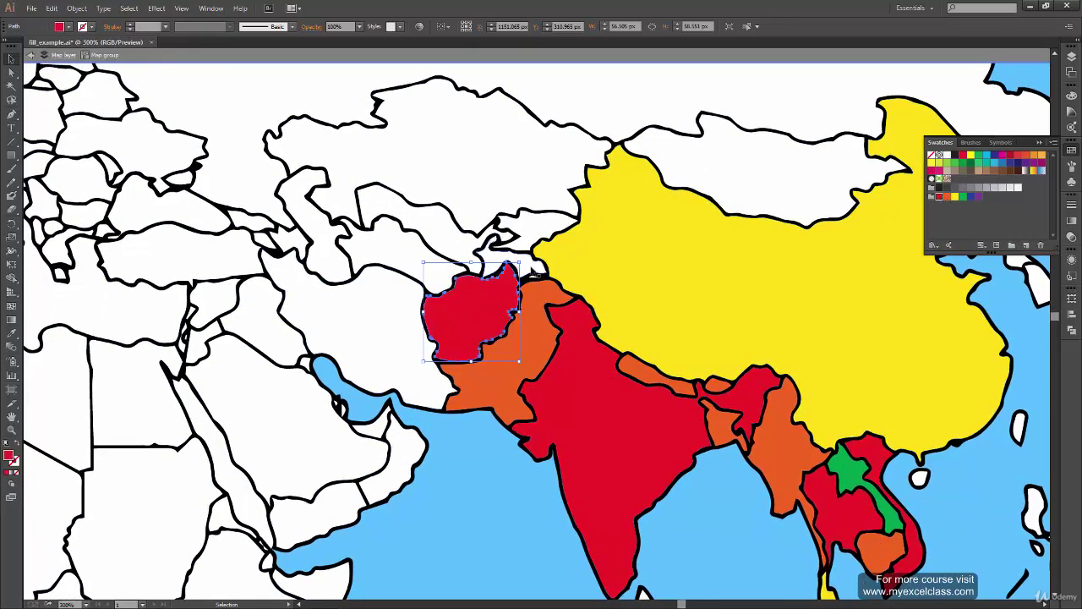
Fill the tiny region north of Pakistan green, the region above it orange, and Iran yellow.
click(534, 276)
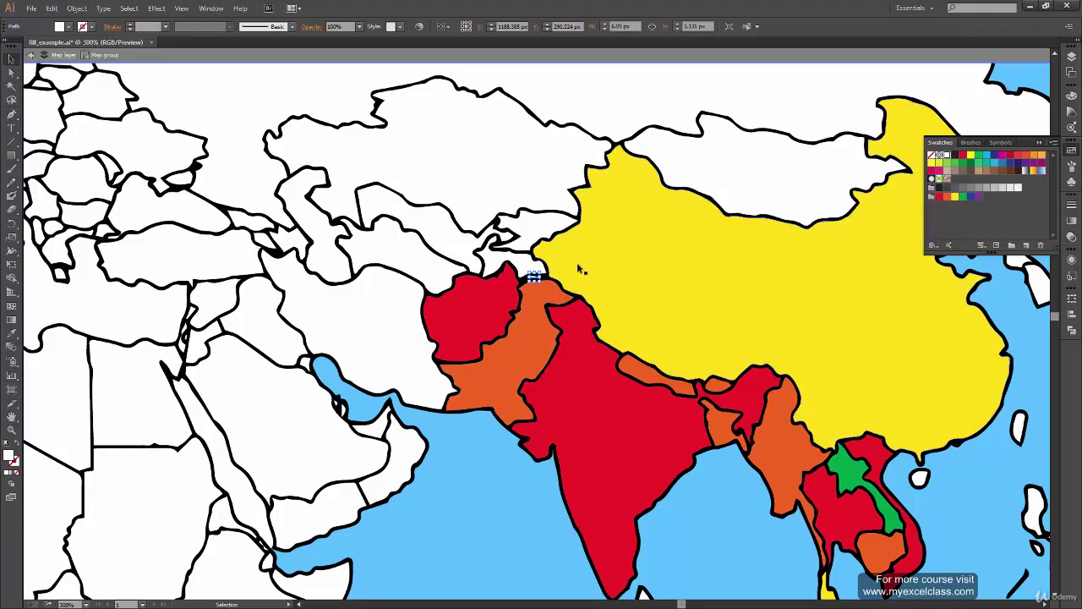
click(962, 198)
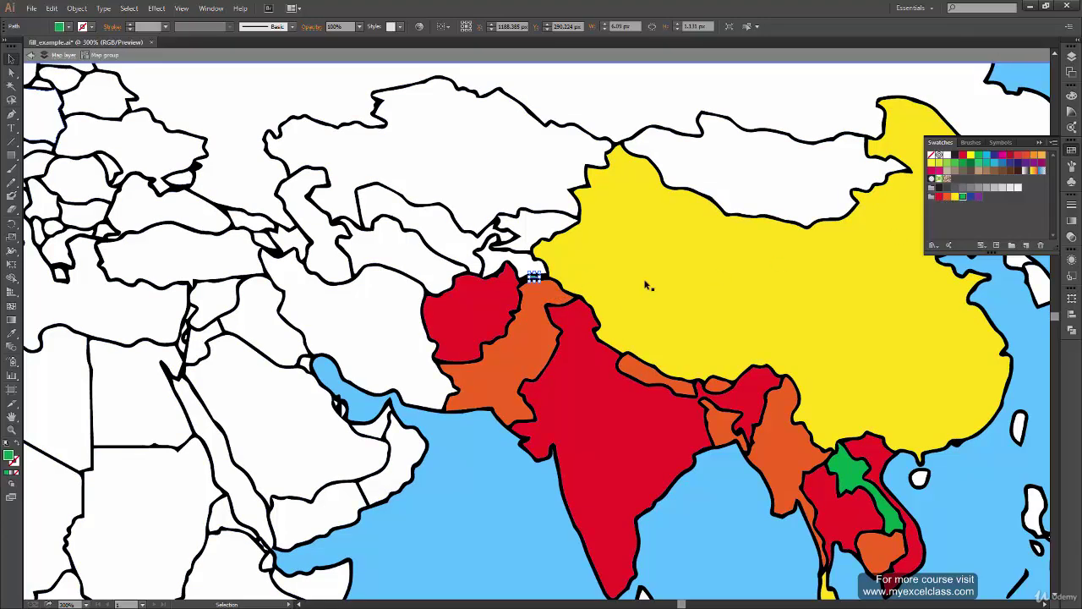
click(521, 265)
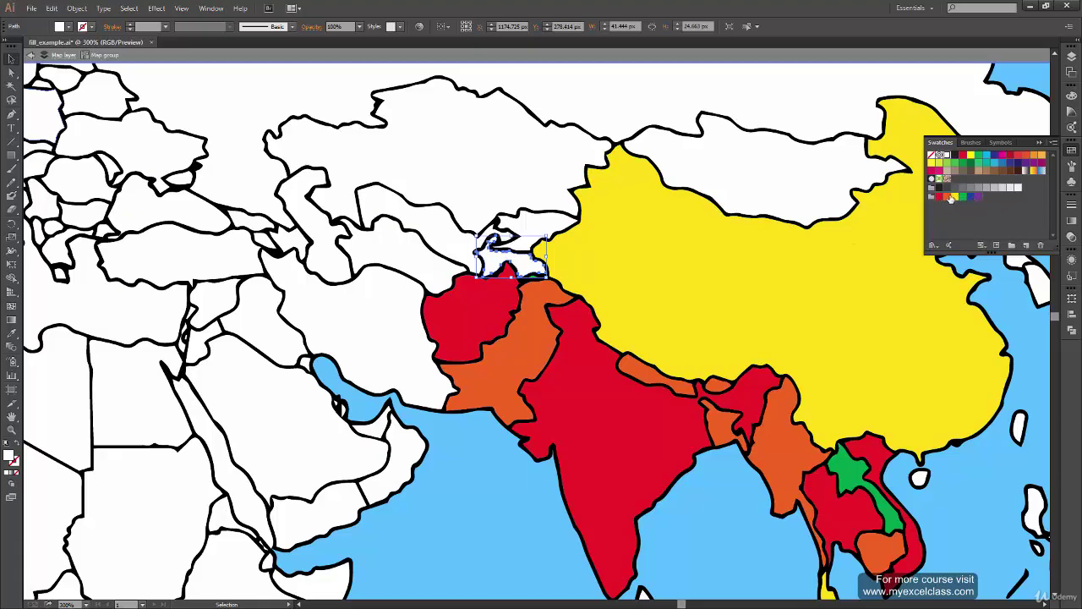
click(945, 196)
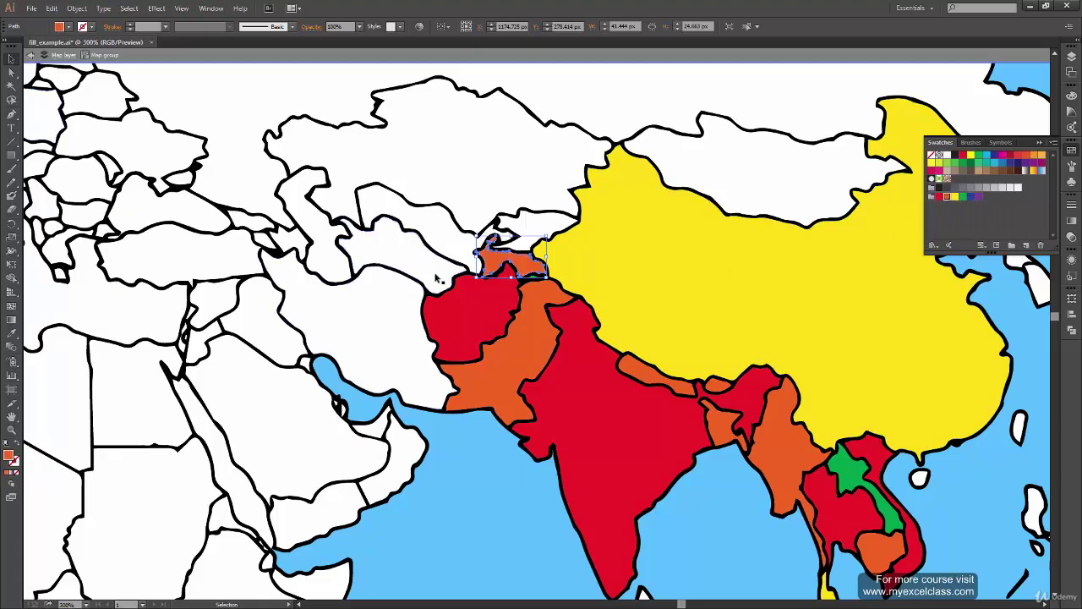
click(401, 376)
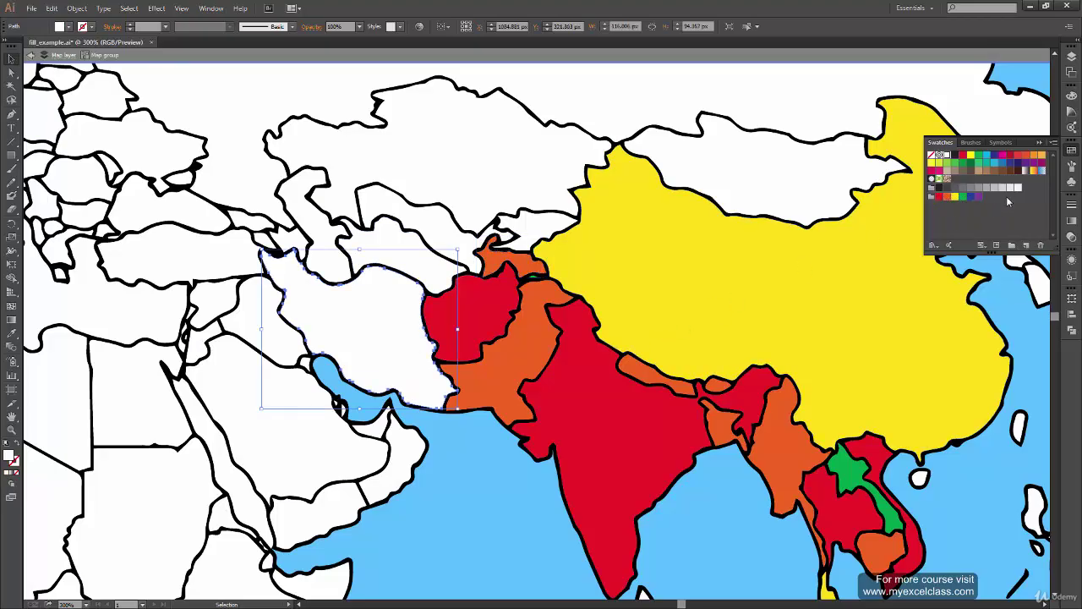
click(955, 198)
Fill Turkmenistan orange, Uzbekistan yellow and Kyrgyzstan red.
click(397, 254)
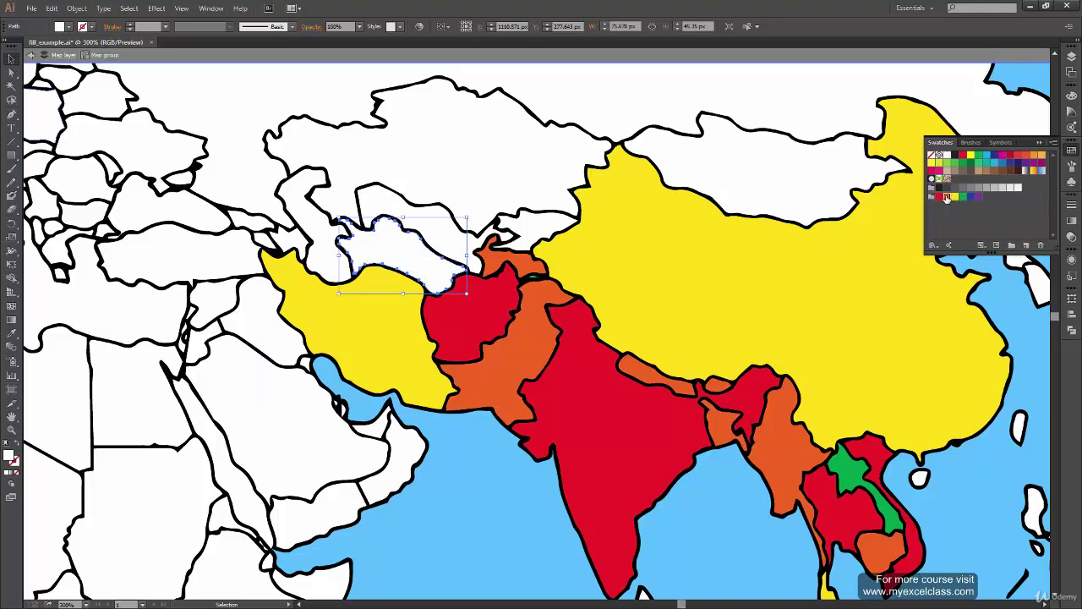
click(948, 198)
click(491, 237)
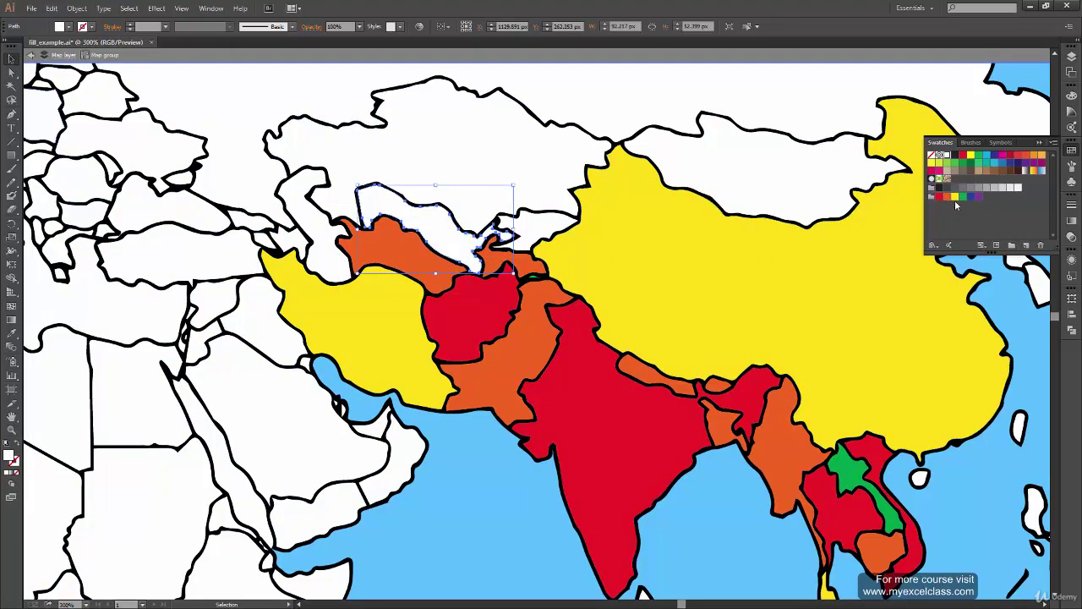
click(955, 198)
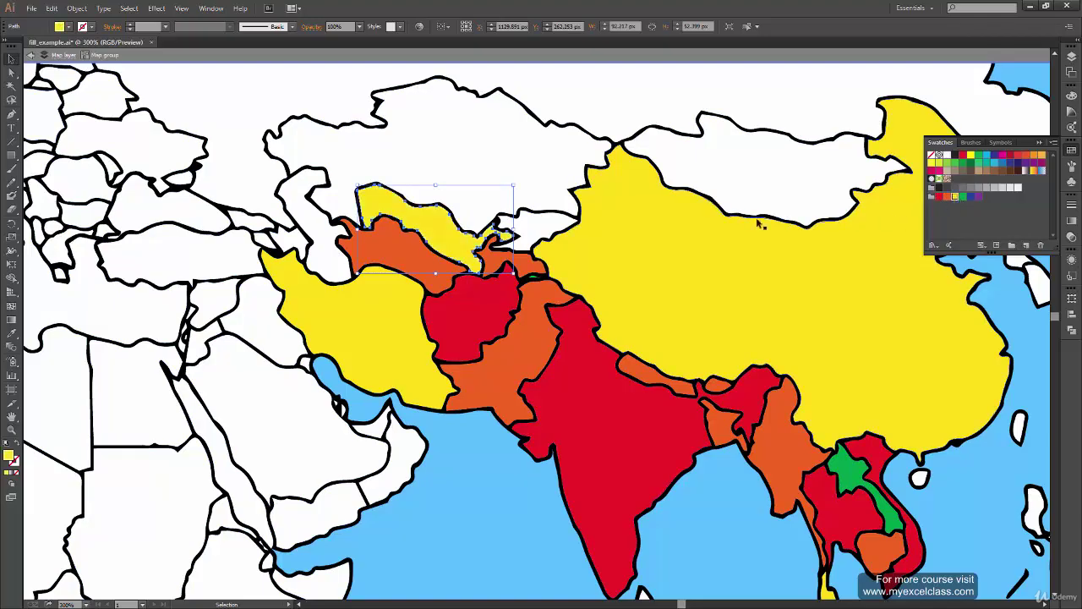
click(545, 230)
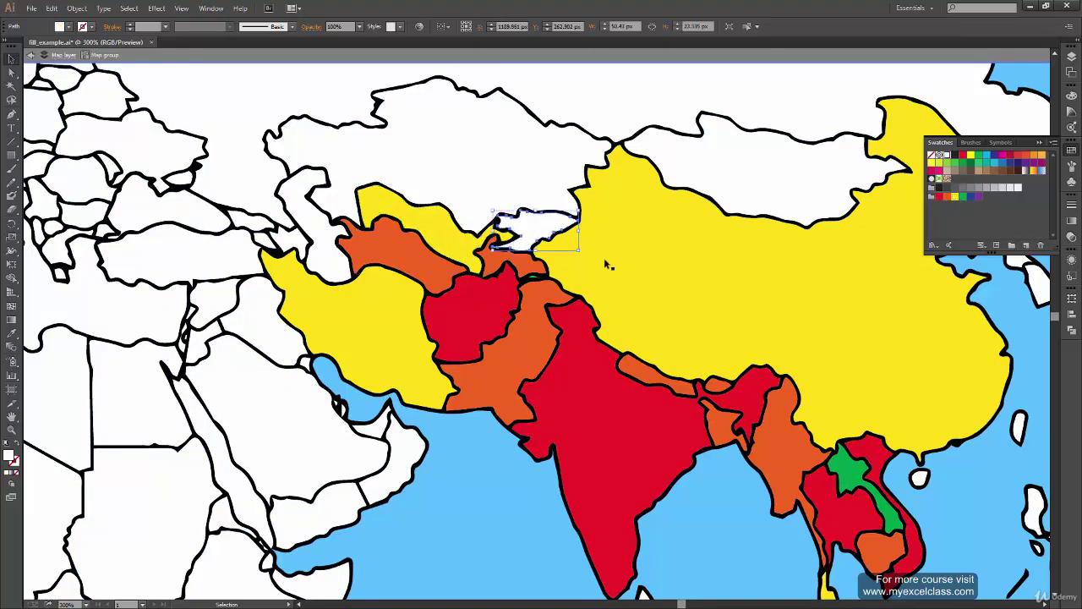
click(937, 198)
Fill Kazakhstan green, undoing an initial orange fill.
drag(519, 229, 543, 277)
click(526, 234)
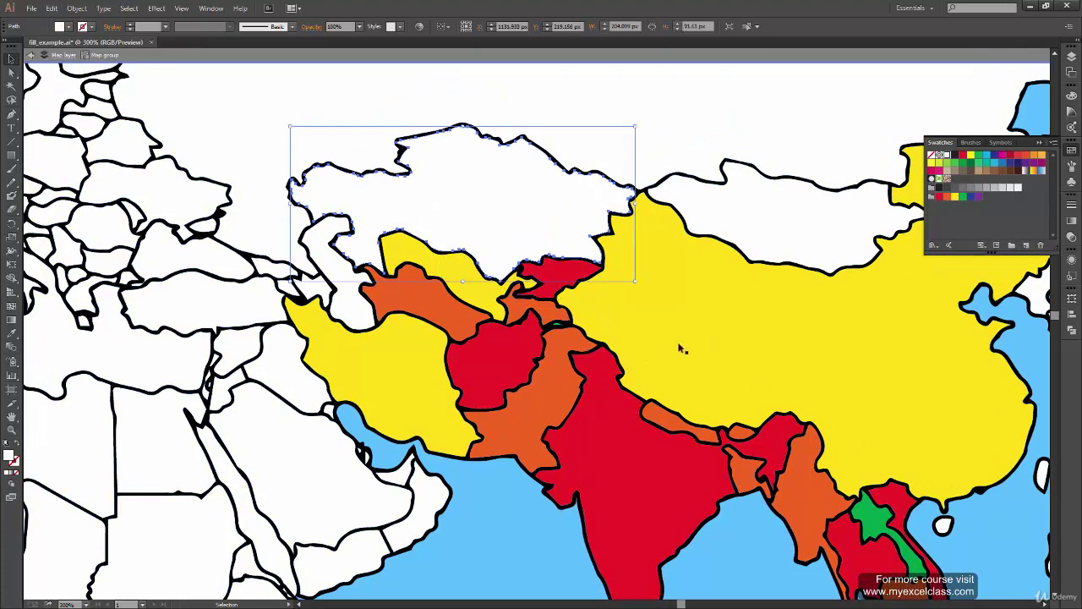
click(946, 198)
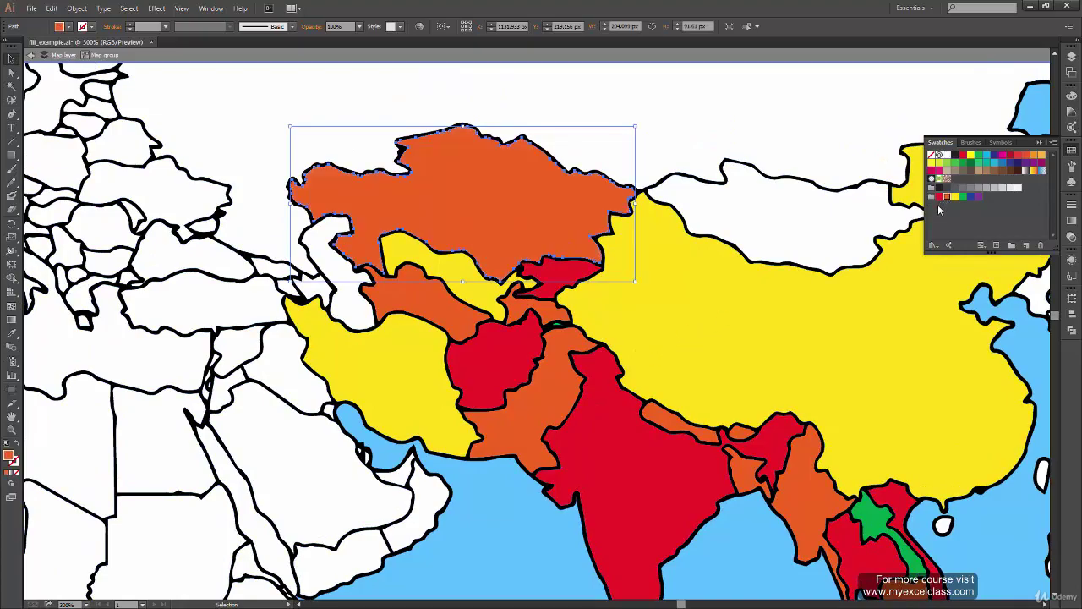
key(ctrl+z)
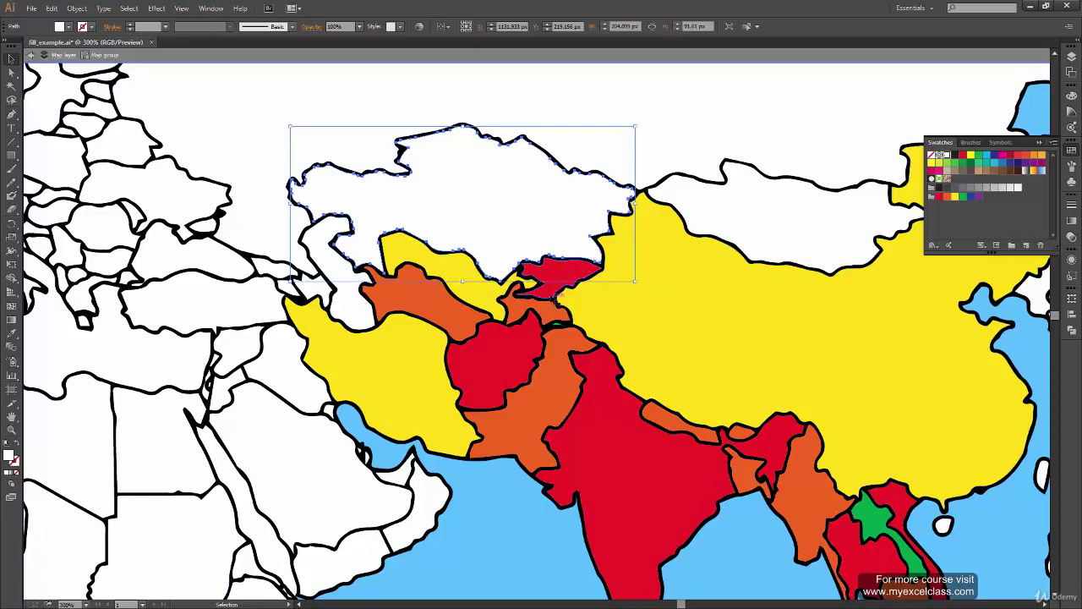
click(962, 199)
Fill the Caspian Sea shape red, zoom to 100% and clear the selection.
drag(392, 340, 431, 349)
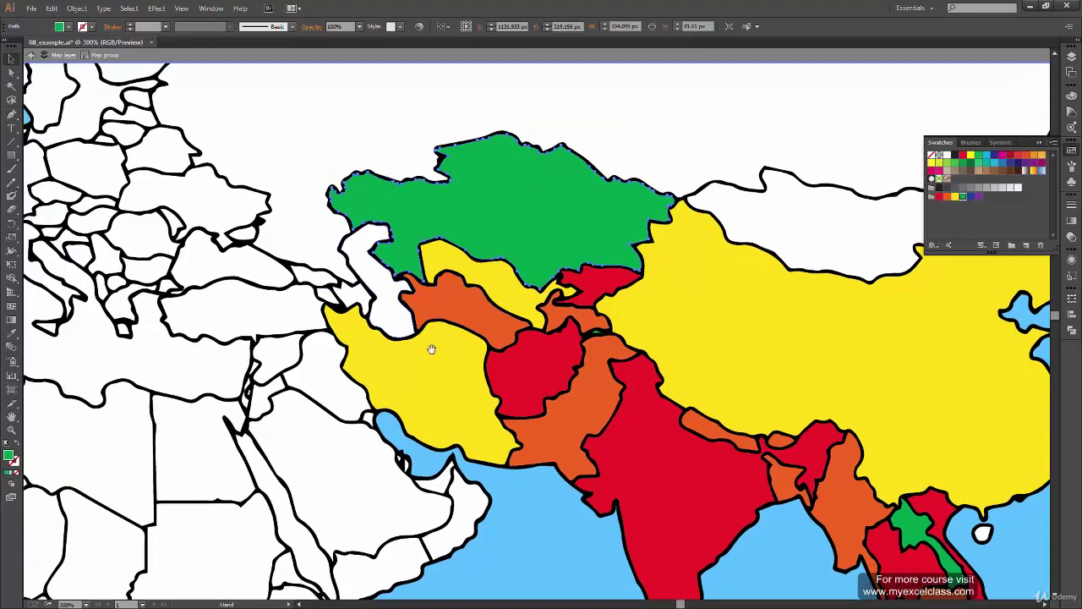
click(394, 329)
drag(706, 349, 713, 329)
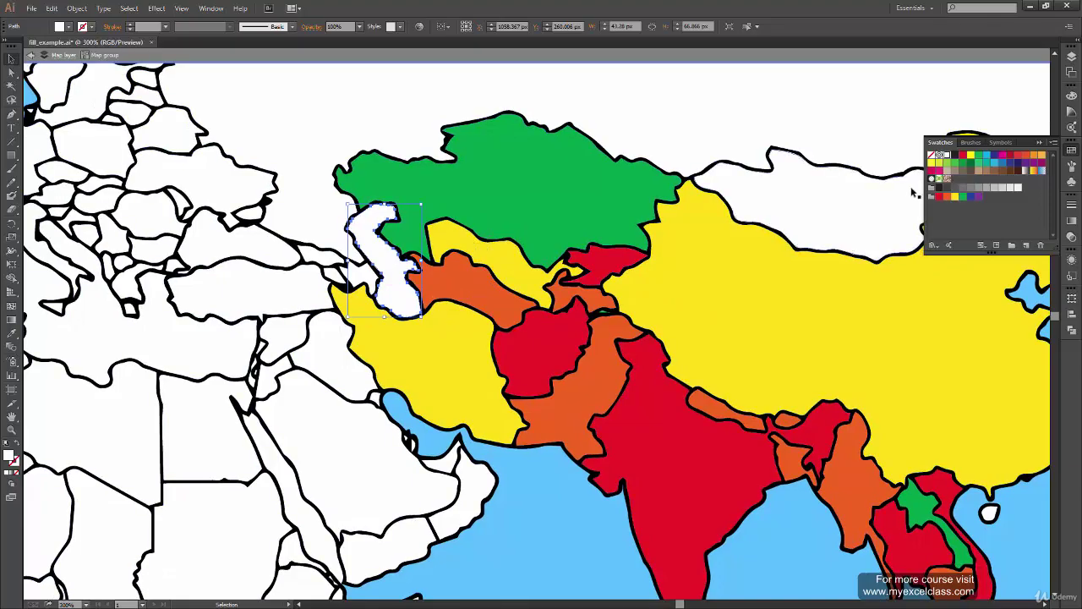
click(936, 197)
scroll(533, 524, down, 2)
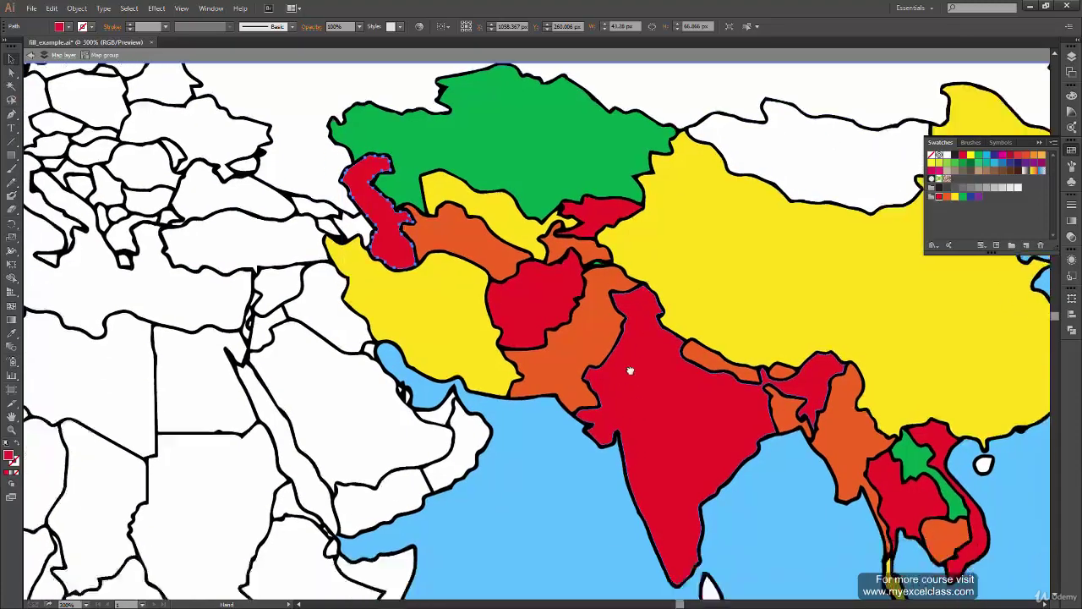
scroll(532, 524, down, 3)
key(ctrl+1)
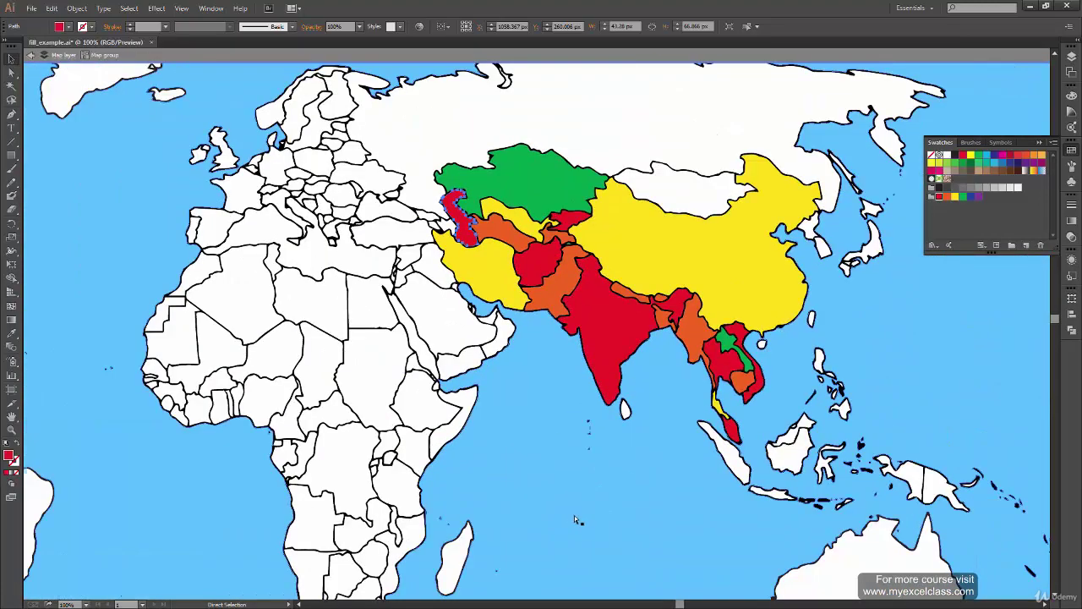
click(1011, 426)
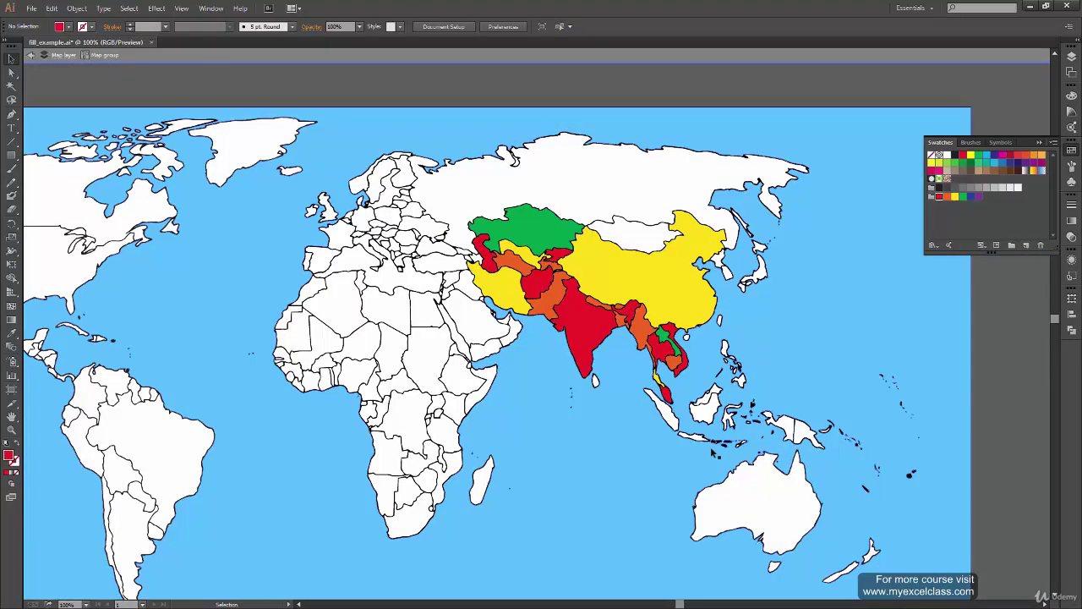
key(ctrl+0)
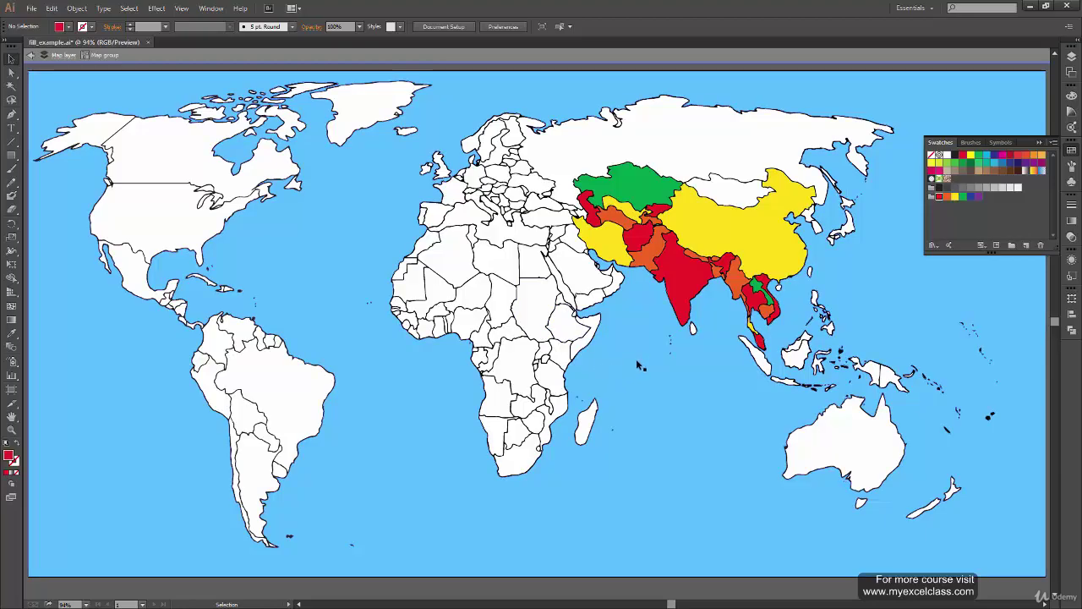
Zoom into Asia, fill Mongolia orange and Russia dark blue.
key(ctrl+plus)
key(ctrl+plus)
key(ctrl+plus)
click(634, 321)
click(1026, 155)
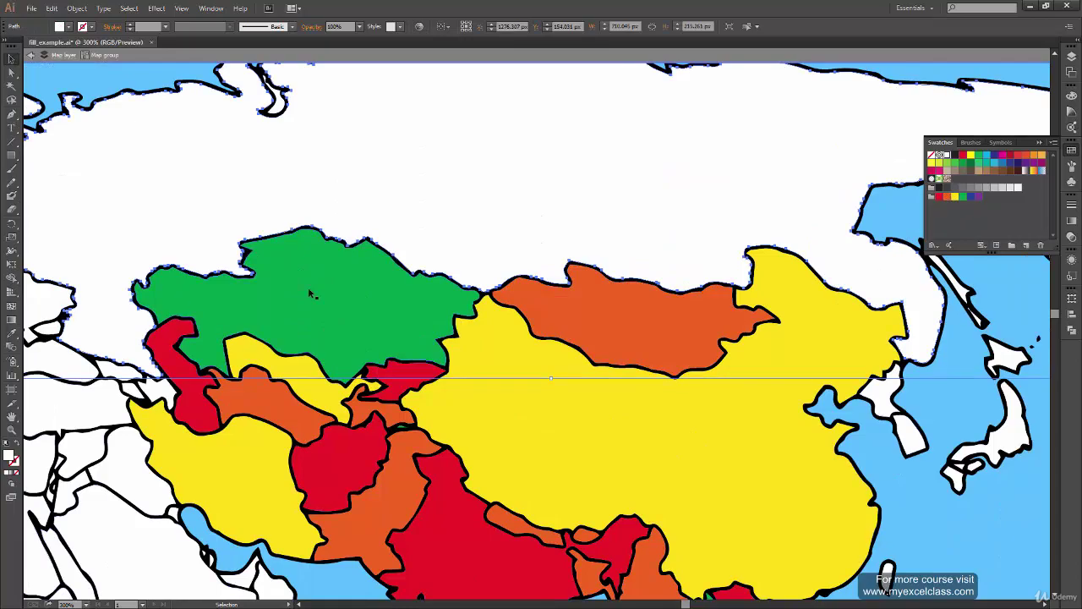
click(970, 197)
scroll(541, 338, up, 3)
click(794, 347)
Fill Sakhalin and North Korea red, and South Korea orange.
click(931, 196)
click(727, 456)
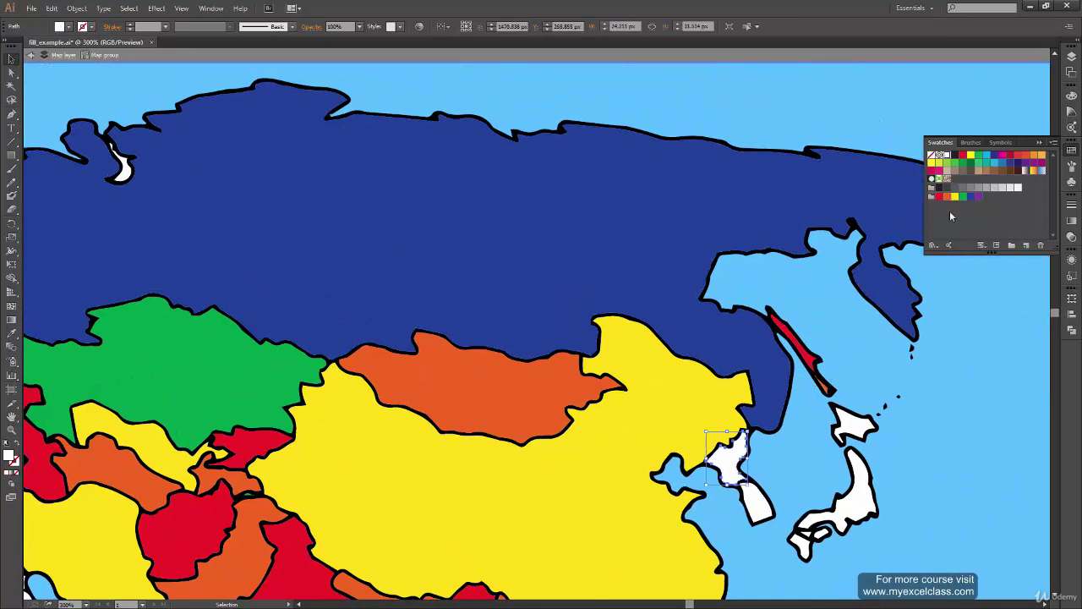
click(938, 196)
click(756, 503)
click(946, 196)
scroll(541, 338, down, 3)
Colour Japan's islands red, orange and yellow, and eyedrop the sea colour onto a small island.
click(770, 317)
click(717, 436)
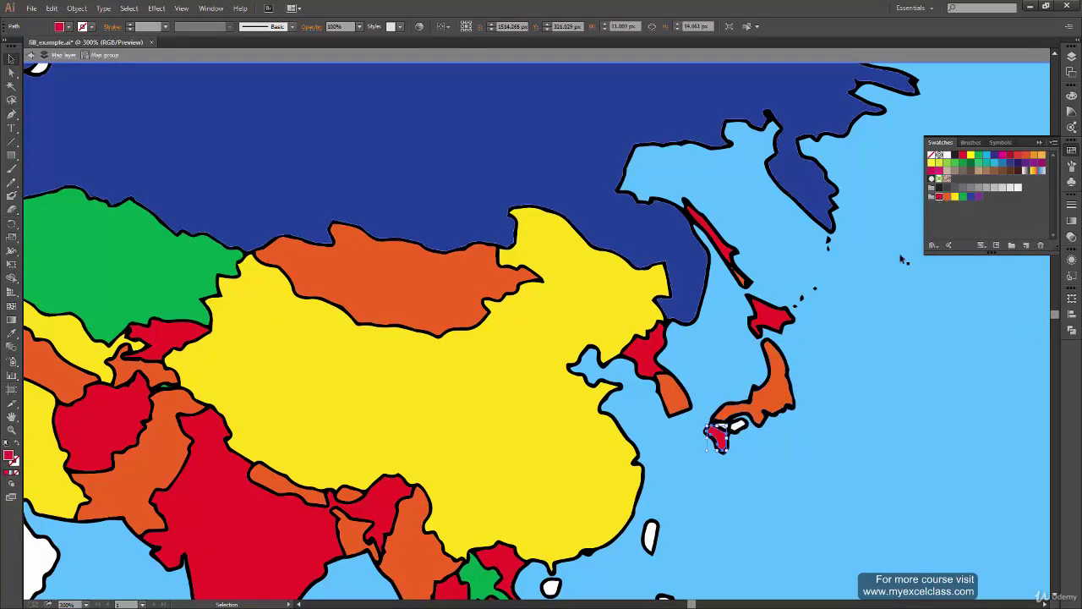
click(953, 196)
click(721, 425)
key(i)
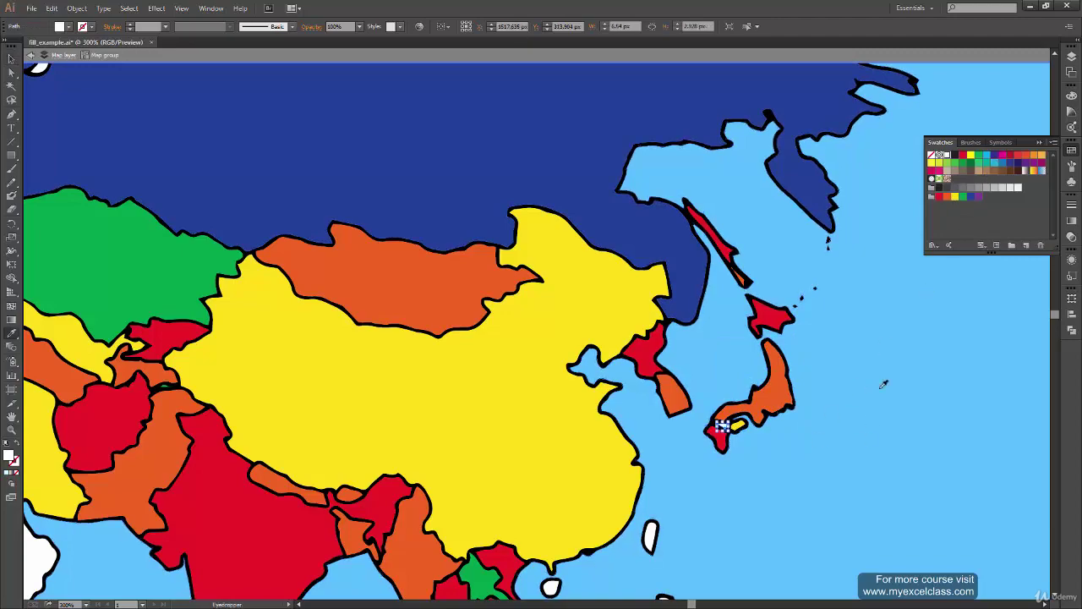
click(883, 385)
mouse_move(884, 385)
mouse_down()
mouse_move(605, 425)
mouse_move(620, 431)
mouse_up()
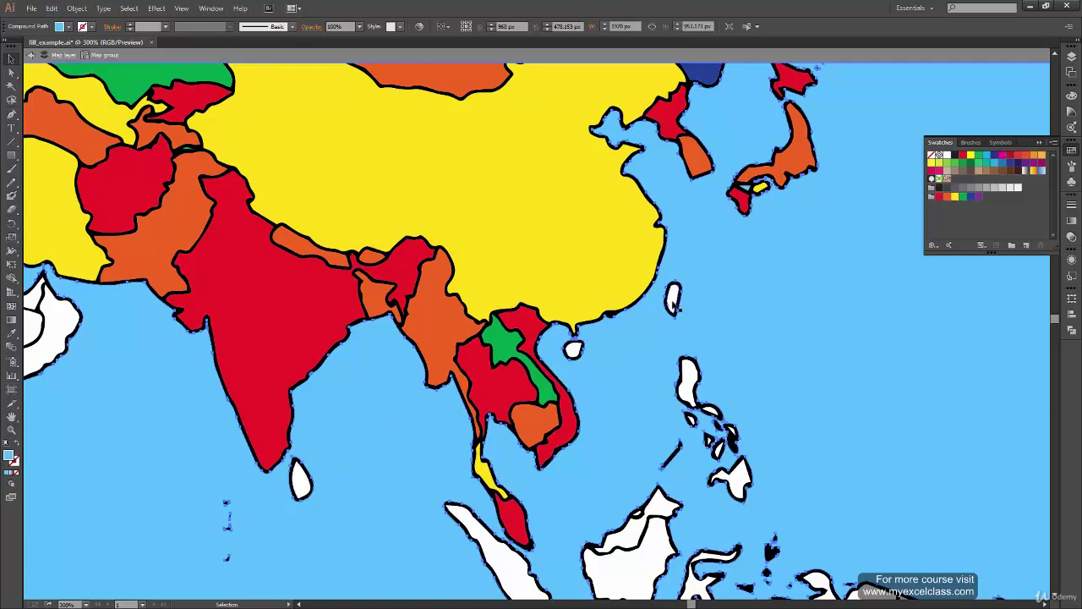
Fill Taiwan, Hainan and Sri Lanka red together.
click(672, 298)
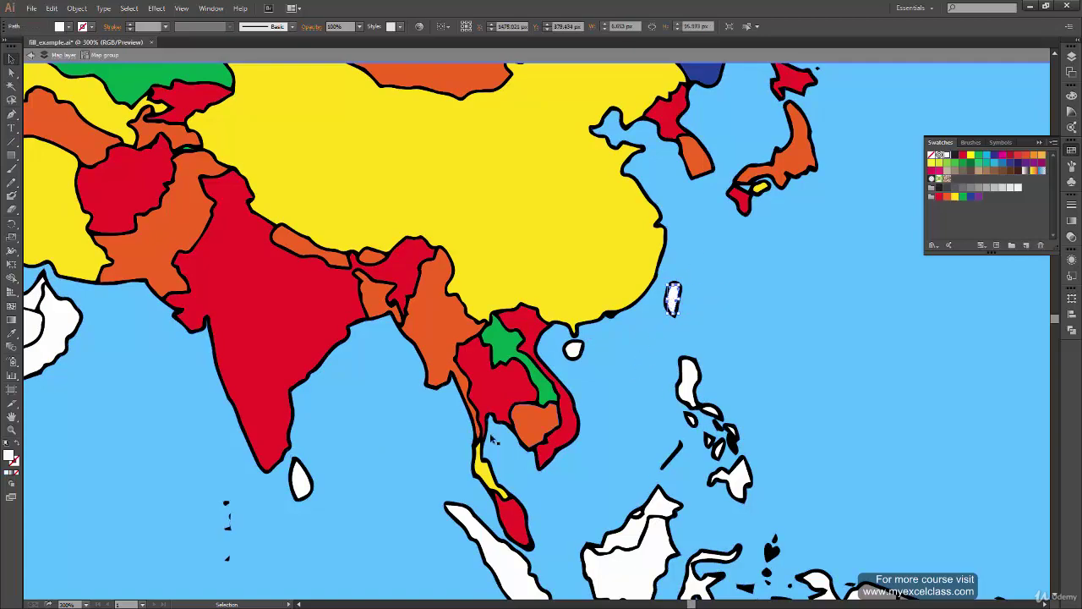
shift+click(573, 348)
shift+click(300, 484)
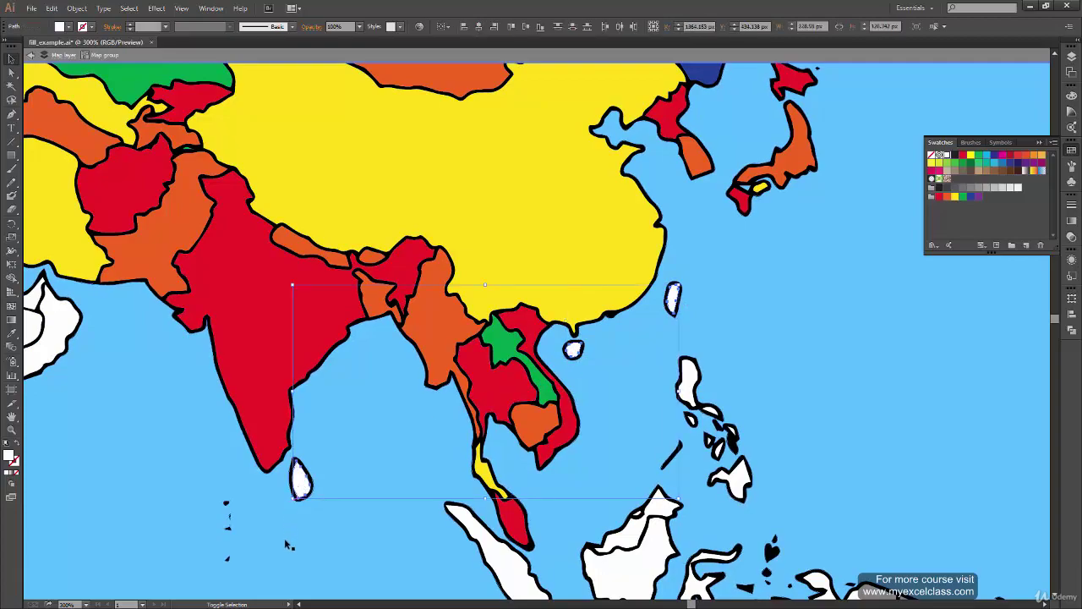
click(941, 198)
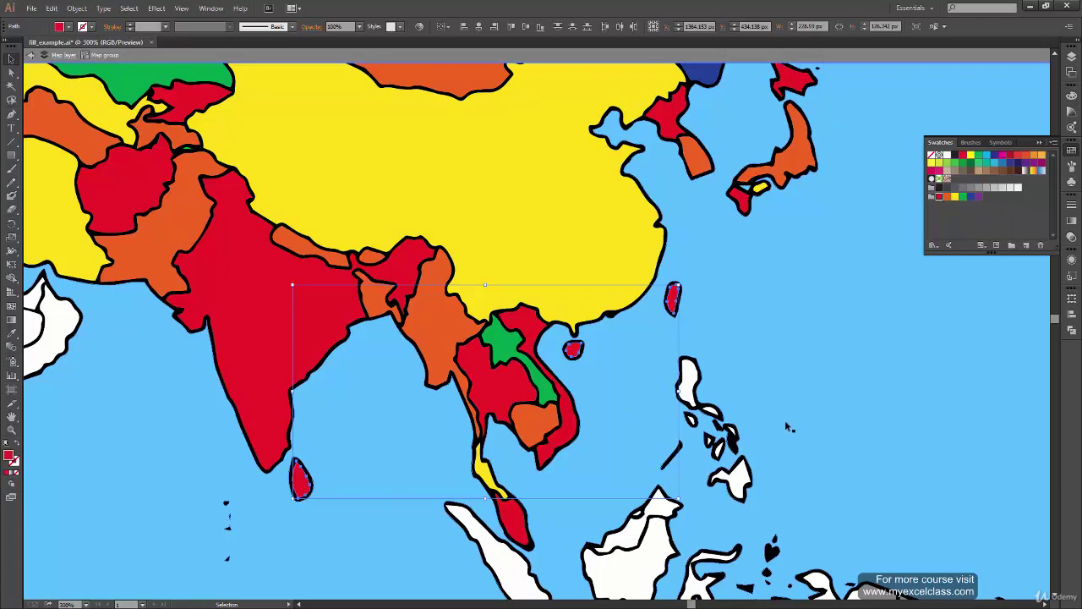
Pan to the Philippines and fill the Philippines and Borneo red.
mouse_move(784, 427)
mouse_down()
mouse_move(787, 225)
mouse_move(770, 284)
mouse_up()
click(670, 257)
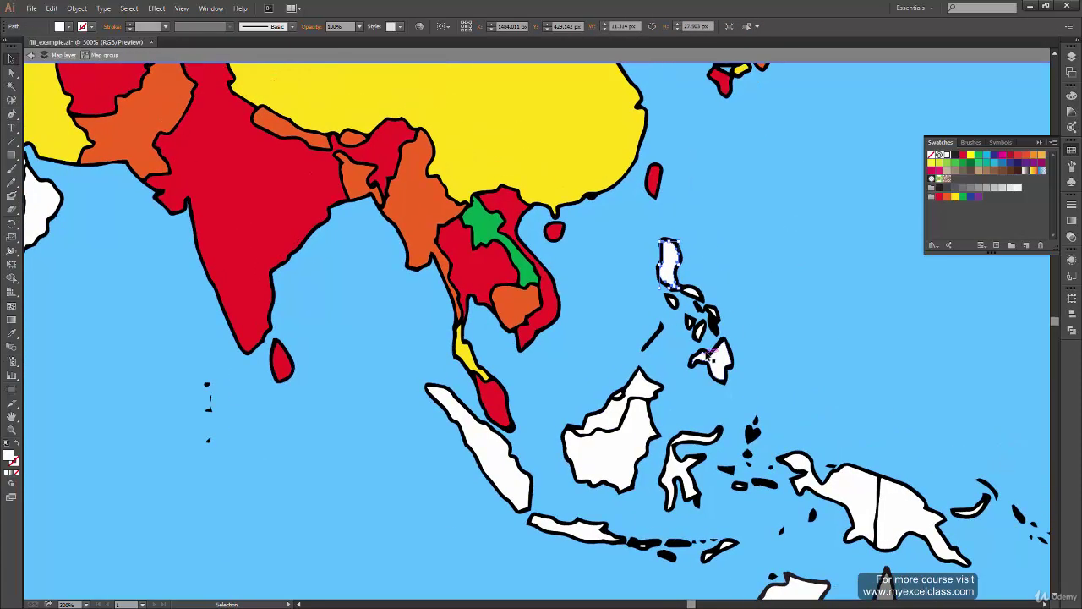
click(610, 420)
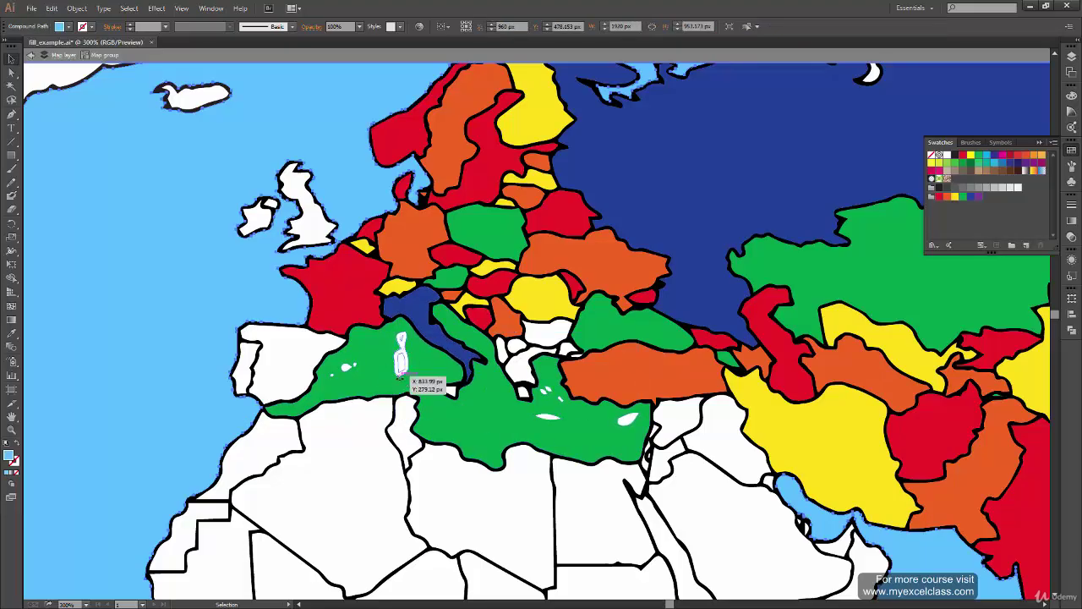
Toggle Outline view (Ctrl+Y) to inspect the island paths around Corsica and Sardinia.
click(401, 355)
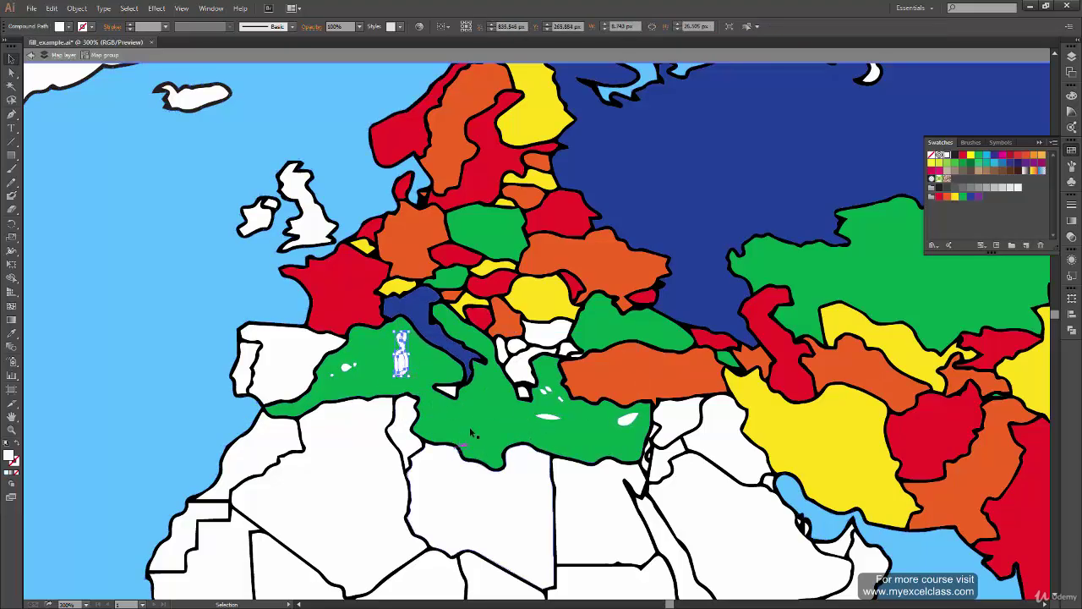
key(a)
key(ctrl+y)
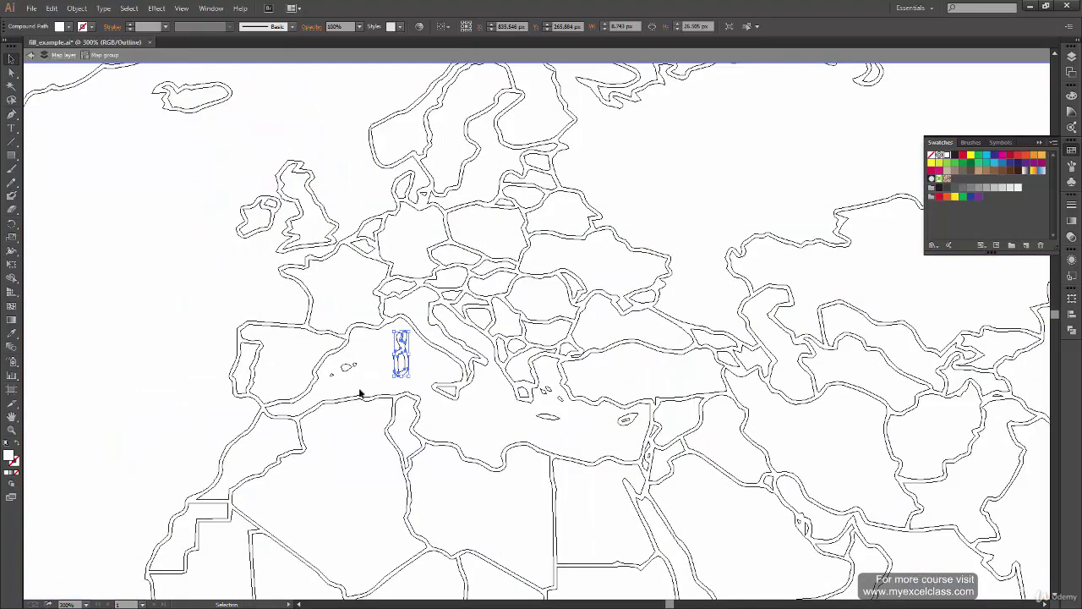
click(369, 378)
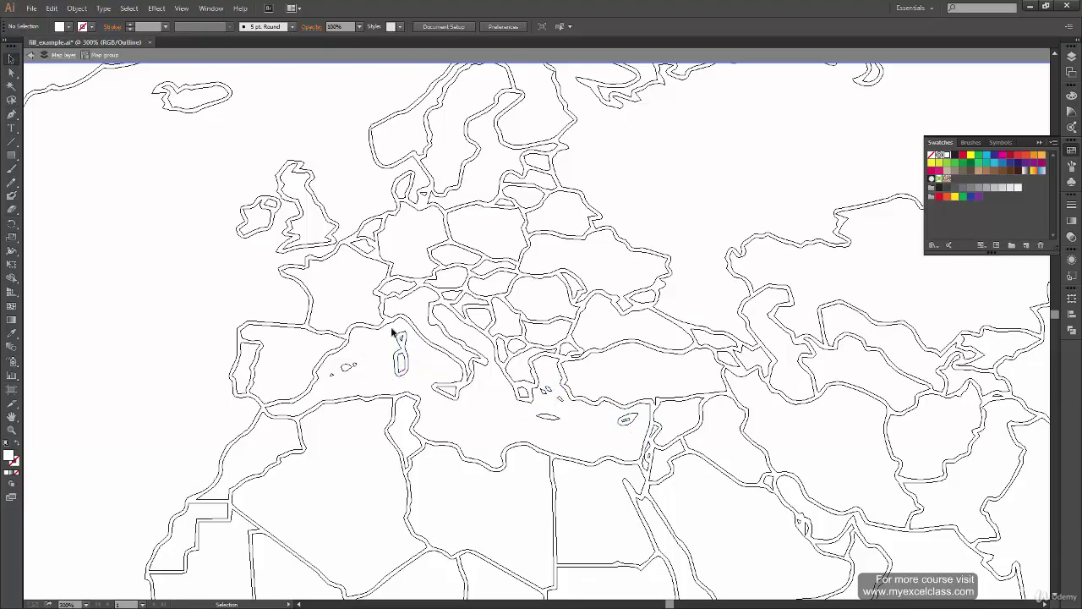
key(a)
key(ctrl+y)
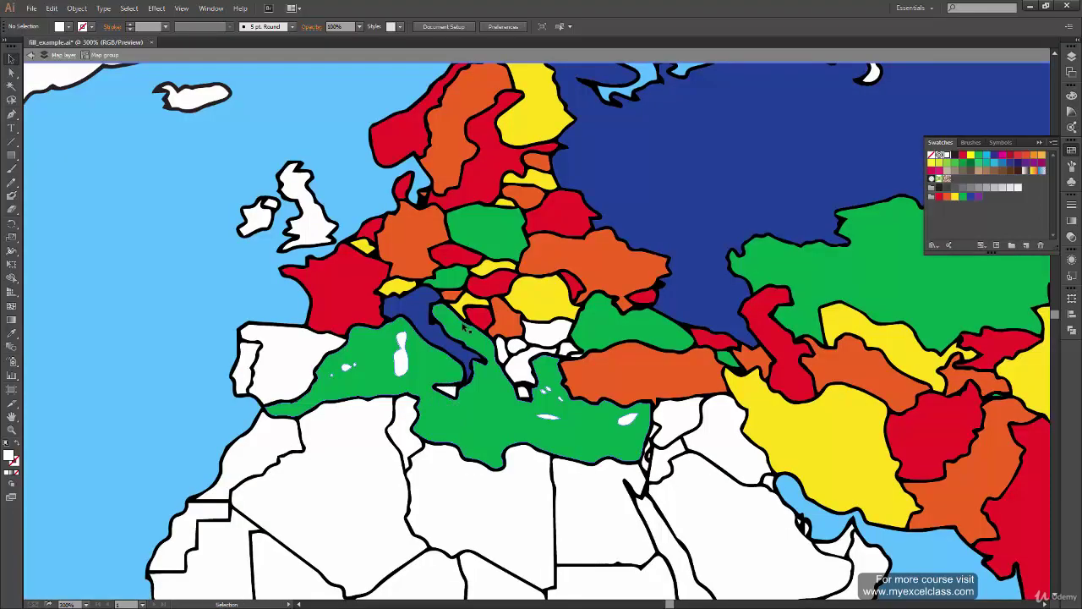
Fill the two Balearic islands and the other selected Mediterranean islands dark blue.
click(399, 378)
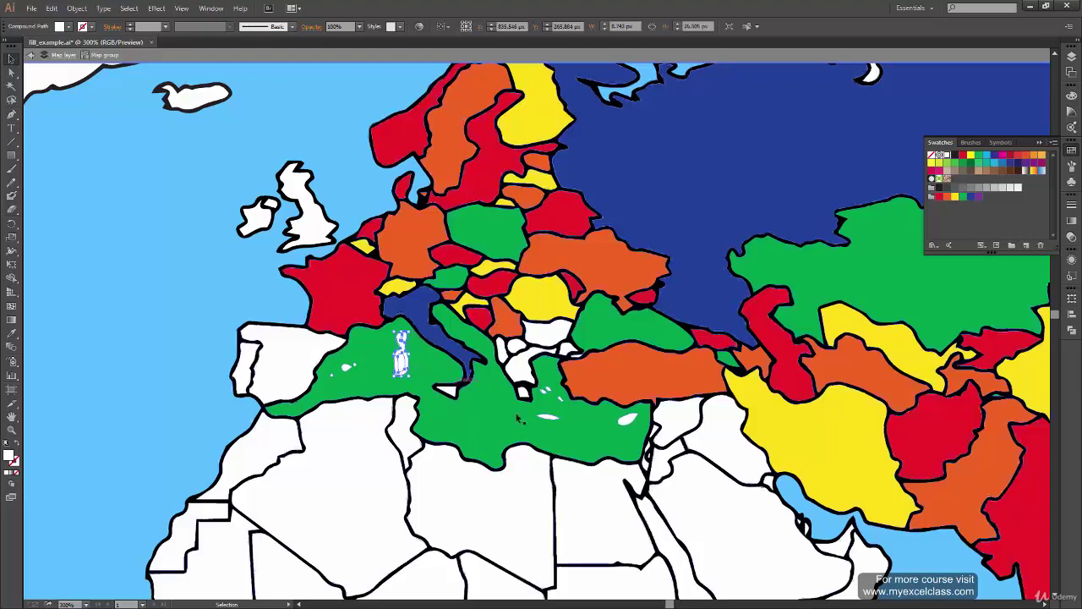
shift+click(554, 421)
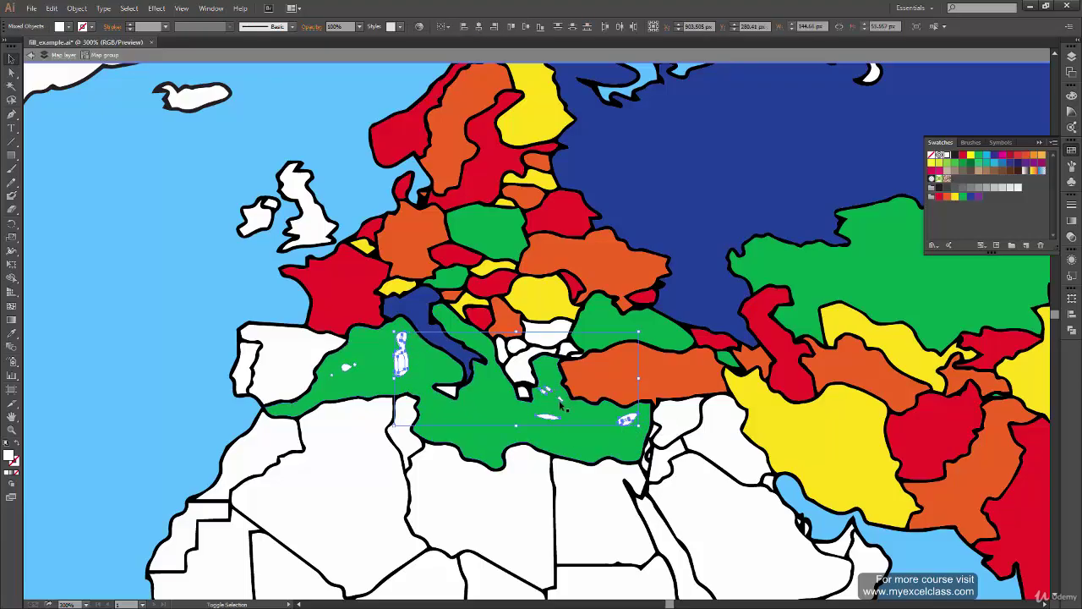
shift+click(355, 370)
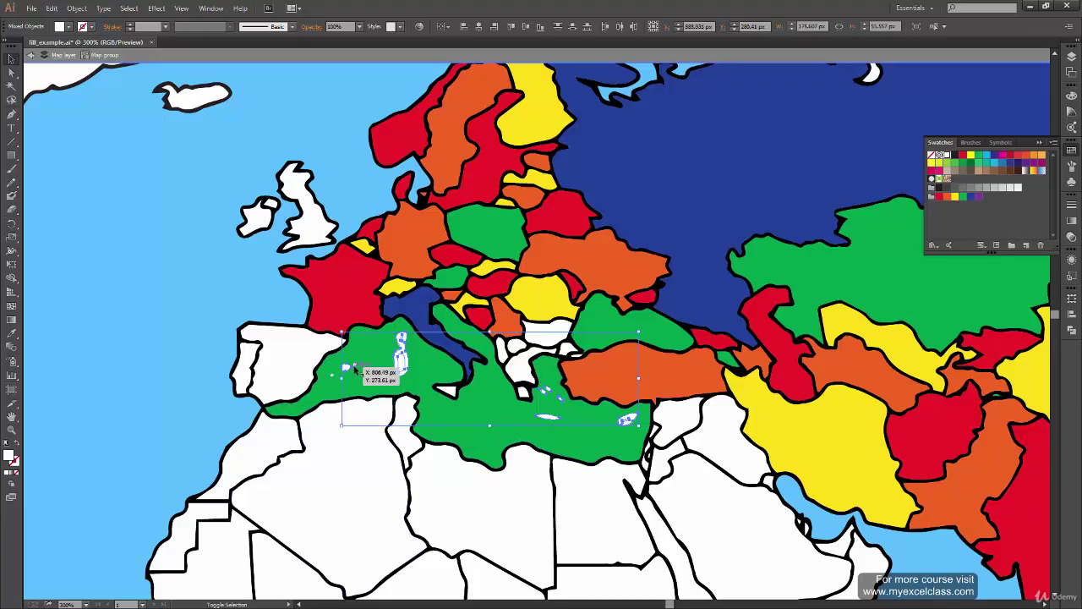
shift+click(332, 377)
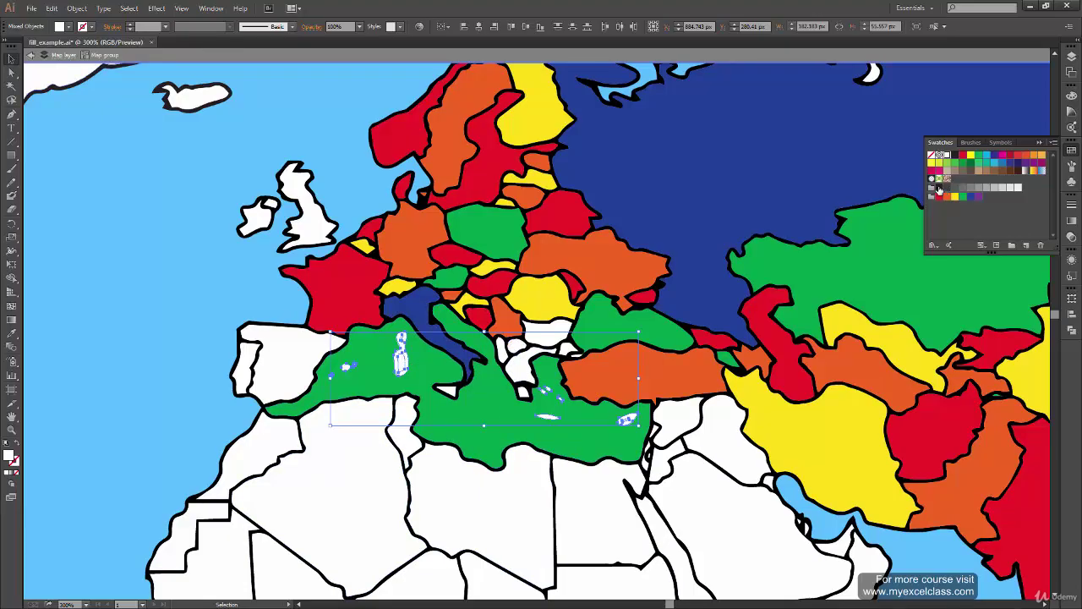
click(939, 188)
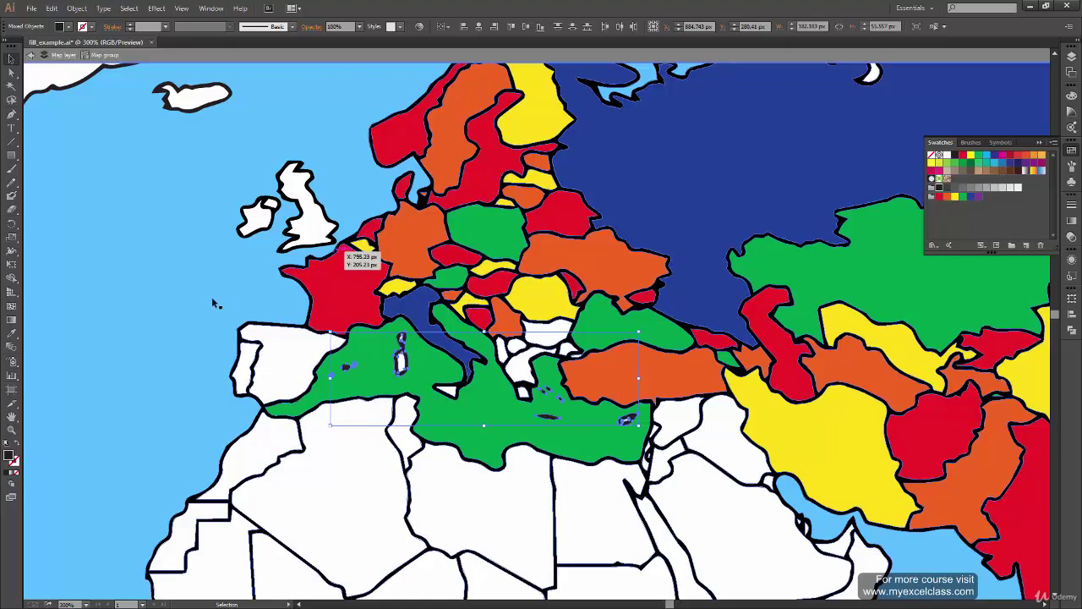
Fill Corsica, Sardinia, Sicily and Cyprus red.
click(401, 342)
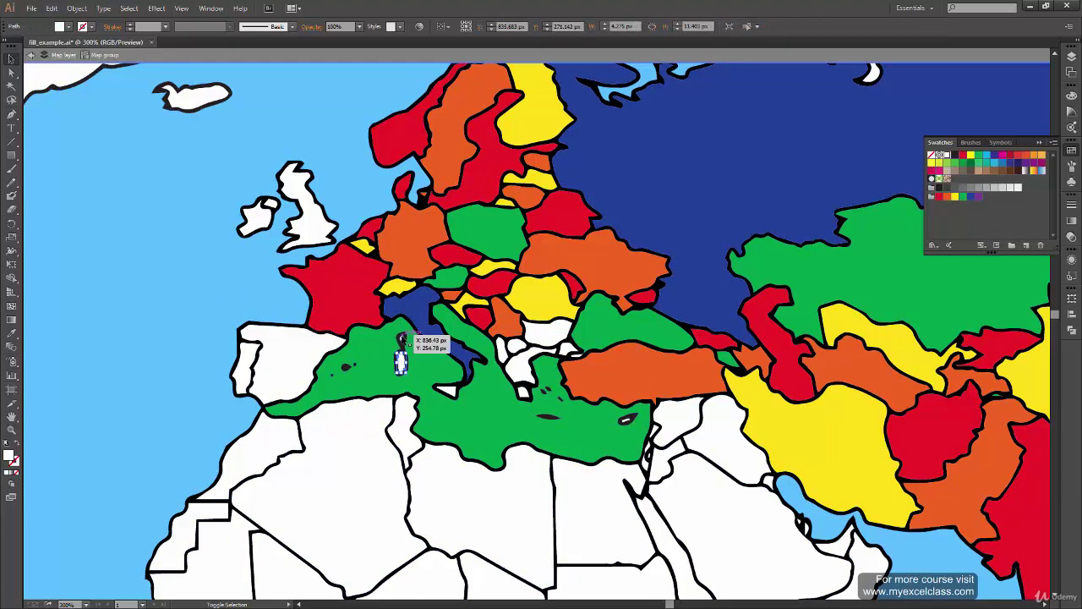
shift+click(453, 391)
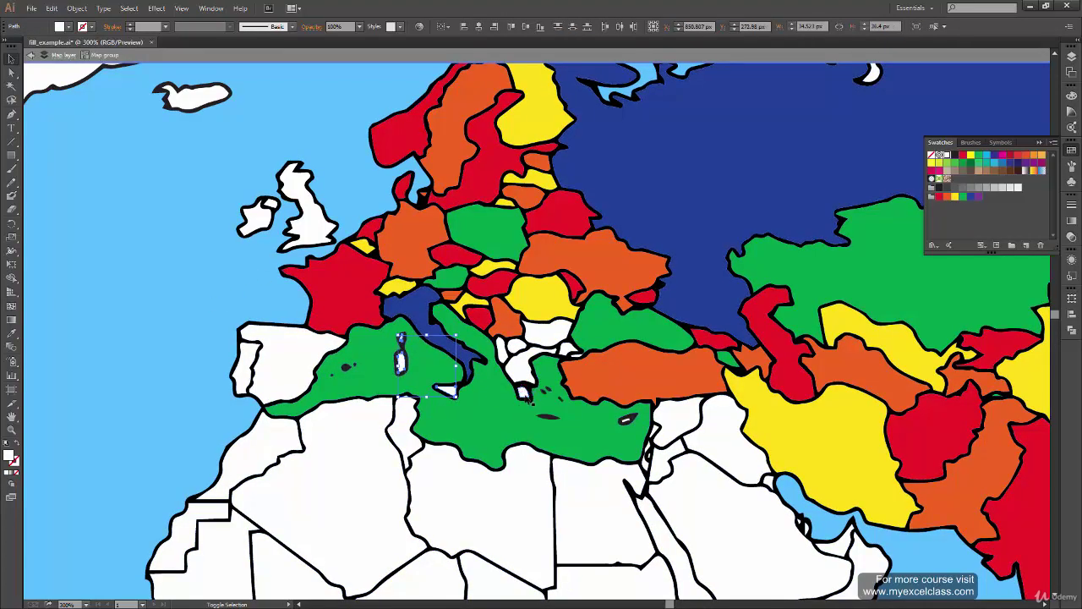
shift+click(627, 419)
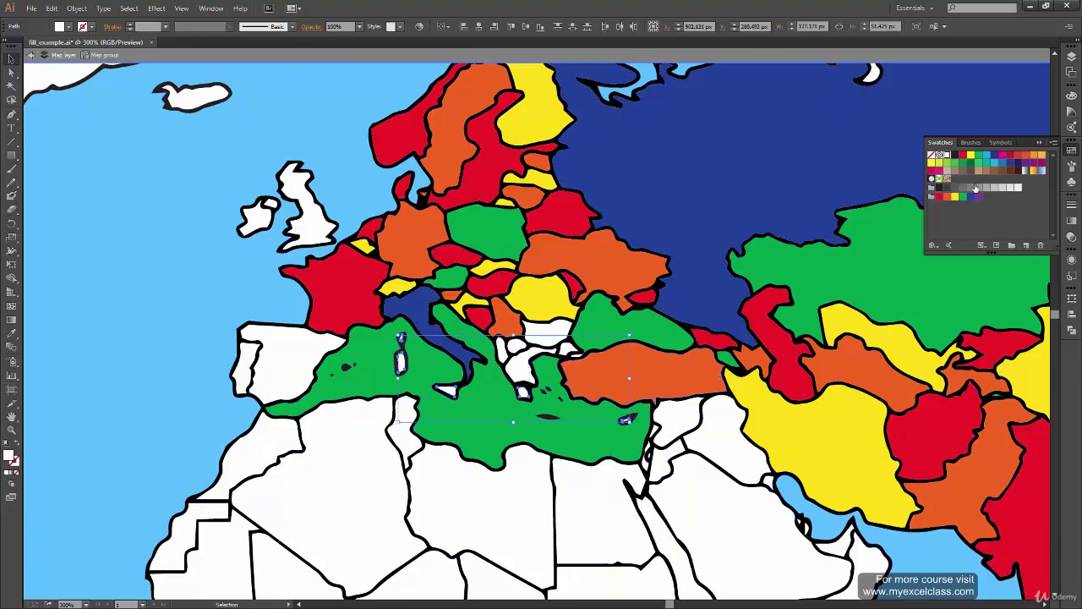
click(938, 197)
Fill Greece red, zooming in briefly to check a small white shape nearby.
click(491, 499)
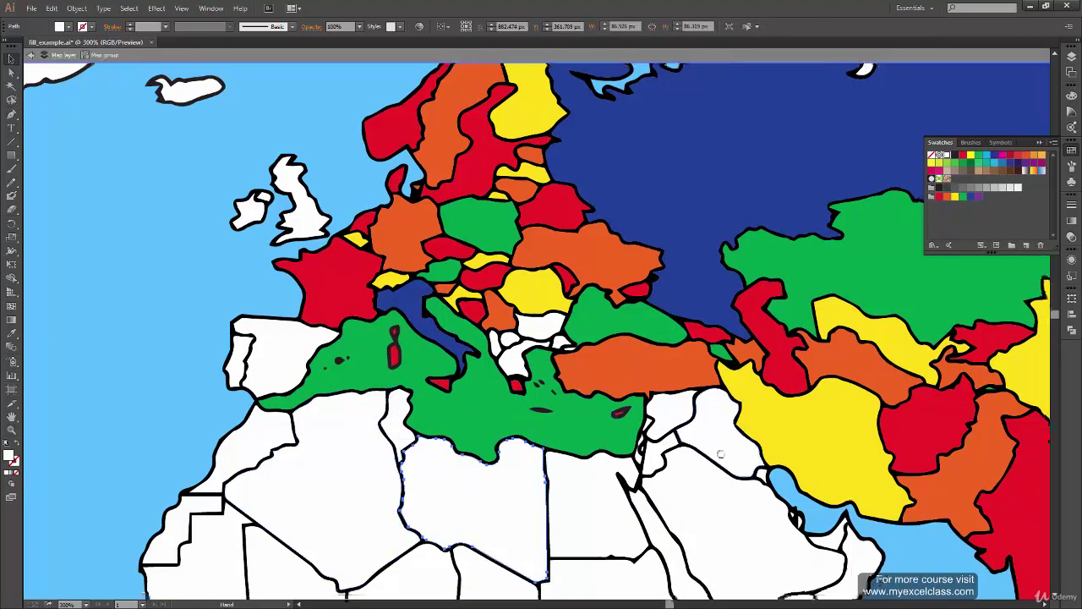
scroll(629, 355, down, 2)
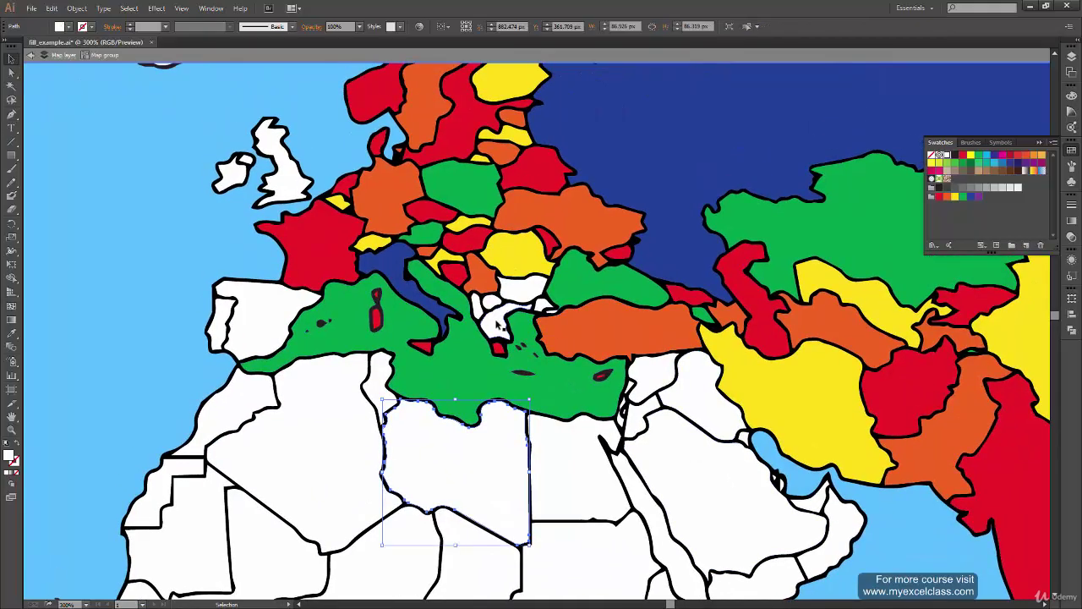
click(502, 320)
click(946, 197)
click(489, 300)
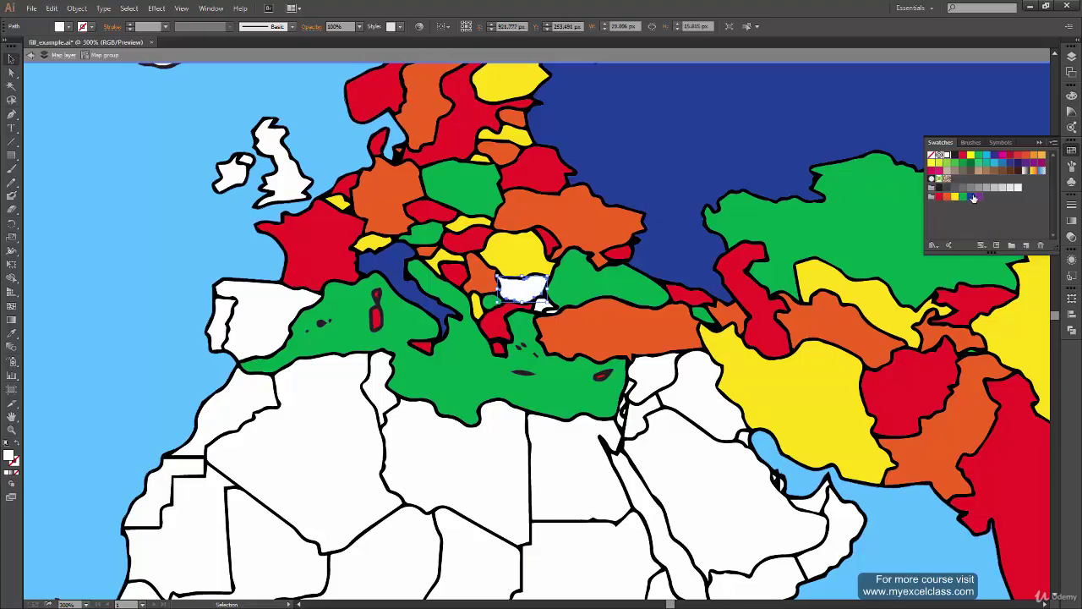
key(ctrl+plus)
key(ctrl+plus)
key(ctrl+plus)
key(ctrl+minus)
key(ctrl+minus)
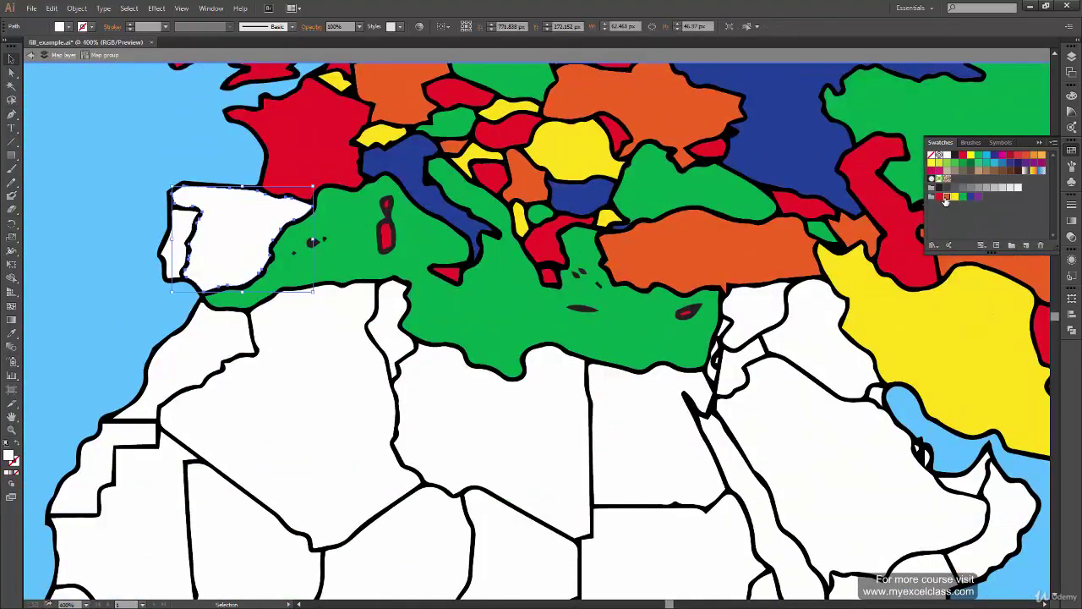
Colour Algeria and the Middle East: the shape near Israel green, Iraq red, Saudi Arabia yellow, Kuwait orange.
click(288, 415)
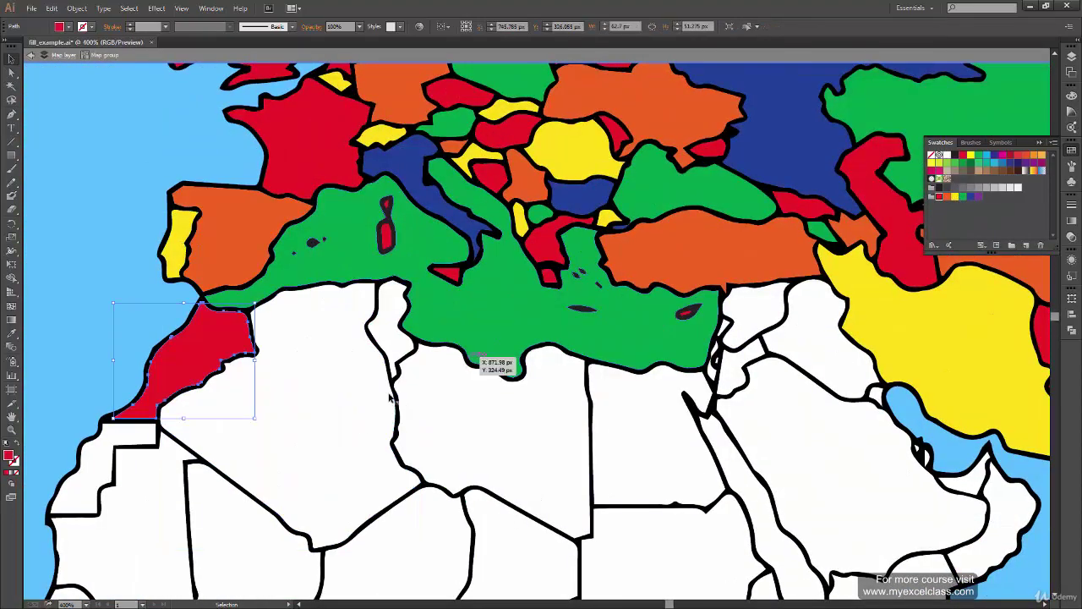
click(723, 381)
drag(731, 381, 486, 347)
click(486, 329)
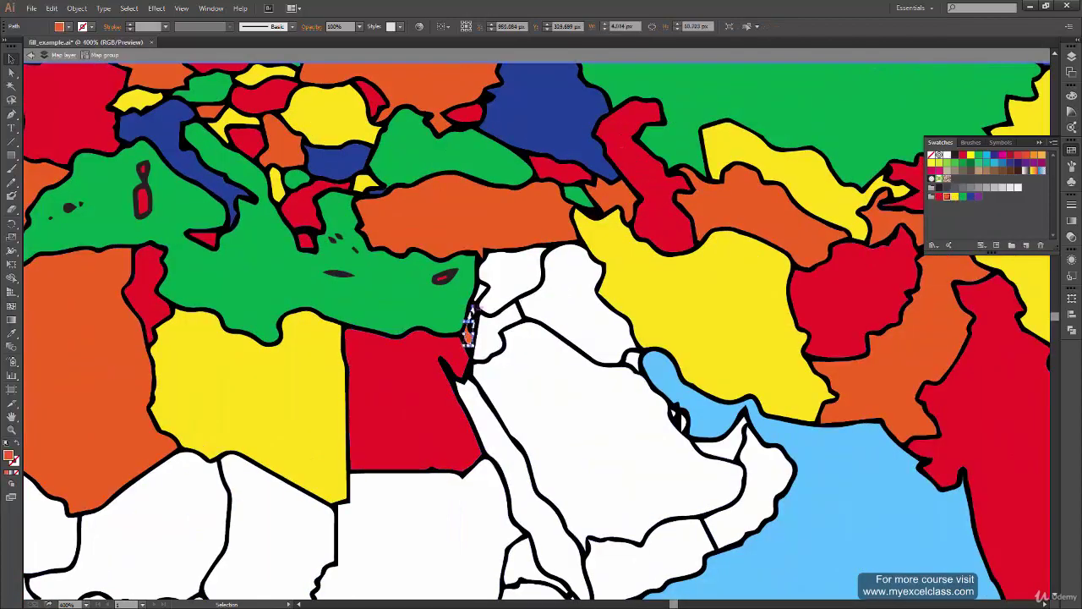
click(964, 197)
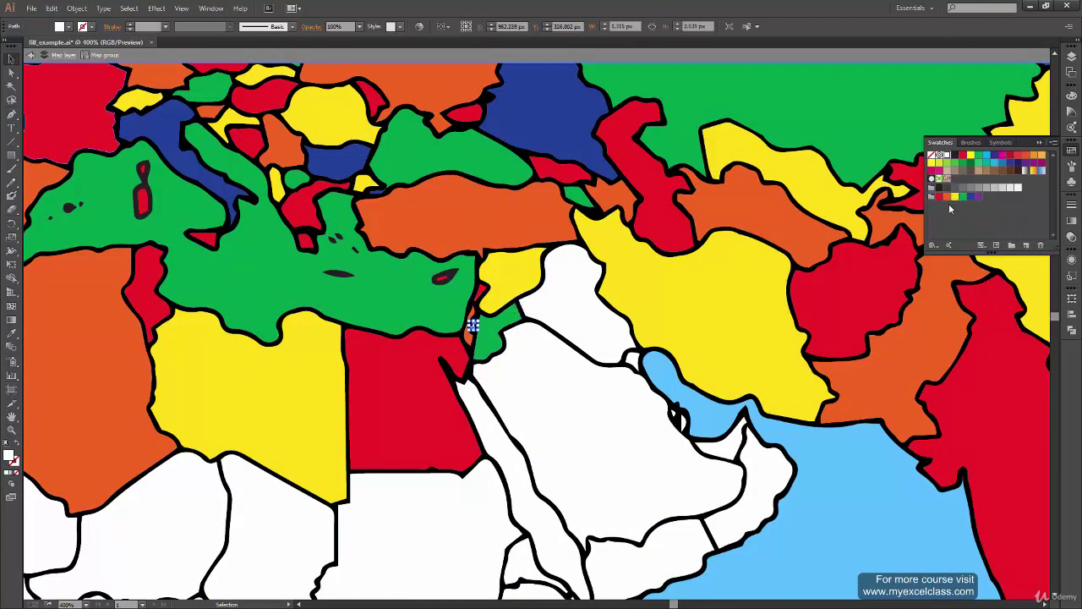
click(575, 287)
click(940, 197)
click(592, 422)
click(955, 197)
click(507, 473)
click(940, 197)
Fill Sudan green, Chad red and Niger green.
scroll(584, 217, down, 5)
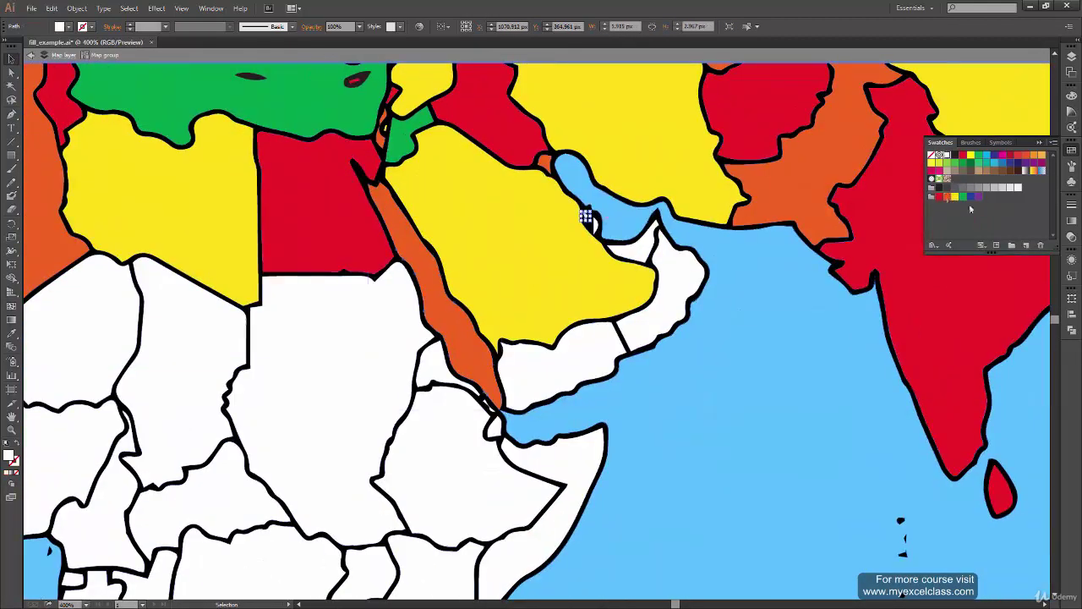
click(330, 381)
click(961, 197)
scroll(592, 338, left, 5)
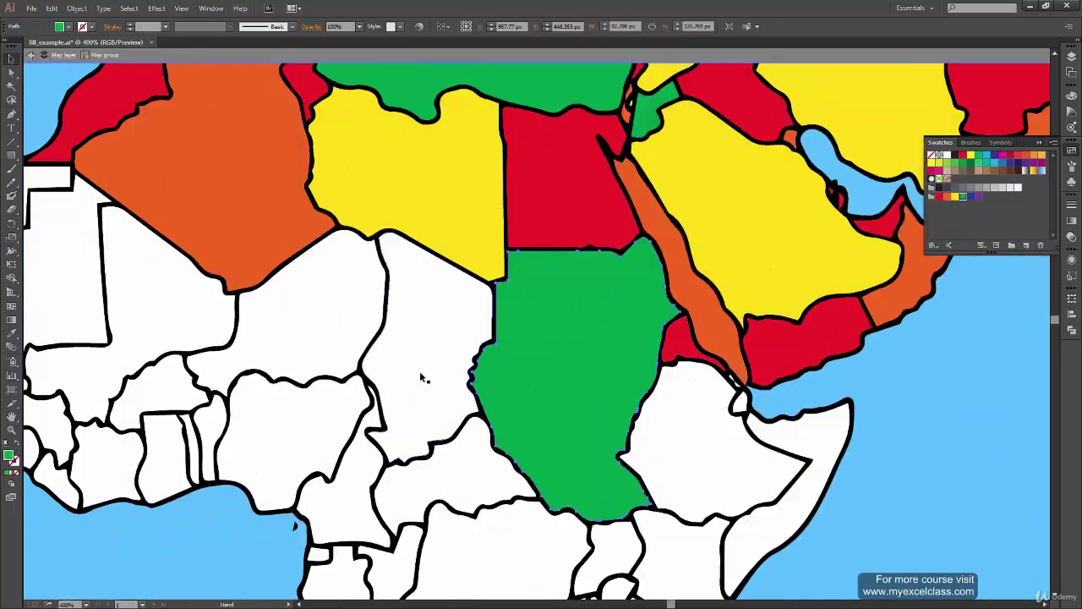
click(422, 321)
click(940, 197)
click(288, 321)
click(960, 197)
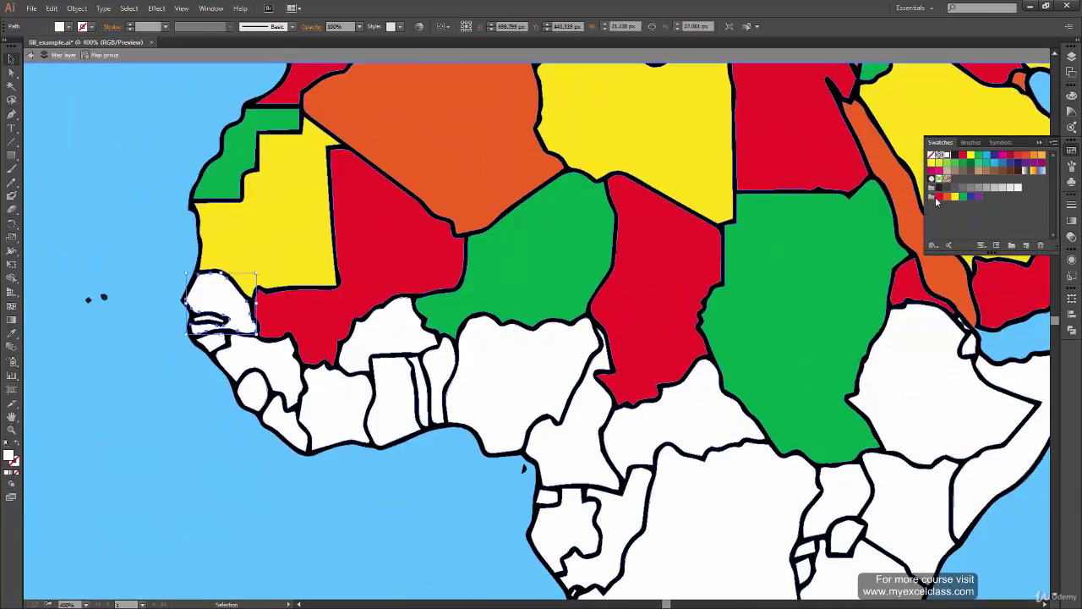
Colour West Africa: Senegal and Liberia orange, Guinea-Bissau and Sierra Leone red, Guinea yellow.
click(948, 197)
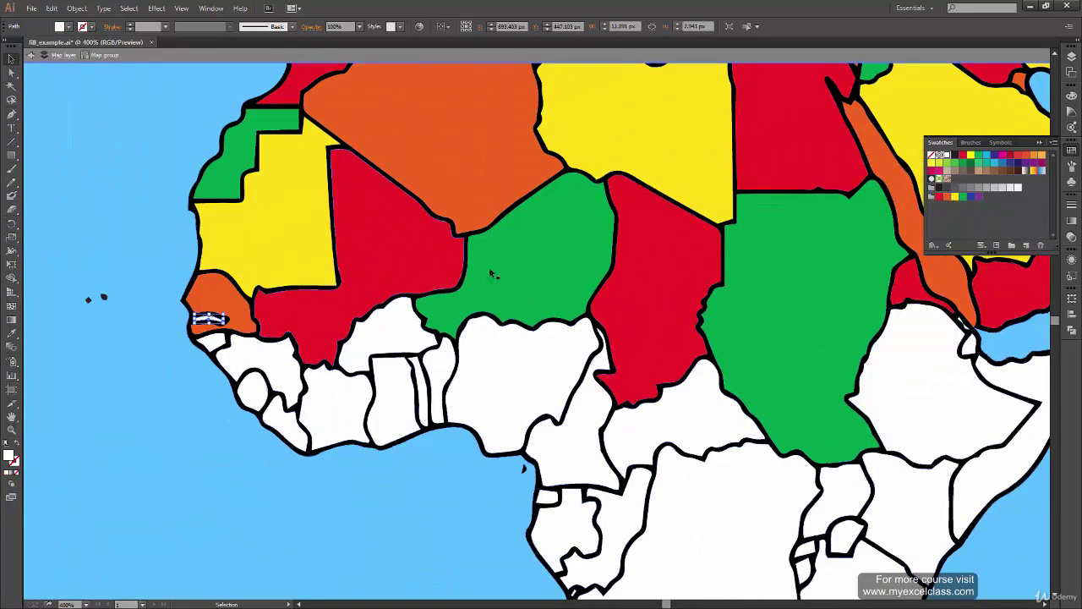
click(212, 340)
click(940, 197)
click(254, 363)
click(955, 197)
click(283, 423)
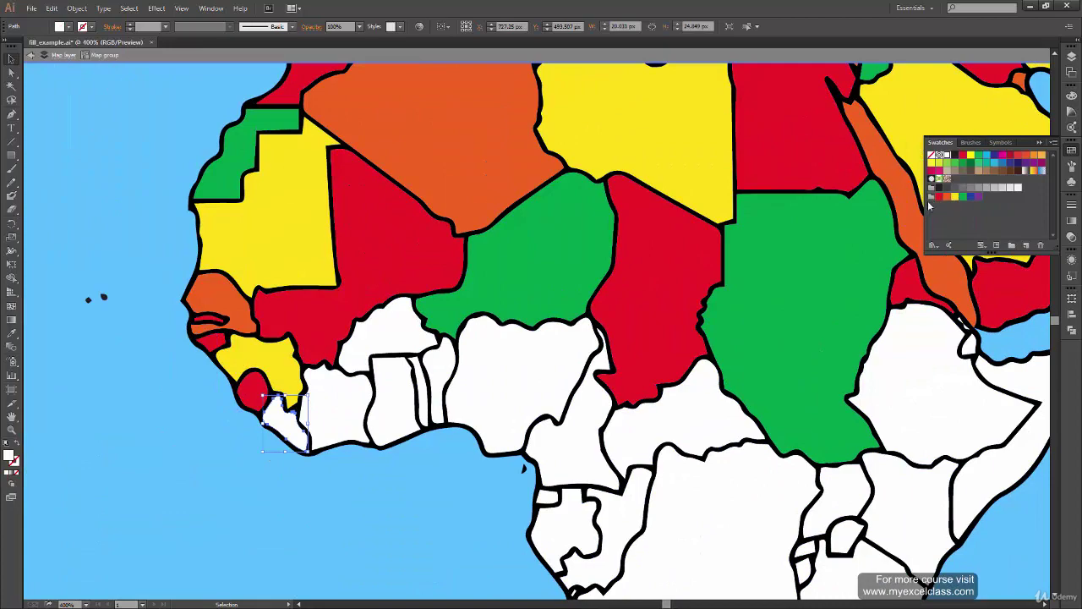
click(948, 197)
click(940, 197)
Fill Nigeria and the Central African Republic orange, Cameroon yellow, Equatorial Guinea red.
click(519, 380)
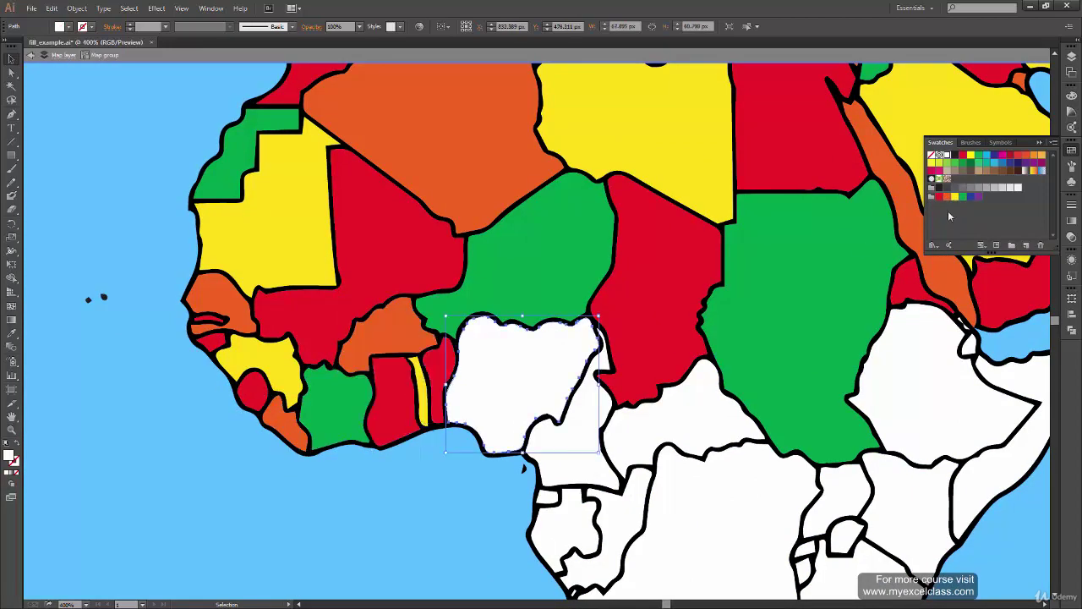
click(948, 197)
click(625, 397)
click(955, 197)
click(719, 414)
click(948, 197)
Fill Gabon and Ethiopia orange, Congo, Uganda and Eritrea red, and the DRC yellow.
scroll(541, 338, down, 5)
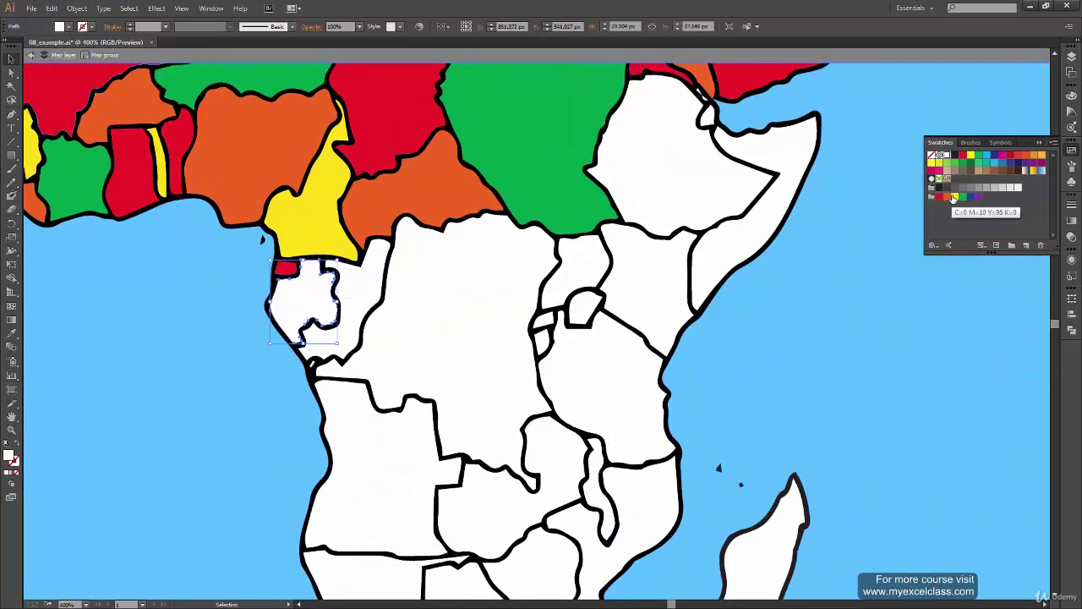
click(949, 197)
click(363, 284)
click(939, 197)
click(465, 355)
click(955, 197)
click(579, 266)
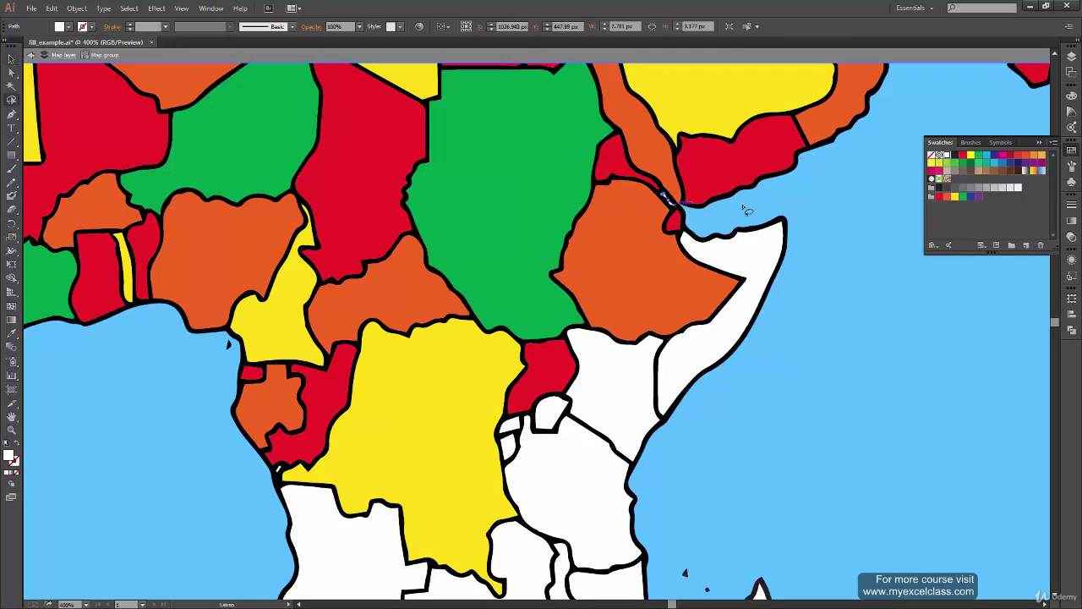
Fill Somalia yellow and Kenya dark blue.
scroll(747, 210, up, 3)
scroll(580, 253, down, 4)
click(629, 325)
click(955, 197)
click(529, 418)
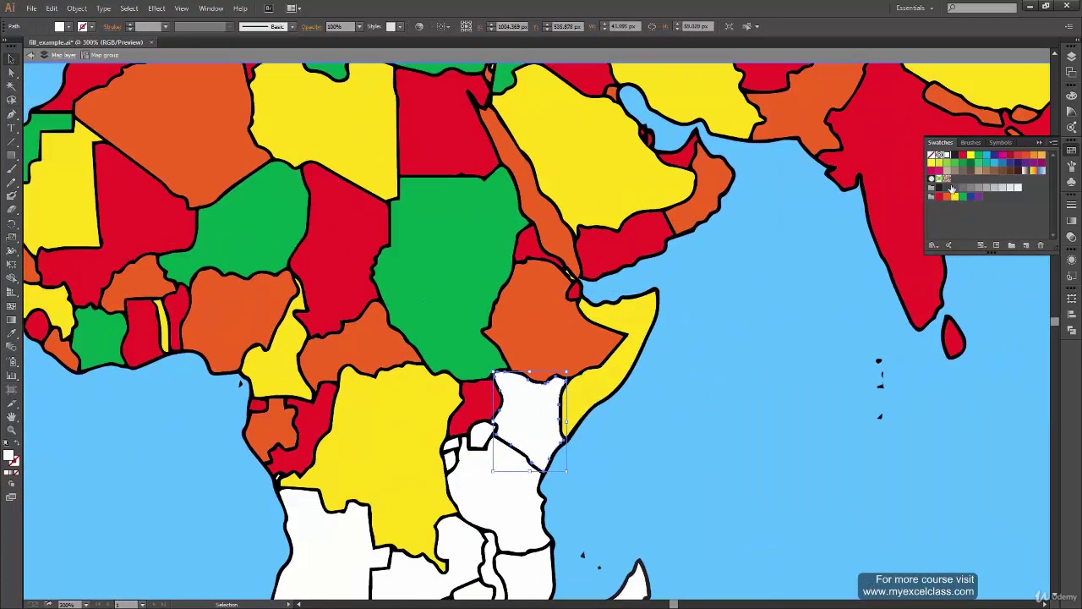
click(972, 197)
Colour Rwanda and Burundi, Tanzania green, Angola and Malawi red, and Zambia orange.
scroll(524, 380, down, 3)
click(513, 342)
click(942, 197)
click(512, 359)
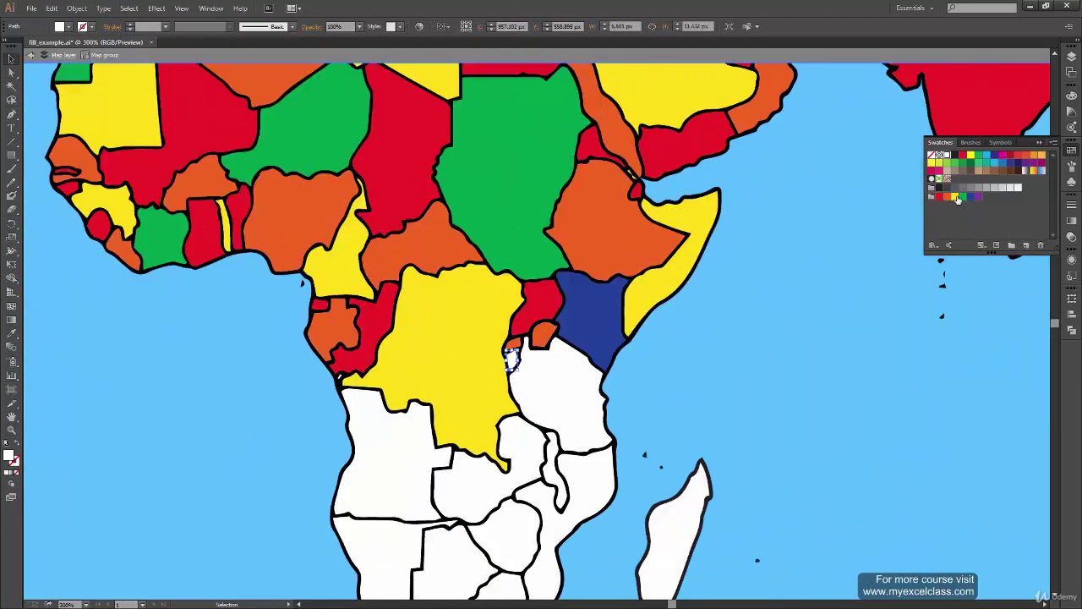
click(938, 197)
click(558, 397)
click(962, 197)
click(389, 457)
click(938, 197)
click(490, 482)
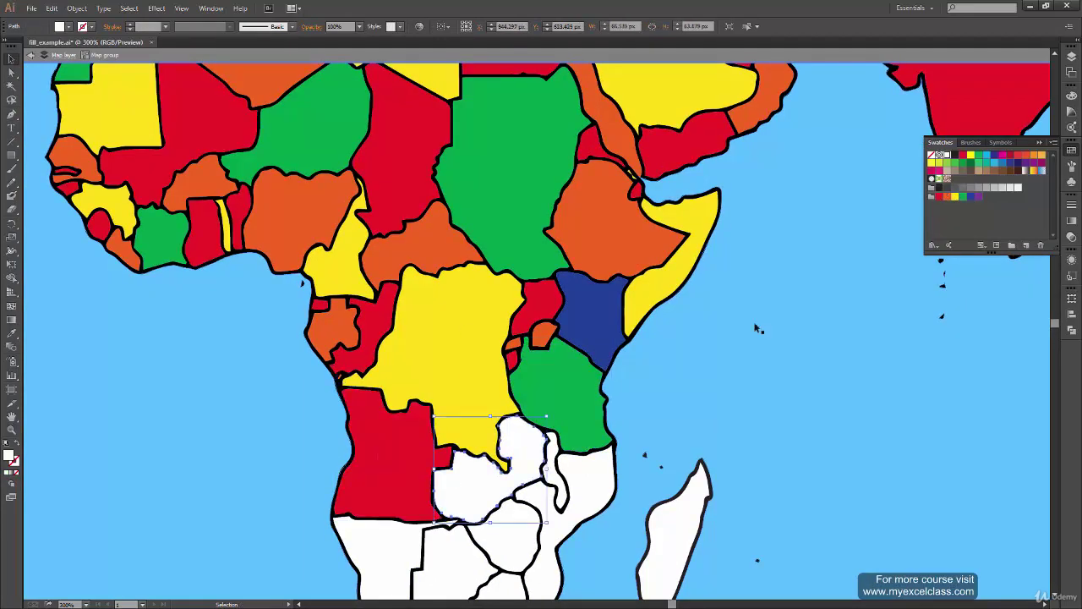
click(592, 490)
Colour southern Africa: South Africa orange, Lesotho and Madagascar red, Swaziland yellow, then fit the map.
scroll(591, 423, down, 3)
click(558, 305)
click(507, 330)
click(431, 355)
click(541, 430)
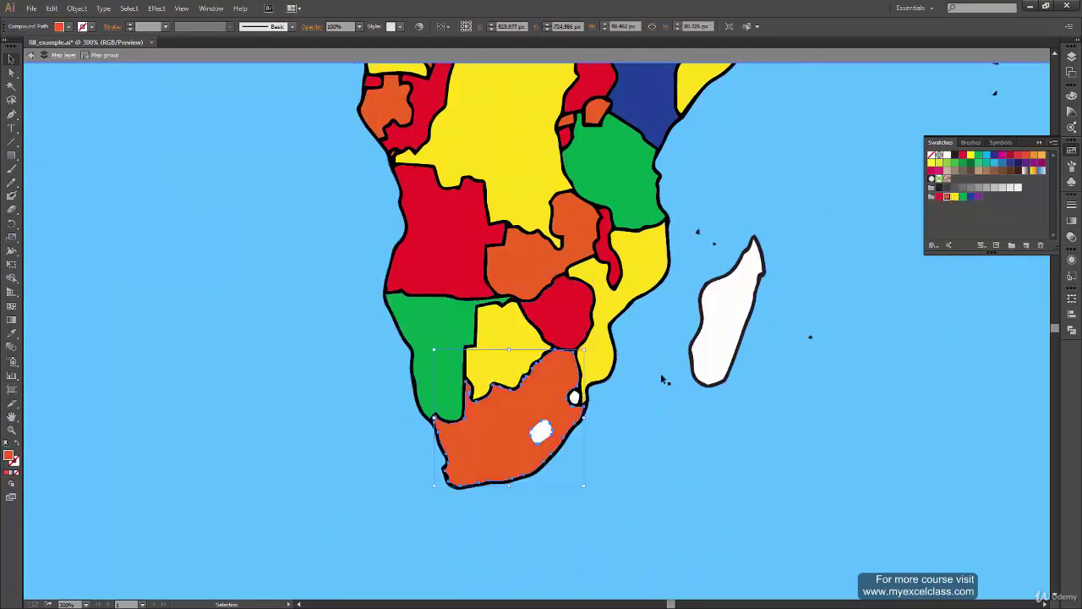
shift+click(727, 322)
click(939, 197)
scroll(592, 338, up, 3)
click(513, 459)
click(954, 196)
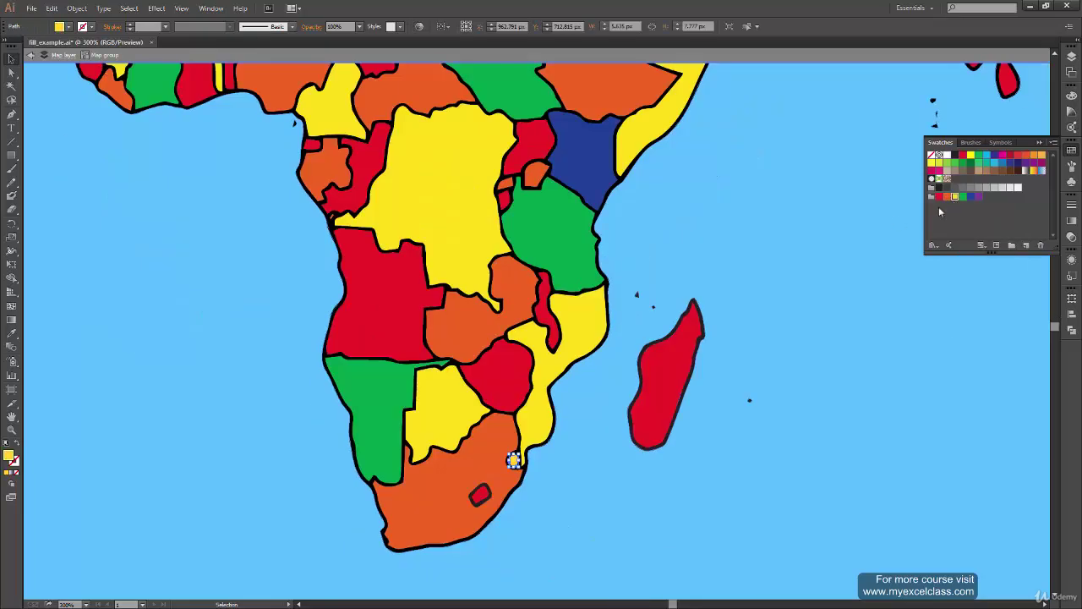
key(ctrl+0)
scroll(623, 218, up, 3)
key(ctrl+0)
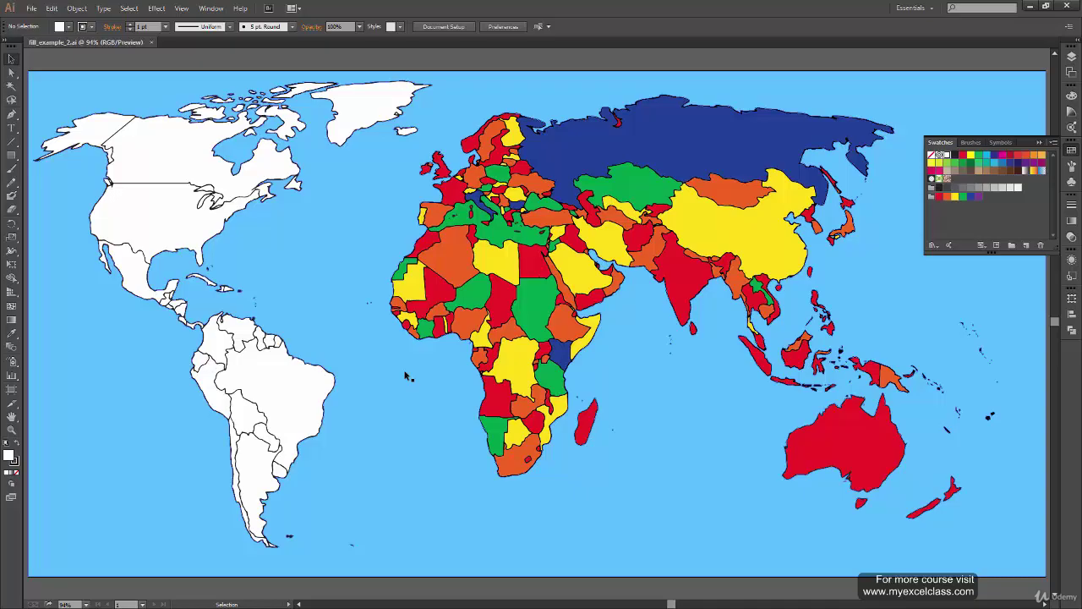
Recolour Pakistan and the country north of India red with the Live Paint Bucket.
key(k)
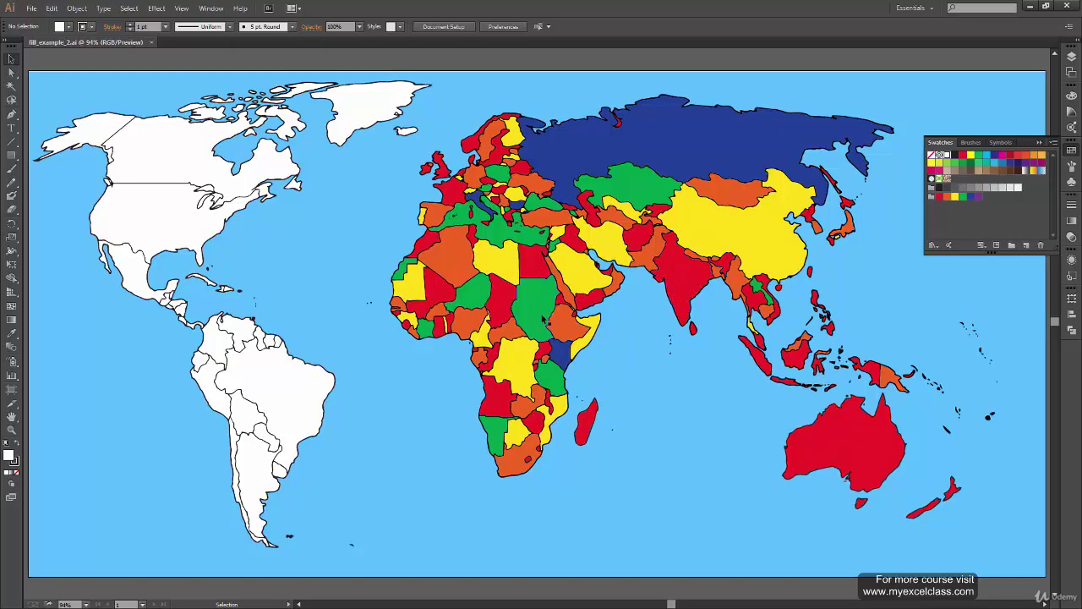
click(641, 261)
click(664, 255)
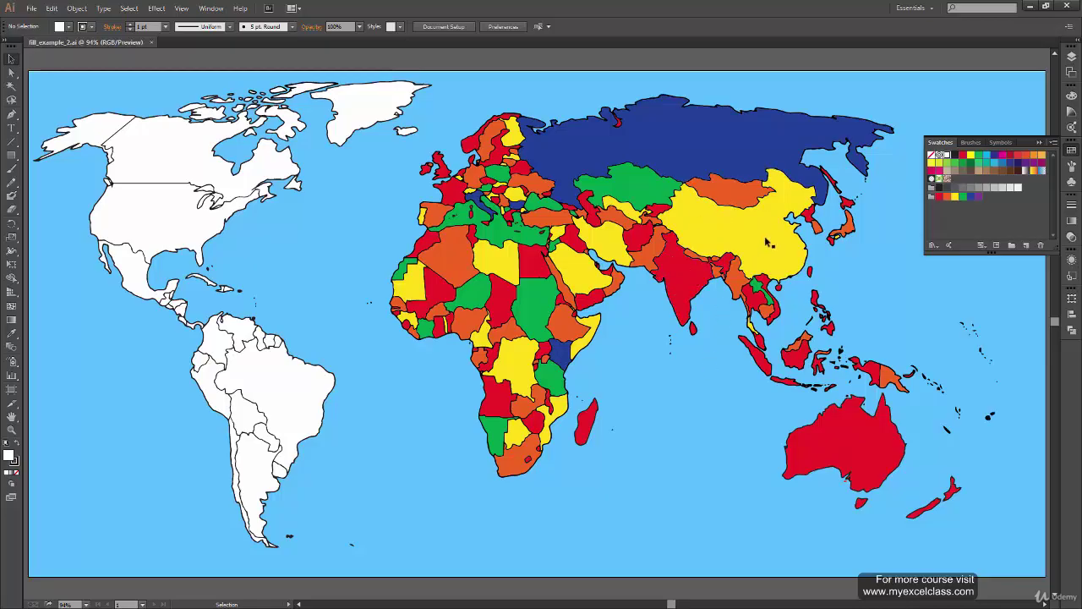
Select and deselect the map group, then enlarge the Swatches panel.
click(695, 333)
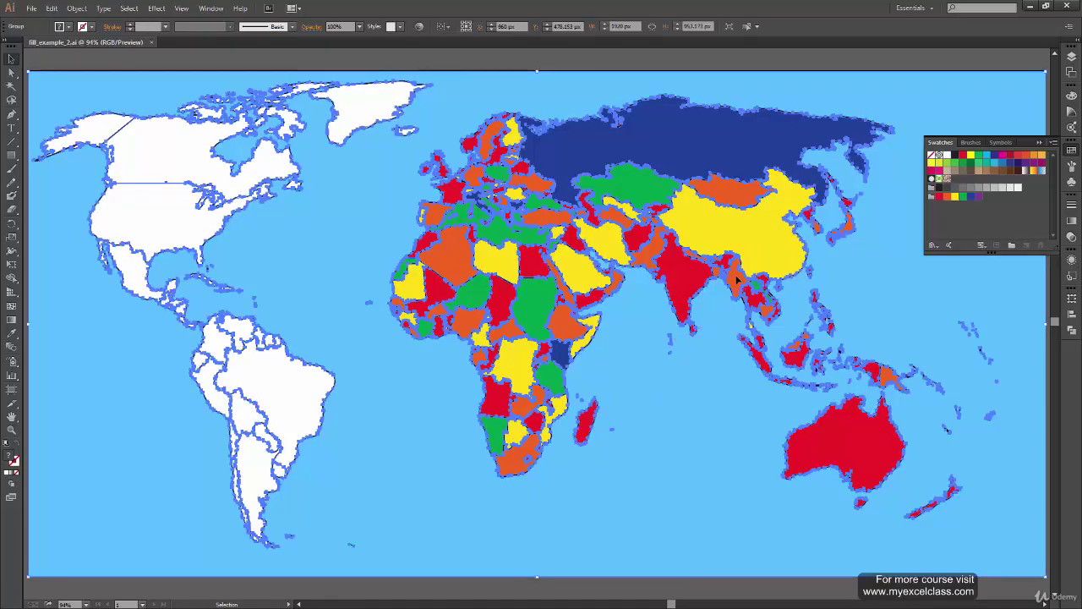
click(683, 584)
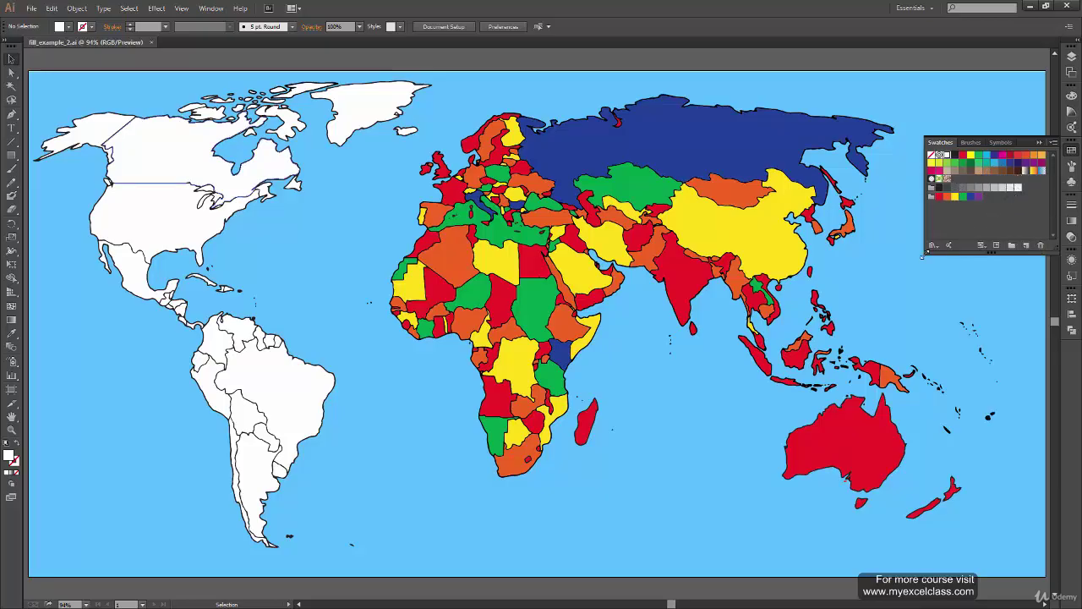
mouse_move(921, 254)
mouse_down()
mouse_move(777, 332)
mouse_move(779, 345)
mouse_up()
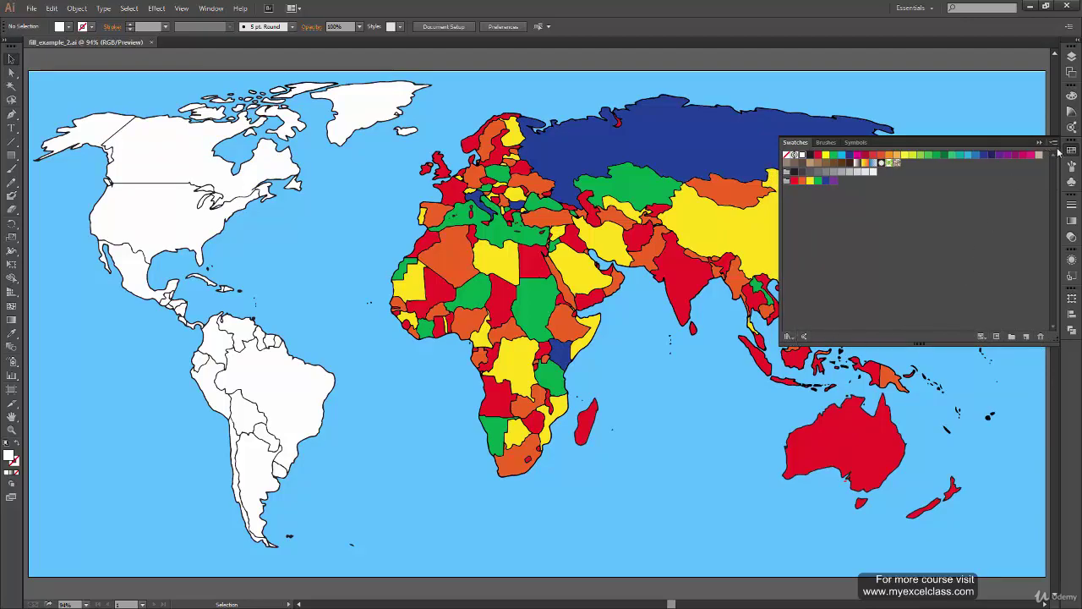
Delete the custom colour group and the white swatch, confirming the deletion.
click(1054, 142)
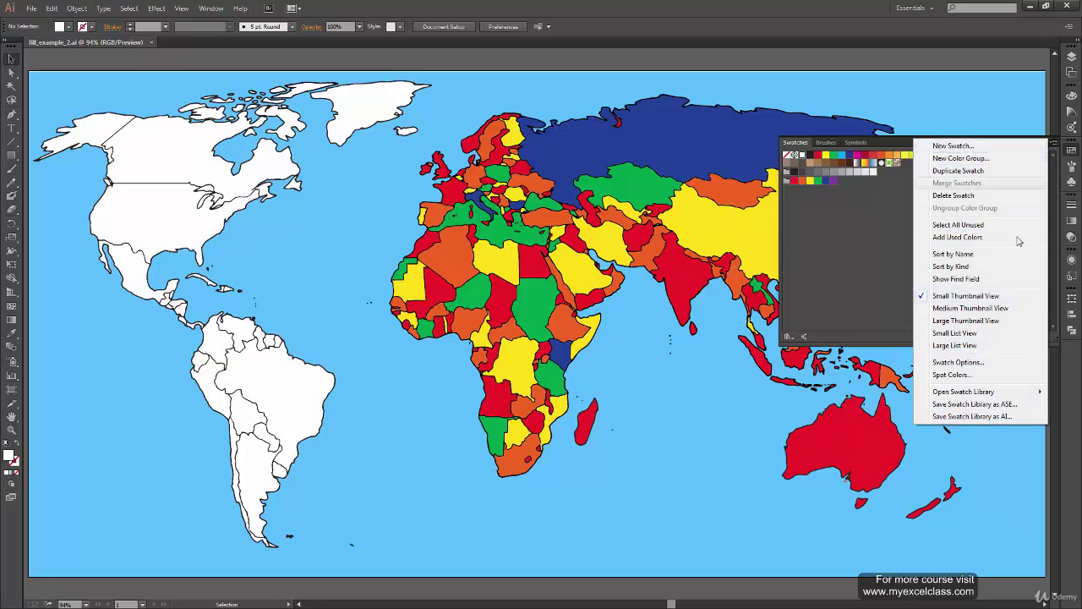
click(873, 281)
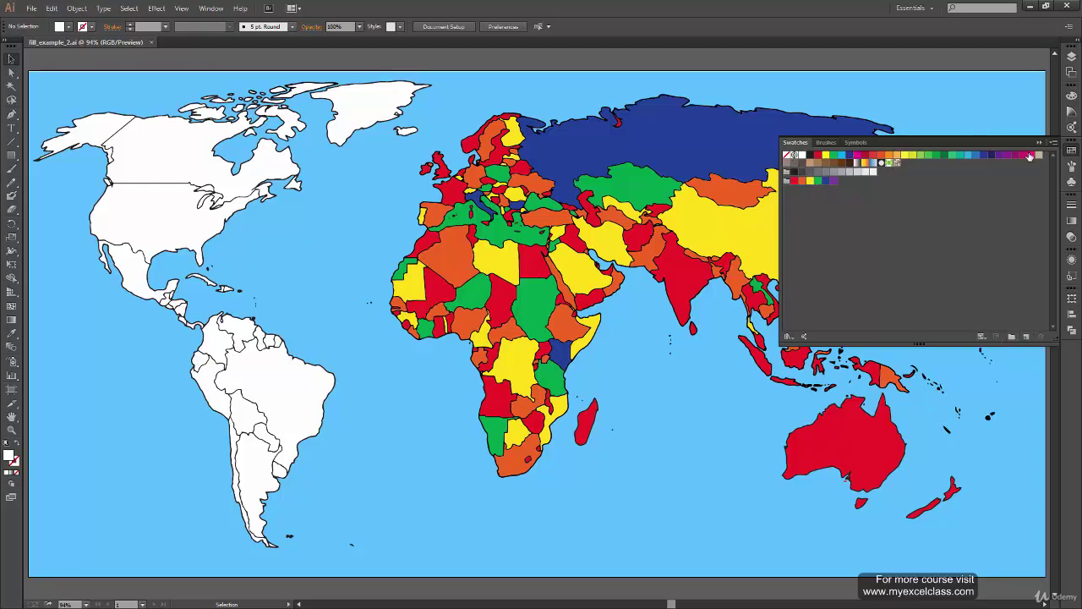
click(787, 179)
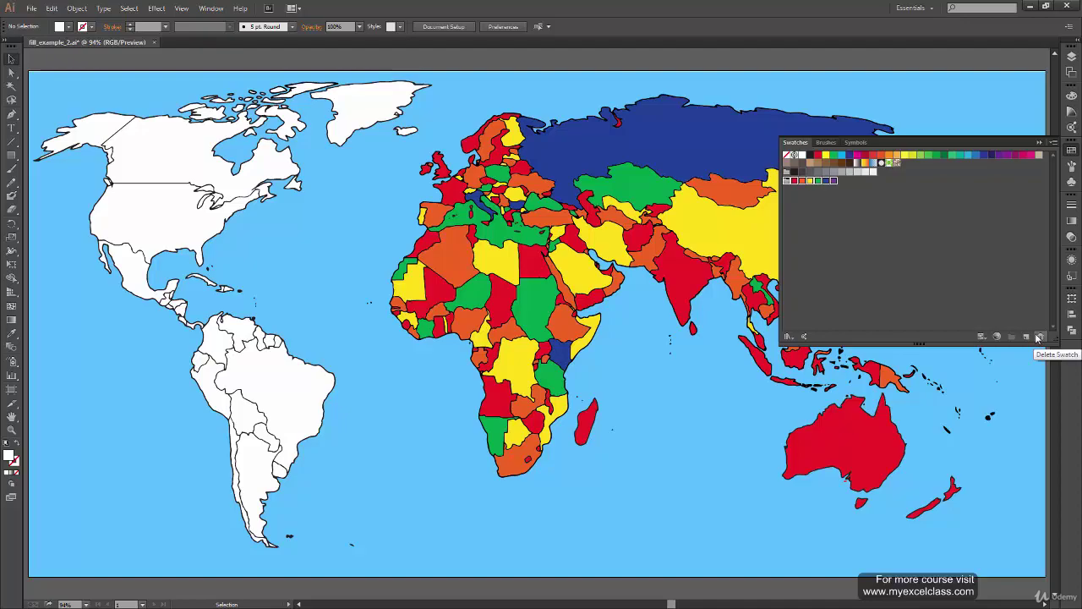
click(1039, 338)
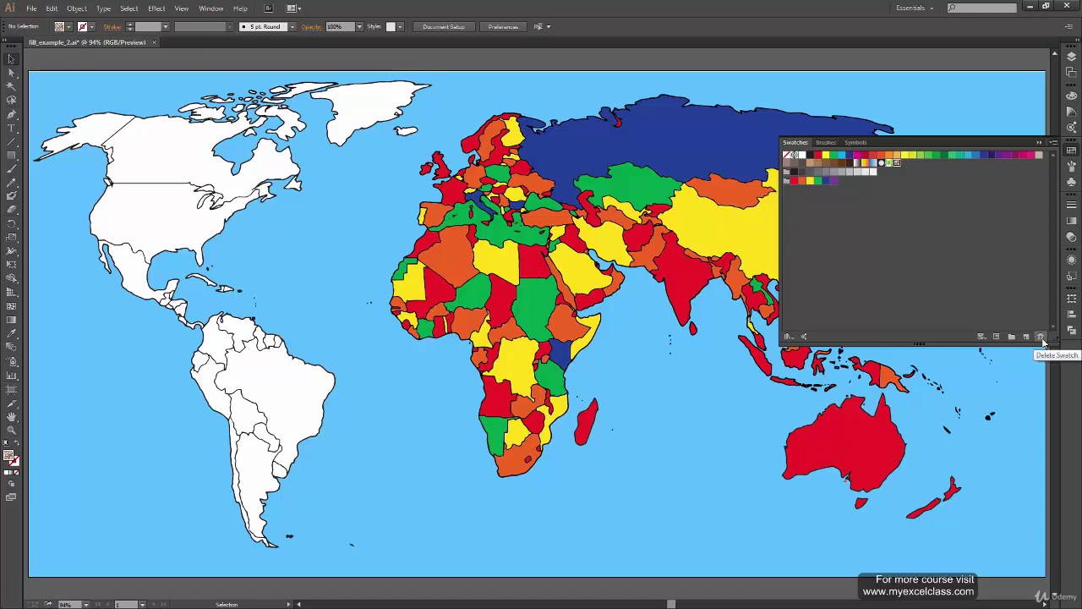
click(873, 172)
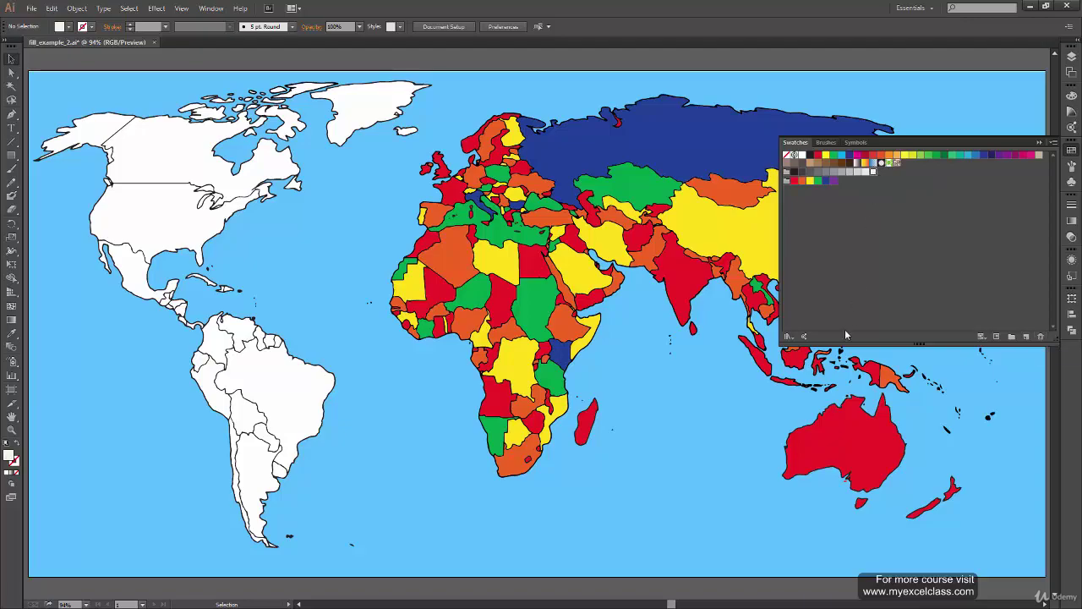
click(1041, 337)
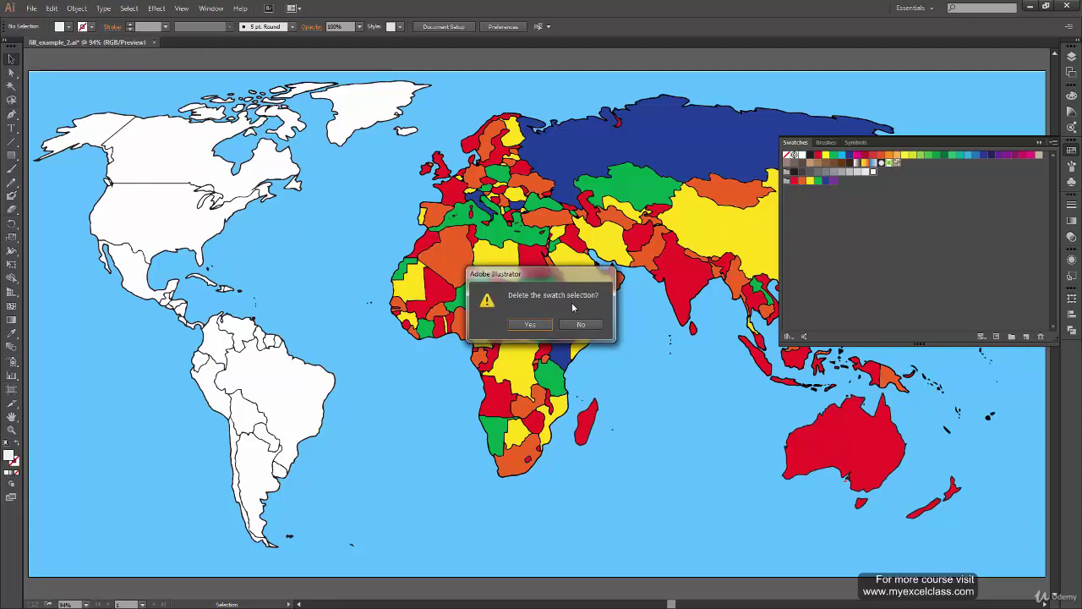
click(530, 325)
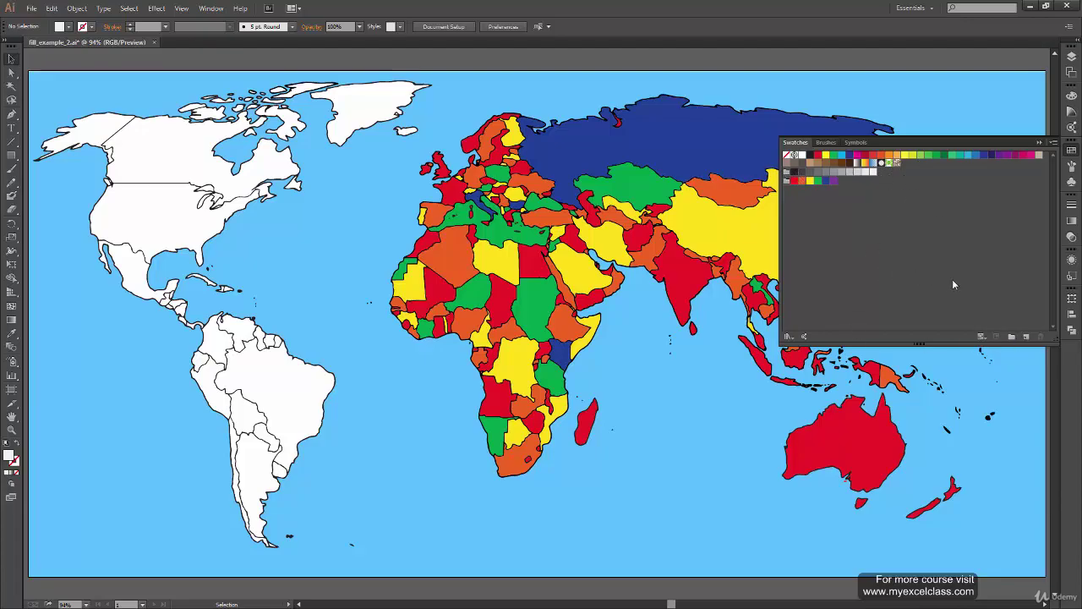
Add an orange swatch (R=255 G=119 B=0) and enter isolation mode on the map group.
click(1026, 337)
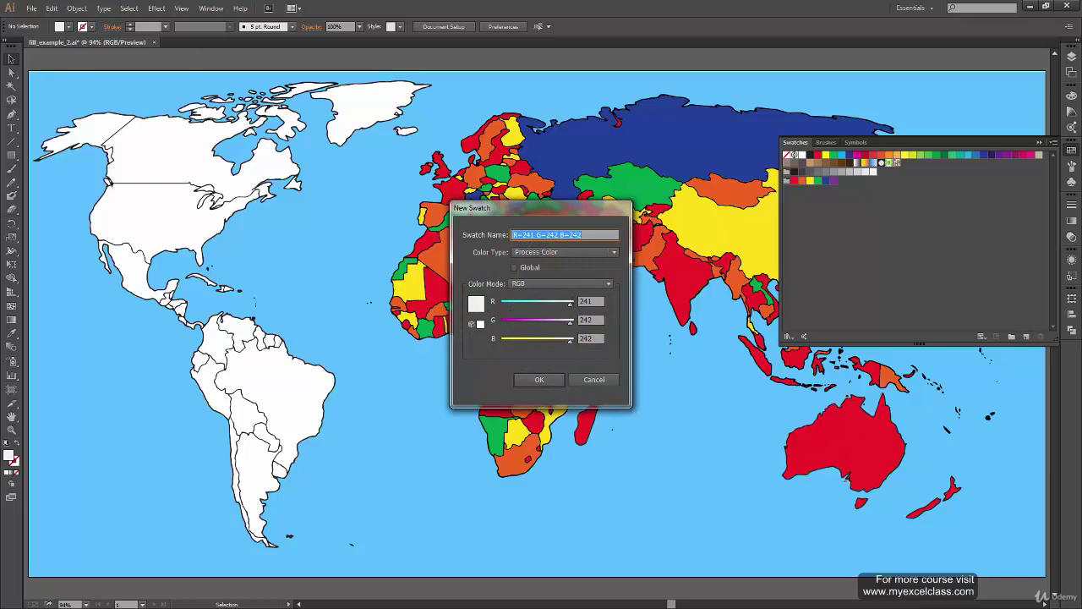
drag(555, 204, 559, 191)
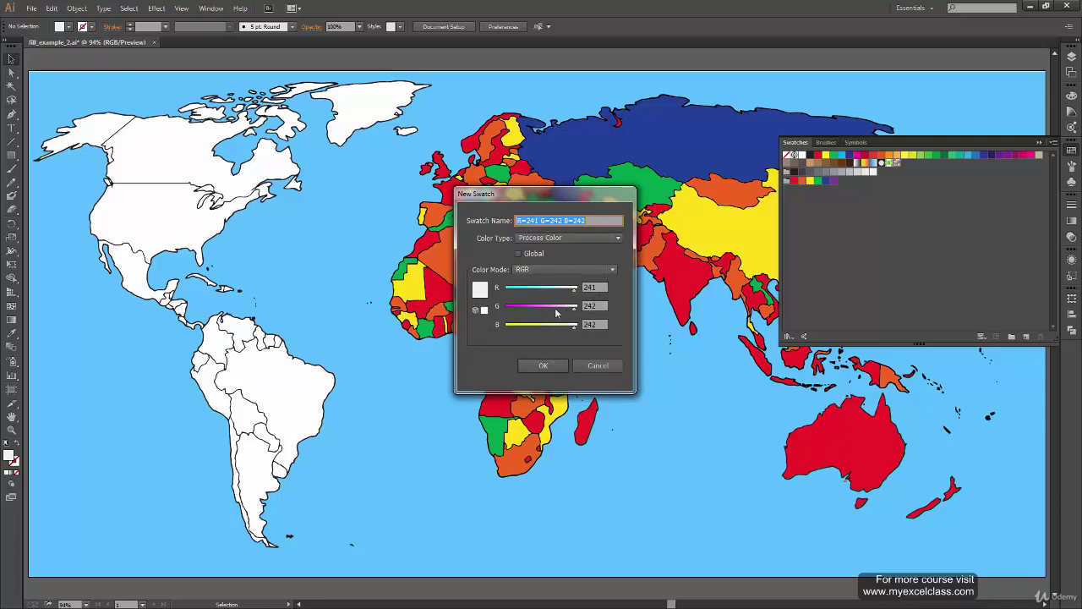
drag(575, 291, 506, 290)
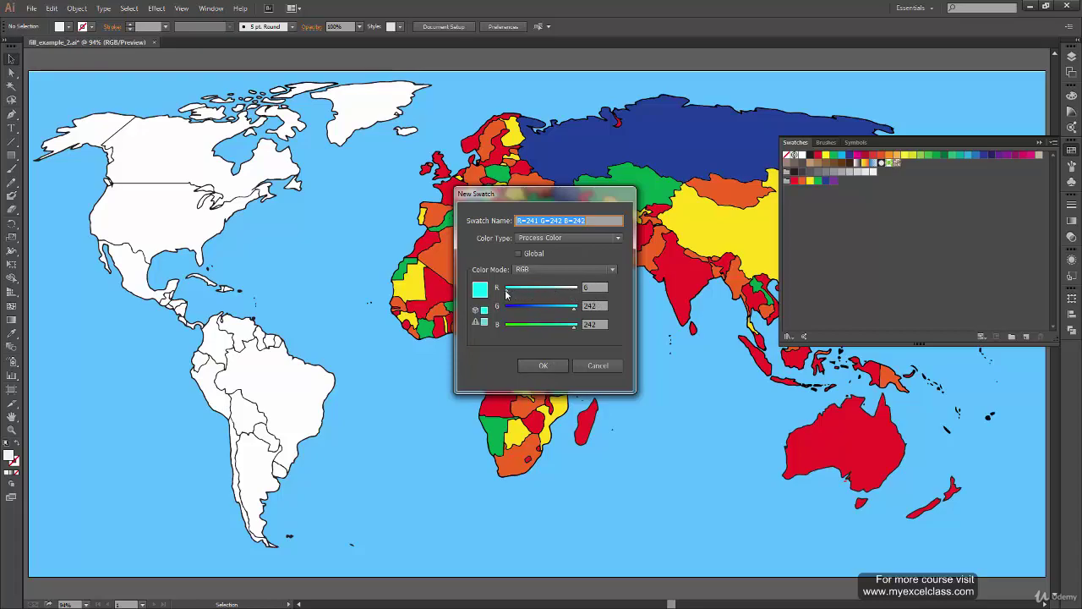
mouse_move(574, 310)
mouse_down()
mouse_move(531, 311)
mouse_move(527, 326)
mouse_move(559, 306)
mouse_move(546, 306)
mouse_move(566, 328)
mouse_move(531, 310)
mouse_move(530, 334)
mouse_up()
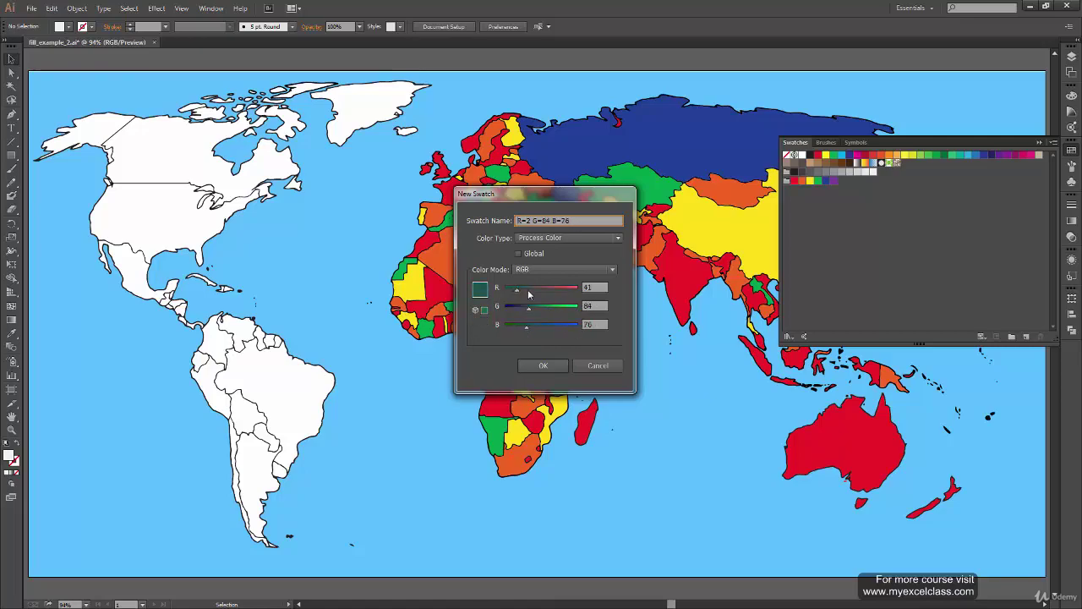
mouse_move(529, 293)
mouse_down()
mouse_move(580, 290)
mouse_move(511, 329)
mouse_move(539, 313)
mouse_up()
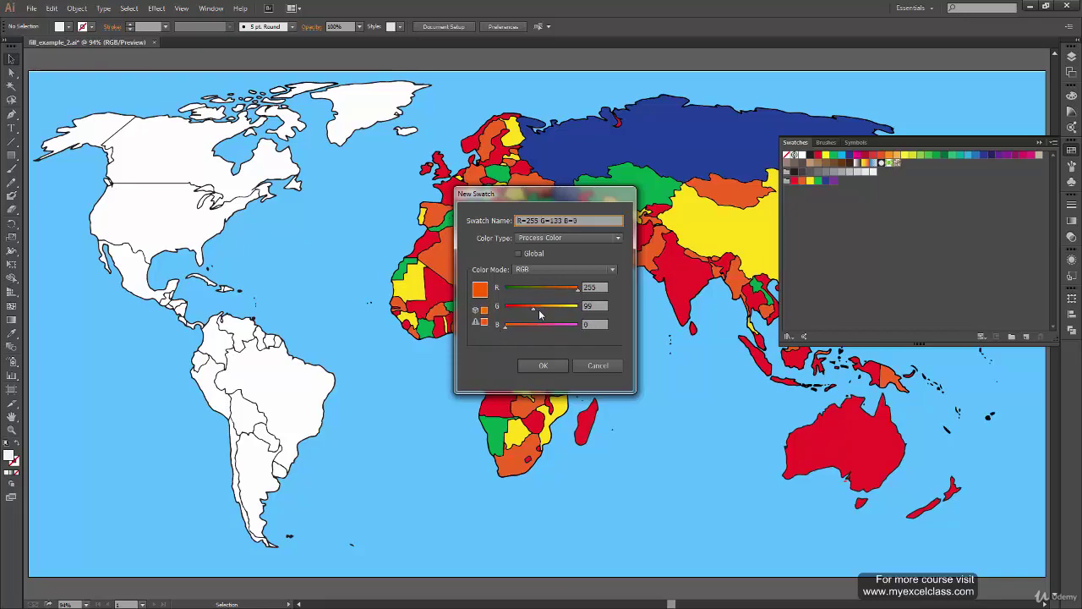
click(558, 368)
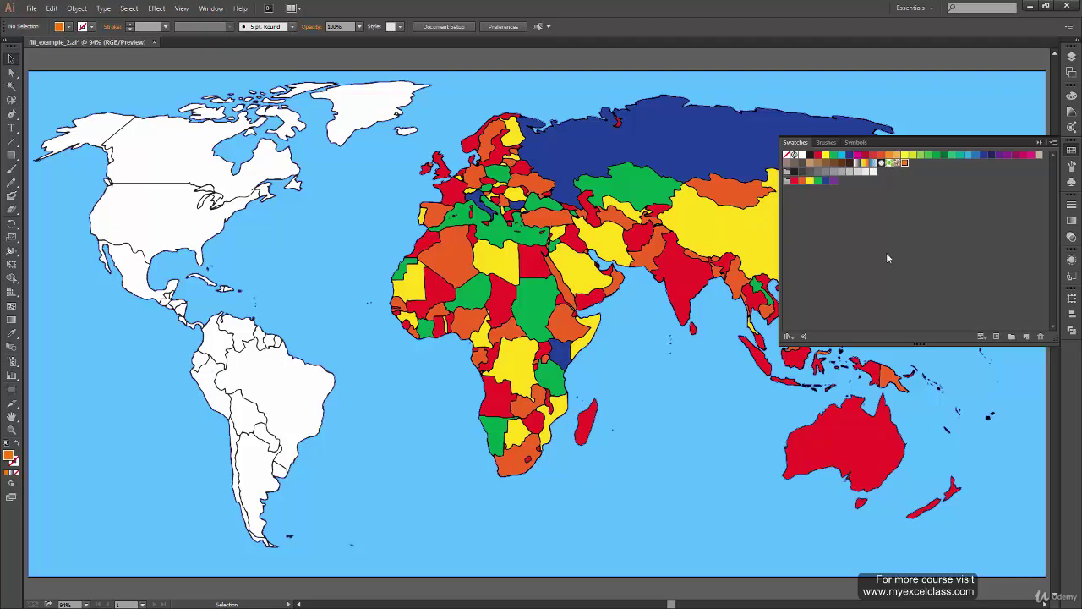
double_click(380, 397)
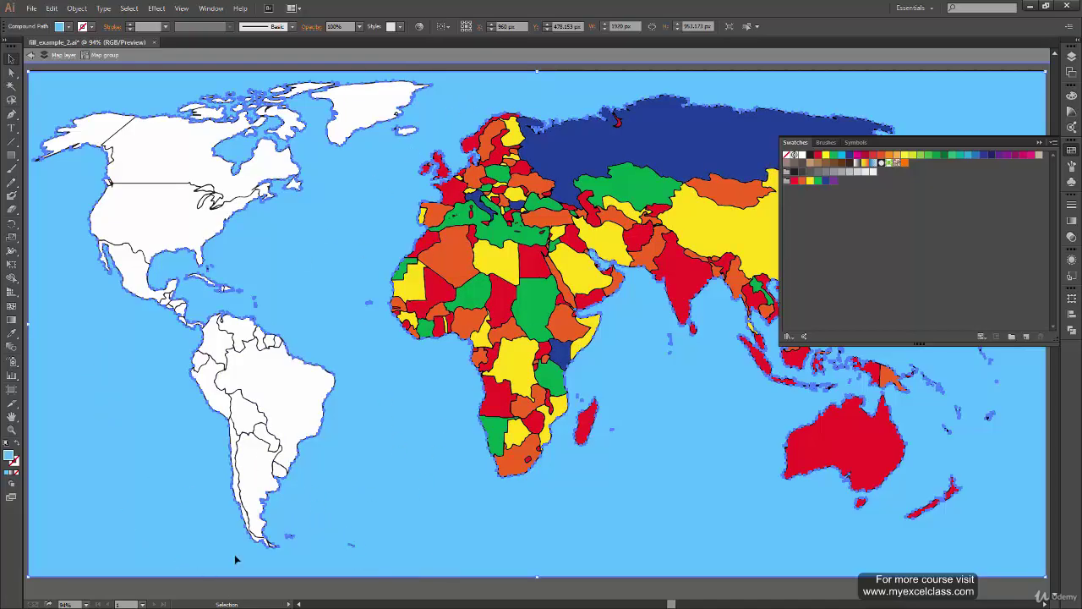
Create a swatch from the ocean fill's light blue R=90 G=192 B=255, then leave isolation mode.
mouse_move(235, 554)
mouse_down()
mouse_move(592, 522)
mouse_move(428, 466)
mouse_up()
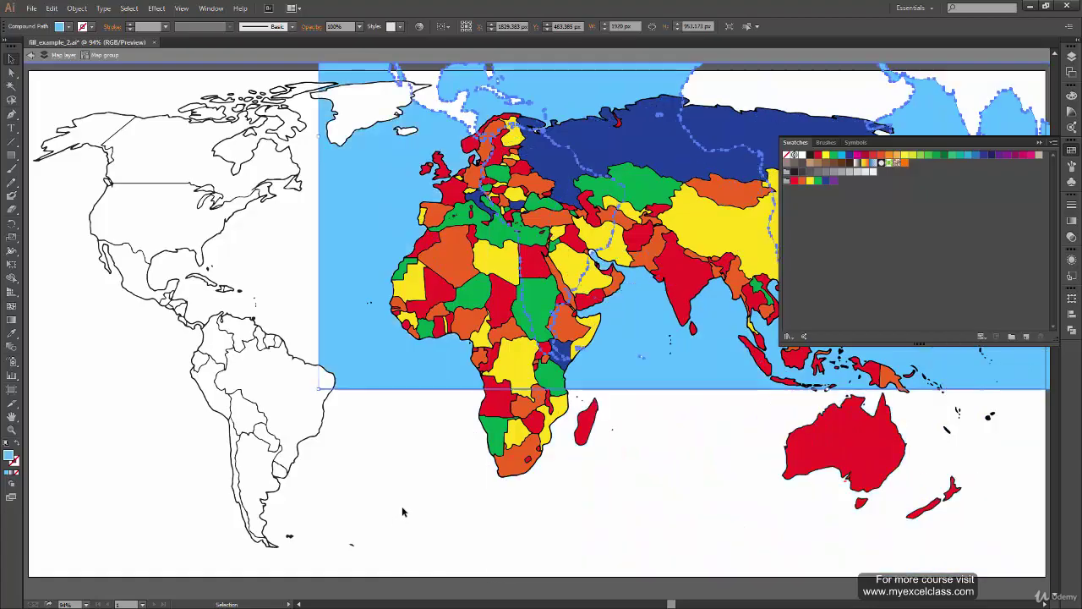
drag(437, 472, 305, 454)
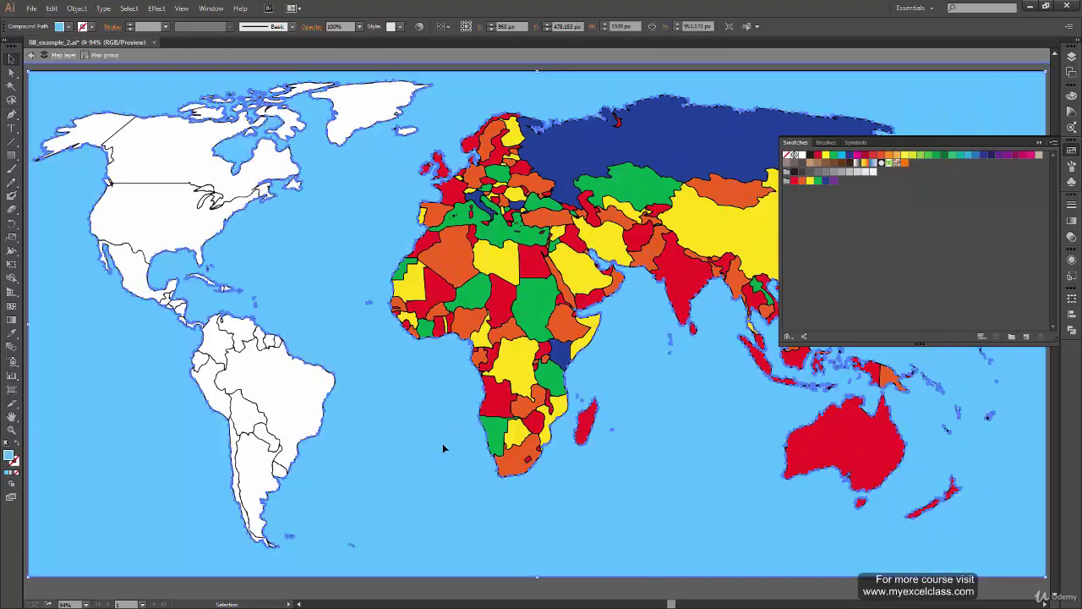
click(1026, 337)
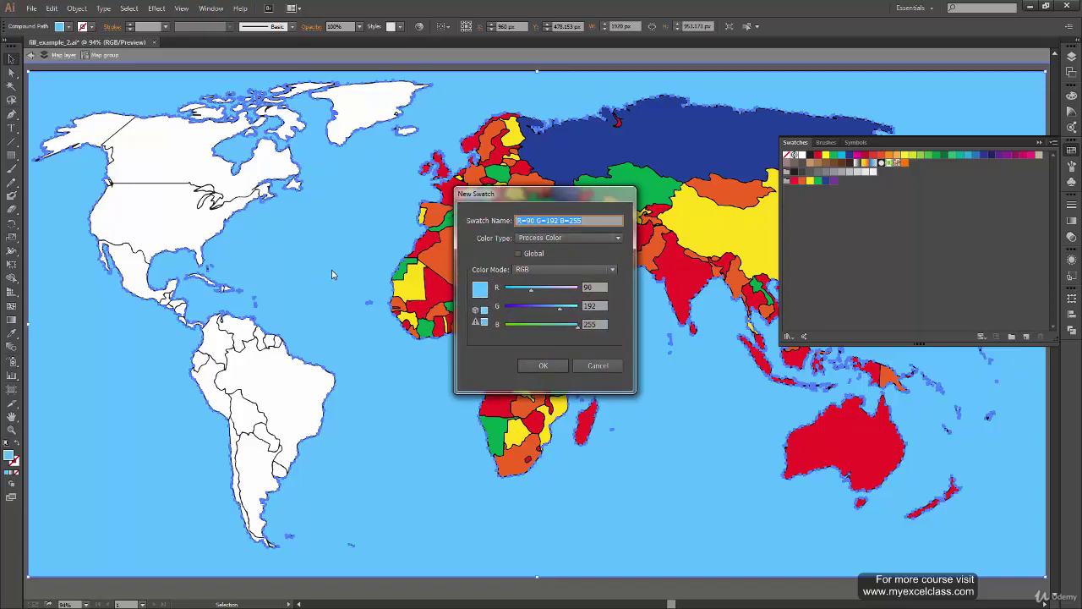
click(543, 366)
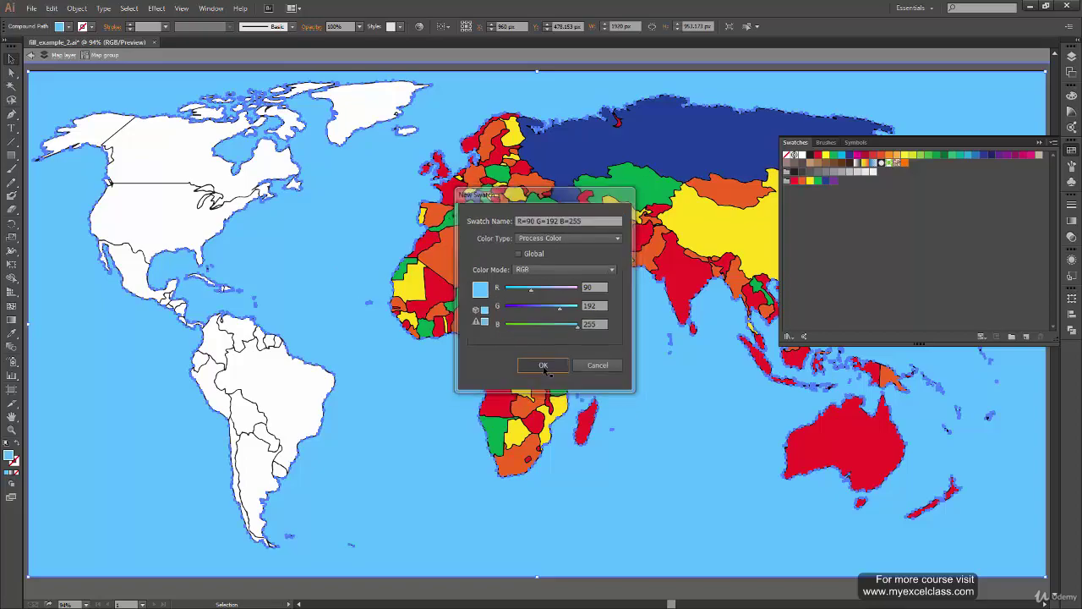
click(578, 67)
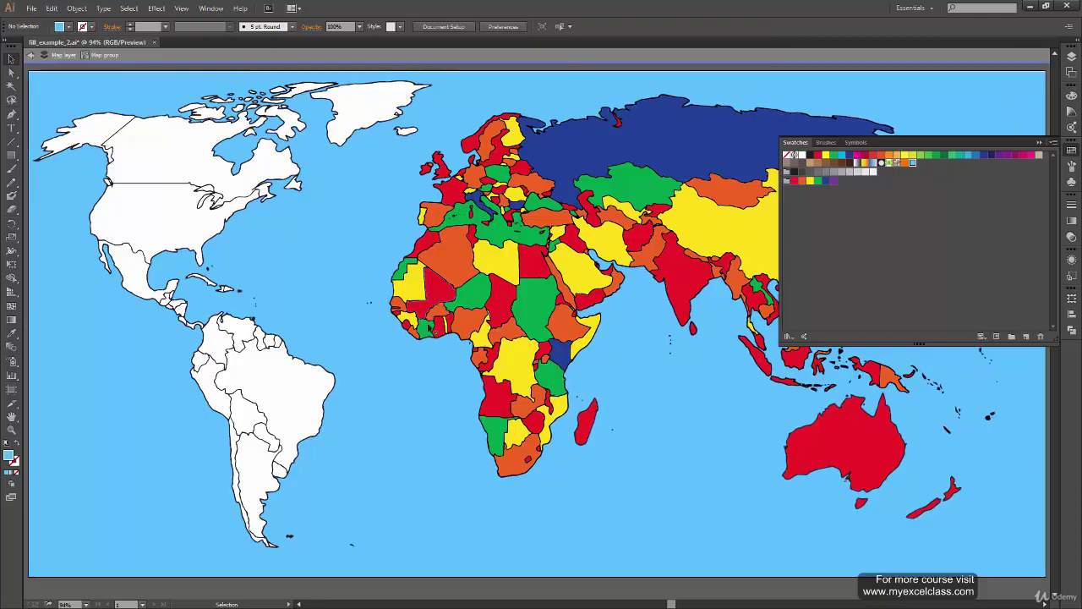
double_click(470, 589)
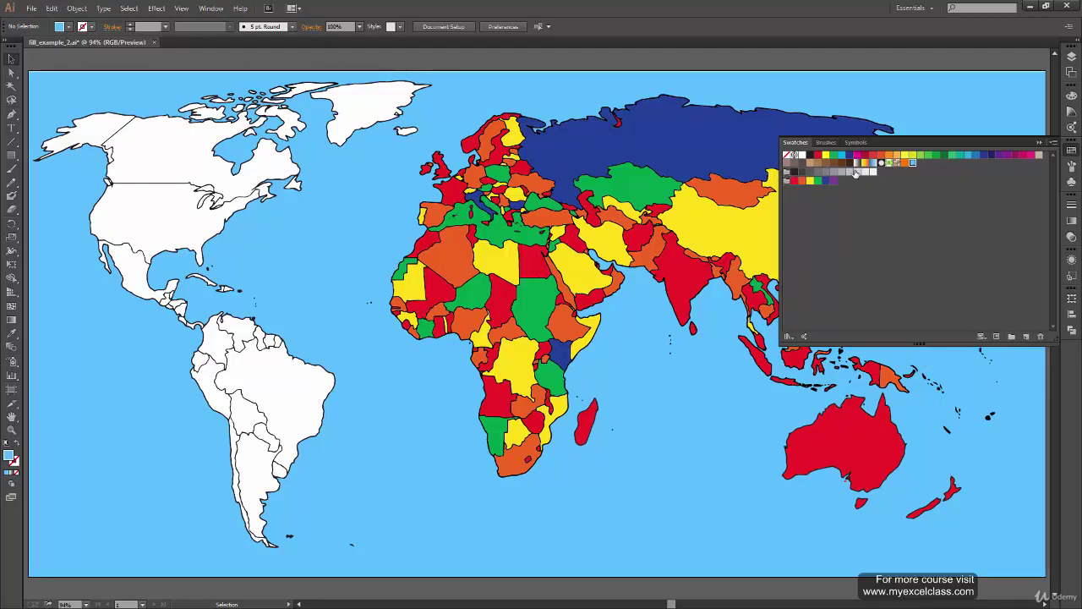
Create a new colour group and drag it into position among the swatches.
click(1012, 337)
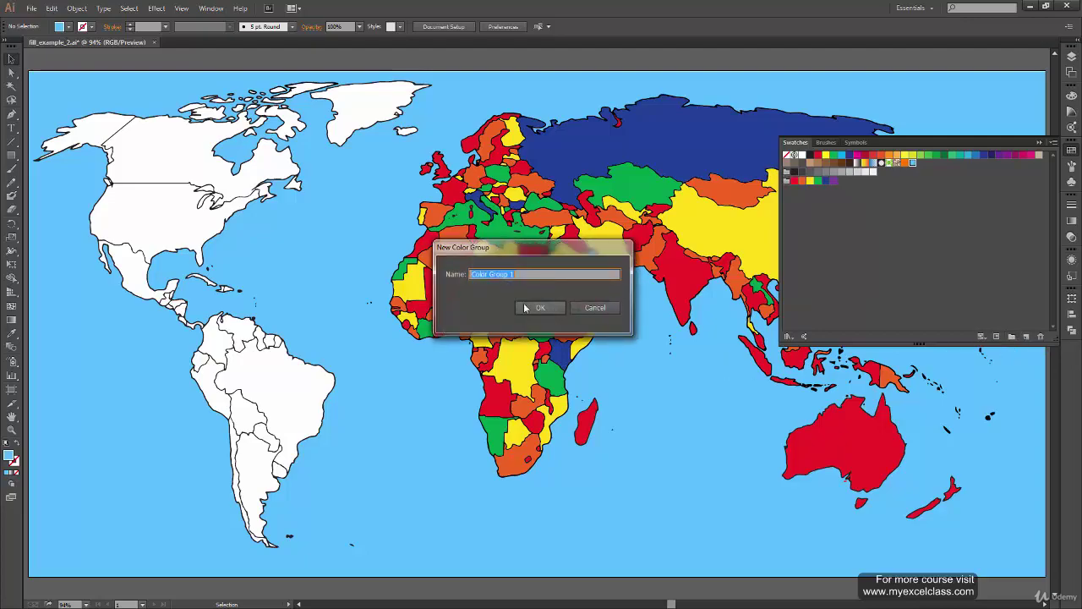
text(Experimental)
click(554, 311)
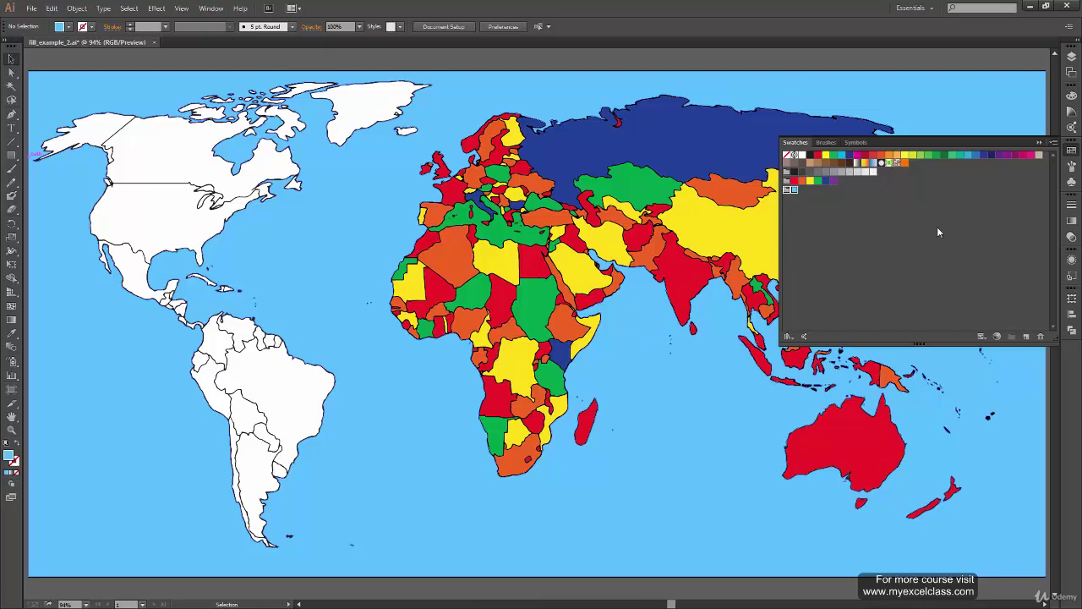
drag(793, 189, 913, 162)
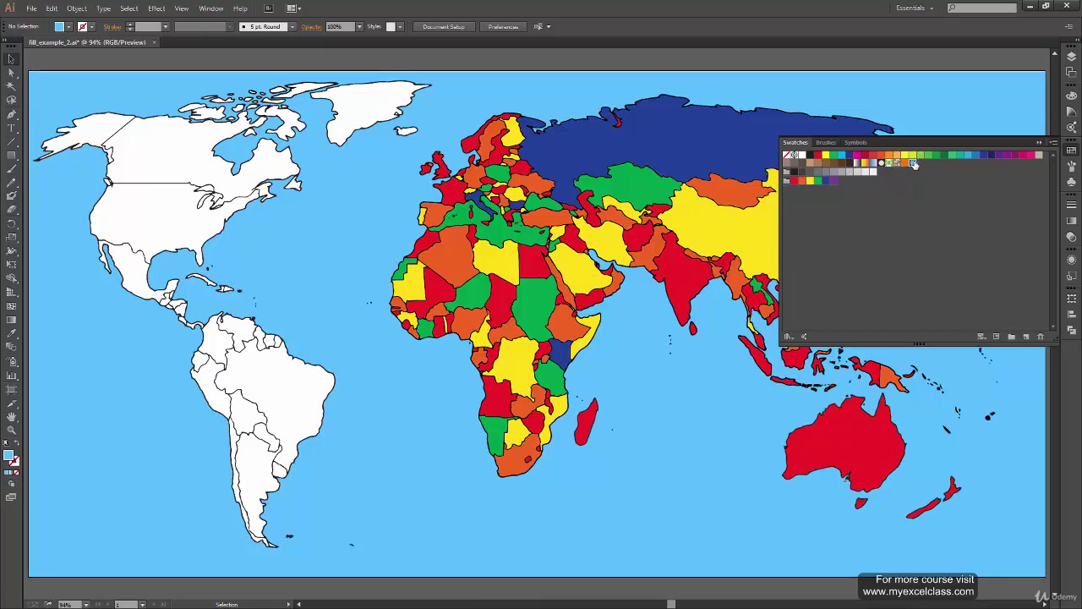
Undo an extra colour group, deselect the light-blue swatch, and create the empty group grp1.
click(1012, 337)
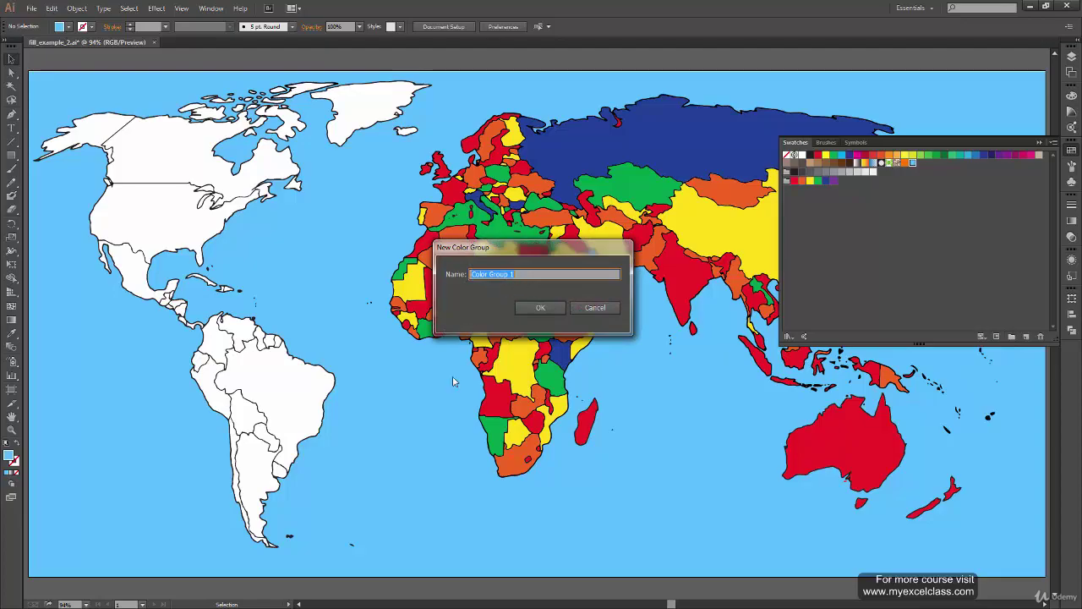
text(grp1)
key(Return)
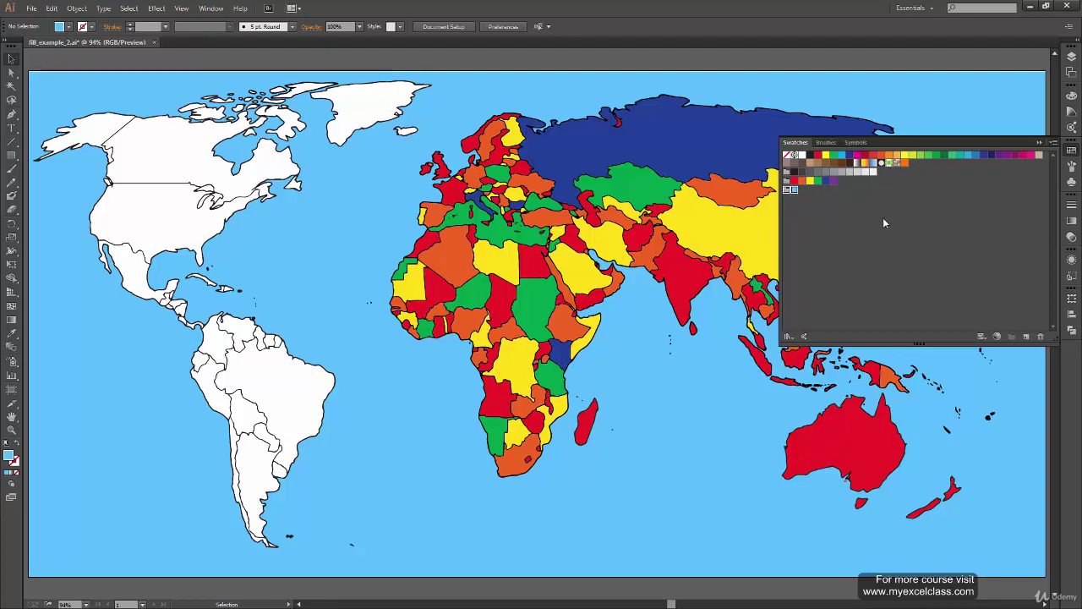
key(ctrl+z)
click(940, 220)
click(1012, 336)
text(grp)
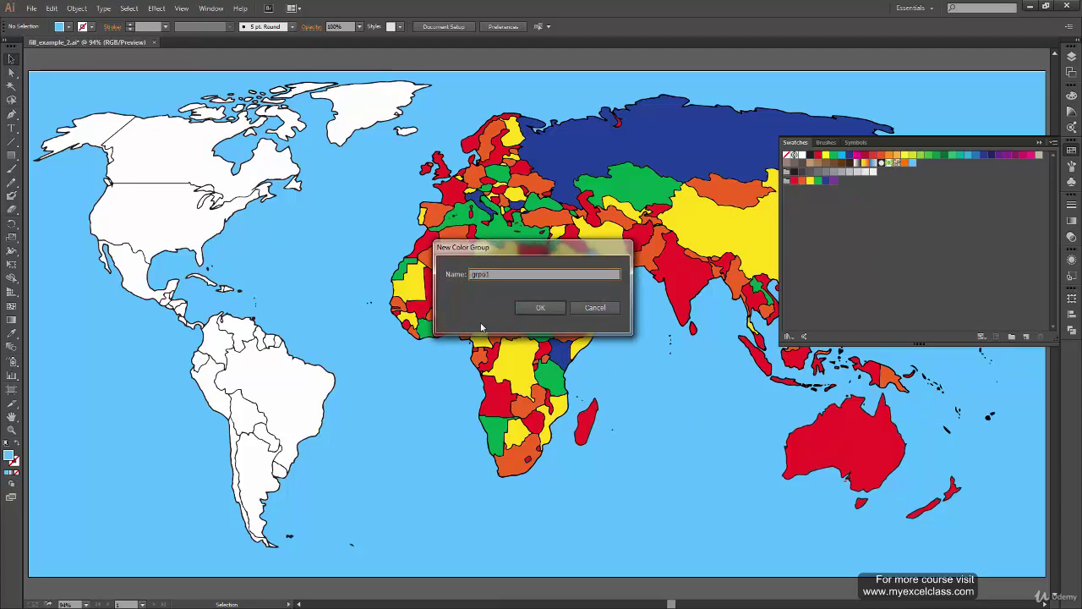
click(540, 306)
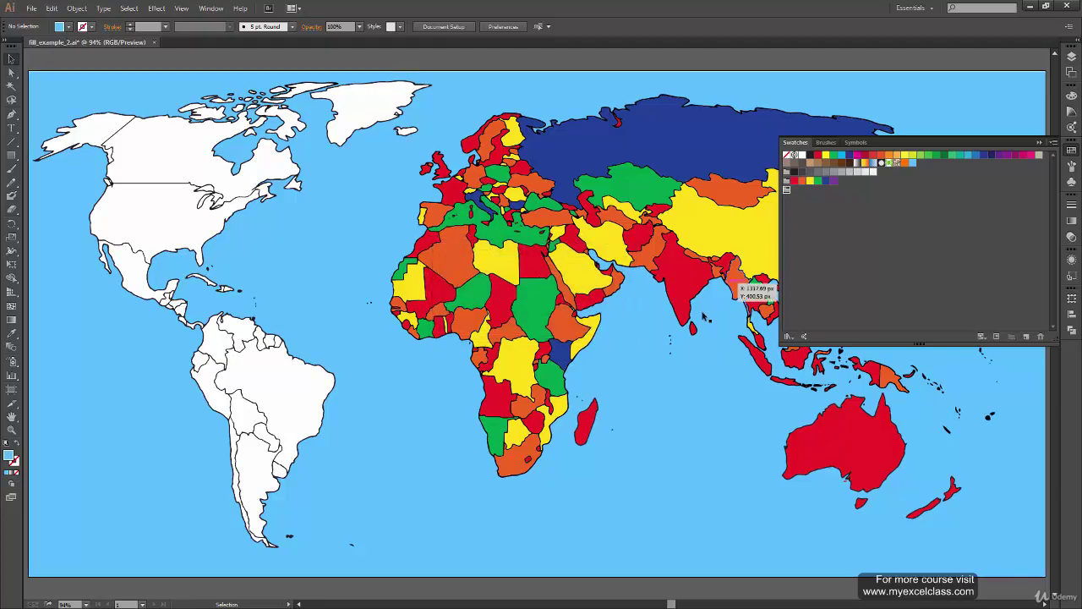
Drag the orange and light-blue swatches into grp1, ordering orange before light blue.
click(912, 163)
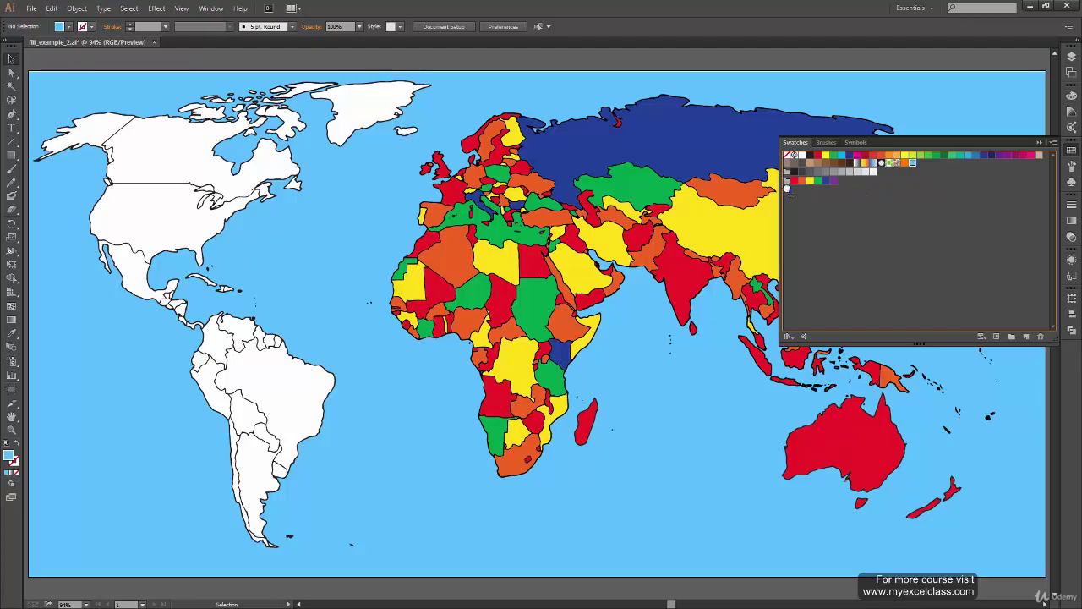
drag(787, 188, 788, 189)
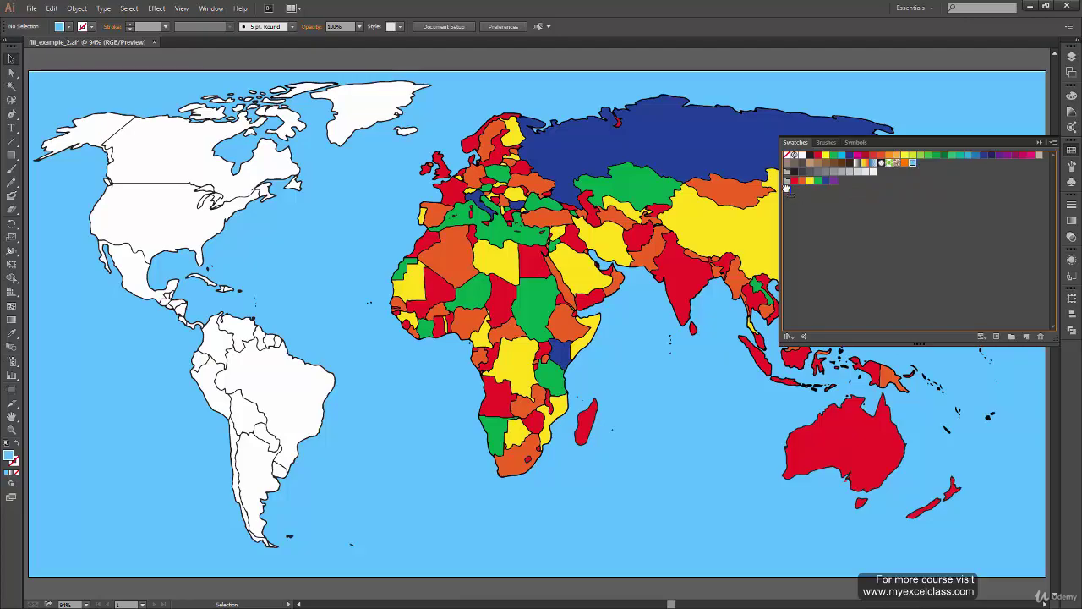
click(905, 162)
drag(786, 188, 794, 189)
mouse_move(800, 190)
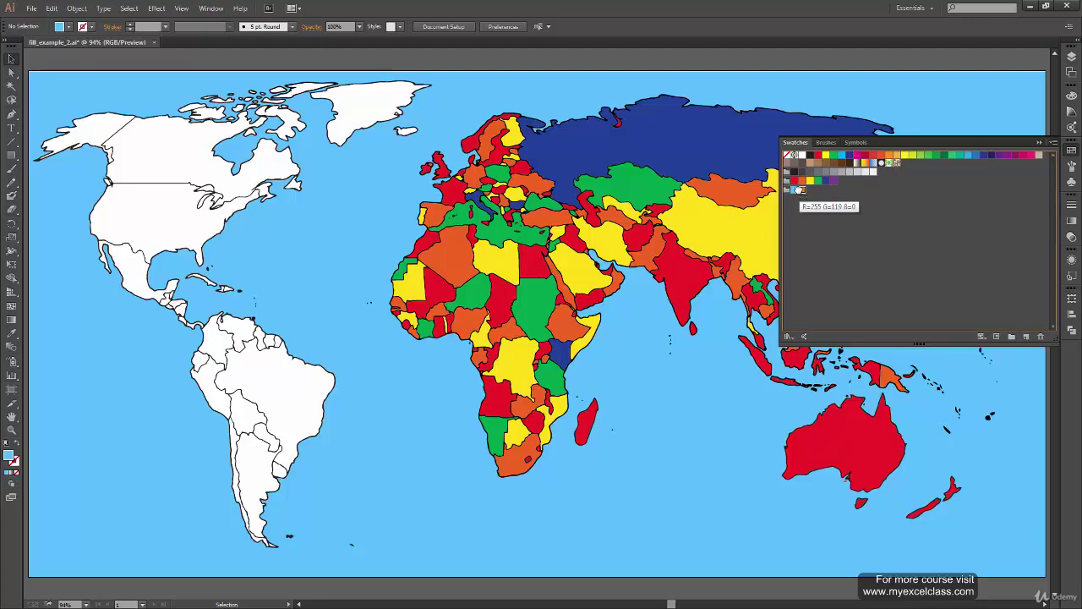
drag(792, 189, 799, 190)
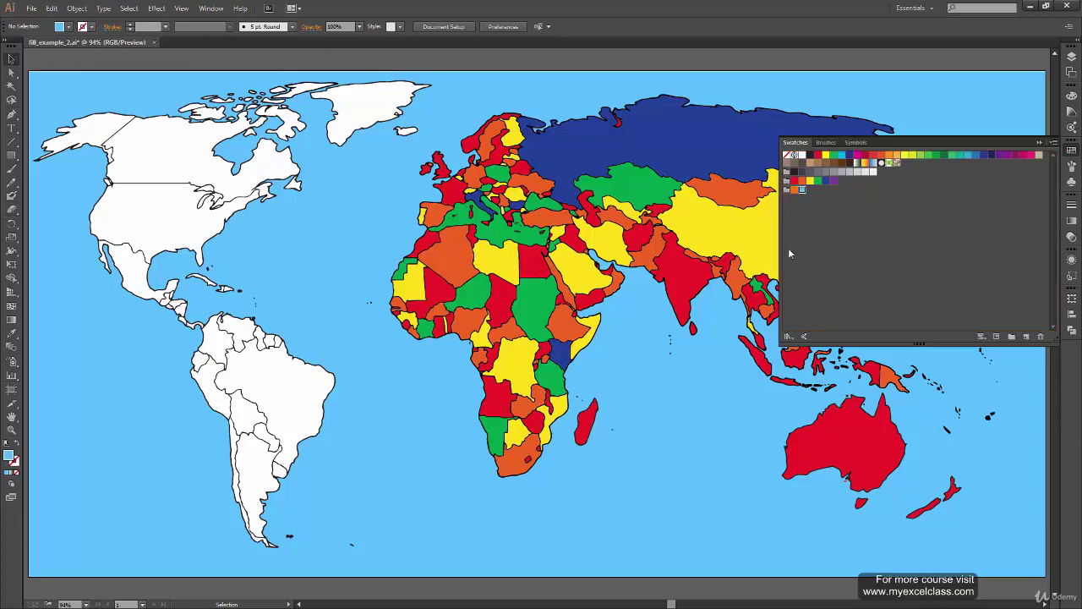
click(788, 204)
Delete the orange and light-blue colour group from the swatches.
click(787, 190)
click(1040, 337)
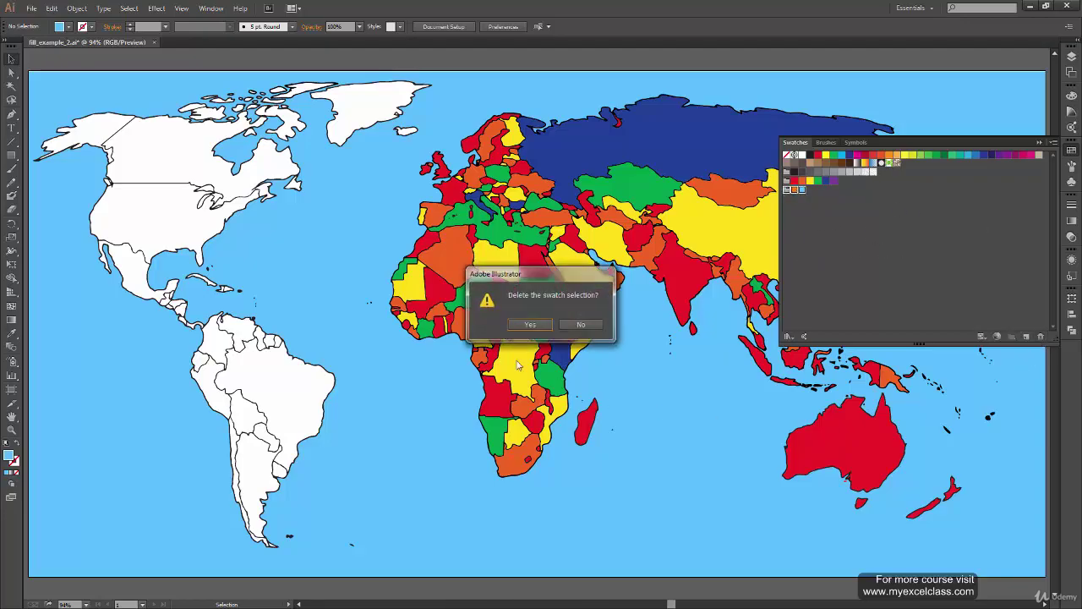
click(530, 325)
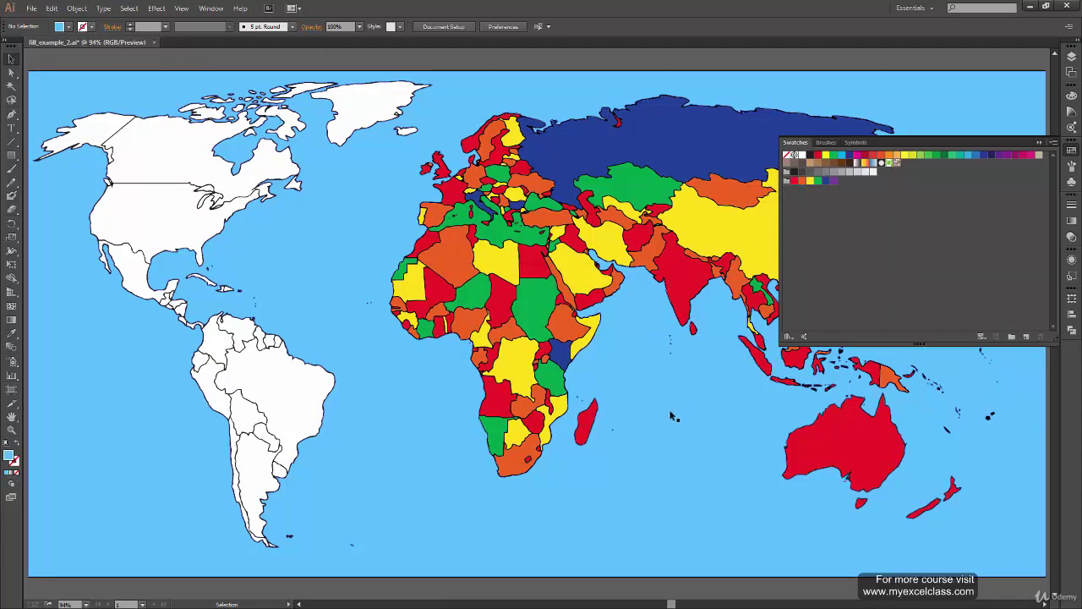
Add every colour used in the map to the swatches with Add Used Colors.
click(1054, 142)
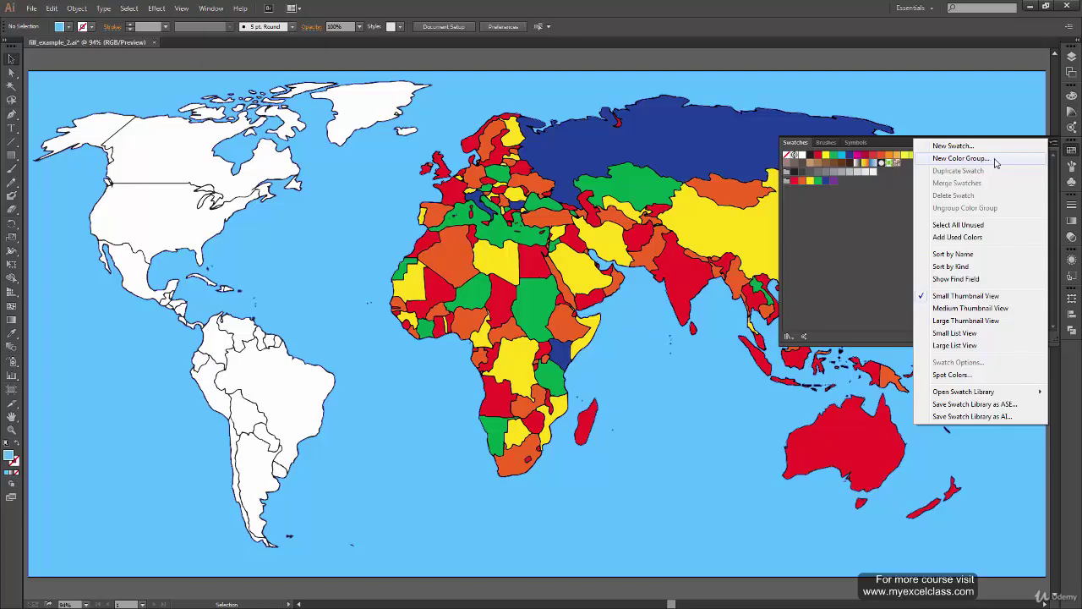
click(989, 224)
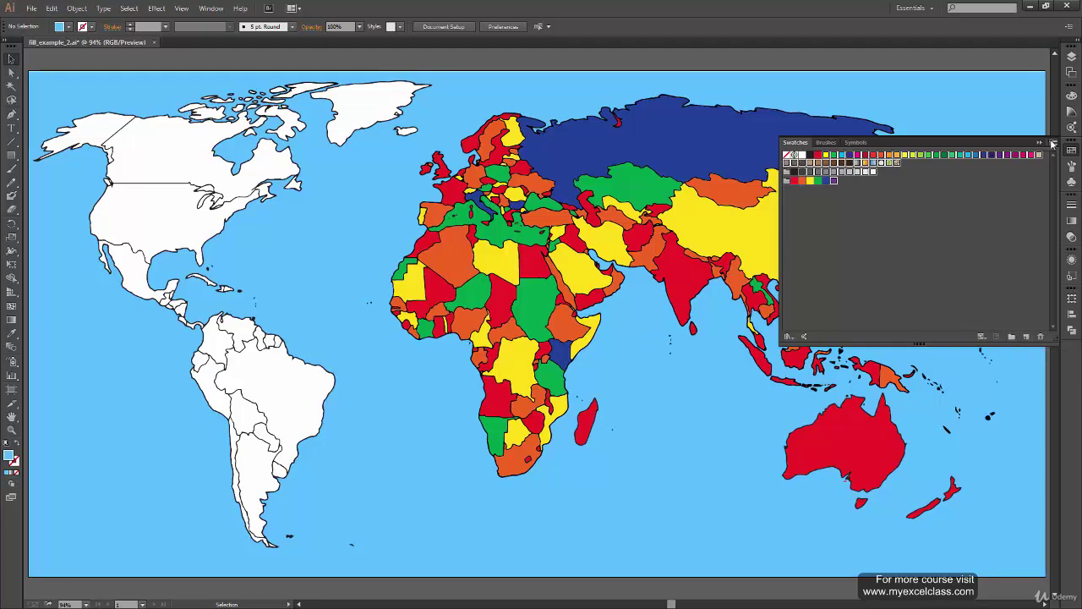
click(1053, 142)
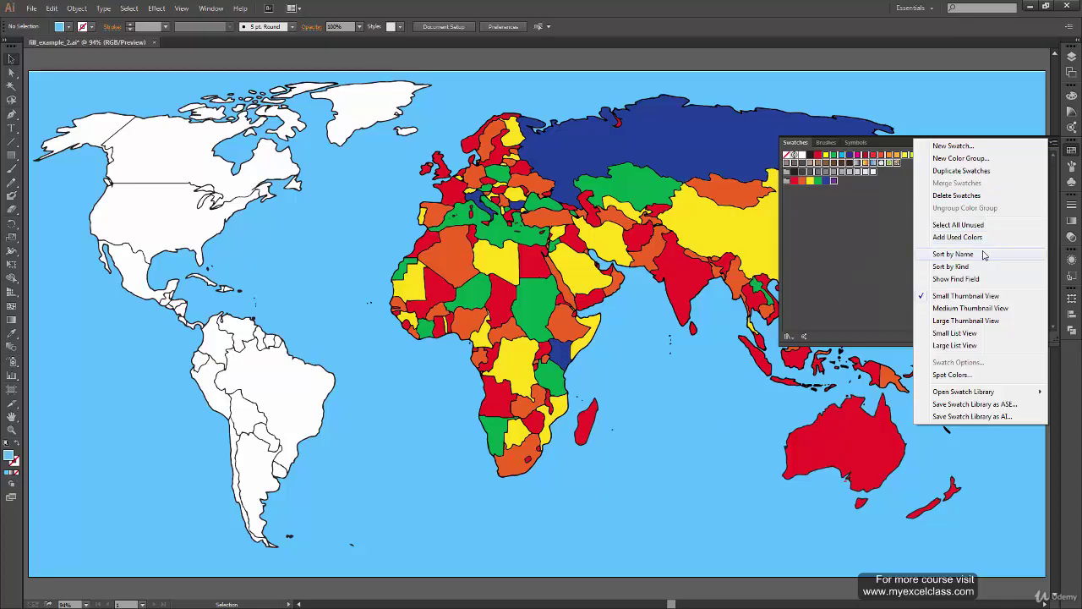
click(841, 257)
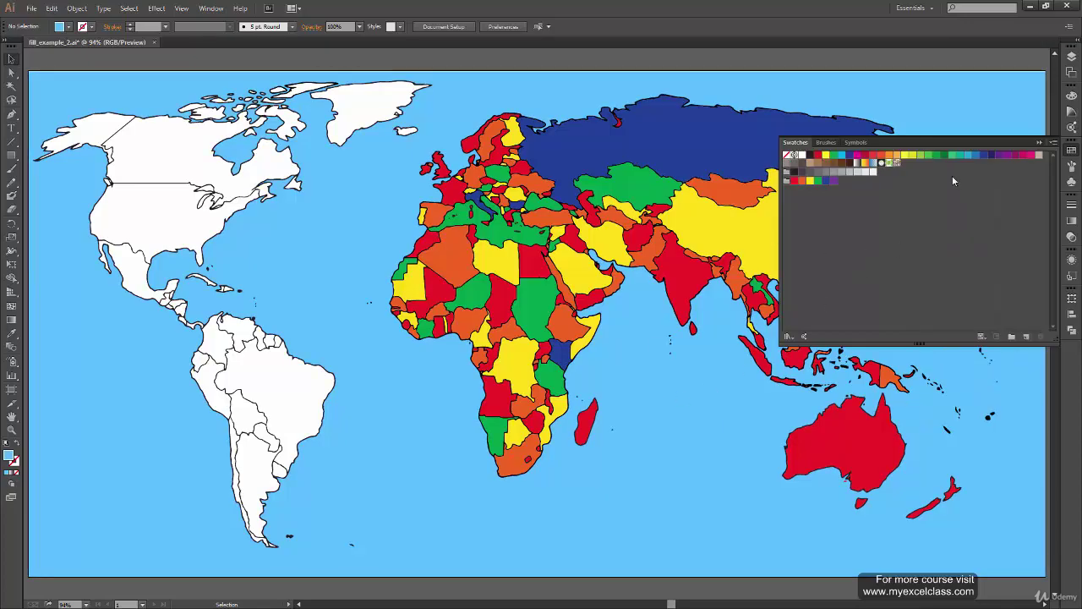
click(1052, 143)
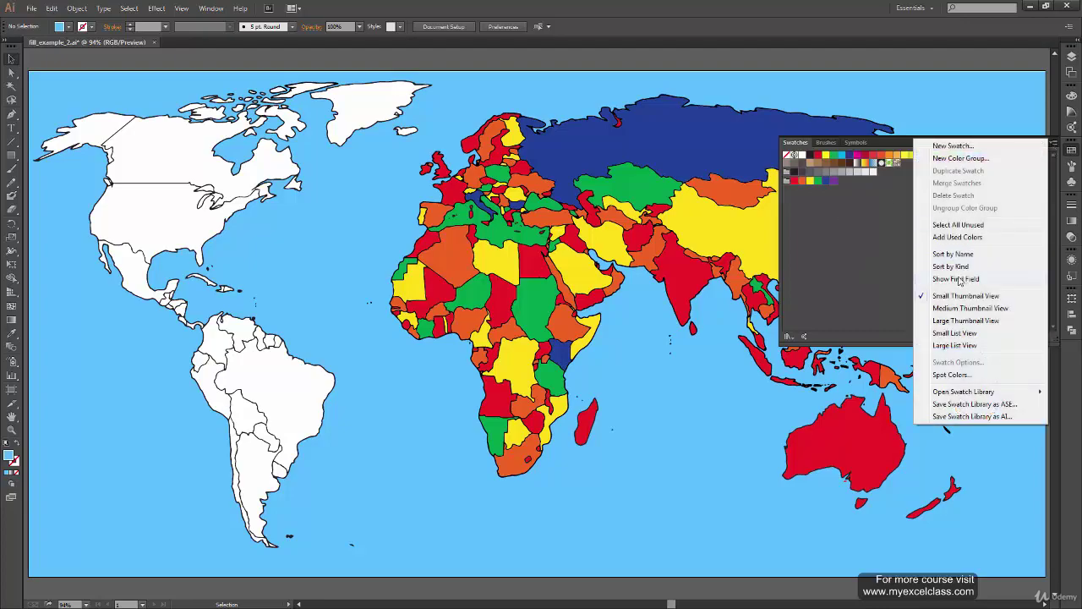
click(976, 237)
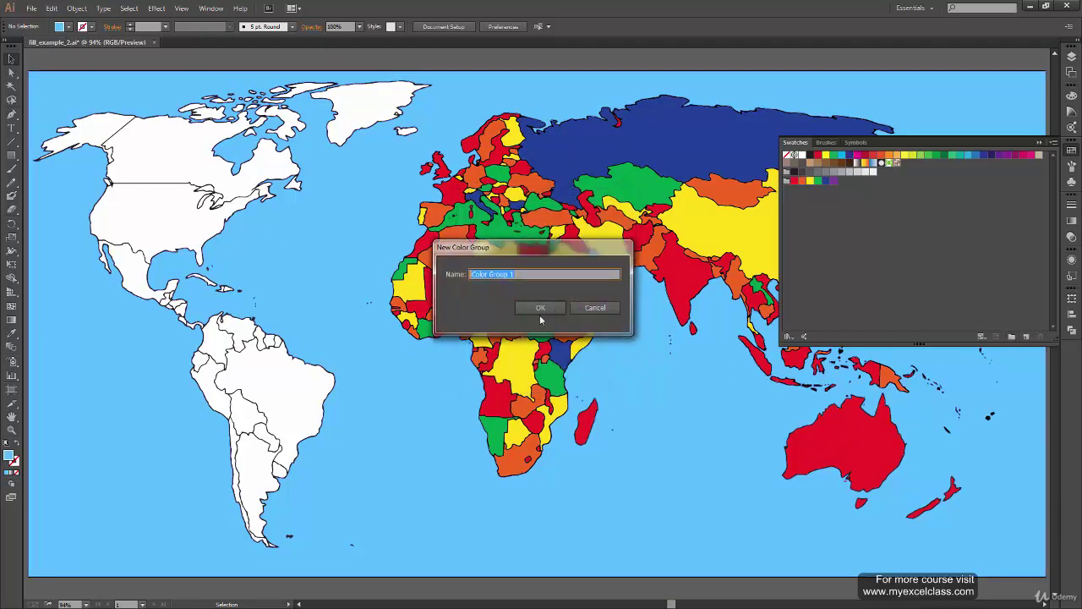
Create a new colour group and drag the map's used colours, including red, into it.
text(g)
click(1051, 143)
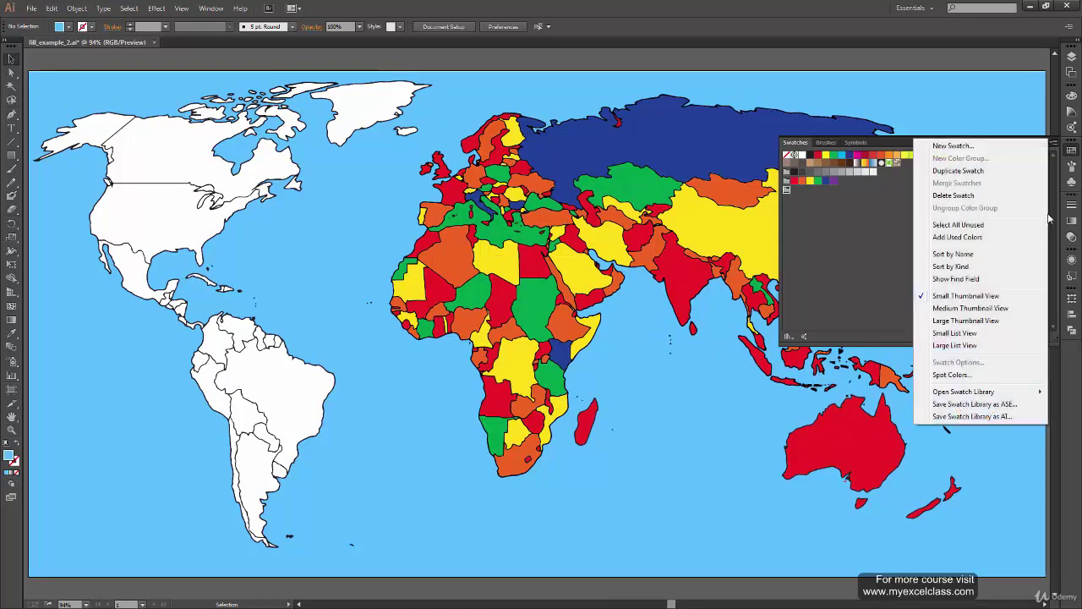
click(958, 237)
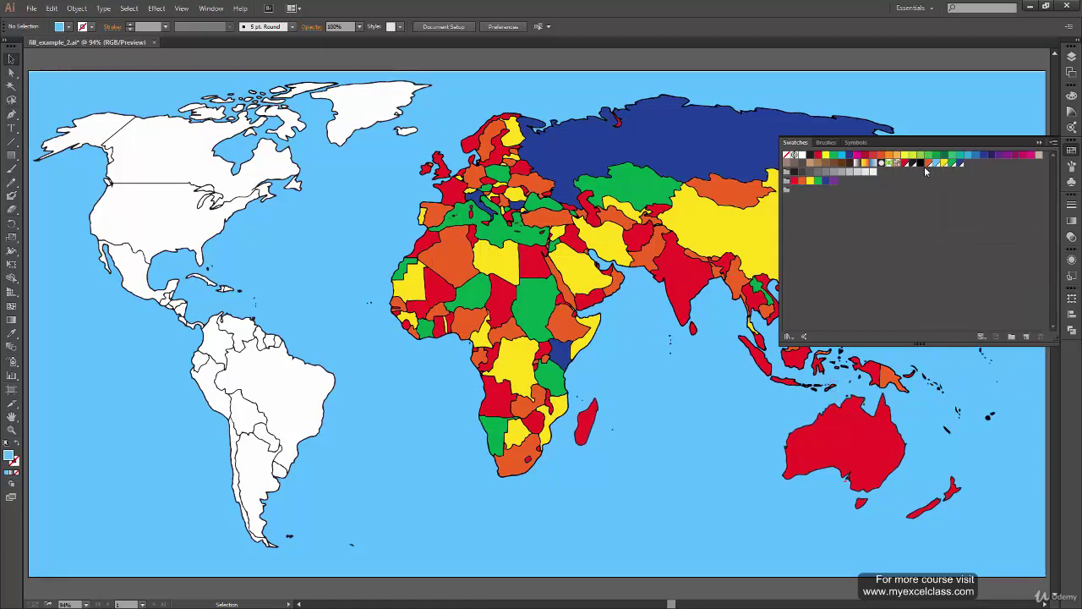
drag(906, 162, 795, 189)
drag(920, 163, 845, 189)
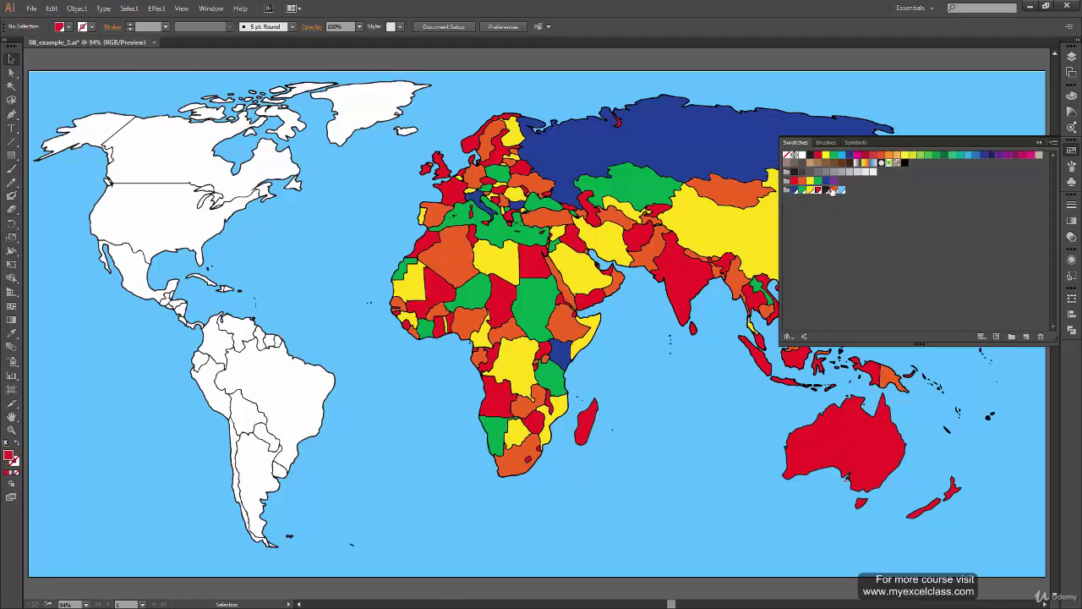
Delete the new colour group and its swatches.
click(787, 190)
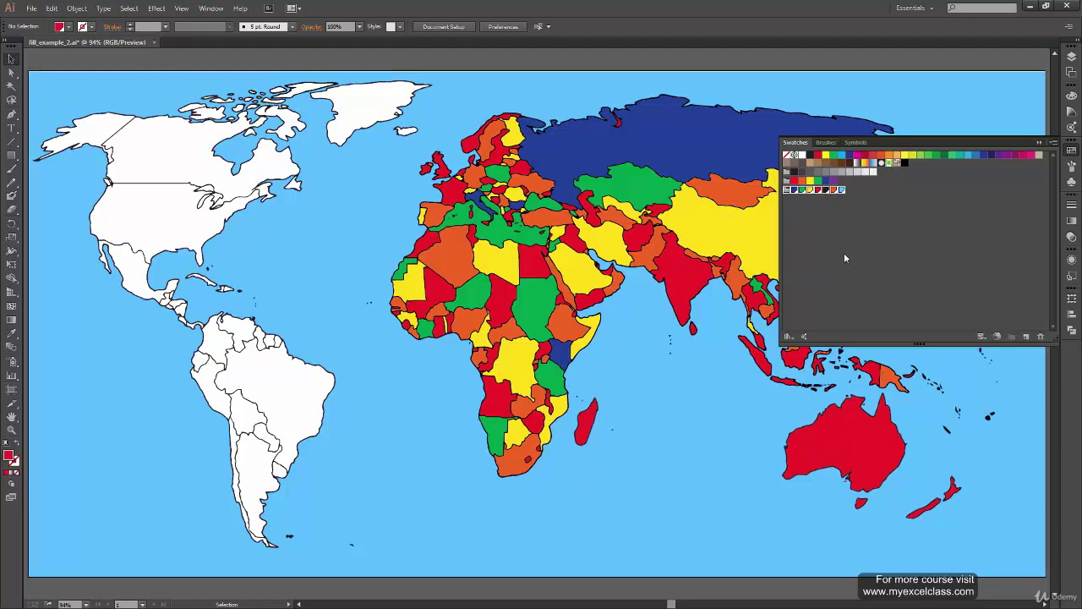
click(1041, 336)
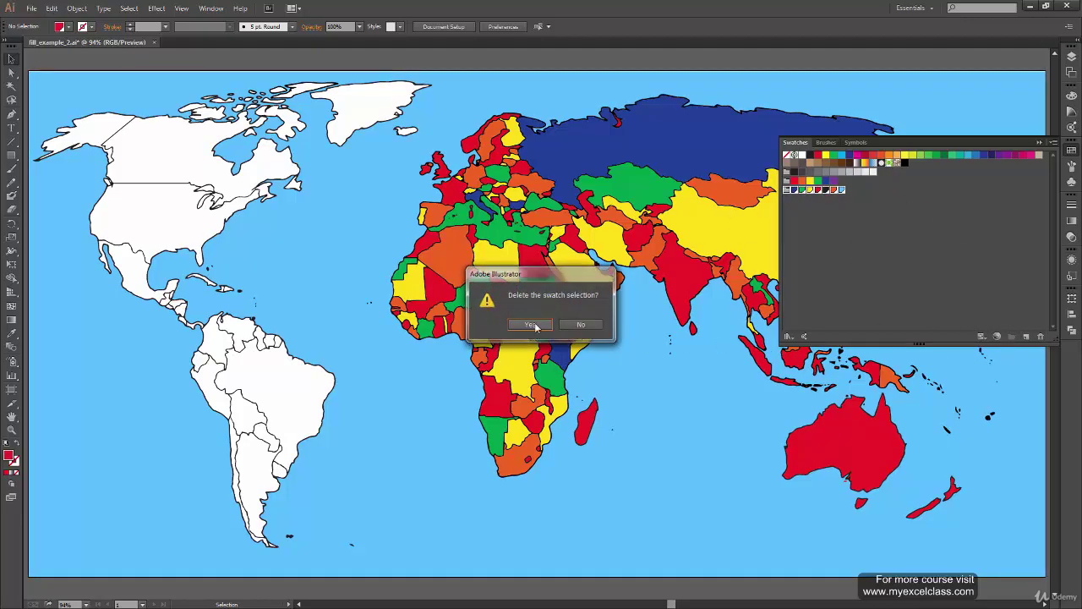
click(530, 324)
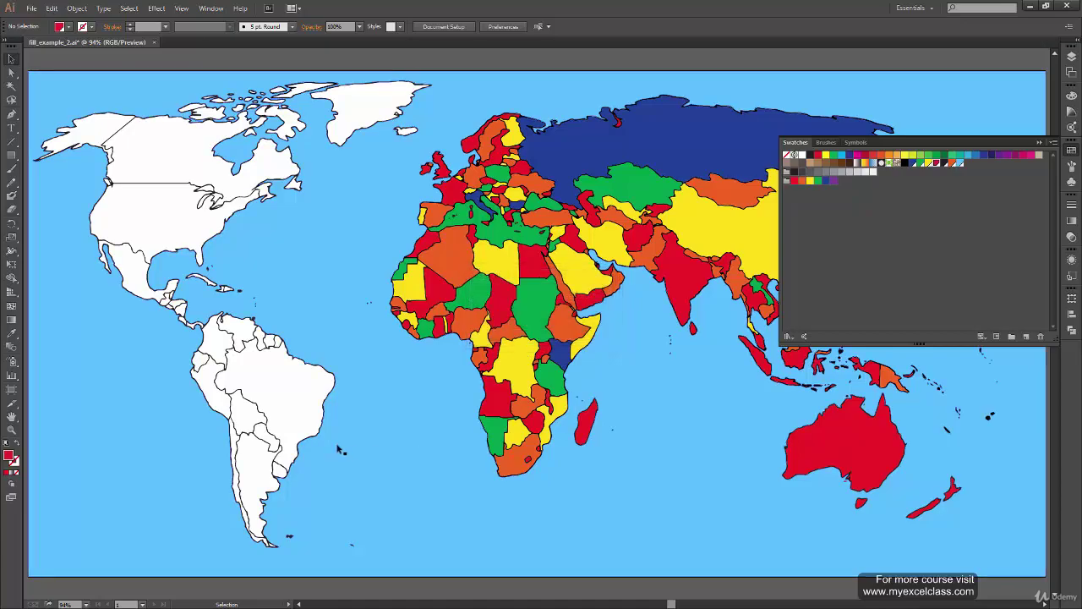
Select the added map swatches and undo Add Used Colors.
click(962, 163)
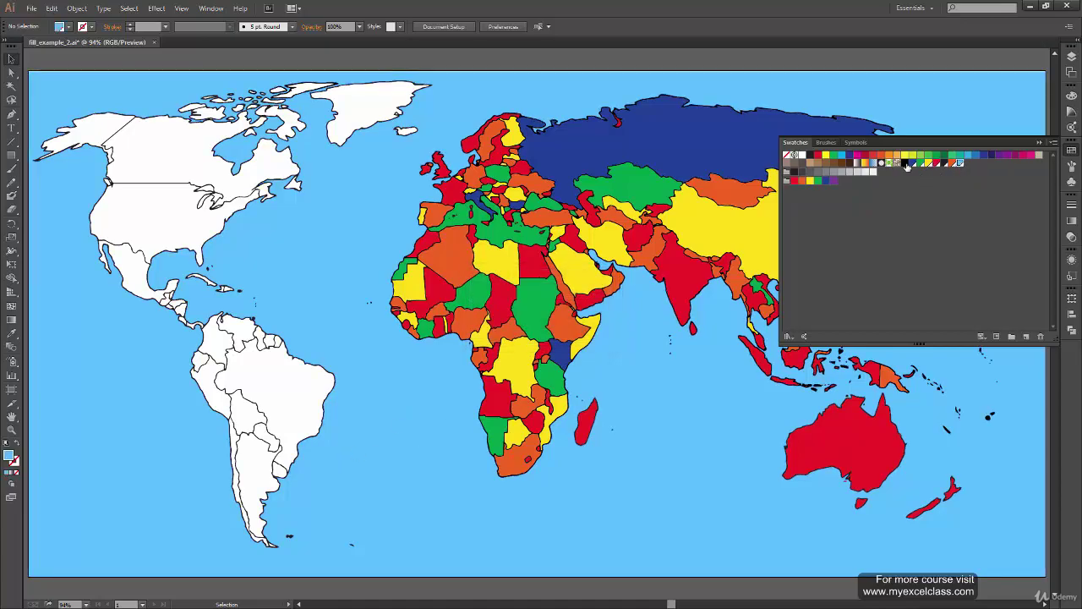
shift+click(907, 163)
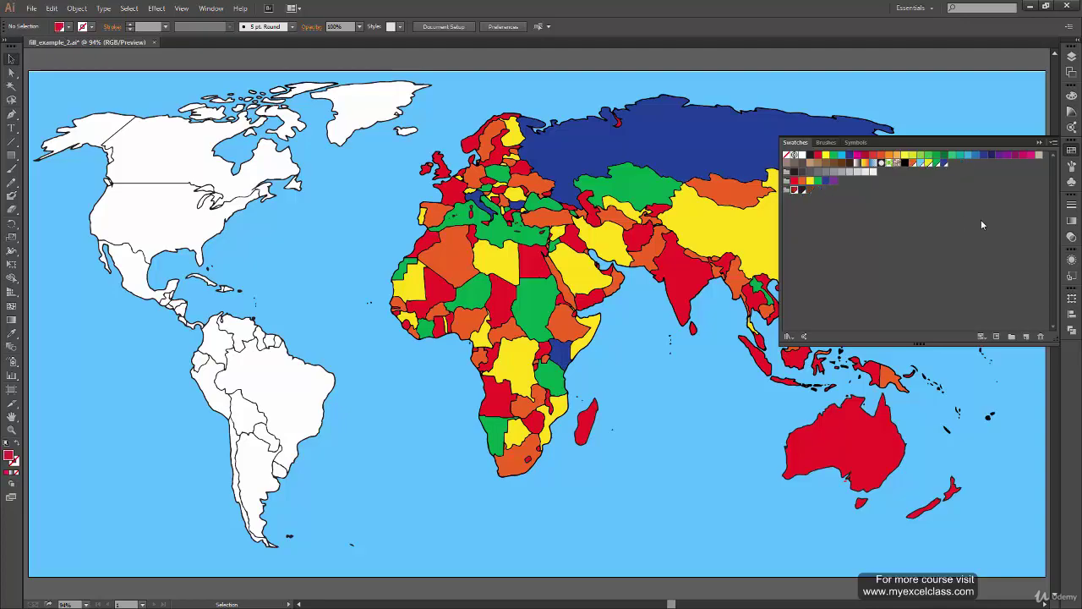
key(ctrl+z)
key(ctrl+z)
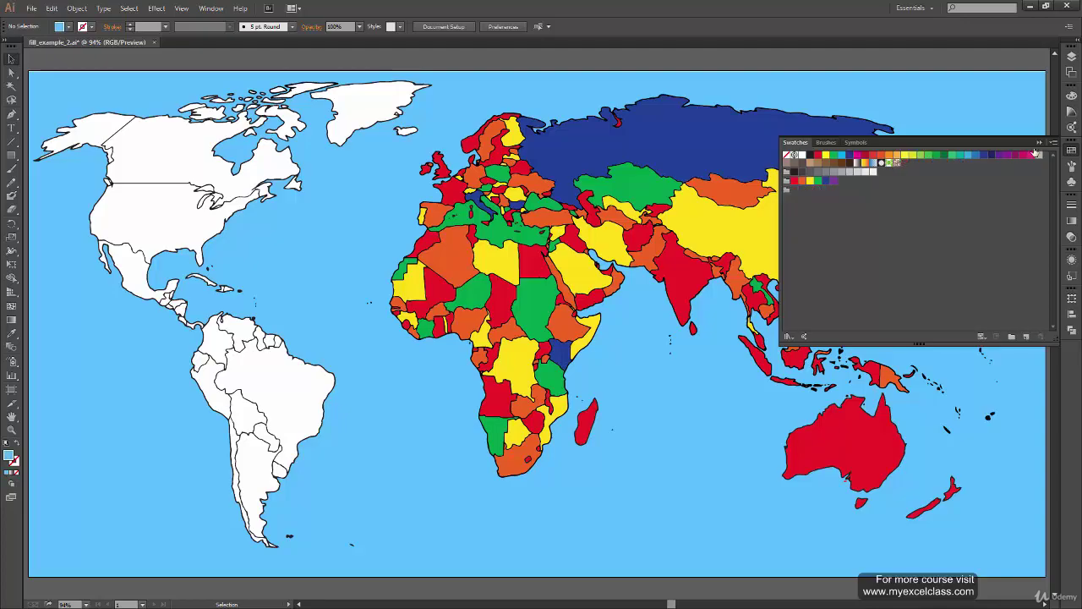
click(1053, 143)
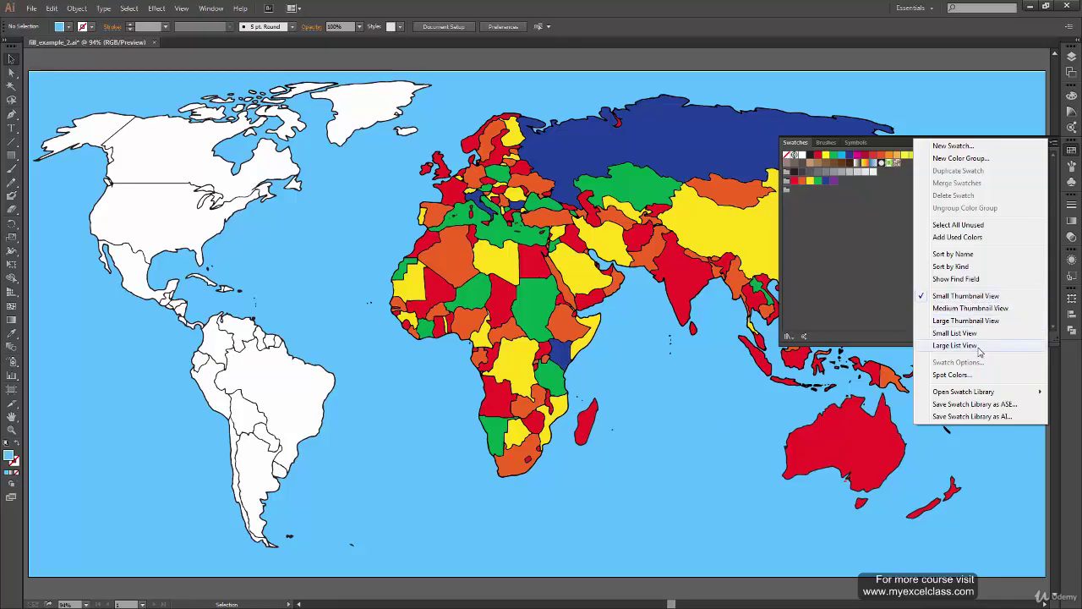
Try the swatches as medium thumbnails, large thumbnails, then a small named list.
click(994, 309)
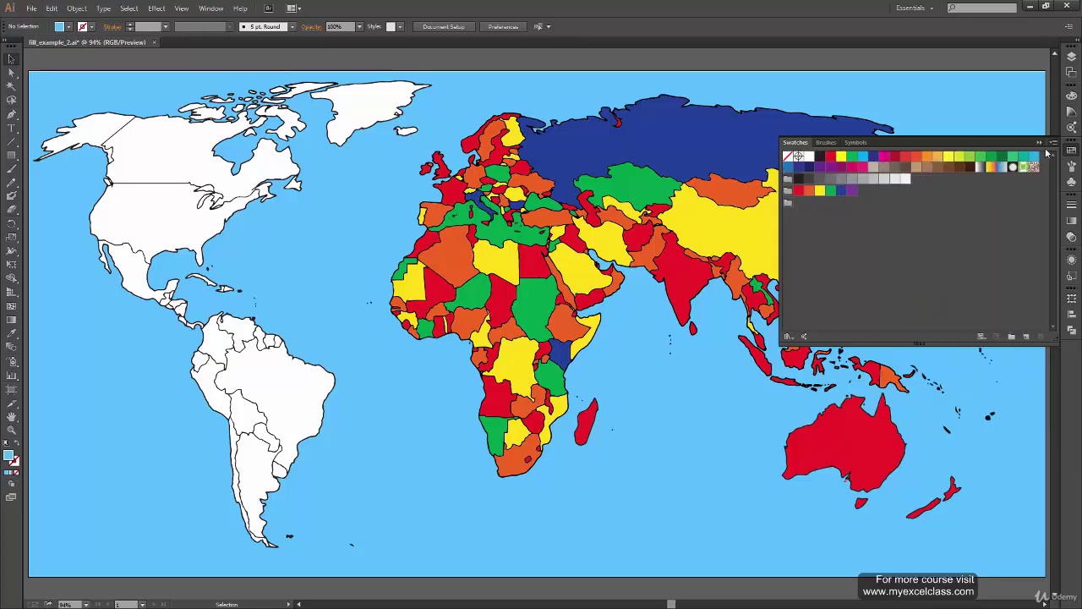
click(1052, 143)
click(972, 322)
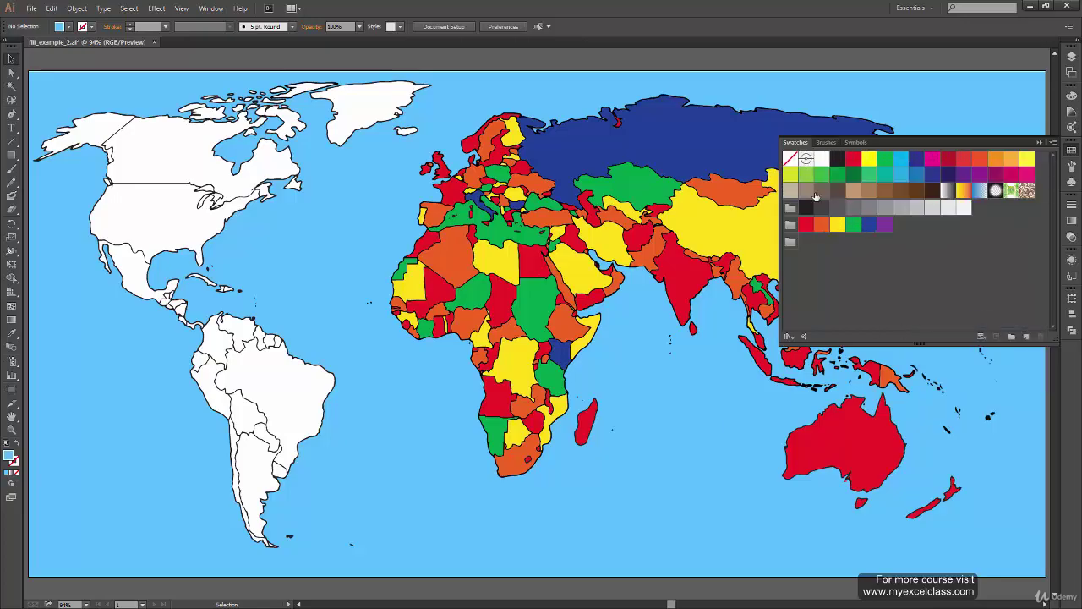
click(1052, 143)
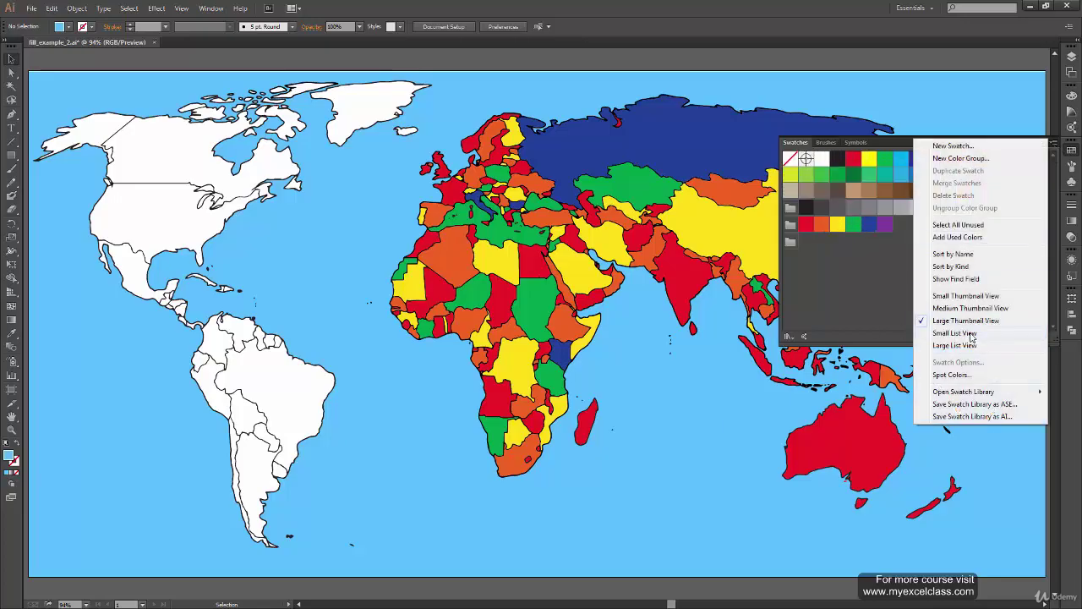
click(974, 339)
click(1054, 146)
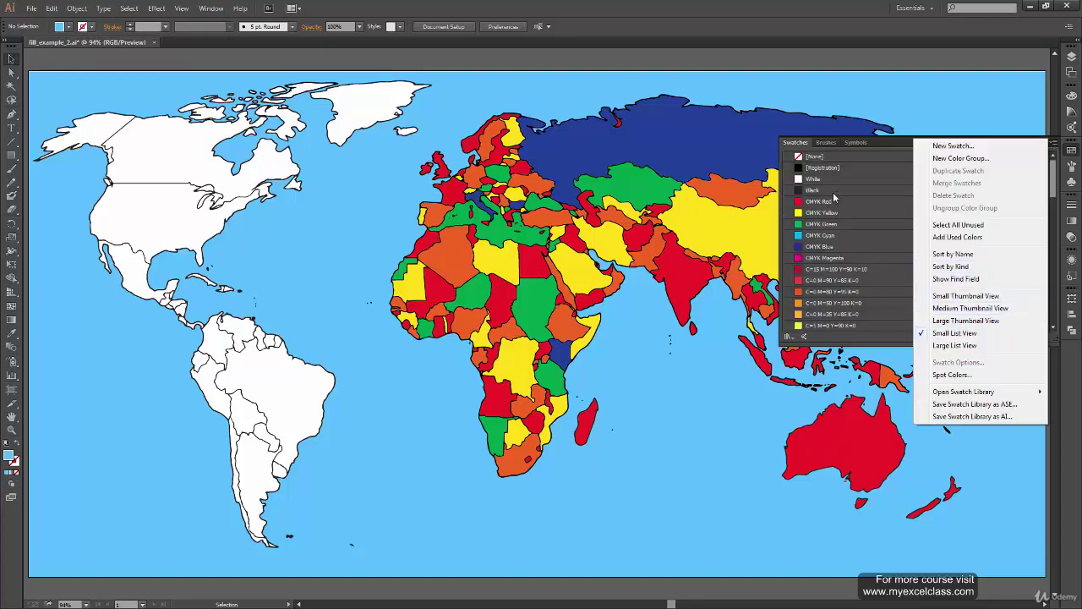
Make CMYK Green the fill colour and inspect its Swatch Options without changes.
click(887, 338)
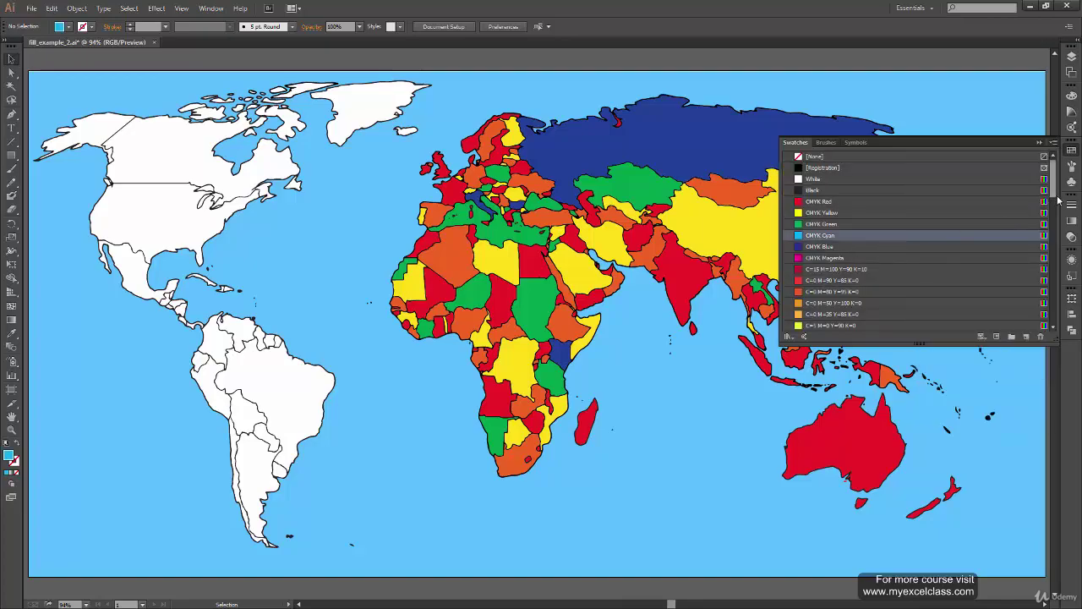
drag(1055, 203, 1052, 264)
scroll(1053, 265, down, 5)
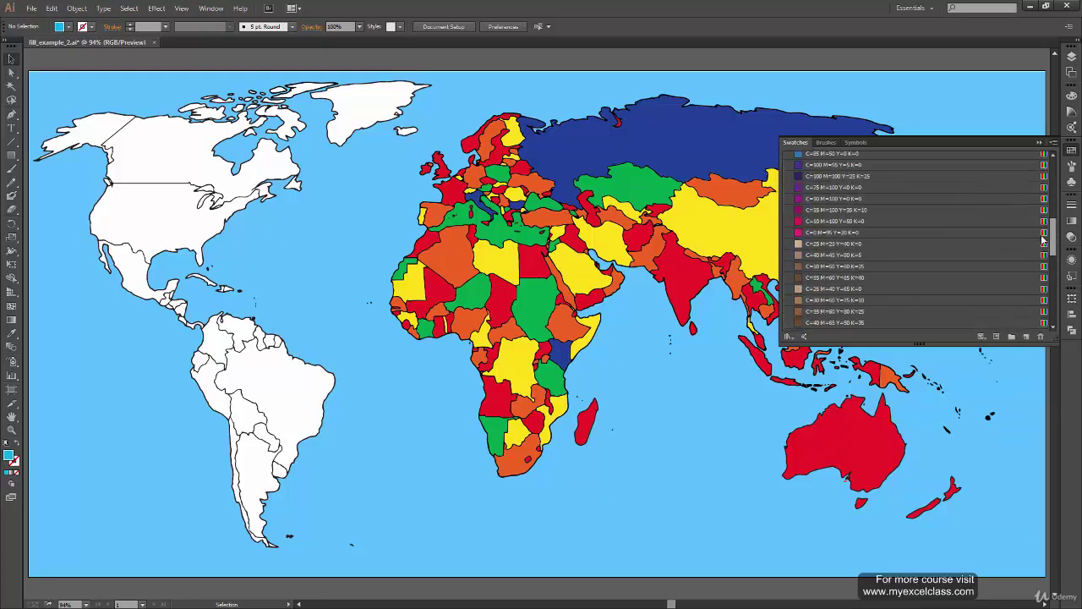
scroll(1038, 193, up, 10)
click(1046, 225)
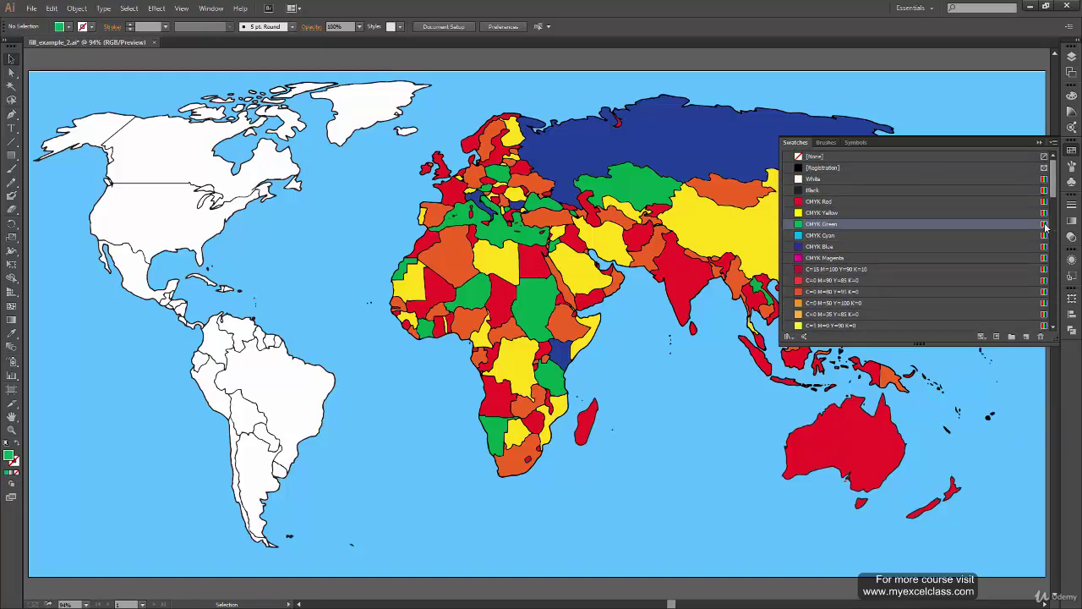
double_click(1046, 224)
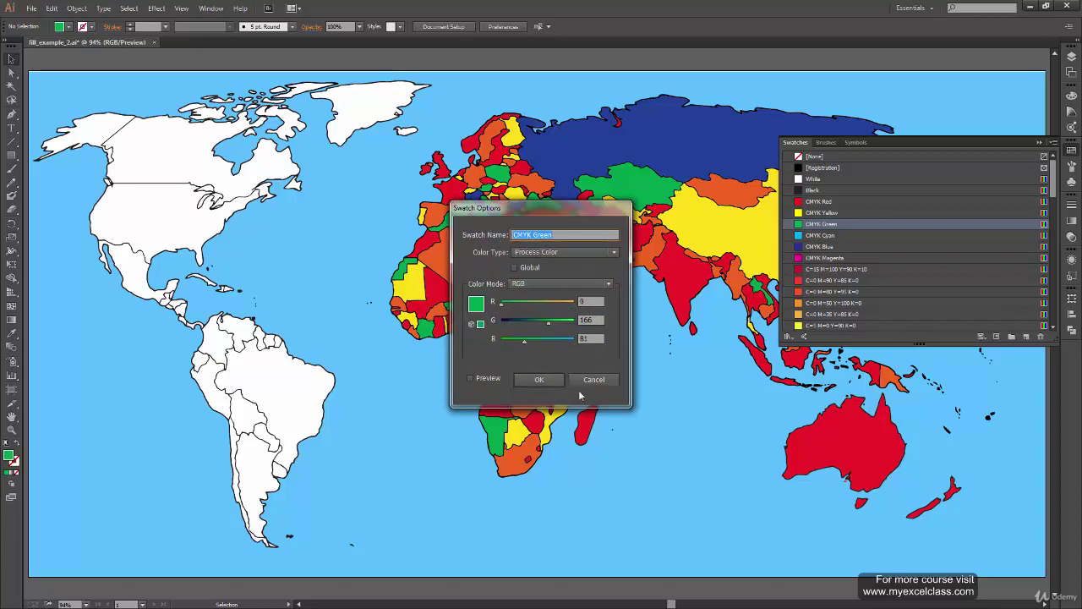
click(597, 381)
Switch the swatches to Large List View and scroll through the named list.
click(1053, 142)
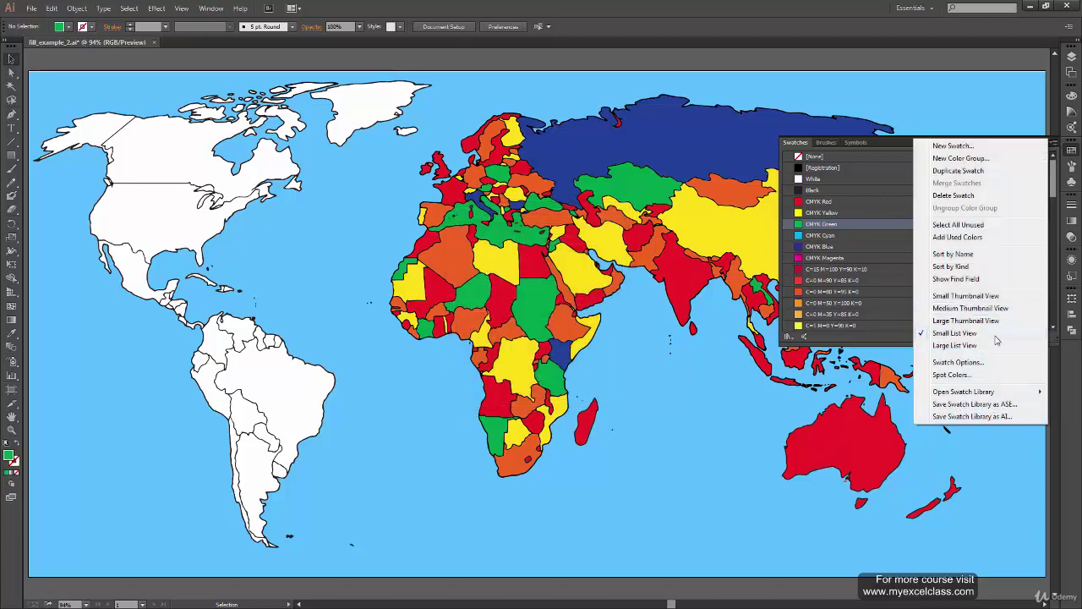
click(984, 348)
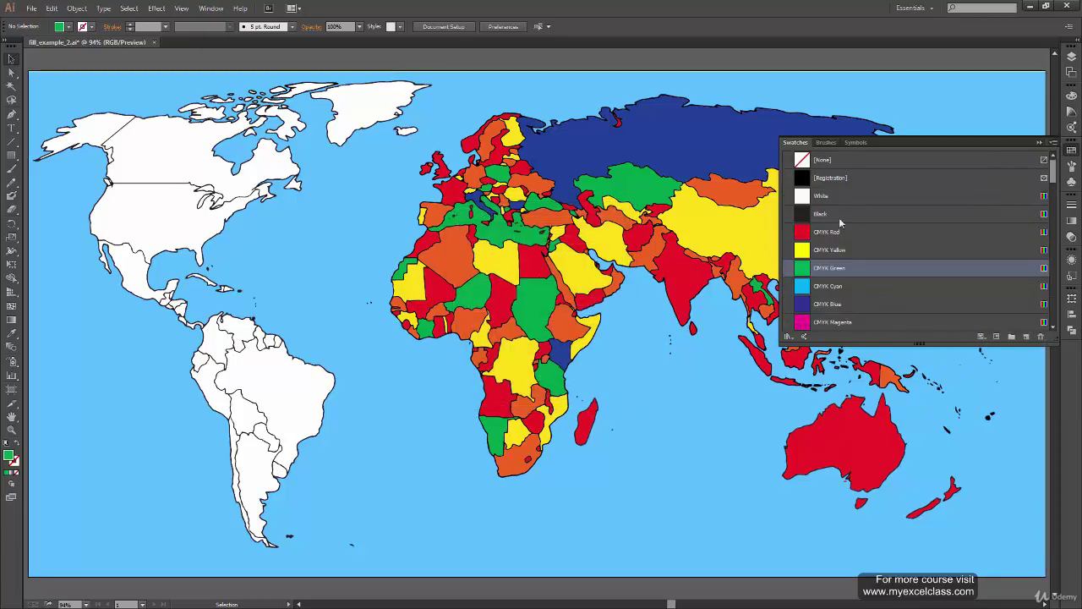
drag(1053, 173, 1053, 218)
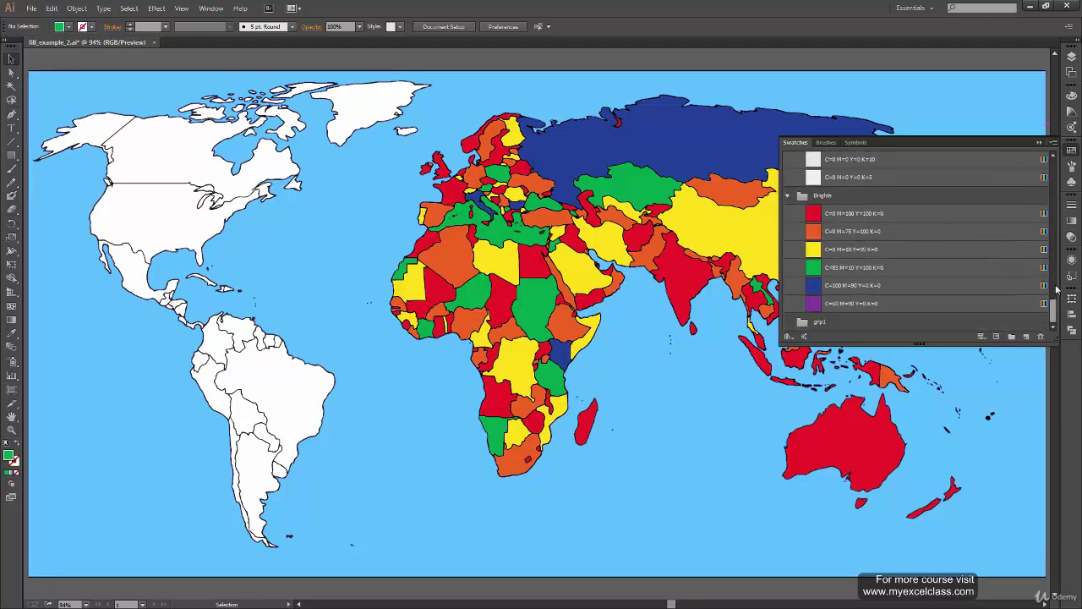
drag(1053, 222, 1052, 161)
click(1053, 143)
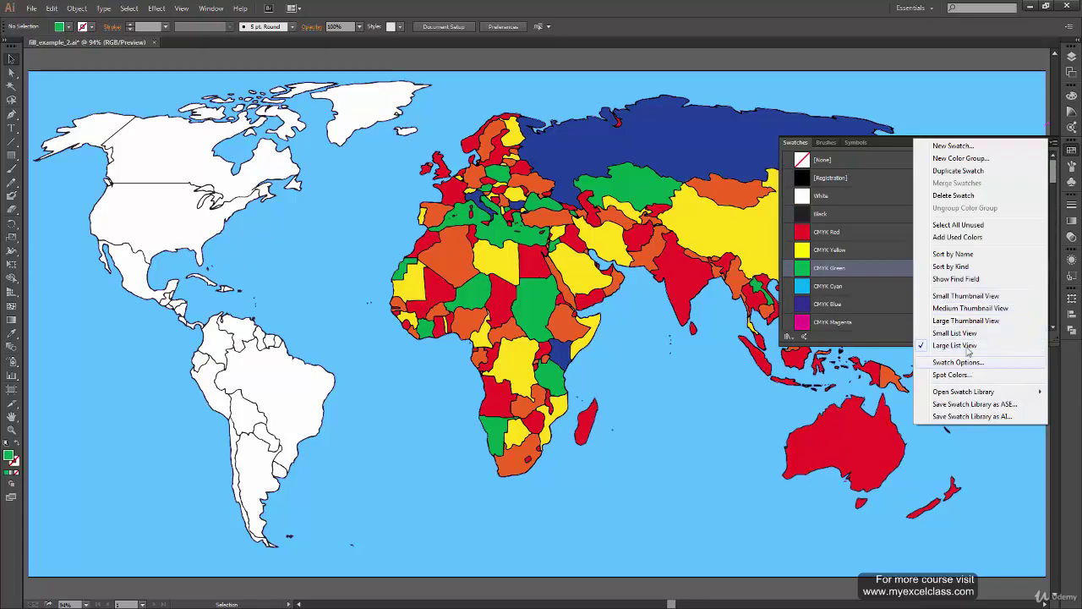
Return the swatches to Large Thumbnail View, closing the panel menu without other changes.
click(968, 320)
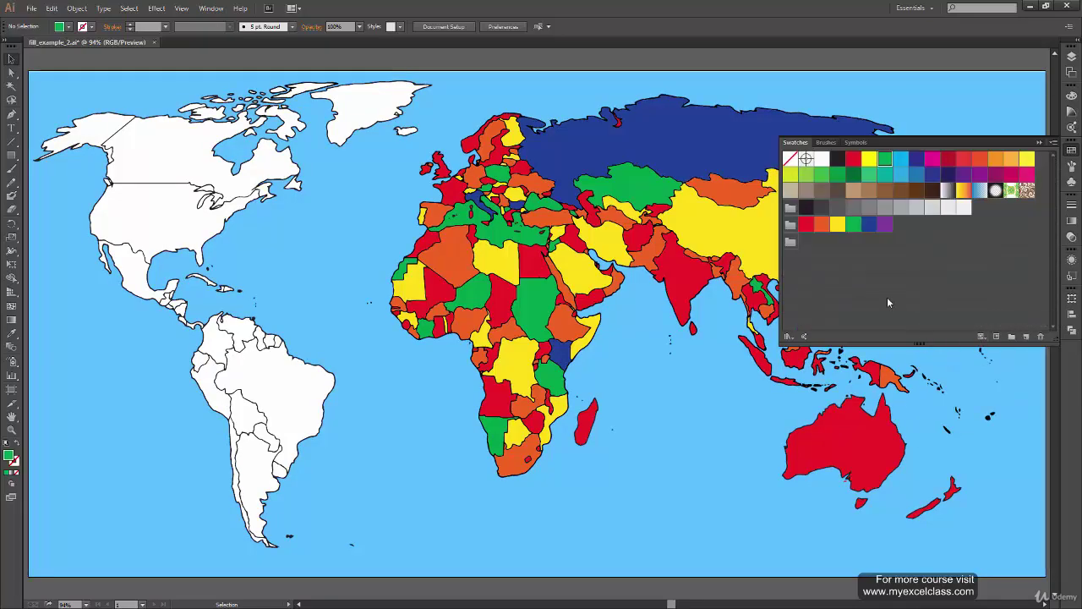
click(1052, 142)
click(843, 303)
click(1052, 143)
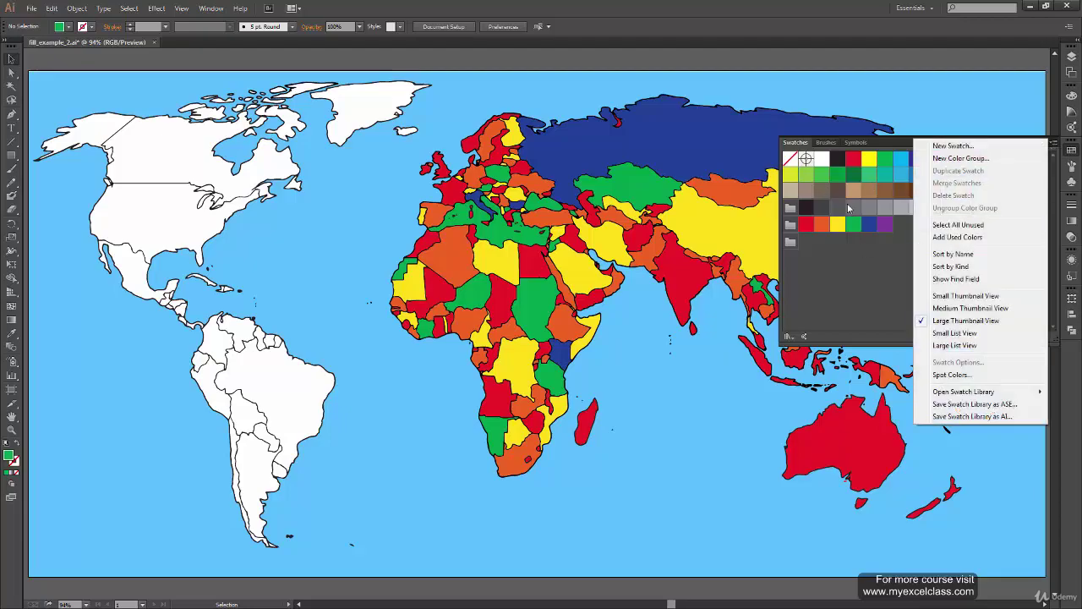
key(Escape)
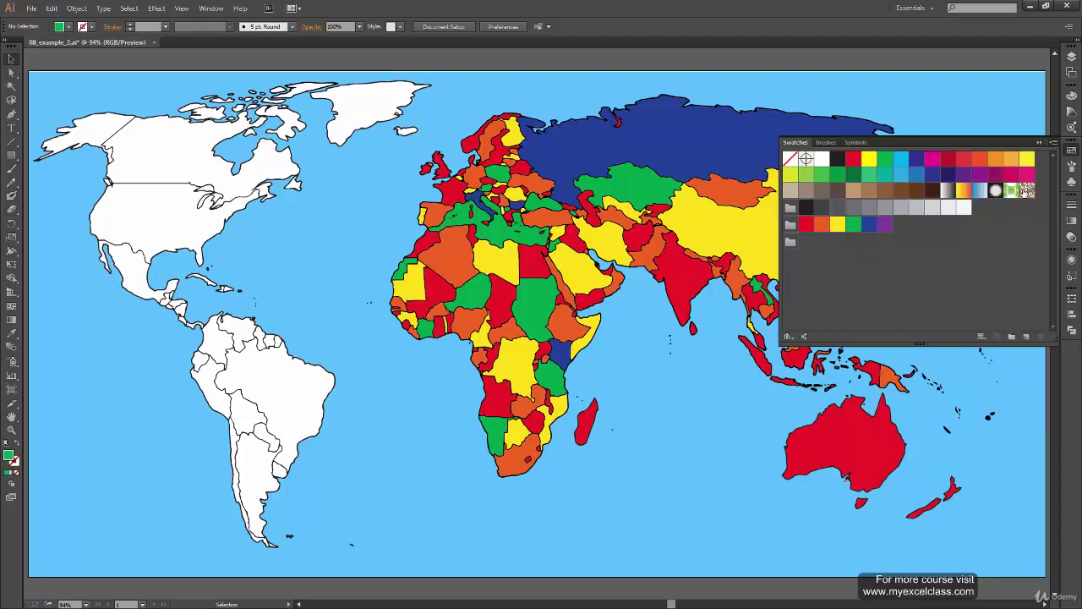
click(1052, 143)
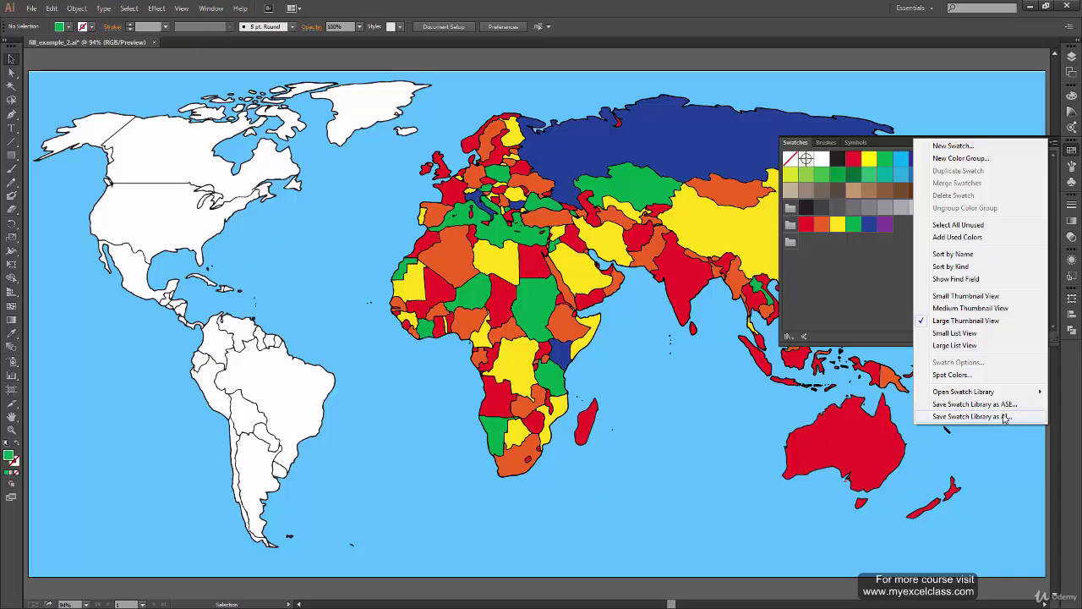
click(820, 275)
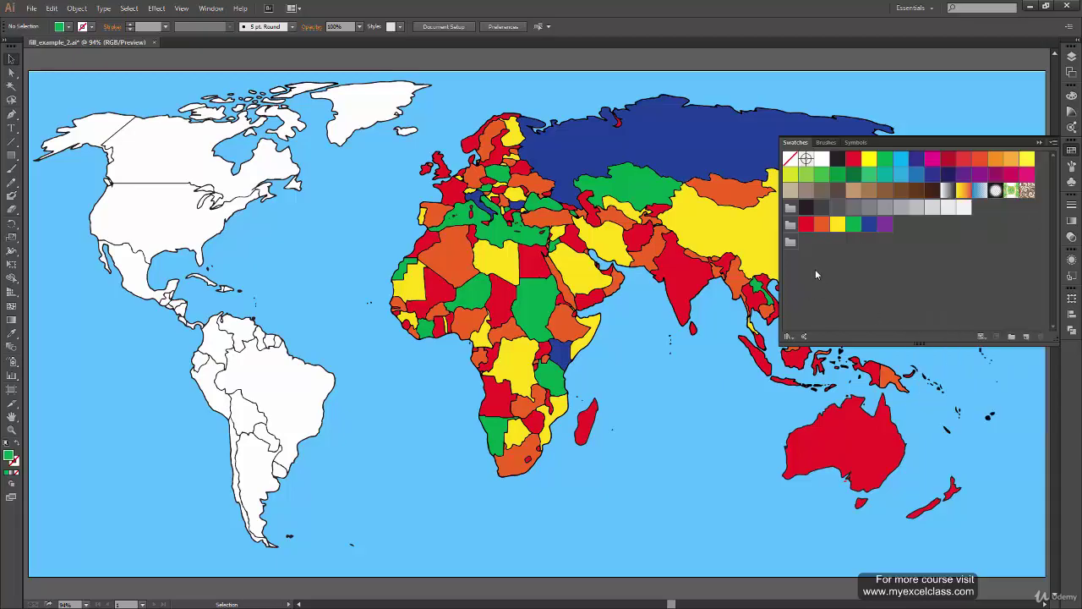
Open the Art History > Ancient swatch library.
click(1054, 143)
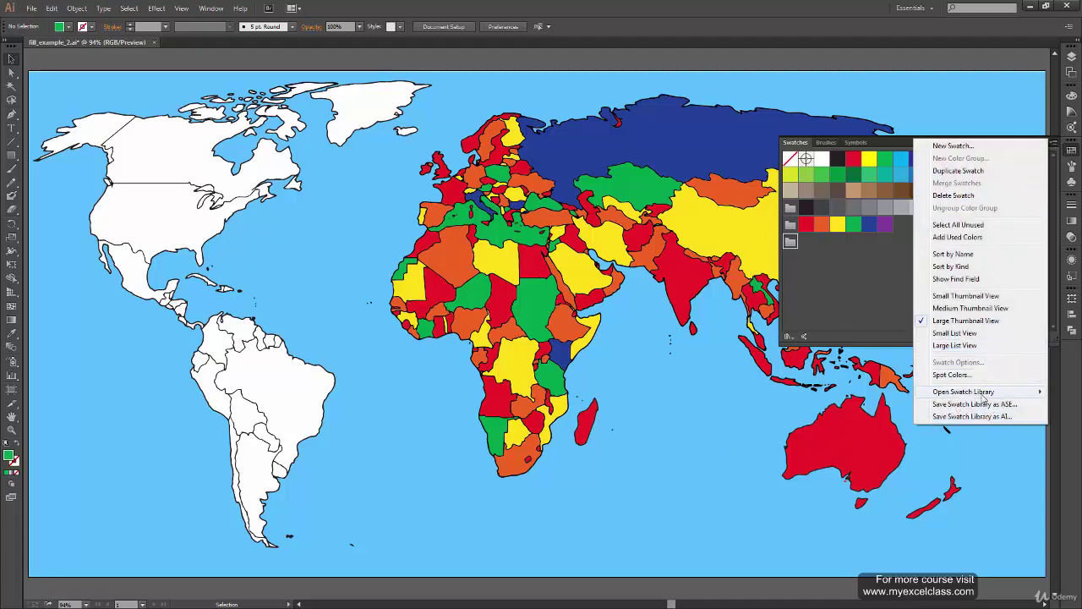
mouse_move(963, 392)
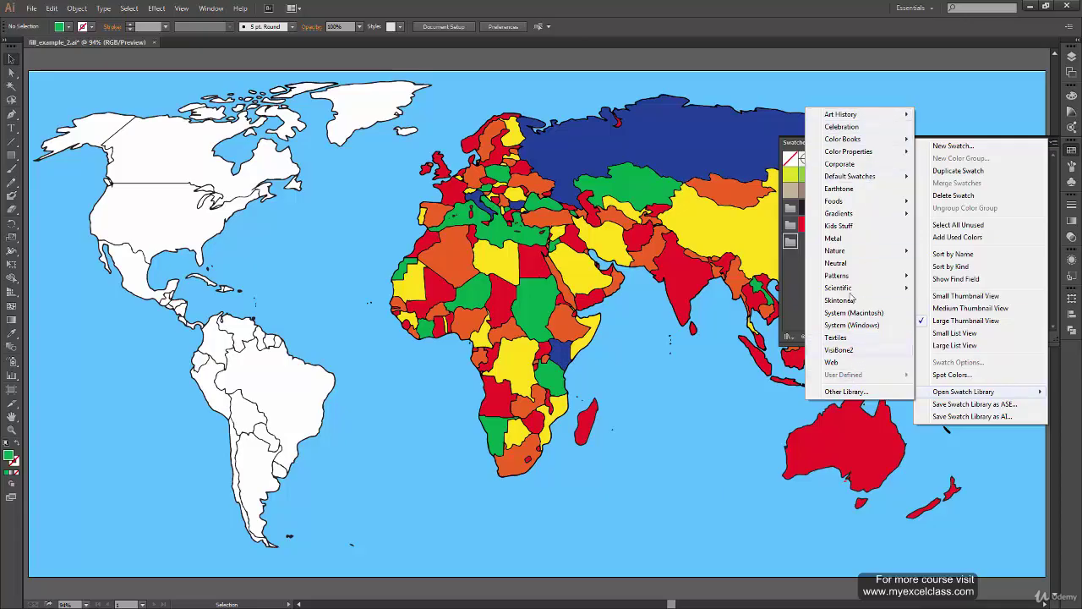
click(794, 301)
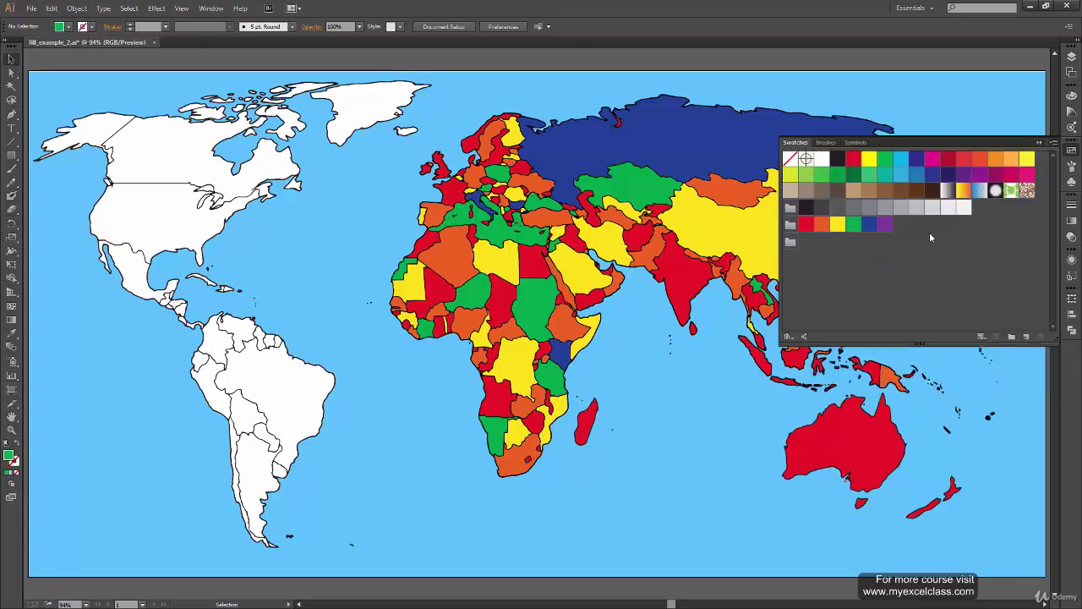
click(788, 336)
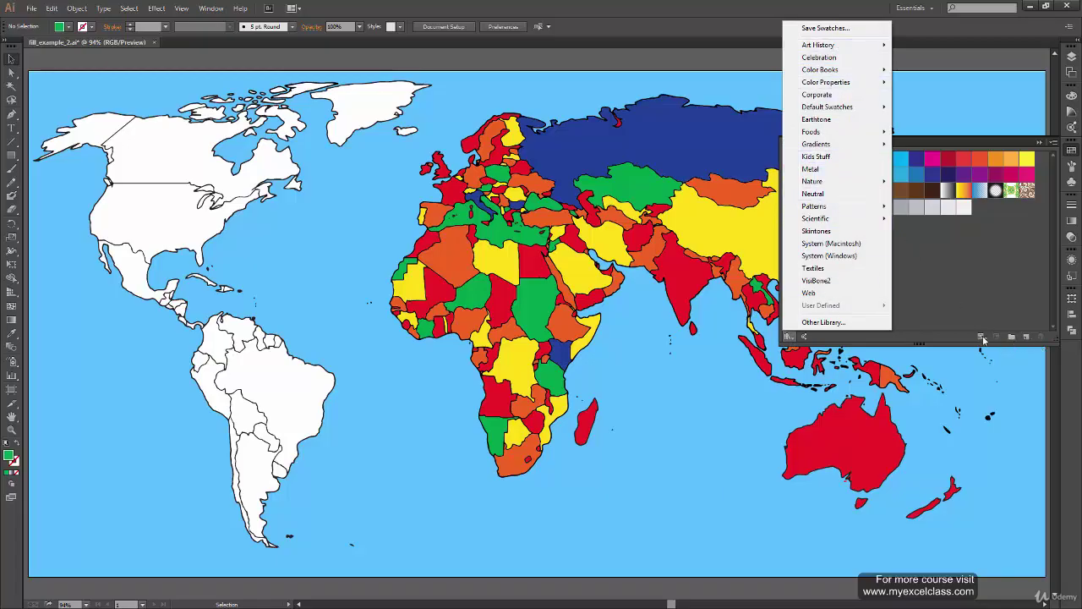
click(1053, 143)
mouse_move(964, 391)
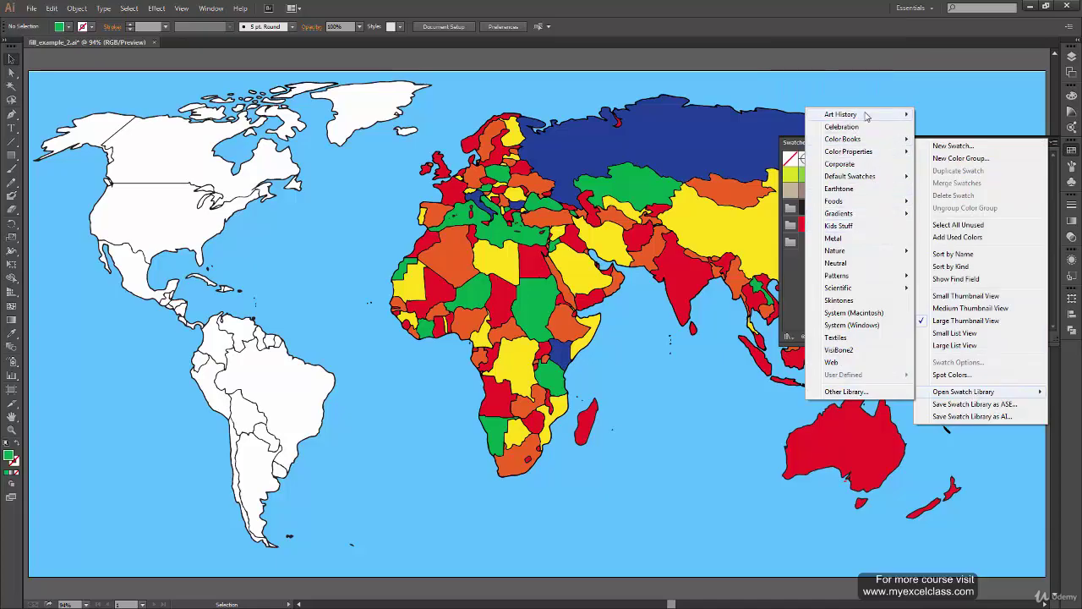
mouse_move(840, 114)
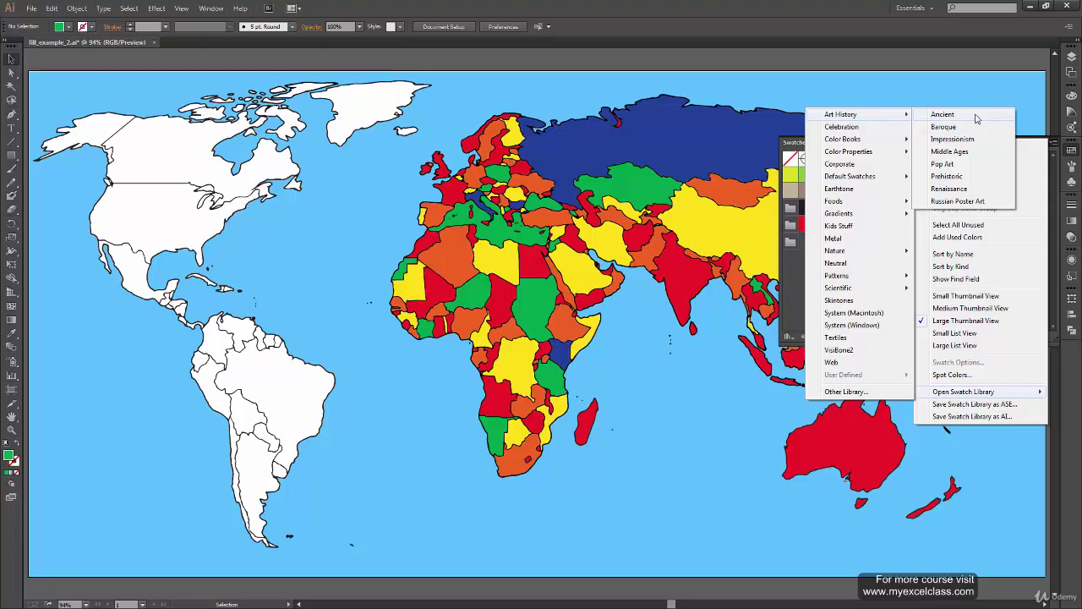
key(Escape)
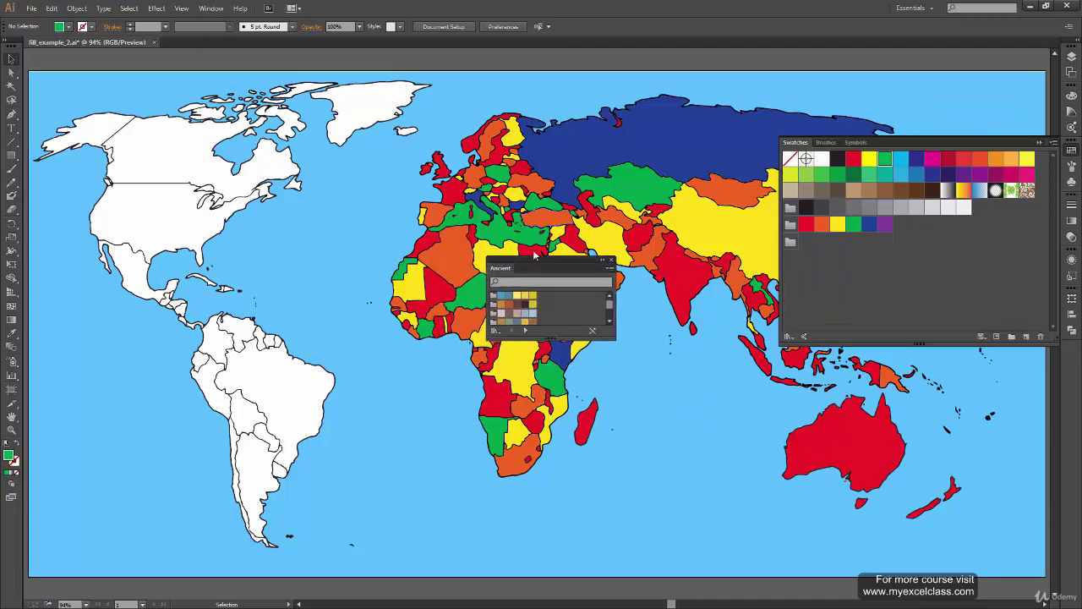
Move and enlarge the Ancient swatch library panel.
drag(524, 265, 586, 294)
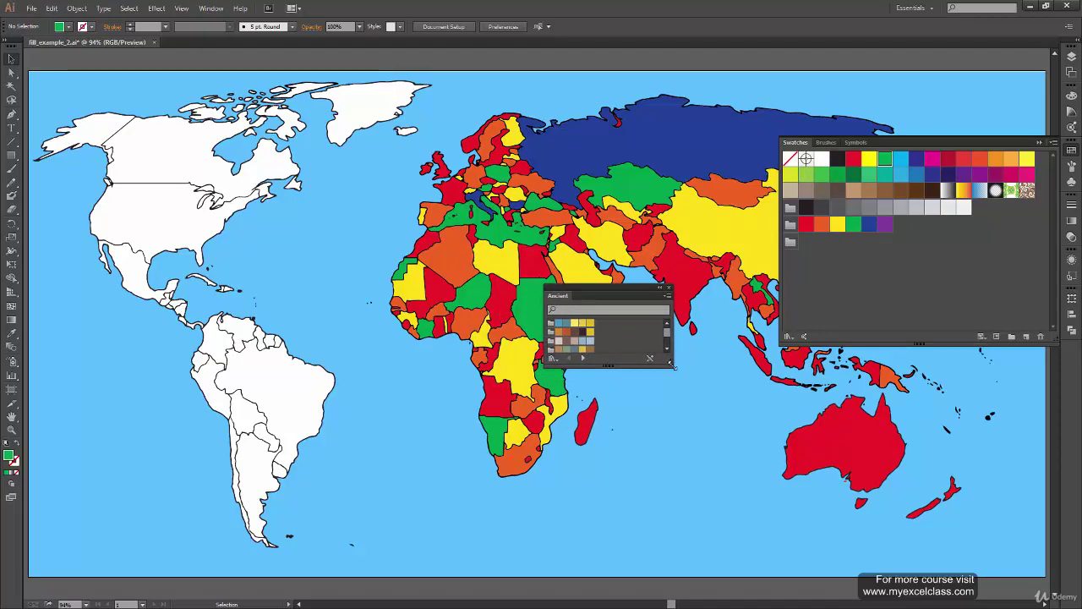
drag(673, 365, 831, 504)
drag(756, 298, 673, 226)
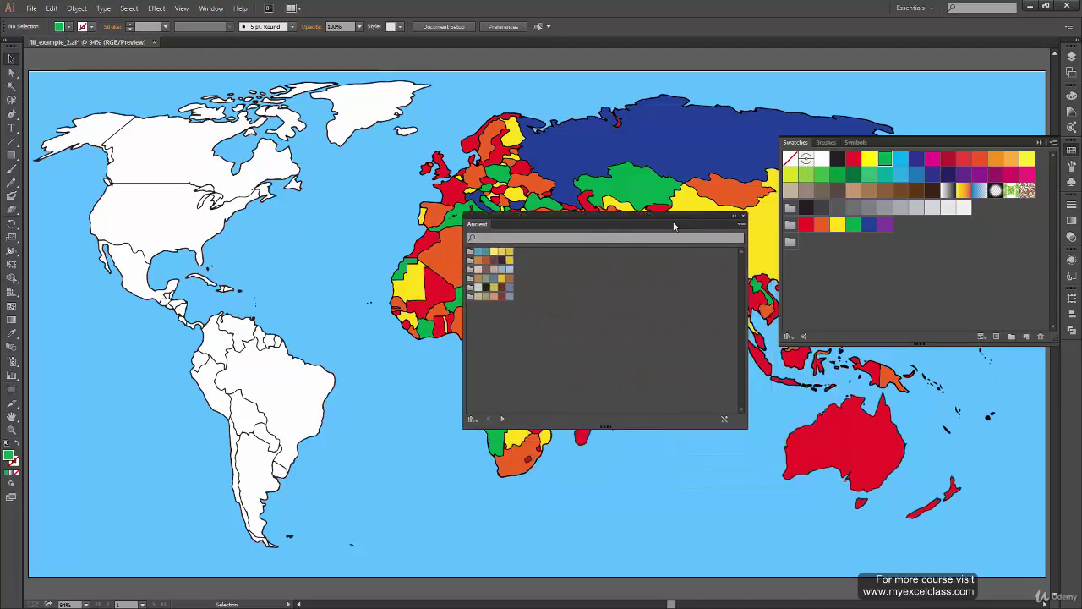
Show the Ancient swatches as large thumbnails and nudge the panel into place.
click(740, 224)
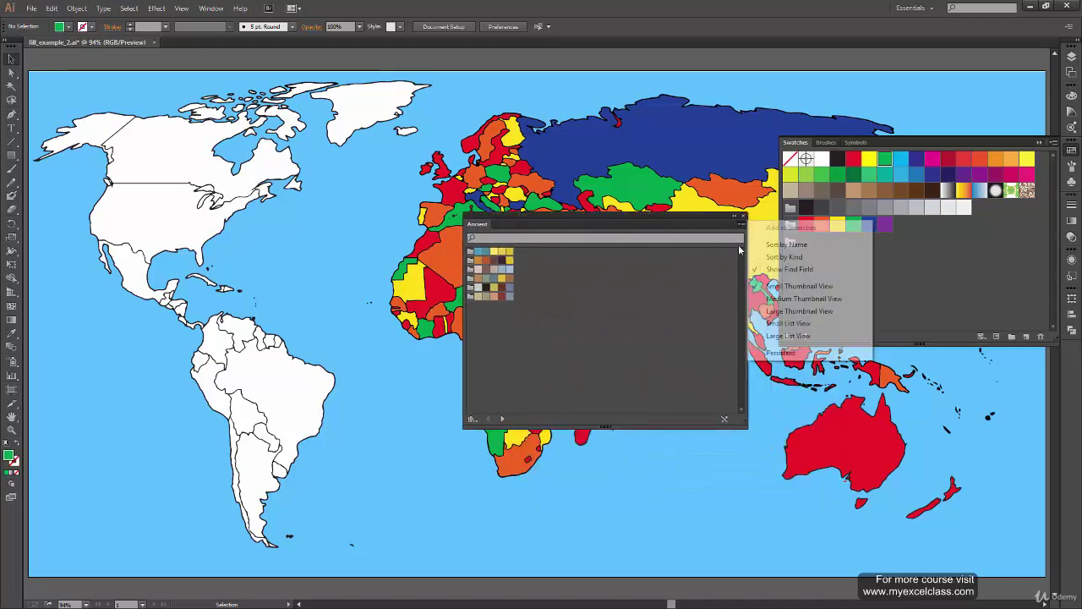
click(810, 312)
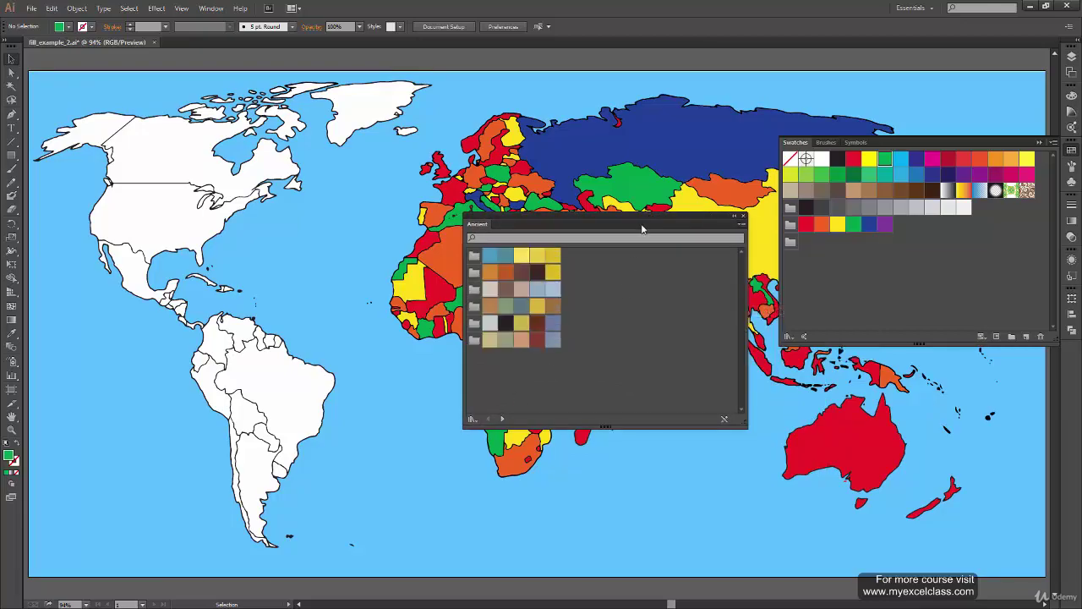
drag(648, 221, 662, 211)
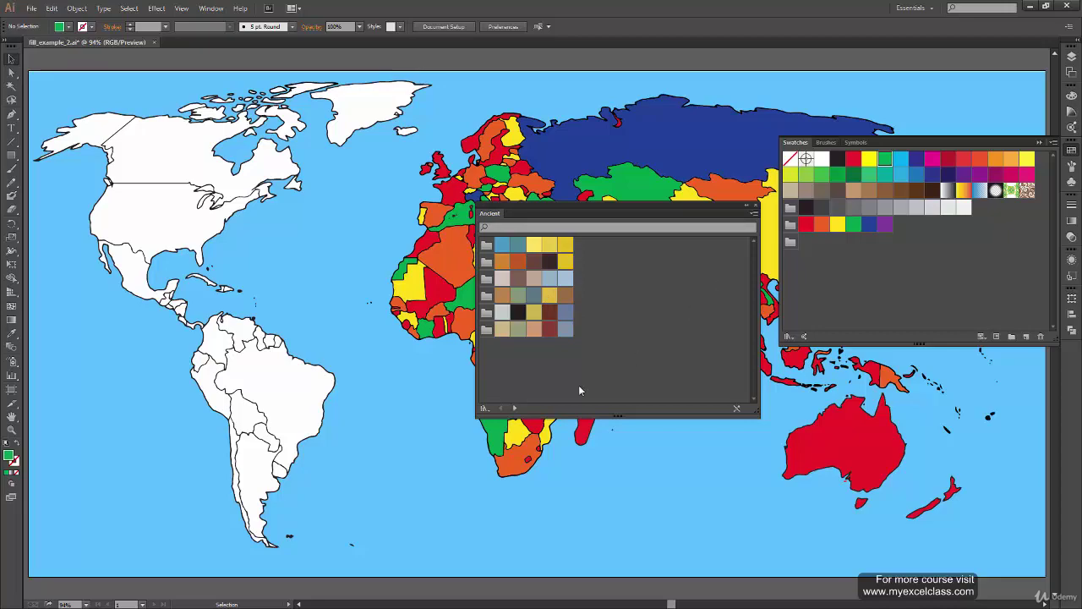
click(755, 214)
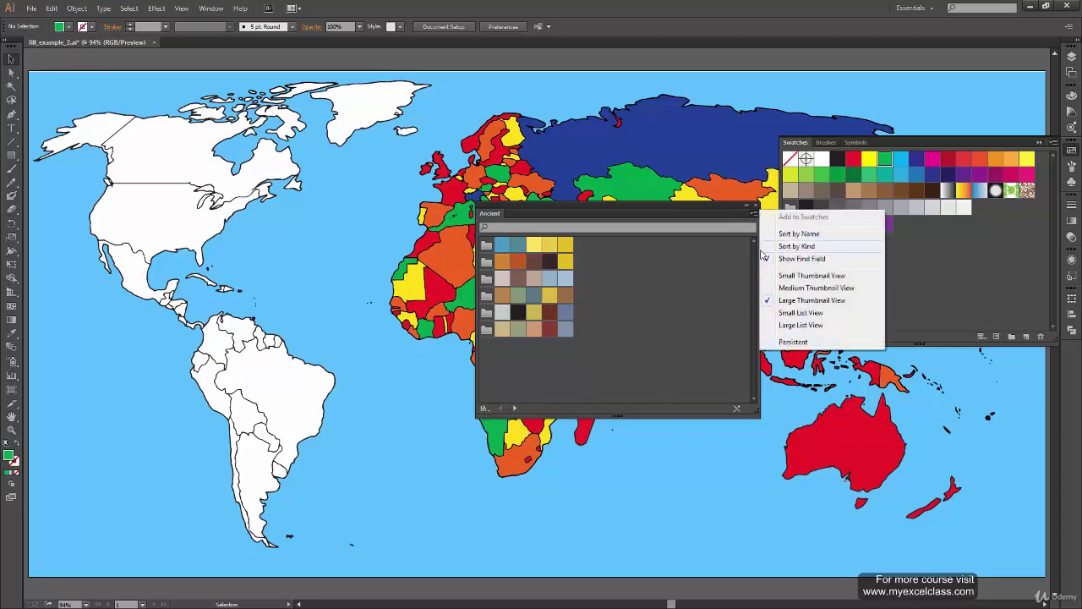
click(485, 409)
mouse_move(524, 216)
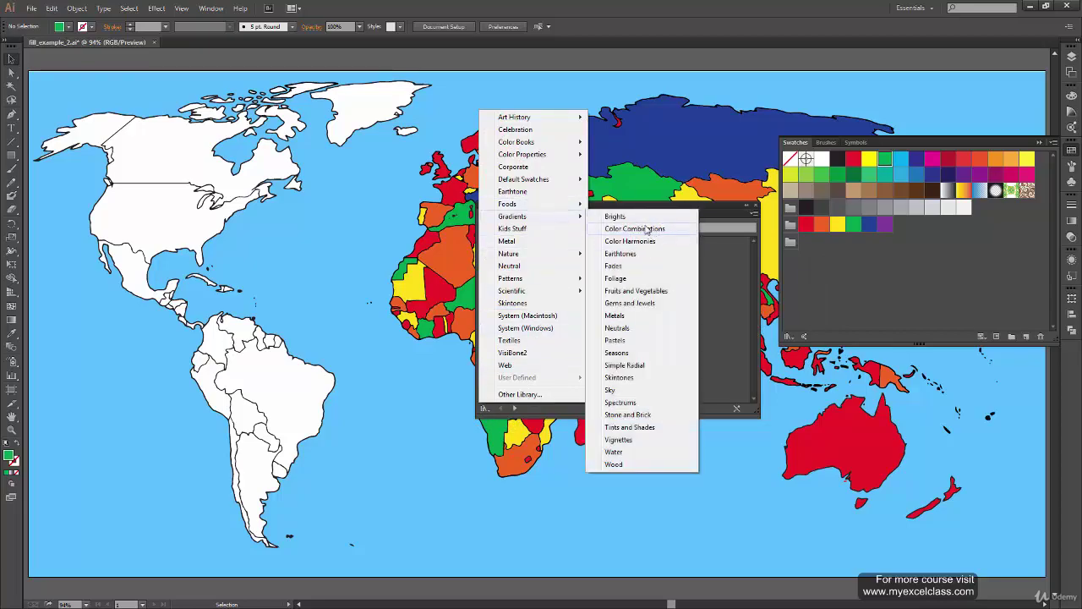
Open the Seasons gradient and Nature > Flowers libraries, showing Flowers as medium thumbnails.
click(630, 353)
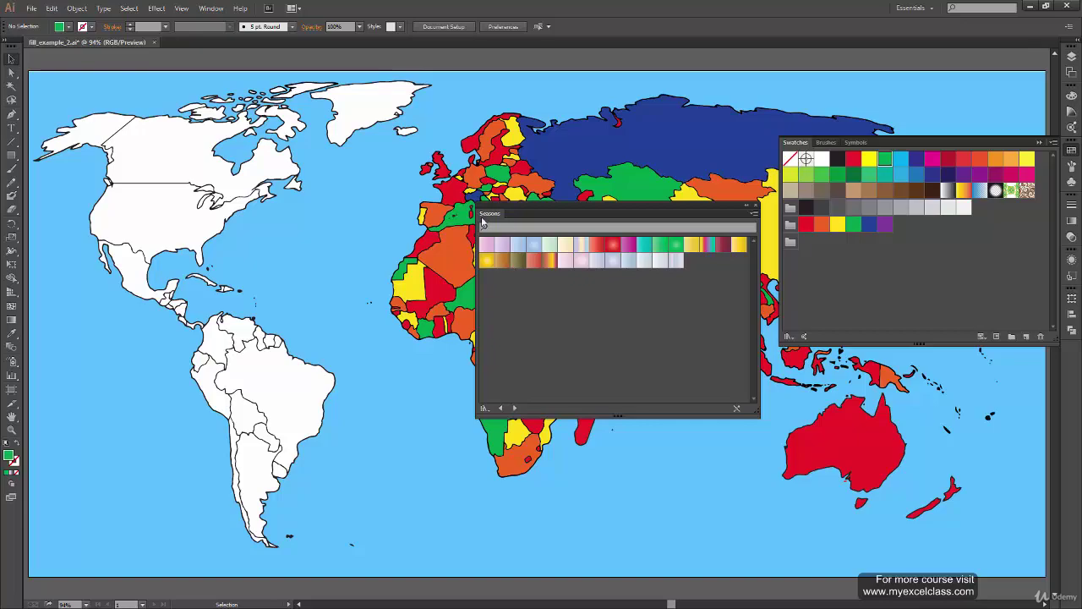
click(787, 336)
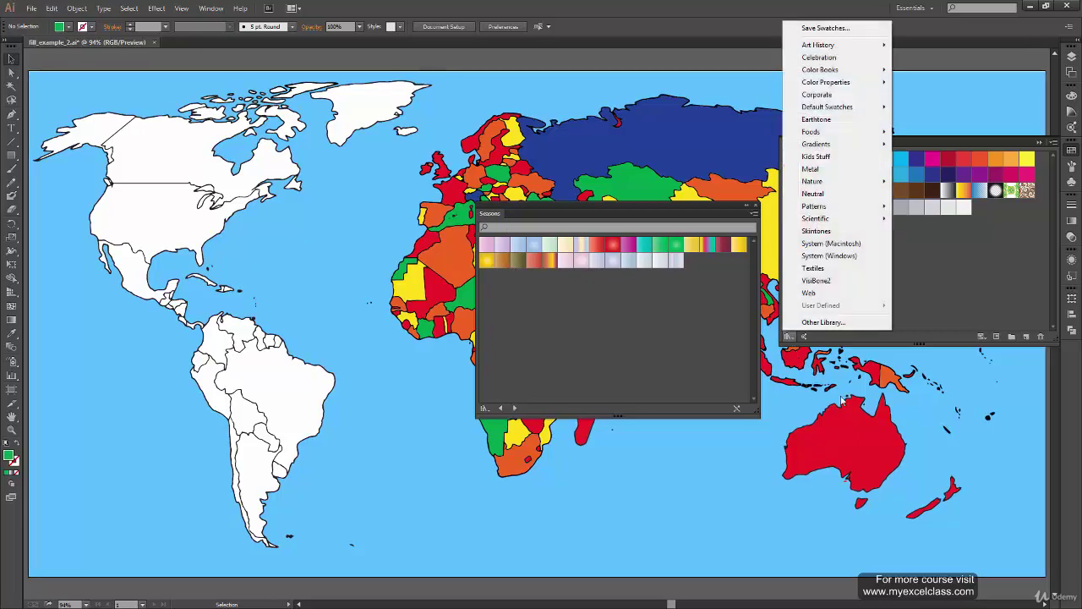
mouse_move(812, 181)
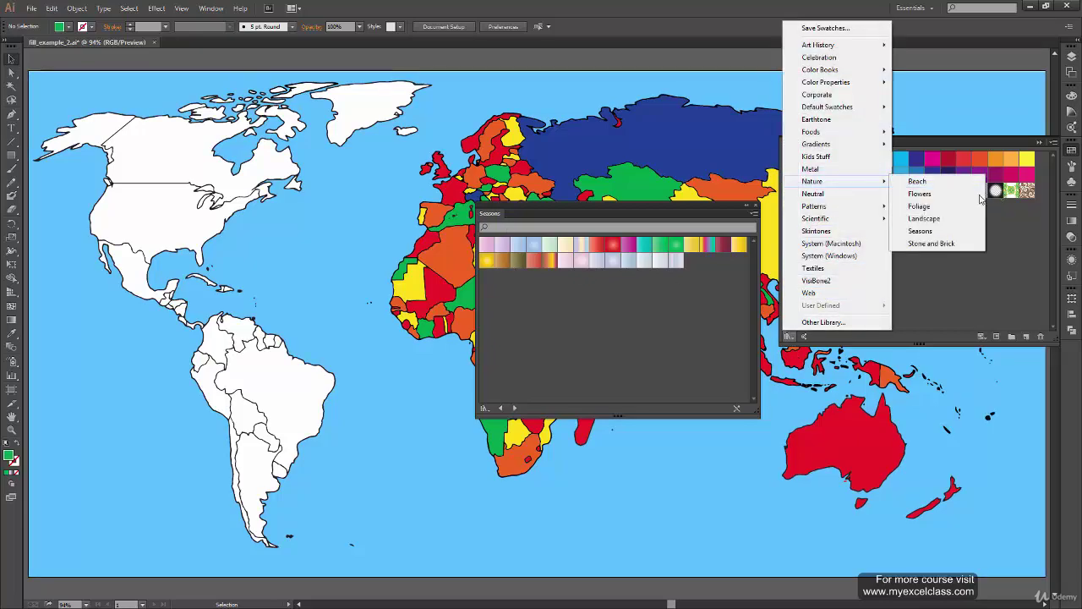
click(940, 194)
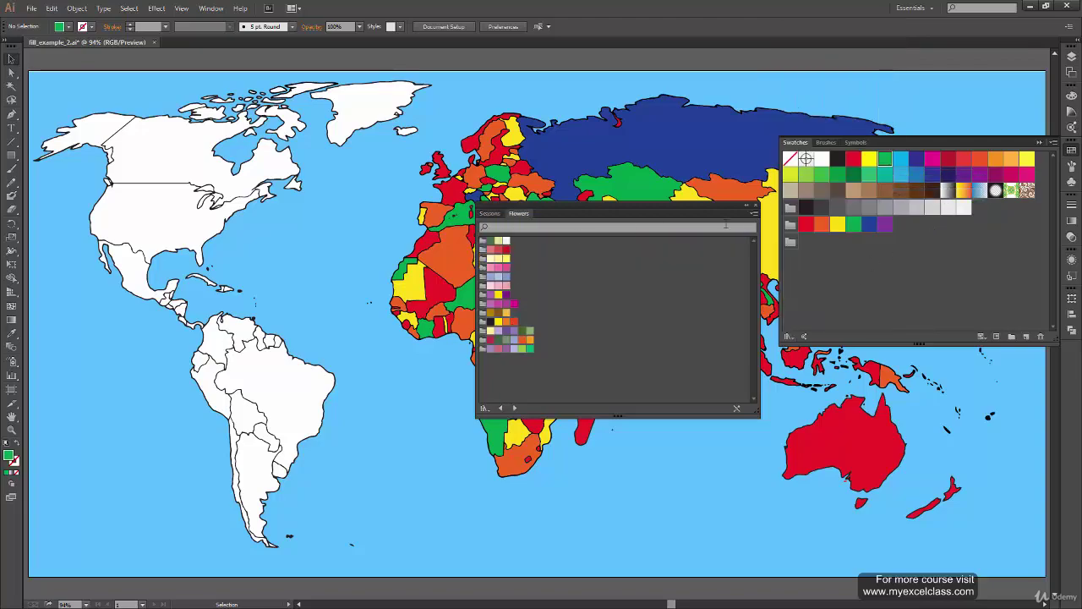
click(754, 213)
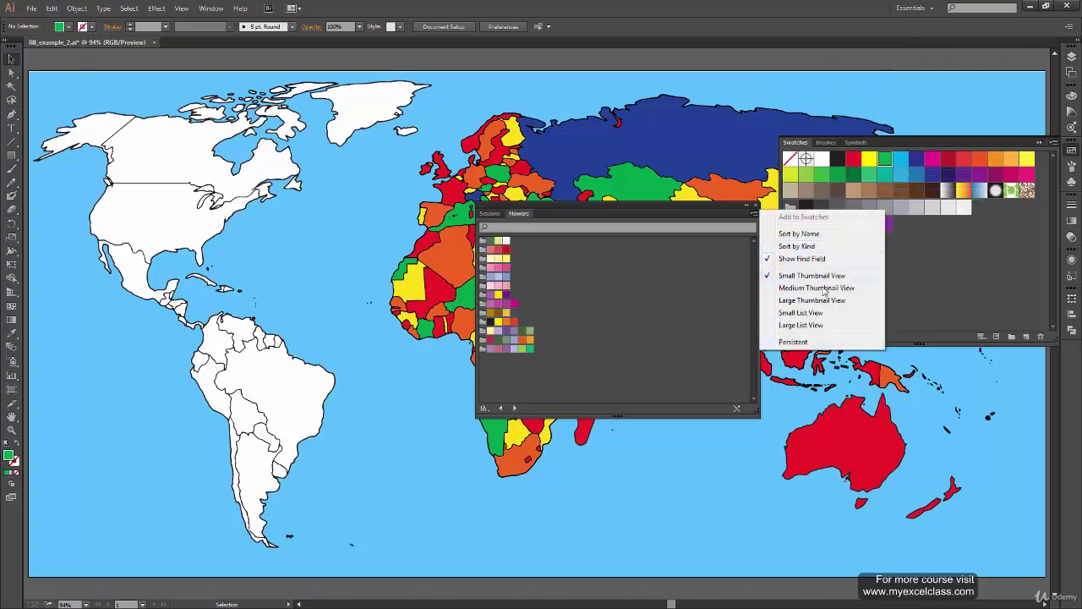
click(825, 288)
Scroll the Flowers swatches, switch to the Seasons tab and move the panel up.
drag(755, 283, 756, 328)
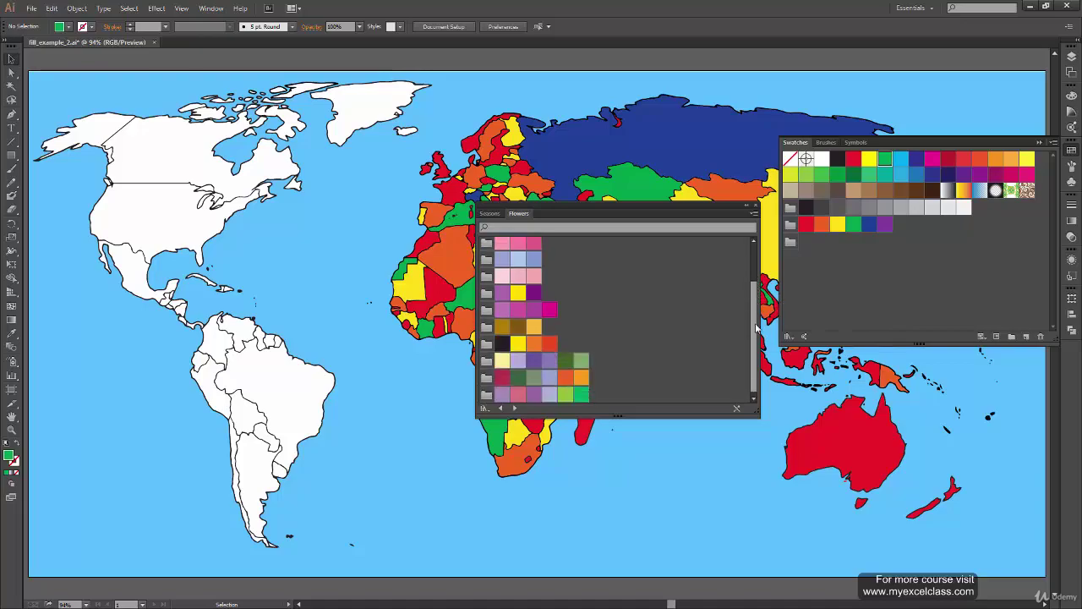
scroll(571, 293, up, 3)
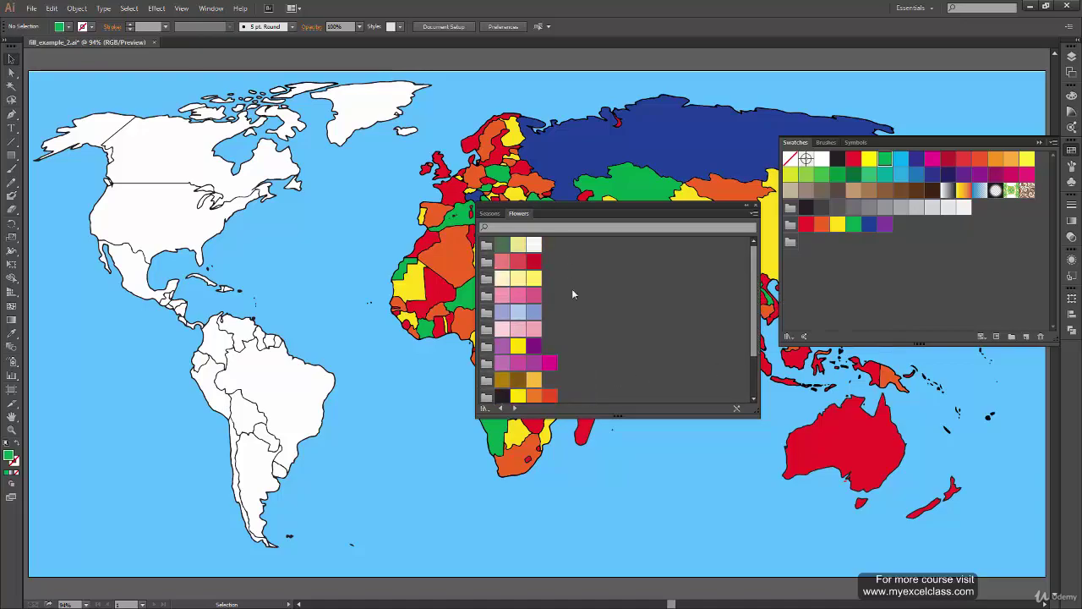
drag(755, 295, 756, 332)
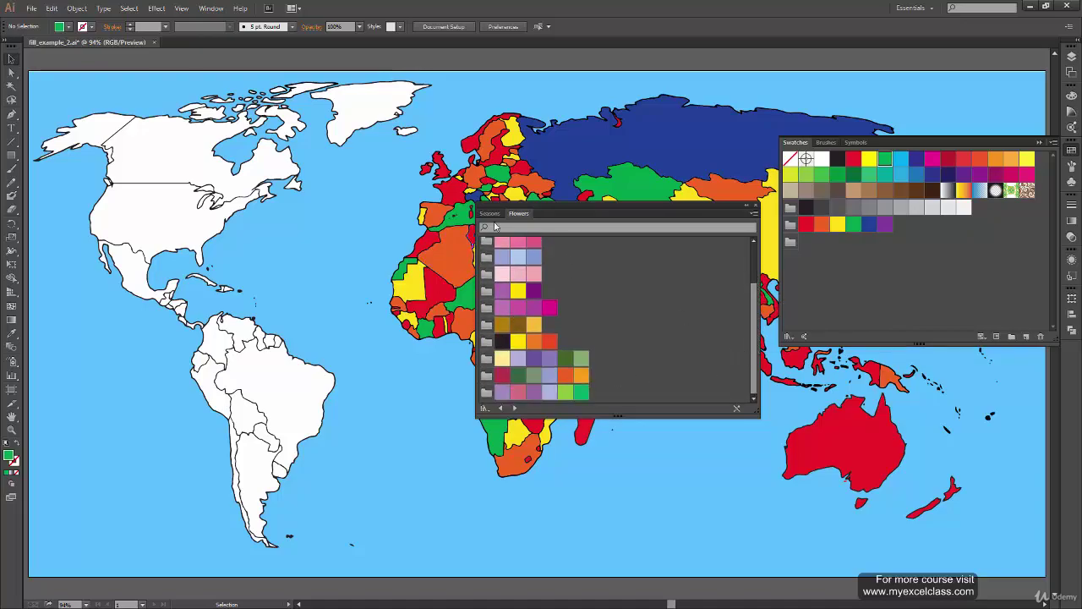
click(489, 213)
click(490, 213)
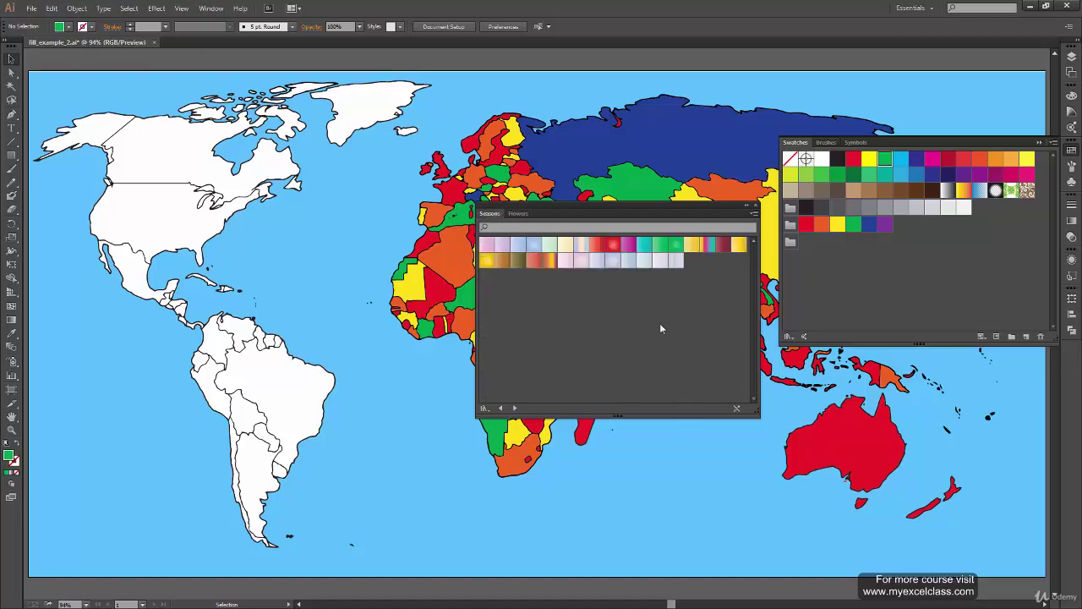
drag(637, 208, 623, 149)
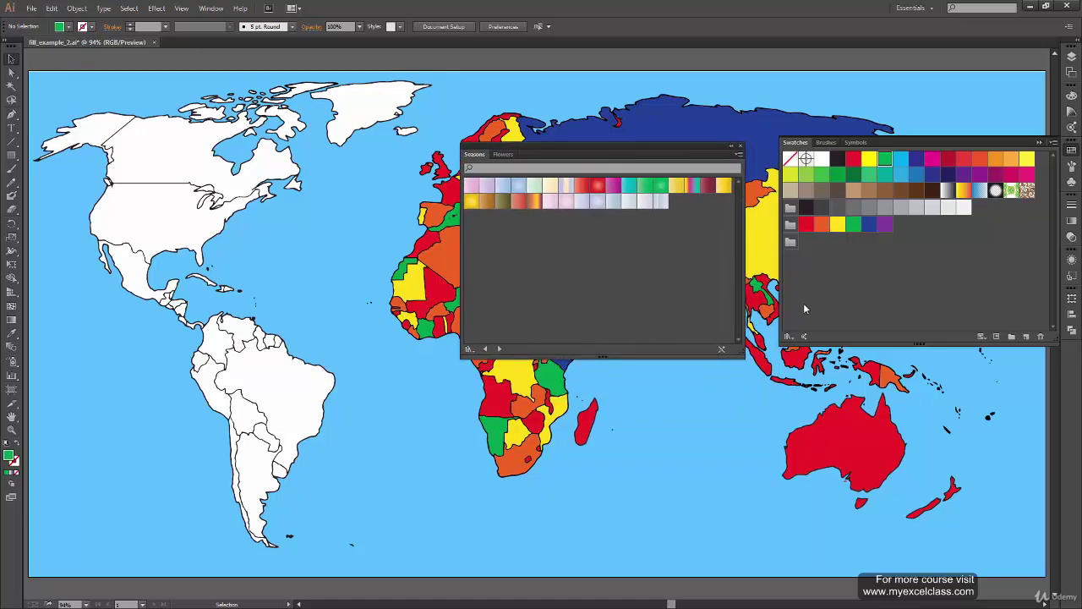
Open the Basic RGB library in Large Thumbnail View.
click(789, 336)
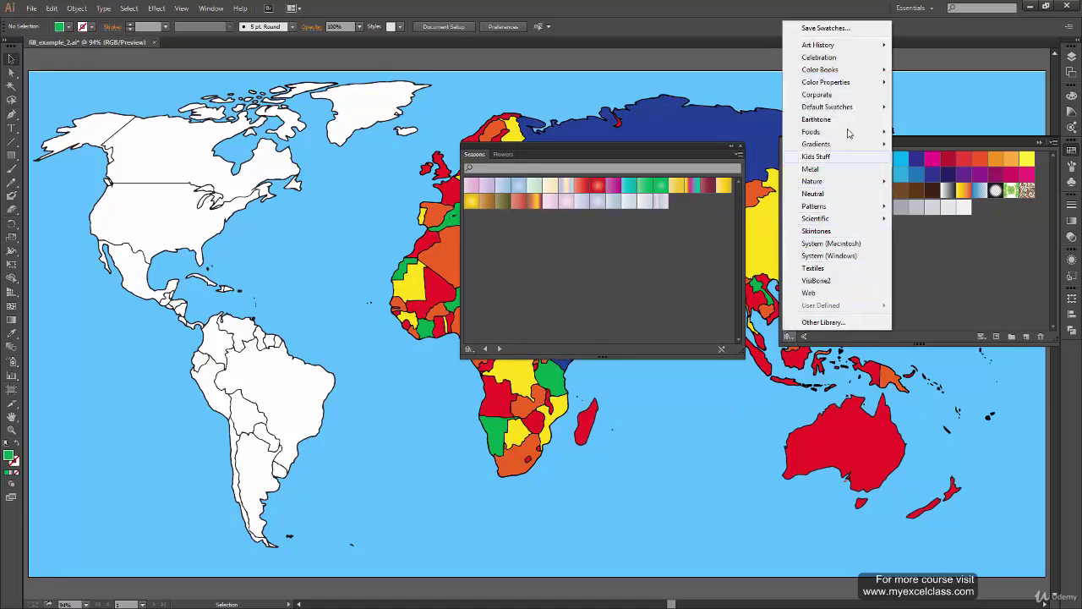
mouse_move(827, 107)
click(940, 110)
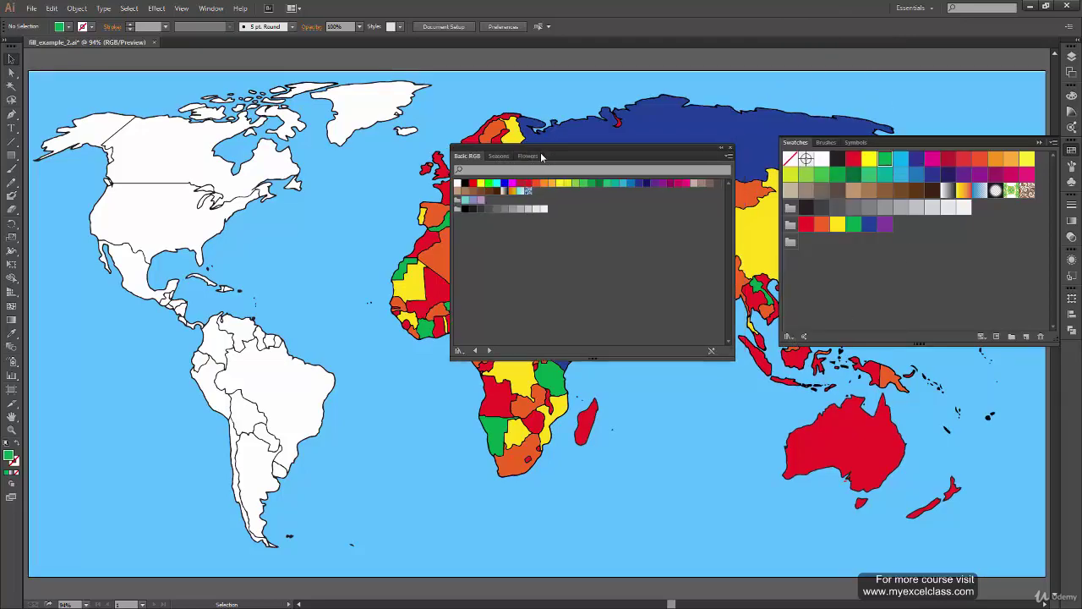
click(720, 157)
click(752, 245)
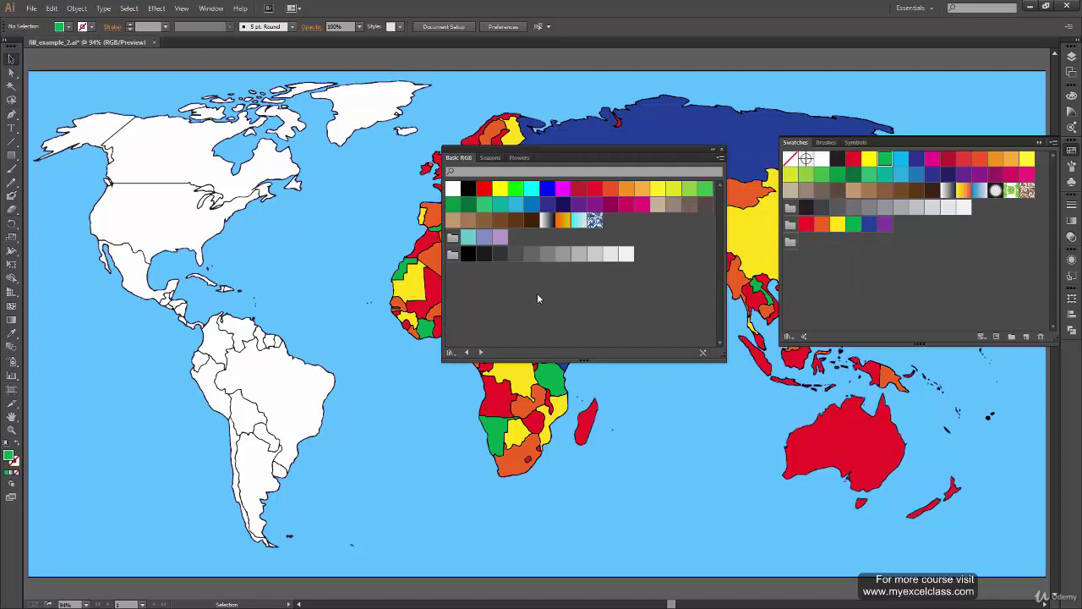
Load the VisiBone2 and Corporate libraries, showing Corporate as large thumbnails.
click(450, 352)
click(478, 297)
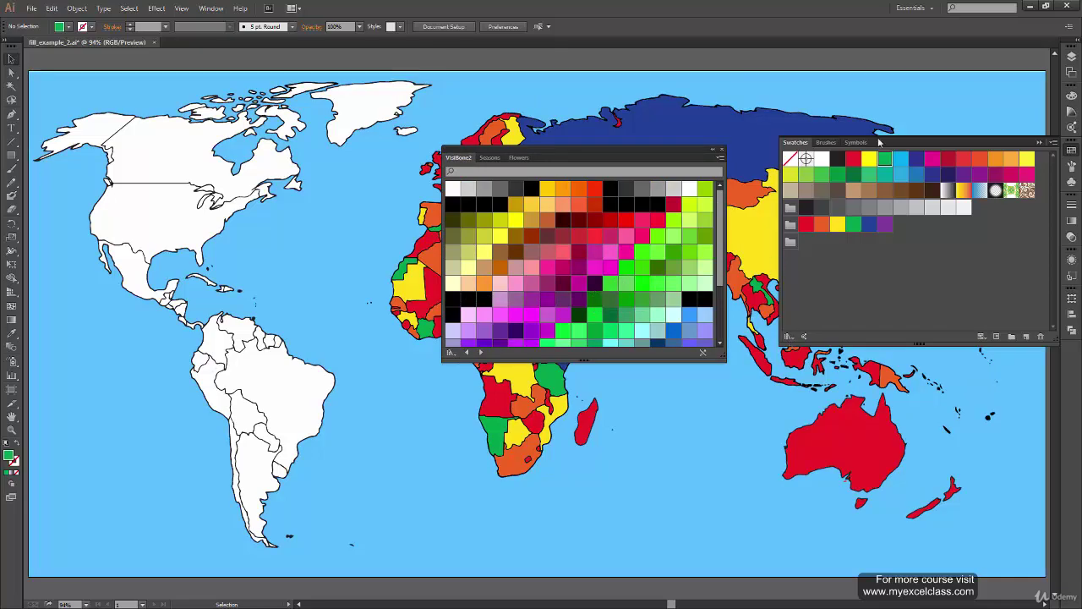
click(787, 336)
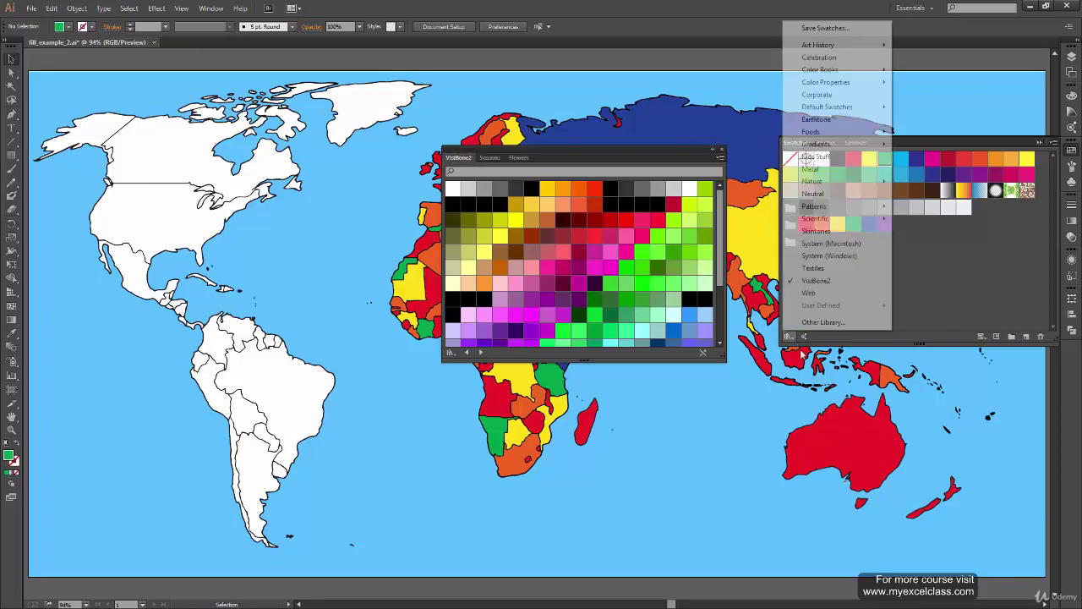
click(851, 95)
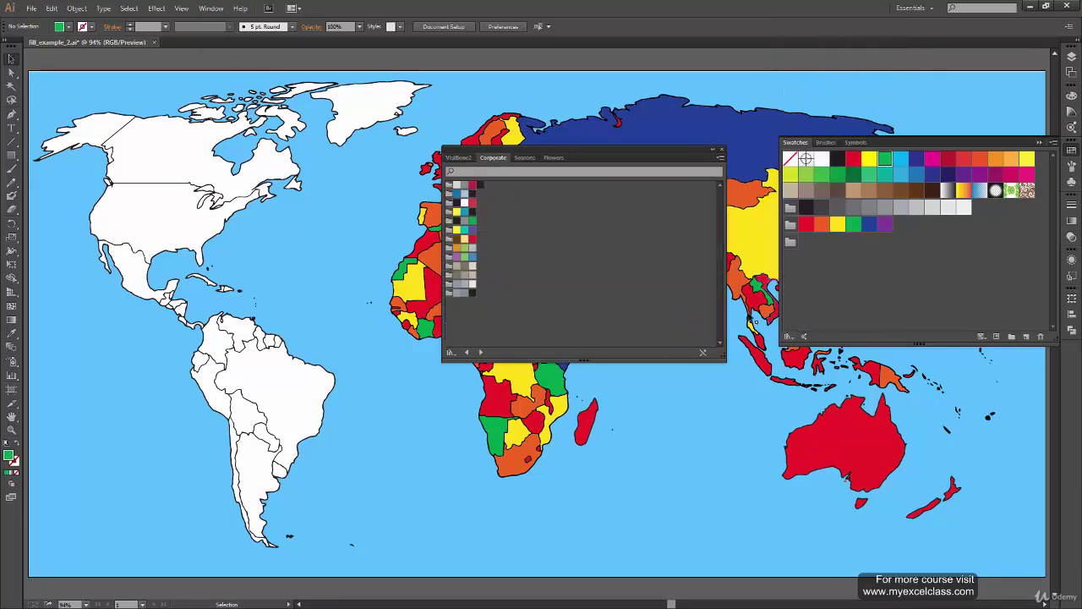
click(720, 157)
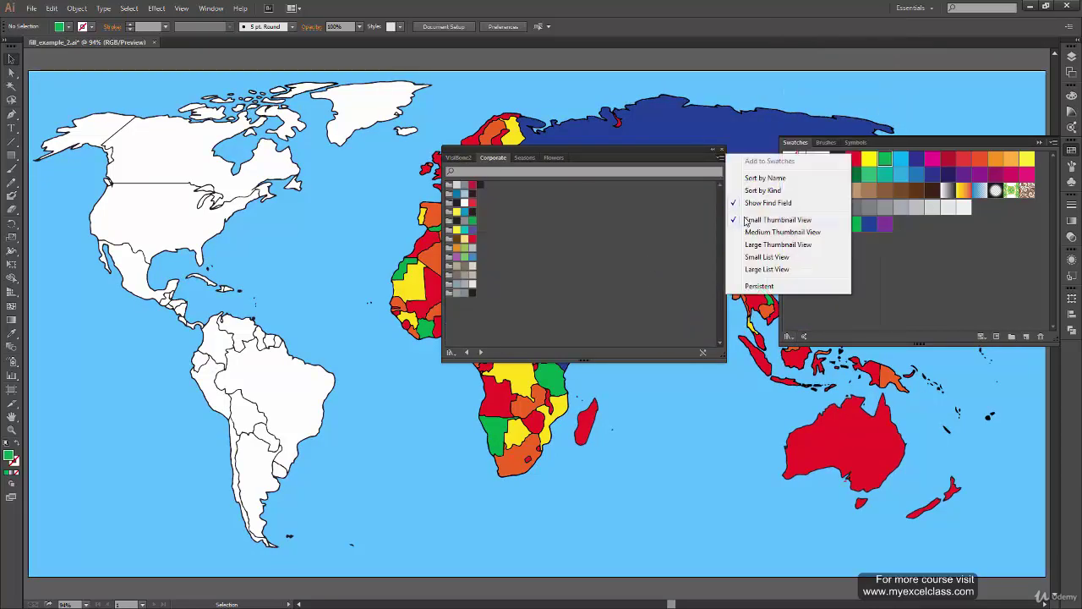
click(782, 245)
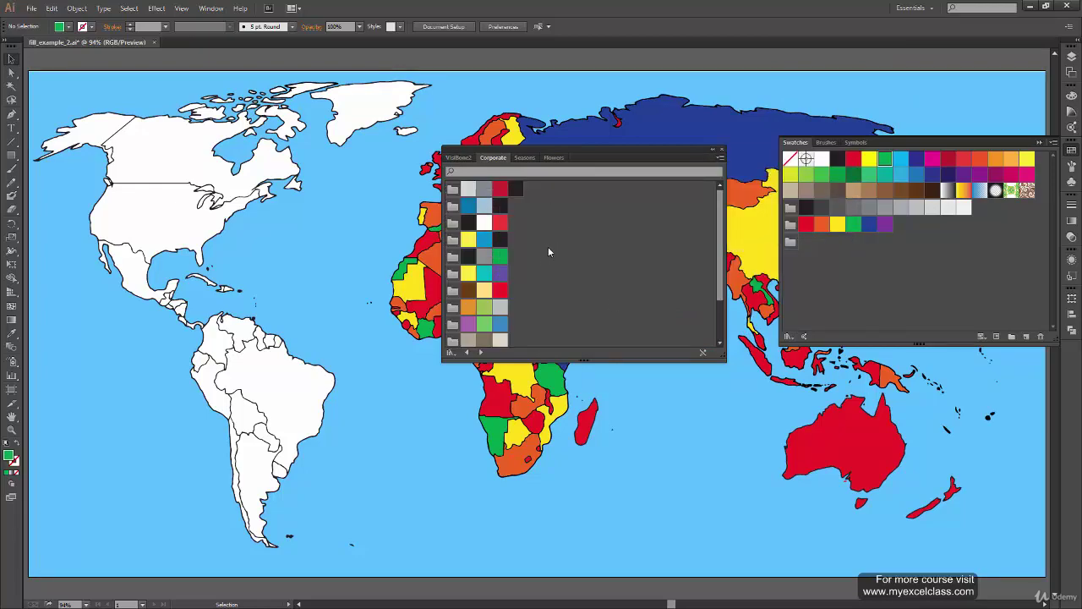
Tear off and close the Corporate and Flowers library tabs.
click(451, 353)
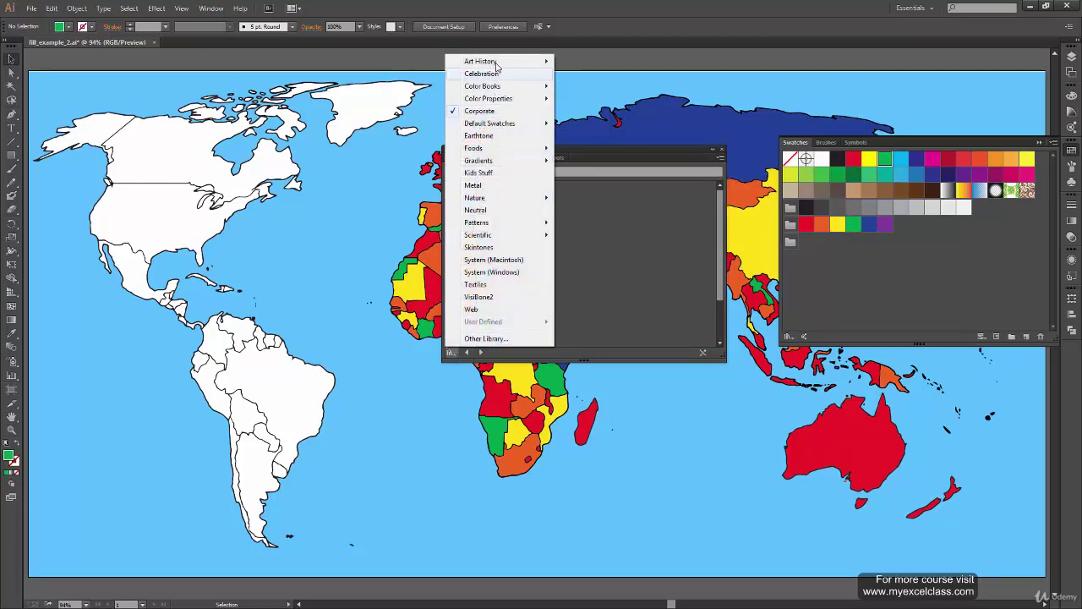
click(509, 362)
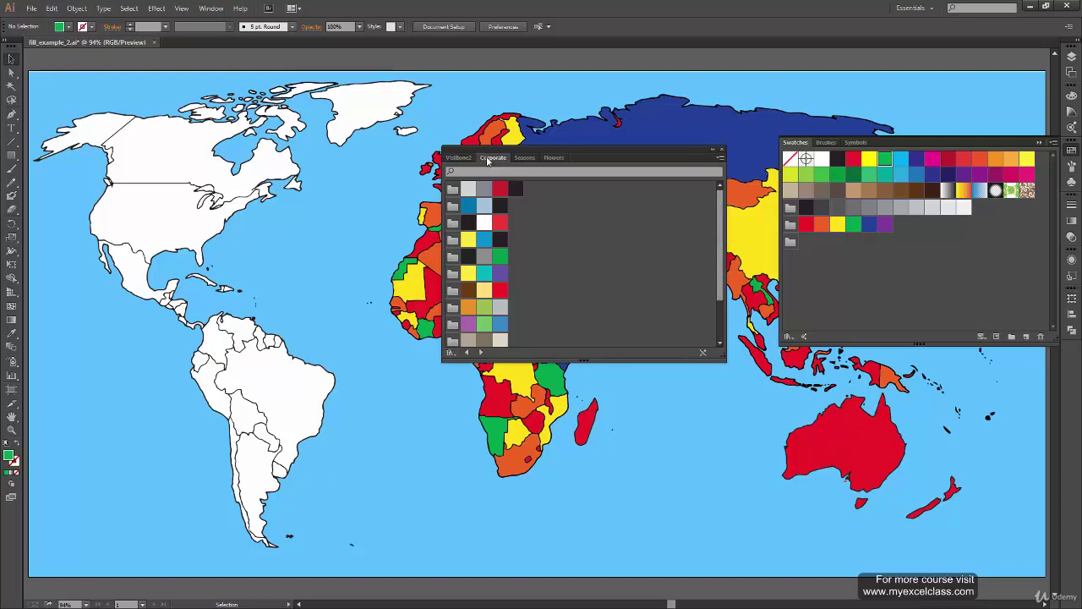
mouse_move(491, 158)
mouse_down()
mouse_move(412, 233)
mouse_move(254, 258)
mouse_up()
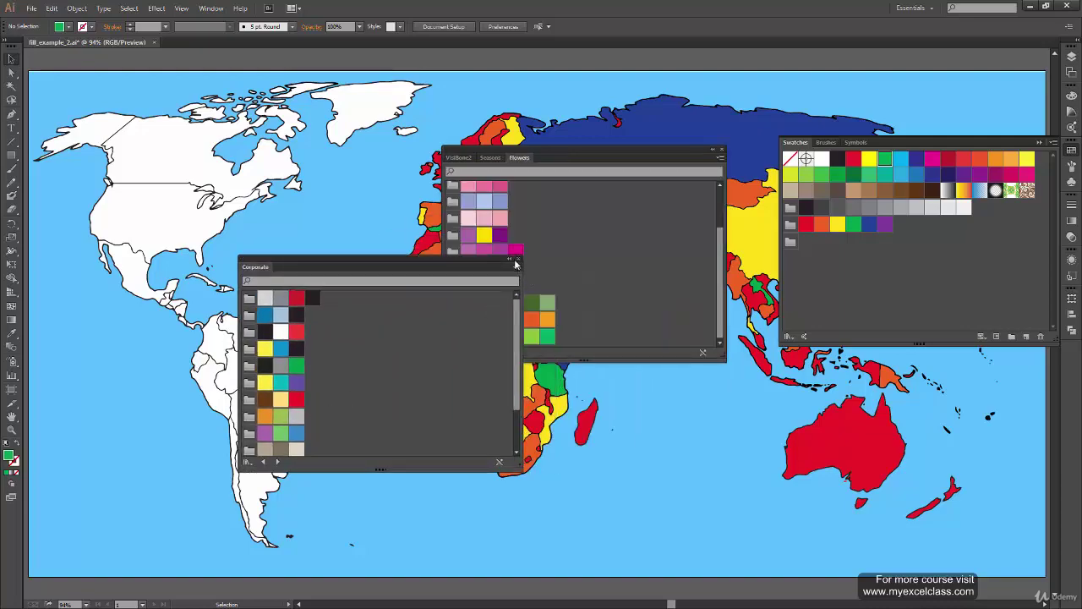
click(514, 256)
drag(517, 162, 203, 286)
click(456, 281)
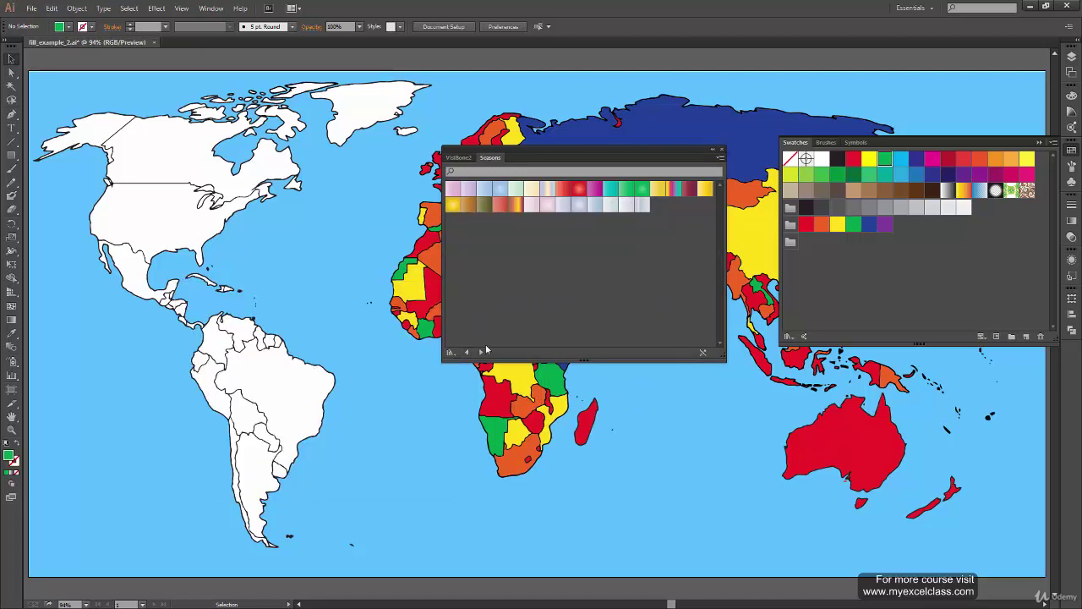
click(451, 351)
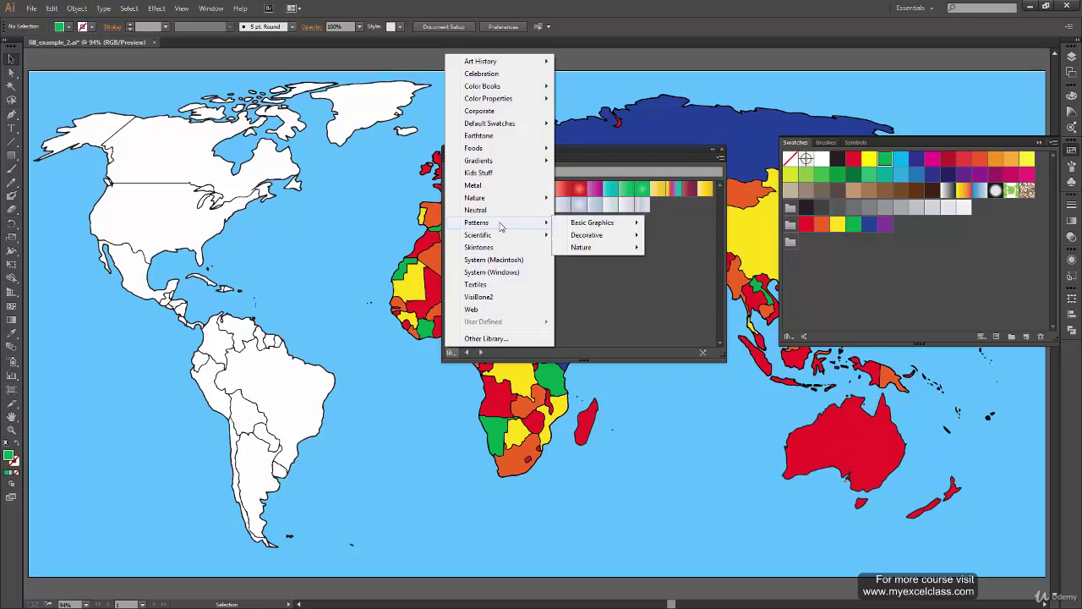
mouse_move(477, 222)
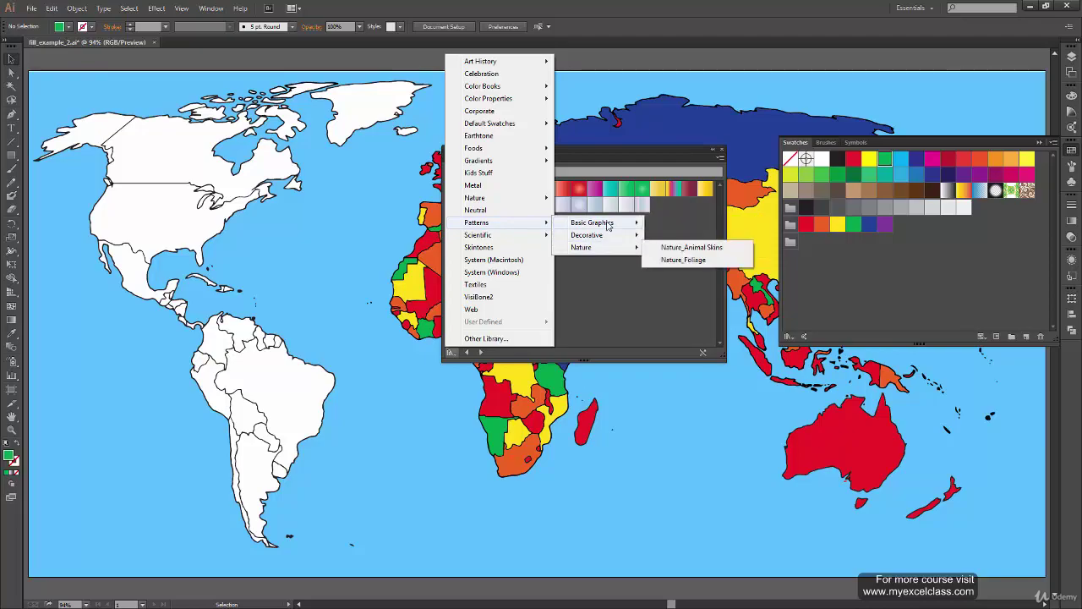
Open Nature_Animal Skins and fill the ocean with the peacock pattern inside the map group.
click(708, 247)
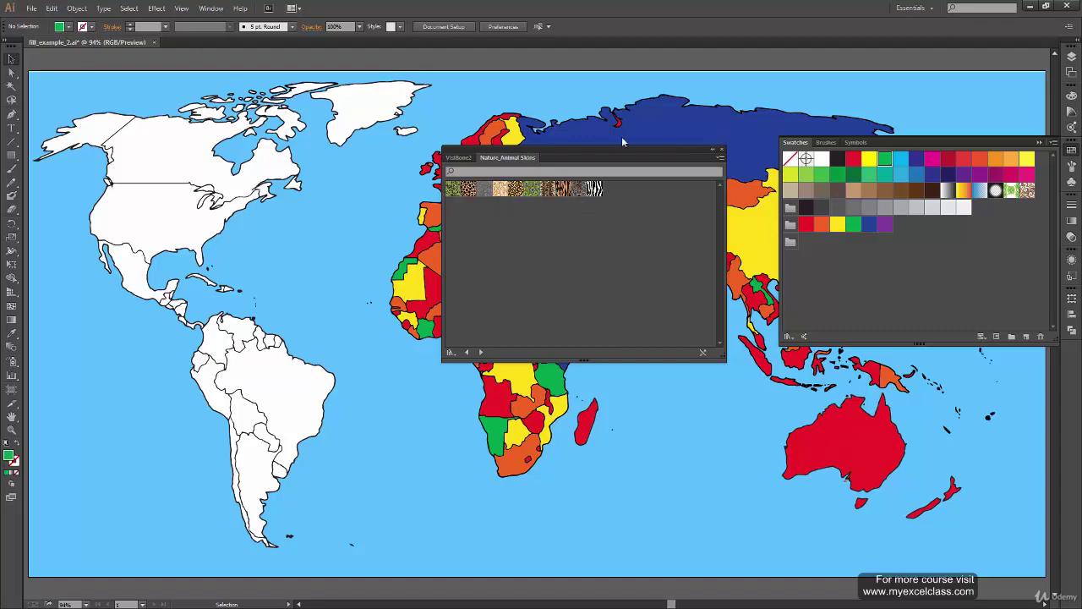
double_click(543, 94)
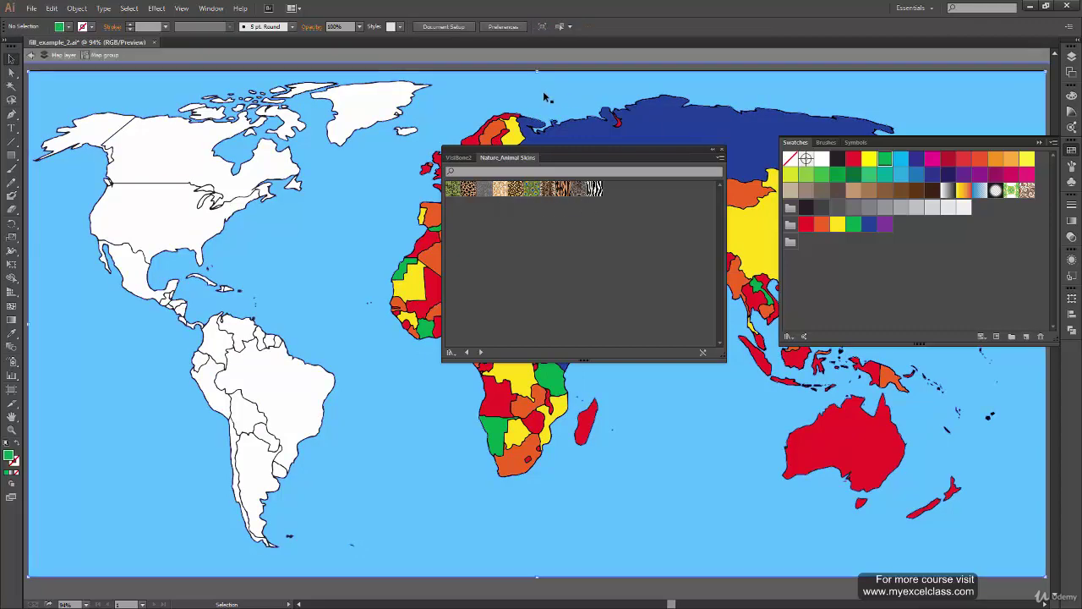
click(348, 493)
click(531, 189)
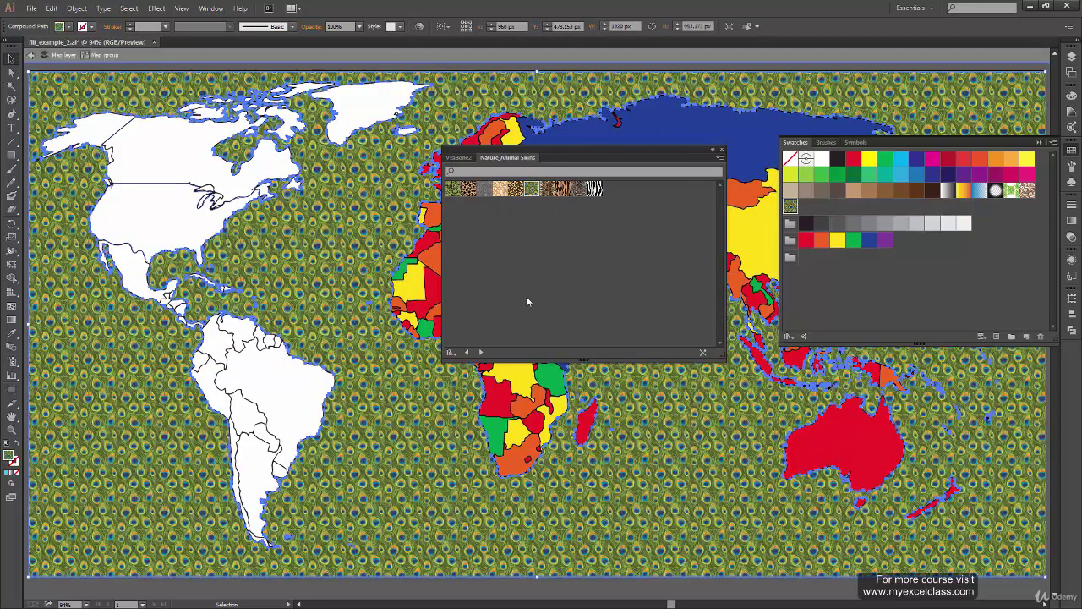
Undo the peacock fill to restore the light-blue ocean and exit isolation mode.
click(581, 66)
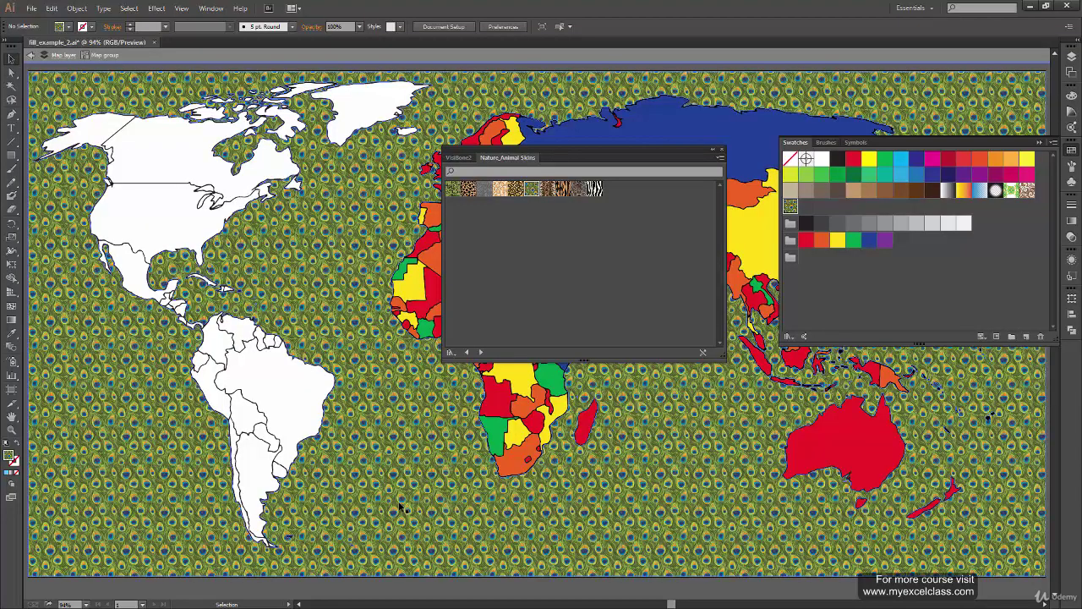
key(ctrl+z)
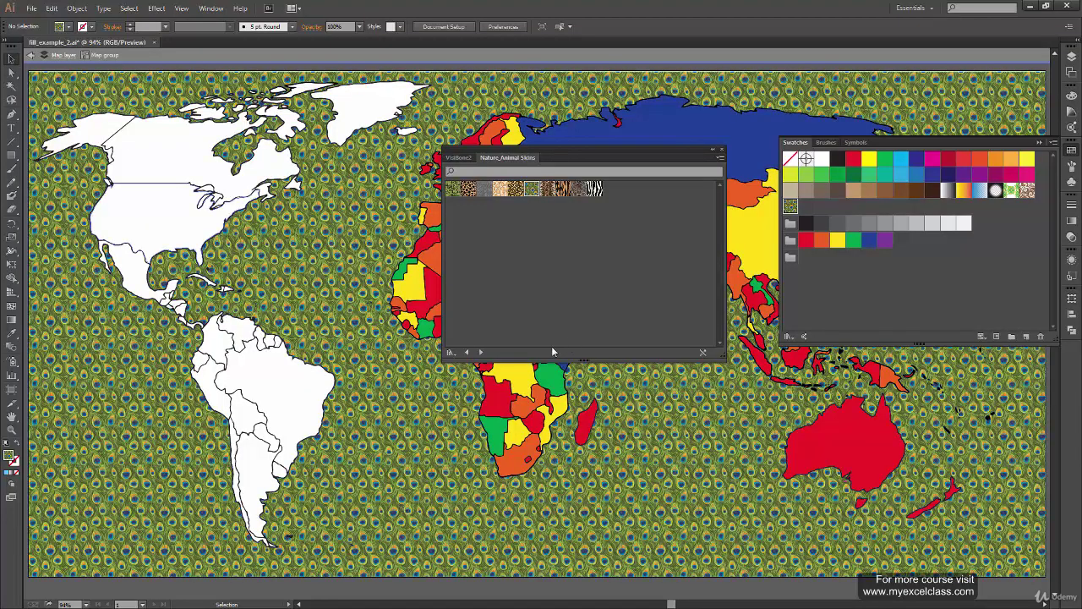
key(ctrl+z)
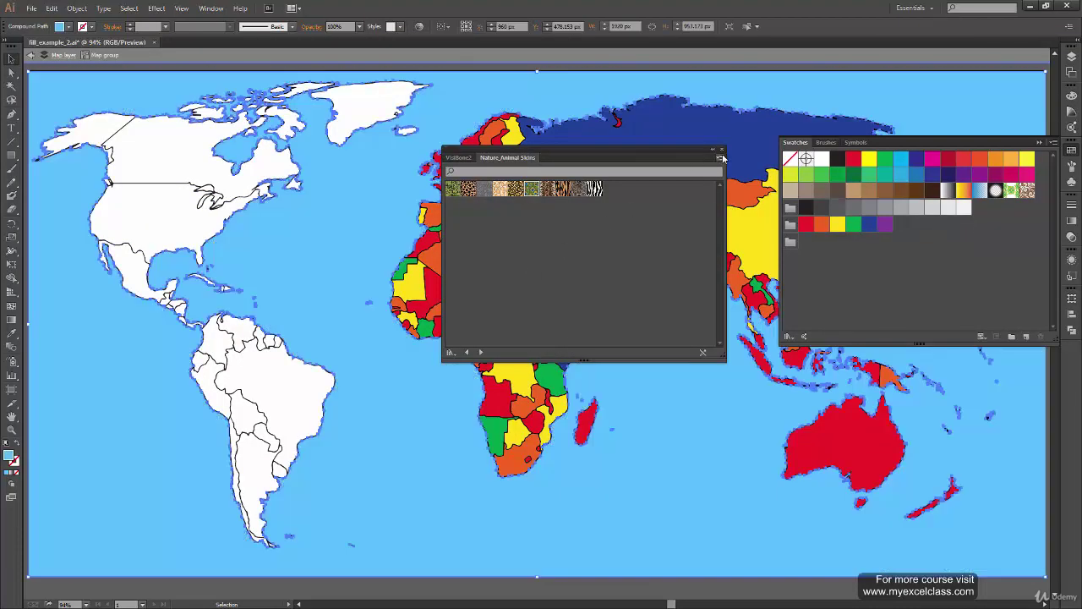
click(488, 57)
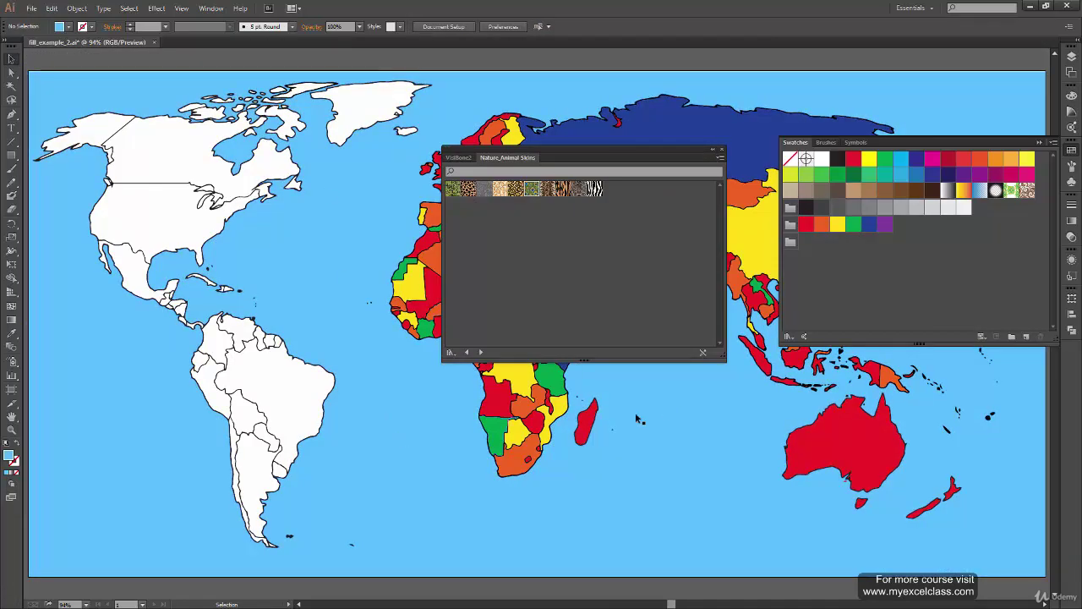
Close the Nature_Animal Skins library, shrink the Swatches panel, and remove the empty swatch group.
click(723, 150)
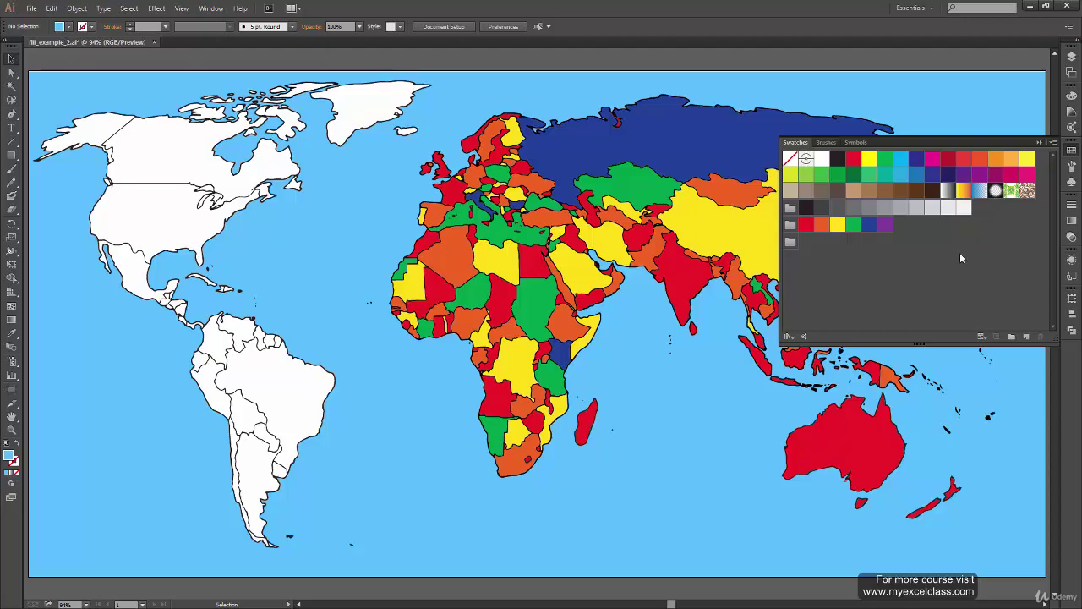
drag(782, 345, 887, 315)
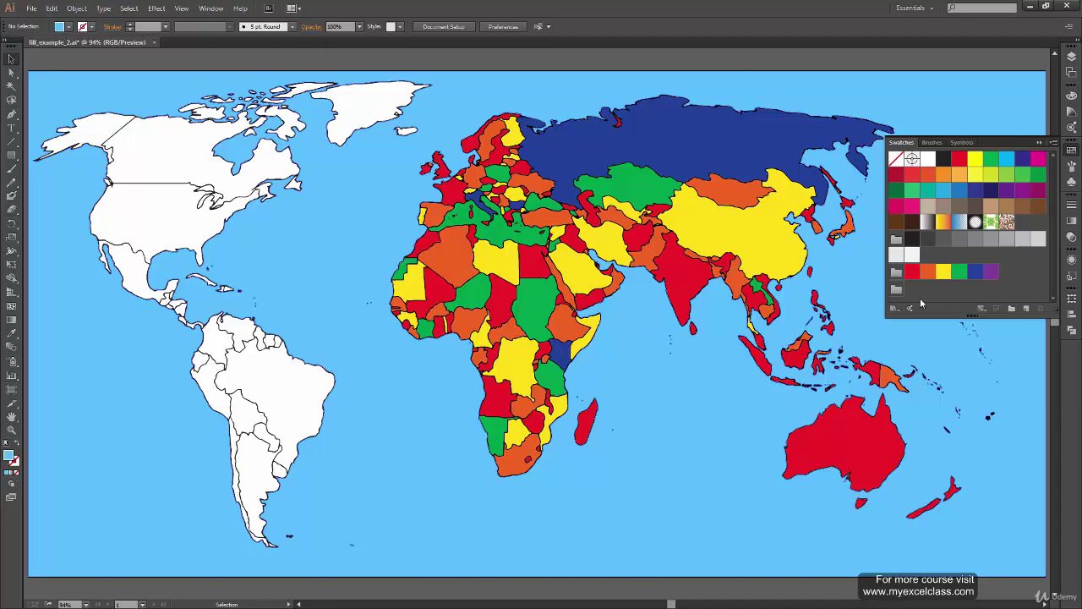
key(ctrl+z)
Enter the map group and zoom to 300% with Brazil centred in view.
double_click(300, 397)
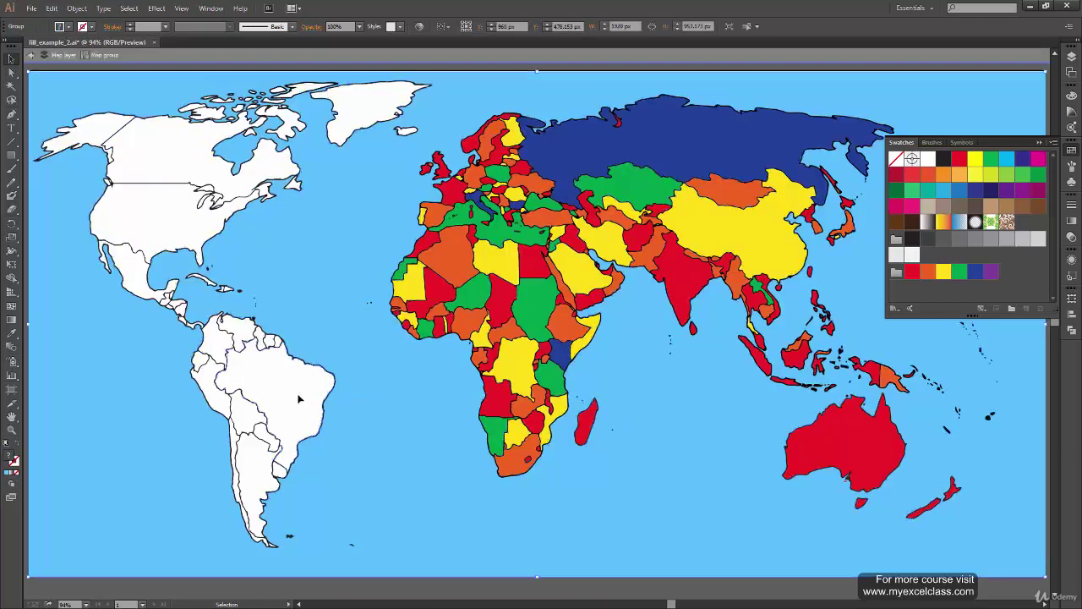
key(ctrl+plus)
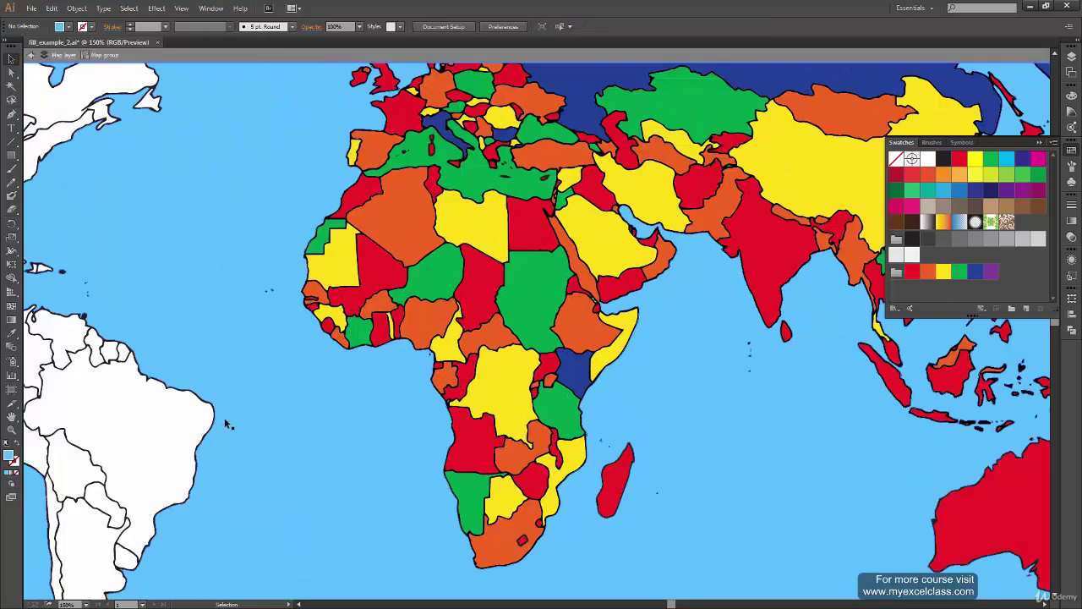
drag(224, 417, 513, 391)
key(ctrl+plus)
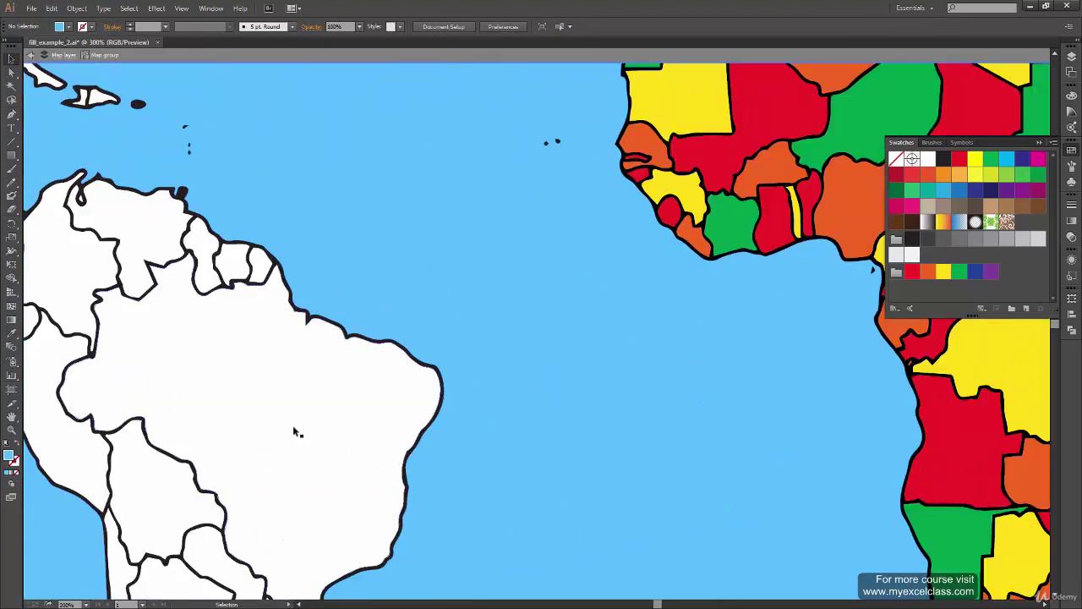
key(ctrl+plus)
drag(412, 411, 573, 325)
Select Brazil and restore it to its original position after an accidental move.
click(527, 349)
scroll(586, 375, down, 2)
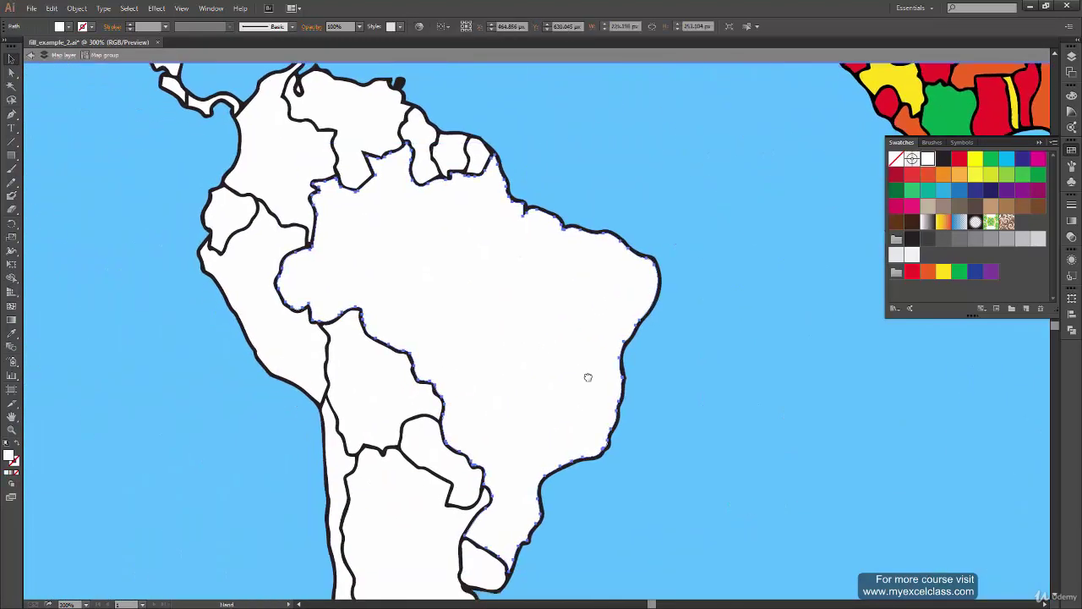
scroll(573, 375, down, 3)
mouse_move(573, 374)
mouse_down()
mouse_move(575, 399)
mouse_move(782, 341)
mouse_move(583, 380)
mouse_up()
key(ctrl+z)
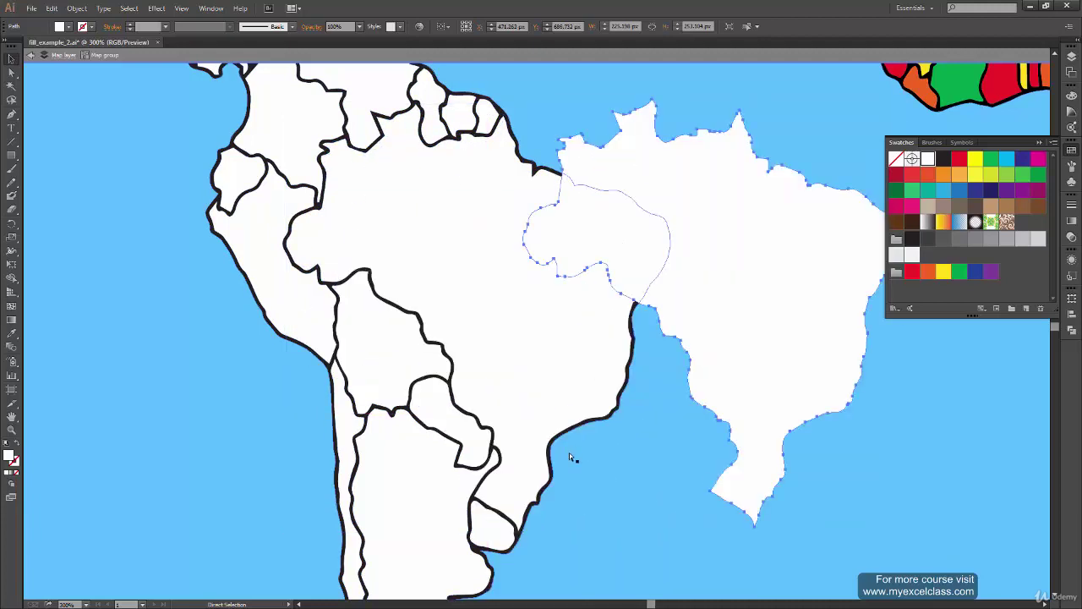
key(ctrl+shift+z)
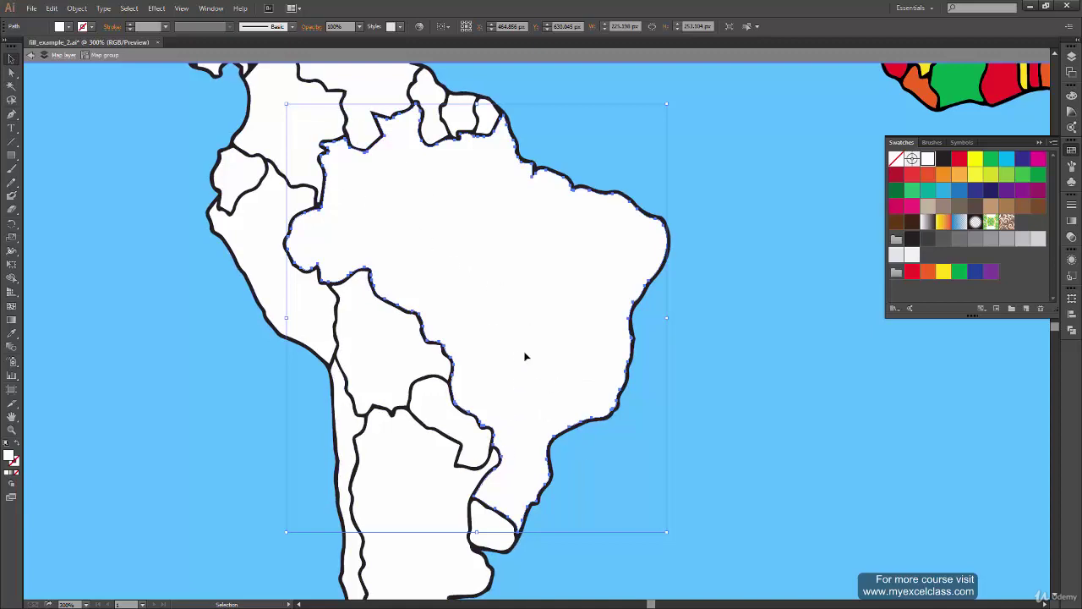
Try red and the blue-white gradient fills on Brazil, then undo back to white.
click(959, 158)
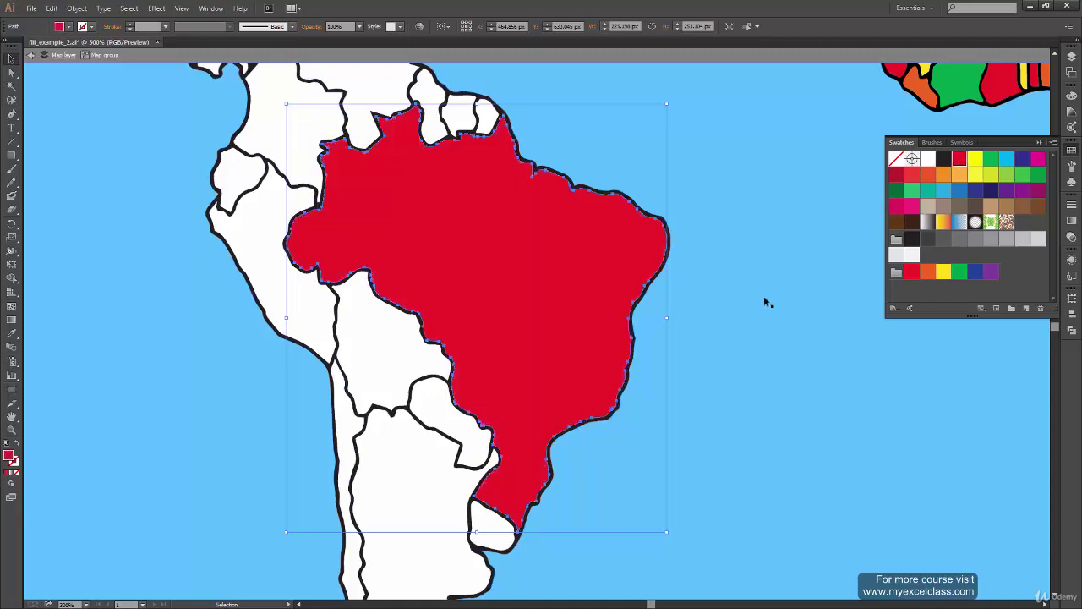
key(a)
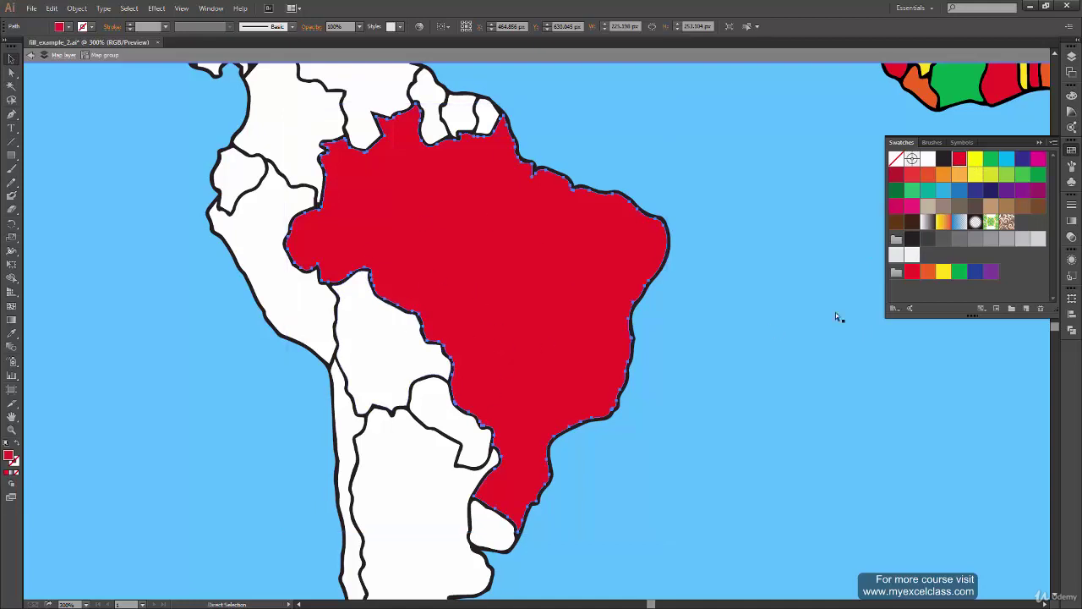
click(958, 221)
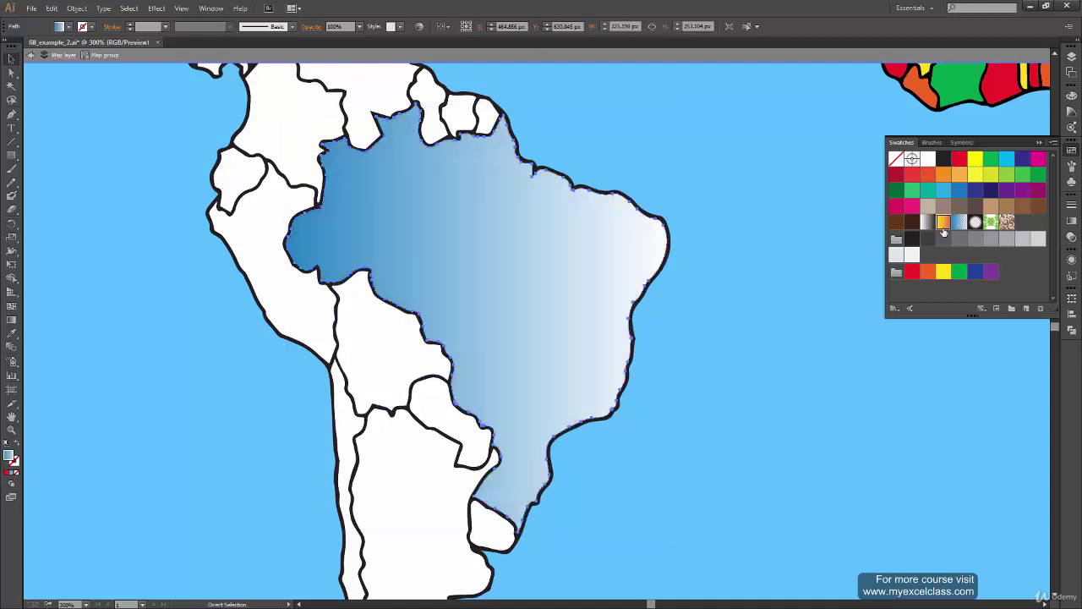
key(ctrl+z)
key(v)
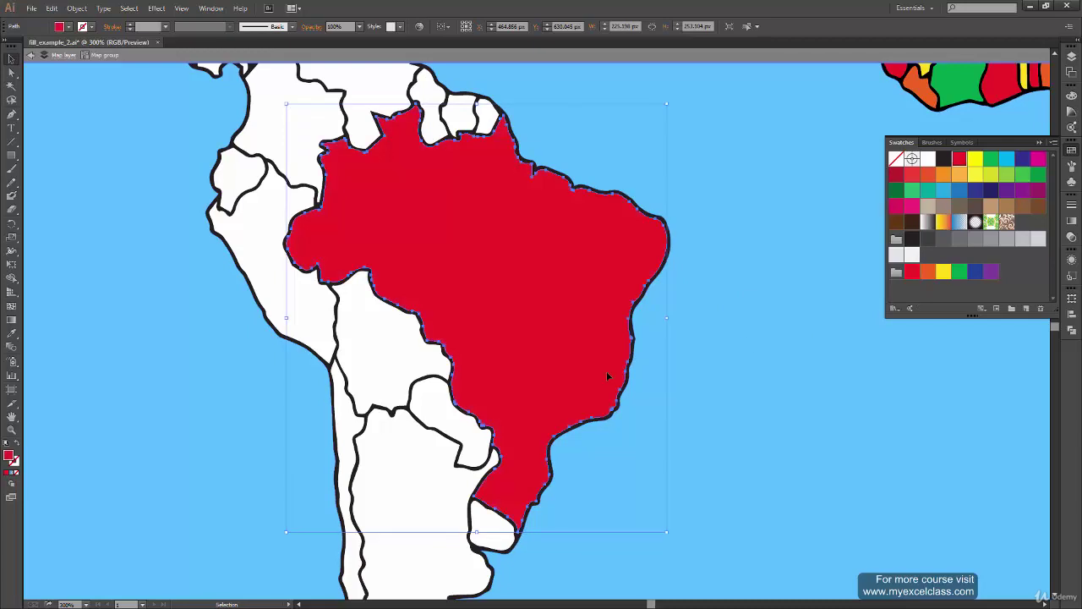
key(ctrl+z)
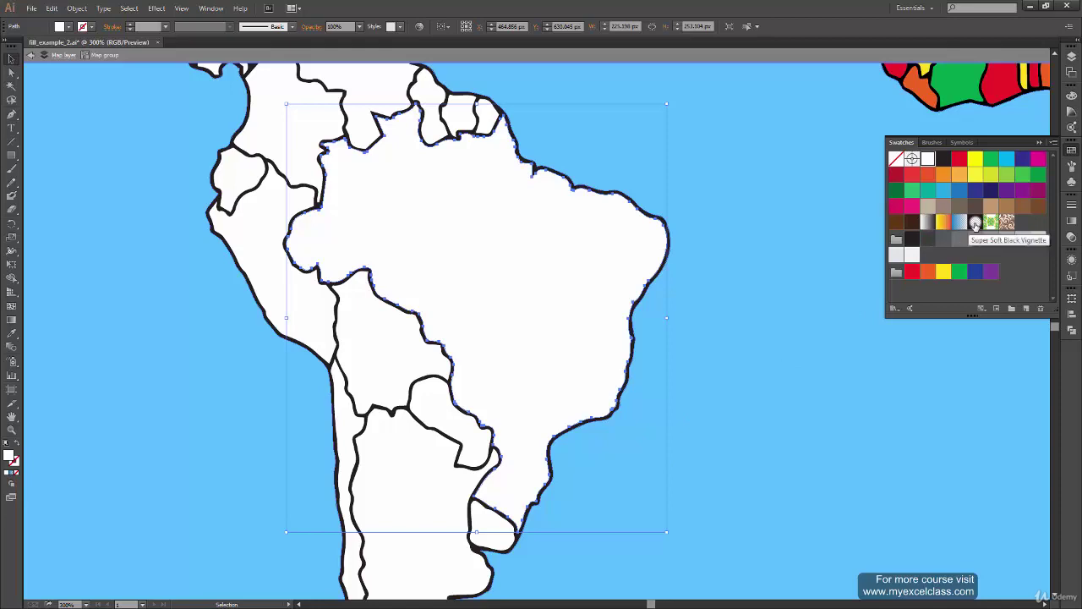
Try the yellow-to-red and white-to-black gradients, then fill Brazil with solid dark brown.
click(975, 223)
click(959, 222)
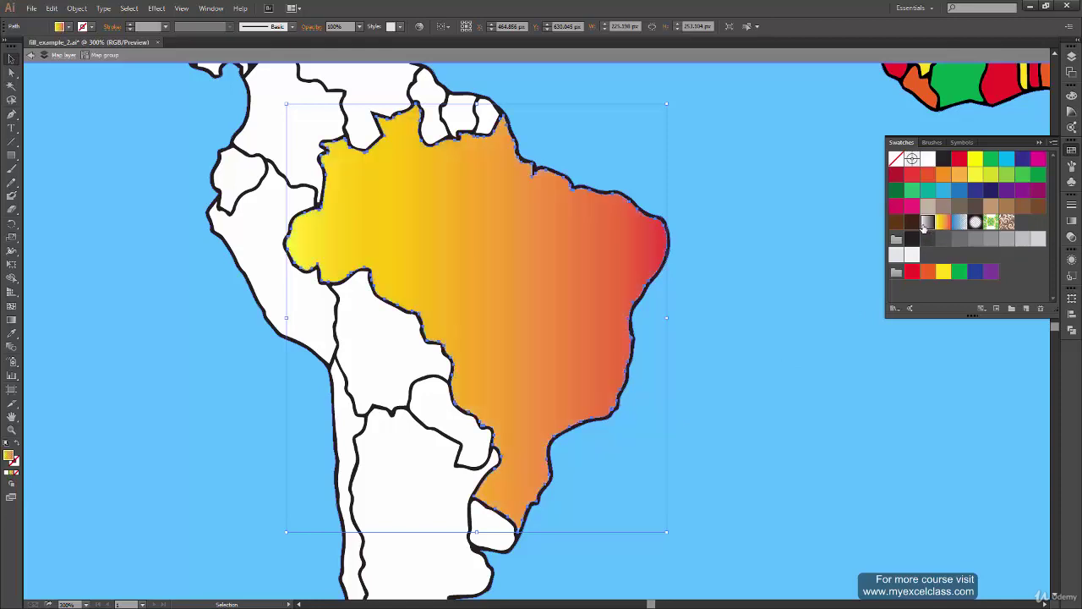
click(926, 224)
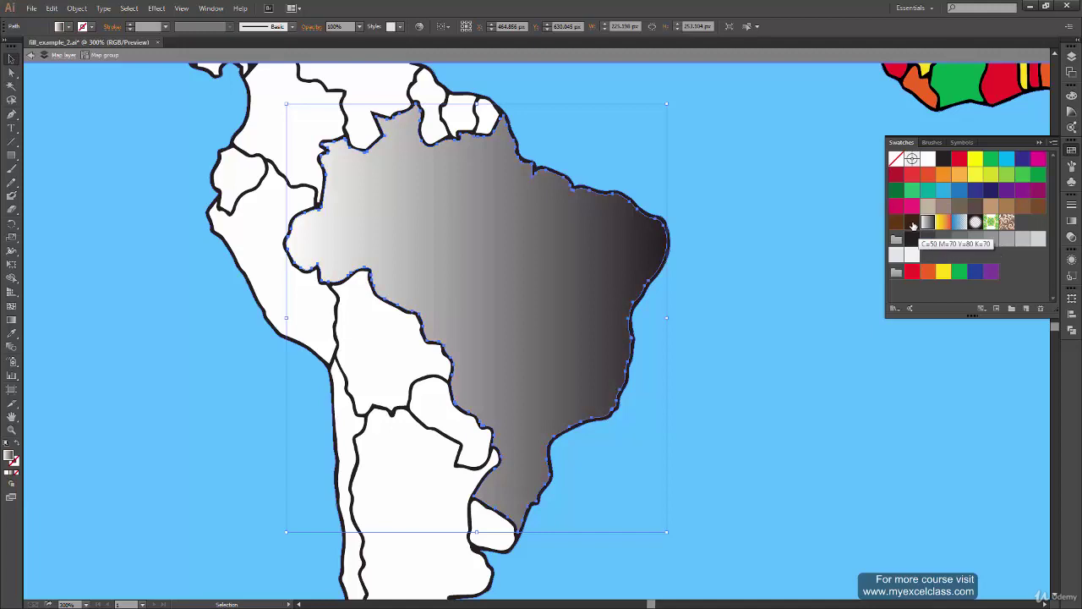
click(912, 224)
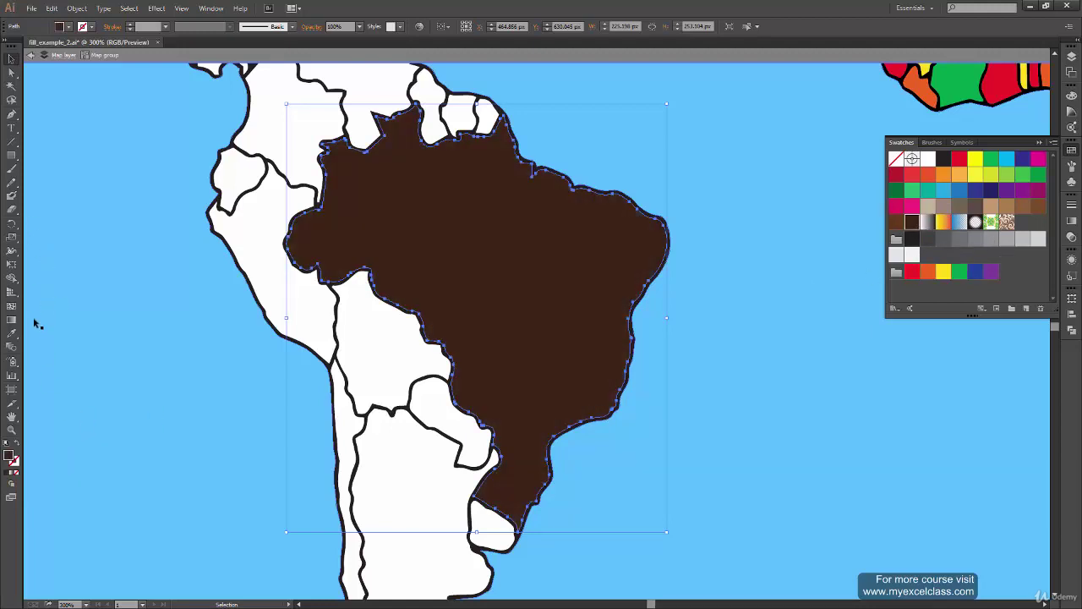
key(g)
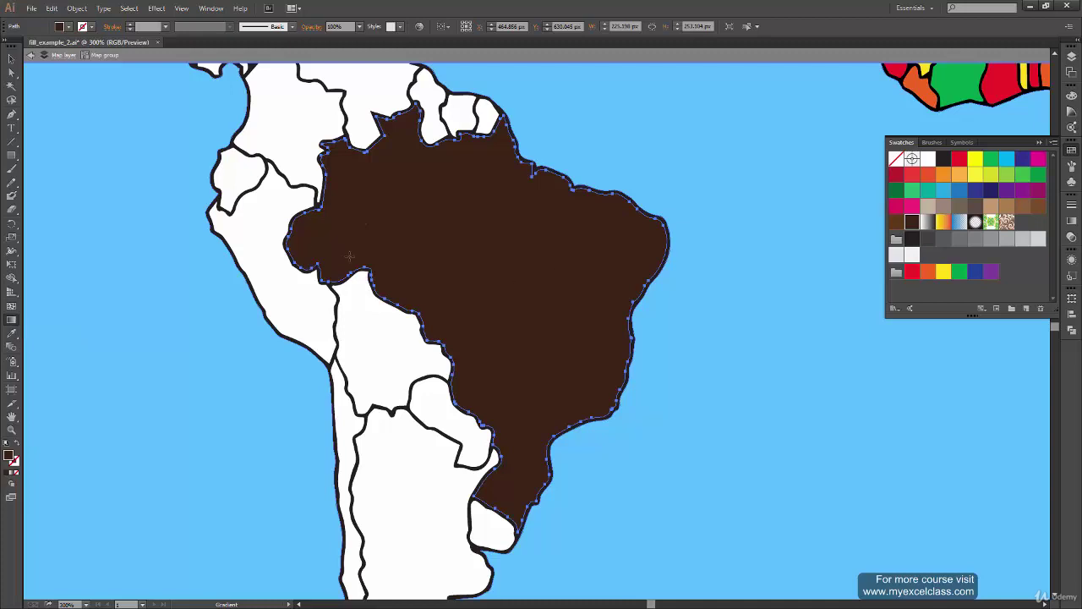
key(v)
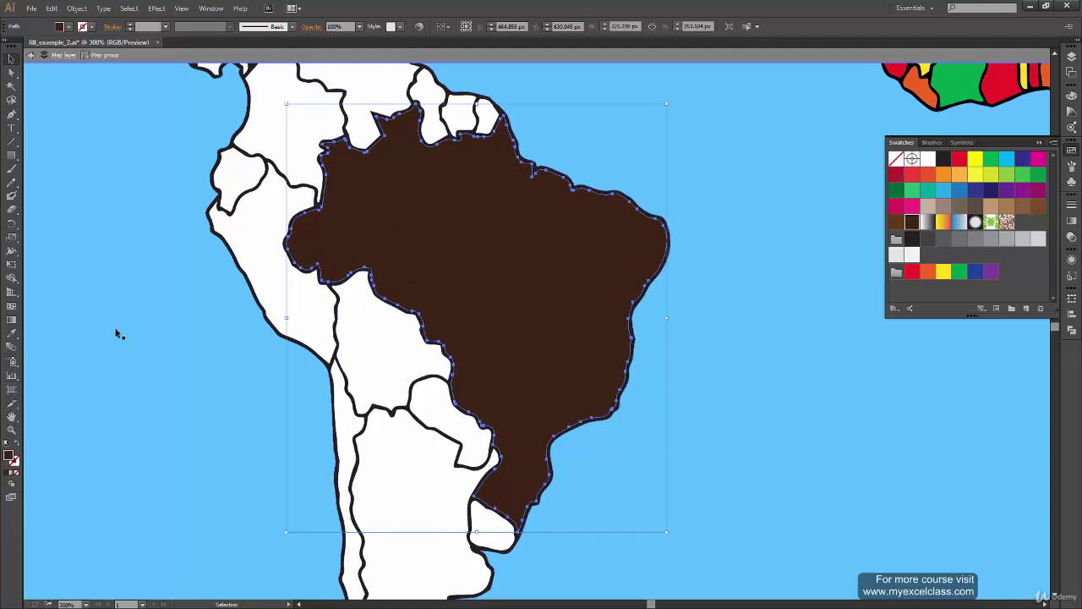
key(g)
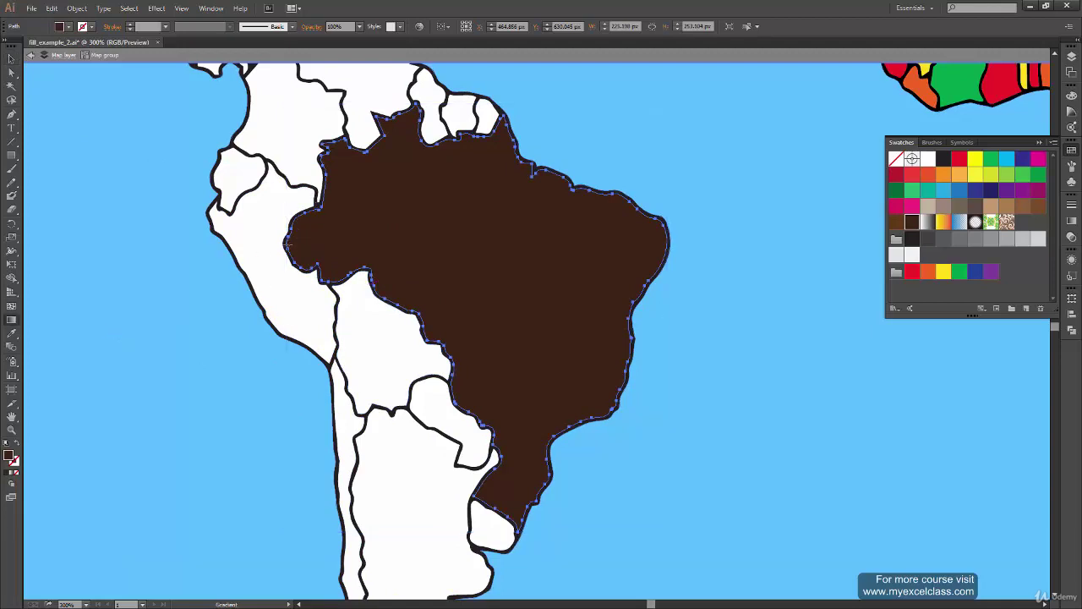
drag(288, 244, 660, 257)
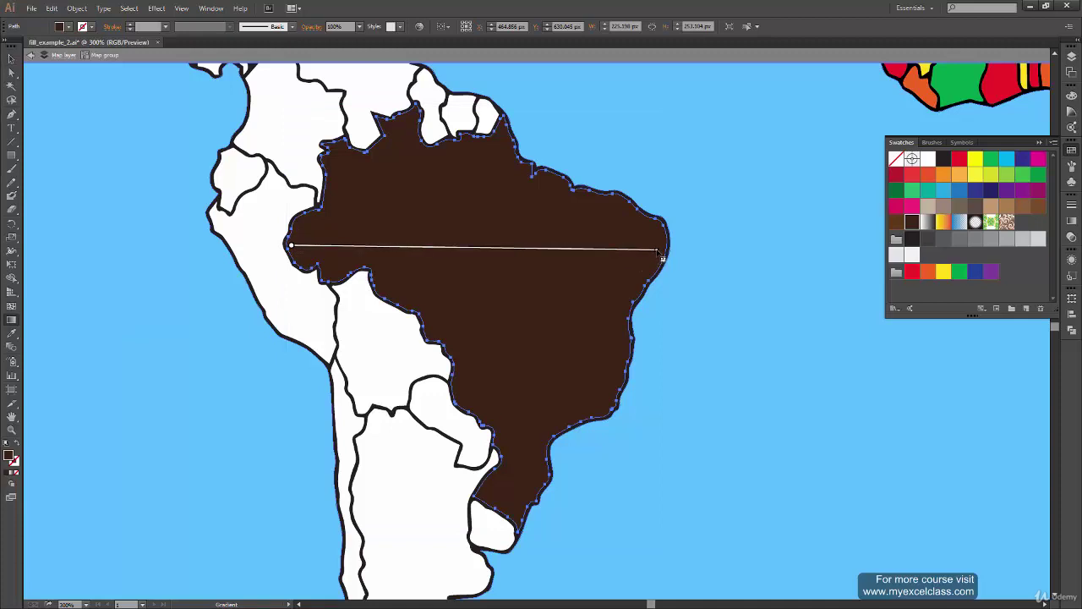
drag(660, 257, 660, 257)
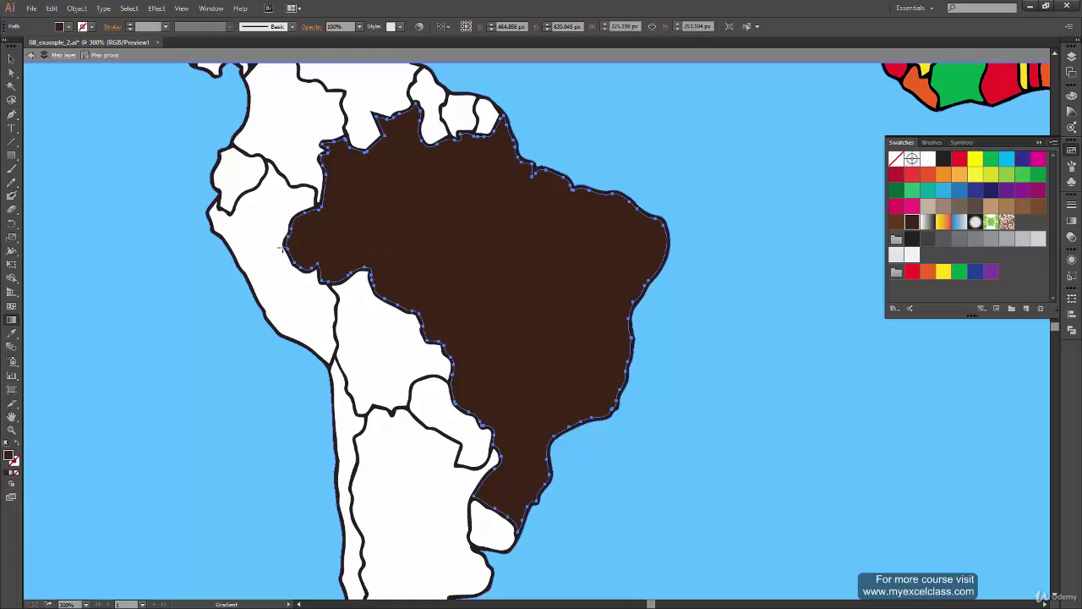
drag(289, 242, 517, 233)
drag(296, 241, 455, 232)
mouse_move(174, 460)
mouse_down()
mouse_move(504, 578)
mouse_move(508, 564)
mouse_up()
drag(116, 459, 313, 386)
drag(557, 383, 958, 430)
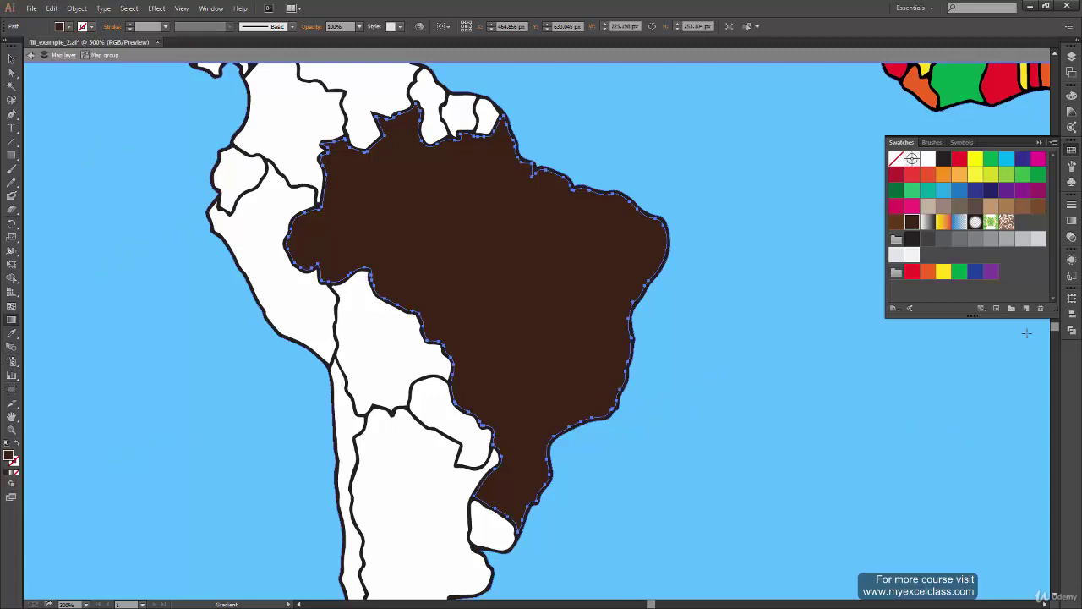
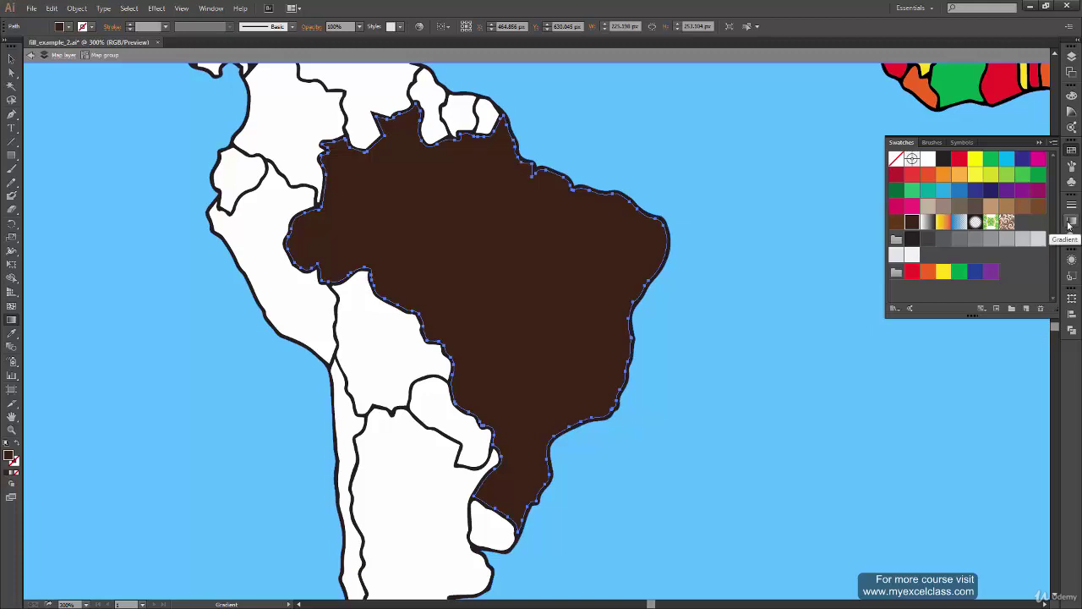
Open the Gradient panel beside the brown Brazil shape, glancing at the Window menu's panel list.
click(1071, 223)
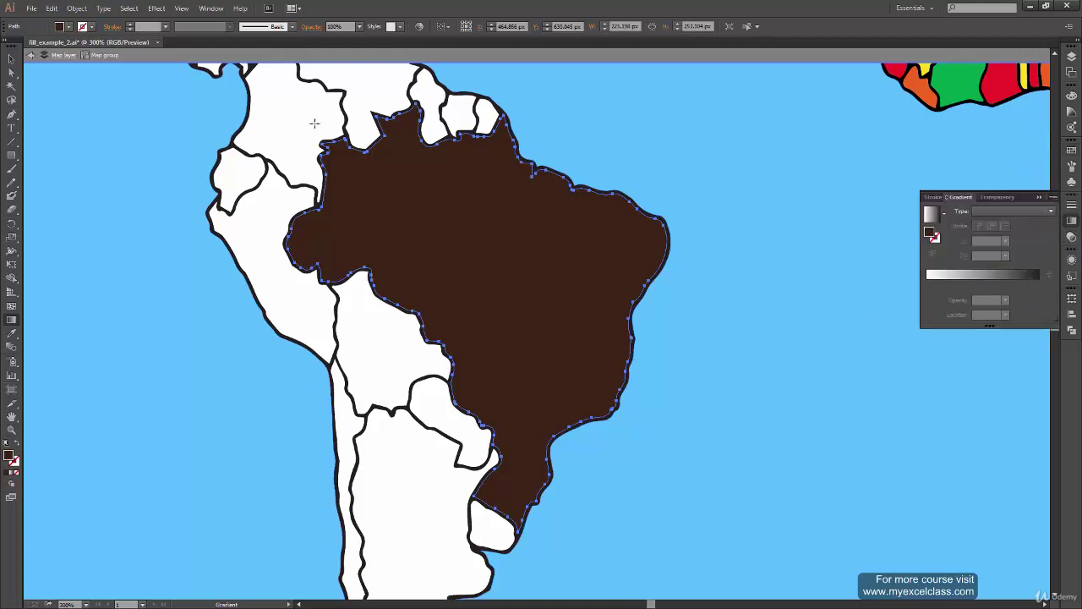
click(210, 9)
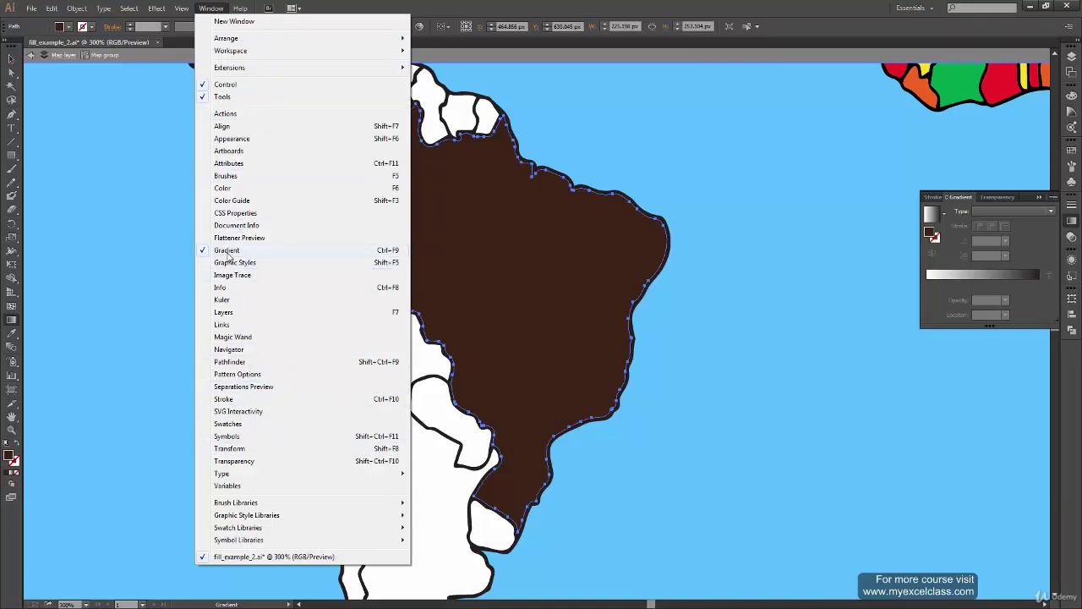
key(Escape)
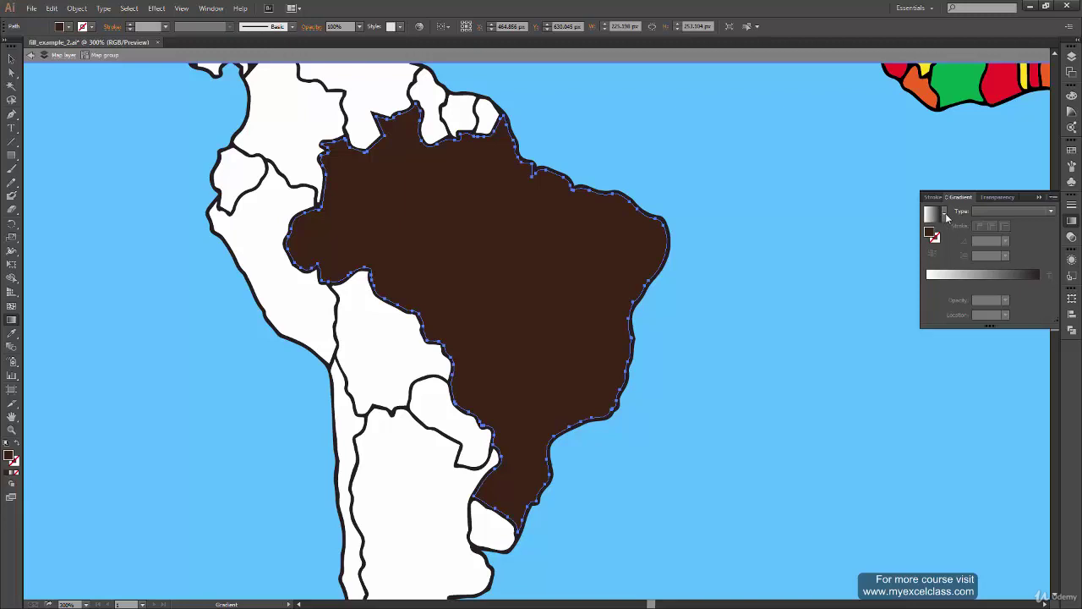
Try the Orange Yellow, Fading Sky and Super Soft Black Vignette presets, settling on White, Black.
click(946, 218)
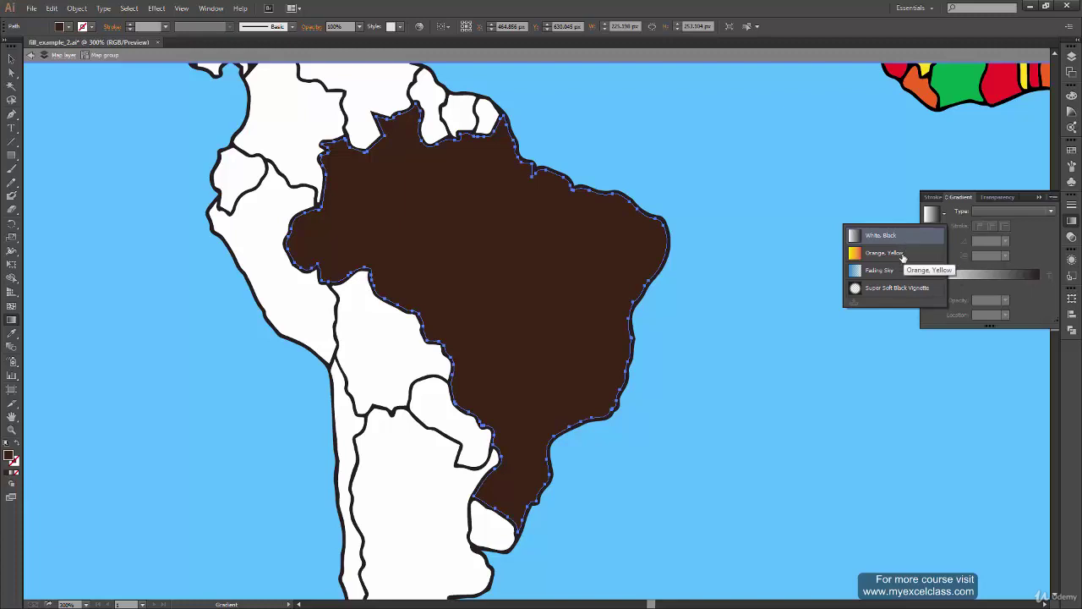
click(901, 253)
click(944, 212)
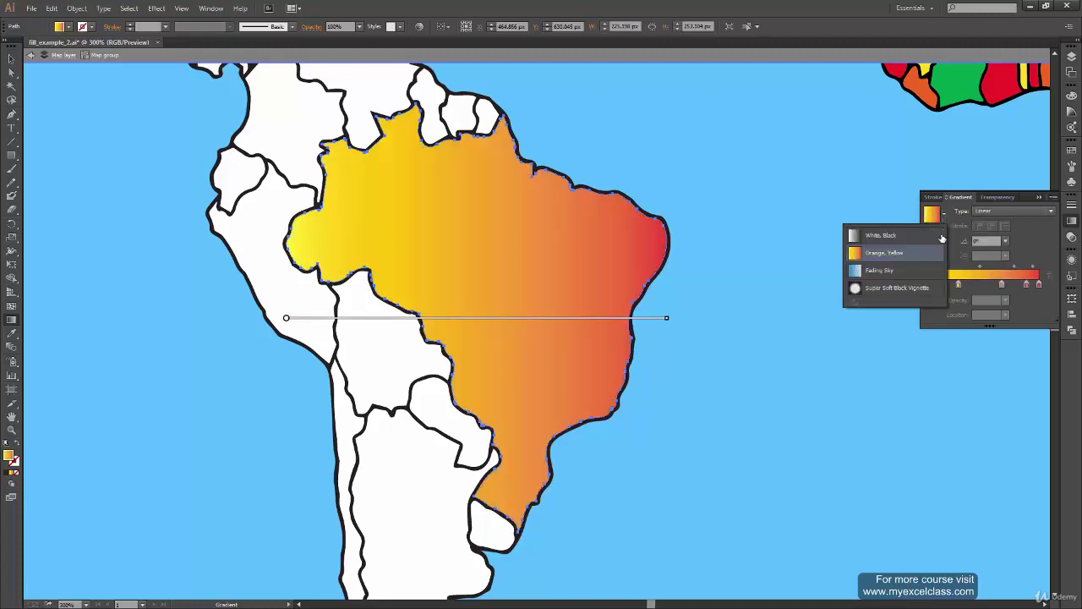
click(912, 273)
click(944, 212)
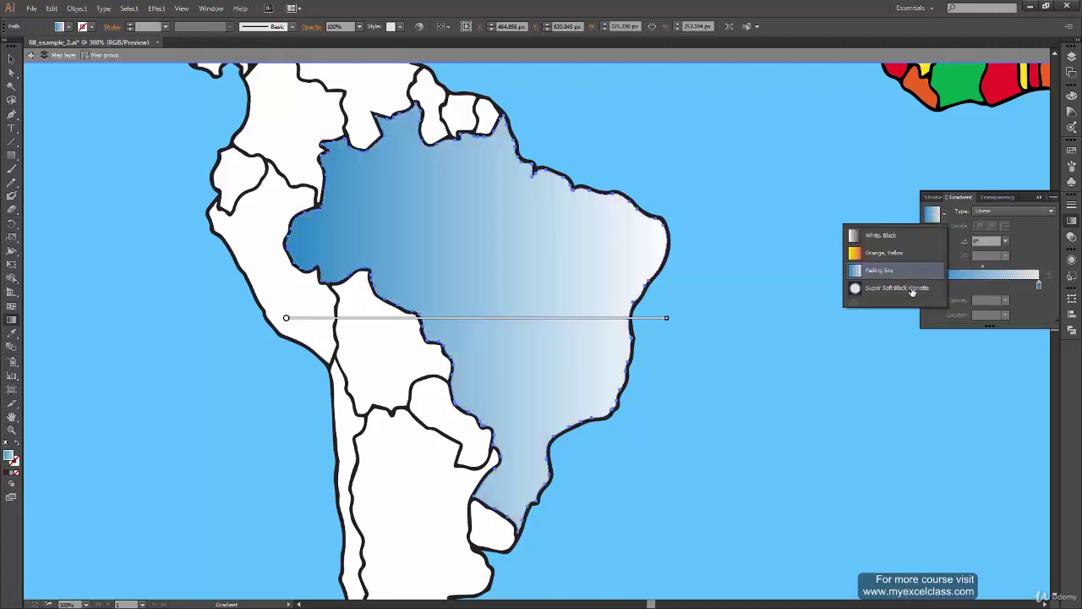
click(911, 292)
click(944, 212)
click(911, 235)
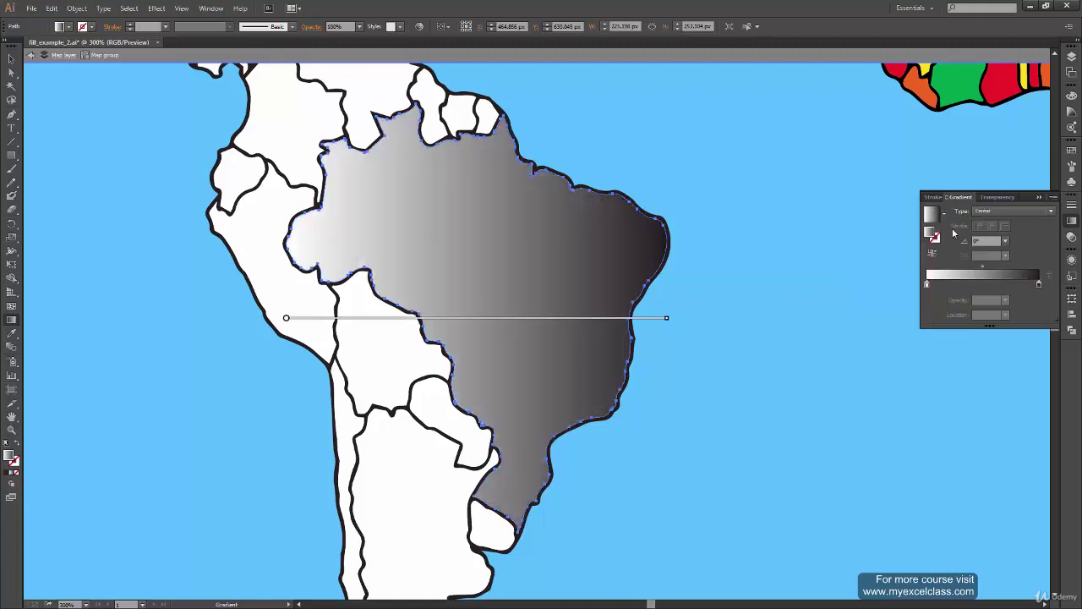
click(945, 214)
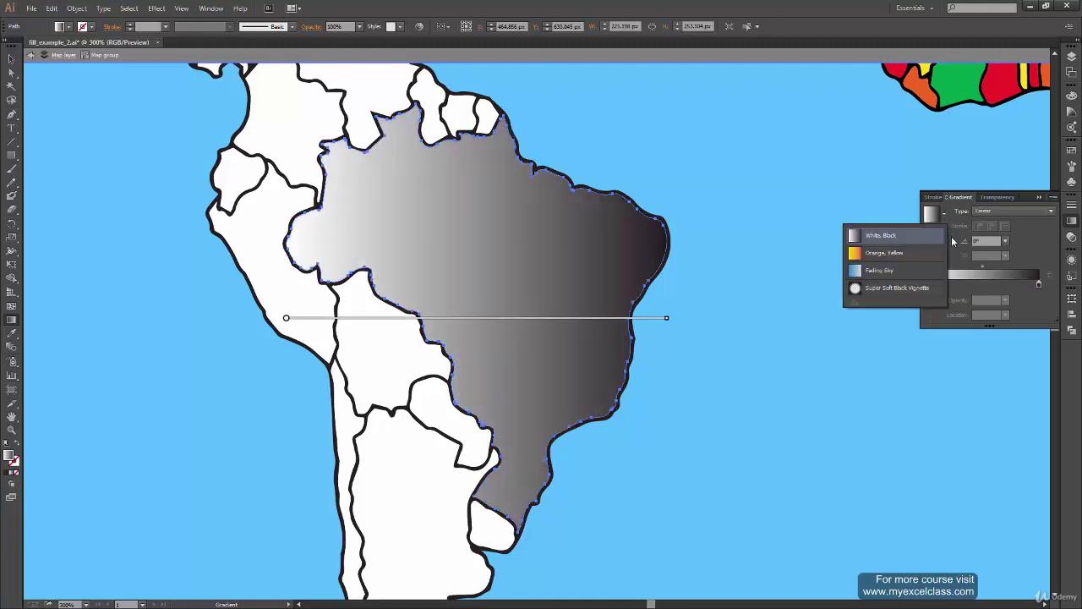
click(923, 255)
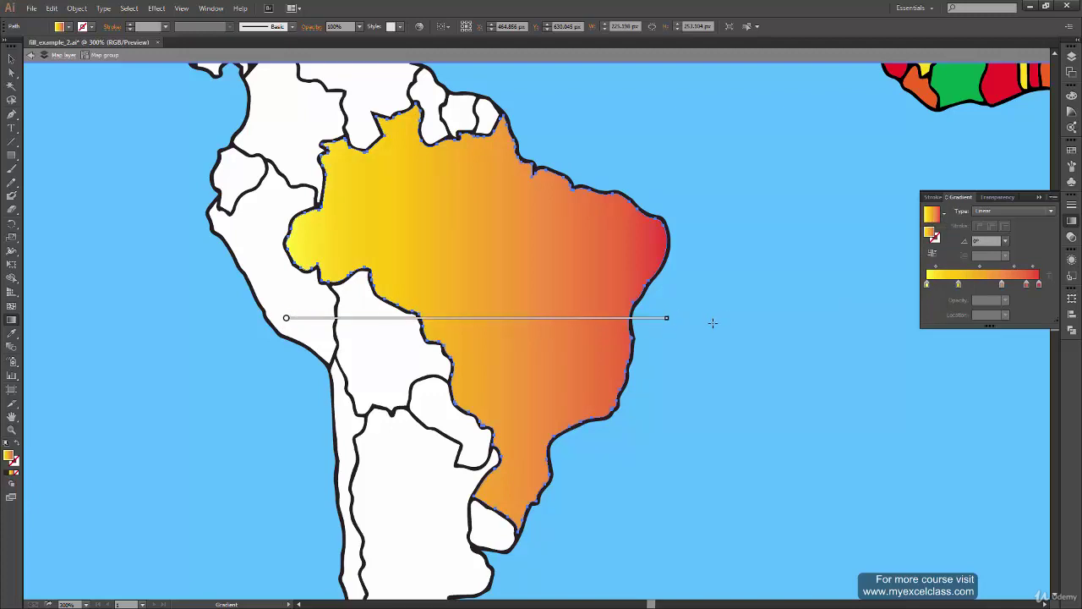
click(945, 215)
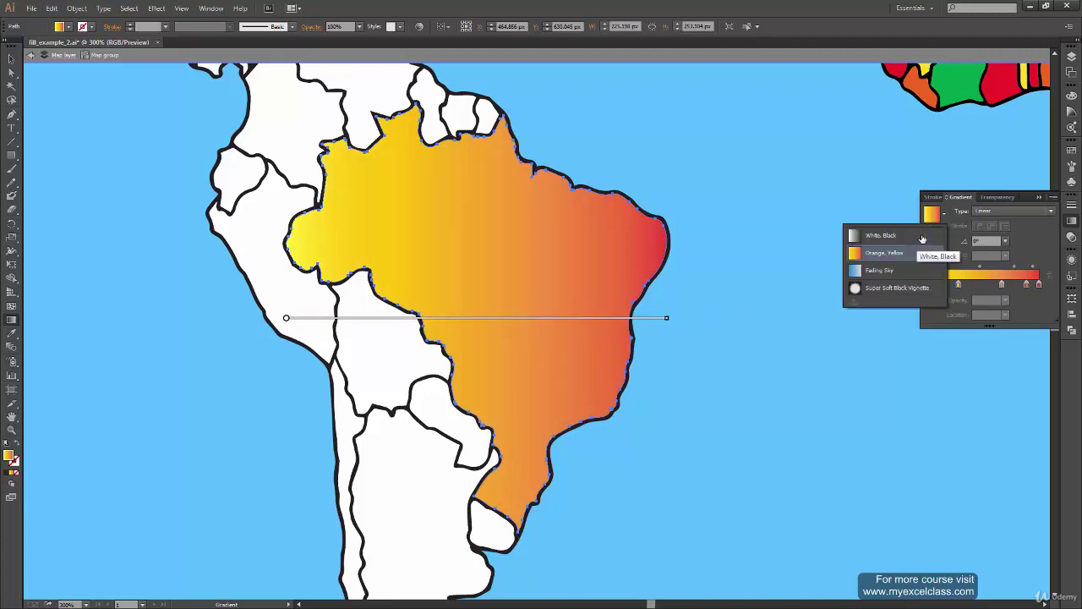
click(917, 238)
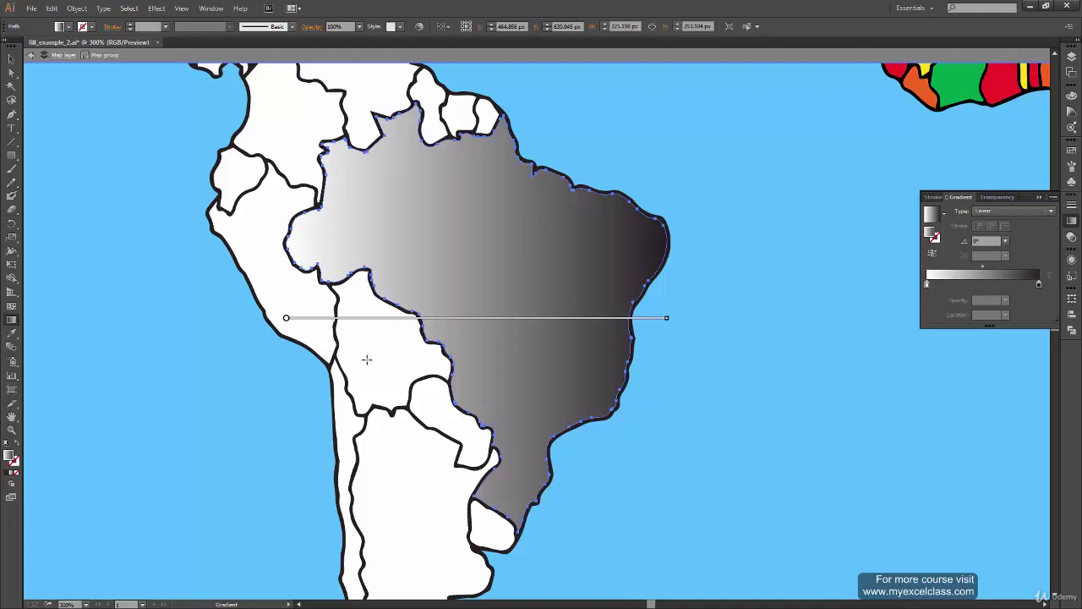
Redraw Brazil's gradient in several directions, ending horizontal at 0° from the centre eastward.
drag(430, 245, 679, 451)
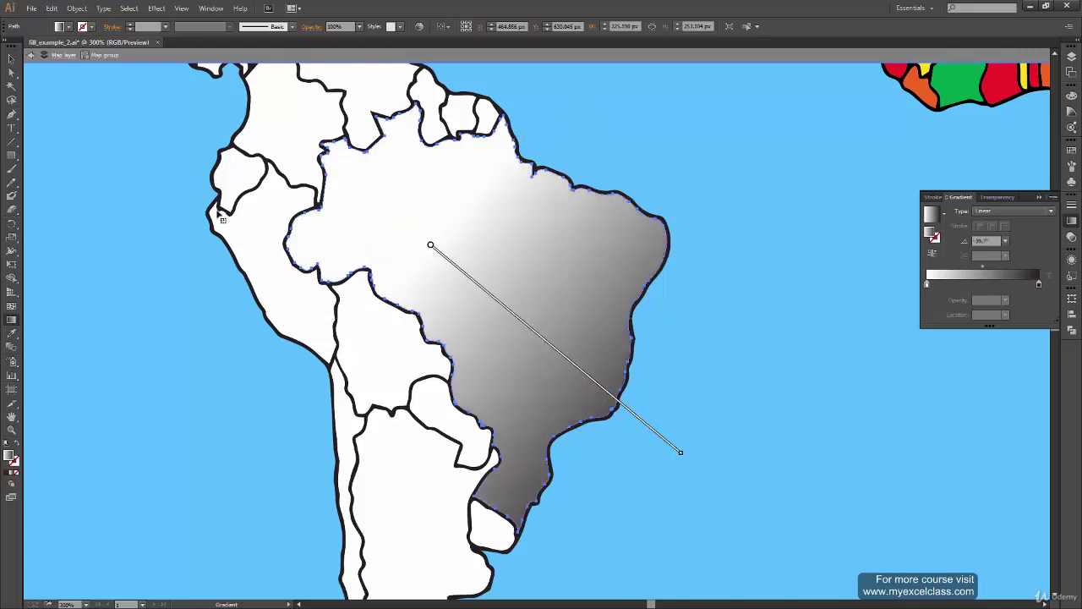
drag(438, 128, 531, 402)
drag(138, 110, 96, 575)
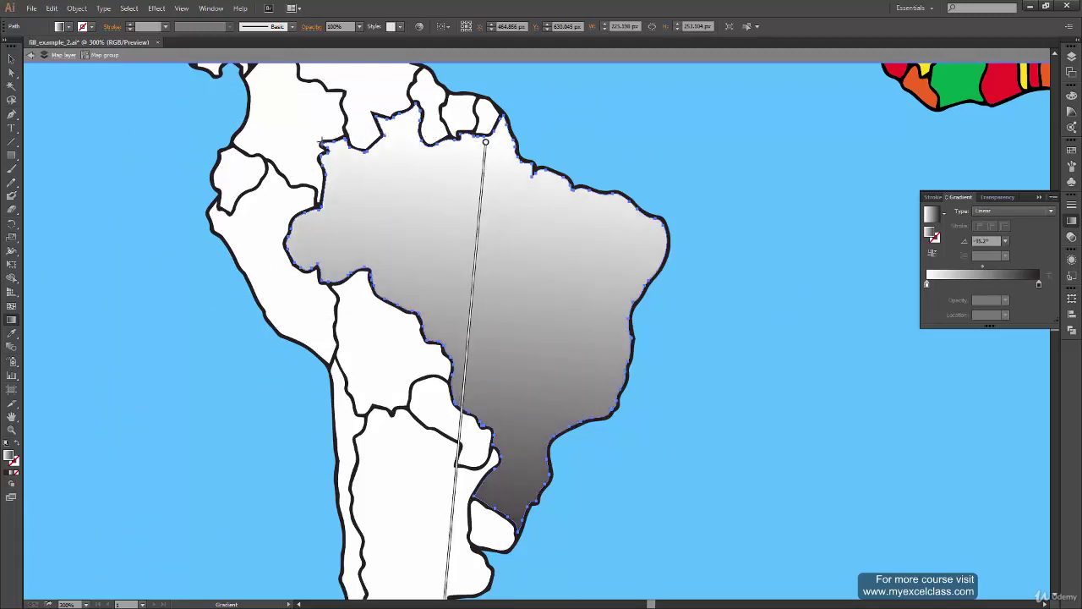
mouse_move(321, 141)
mouse_down()
mouse_move(528, 500)
mouse_move(554, 492)
mouse_up()
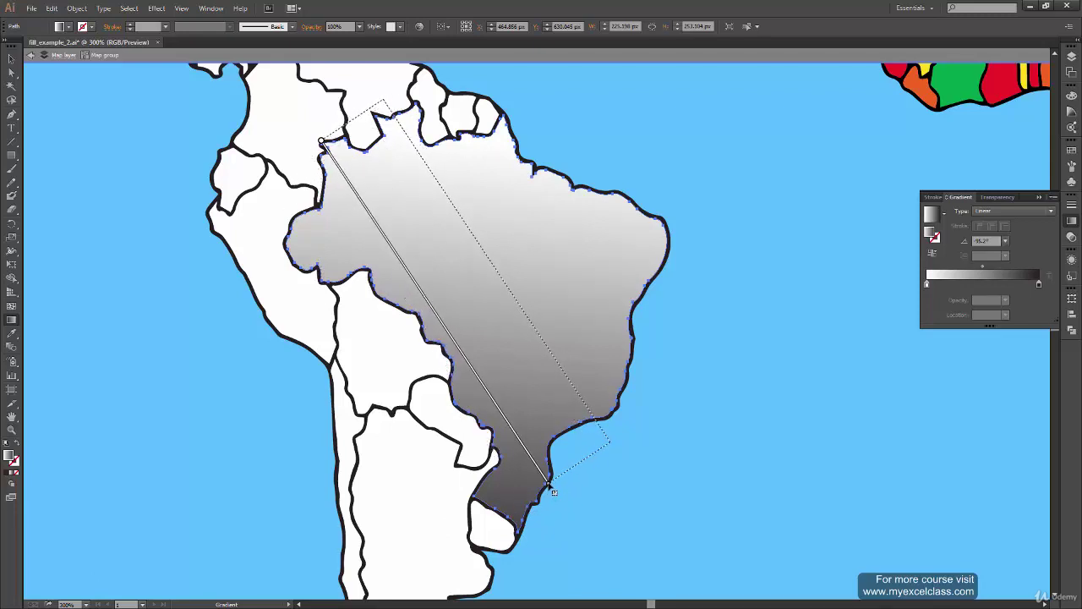
drag(380, 100, 610, 437)
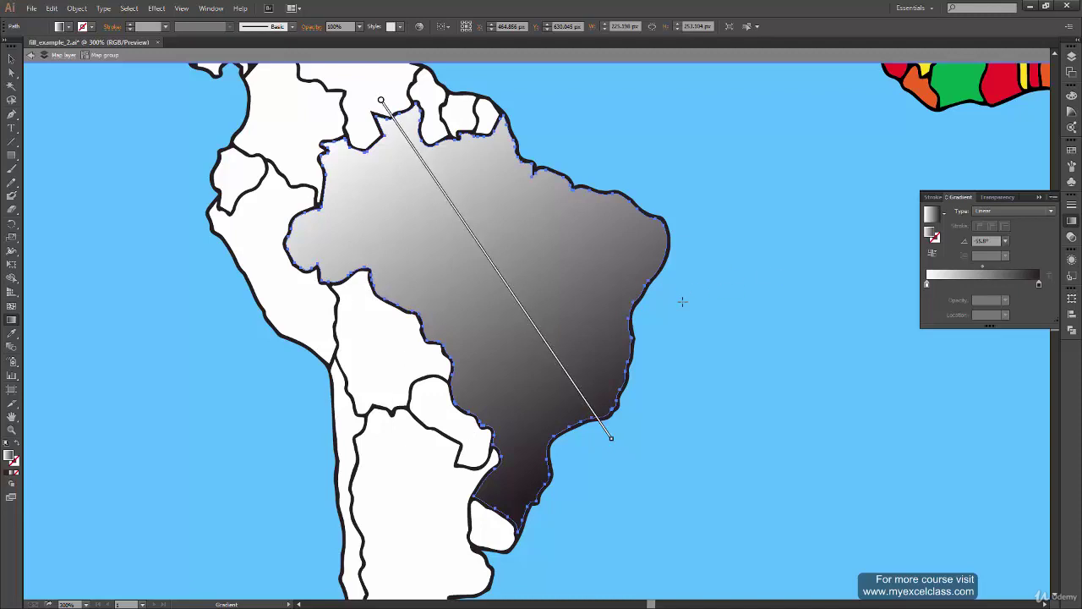
drag(466, 101, 482, 369)
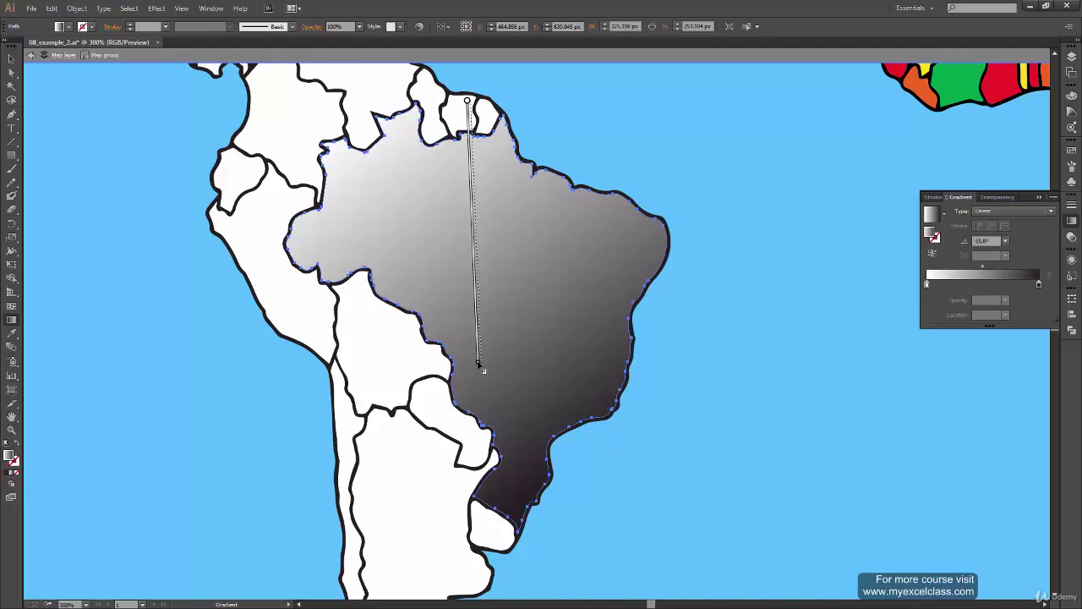
mouse_move(482, 369)
mouse_down()
mouse_move(513, 418)
mouse_move(533, 485)
mouse_move(533, 459)
mouse_move(497, 499)
mouse_move(666, 251)
mouse_move(626, 258)
mouse_move(725, 415)
mouse_move(601, 285)
mouse_move(749, 479)
mouse_move(657, 290)
mouse_move(696, 374)
mouse_move(758, 445)
mouse_move(536, 212)
mouse_move(529, 191)
mouse_move(653, 298)
mouse_move(764, 461)
mouse_move(650, 282)
mouse_up()
mouse_move(693, 194)
mouse_down()
mouse_move(640, 164)
mouse_move(657, 289)
mouse_move(702, 133)
mouse_move(656, 108)
mouse_move(761, 104)
mouse_move(884, 152)
mouse_move(558, 132)
mouse_move(862, 127)
mouse_move(768, 133)
mouse_move(816, 126)
mouse_up()
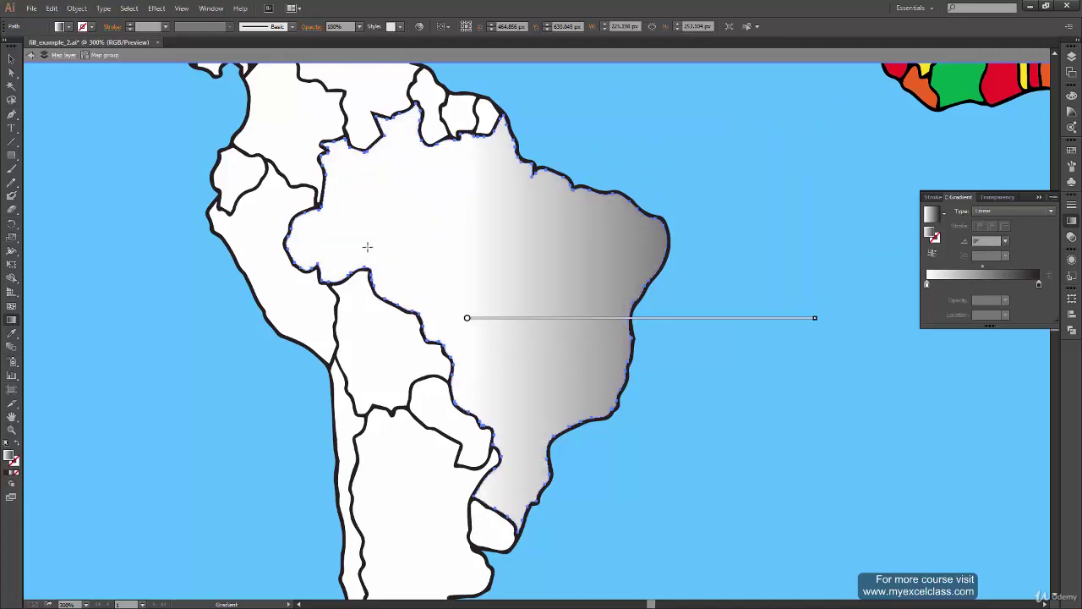
Redraw the gradient vertically from Brazil's northern to southern tip, pale north to dark south.
drag(287, 256, 664, 242)
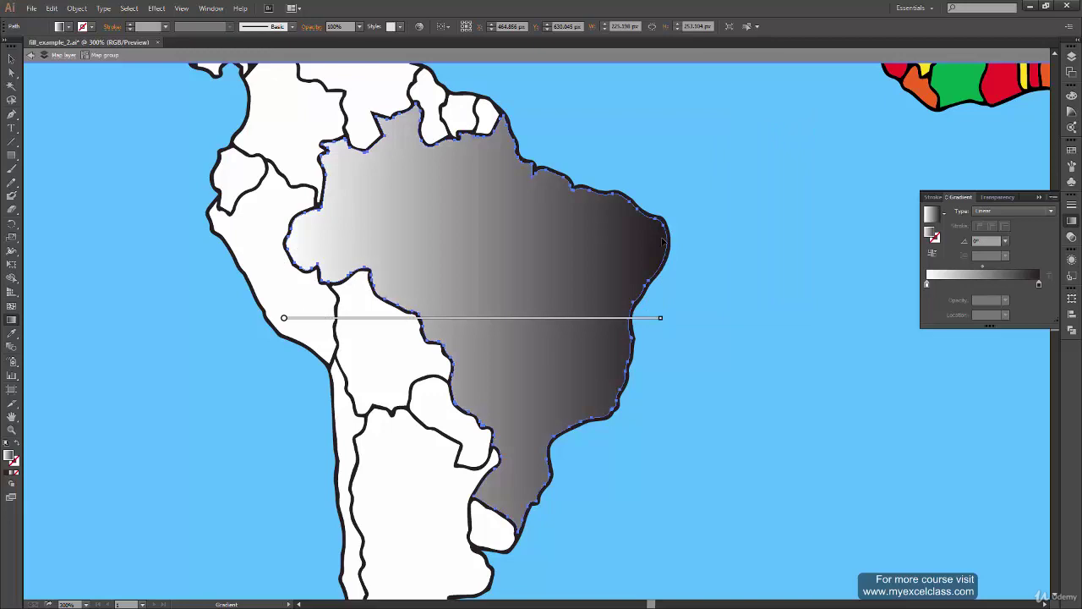
drag(476, 108, 477, 519)
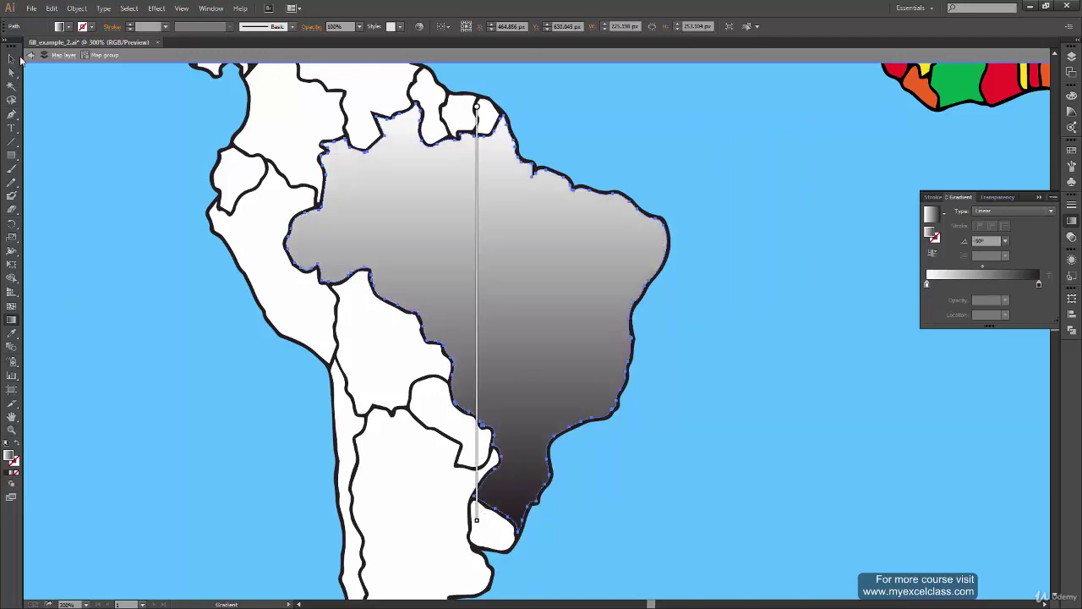
click(15, 59)
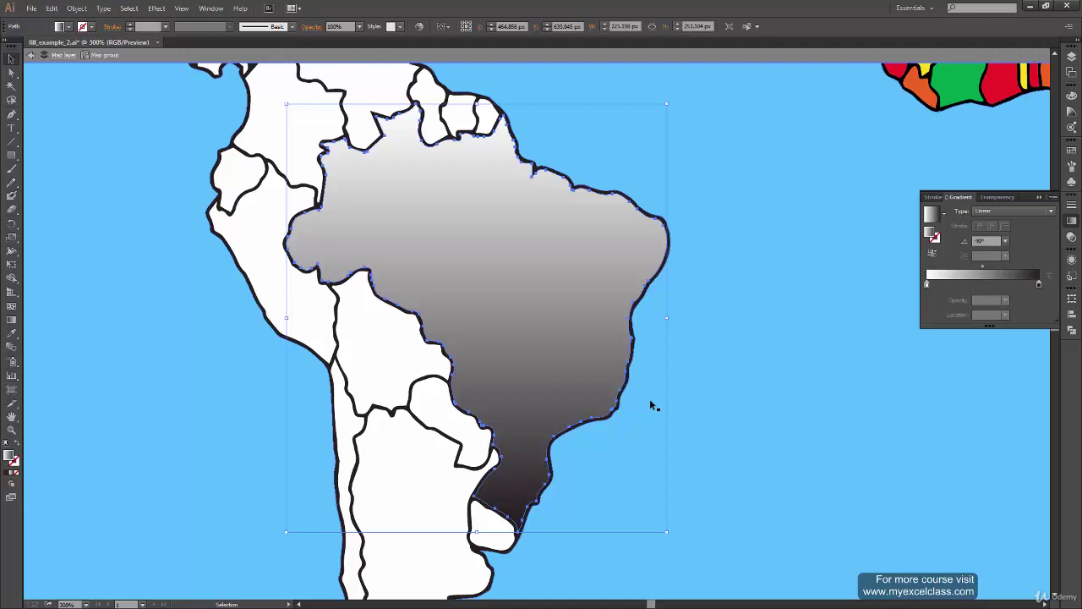
Switch Brazil's gradient type to Radial and undo an accidental move of the shape.
click(1004, 212)
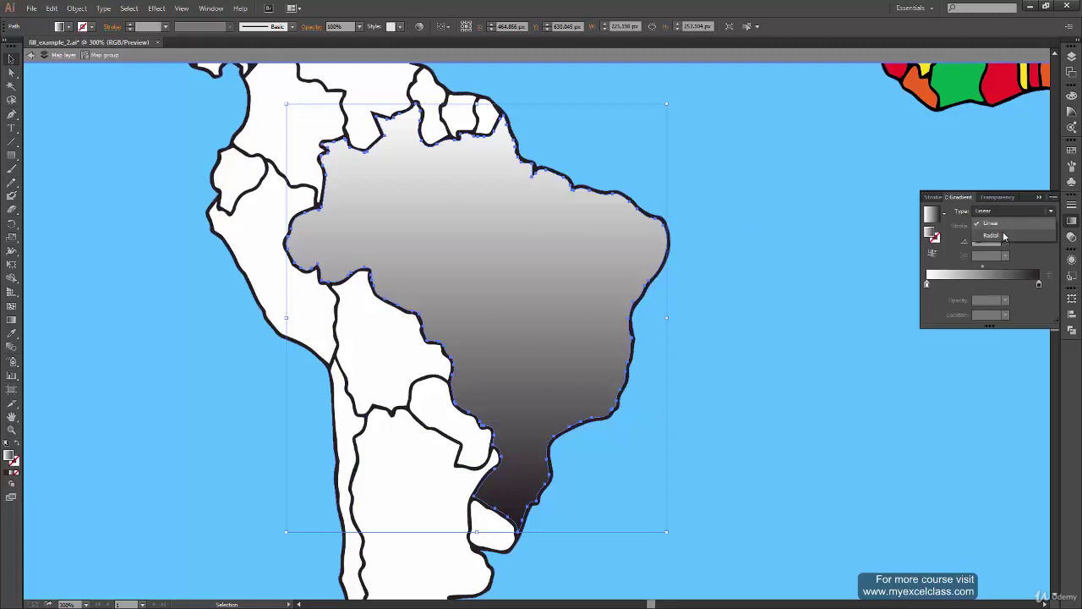
click(1003, 235)
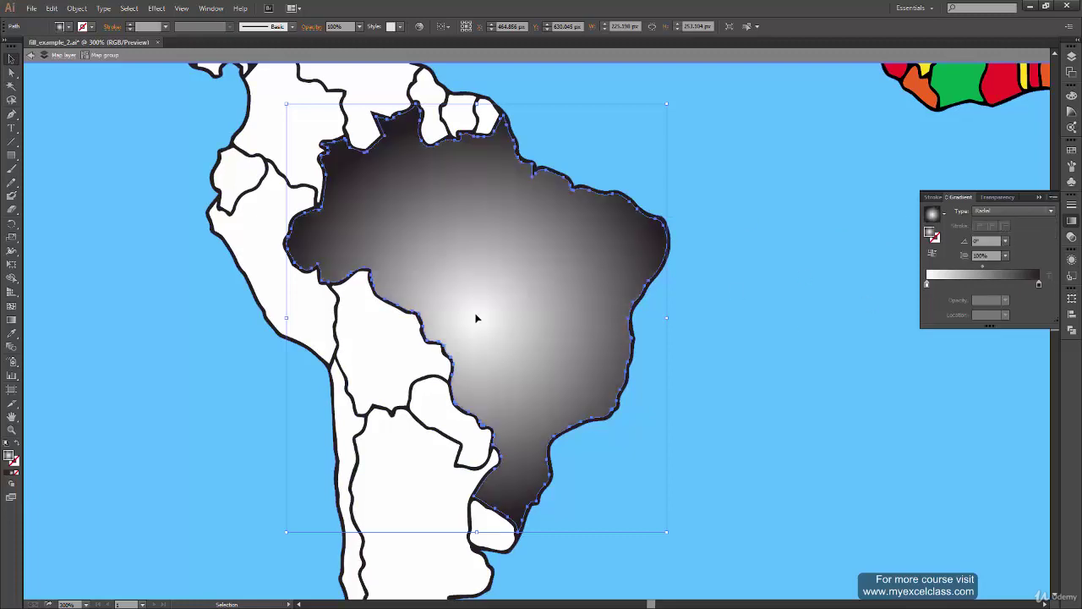
drag(476, 318, 535, 284)
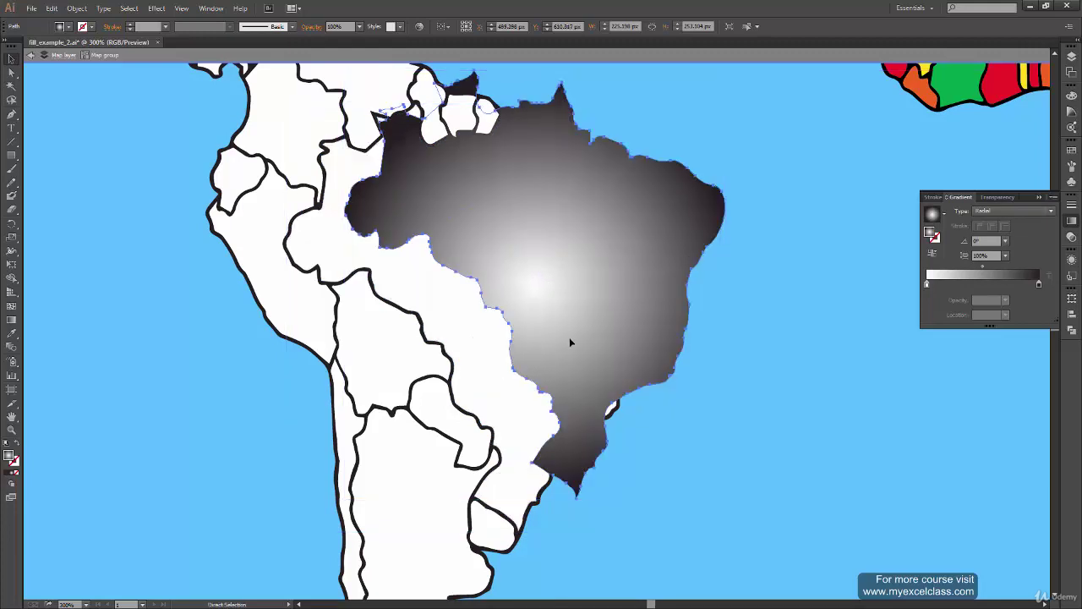
key(ctrl+z)
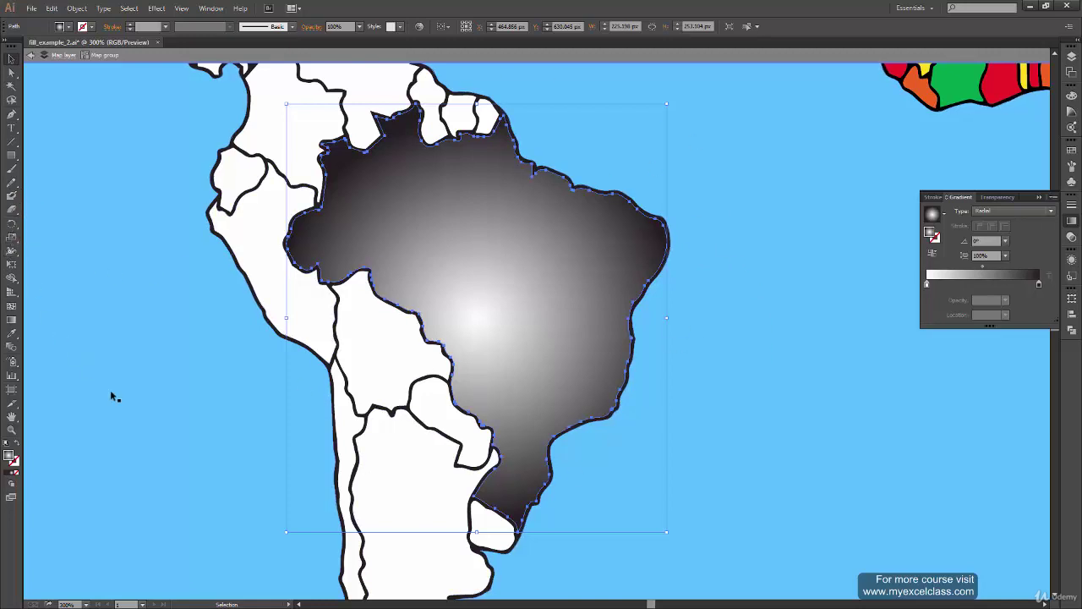
key(g)
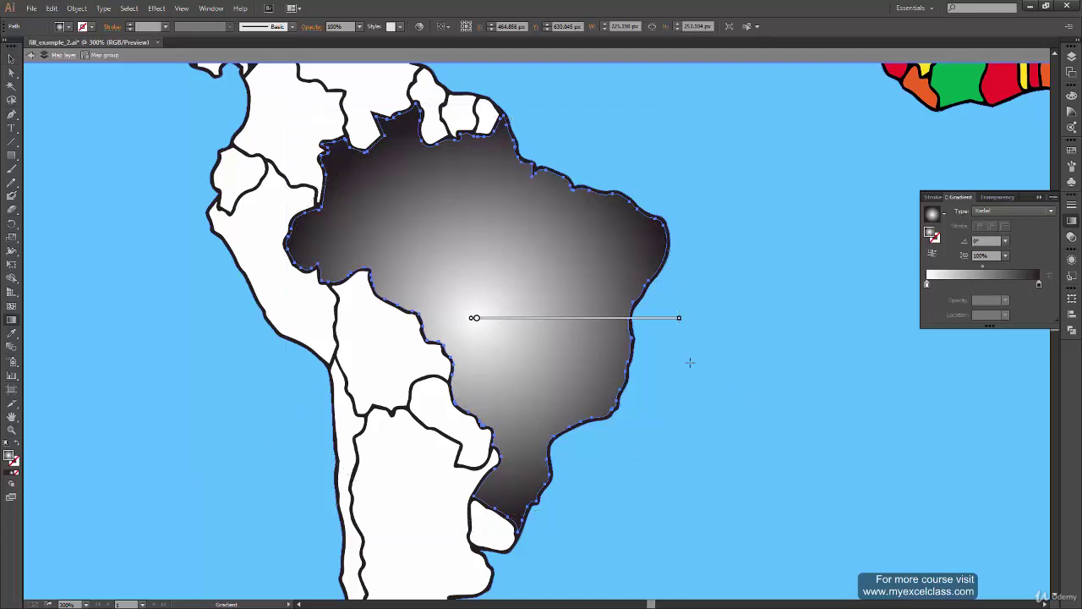
mouse_move(575, 318)
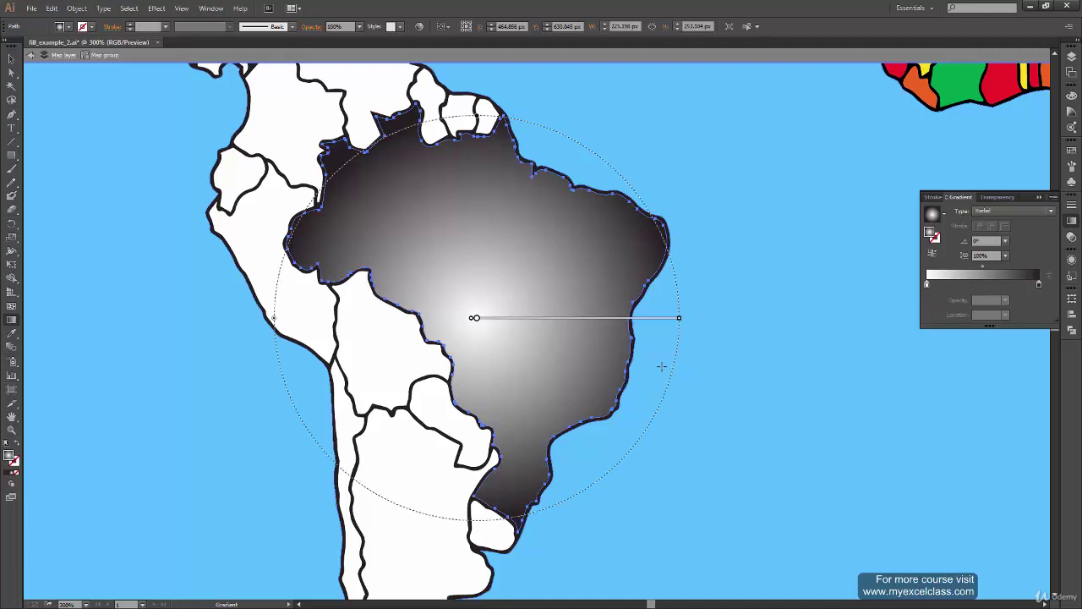
Toggle the gradient type between Linear and Radial, finishing on Linear.
click(1051, 210)
click(1009, 223)
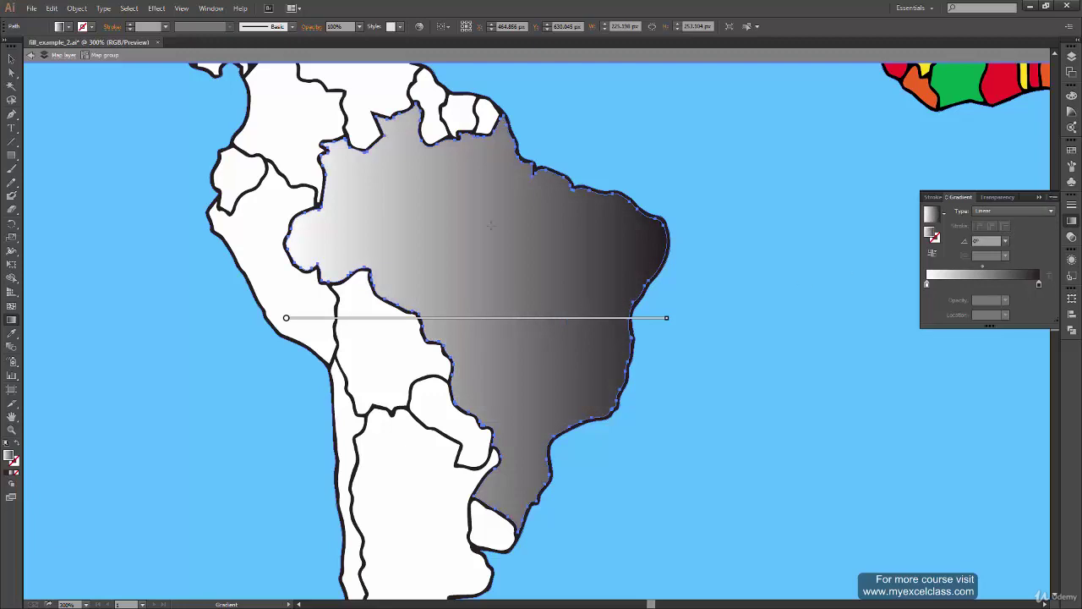
click(1000, 212)
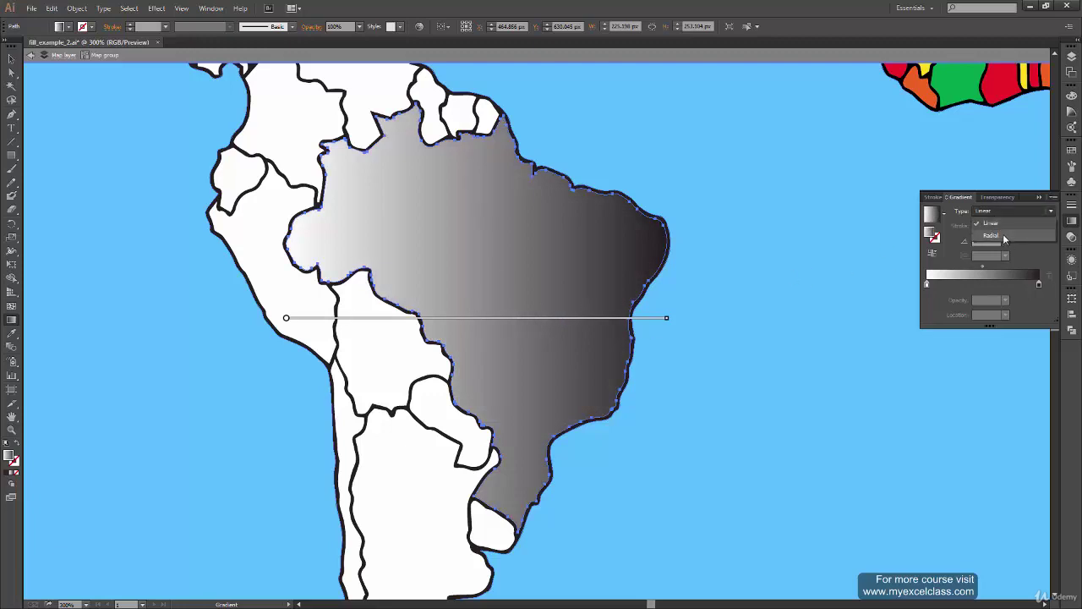
click(1003, 233)
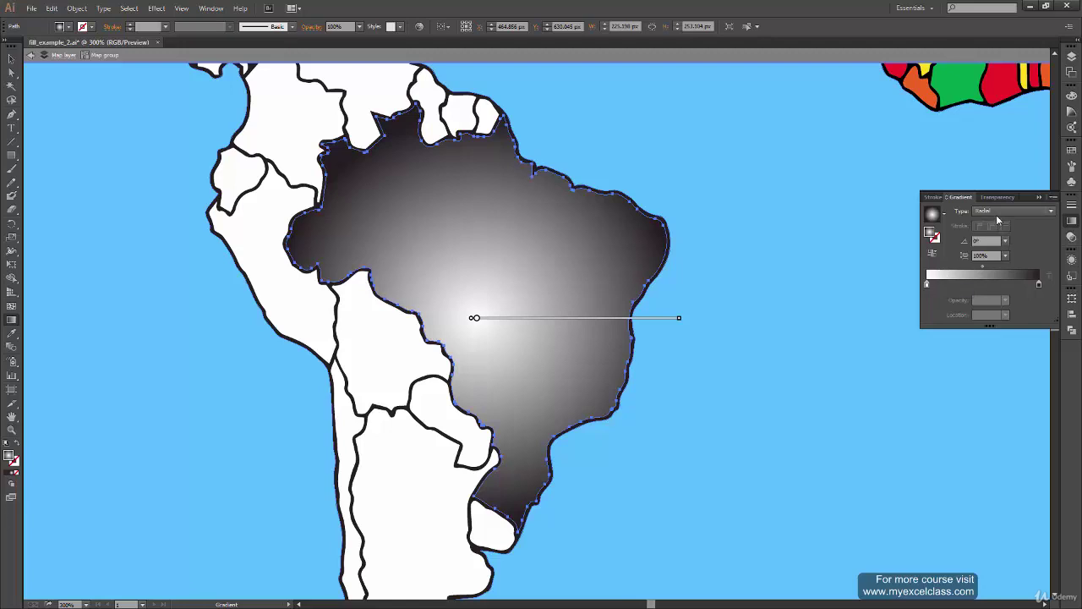
click(1002, 212)
click(1004, 224)
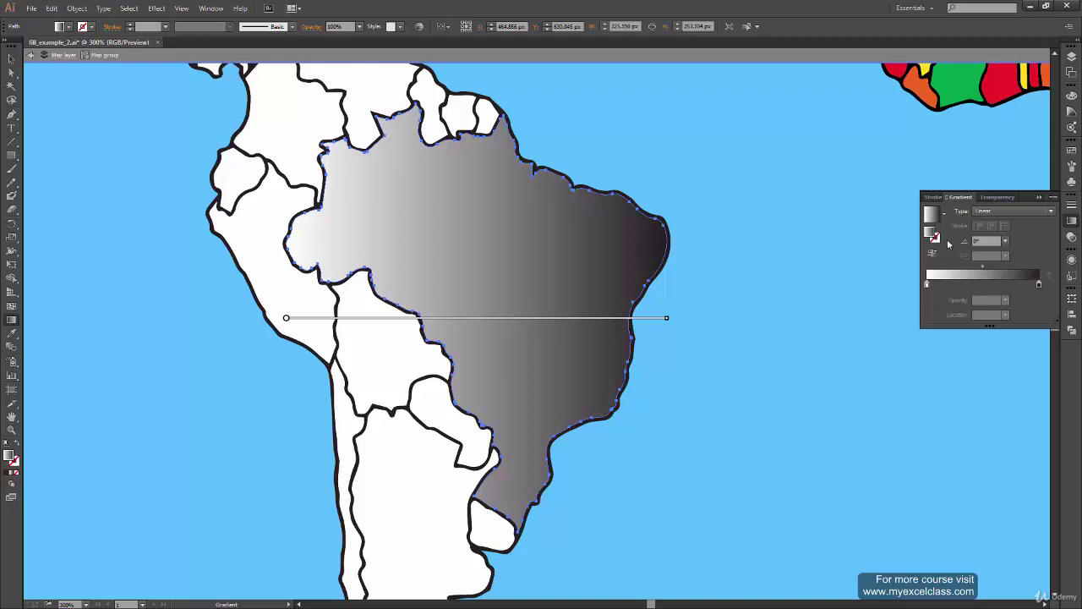
Toggle the Gradient panel between stroke and fill editing.
click(935, 239)
click(935, 238)
click(930, 231)
Return to fill editing and drag the gradient diagonally, then vertically, across Brazil.
click(930, 231)
drag(329, 186, 541, 486)
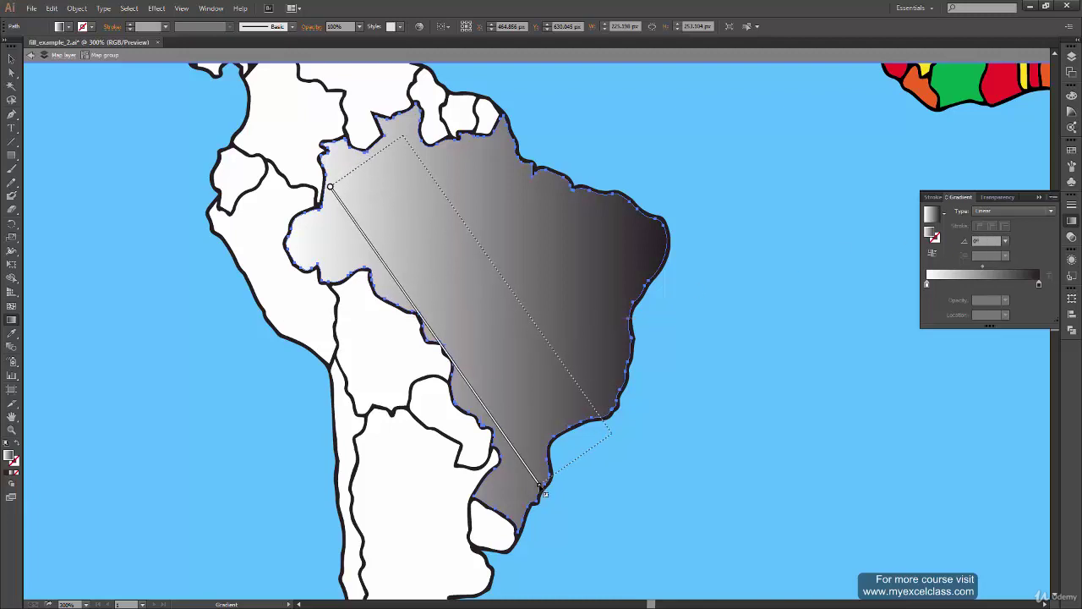
drag(541, 486, 611, 429)
mouse_move(369, 136)
mouse_down()
mouse_move(465, 340)
mouse_move(512, 516)
mouse_up()
drag(431, 113, 566, 494)
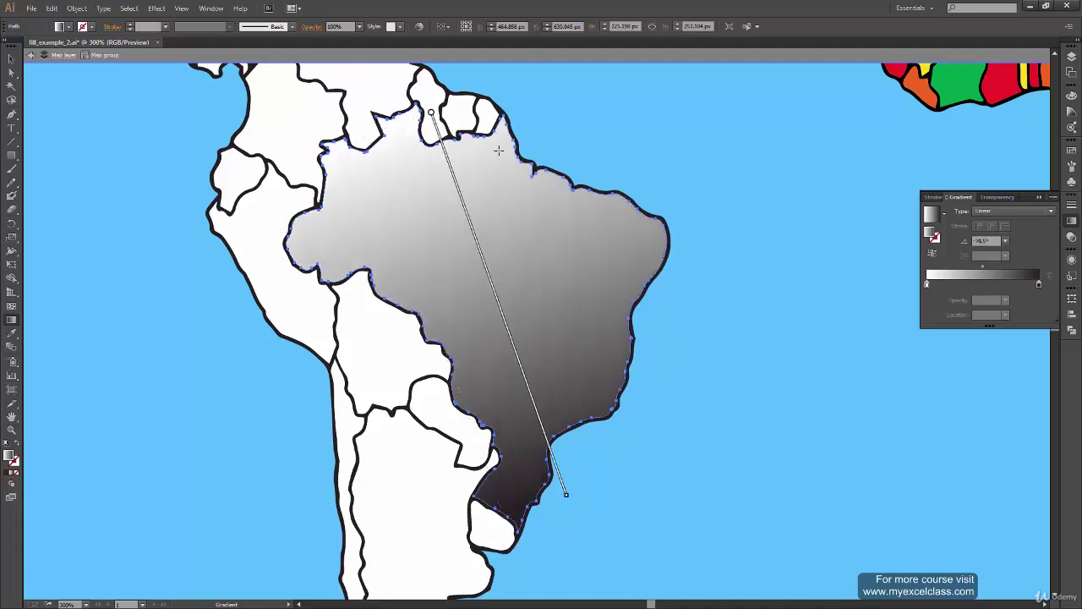
drag(477, 118, 477, 514)
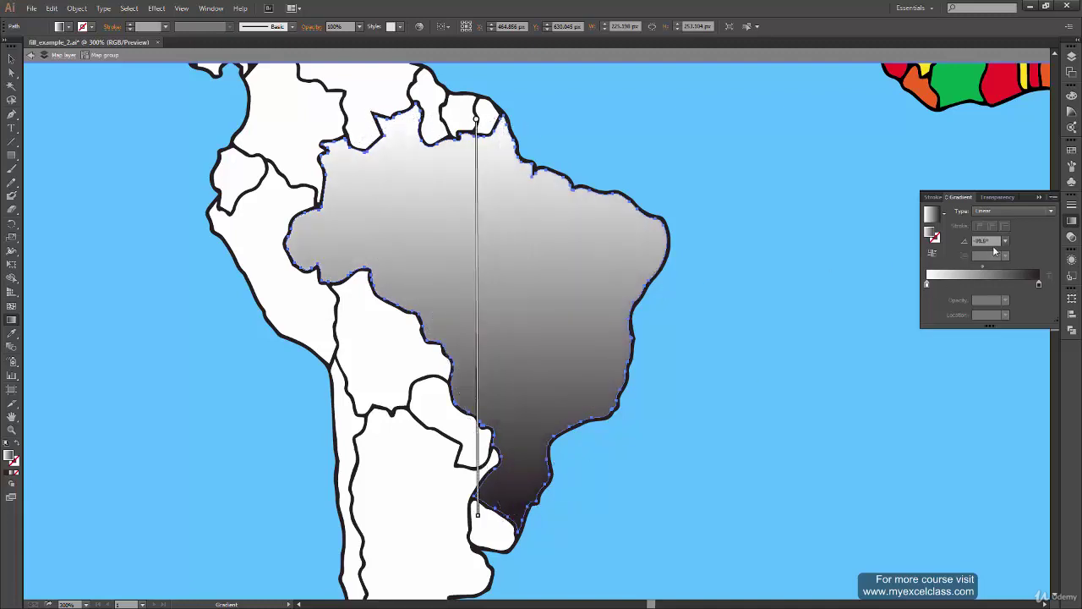
Try angle presets 120°, 0° and -45°, then set the gradient angle to 57°.
click(1005, 241)
click(1020, 297)
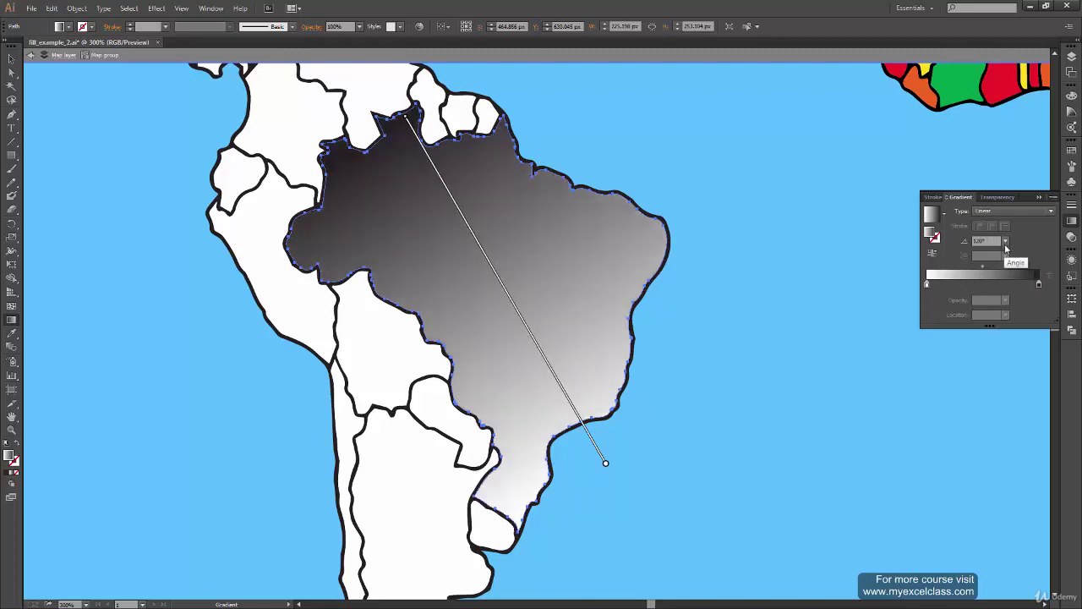
click(1005, 241)
click(1015, 354)
click(1005, 241)
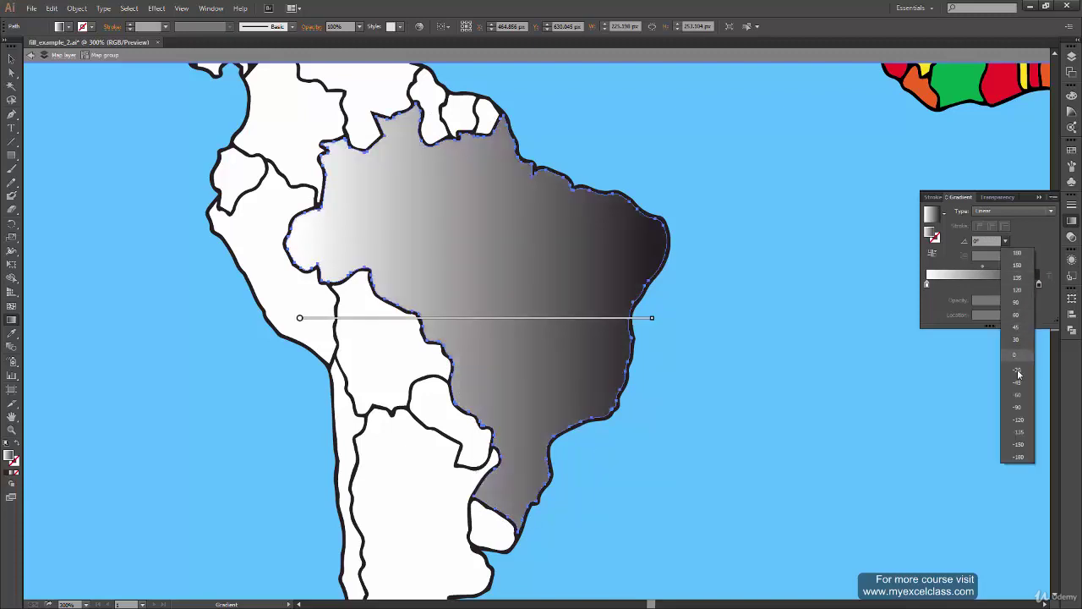
click(1018, 381)
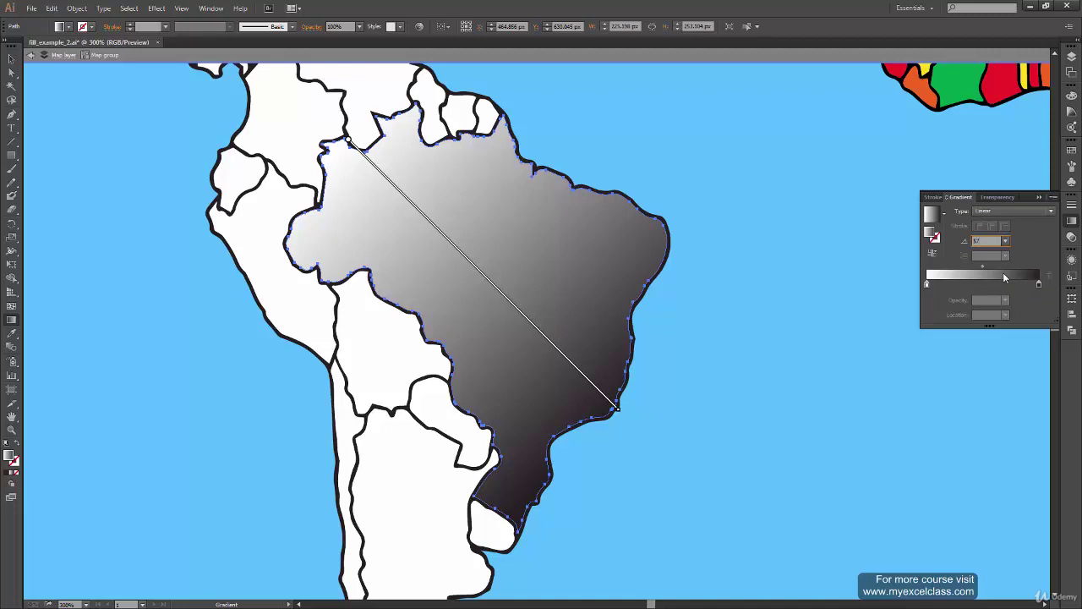
key(Return)
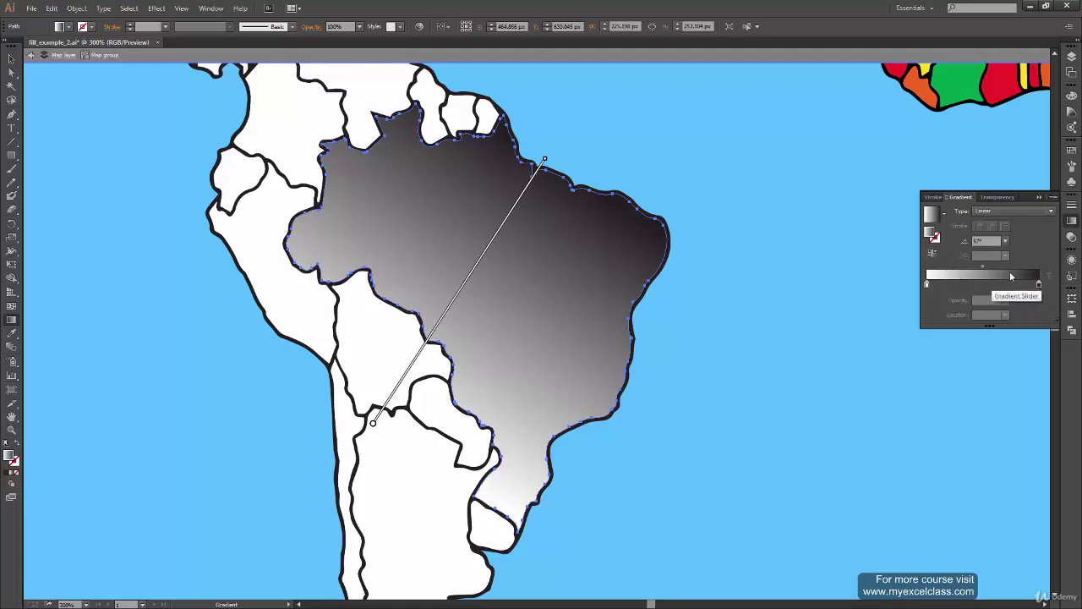
Reverse the gradient twice, then set its angle to 0° for a horizontal fade.
click(933, 255)
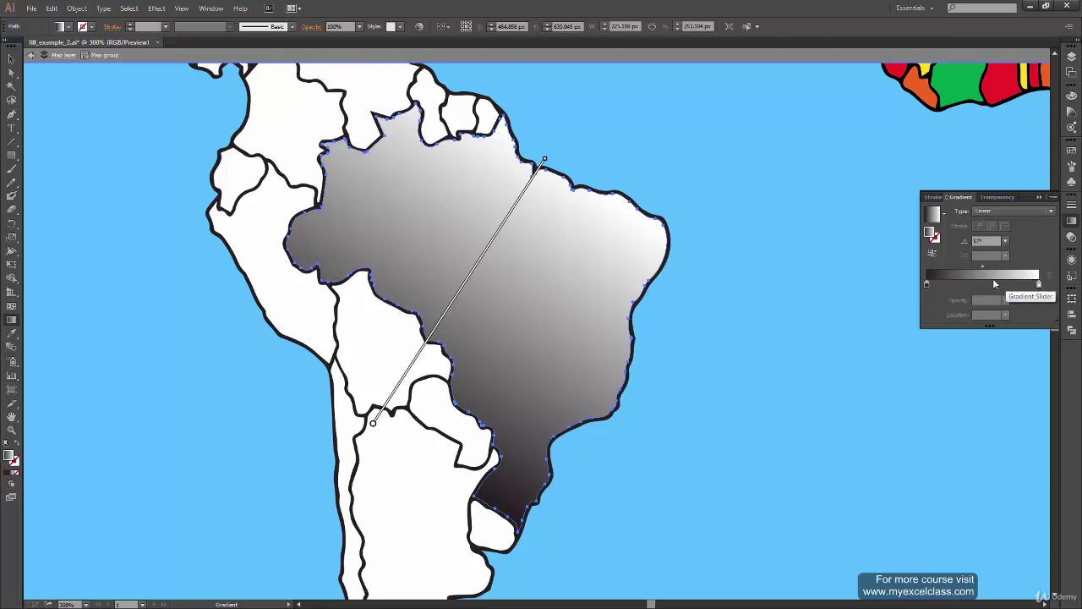
click(933, 255)
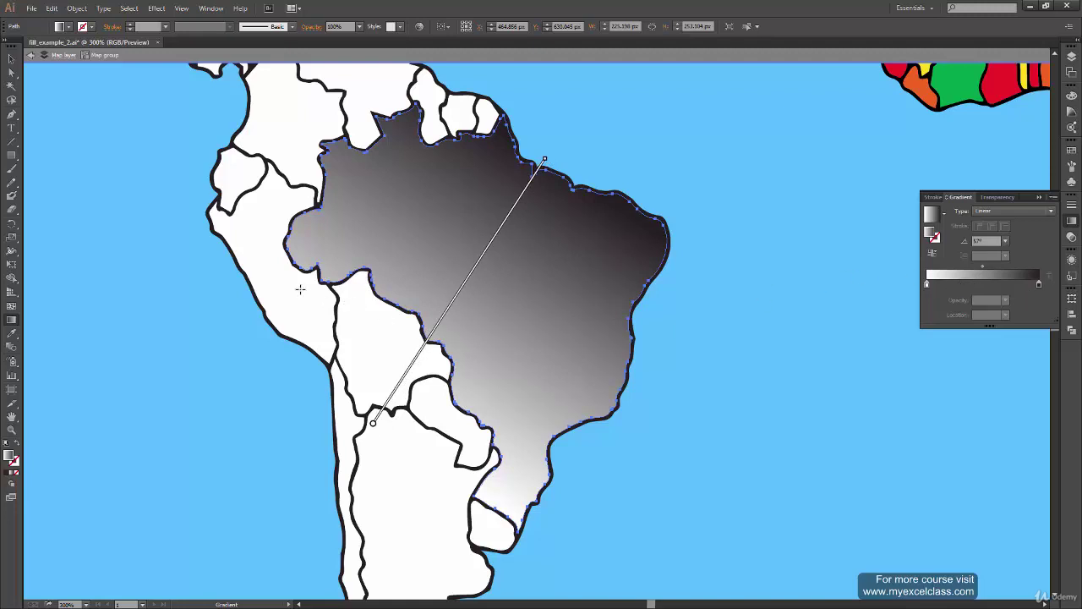
click(986, 240)
text(0)
key(Return)
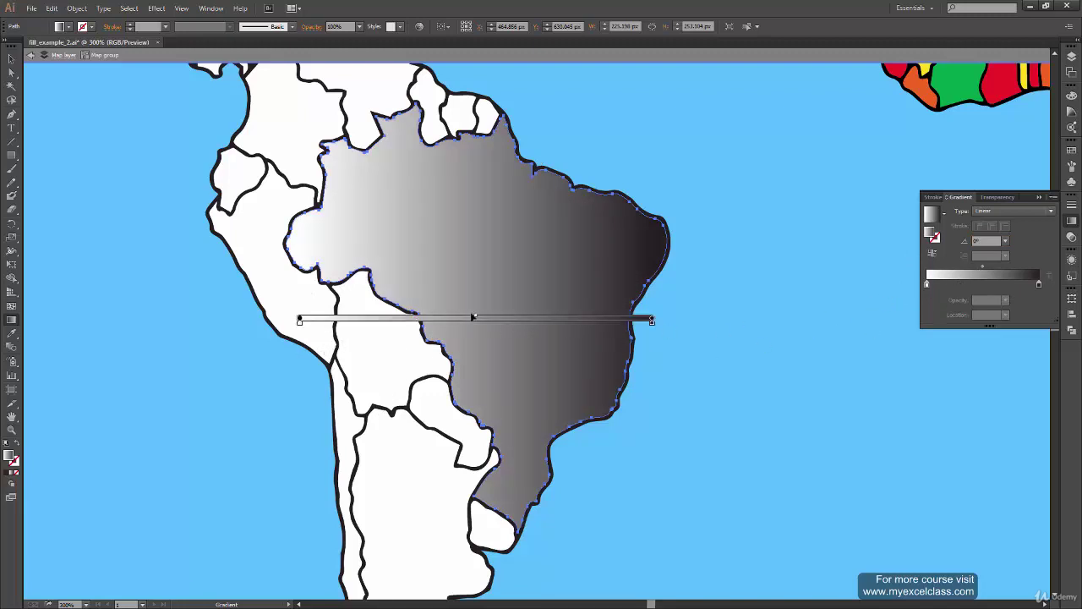
Nudge the gradient midpoint and redraw a wider horizontal gradient across Brazil.
drag(476, 318, 479, 317)
drag(479, 318, 516, 319)
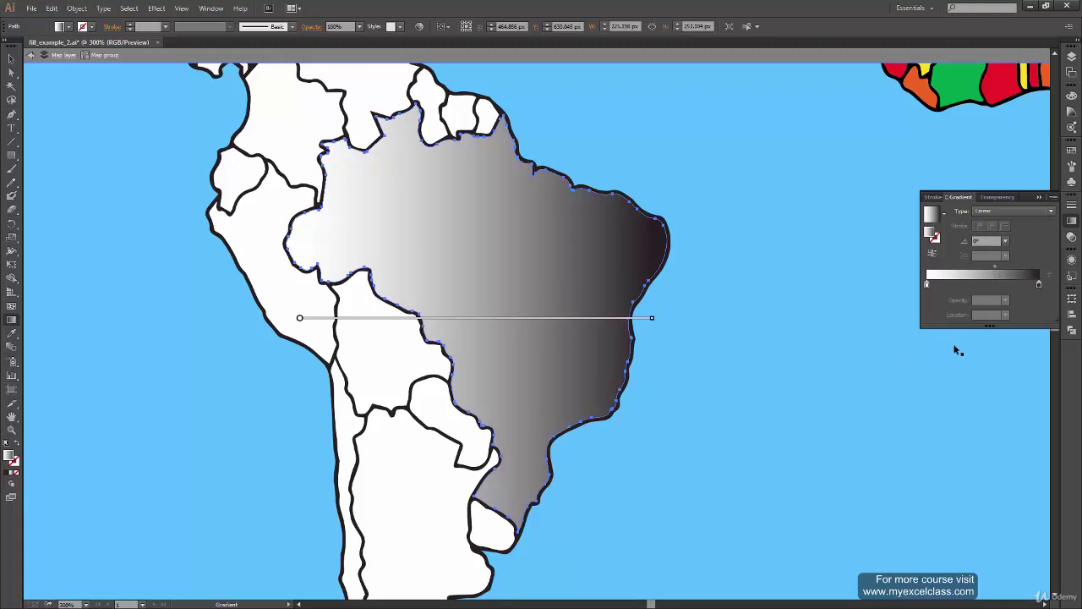
key(v)
key(g)
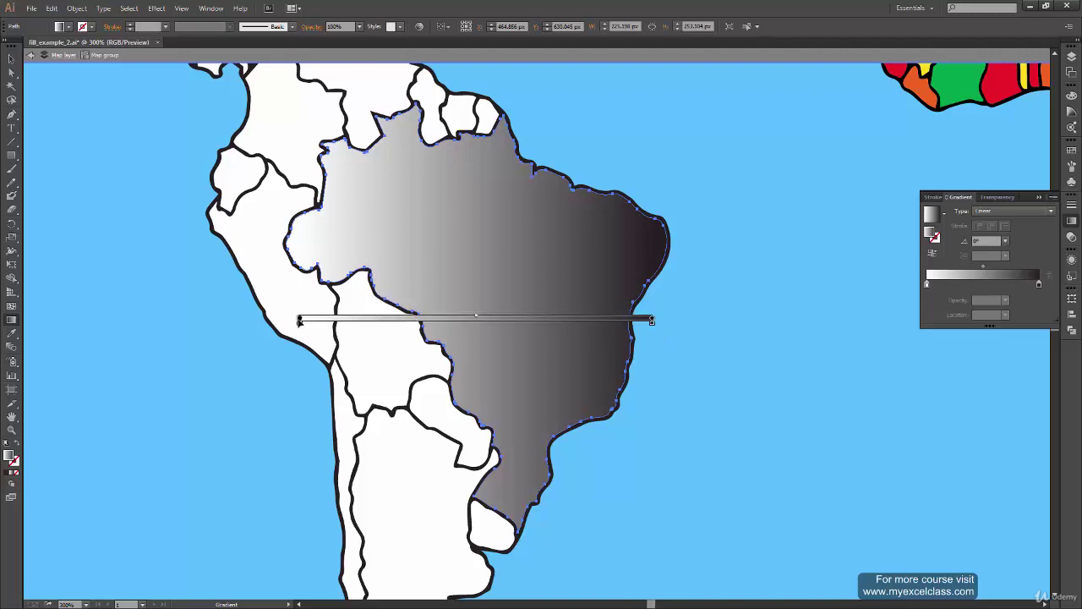
drag(300, 320, 525, 289)
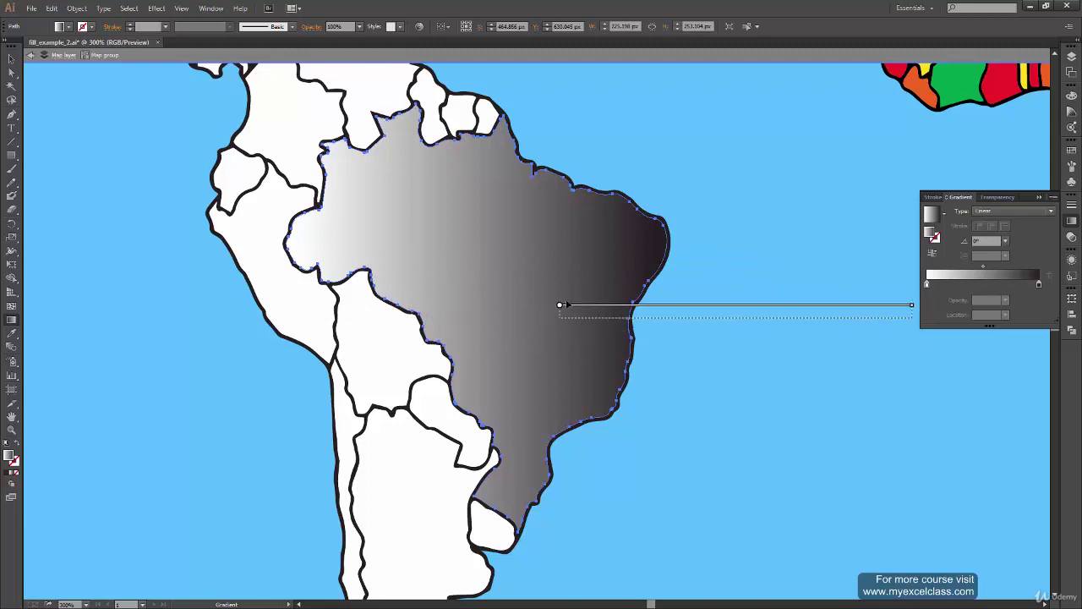
drag(525, 289, 574, 295)
drag(439, 316, 791, 316)
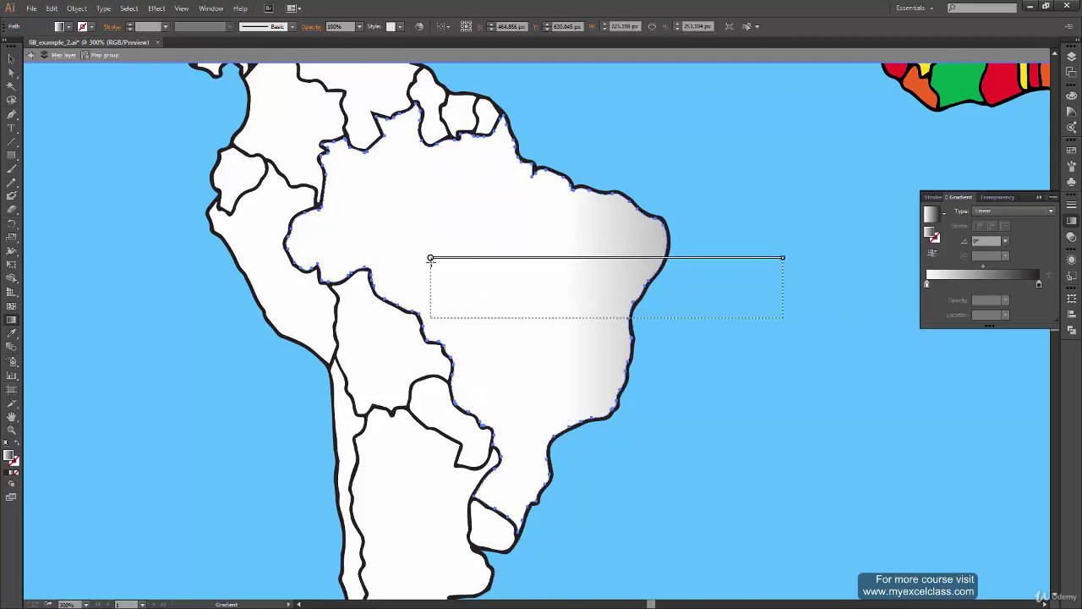
mouse_move(443, 315)
mouse_down()
mouse_move(448, 296)
mouse_move(485, 311)
mouse_up()
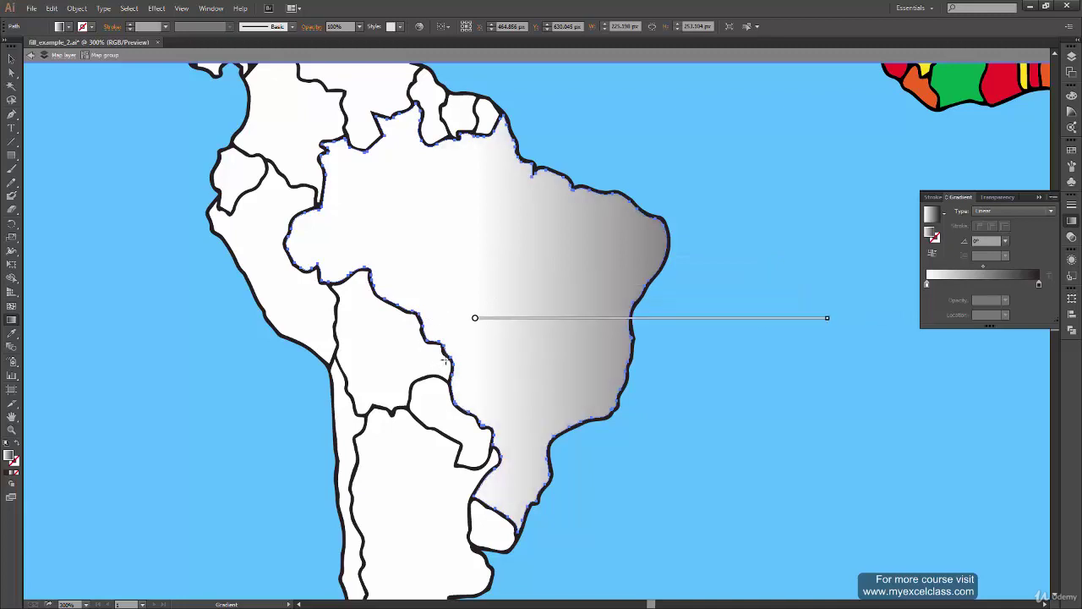
mouse_move(475, 319)
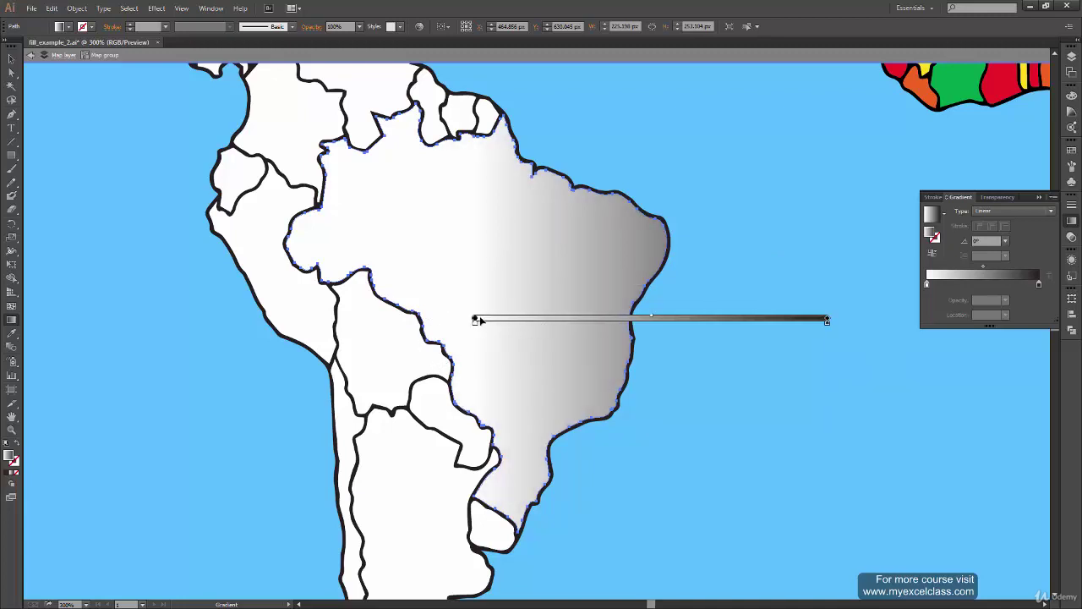
Reshape the gradient annotator and push the white stop east so only the coast darkens.
mouse_move(484, 318)
mouse_down()
mouse_move(565, 315)
mouse_move(437, 258)
mouse_up()
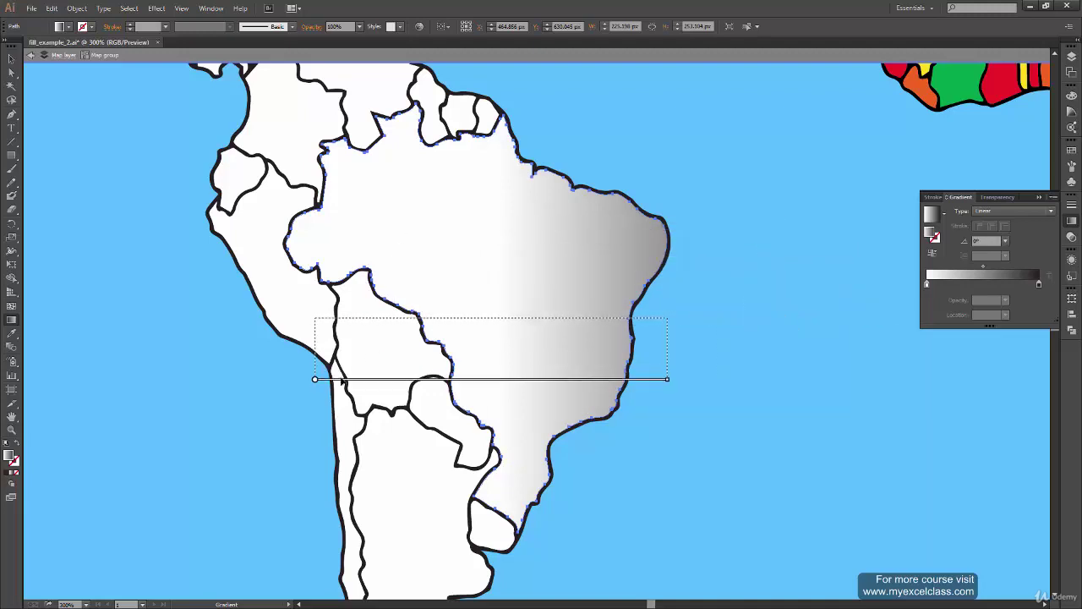
drag(437, 257, 553, 319)
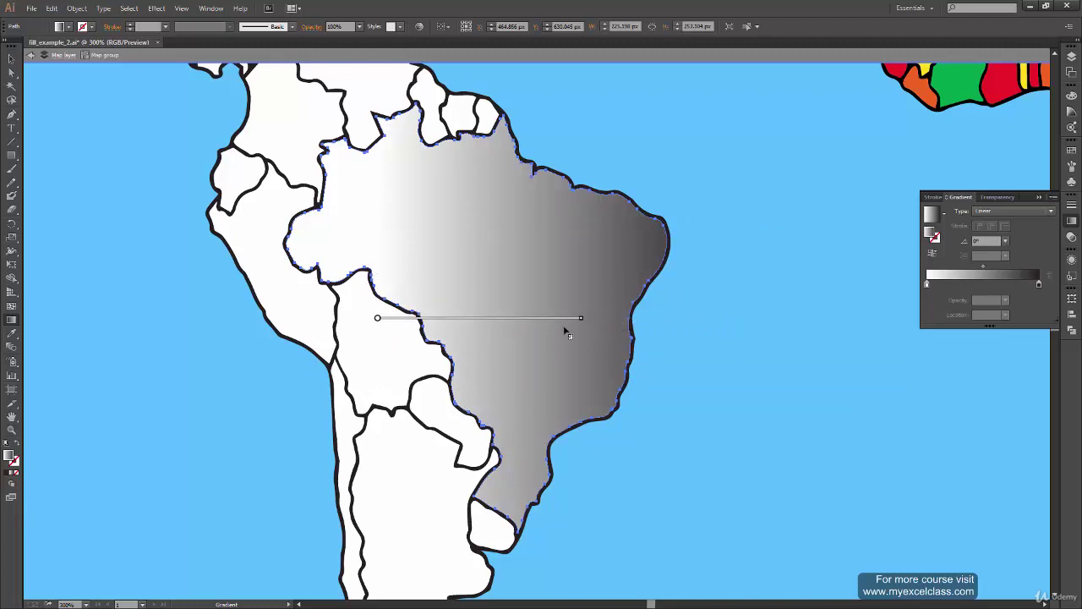
drag(730, 319, 414, 326)
mouse_move(414, 325)
mouse_down()
mouse_move(403, 320)
mouse_move(999, 337)
mouse_move(901, 318)
mouse_up()
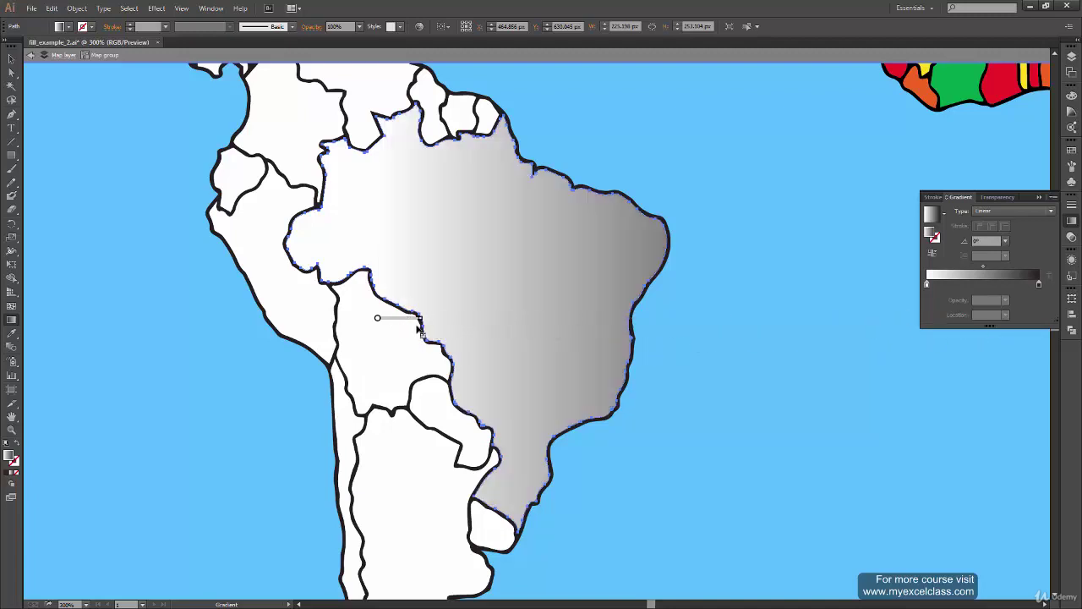
mouse_move(708, 343)
mouse_down()
mouse_move(418, 328)
mouse_move(488, 314)
mouse_move(469, 317)
mouse_up()
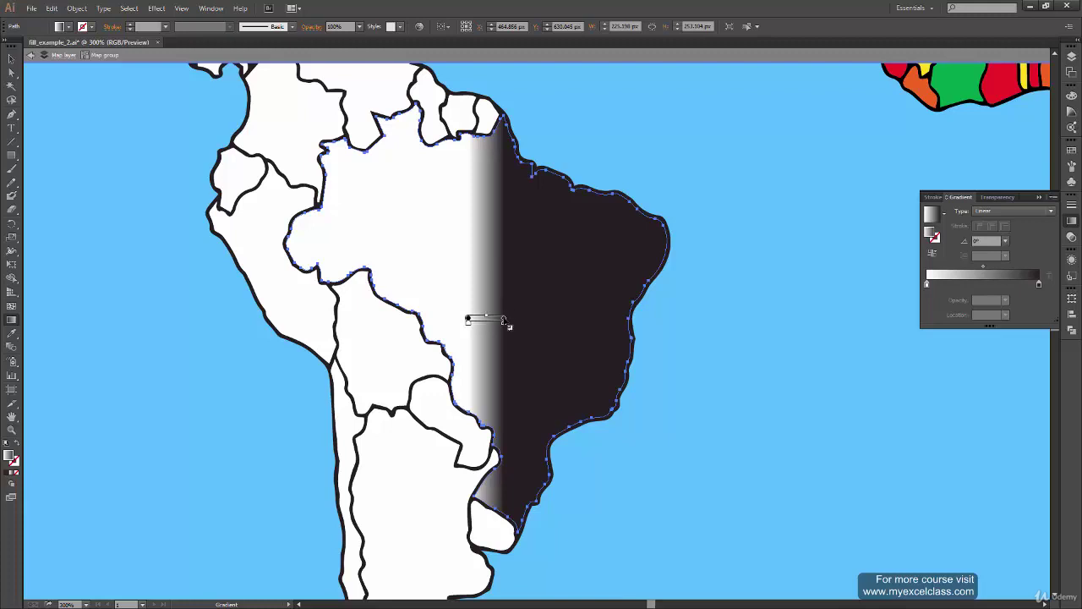
drag(505, 317, 664, 333)
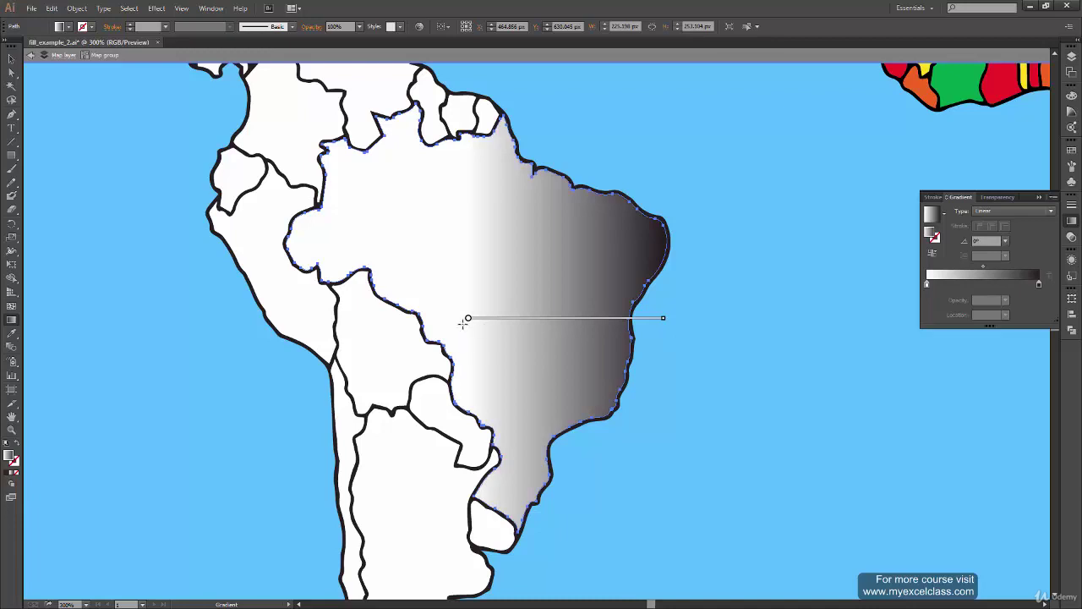
drag(469, 318, 285, 319)
mouse_move(480, 320)
mouse_down()
mouse_move(667, 315)
mouse_move(672, 244)
mouse_up()
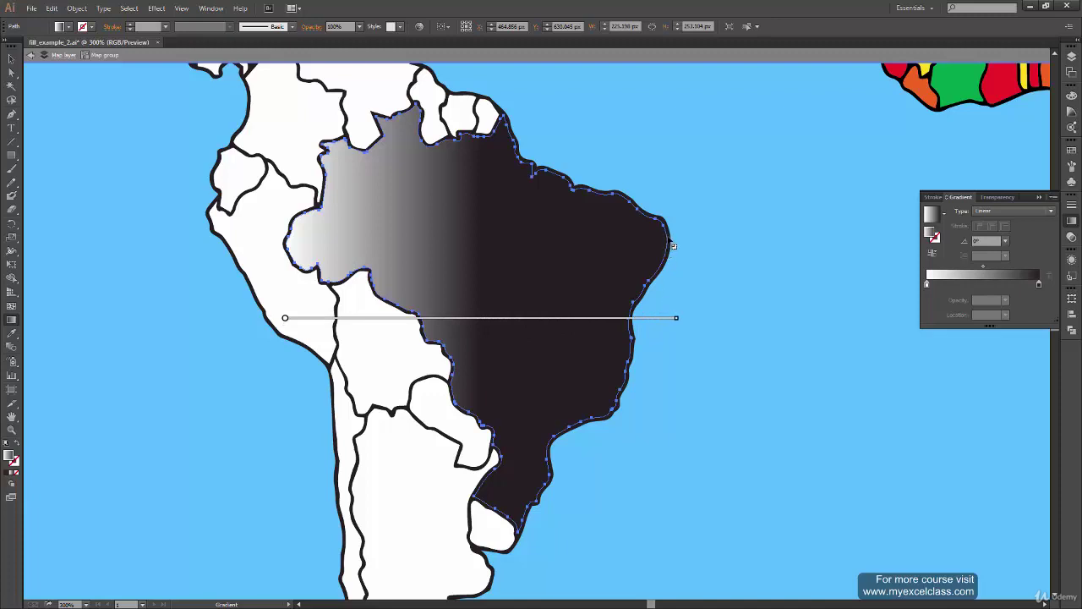
drag(672, 247, 675, 243)
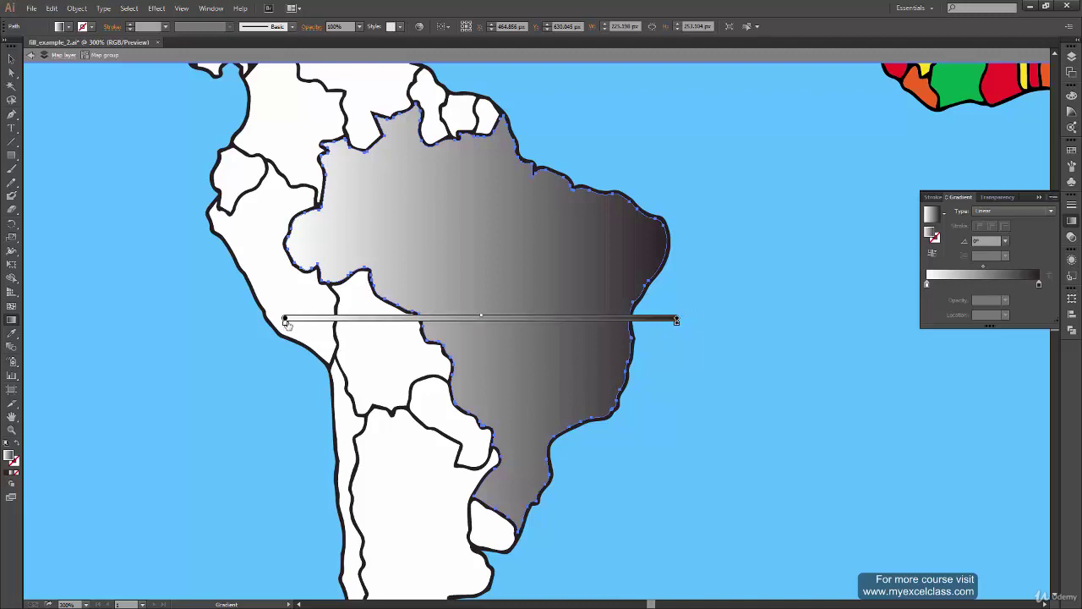
mouse_move(302, 326)
mouse_down()
mouse_move(470, 346)
mouse_move(595, 343)
mouse_up()
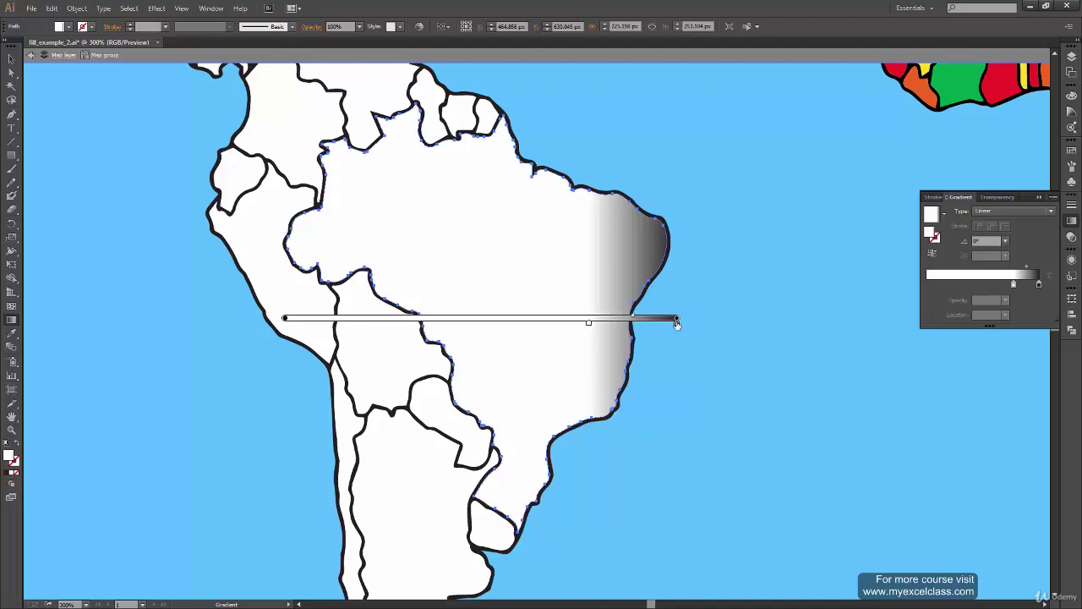
Undo a black-stop move, then drag the white stop far toward the east.
drag(676, 322, 626, 319)
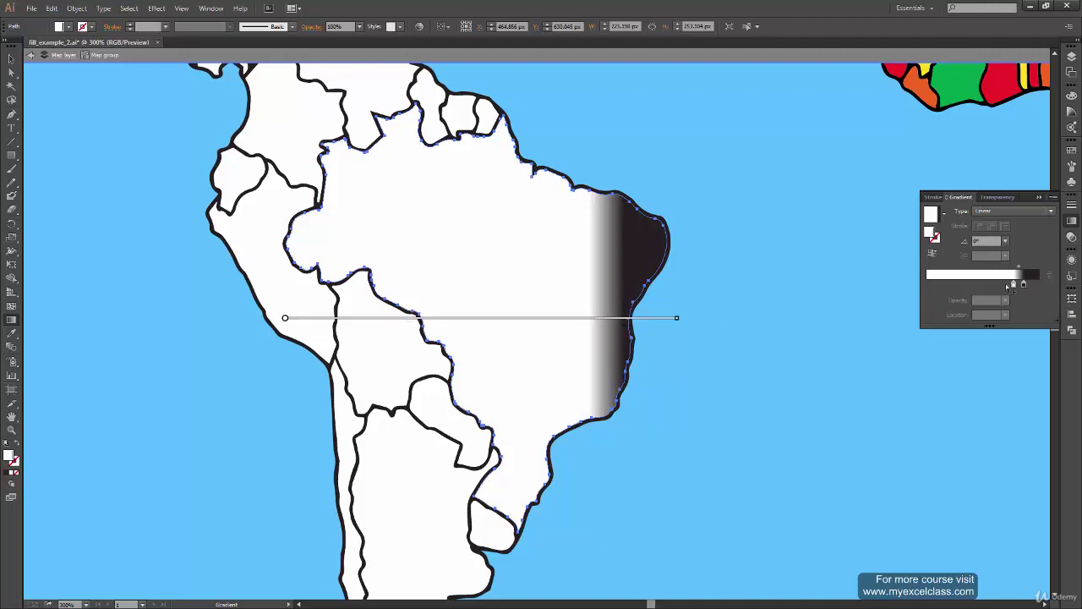
key(ctrl+z)
key(g)
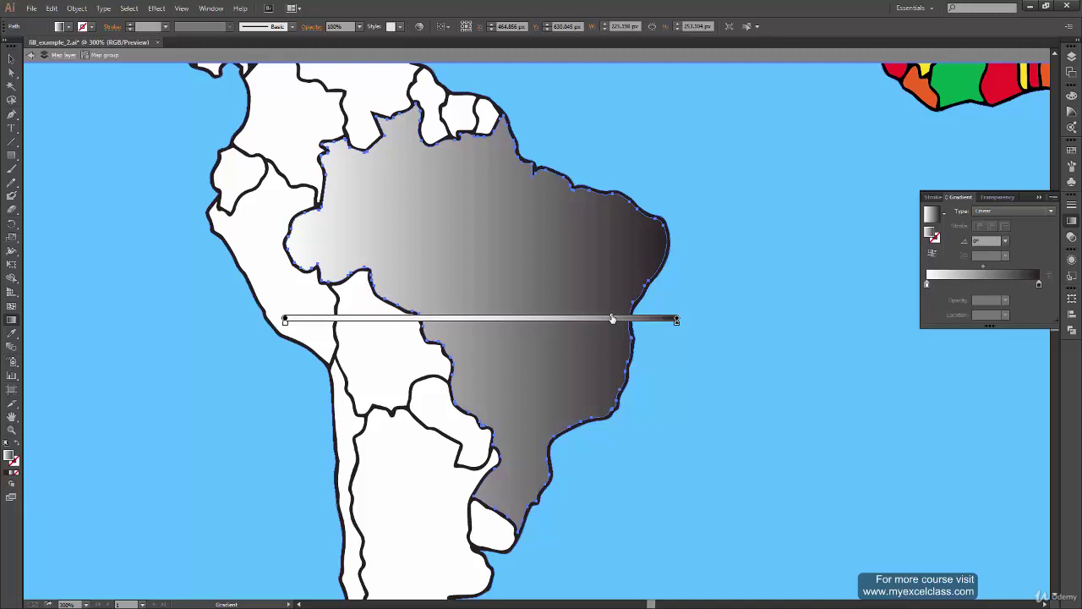
drag(561, 315, 651, 316)
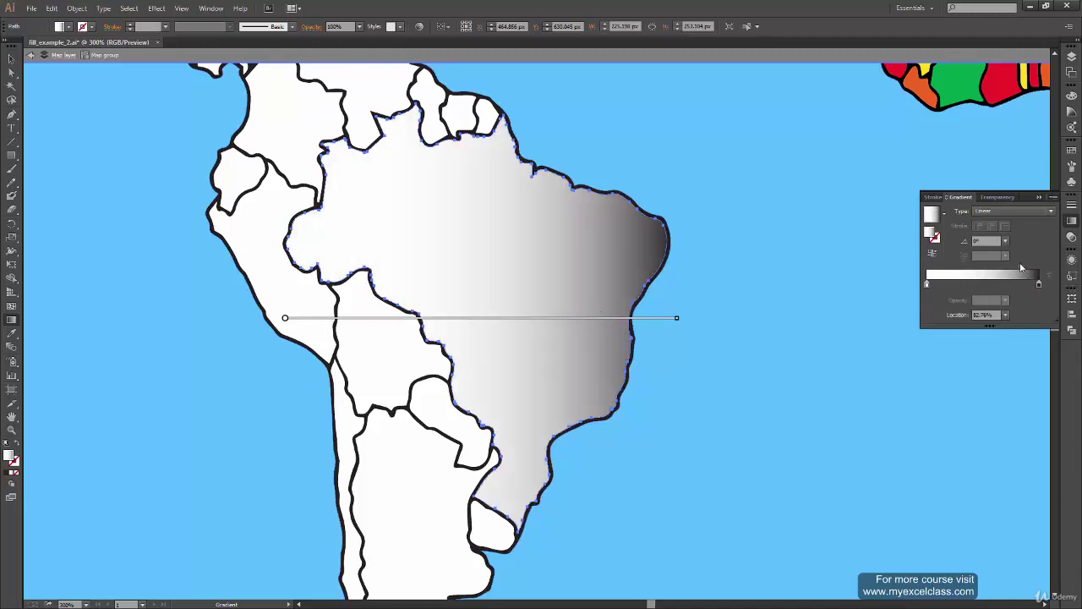
Set the gradient midpoint location to 50%.
click(1022, 269)
drag(1021, 268, 949, 275)
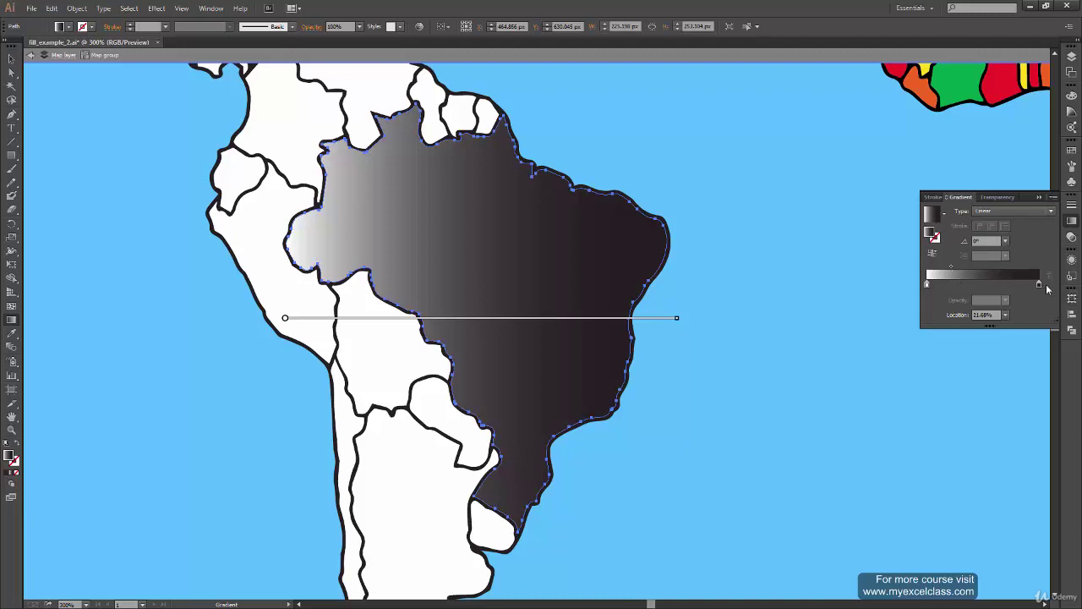
drag(951, 268, 1019, 284)
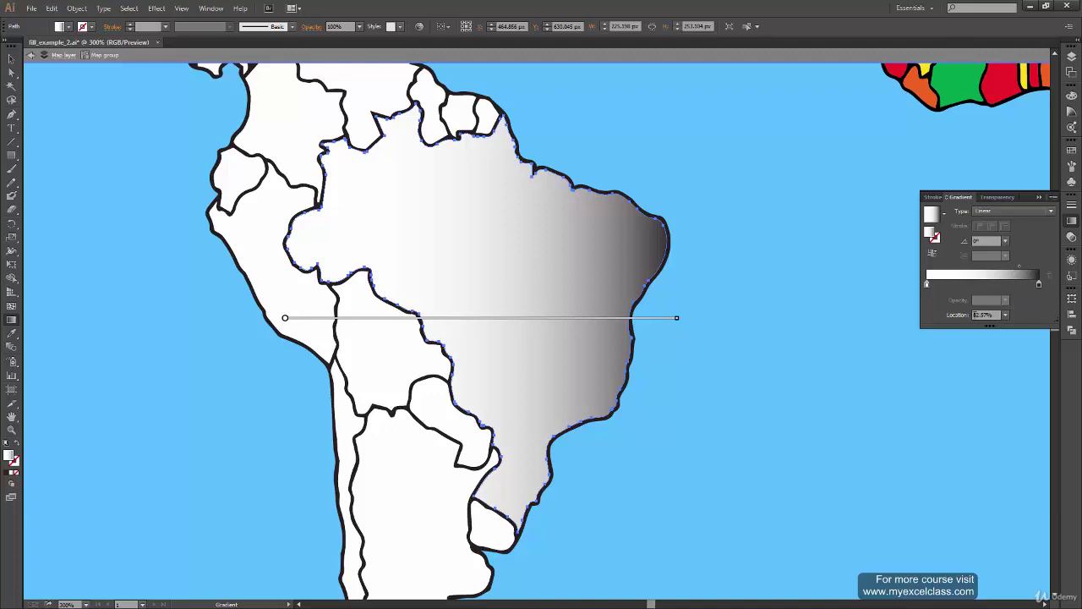
click(983, 315)
text(50)
key(Return)
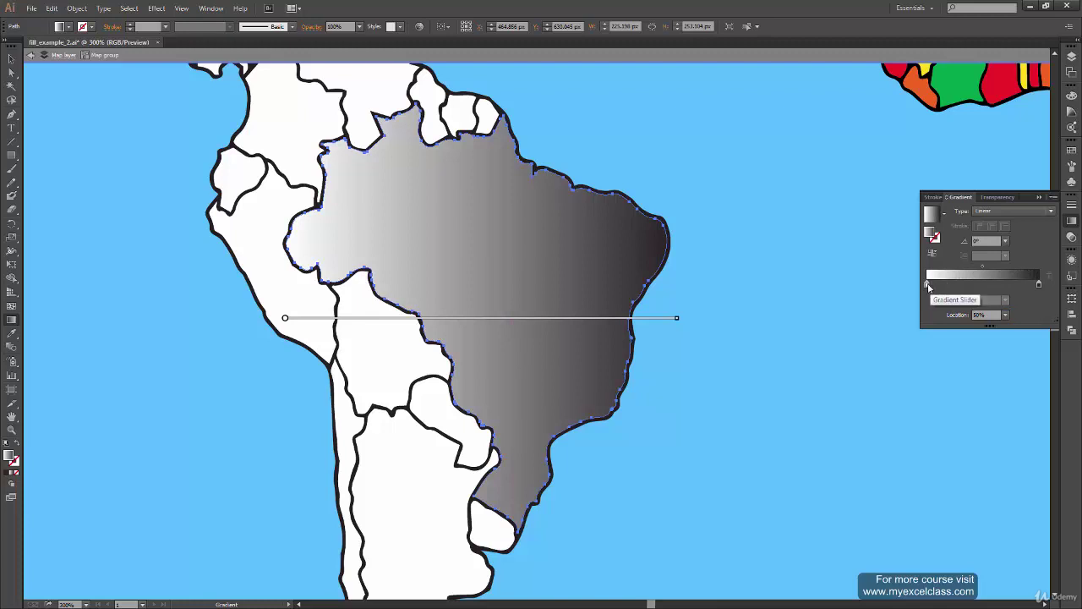
Set the left white stop's location to 80%, after briefly trying 50%.
click(928, 285)
click(985, 266)
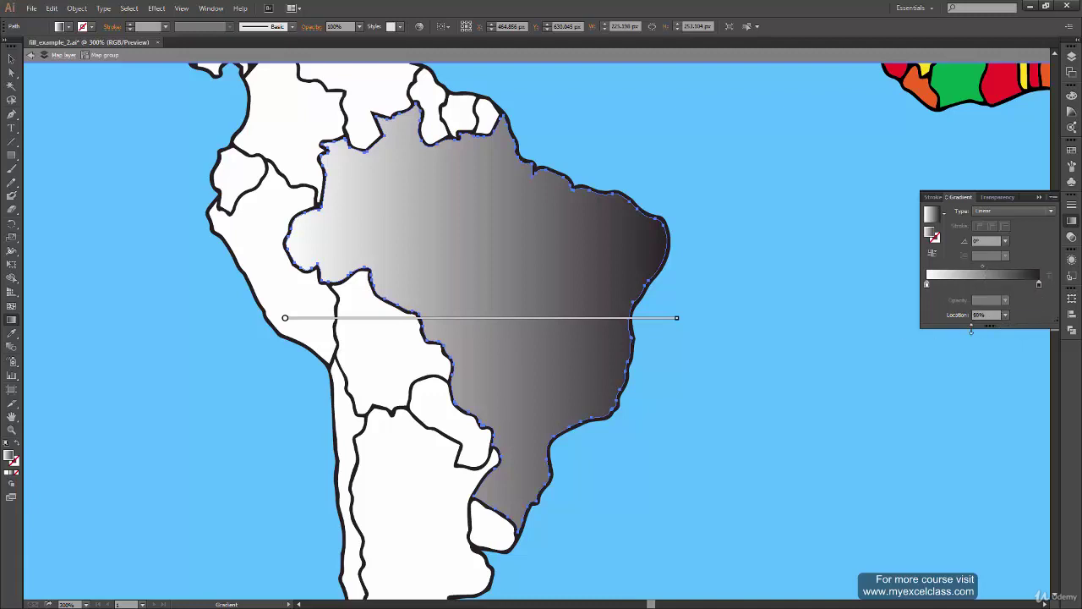
click(927, 285)
click(1005, 315)
click(1018, 388)
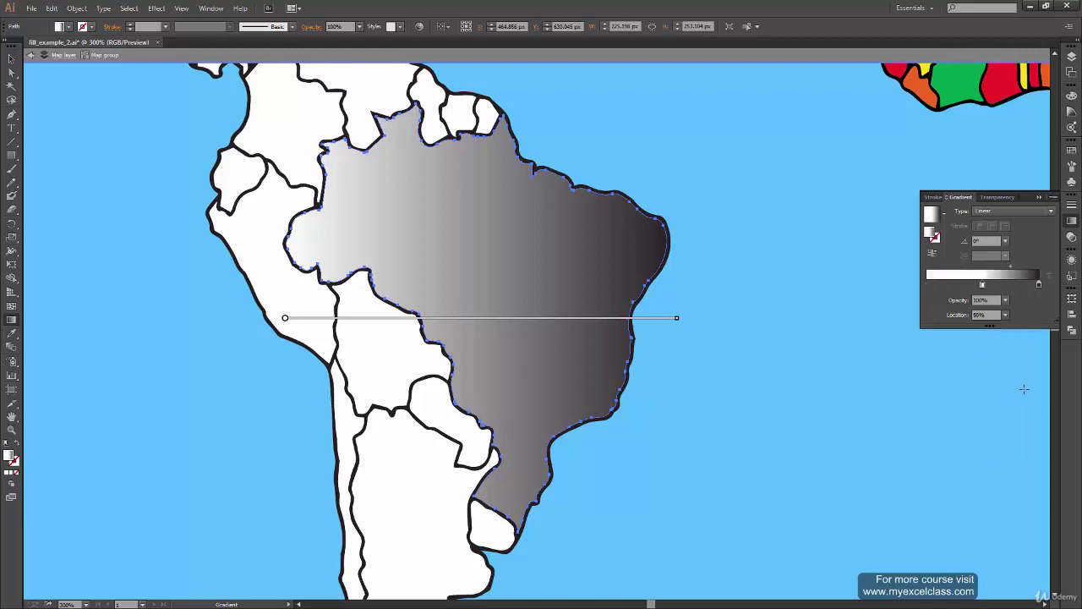
click(1005, 314)
click(1020, 425)
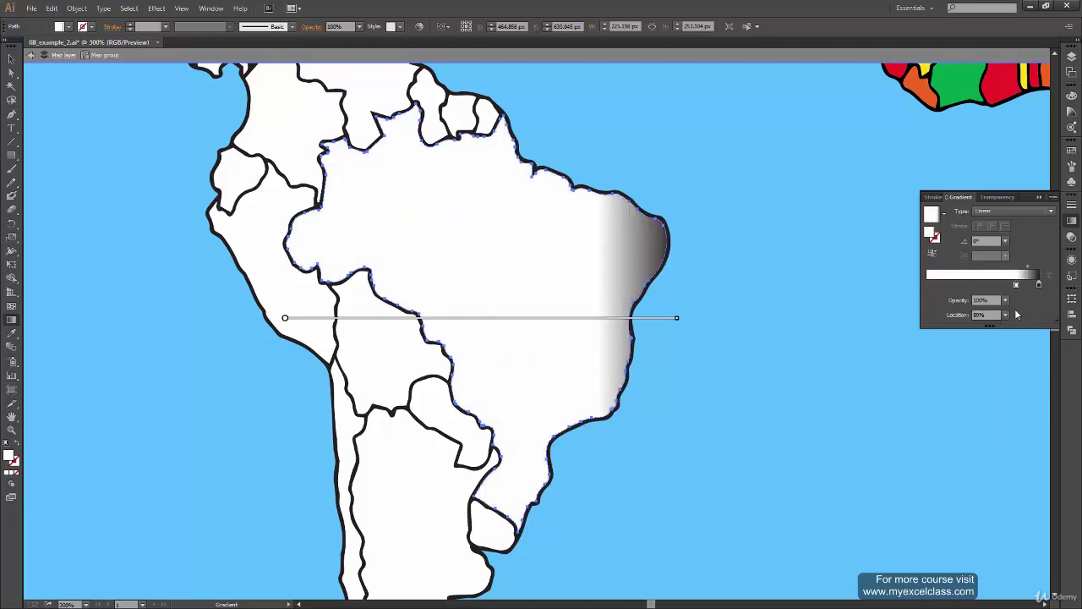
Set the left stop's location back to 0% and check the dark right stop.
click(981, 316)
text(0)
key(Return)
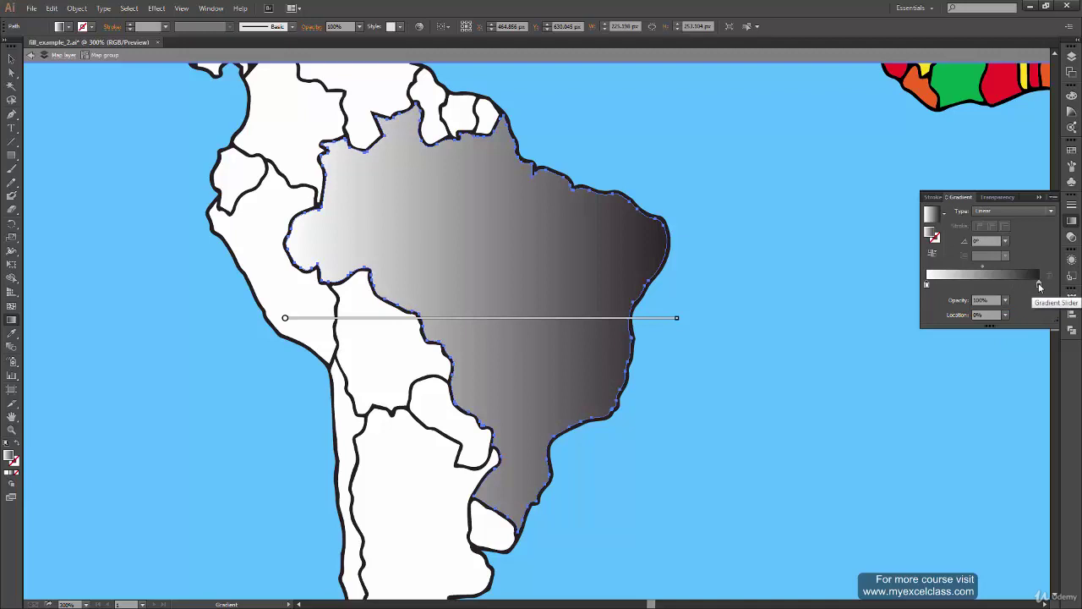
click(1039, 286)
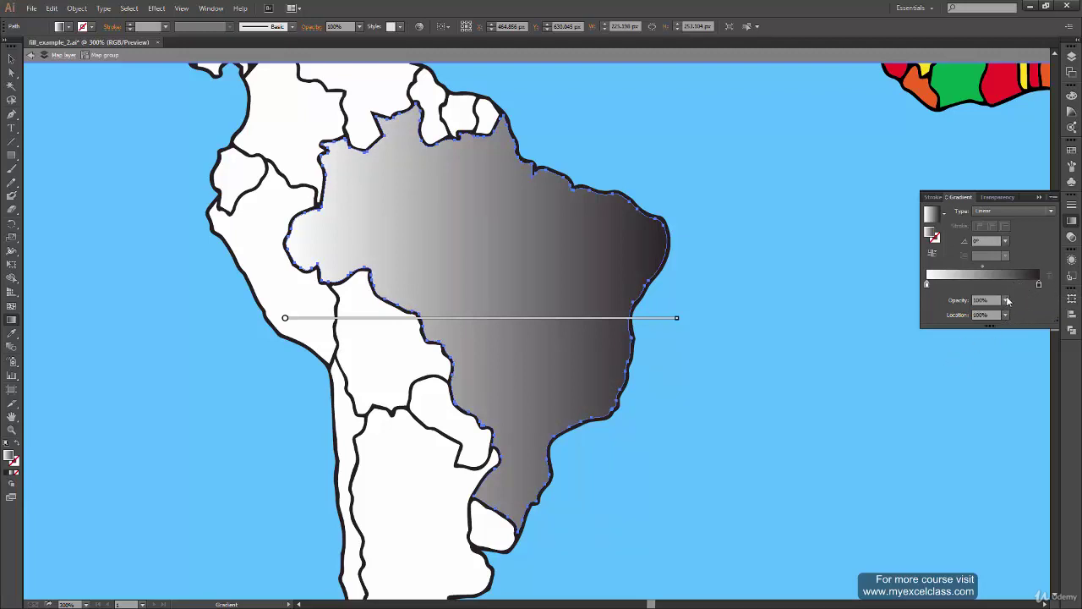
mouse_move(1039, 285)
mouse_down()
mouse_move(998, 285)
mouse_move(1039, 285)
mouse_up()
mouse_move(524, 319)
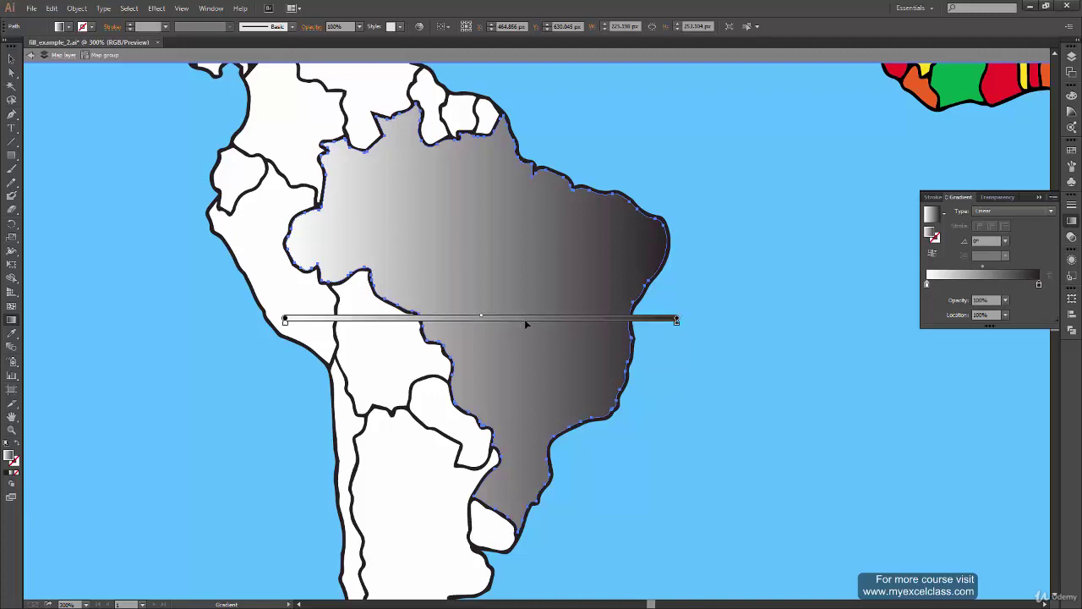
Add and remove trial colour stops on Brazil's gradient, keeping just two stops.
click(526, 321)
drag(526, 325, 526, 507)
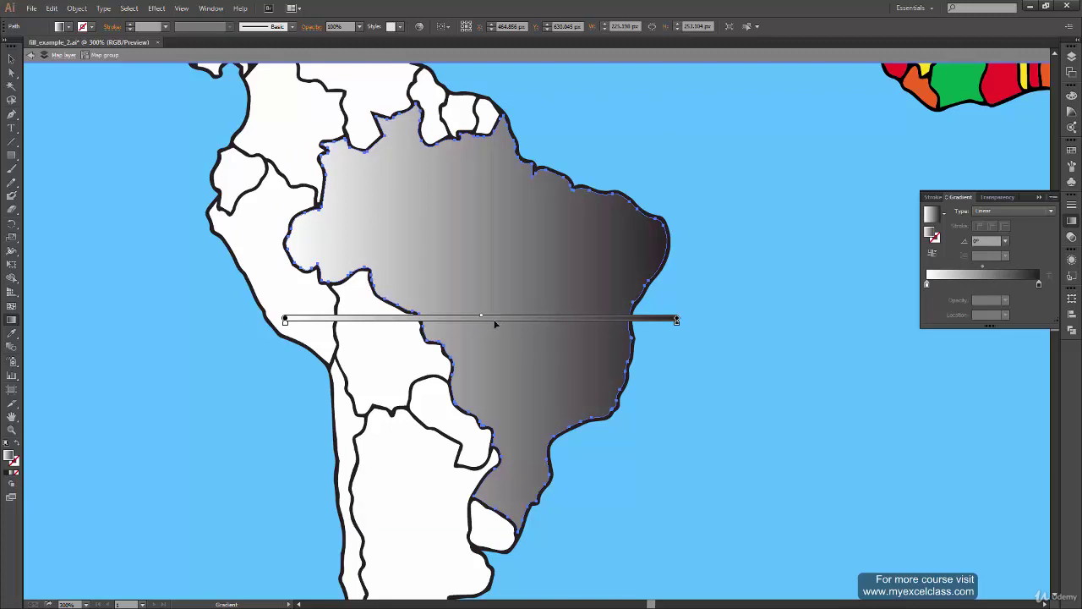
click(497, 324)
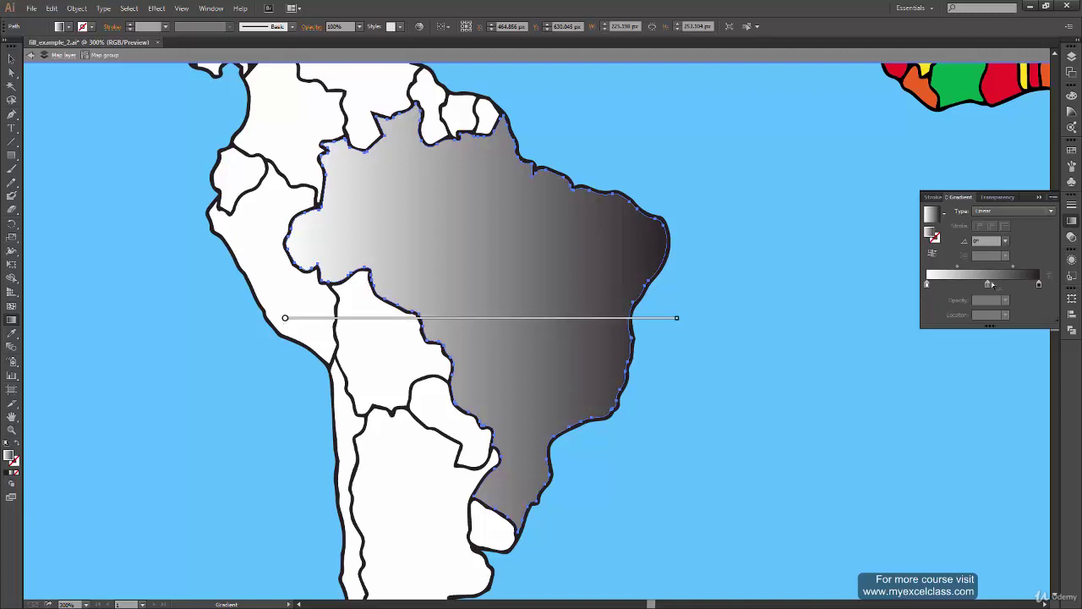
drag(988, 284, 925, 315)
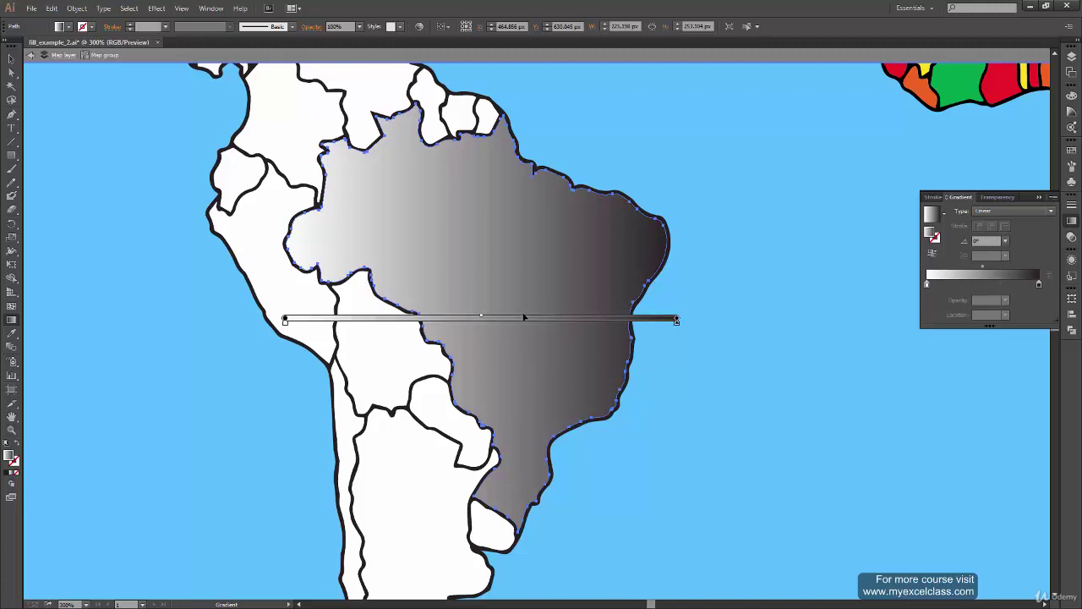
click(1041, 197)
click(482, 324)
mouse_move(496, 325)
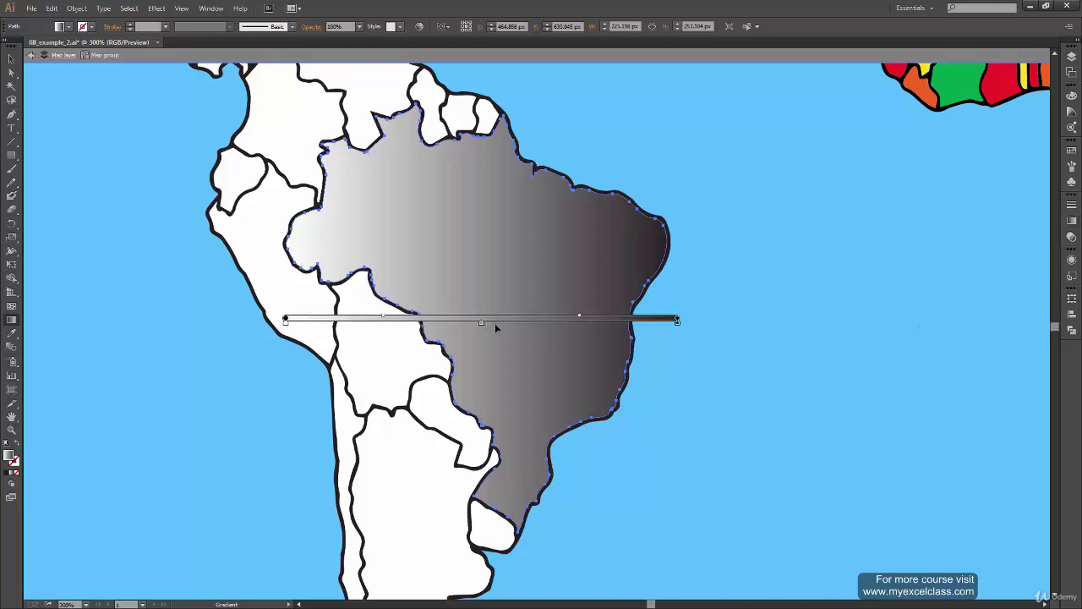
key(ctrl+z)
click(1071, 221)
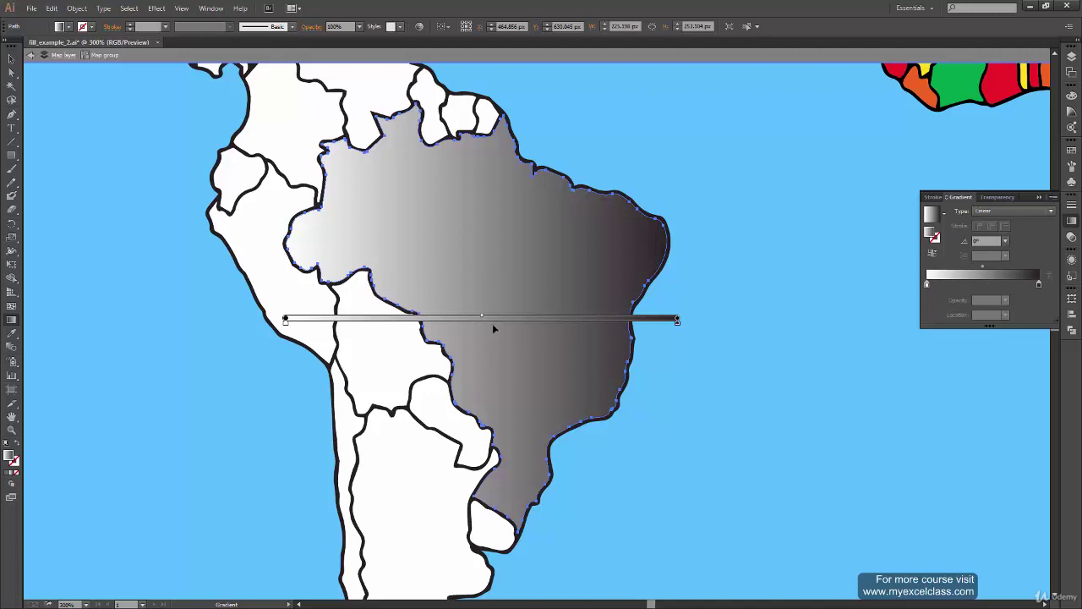
Add trial colour stops to Brazil's gradient, then drag the extra stops off the slider.
click(515, 325)
double_click(515, 322)
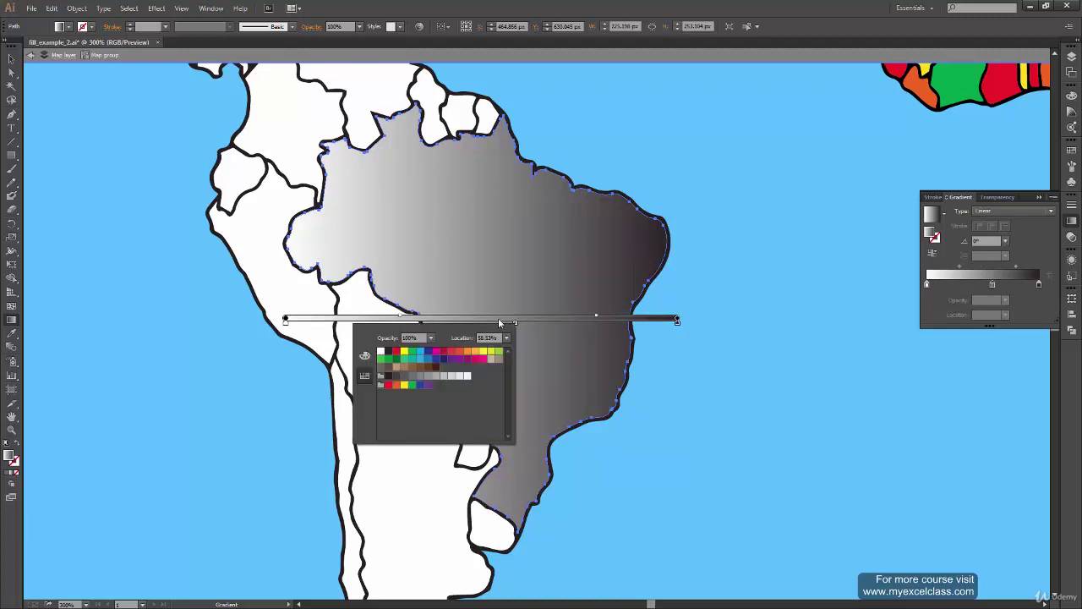
key(Escape)
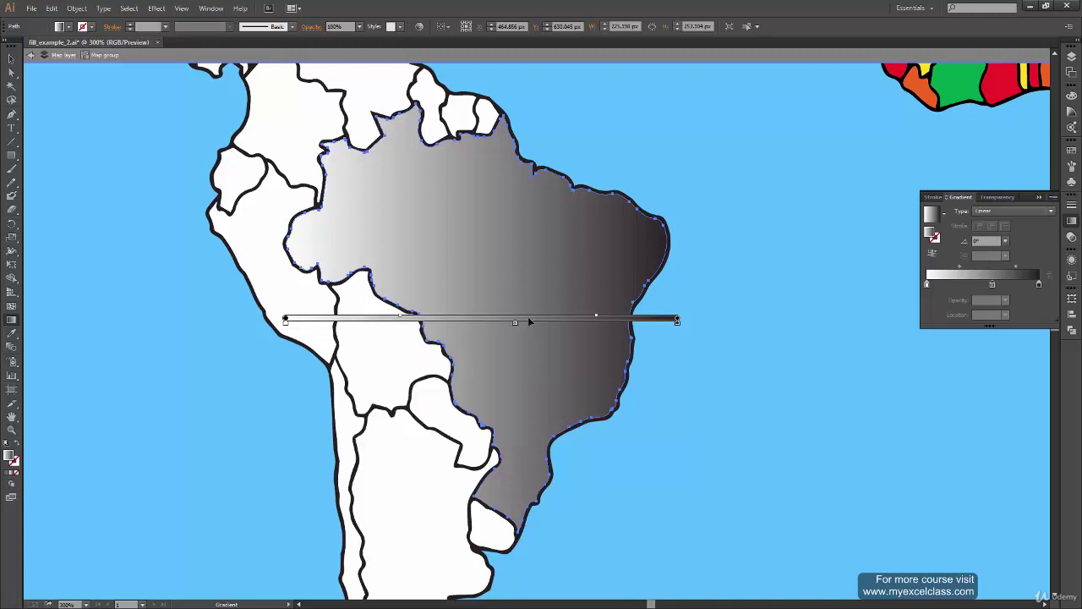
drag(514, 325, 509, 358)
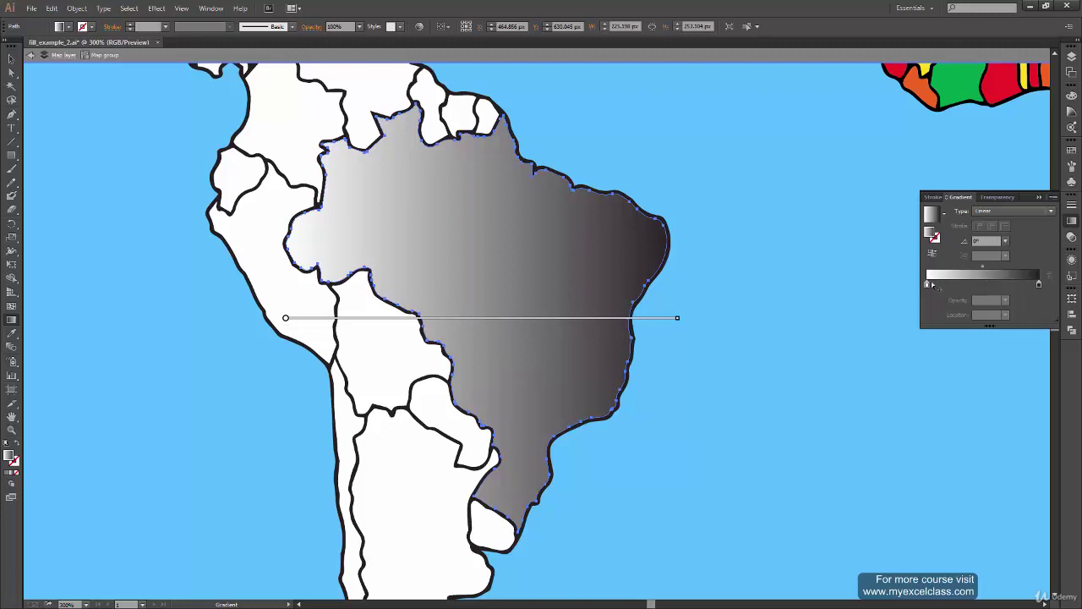
click(946, 285)
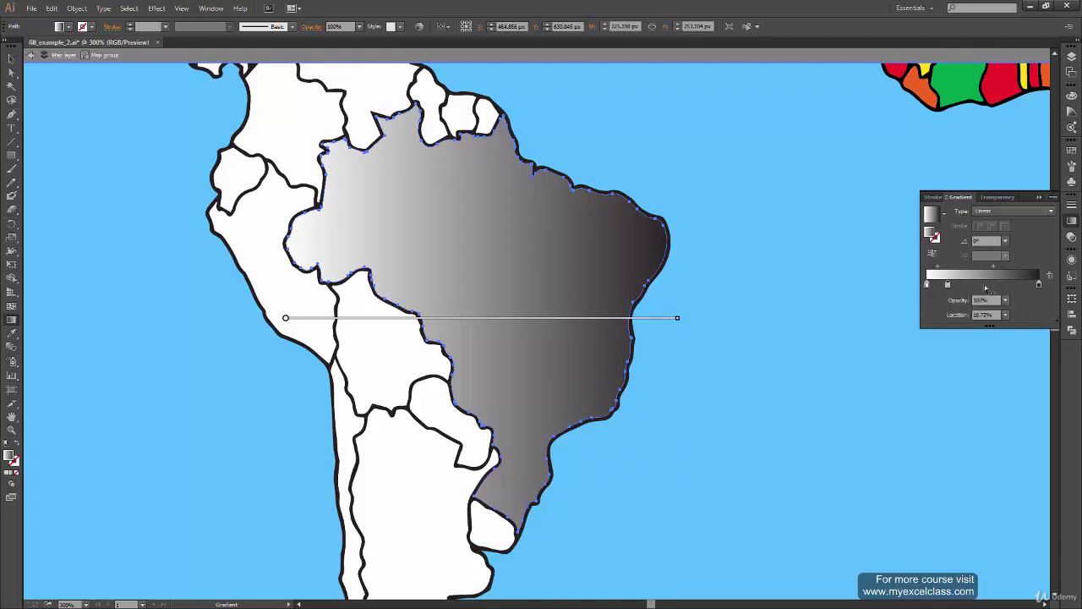
click(1012, 285)
mouse_move(1010, 285)
mouse_down()
mouse_move(1012, 306)
mouse_move(982, 314)
mouse_up()
Add a middle stop at about 47.78% and check each stop's location.
click(981, 285)
click(1040, 285)
click(981, 286)
click(1039, 285)
click(927, 284)
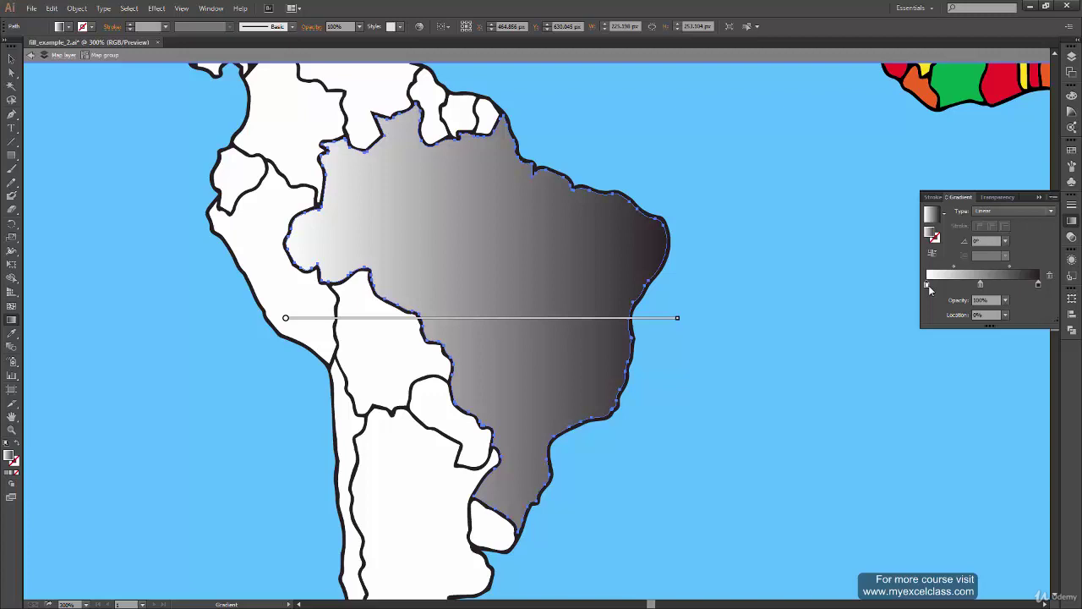
click(981, 285)
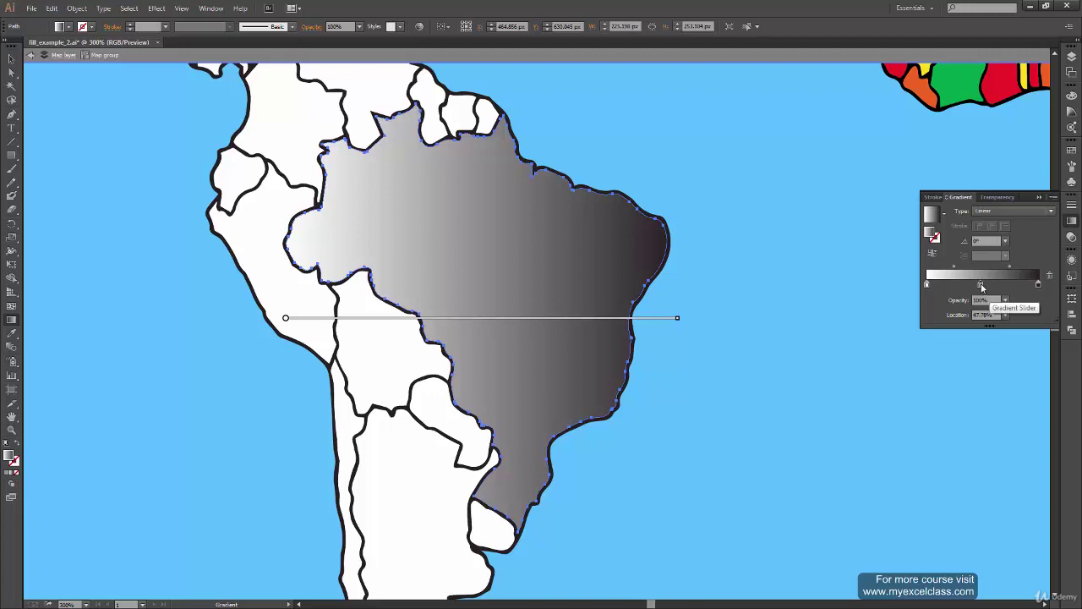
Colour the middle gradient stop red (RGB 227, 28, 36) from the swatches.
double_click(980, 285)
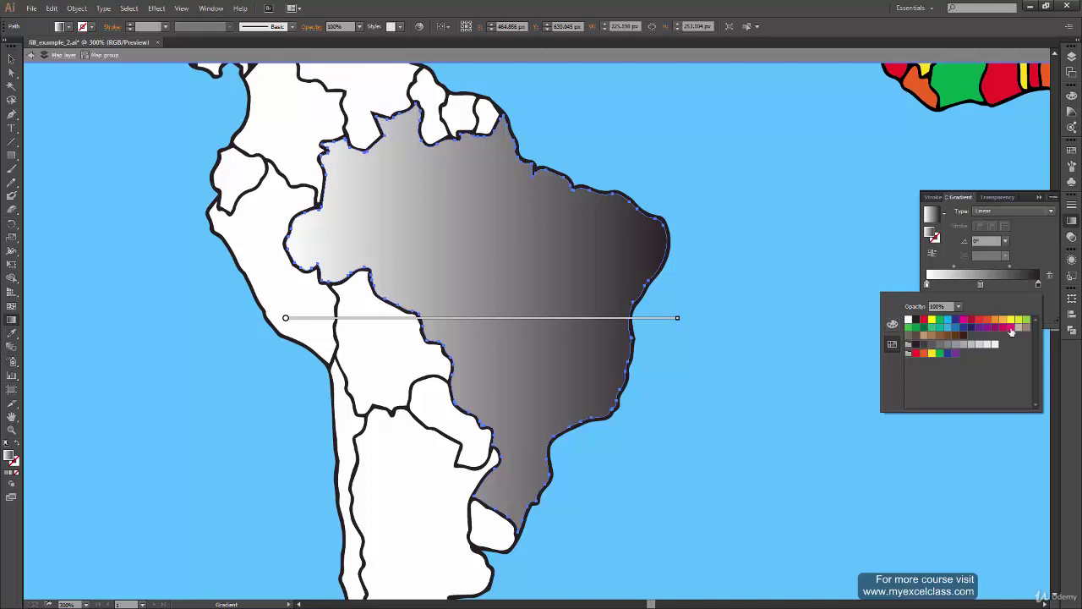
click(892, 323)
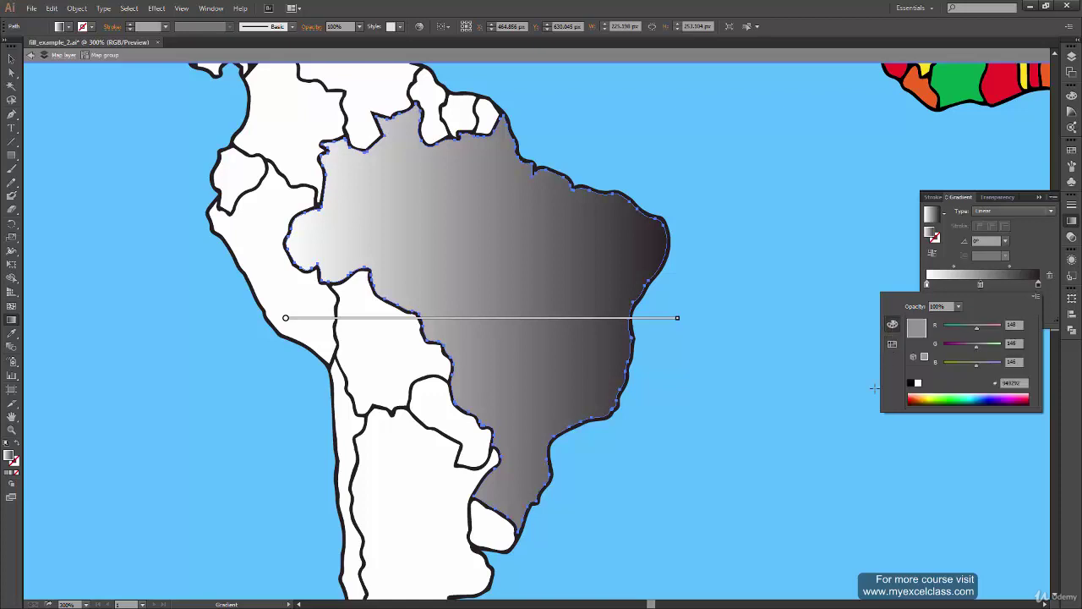
click(893, 345)
click(892, 323)
click(894, 345)
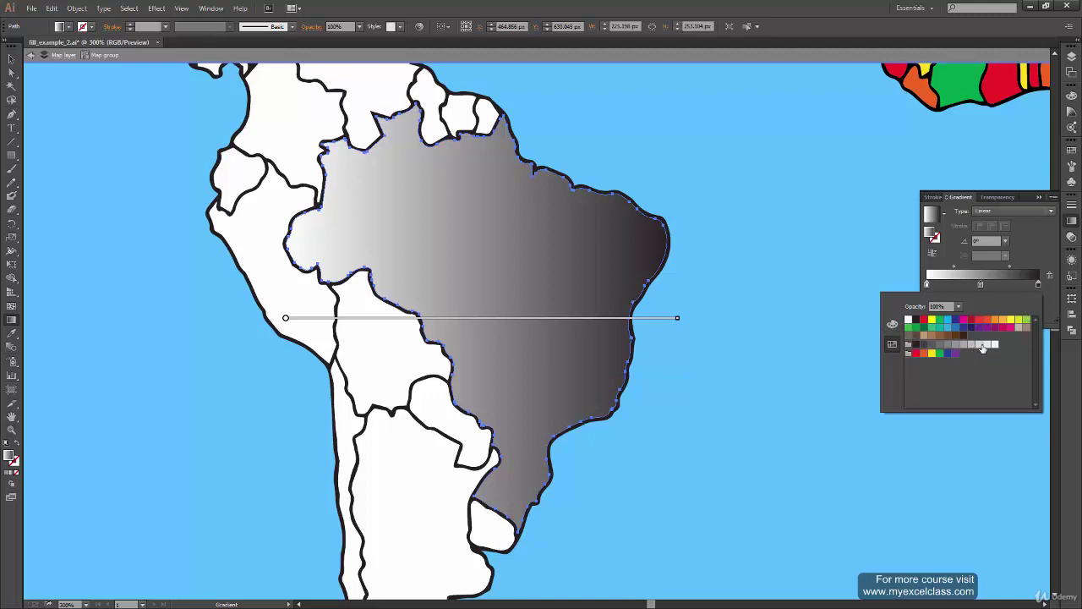
click(981, 345)
click(955, 344)
click(918, 345)
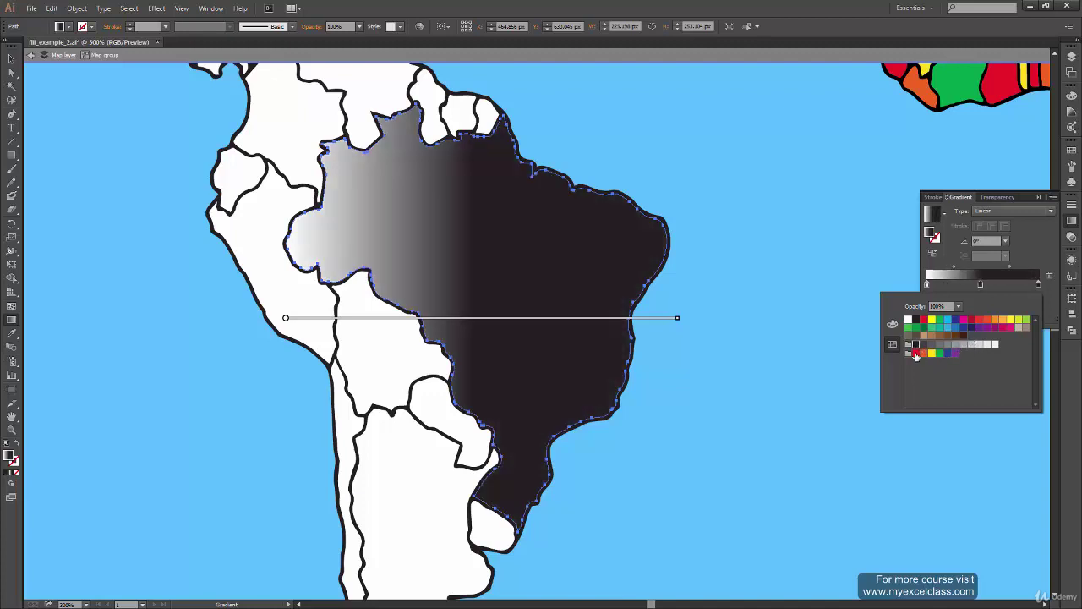
click(916, 353)
click(892, 325)
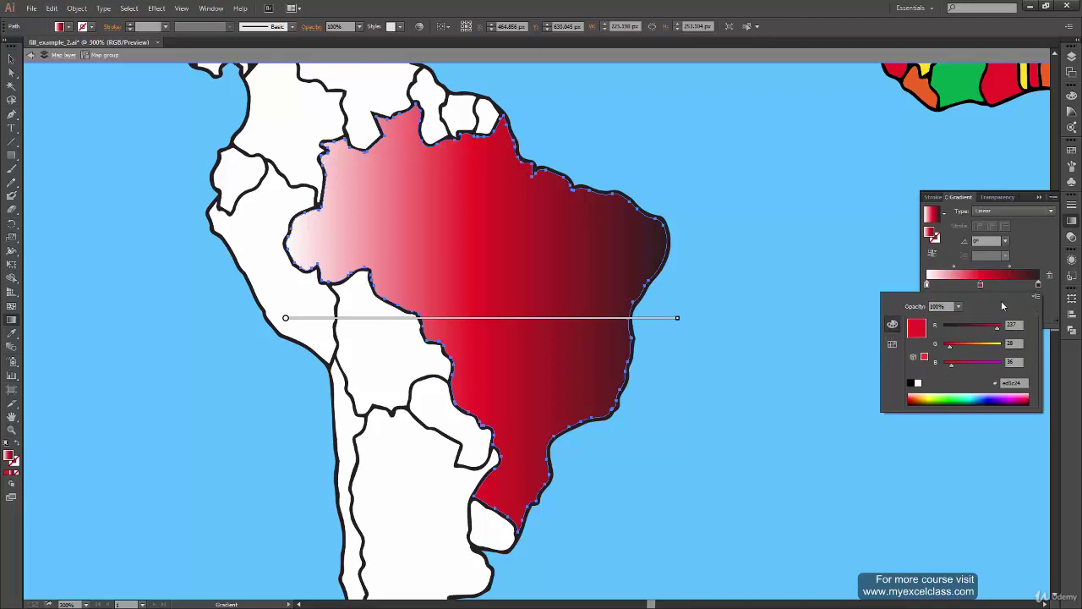
Cycle the middle stop's colour mode through CMYK, HSB and Grayscale.
click(1036, 301)
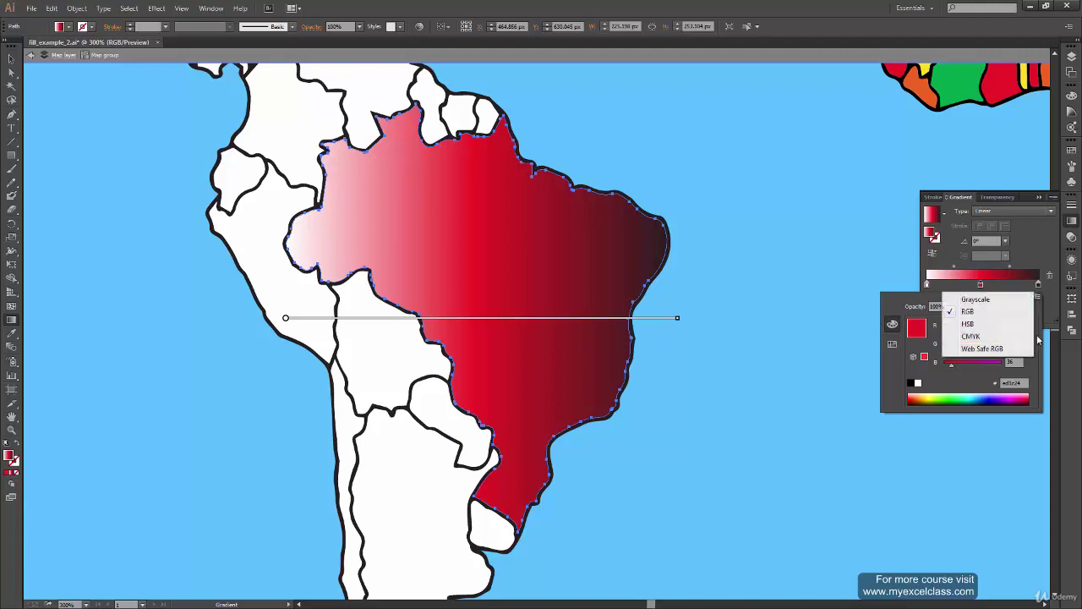
click(1039, 300)
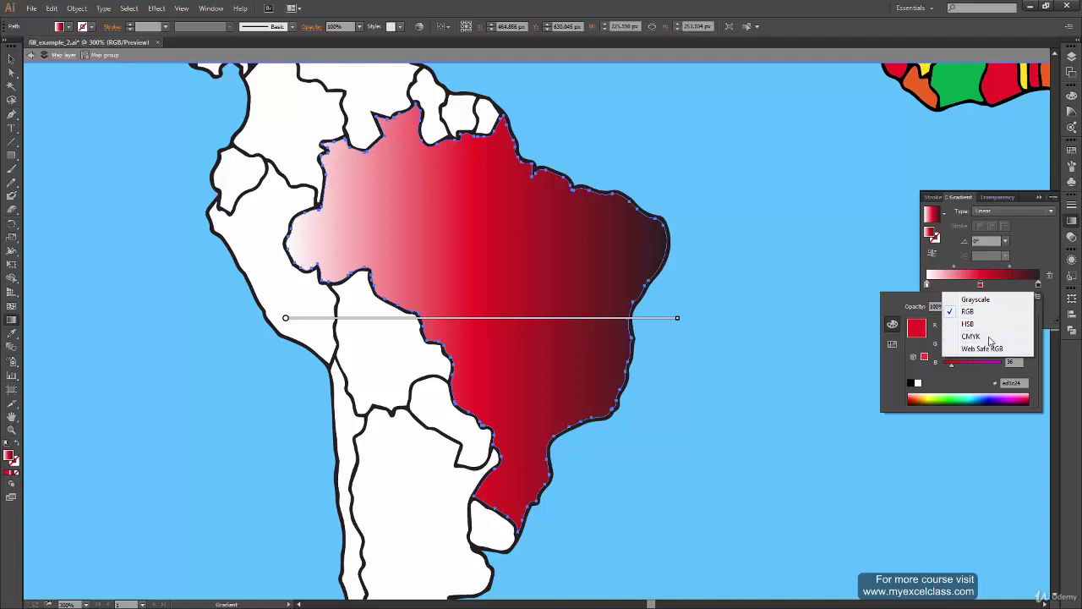
click(980, 336)
click(1038, 297)
click(992, 324)
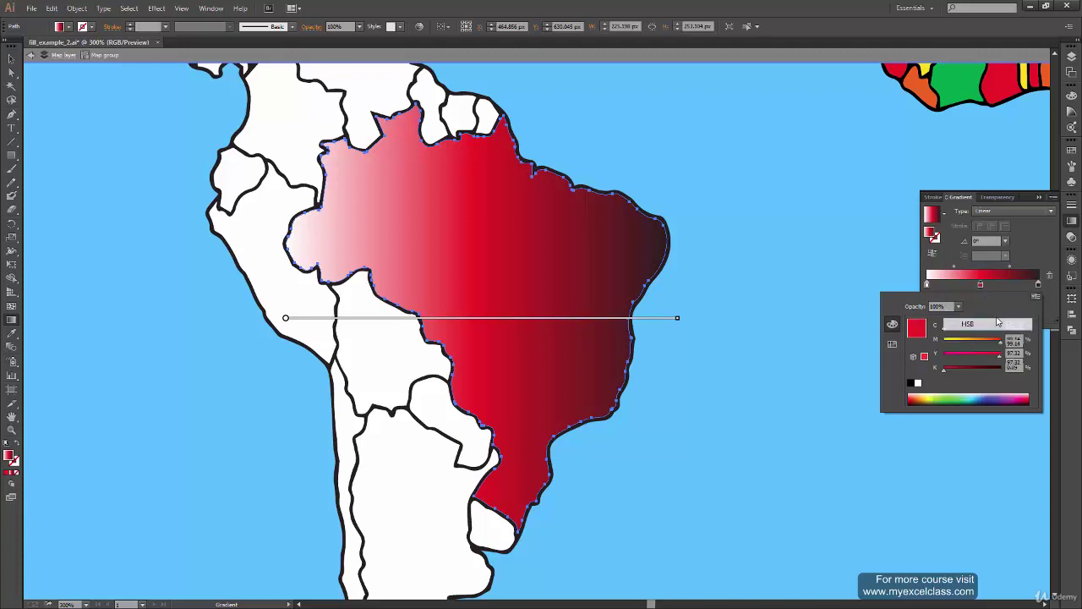
click(1038, 298)
click(981, 299)
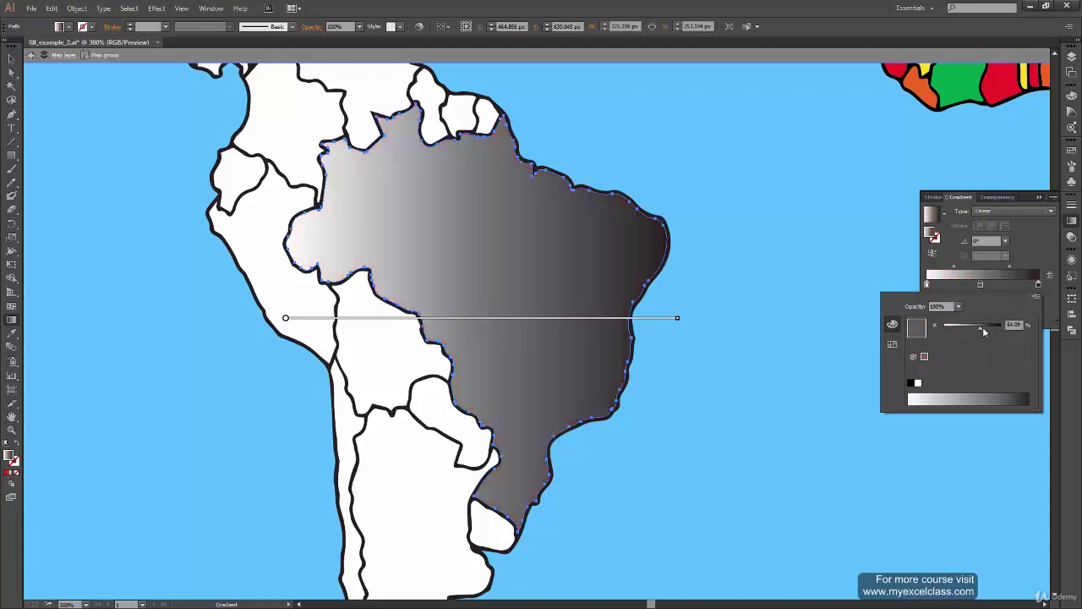
click(1037, 298)
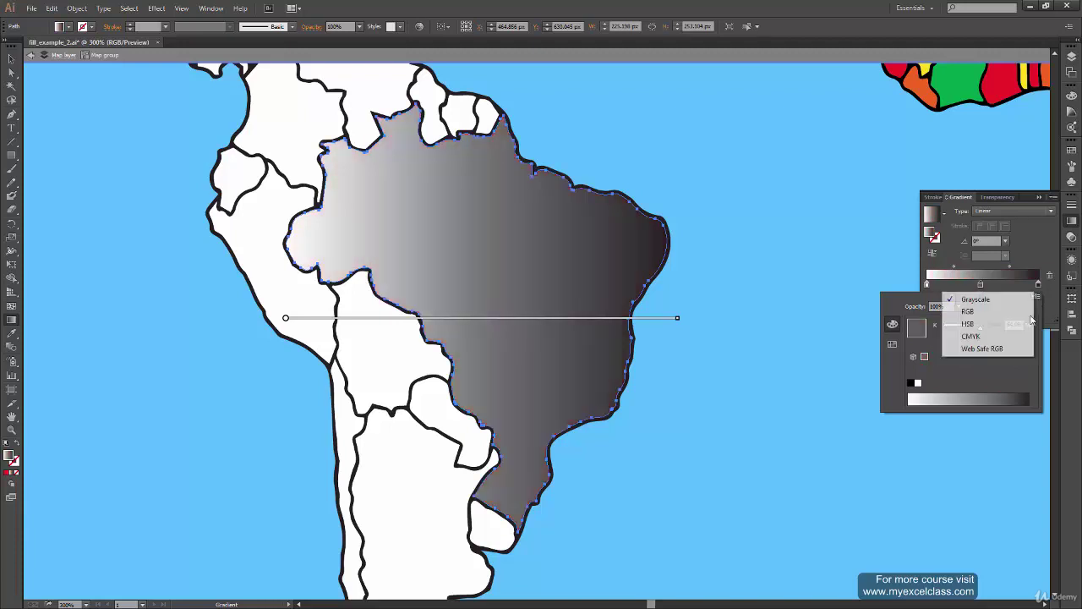
click(989, 338)
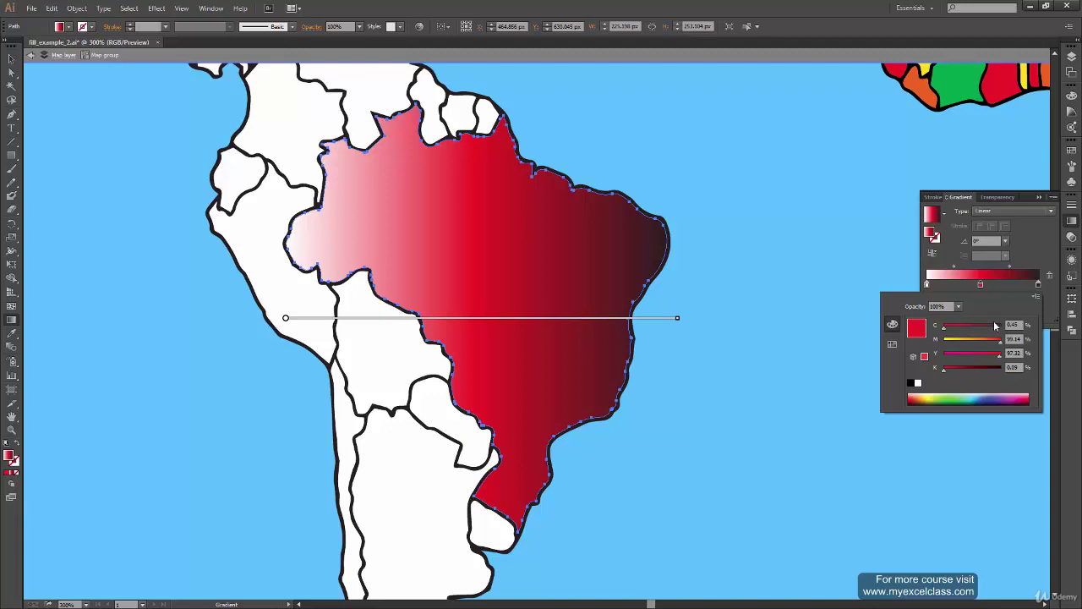
Switch the middle stop to RGB and raise green for a brighter orange-red.
click(1036, 295)
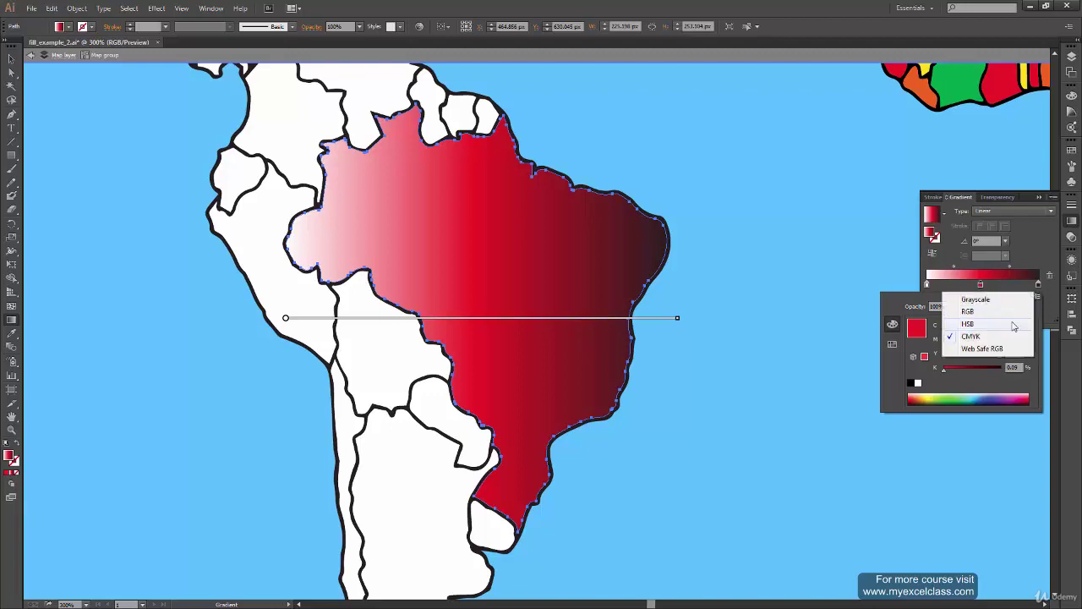
click(968, 311)
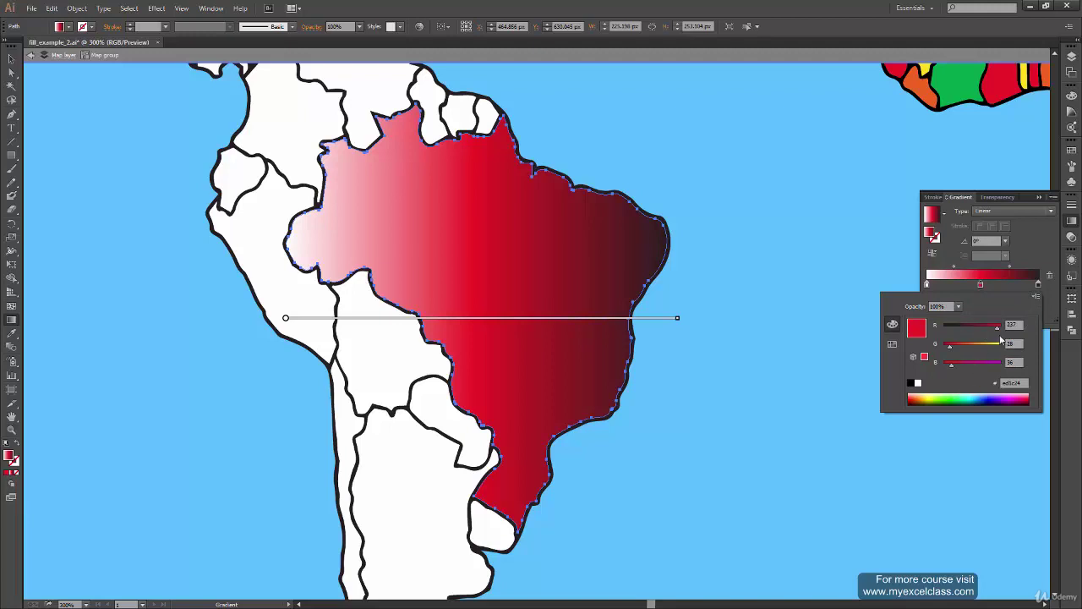
click(1035, 296)
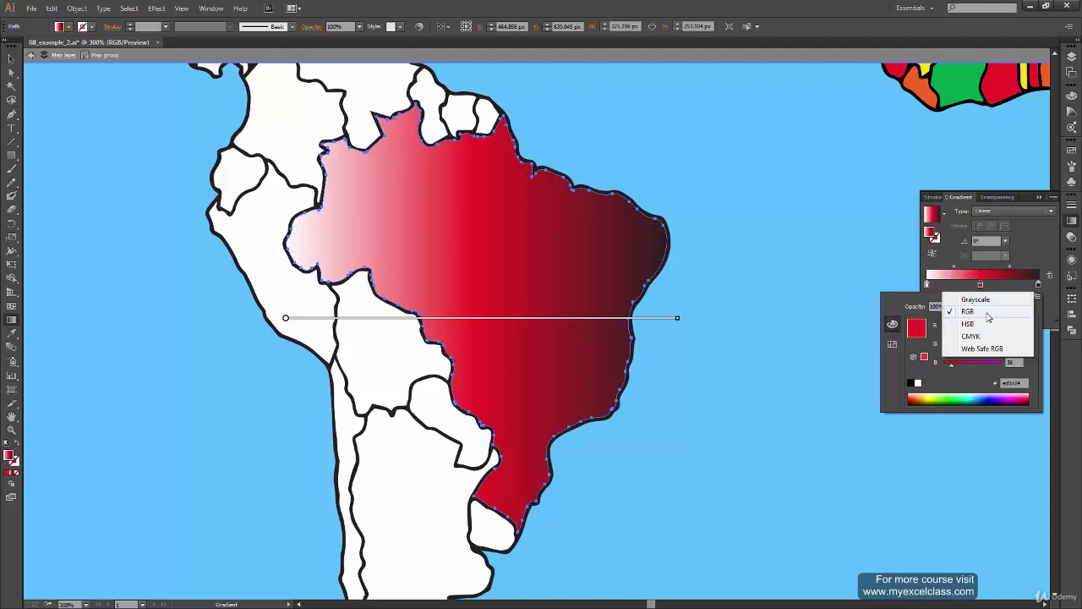
click(986, 312)
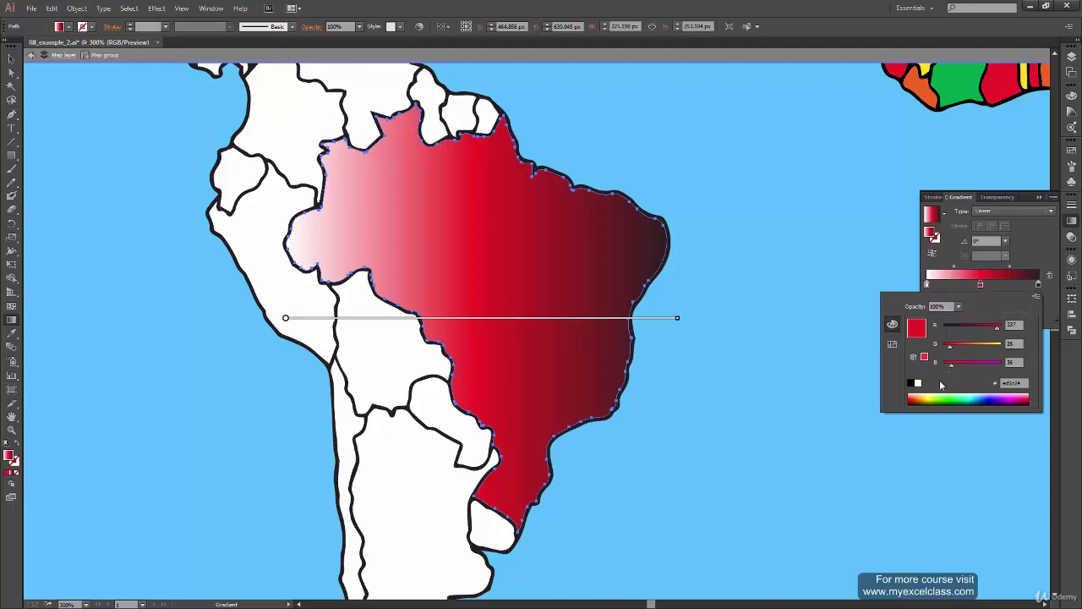
mouse_move(949, 346)
mouse_down()
mouse_move(970, 347)
mouse_move(945, 365)
mouse_move(958, 346)
mouse_up()
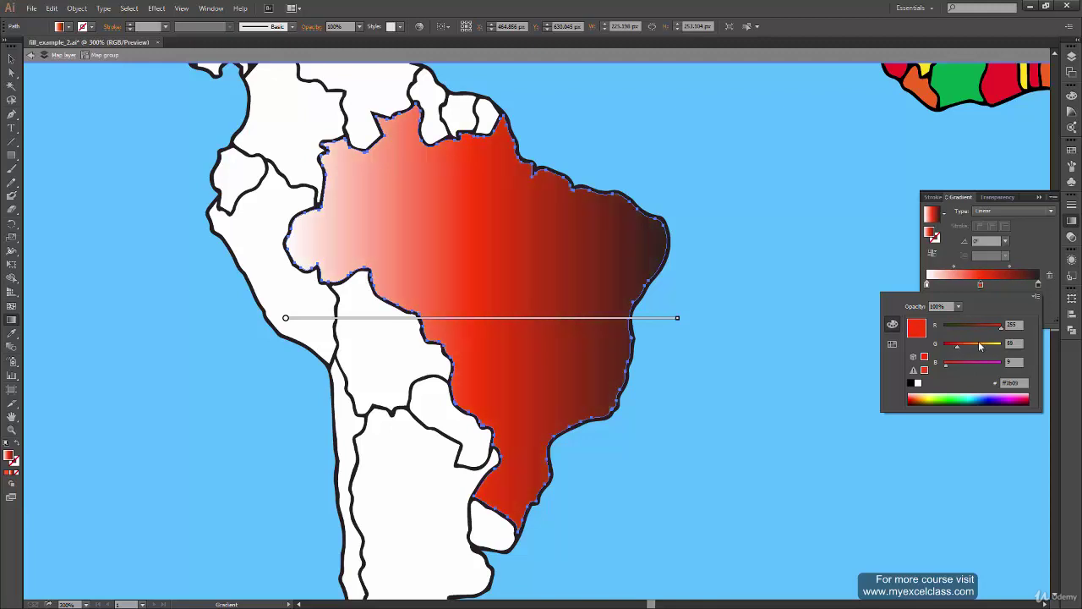
drag(958, 351, 963, 353)
click(1035, 253)
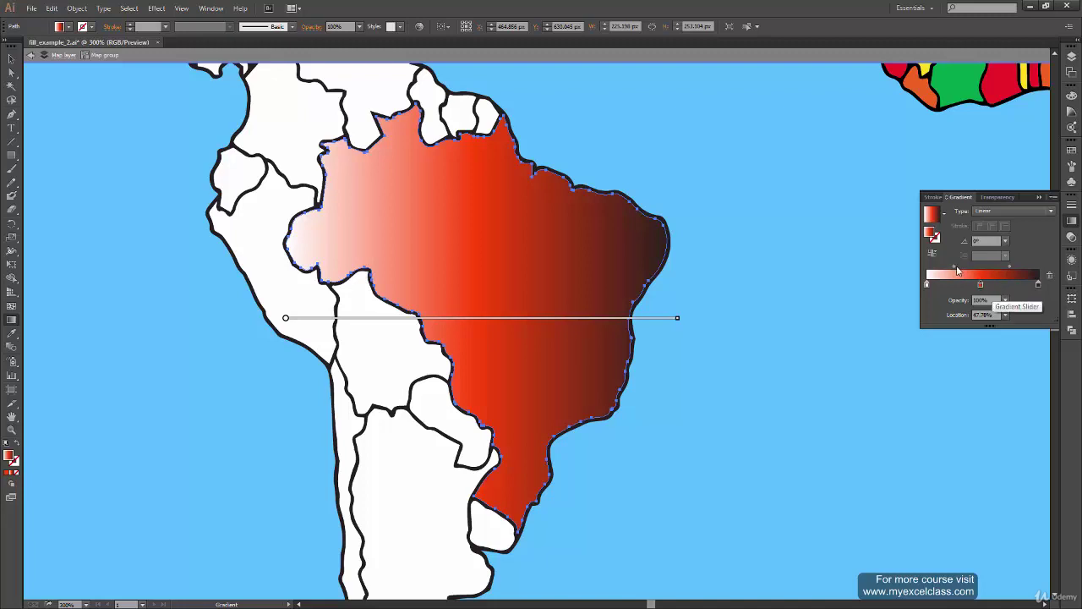
Drag the midpoint diamonds and the middle stop rightward, trying 72% and 61%.
drag(956, 267, 966, 268)
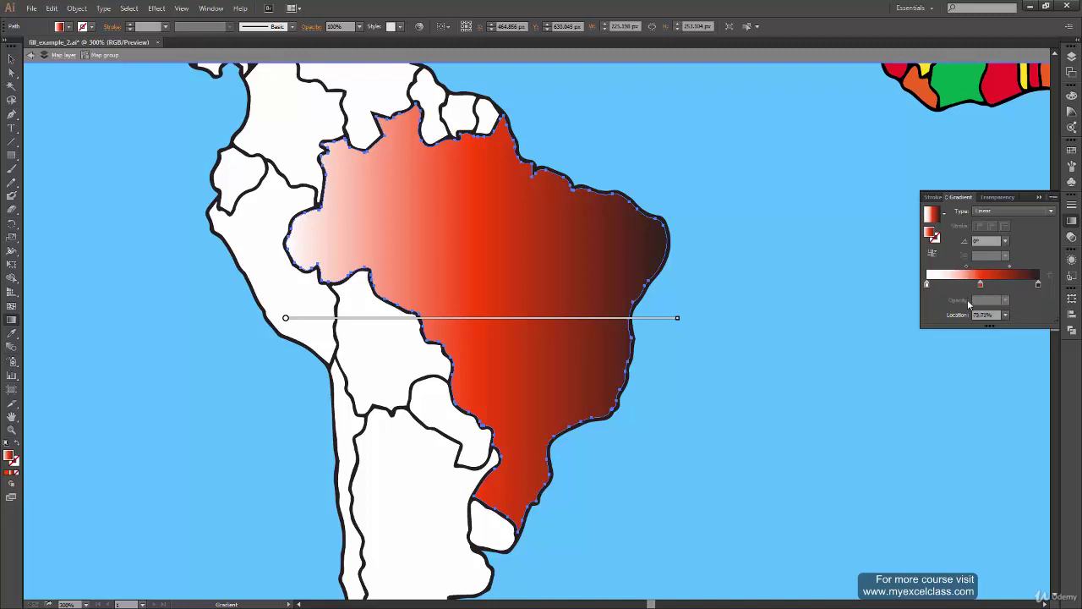
mouse_move(966, 267)
mouse_down()
mouse_move(938, 284)
mouse_move(1030, 274)
mouse_up()
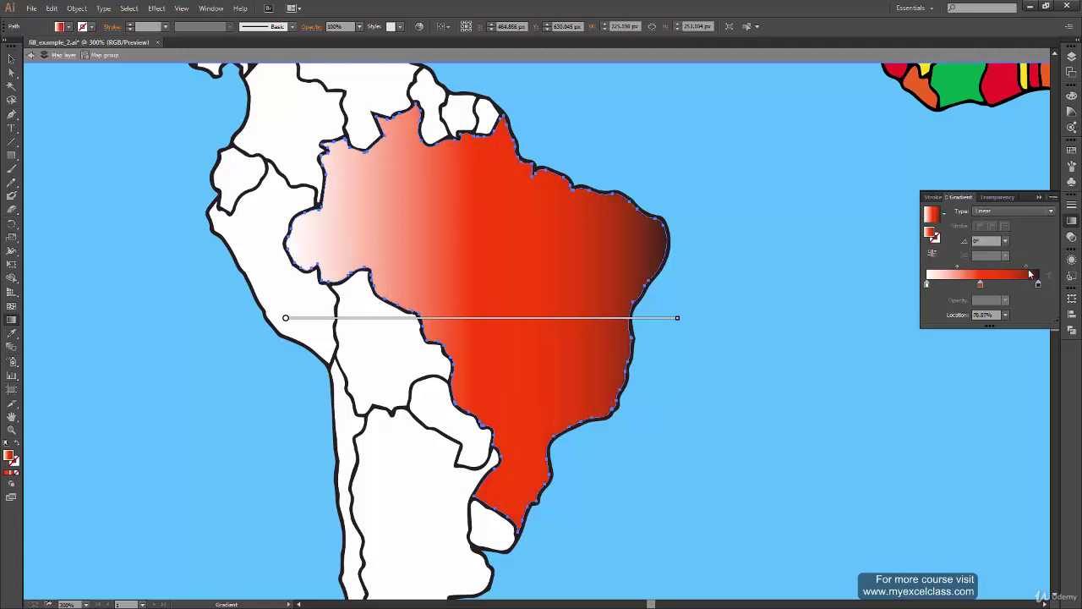
drag(964, 268, 972, 269)
click(983, 284)
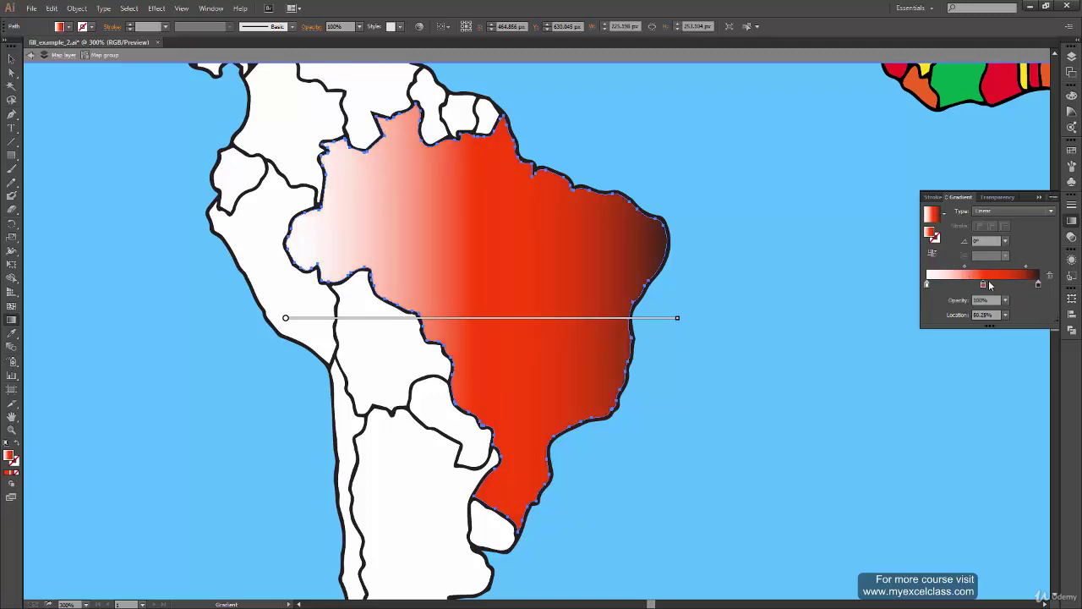
mouse_move(985, 284)
mouse_down()
mouse_move(1009, 284)
mouse_move(967, 267)
mouse_up()
mouse_move(1032, 268)
mouse_down()
mouse_move(997, 285)
mouse_move(1001, 293)
mouse_up()
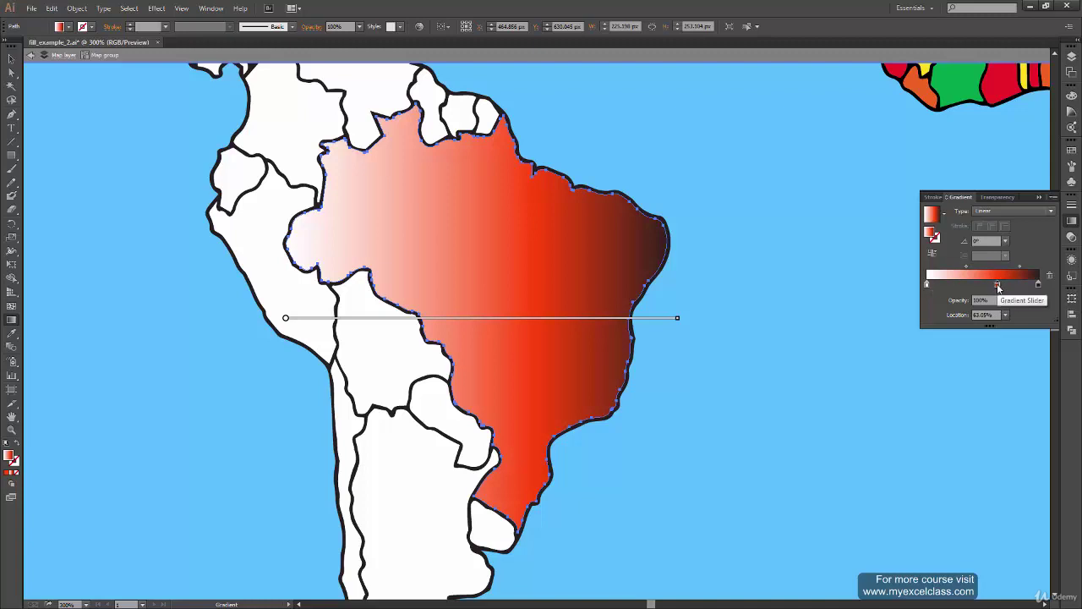
Settle the middle stop at about 63%, undoing an accidental stop deletion.
drag(997, 287, 995, 309)
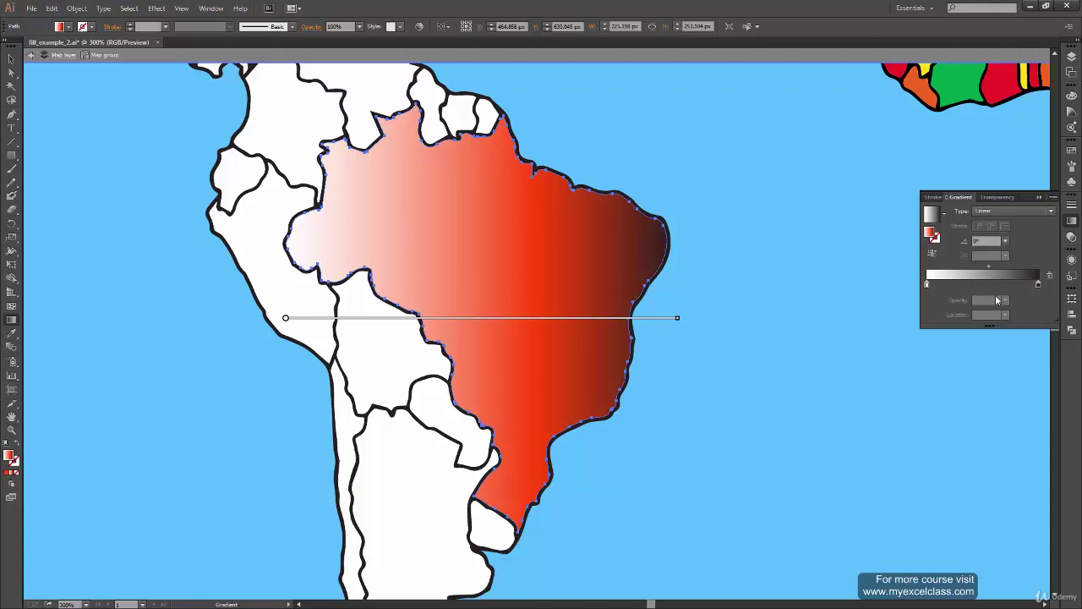
click(996, 285)
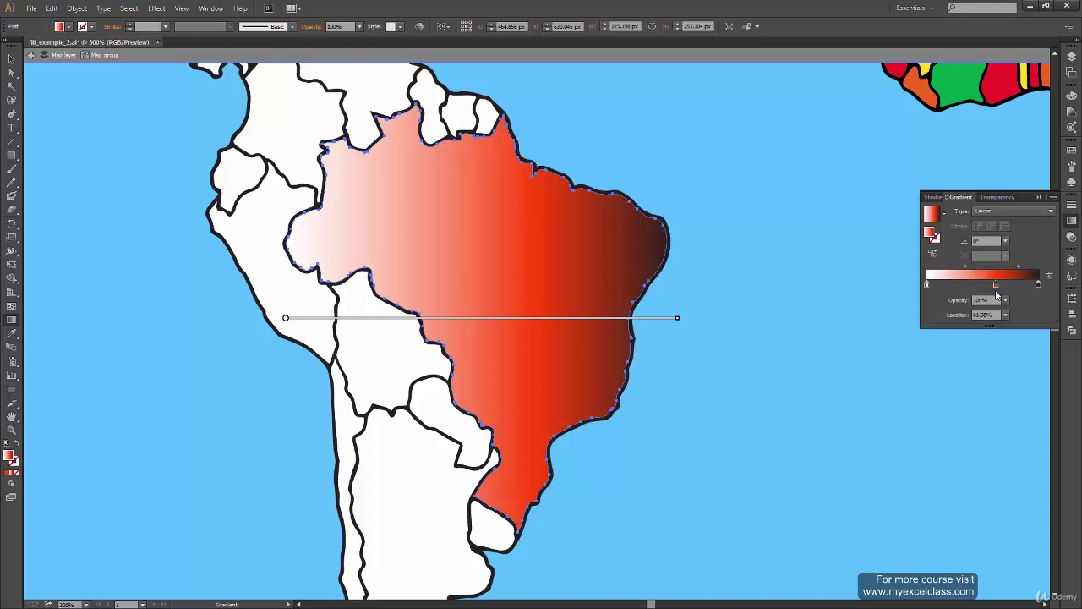
drag(995, 285, 996, 311)
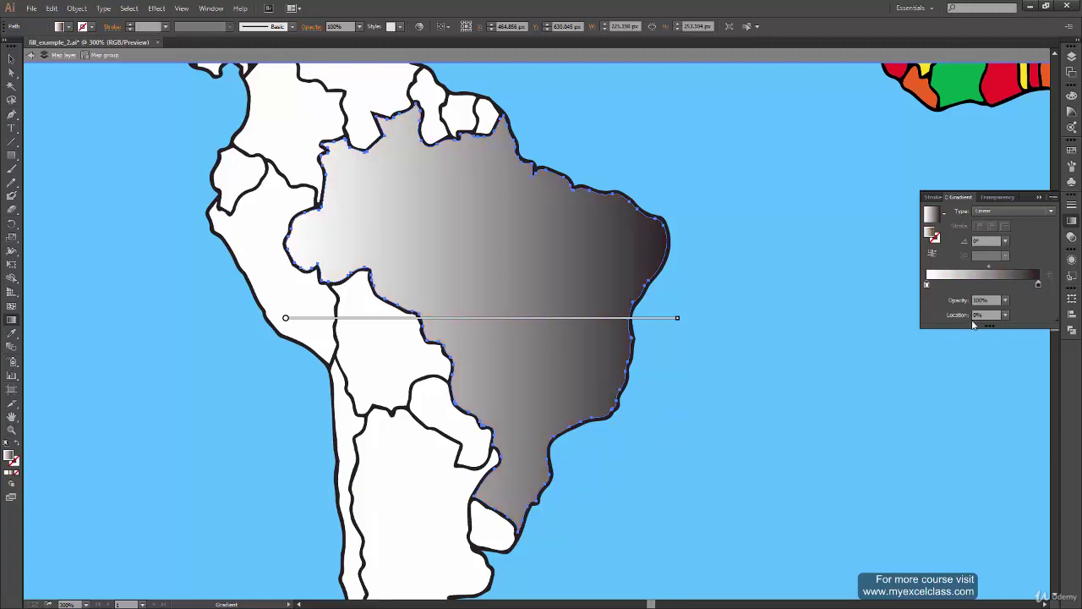
key(ctrl+z)
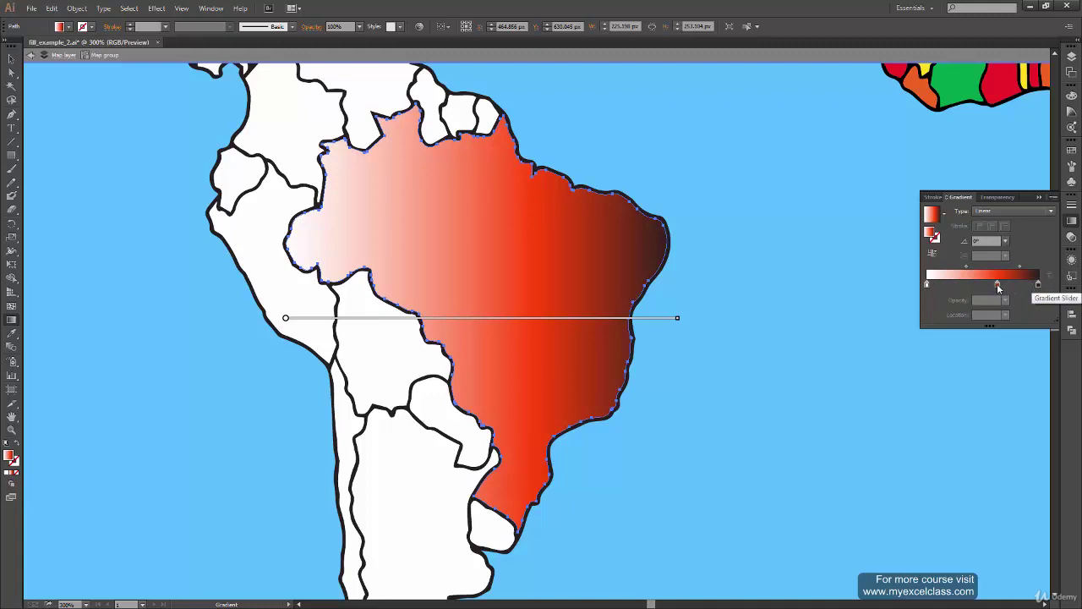
click(997, 284)
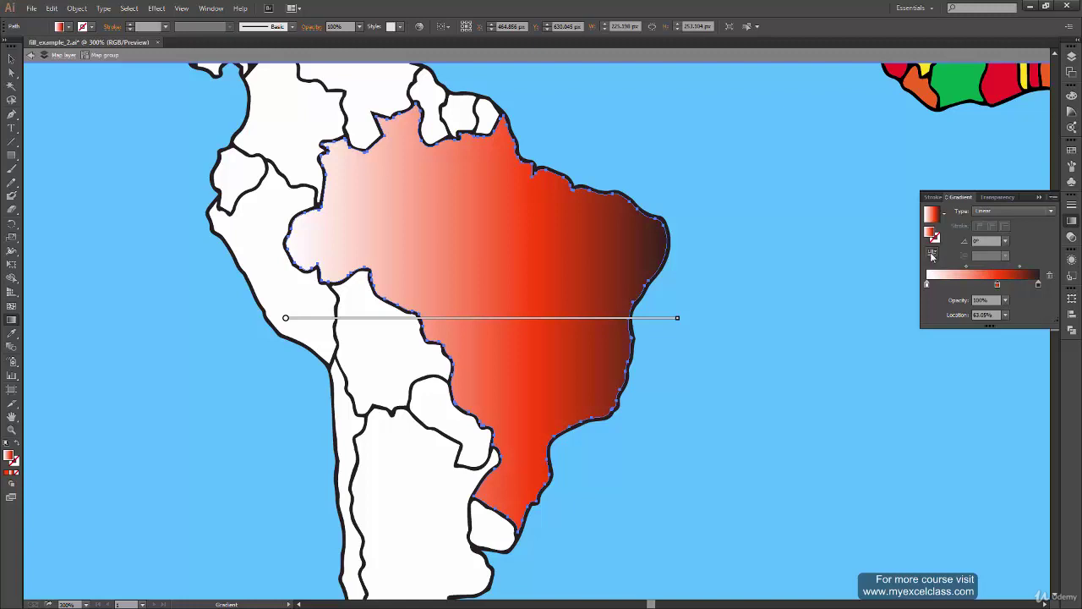
Reverse the gradient so it runs dark in the west to white in the east.
click(932, 254)
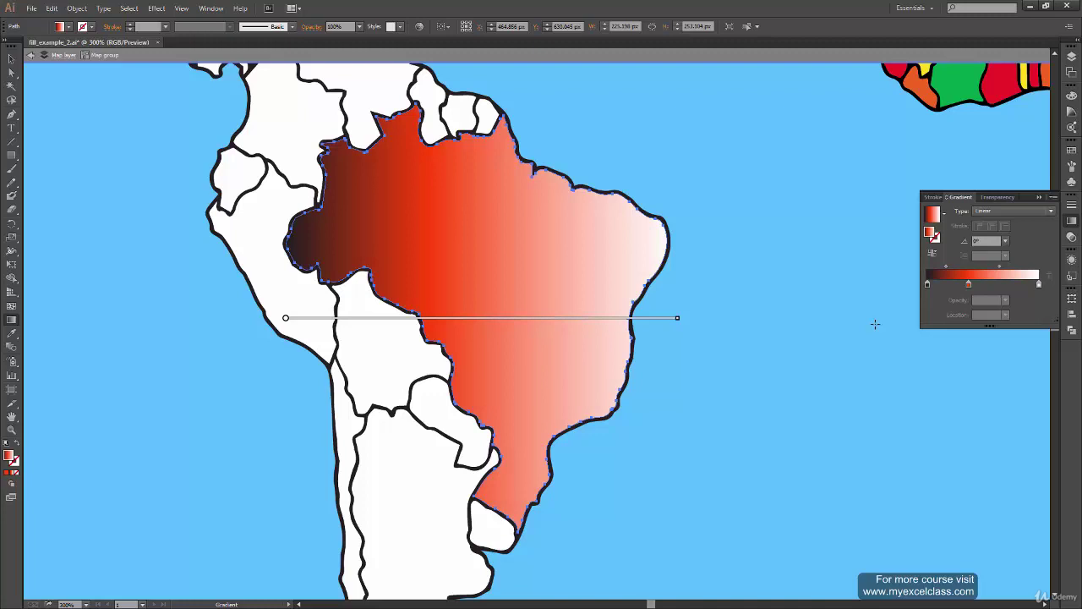
click(968, 286)
click(932, 253)
click(996, 287)
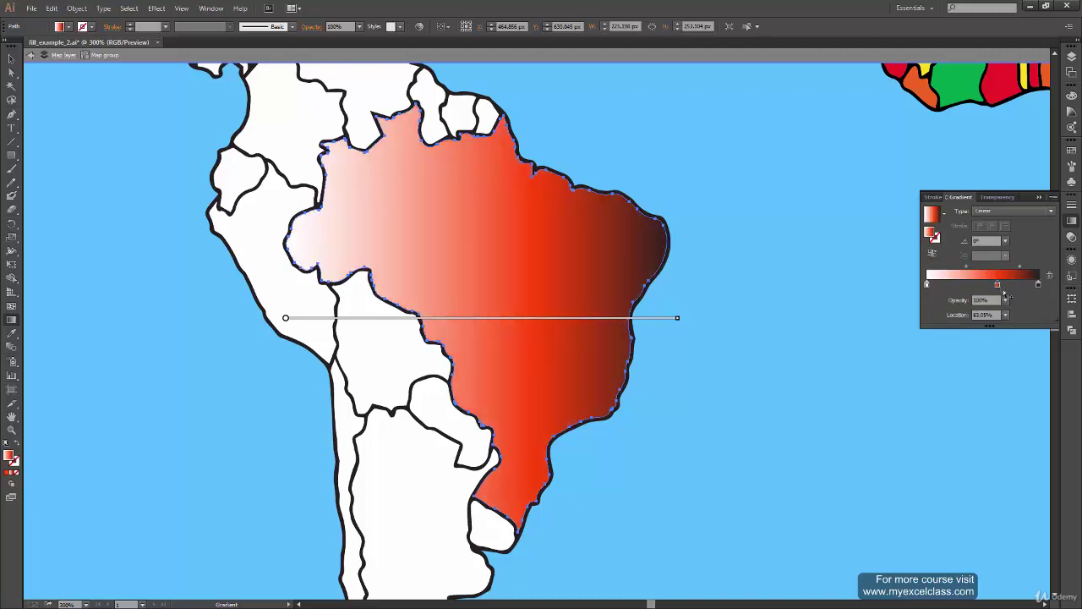
click(932, 253)
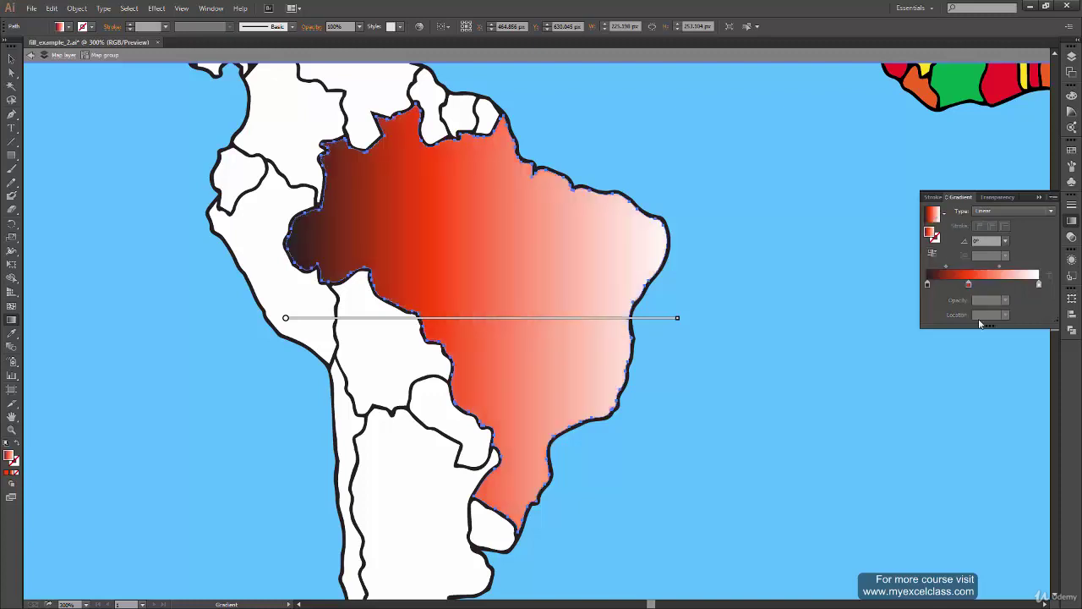
click(969, 285)
Toggle Hide/Show Options from the Gradient panel menu, leaving full options shown.
click(1052, 197)
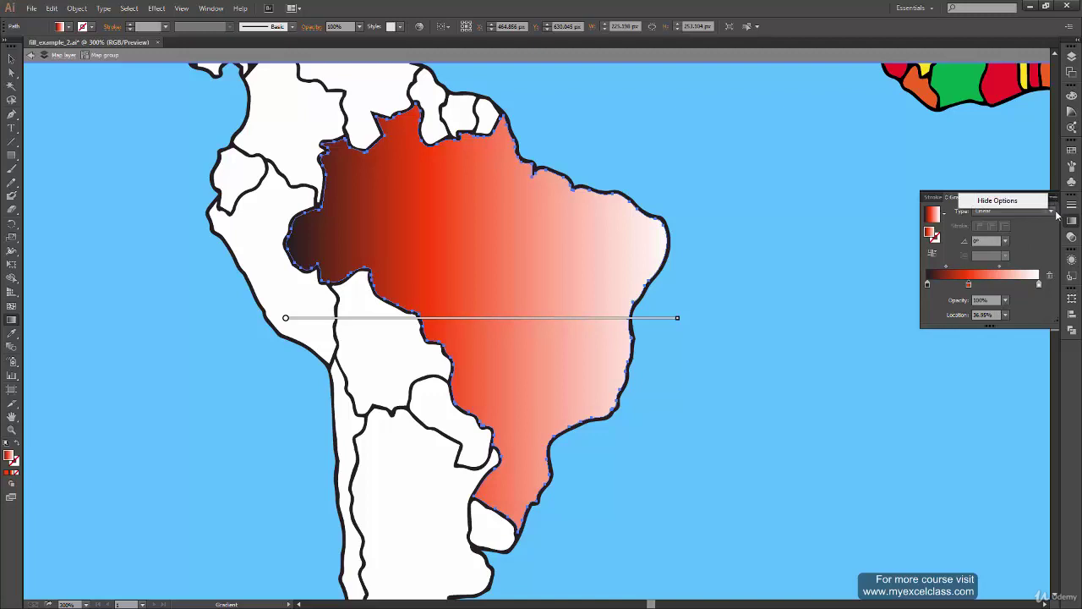
click(1053, 200)
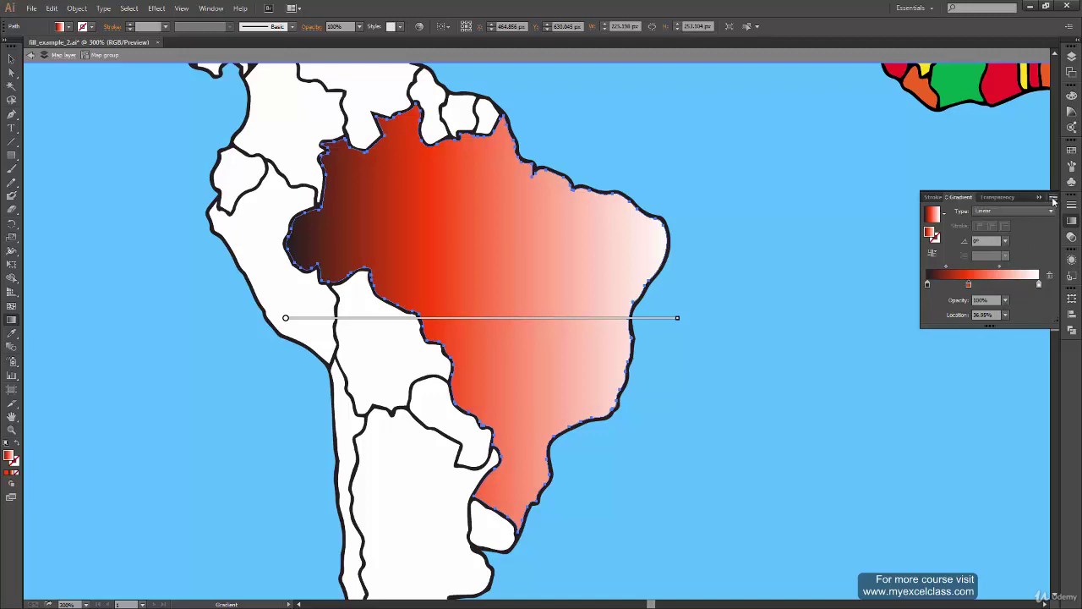
click(1053, 200)
click(1053, 201)
click(1006, 202)
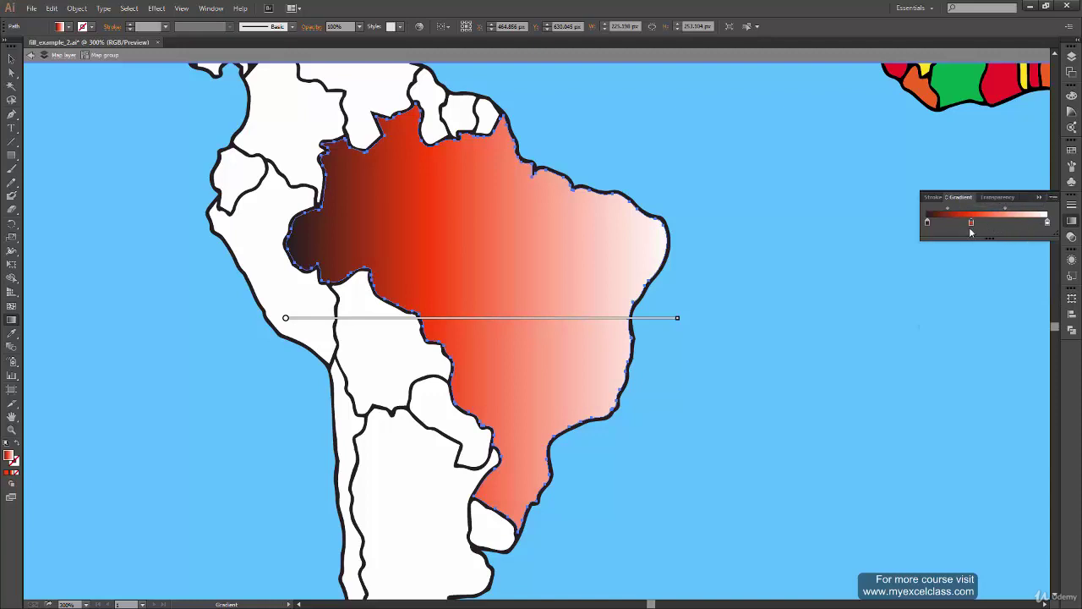
click(1053, 199)
click(1006, 202)
click(1053, 200)
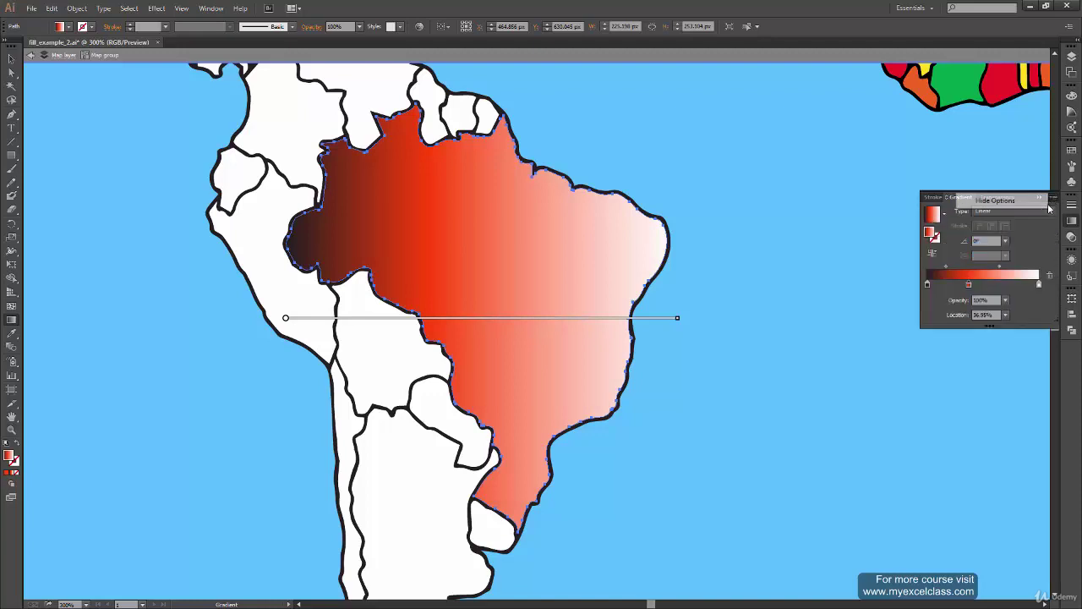
click(1033, 203)
click(1005, 202)
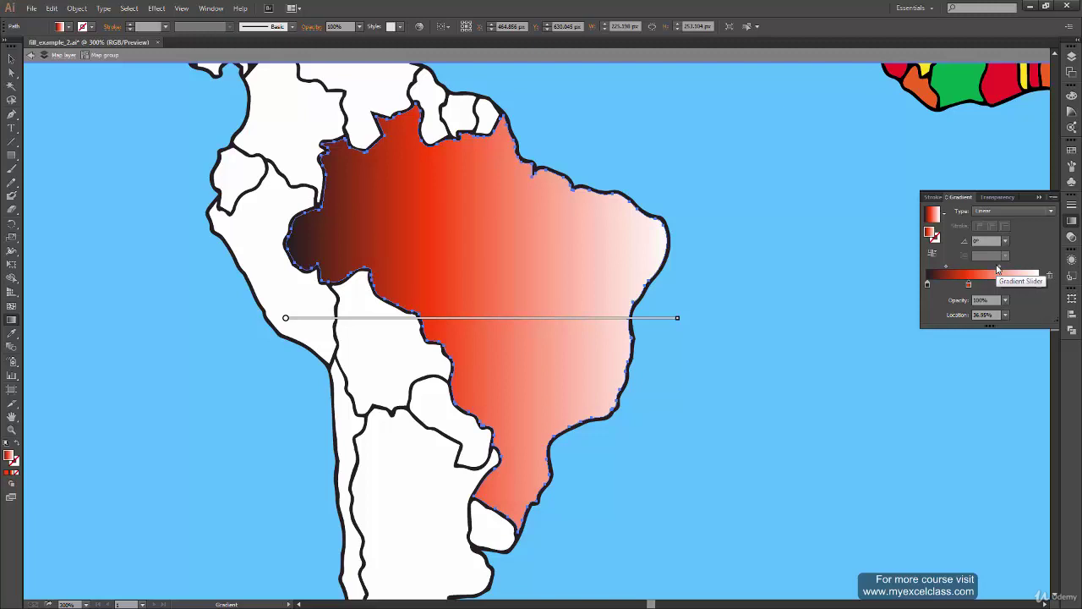
Make Brazil's gradient radial and reverse it for a white centre.
click(1014, 210)
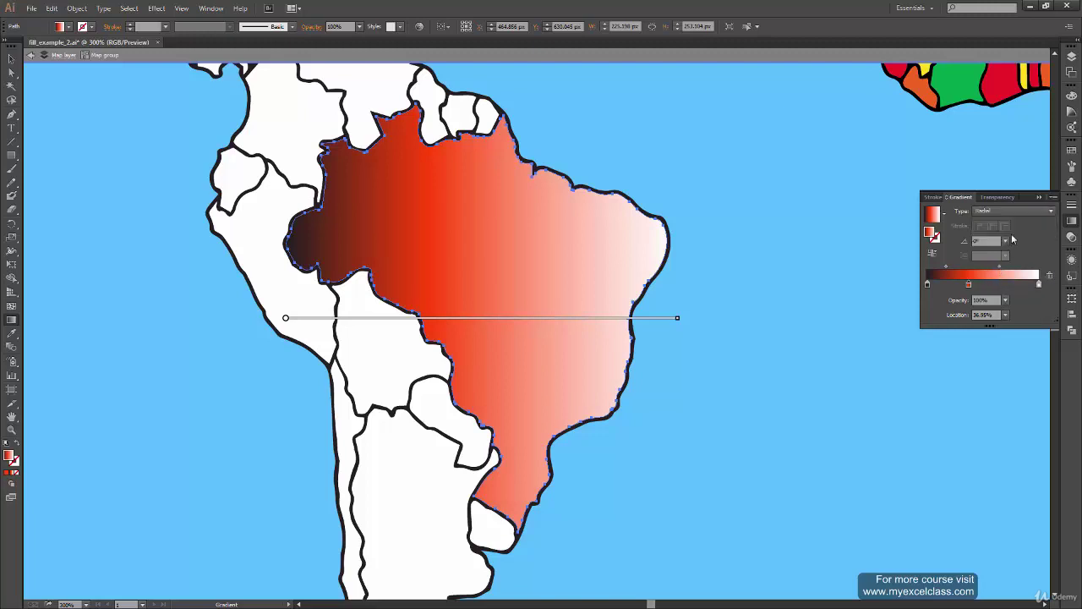
click(1008, 236)
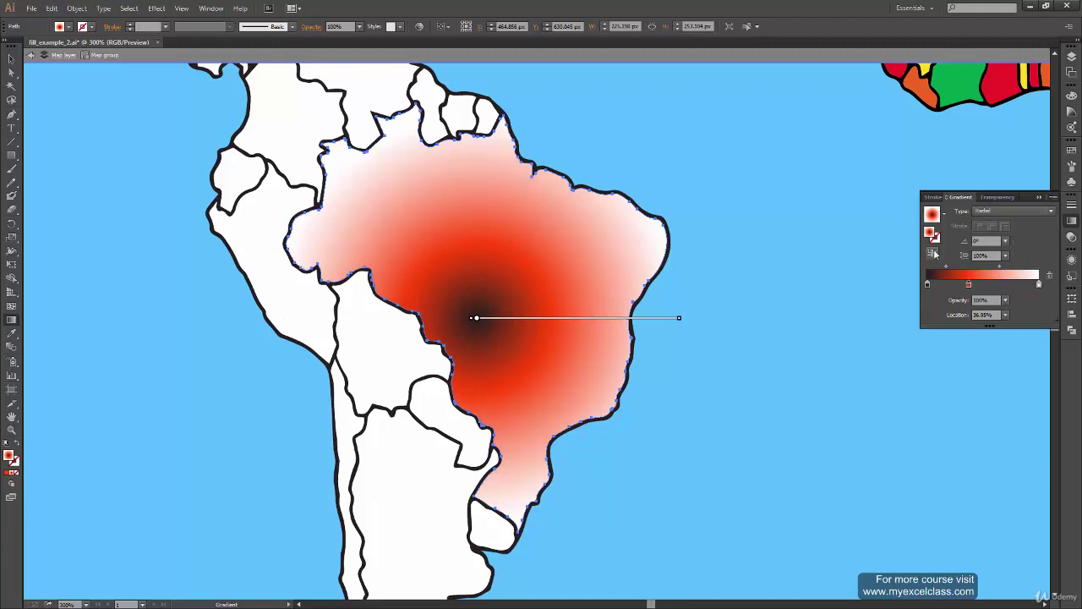
click(932, 254)
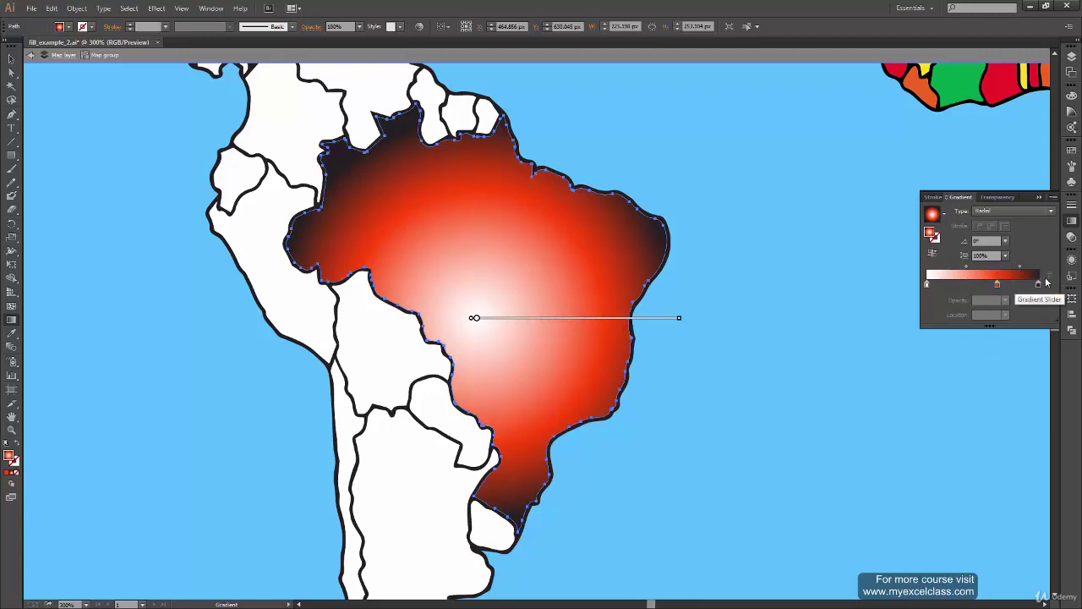
click(944, 214)
click(944, 216)
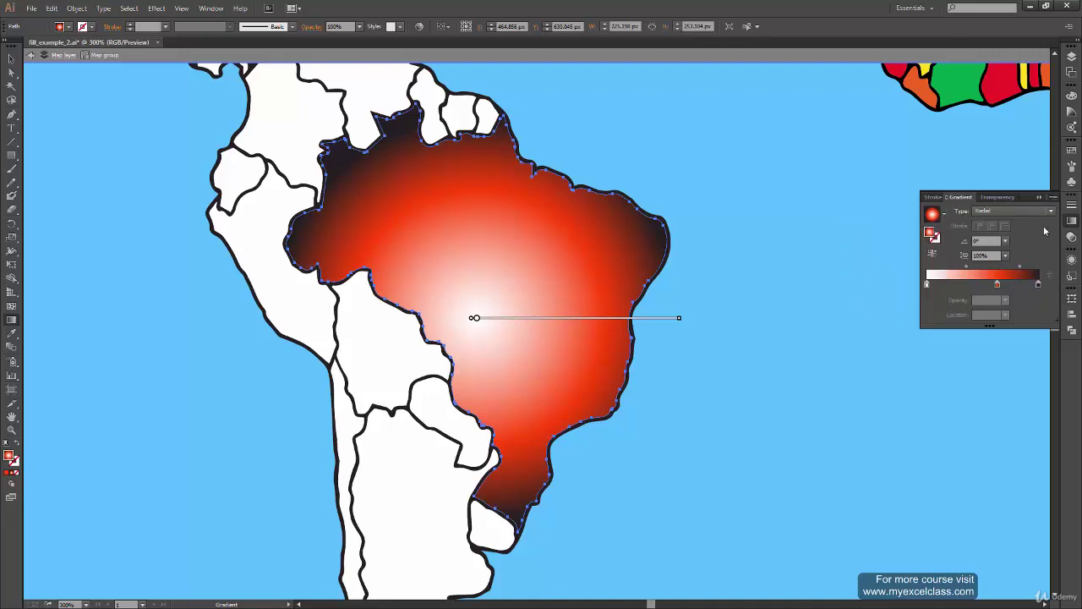
click(1006, 257)
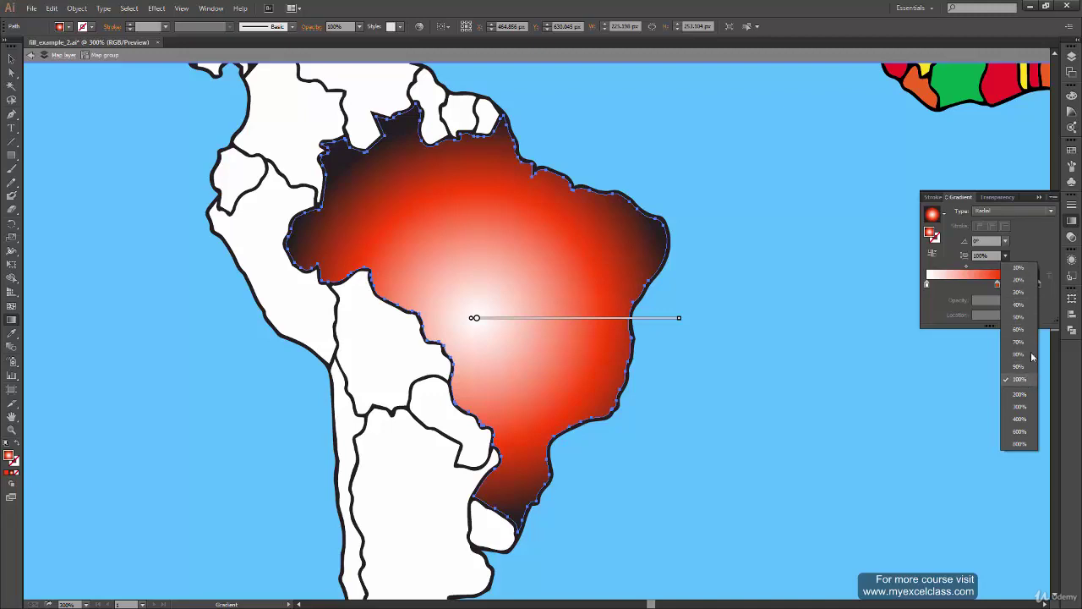
Try radial aspect ratios of 10%, 30%, 80%, 100%, 70% and 60%.
click(1019, 267)
click(1005, 255)
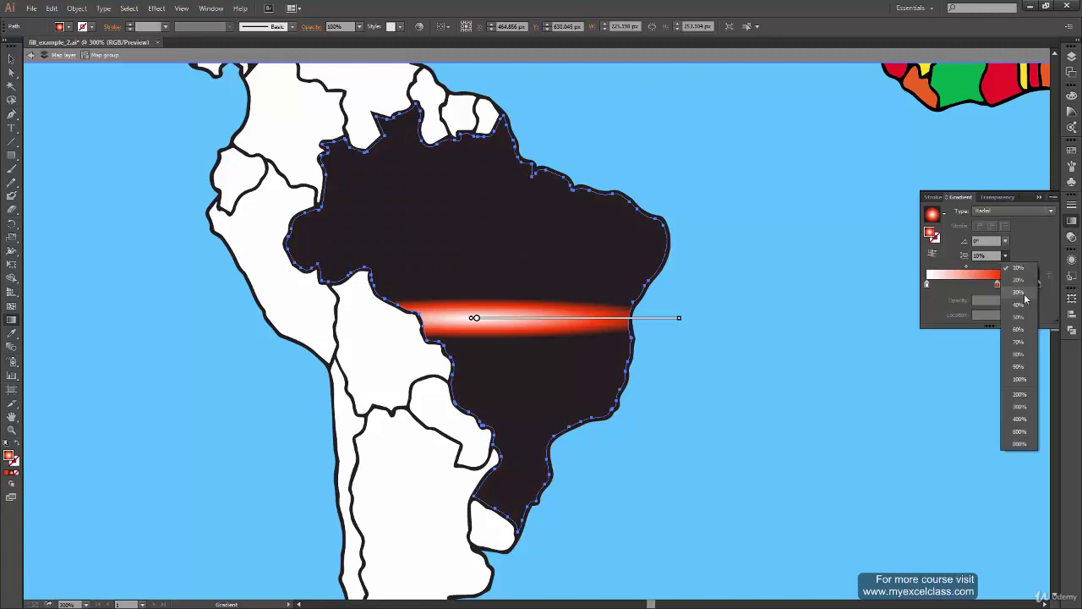
click(1018, 291)
click(1006, 256)
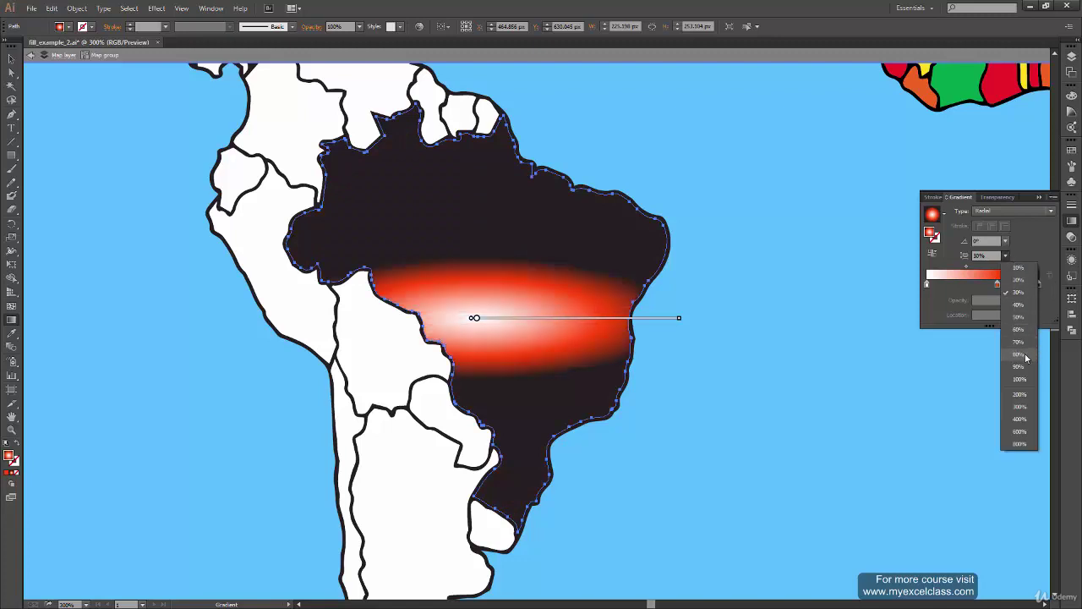
click(1018, 353)
click(1005, 256)
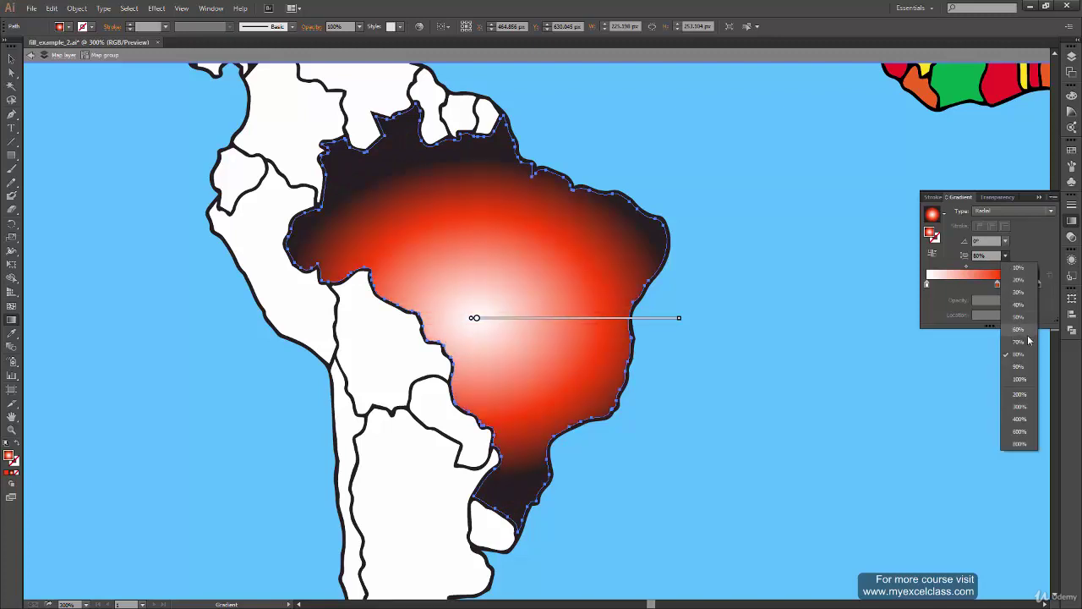
click(1019, 379)
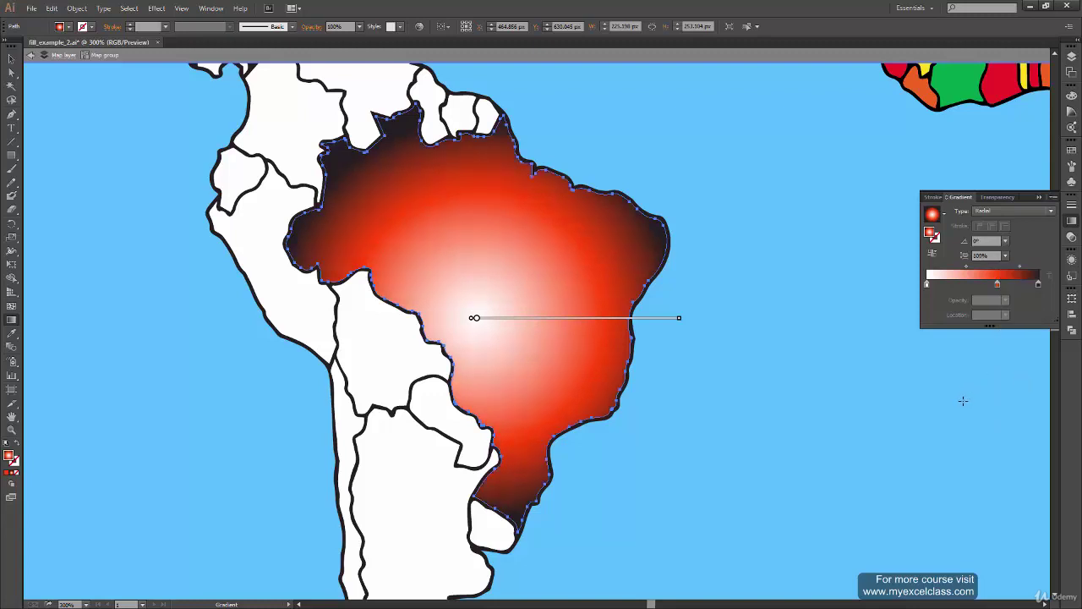
click(1006, 255)
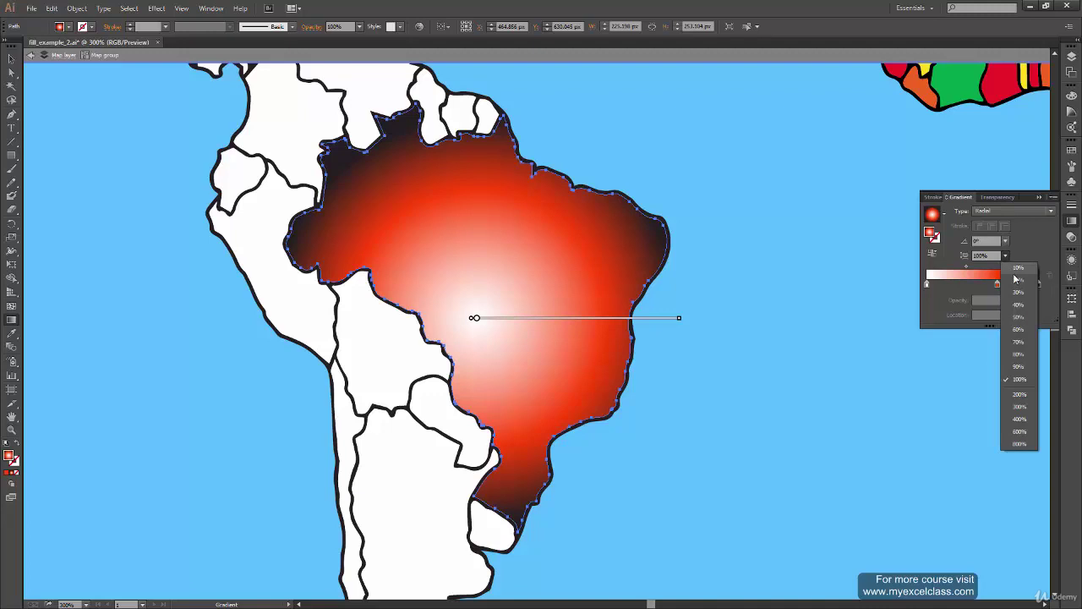
click(1019, 342)
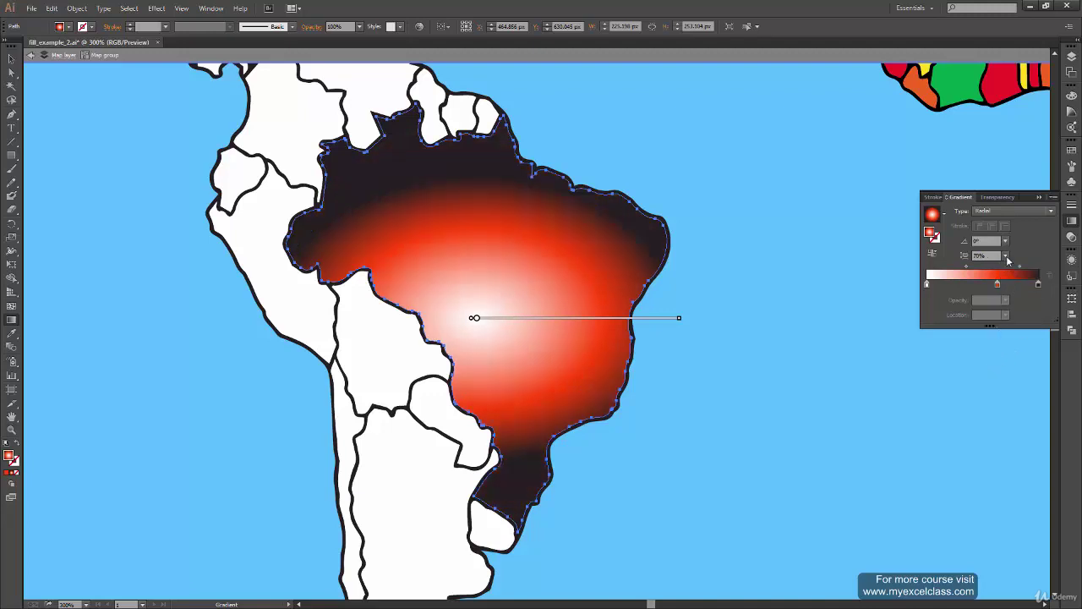
click(1006, 256)
click(1019, 329)
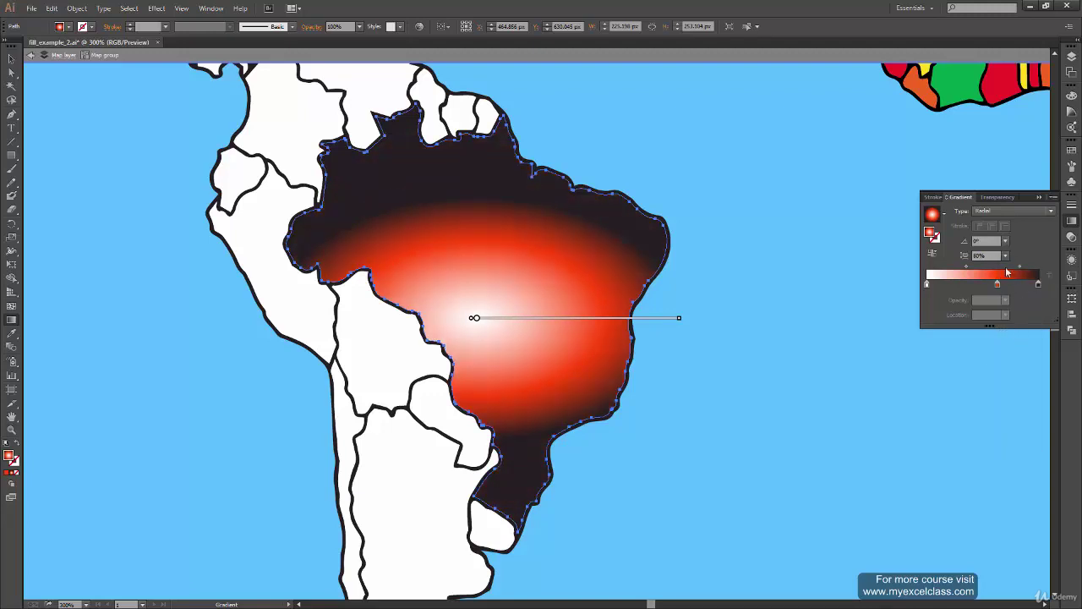
click(1005, 255)
click(1023, 268)
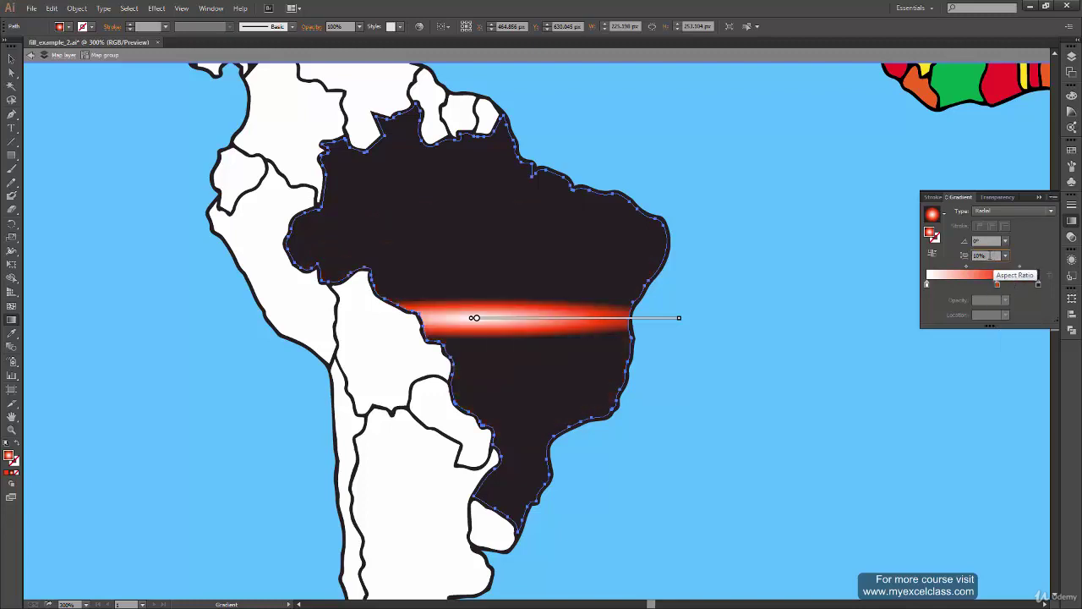
Enter a 1% aspect ratio, then reselect Brazil.
double_click(990, 256)
text(1)
key(Return)
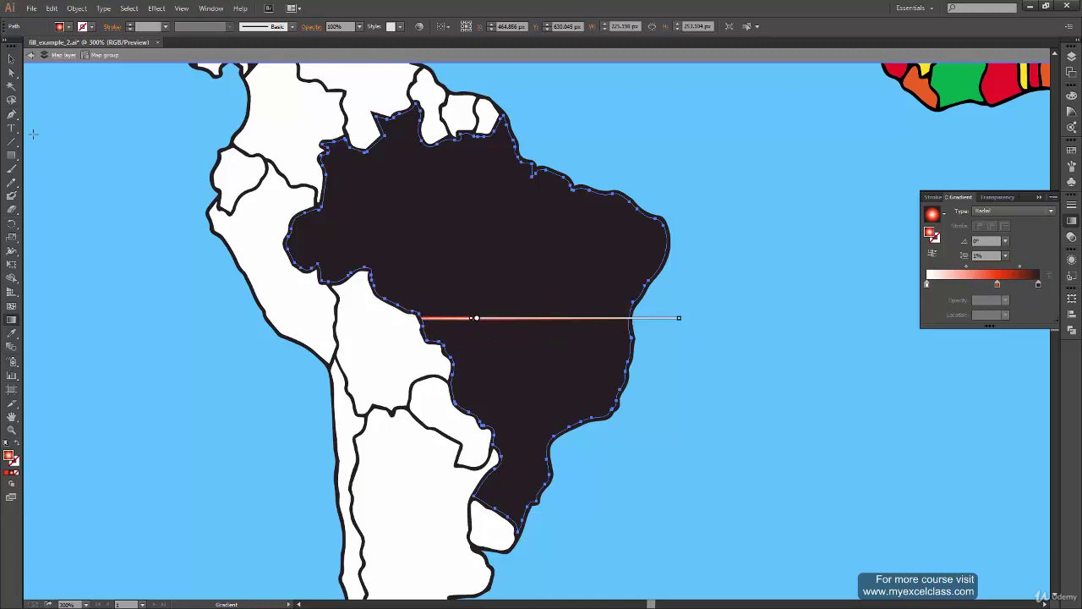
click(11, 58)
click(718, 380)
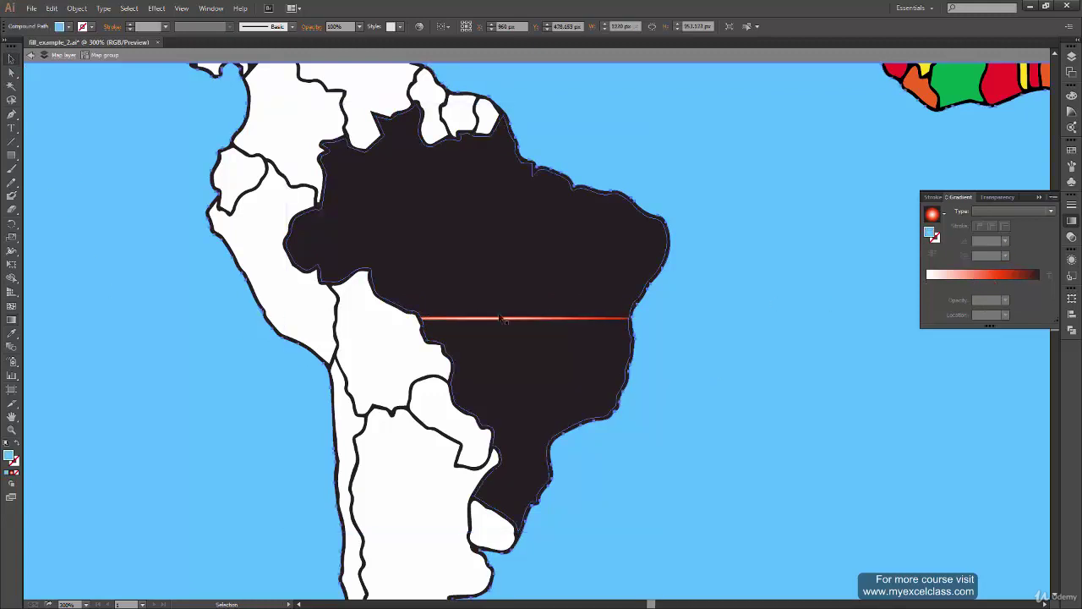
click(502, 320)
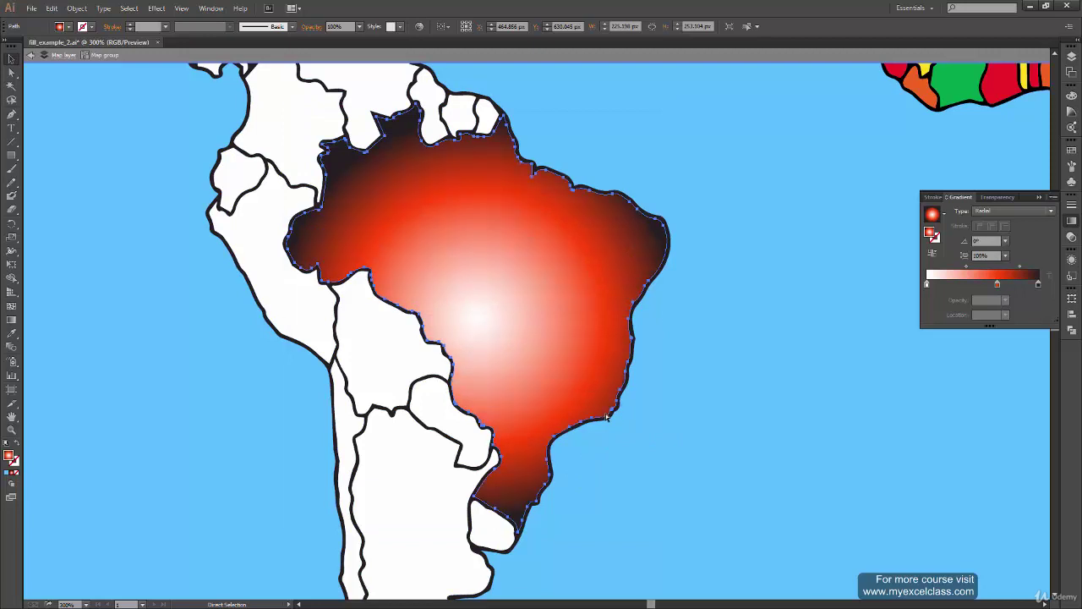
Widen the radial gradient's aspect ratio to 200%, then 300%.
key(v)
click(1005, 255)
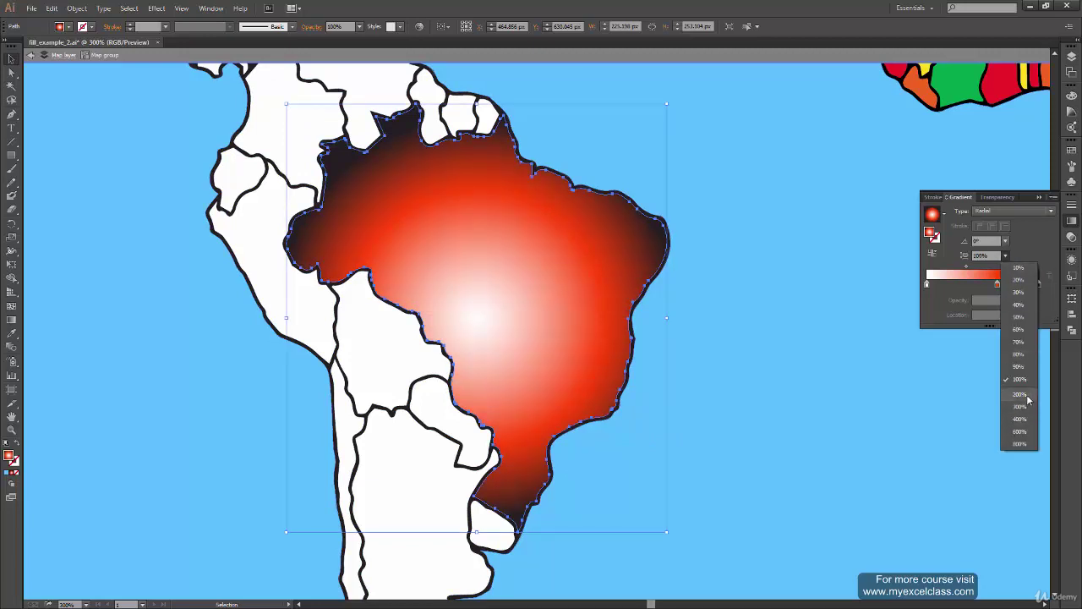
click(1023, 394)
click(1005, 256)
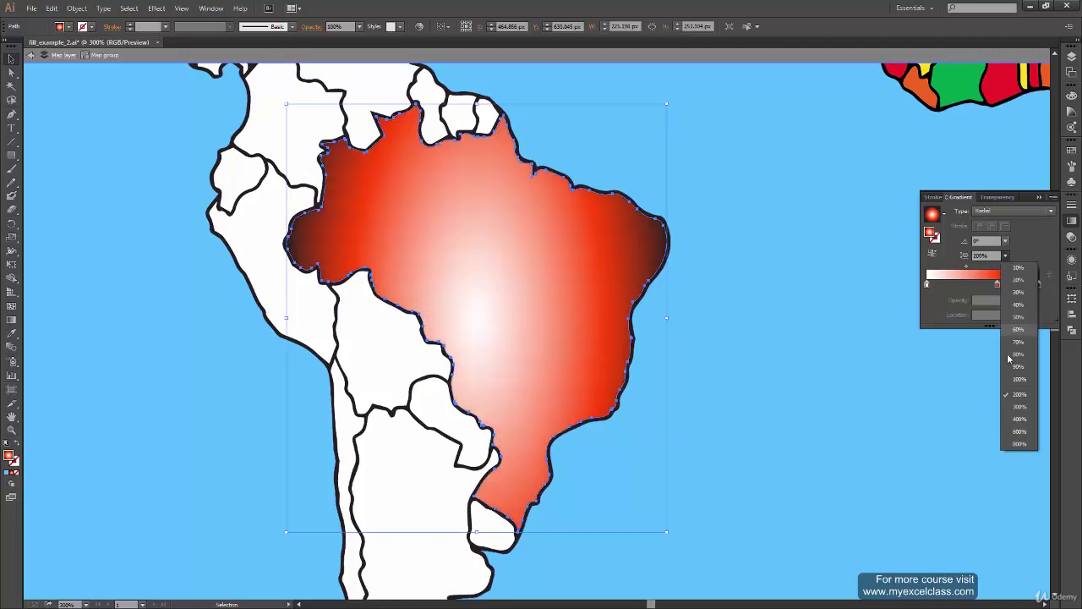
click(1014, 407)
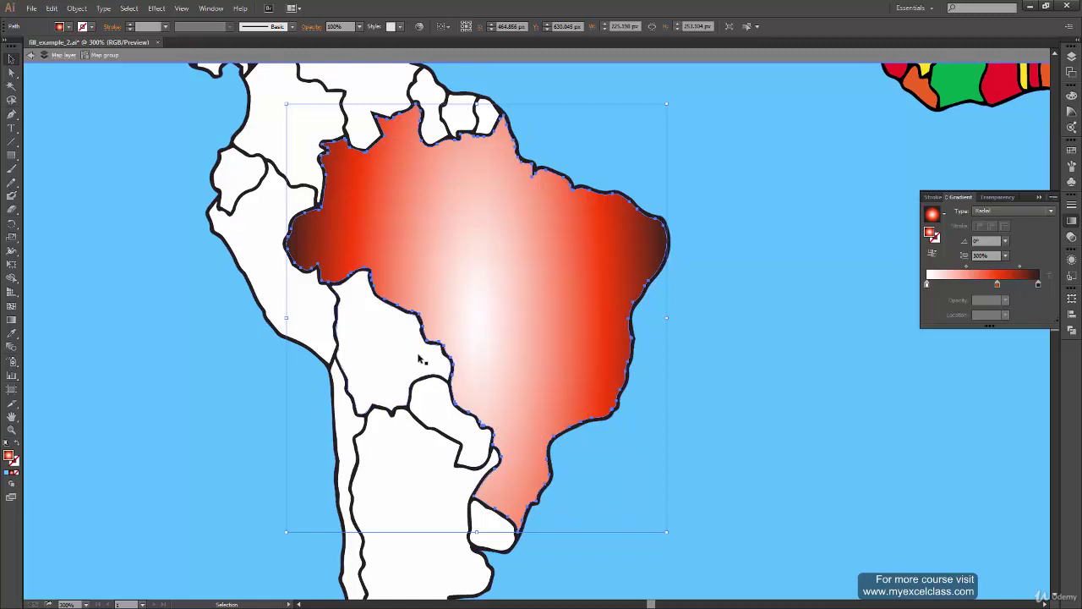
key(g)
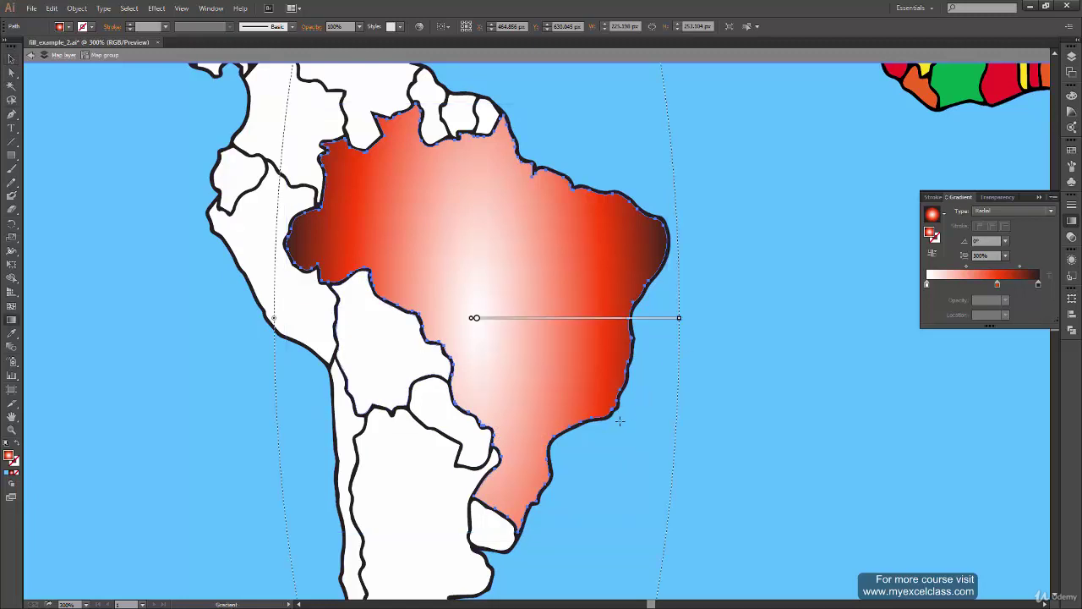
key(ctrl+minus)
key(ctrl+minus)
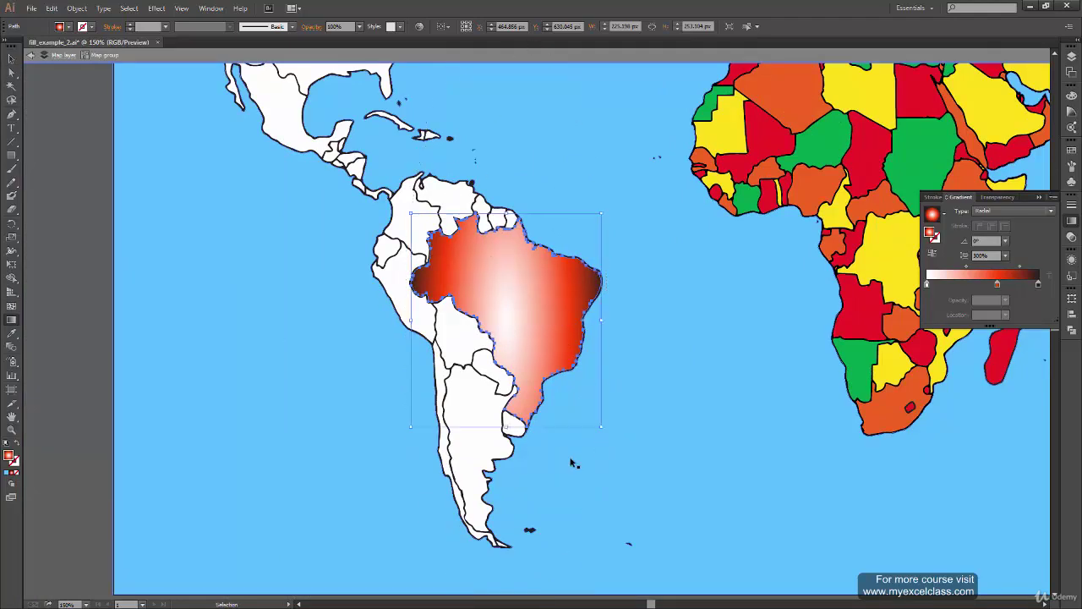
Shorten the radial gradient's radius and drag its centre into western Brazil.
key(ctrl+0)
key(ctrl+plus)
key(ctrl+plus)
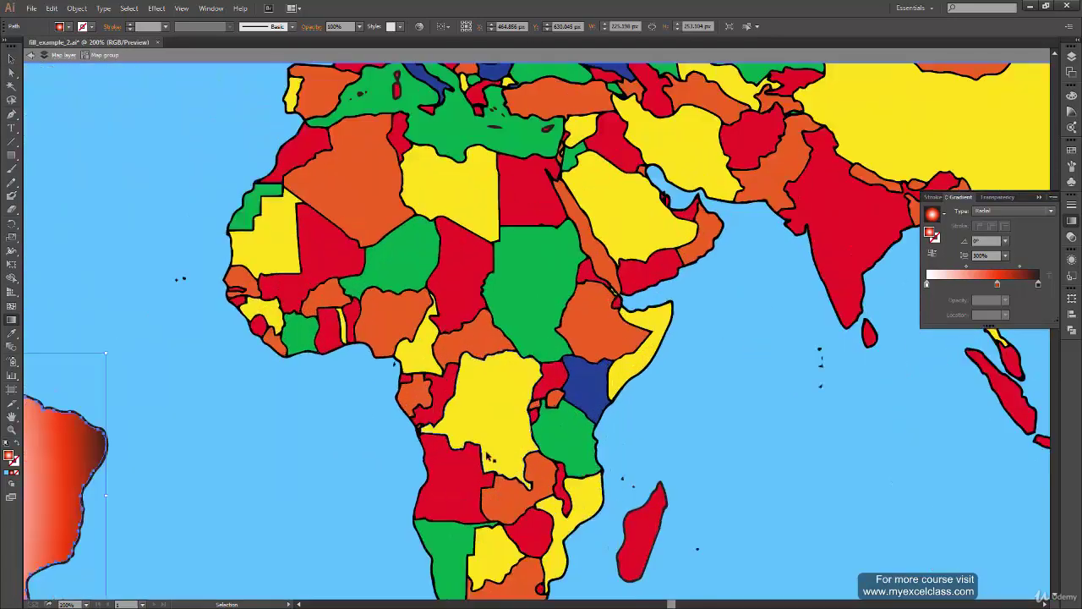
key(ctrl+plus)
key(ctrl+plus)
drag(84, 384, 629, 380)
drag(315, 492, 579, 386)
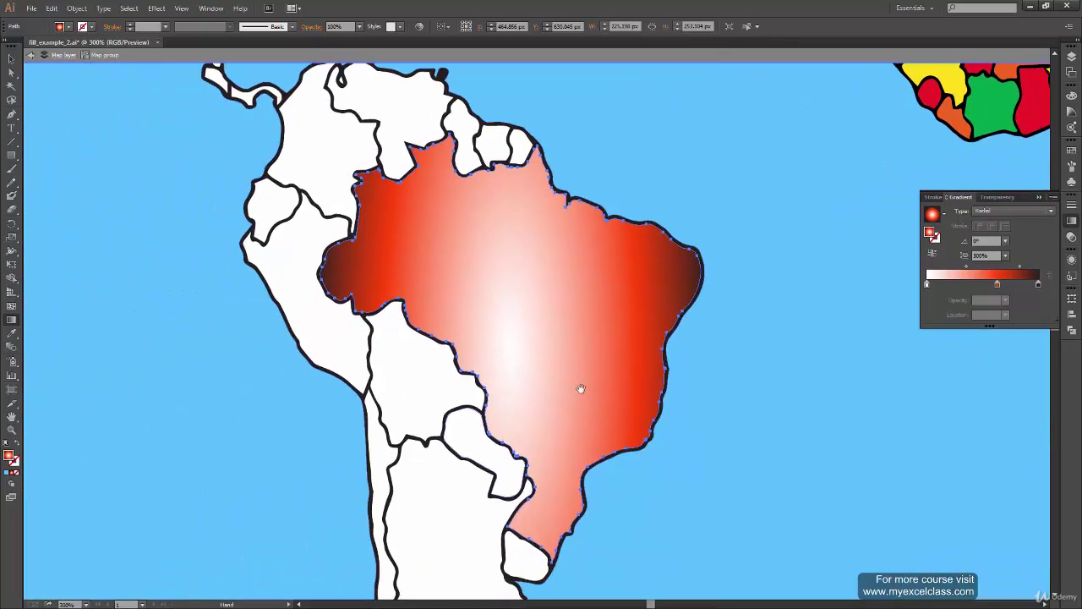
key(g)
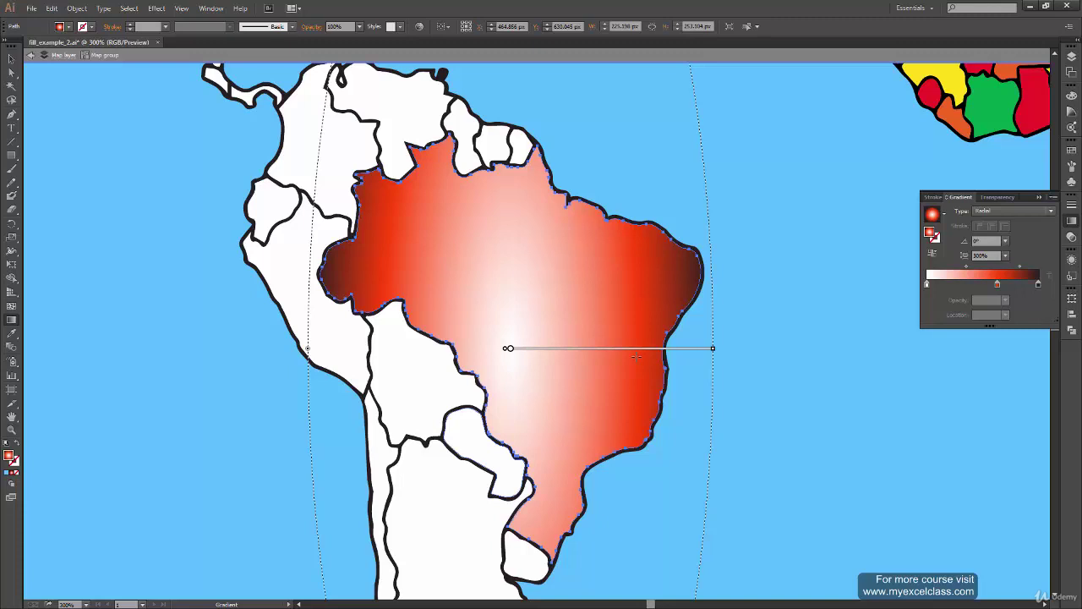
mouse_move(609, 348)
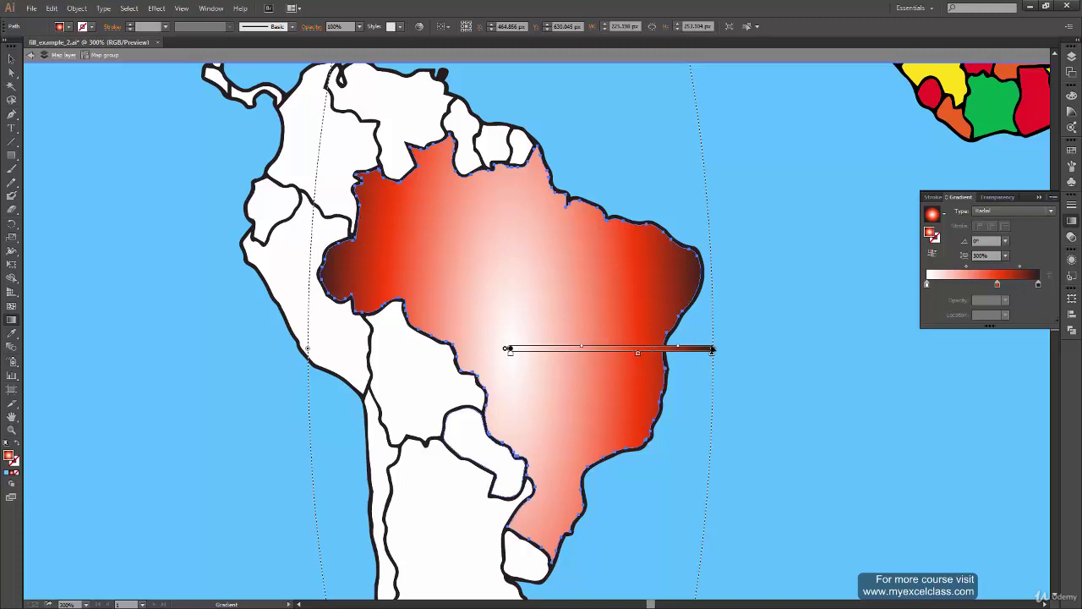
mouse_move(714, 349)
mouse_down()
mouse_move(532, 358)
mouse_move(634, 347)
mouse_move(603, 347)
mouse_move(674, 348)
mouse_move(621, 350)
mouse_move(676, 357)
mouse_move(677, 347)
mouse_up()
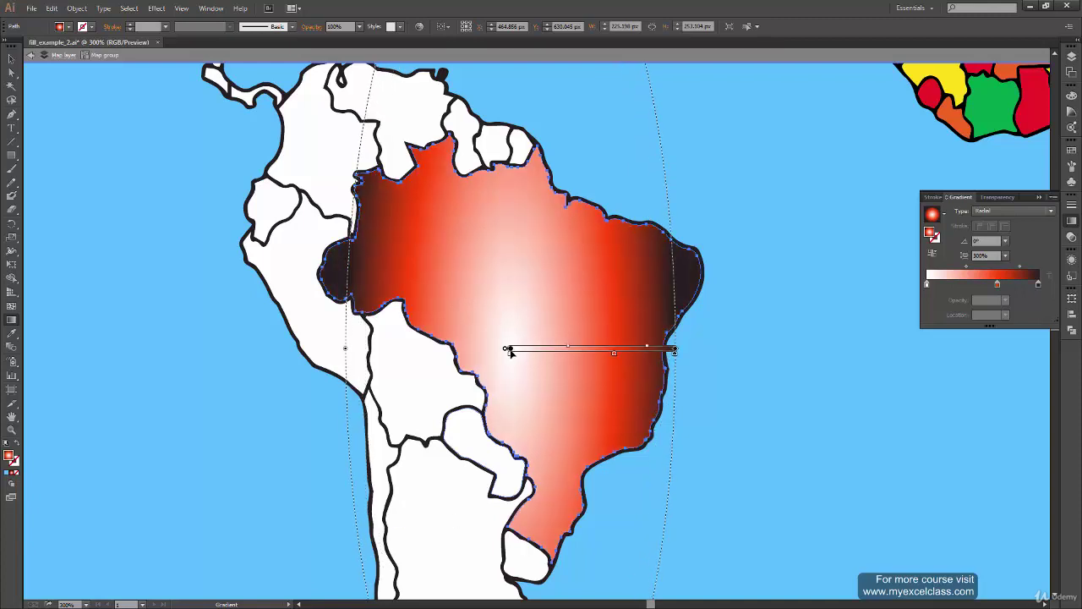
mouse_move(526, 344)
mouse_down()
mouse_move(610, 290)
mouse_move(413, 316)
mouse_move(397, 226)
mouse_up()
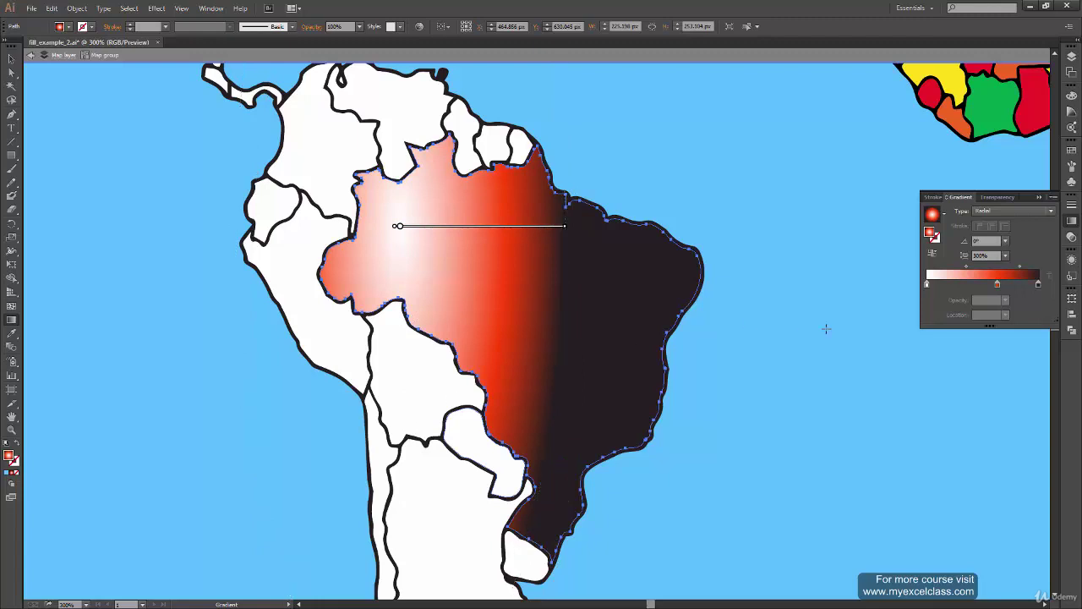
Try a linear gradient, then return to radial centred in northwest Brazil.
click(1027, 212)
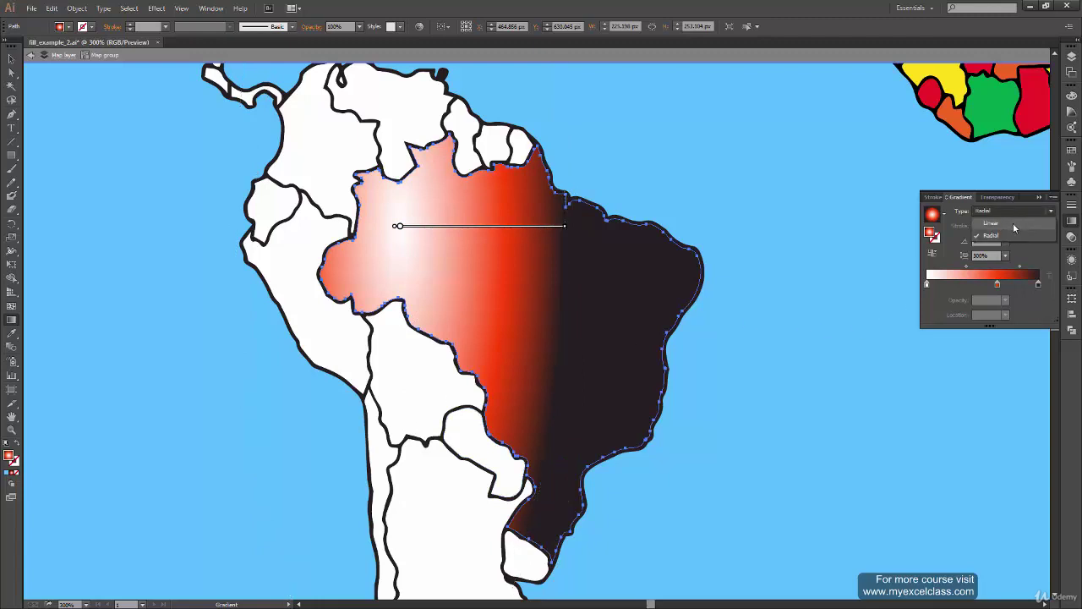
click(1013, 223)
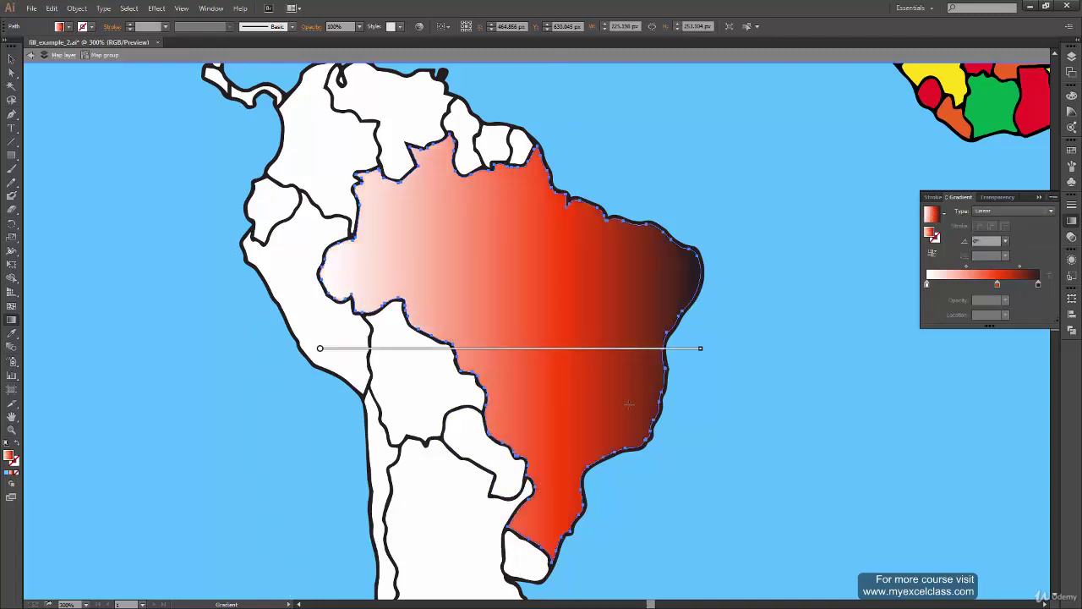
mouse_move(323, 348)
mouse_down()
mouse_move(407, 268)
mouse_move(417, 290)
mouse_up()
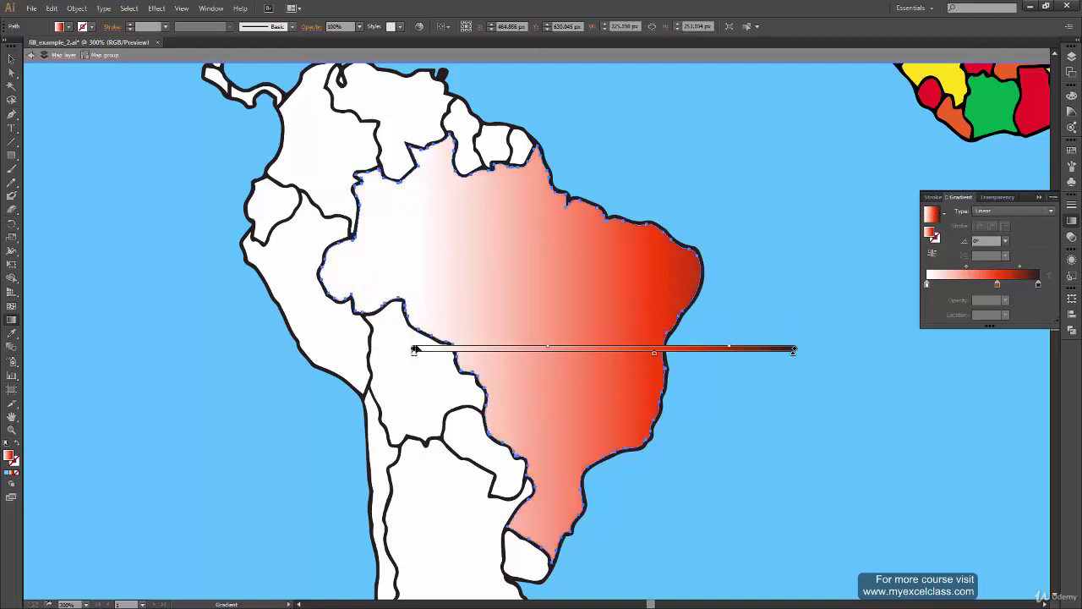
drag(417, 354, 554, 358)
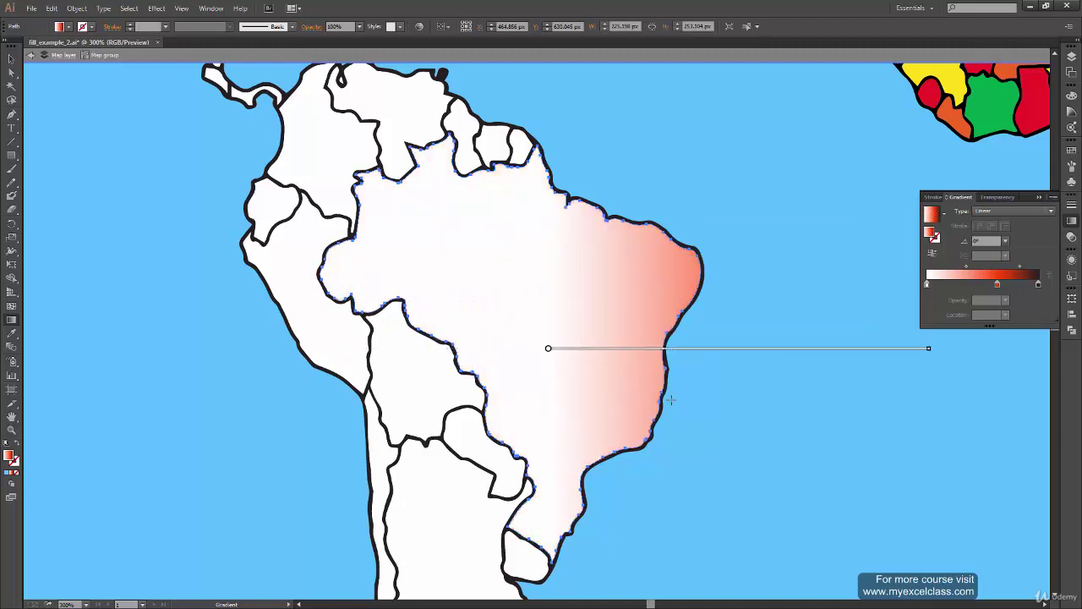
click(1043, 213)
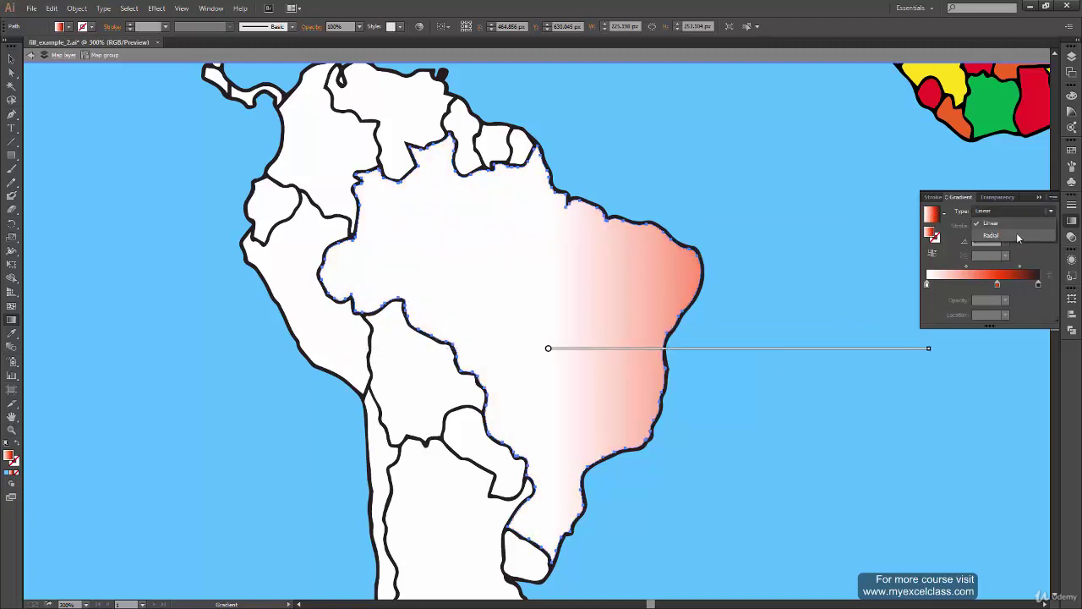
click(1016, 233)
mouse_move(511, 353)
mouse_down()
mouse_move(428, 243)
mouse_move(664, 284)
mouse_move(530, 418)
mouse_move(433, 234)
mouse_up()
mouse_move(533, 233)
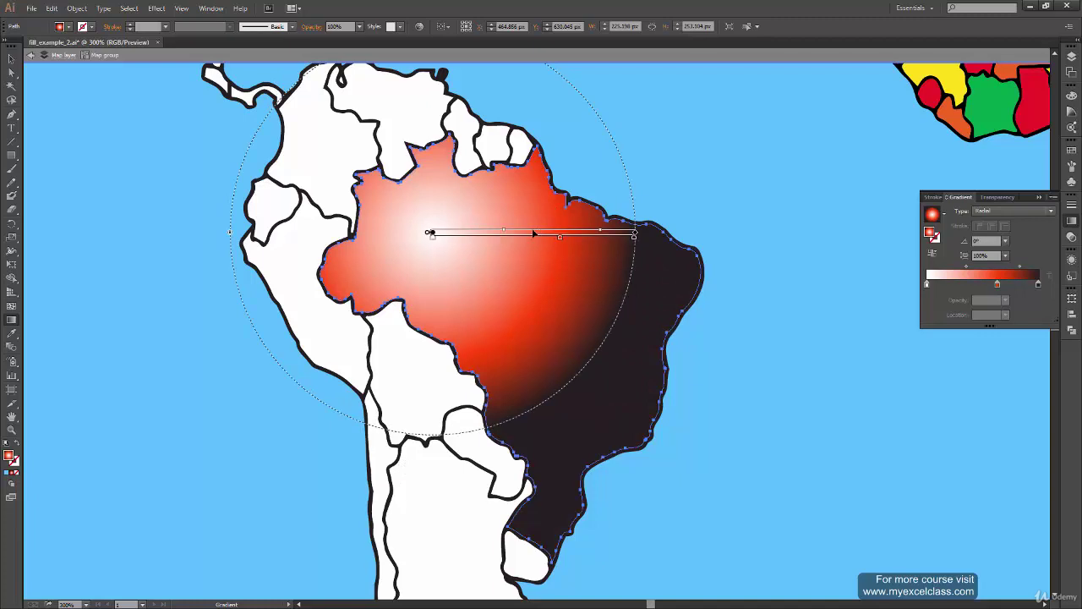
Drag the radial radius handle outward into a 40.7% ellipse across northern Brazil.
drag(584, 253, 629, 388)
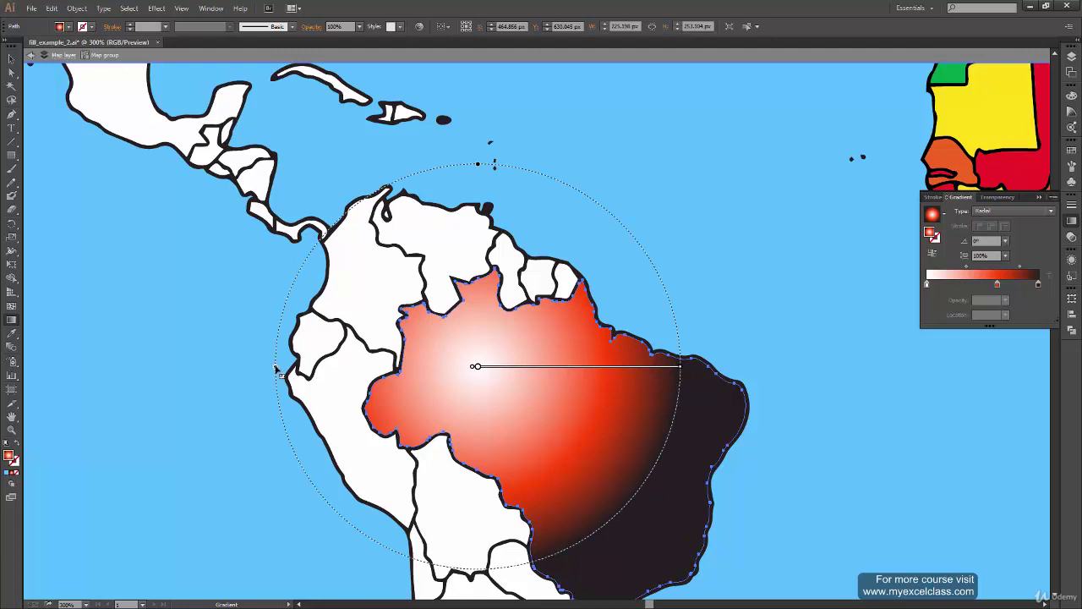
drag(478, 163, 475, 366)
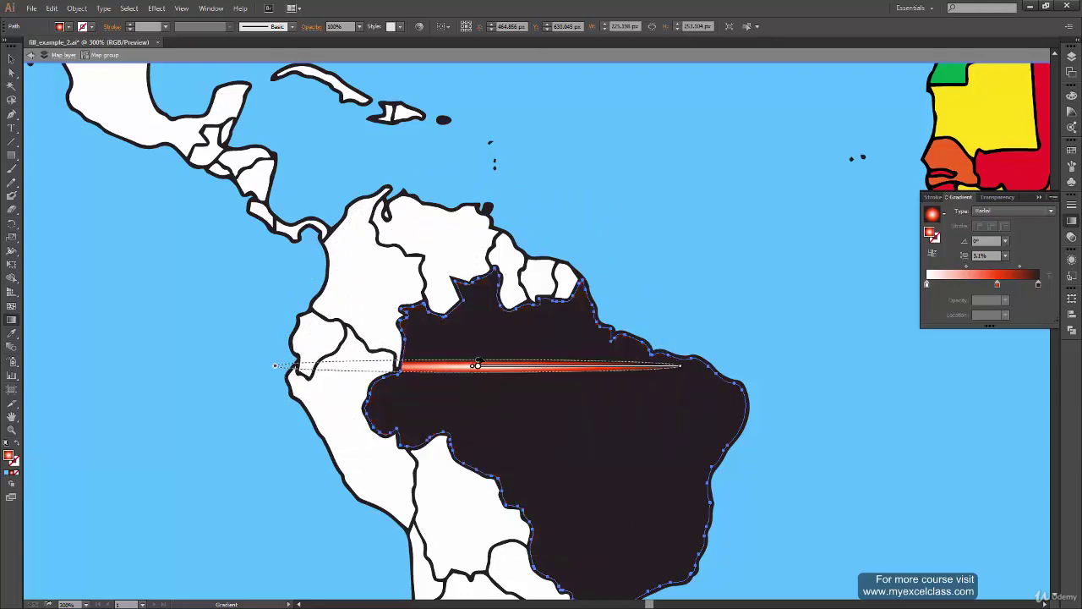
drag(476, 366, 486, 341)
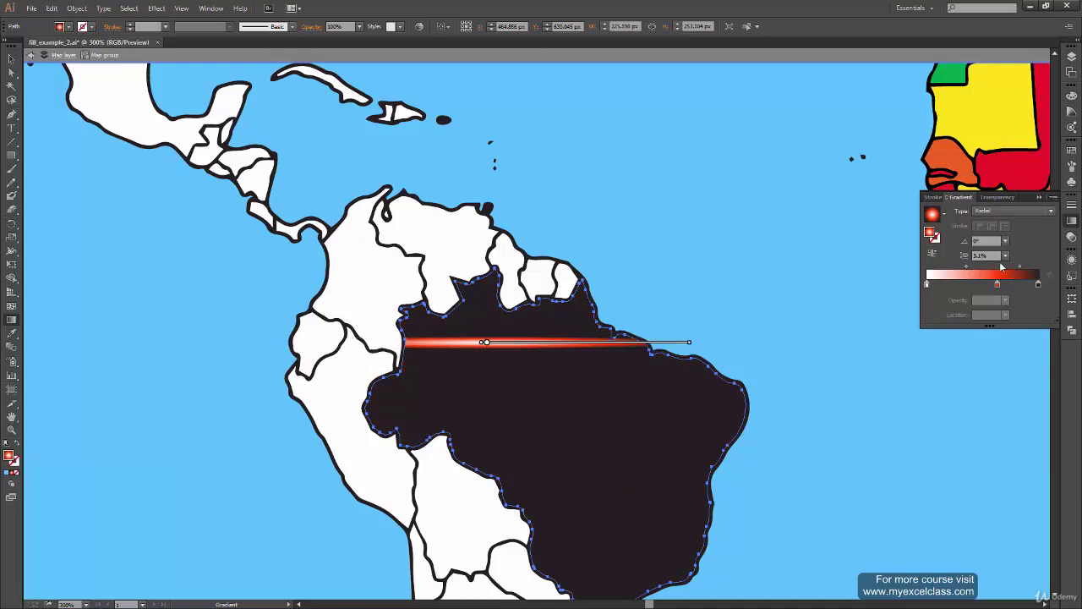
mouse_move(485, 342)
mouse_down()
mouse_move(477, 365)
mouse_move(478, 335)
mouse_move(478, 366)
mouse_up()
key(ctrl+equal)
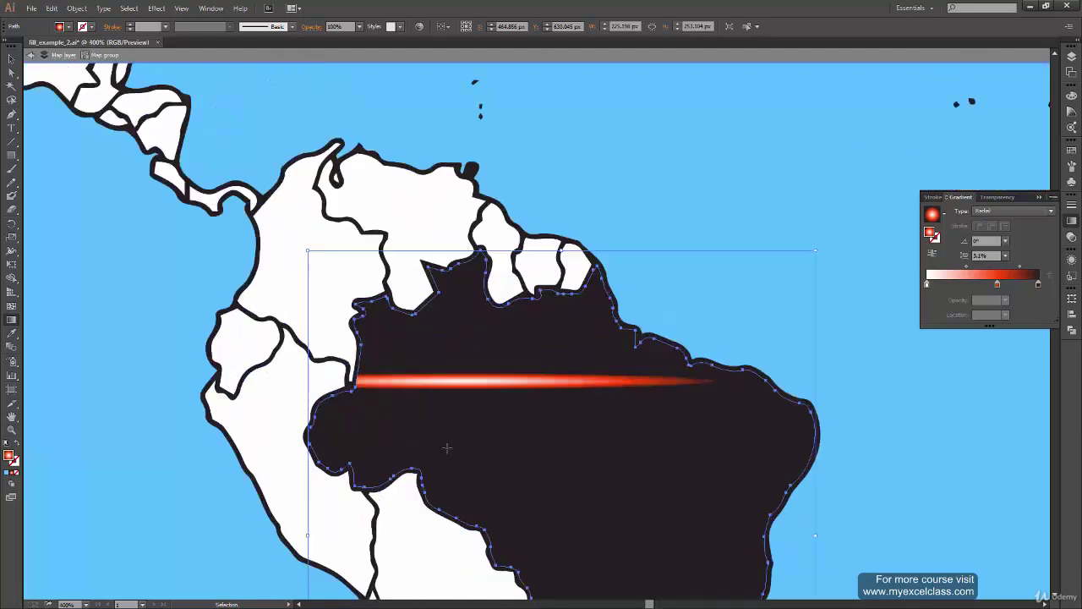
key(ctrl+equal)
key(ctrl+equal)
key(ctrl+equal)
drag(500, 417, 653, 372)
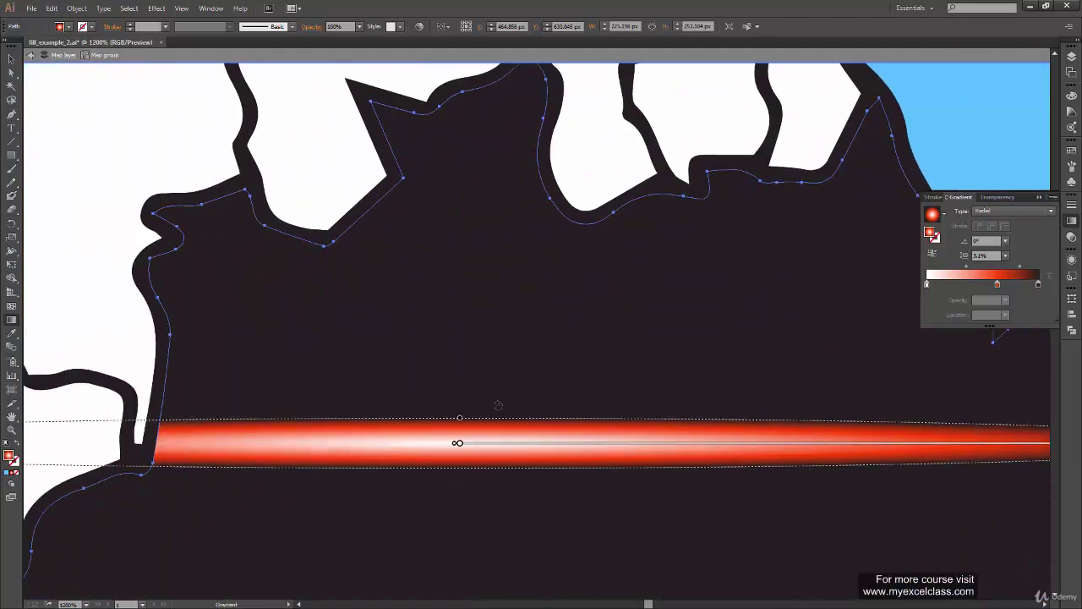
drag(459, 418, 459, 112)
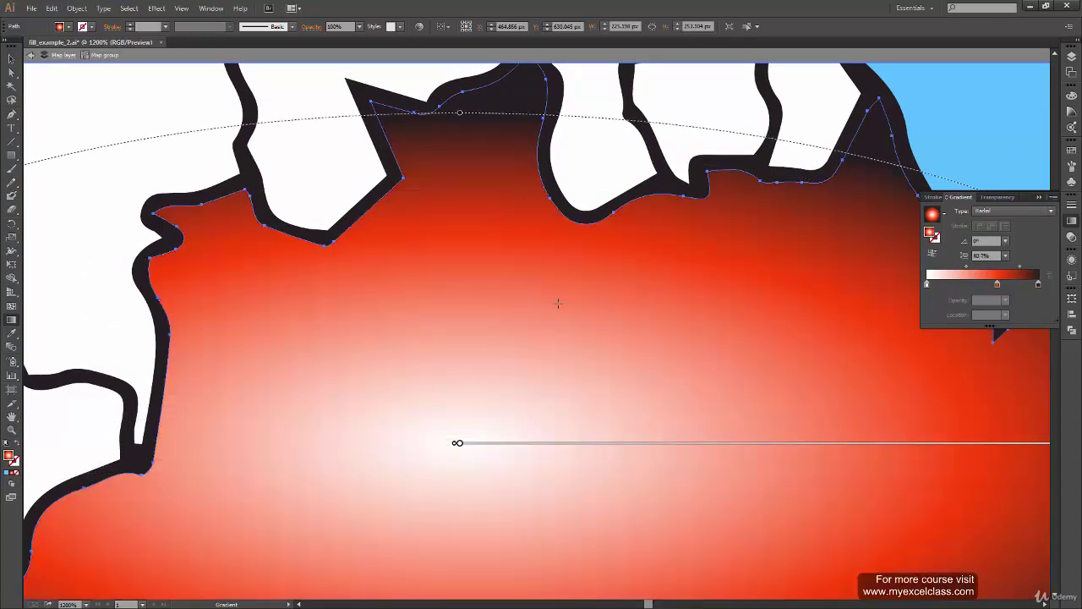
mouse_move(516, 353)
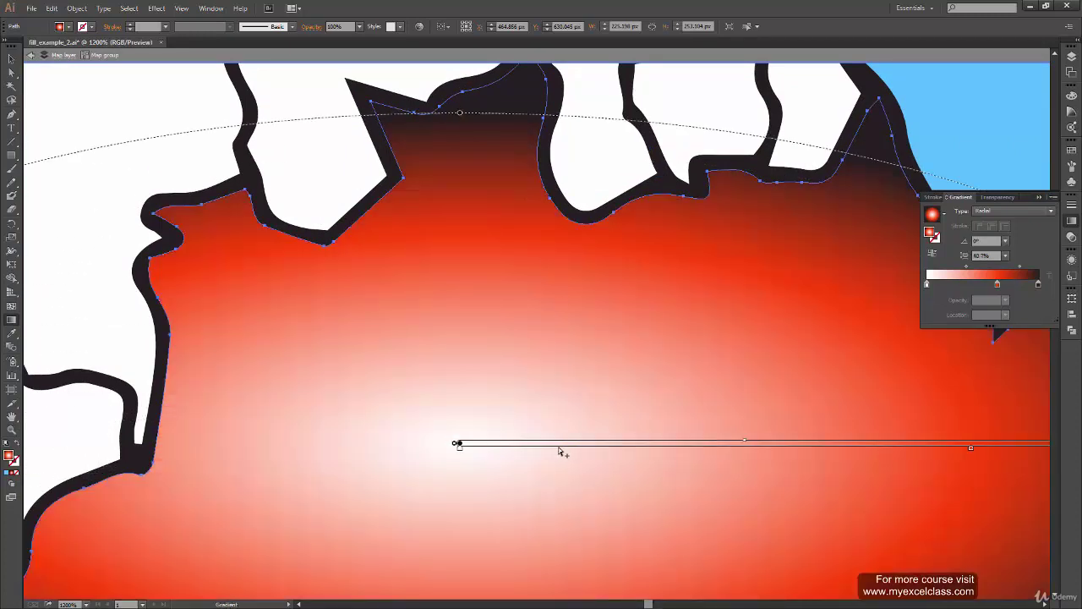
key(ctrl+minus)
key(ctrl+minus)
key(ctrl+minus)
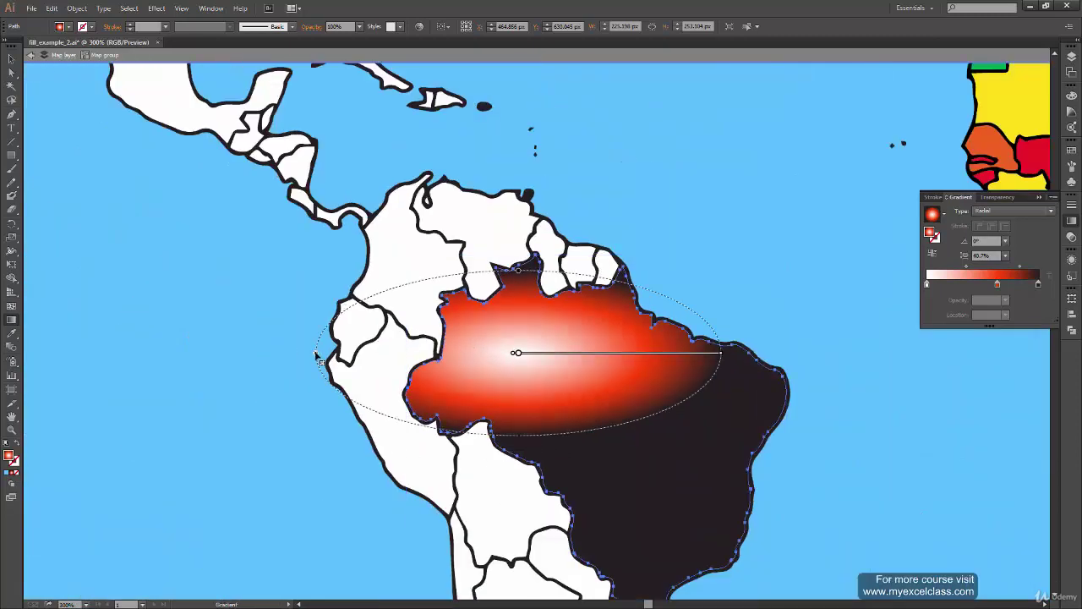
Enlarge the radial gradient and rotate it about 34.5° toward the lower right.
mouse_move(319, 356)
mouse_down()
mouse_move(331, 399)
mouse_move(237, 425)
mouse_up()
mouse_move(824, 353)
mouse_down()
mouse_move(640, 353)
mouse_move(749, 354)
mouse_up()
drag(295, 358, 243, 372)
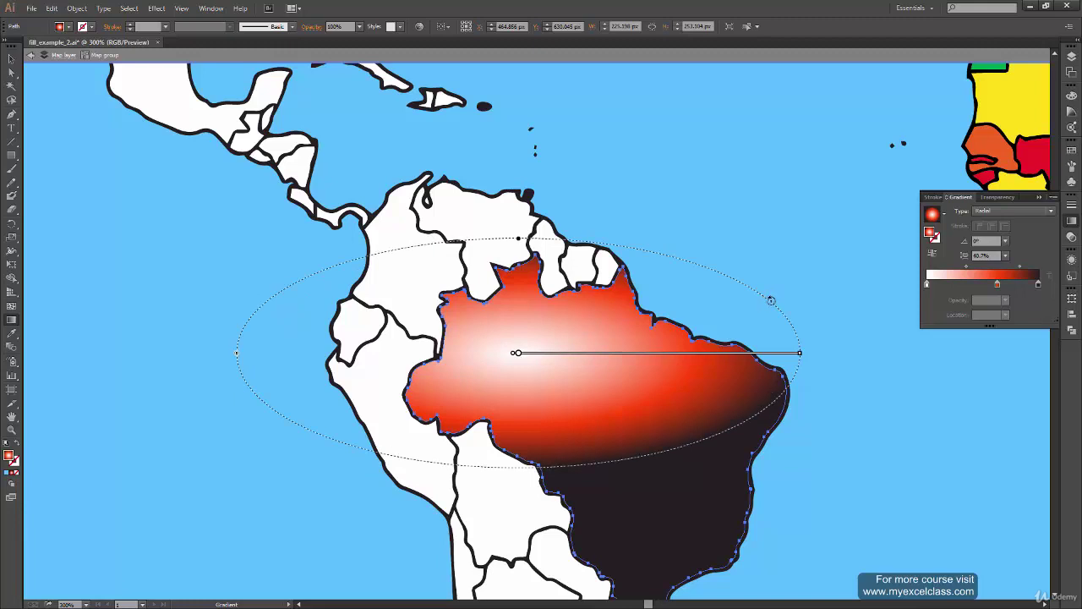
mouse_move(770, 301)
mouse_down()
mouse_move(679, 391)
mouse_move(723, 437)
mouse_up()
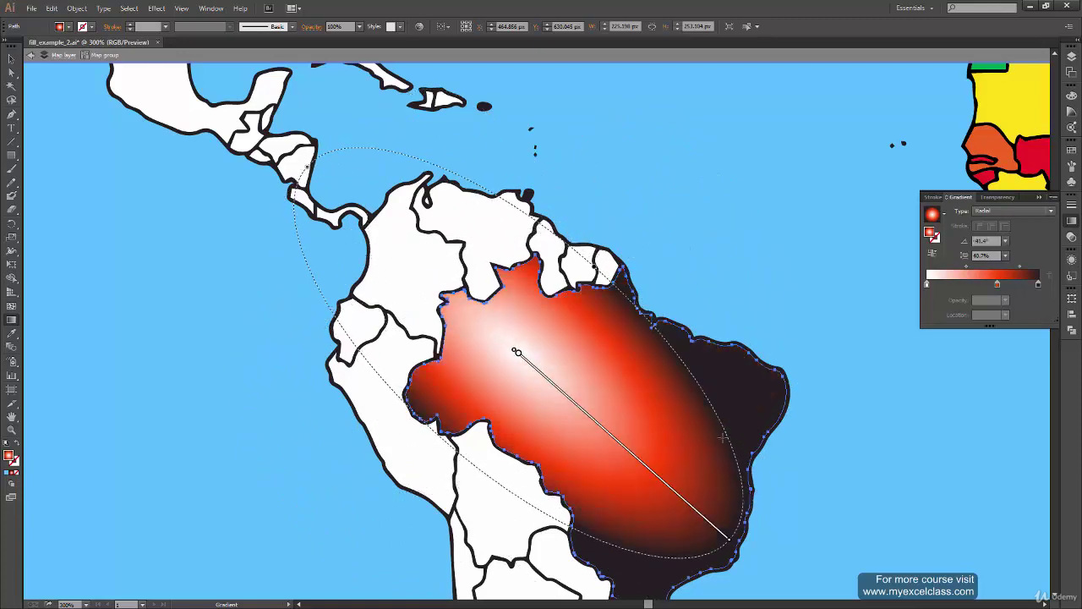
drag(724, 430, 721, 395)
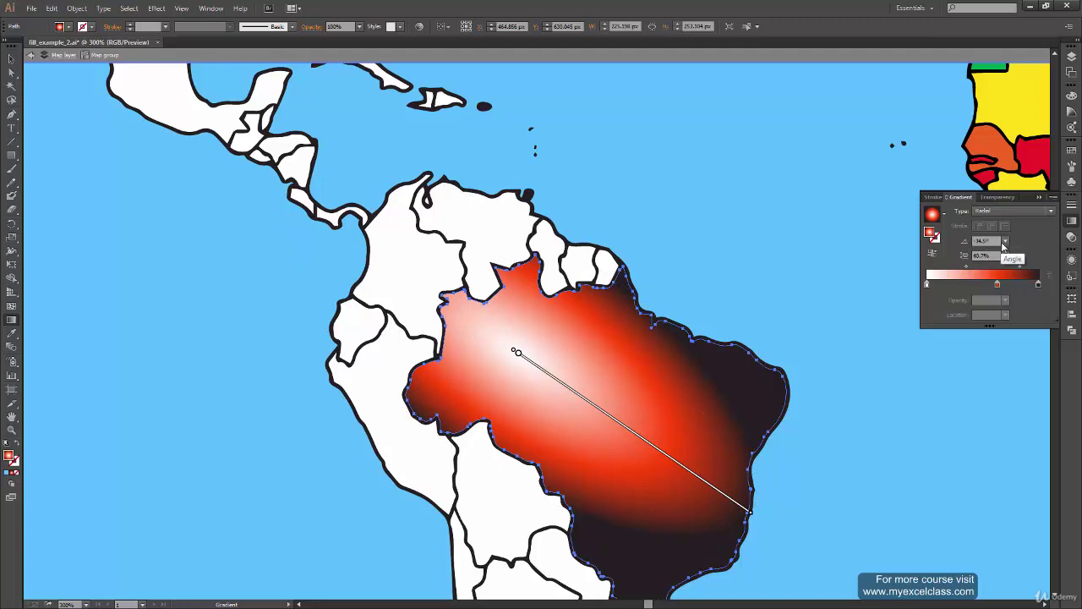
Try the 30°, -30° and -60° preset gradient angles from the Angle list.
click(1005, 241)
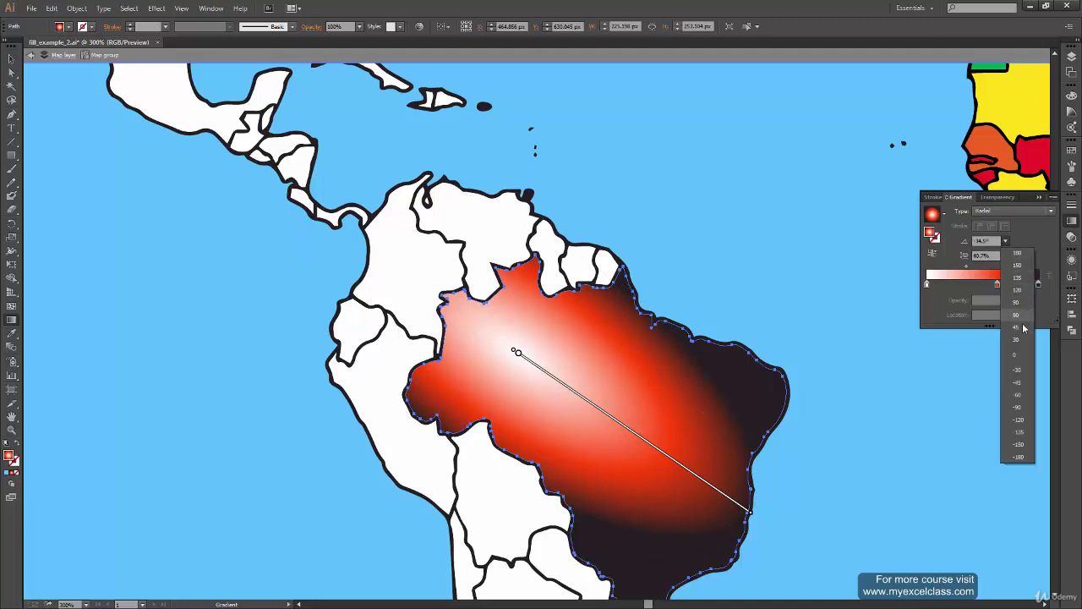
click(1017, 339)
click(1005, 241)
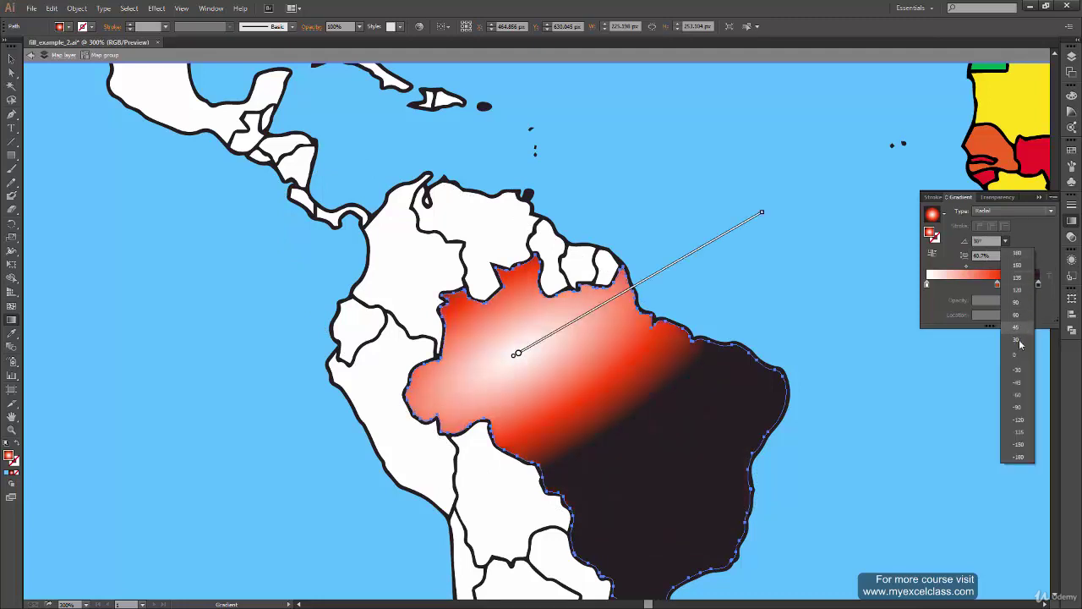
click(1018, 371)
click(1006, 242)
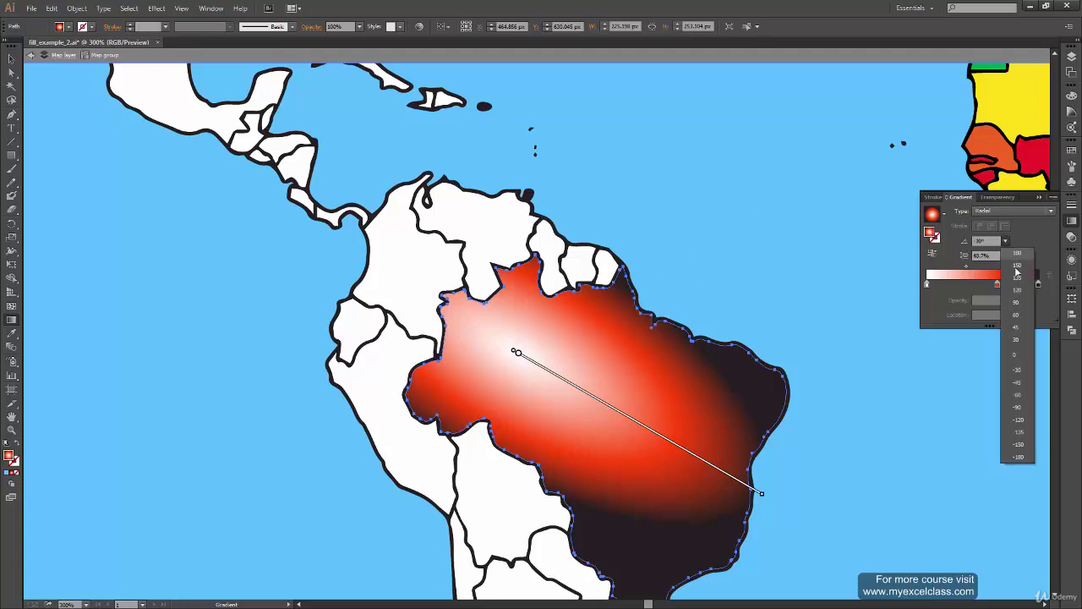
click(1021, 395)
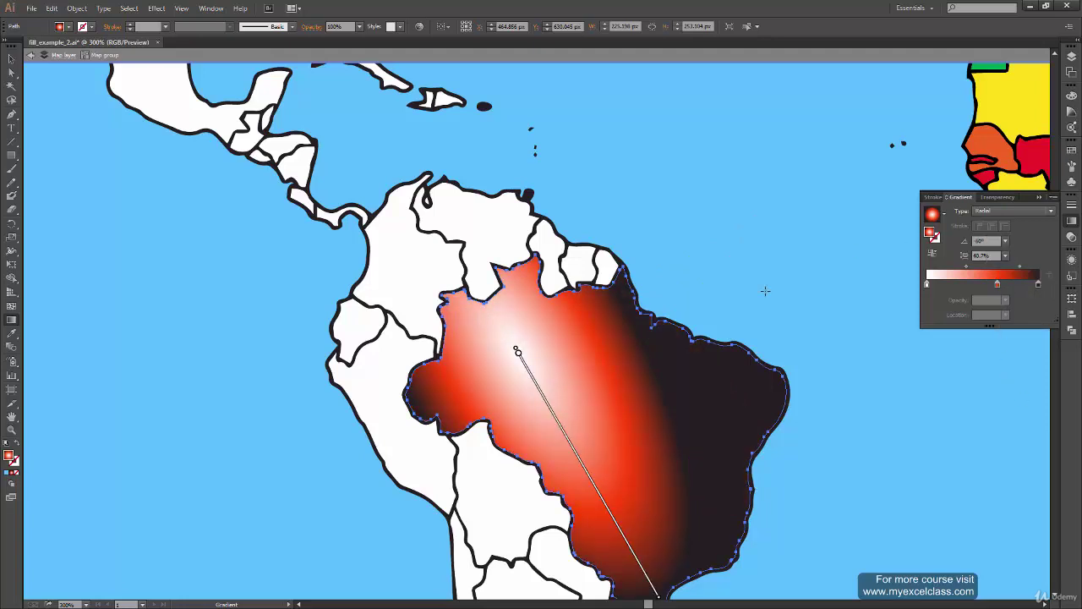
mouse_move(722, 474)
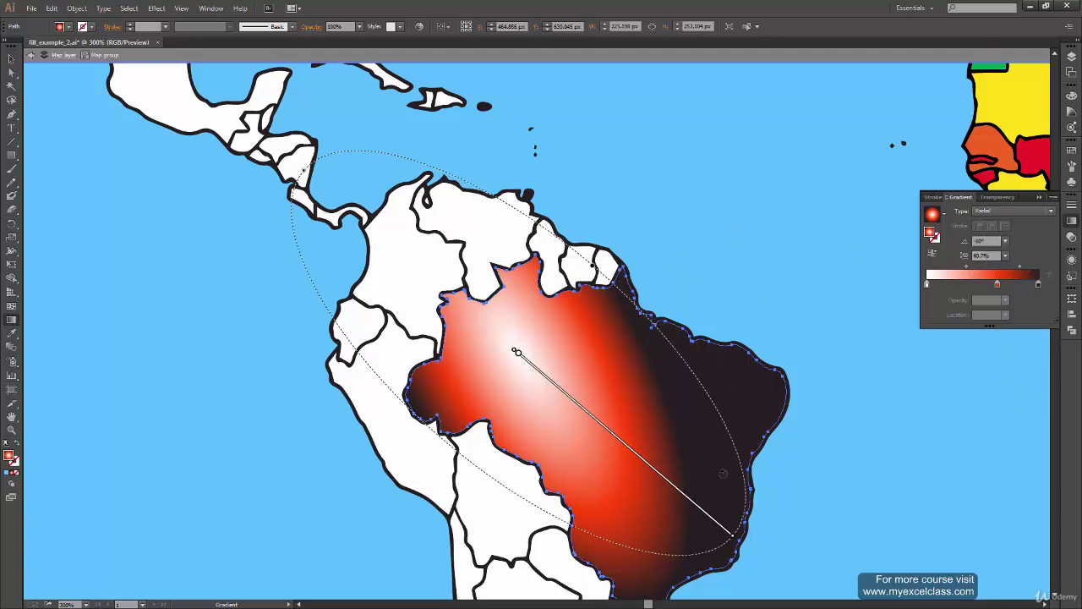
Swing the radial gradient to run from the upper-left toward the south-east, about 37.5°.
mouse_move(723, 468)
mouse_down()
mouse_move(750, 394)
mouse_move(653, 472)
mouse_up()
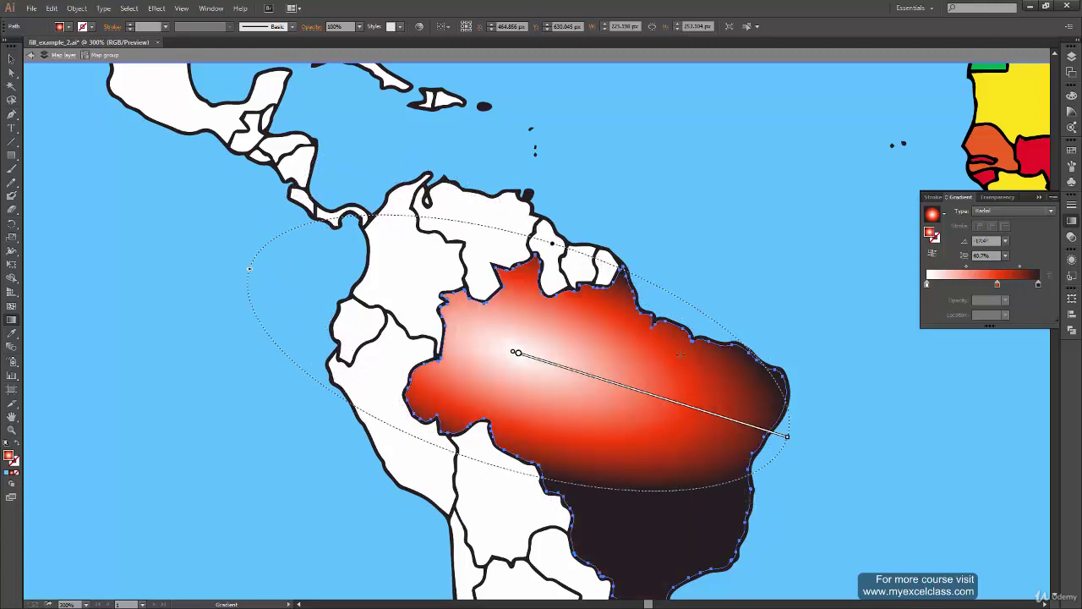
mouse_move(280, 236)
mouse_down()
mouse_move(678, 479)
mouse_move(663, 537)
mouse_move(717, 412)
mouse_up()
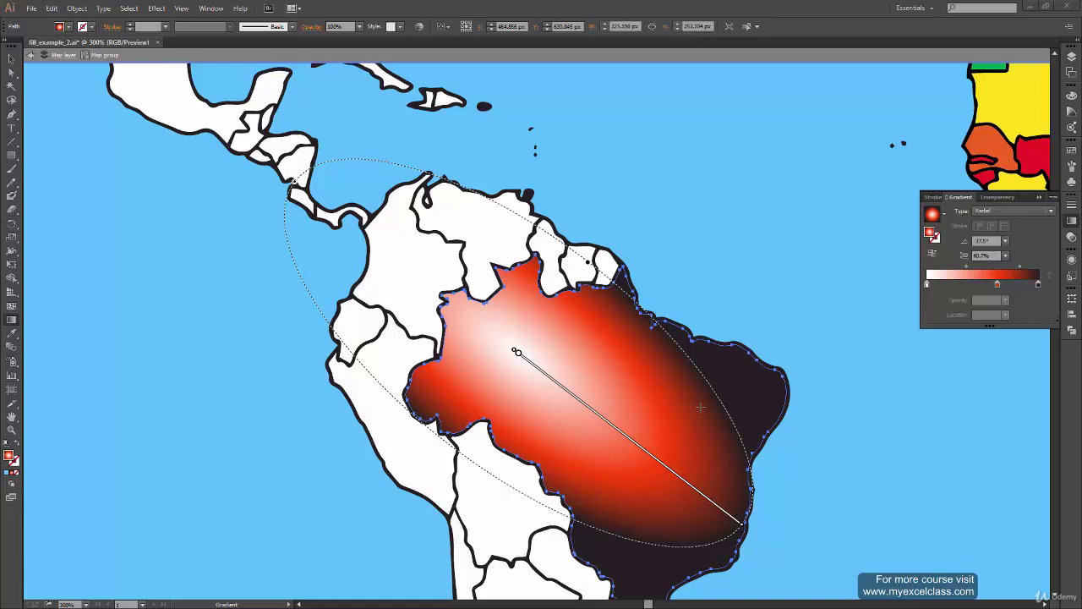
click(13, 55)
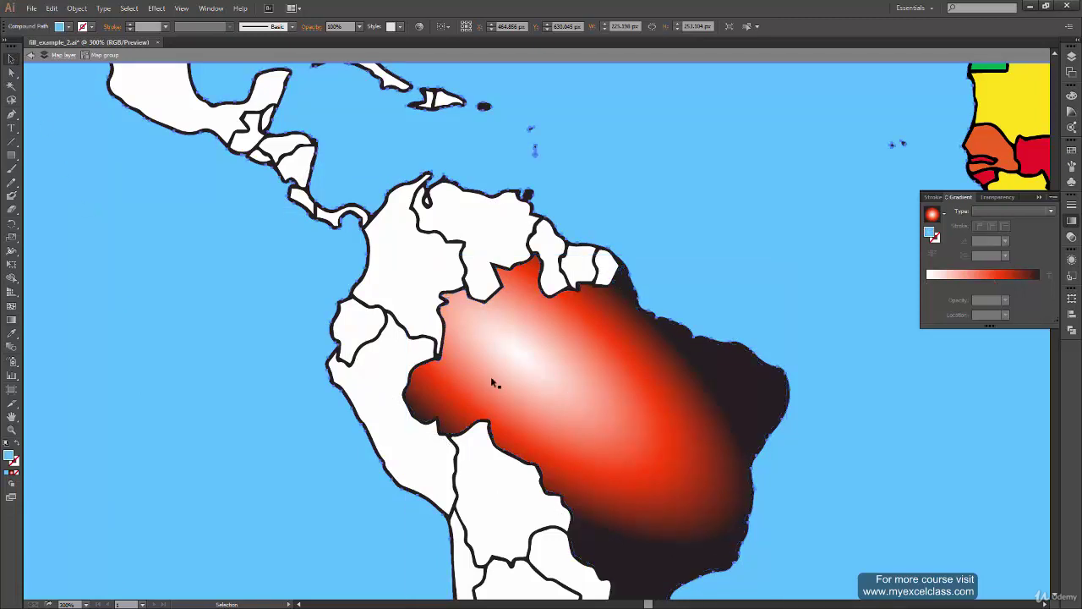
Create a new blank document with File > New.
click(414, 364)
click(31, 8)
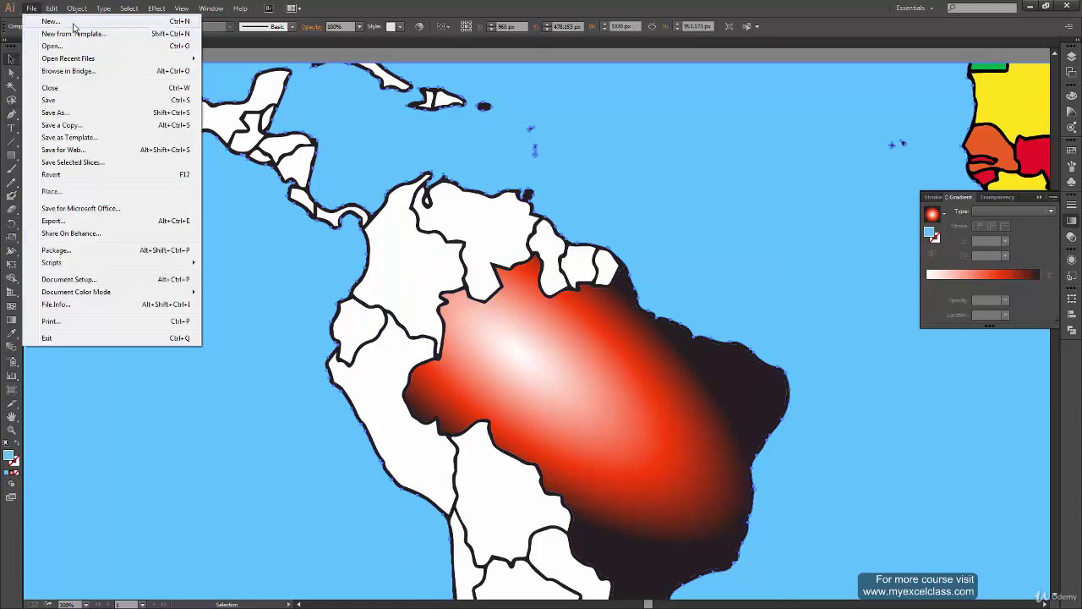
click(59, 20)
click(594, 441)
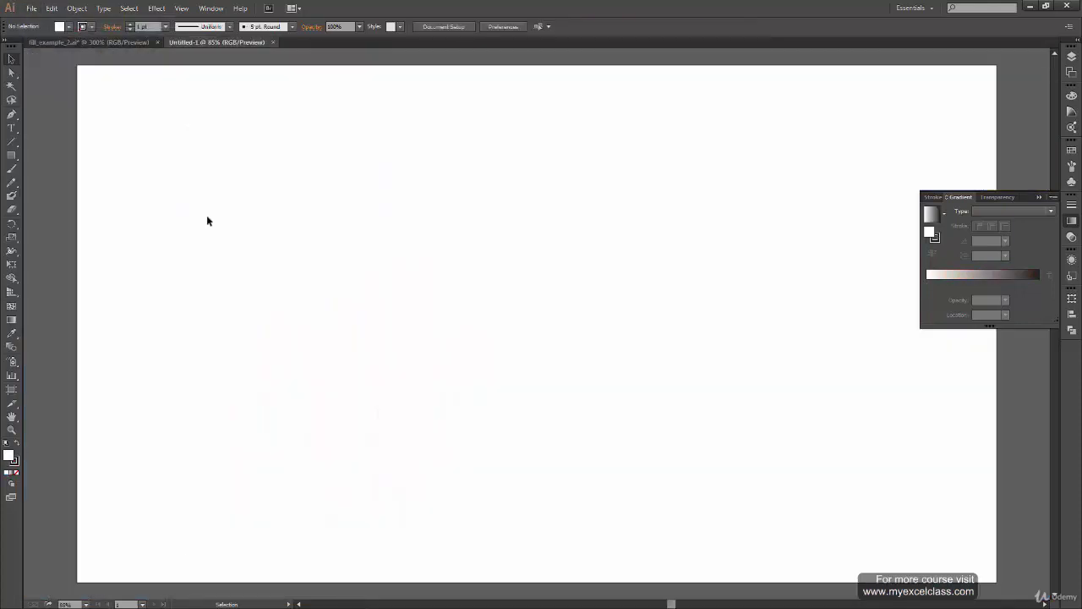
Draw a tall rectangle and fill it with the White, Black linear gradient.
click(11, 156)
mouse_move(324, 168)
mouse_down()
mouse_move(549, 500)
mouse_move(562, 473)
mouse_move(584, 485)
mouse_up()
key(v)
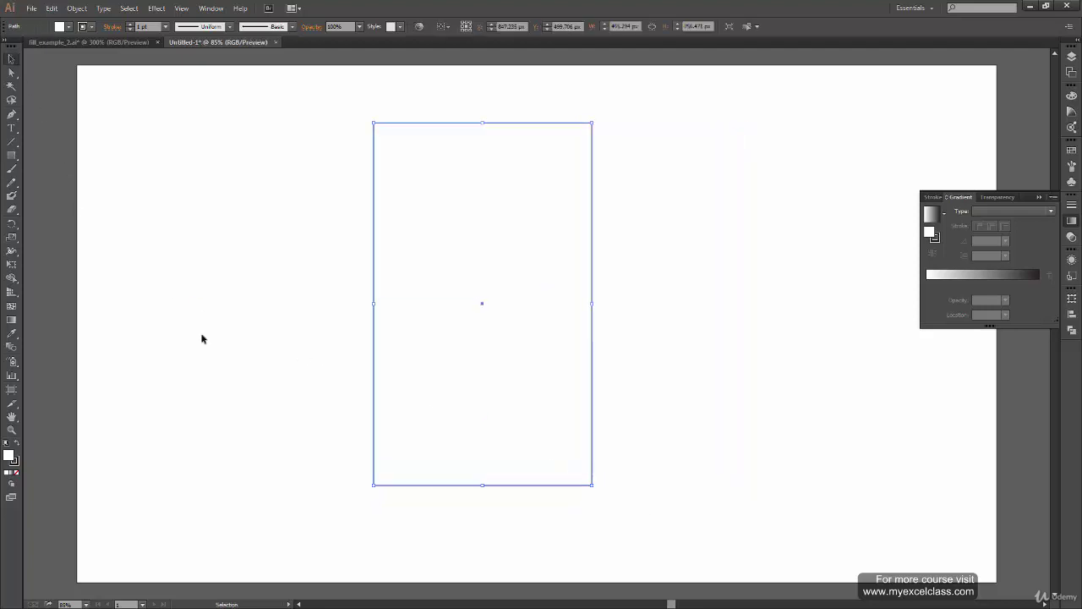
click(943, 214)
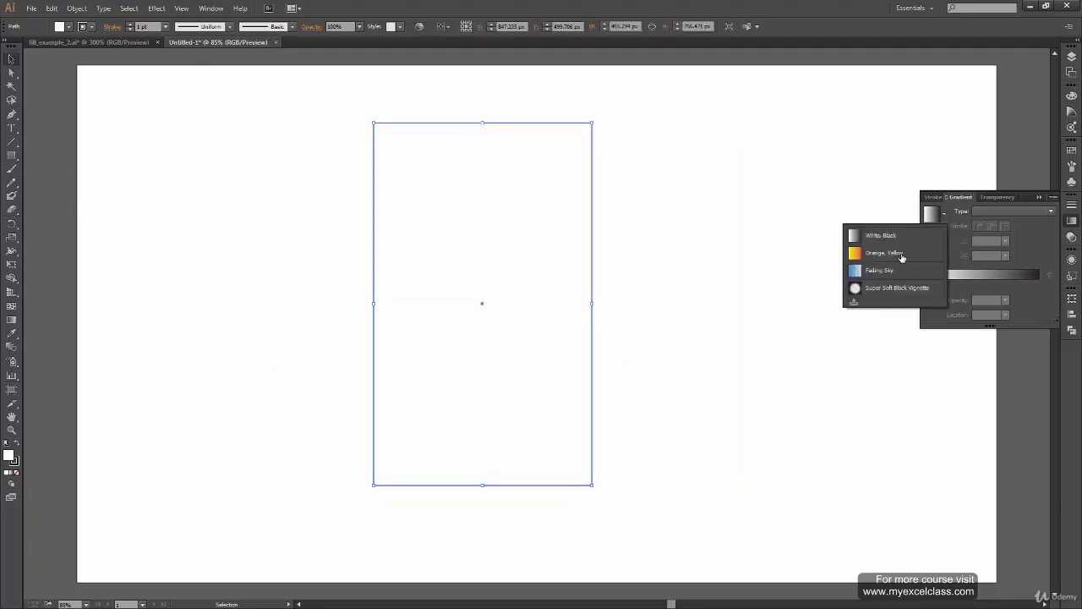
click(881, 236)
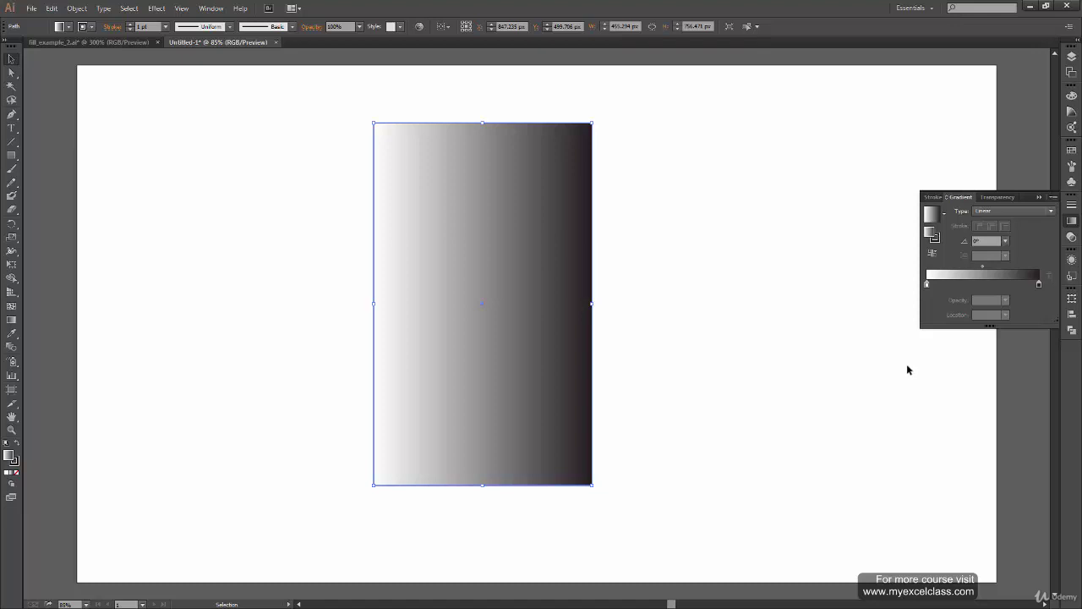
Add four extra colour stops below the gradient slider.
click(945, 284)
click(966, 284)
click(974, 284)
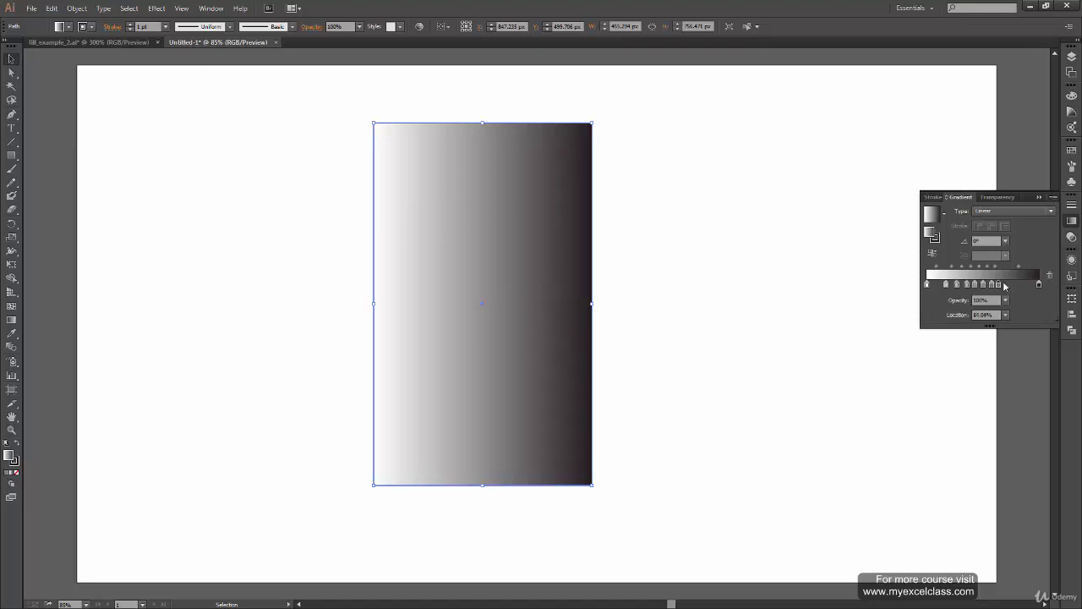
click(1005, 284)
Reposition the gradient stops into alternating grey bands and reselect the rectangle.
mouse_move(945, 284)
mouse_down()
mouse_move(1013, 284)
mouse_move(942, 284)
mouse_up()
click(983, 285)
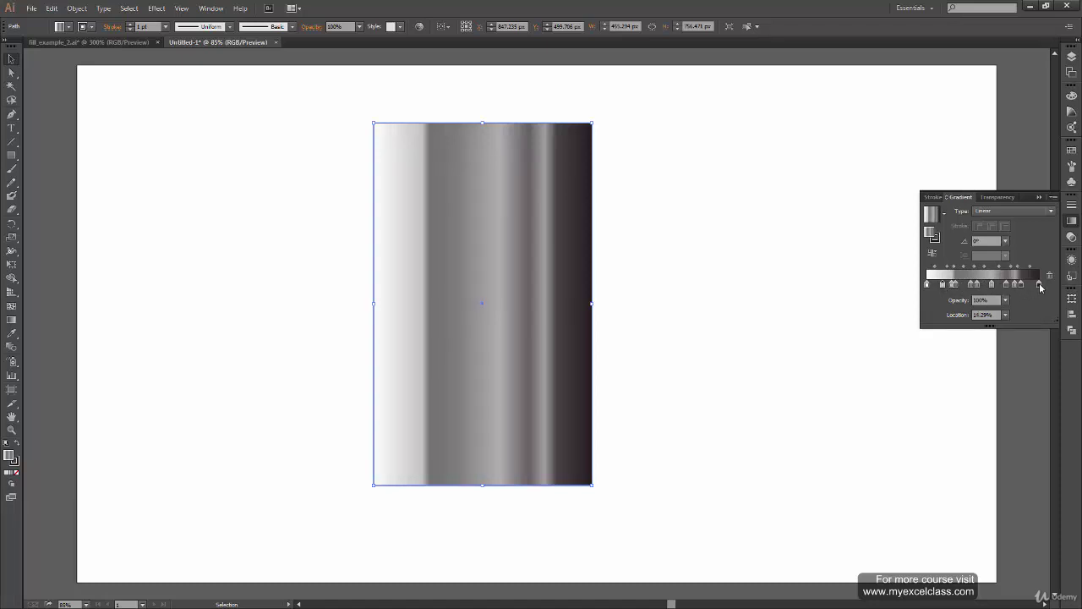
drag(1039, 284, 1033, 284)
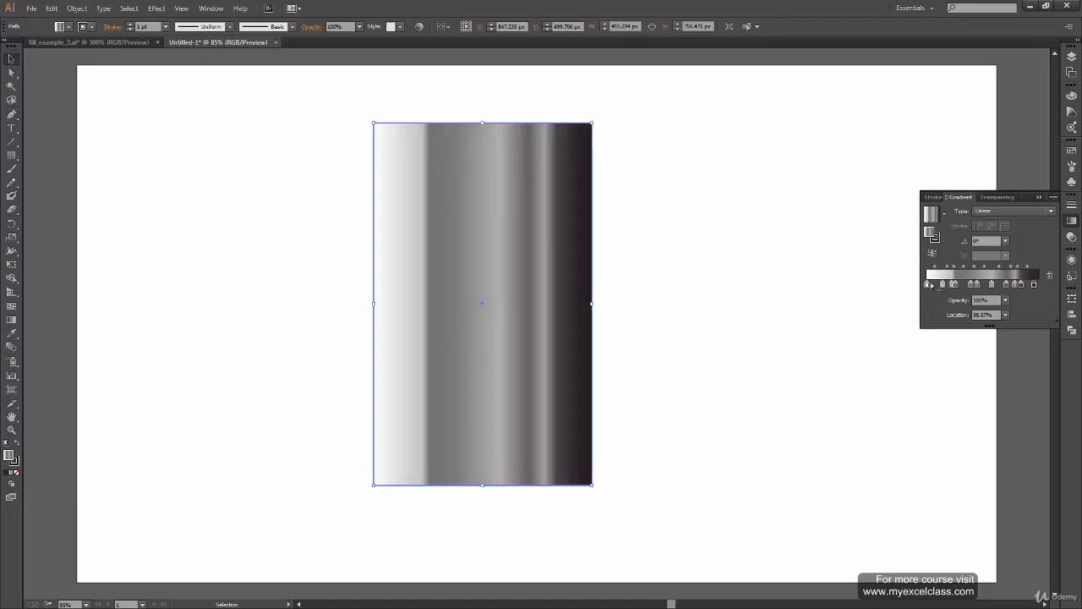
click(928, 285)
click(643, 389)
click(415, 267)
click(18, 472)
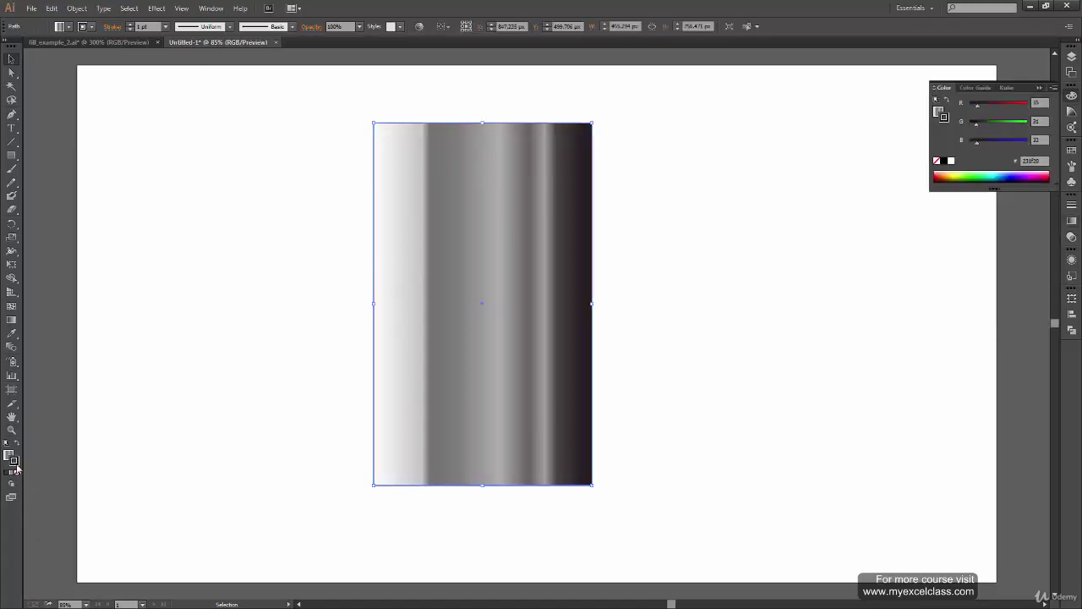
Apply a light grey colour, then bring back the rectangle's gradient fill for editing.
double_click(13, 461)
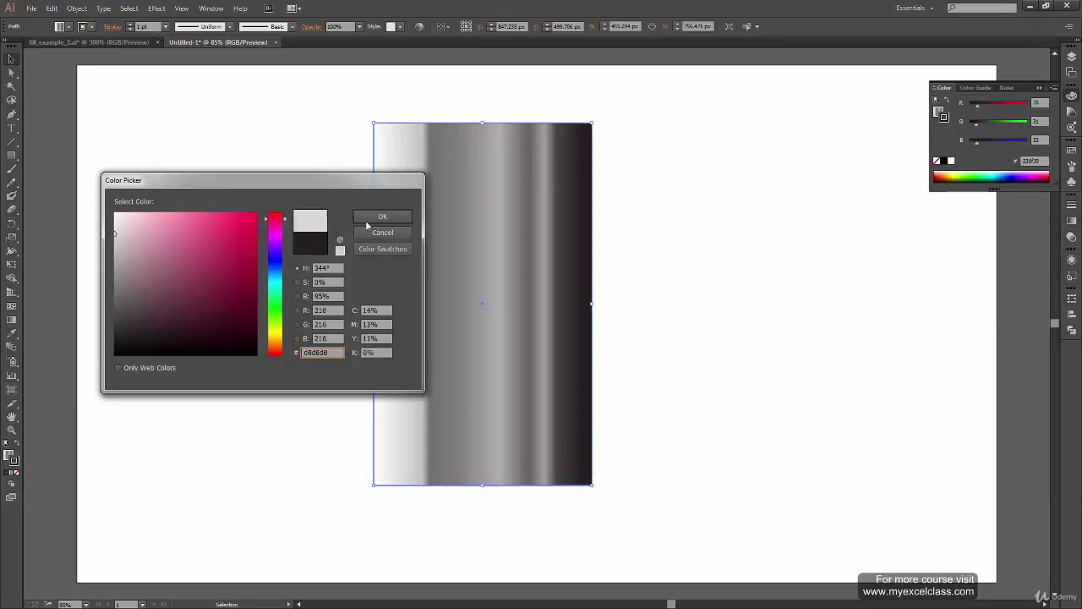
click(382, 217)
click(261, 316)
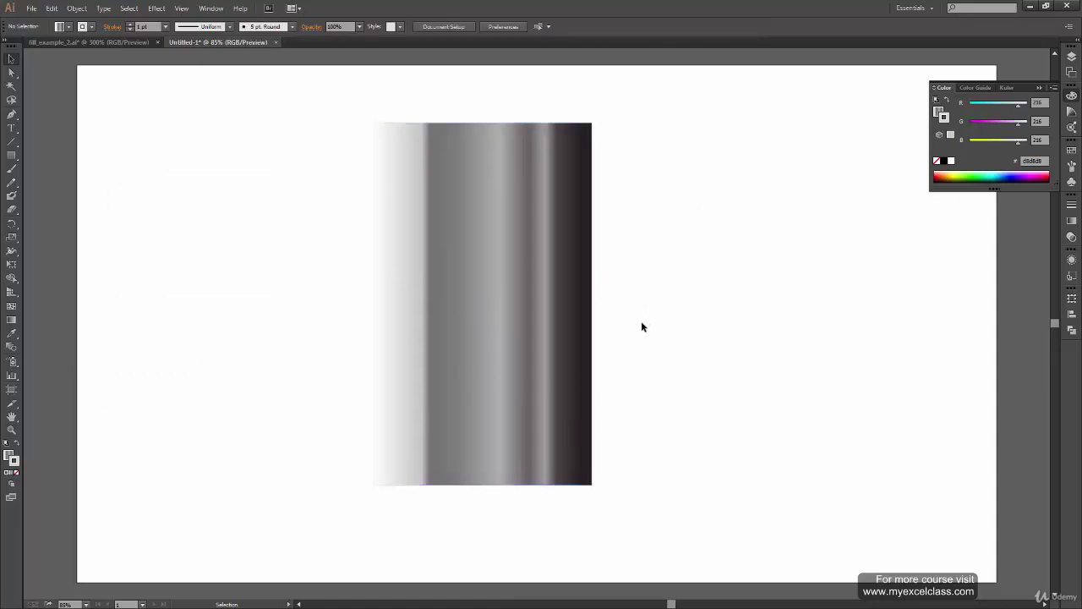
click(533, 392)
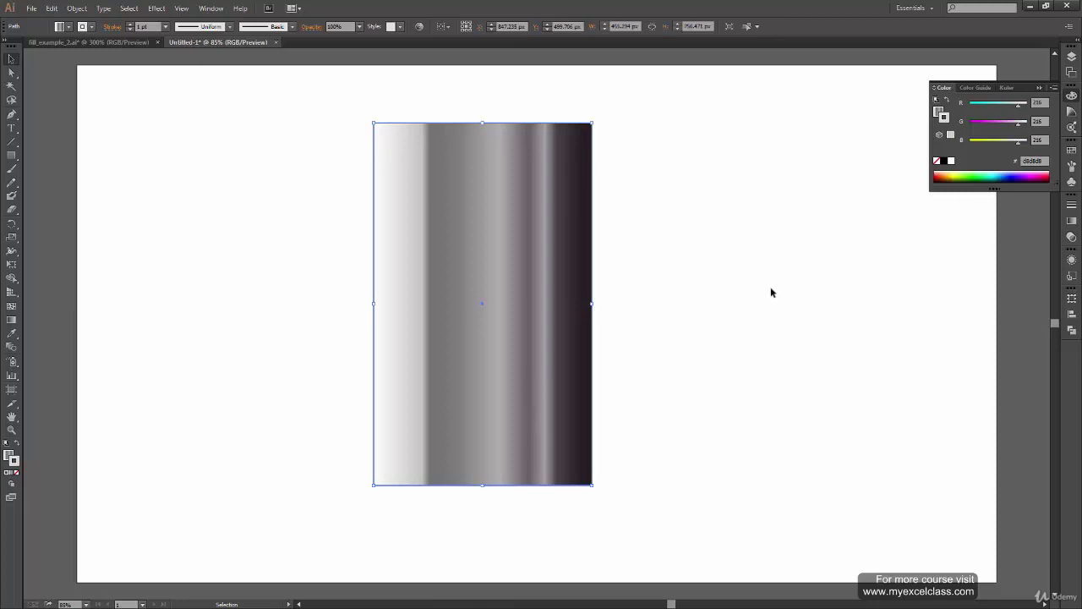
click(1071, 221)
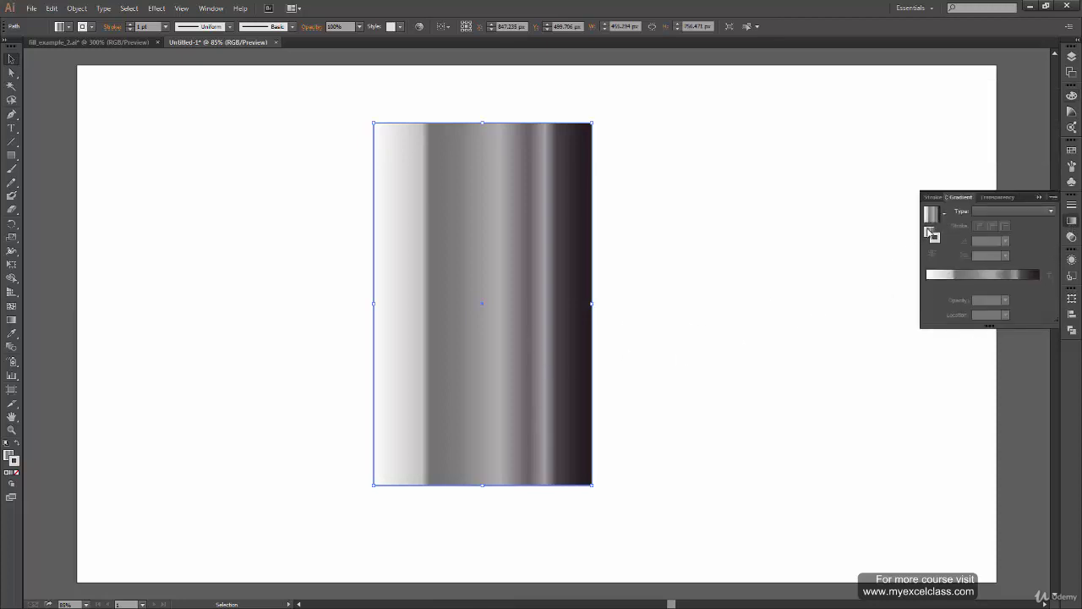
click(930, 233)
click(936, 240)
click(930, 233)
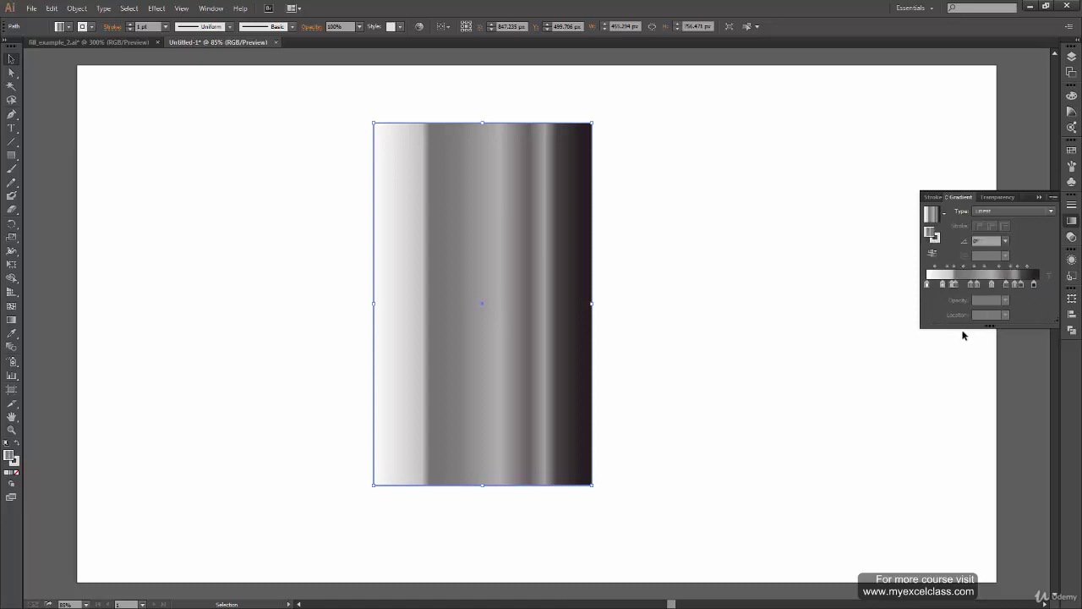
Set the leftmost gradient stop to Grayscale full black.
click(1020, 284)
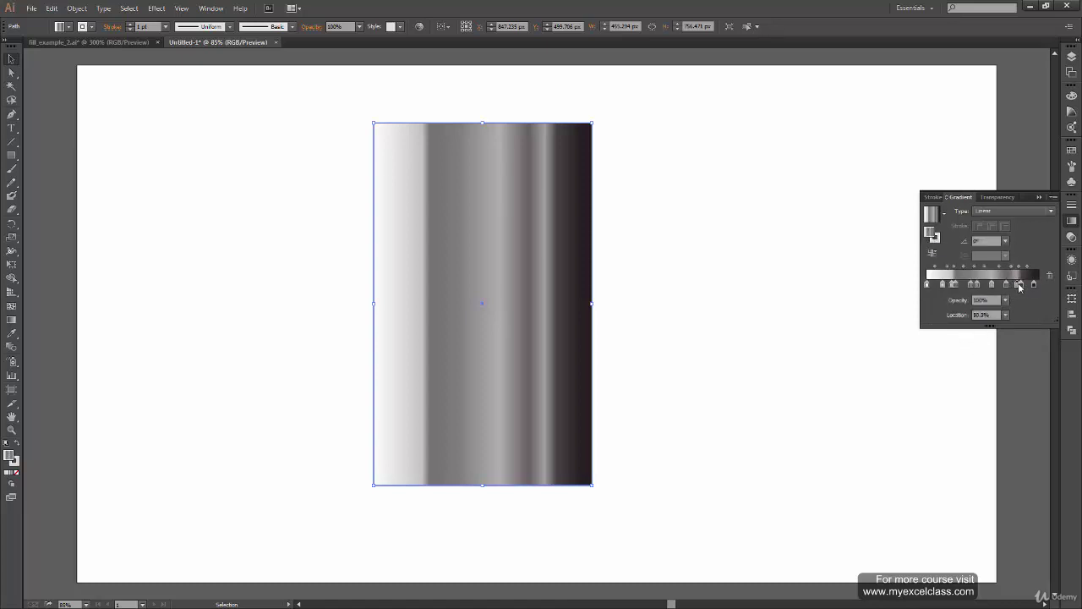
drag(1019, 284, 1018, 284)
click(1039, 284)
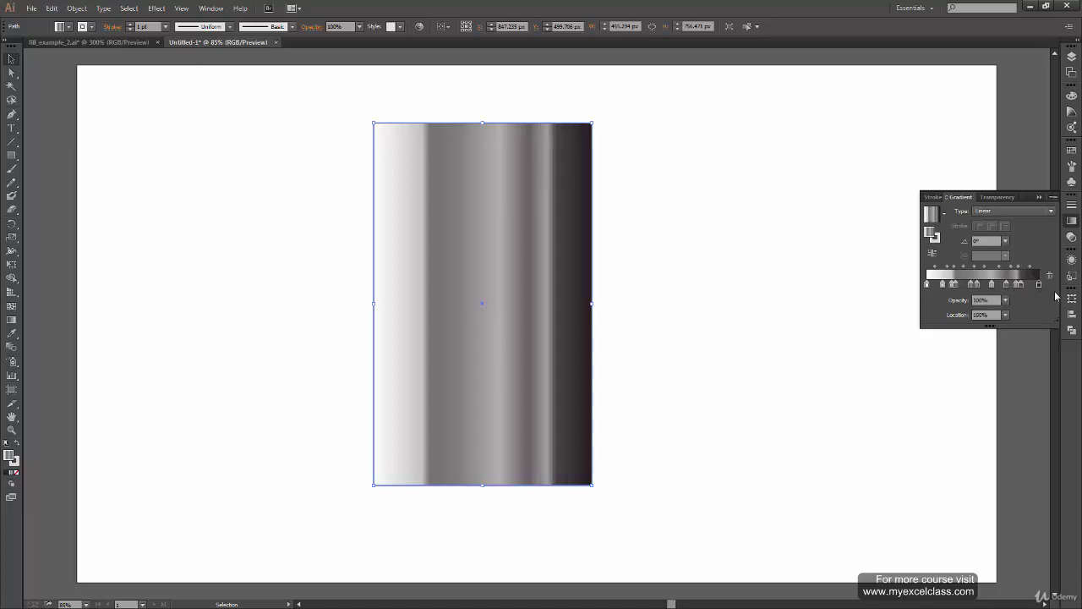
double_click(927, 284)
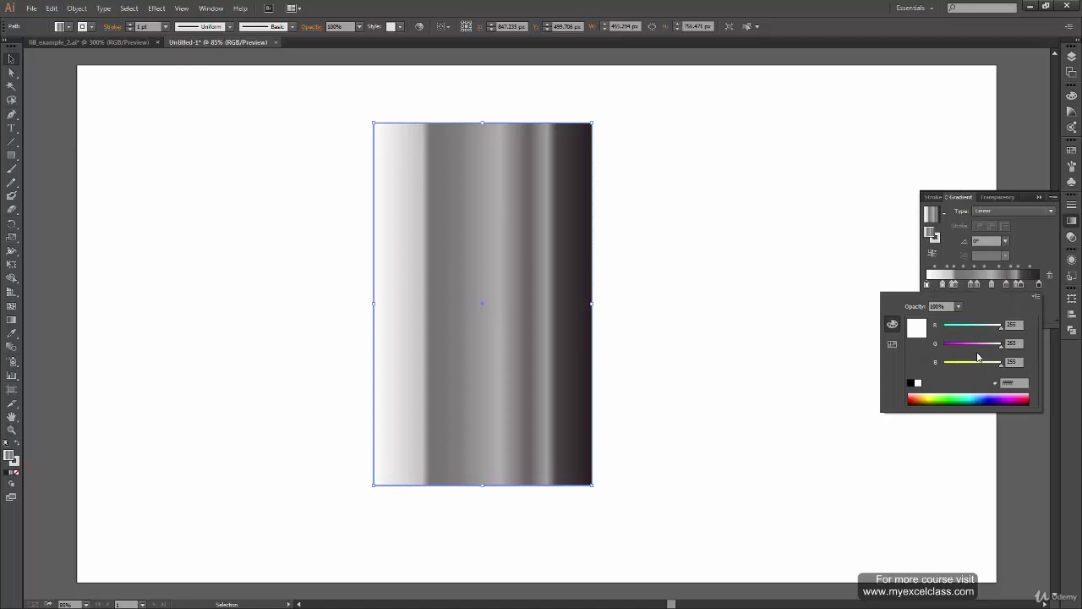
click(1037, 296)
click(977, 299)
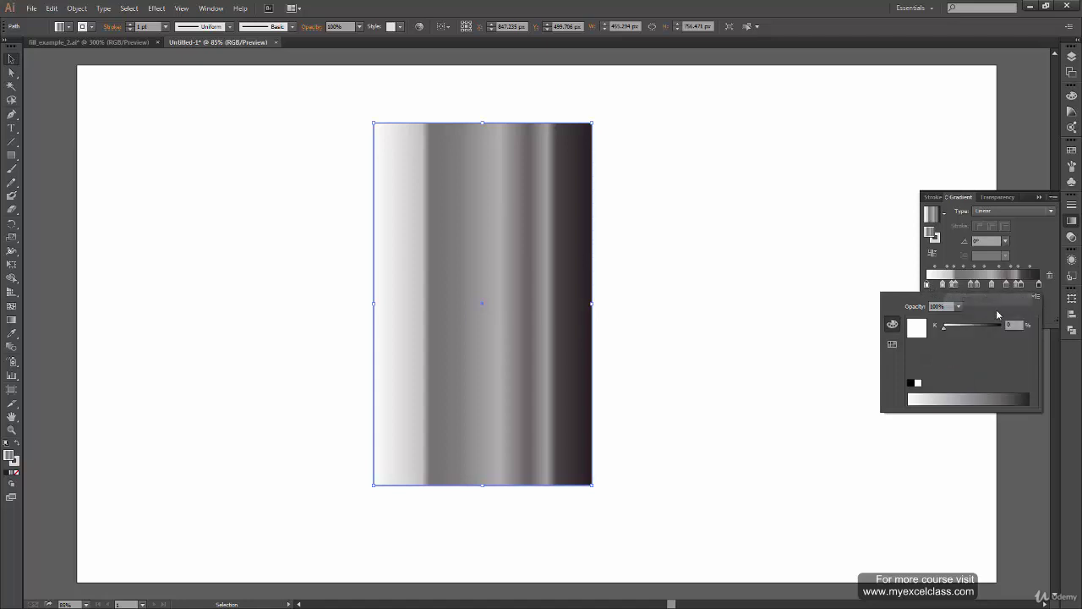
drag(946, 327, 1001, 326)
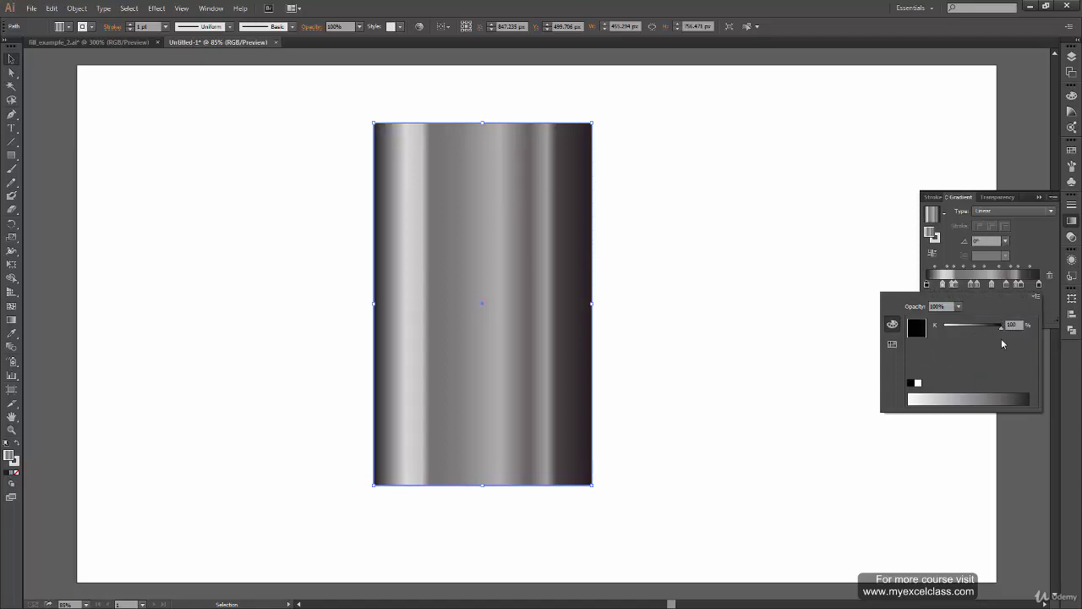
click(983, 289)
Set a middle gradient stop to 36% Grayscale grey.
double_click(959, 288)
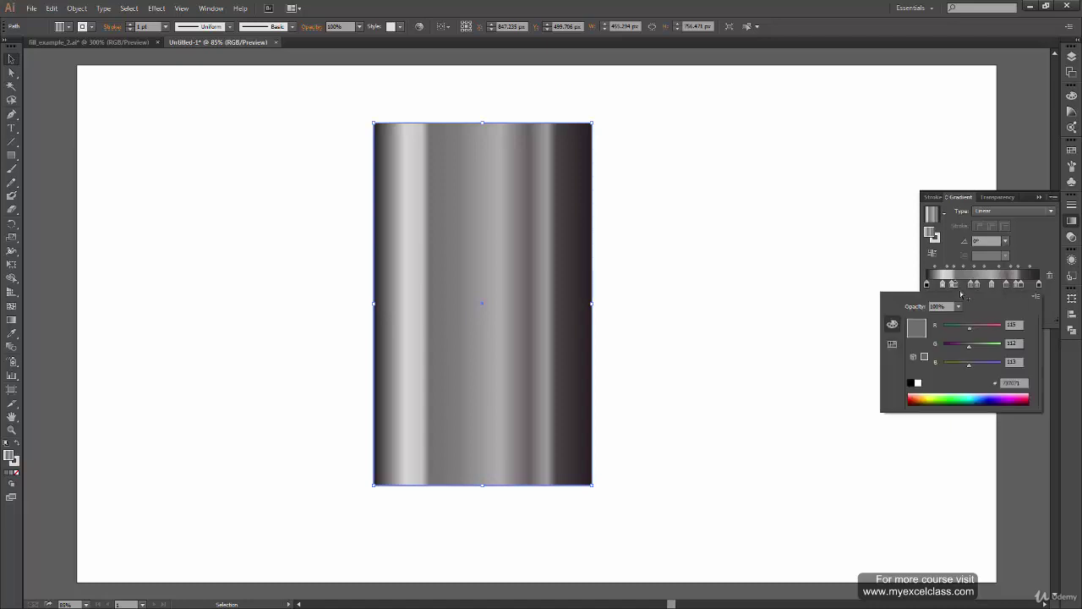
click(1036, 296)
click(994, 299)
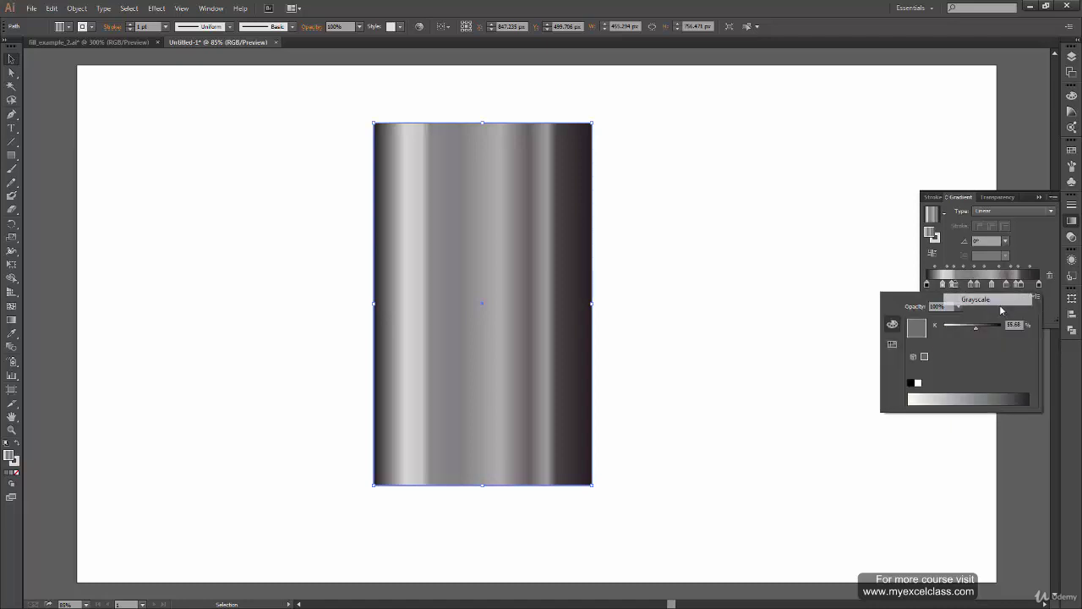
drag(976, 327, 966, 330)
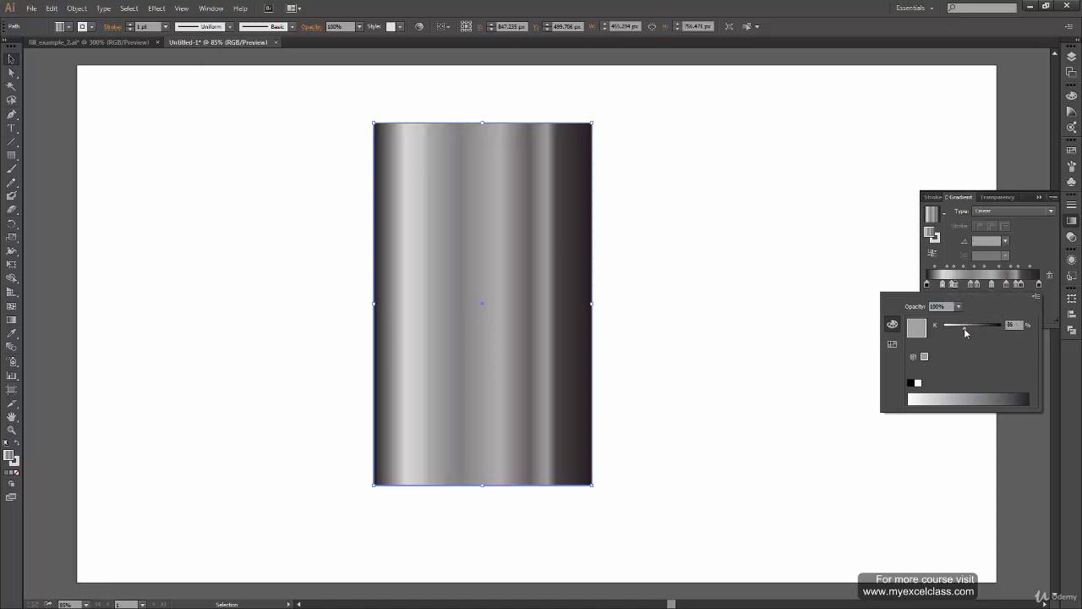
click(994, 291)
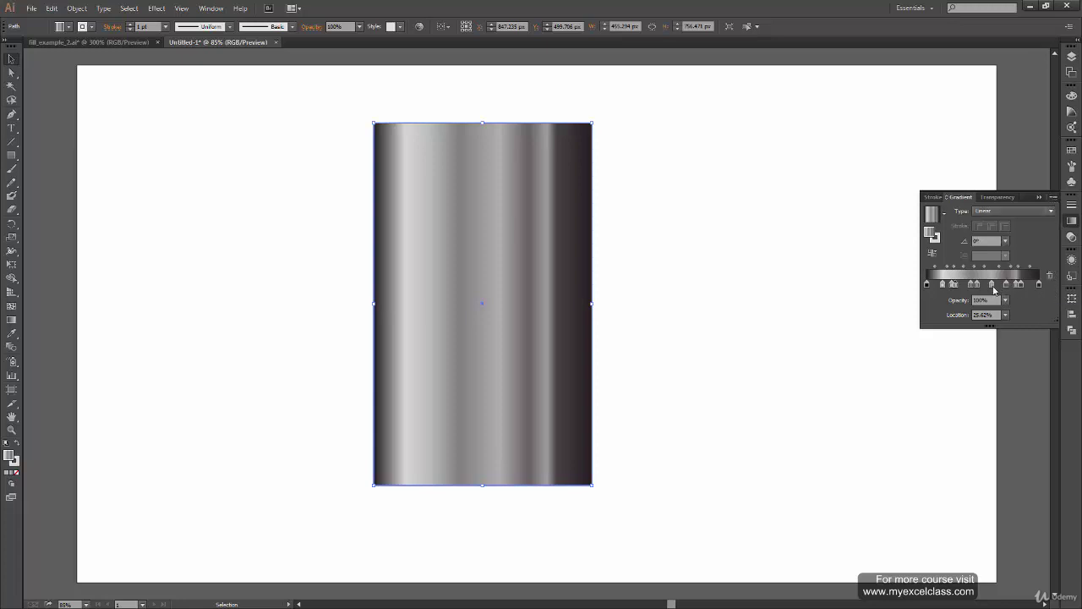
Turn another middle gradient stop pure white in Grayscale and preview the result.
double_click(993, 285)
click(1035, 297)
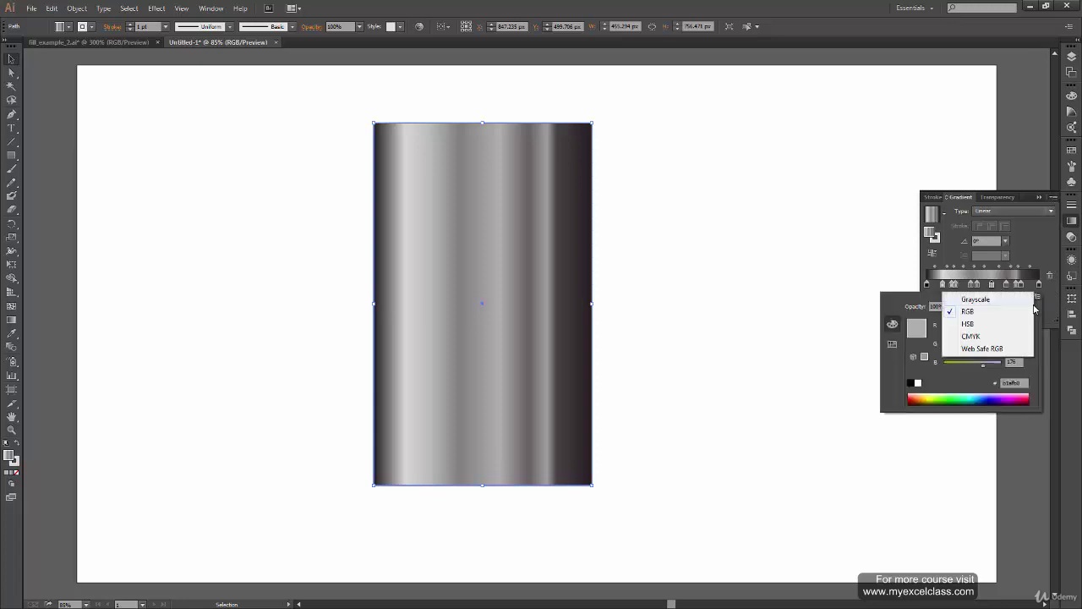
click(988, 298)
drag(955, 331, 910, 345)
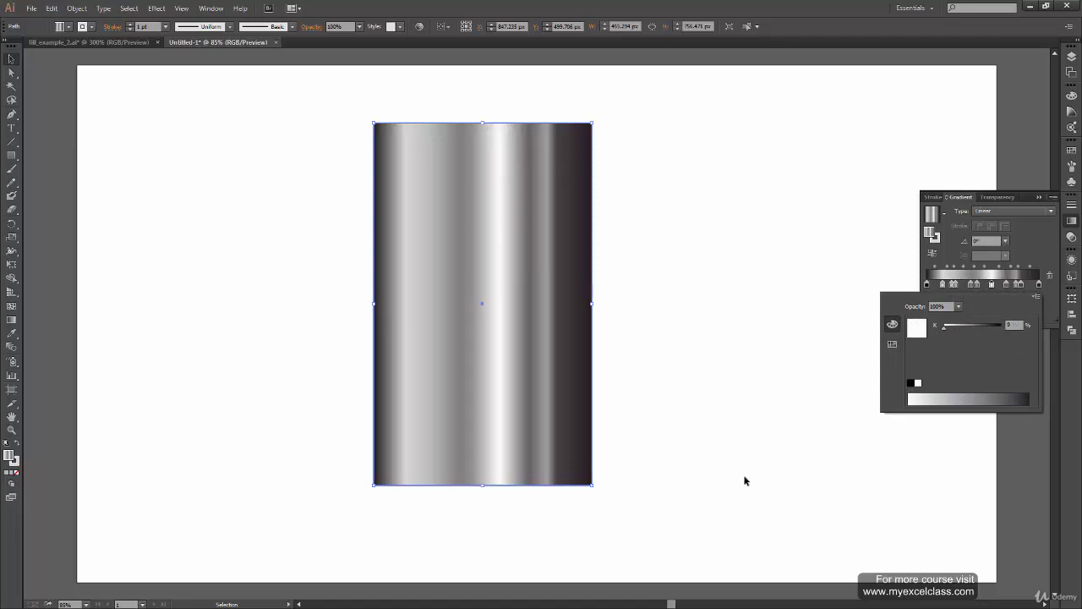
click(771, 442)
click(801, 435)
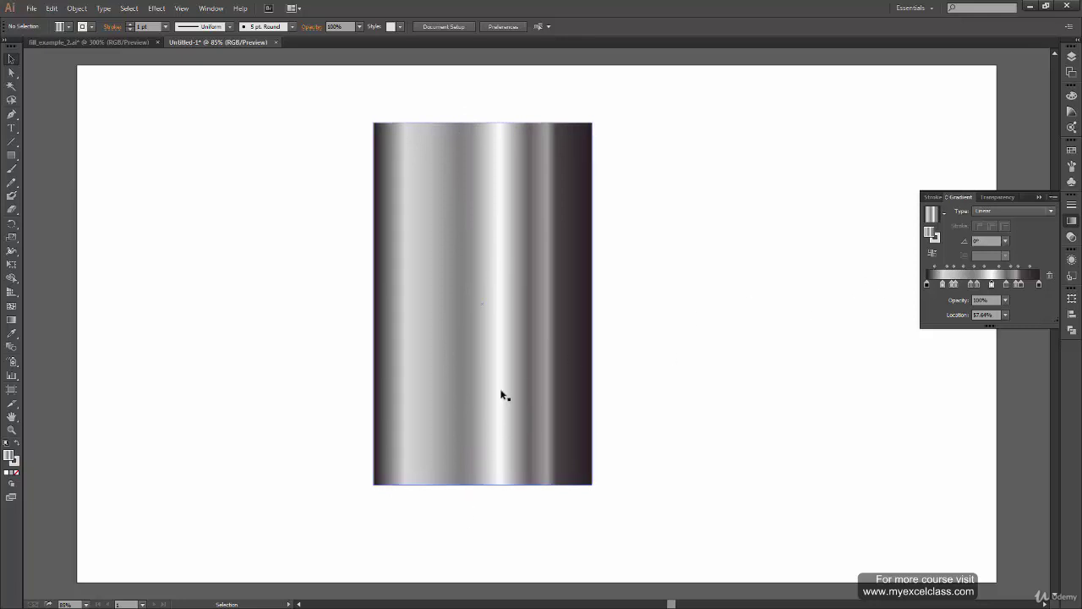
click(571, 410)
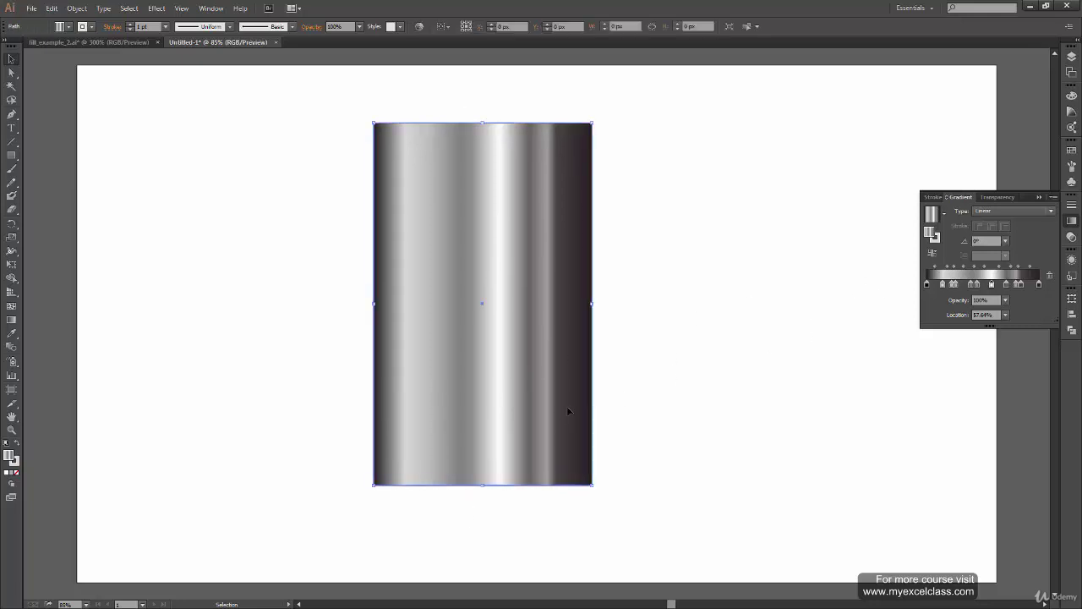
Set a middle gradient stop to 14% Grayscale grey and preview it.
double_click(972, 284)
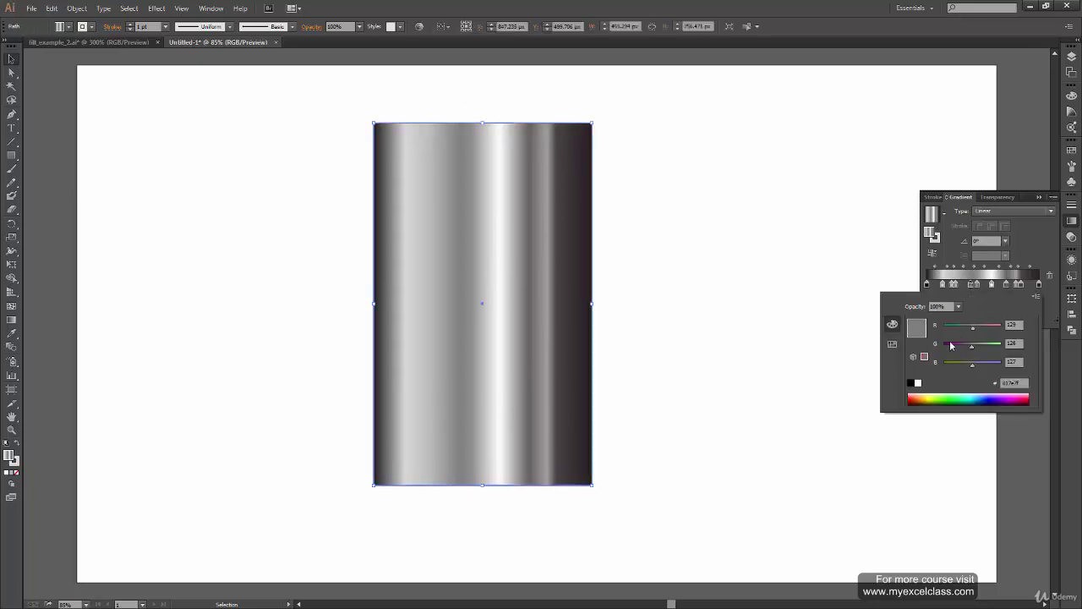
click(1036, 295)
click(980, 295)
drag(960, 327, 949, 331)
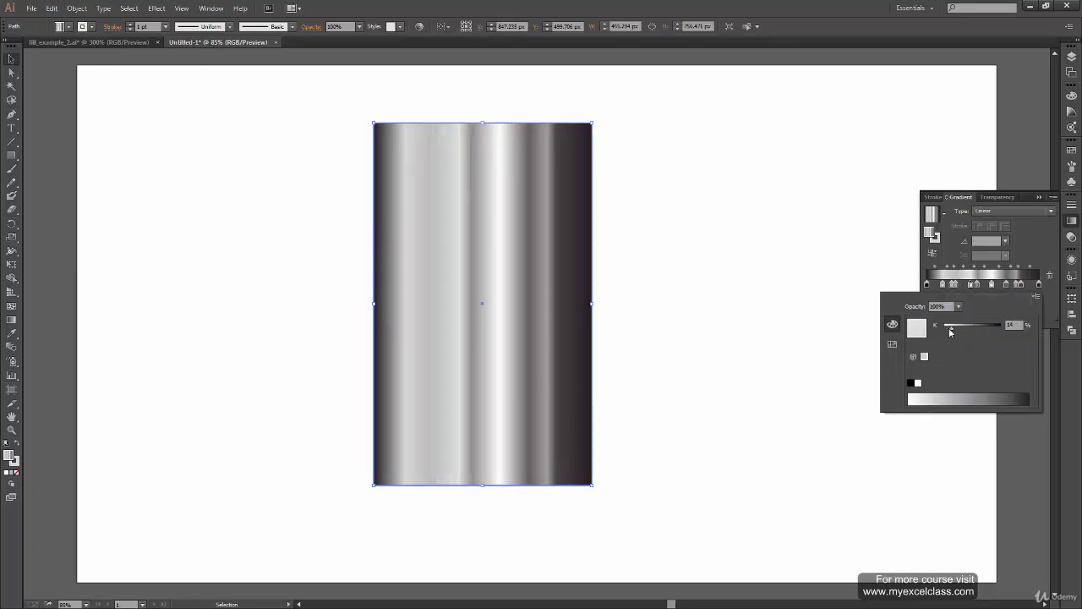
click(693, 425)
click(534, 411)
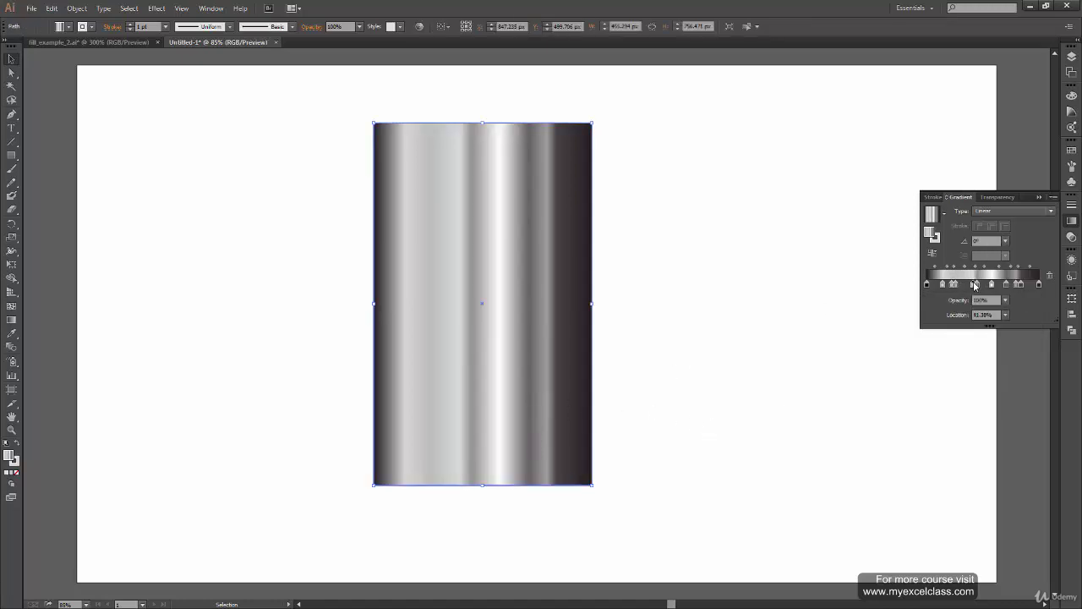
Move a gradient stop left to about 27.59% location.
drag(973, 284, 956, 284)
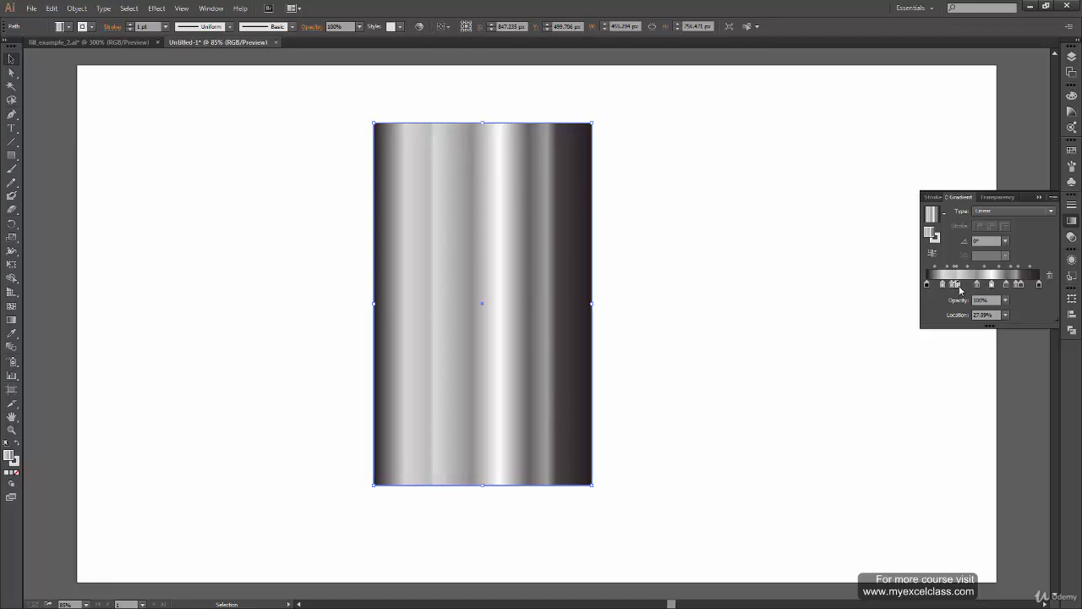
drag(962, 288, 958, 287)
click(746, 422)
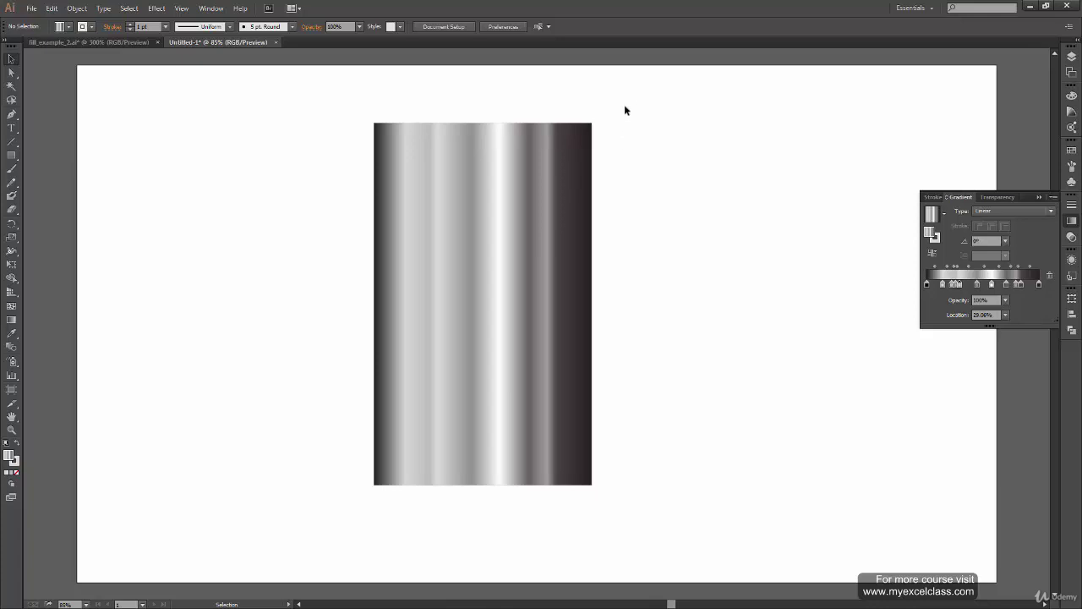
drag(631, 102, 549, 177)
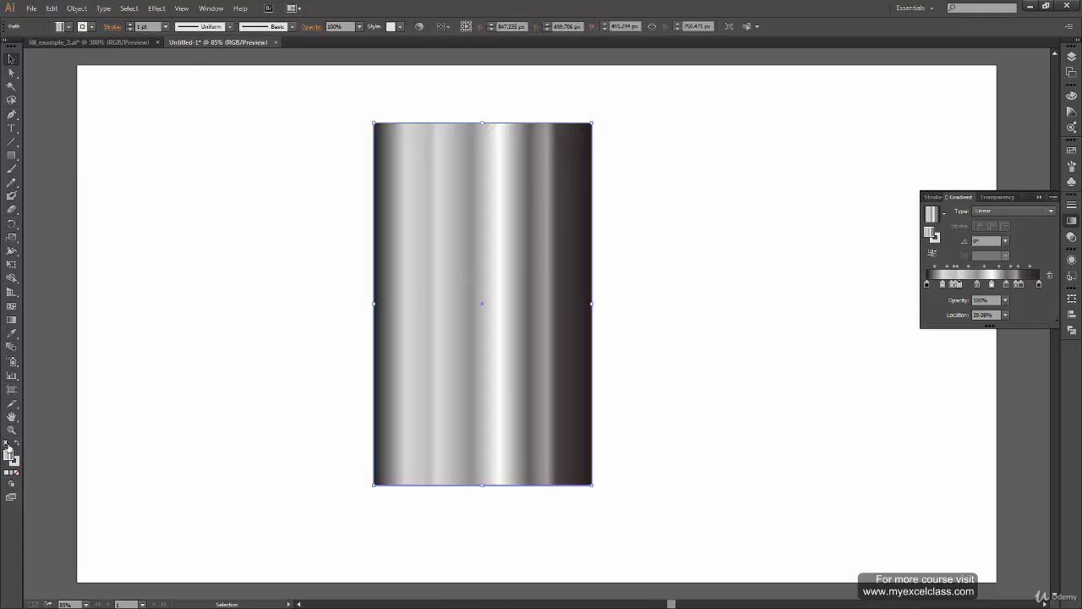
Delete the metallic gradient rectangle from the artboard.
click(7, 443)
click(176, 379)
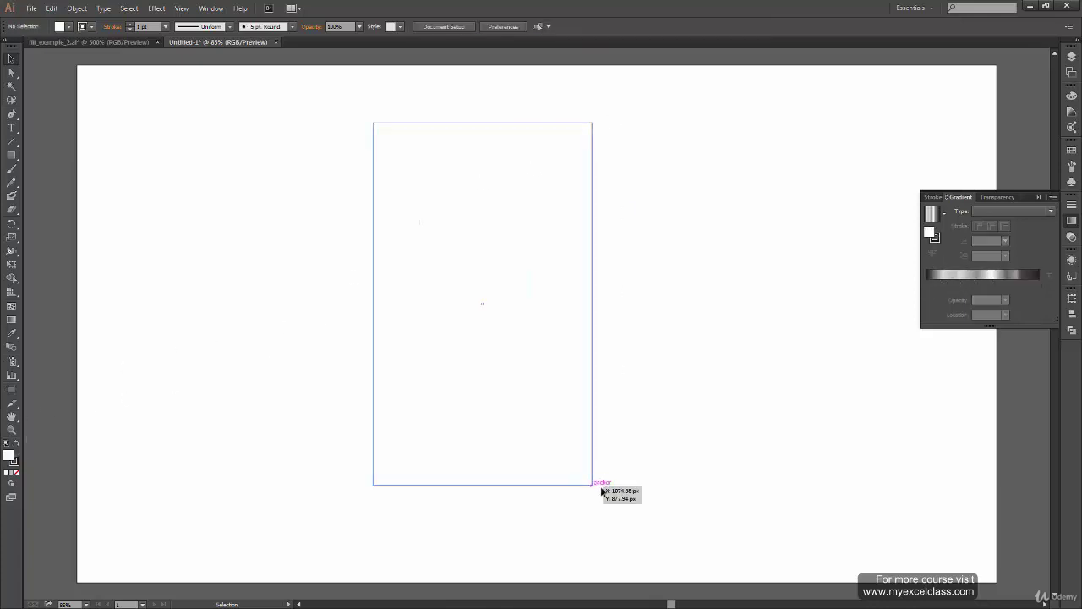
key(ctrl+z)
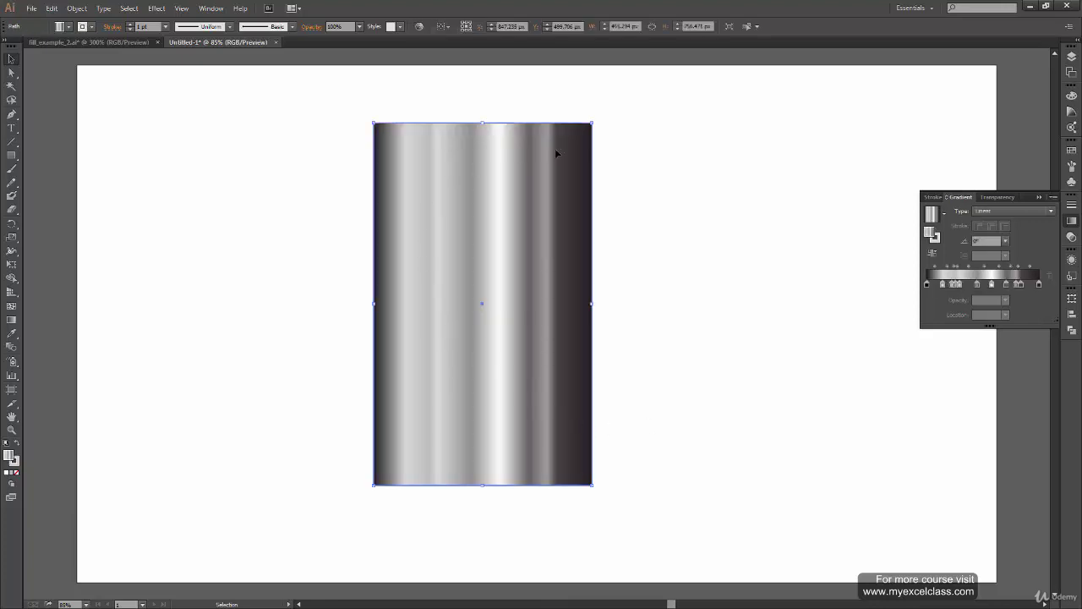
click(683, 229)
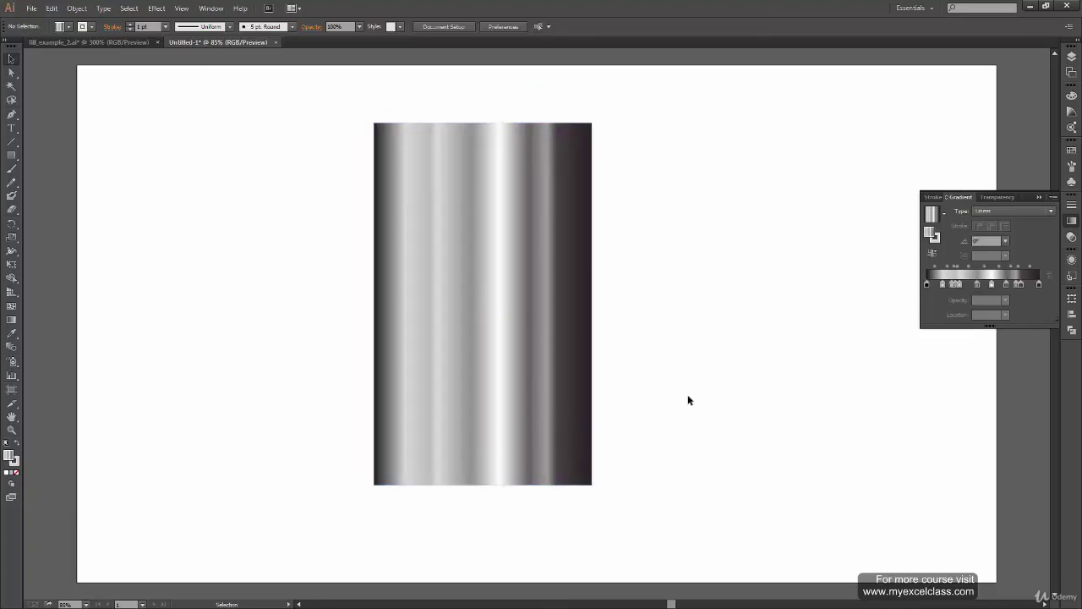
drag(633, 97, 550, 223)
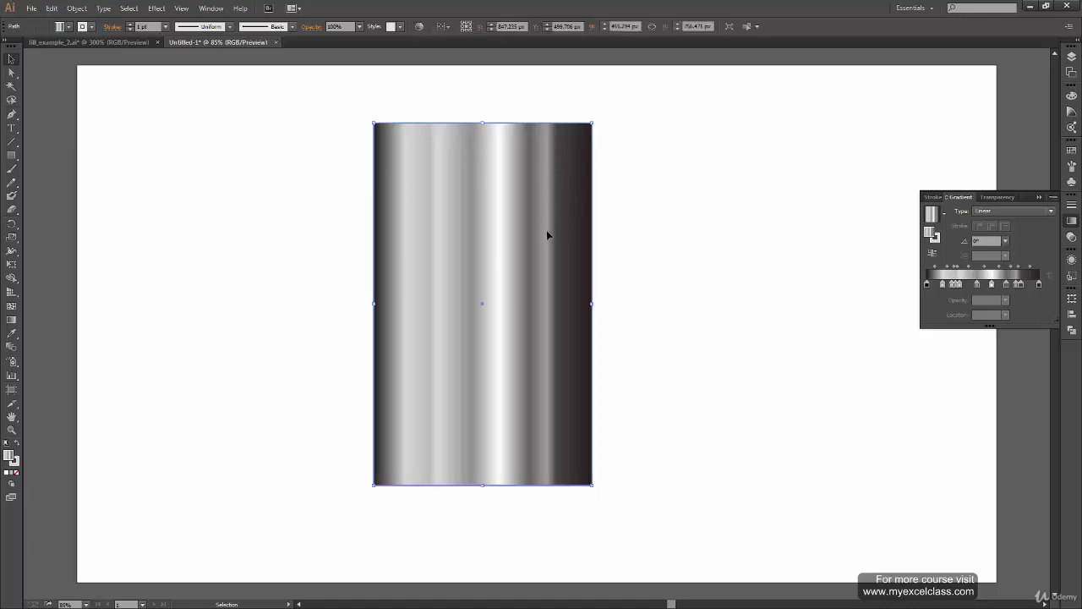
key(Delete)
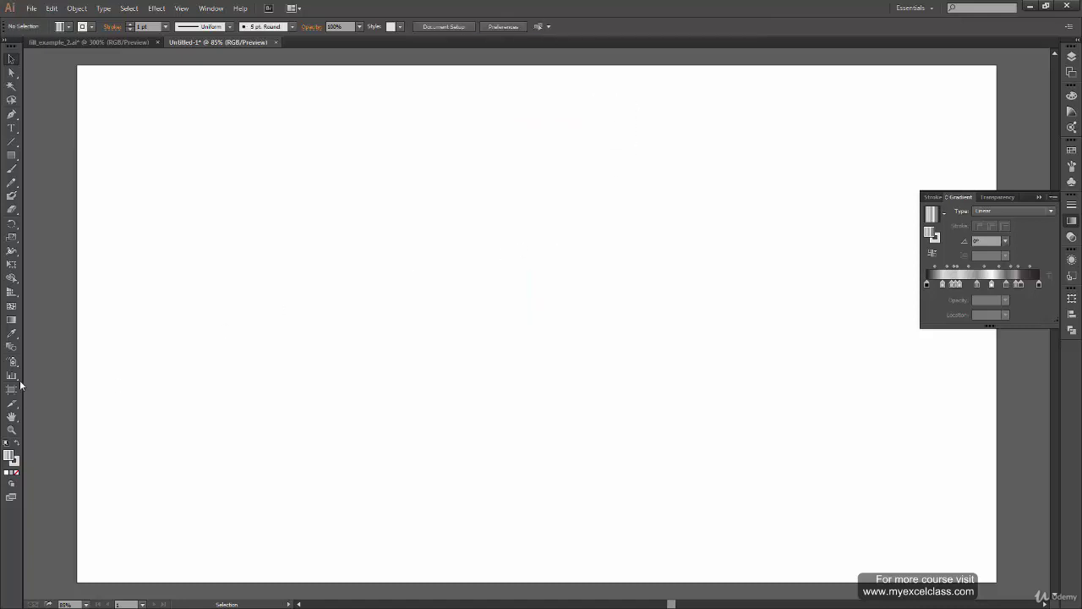
Draw a new square in the upper left and reset it to default white fill.
click(11, 320)
click(11, 155)
drag(244, 174, 394, 332)
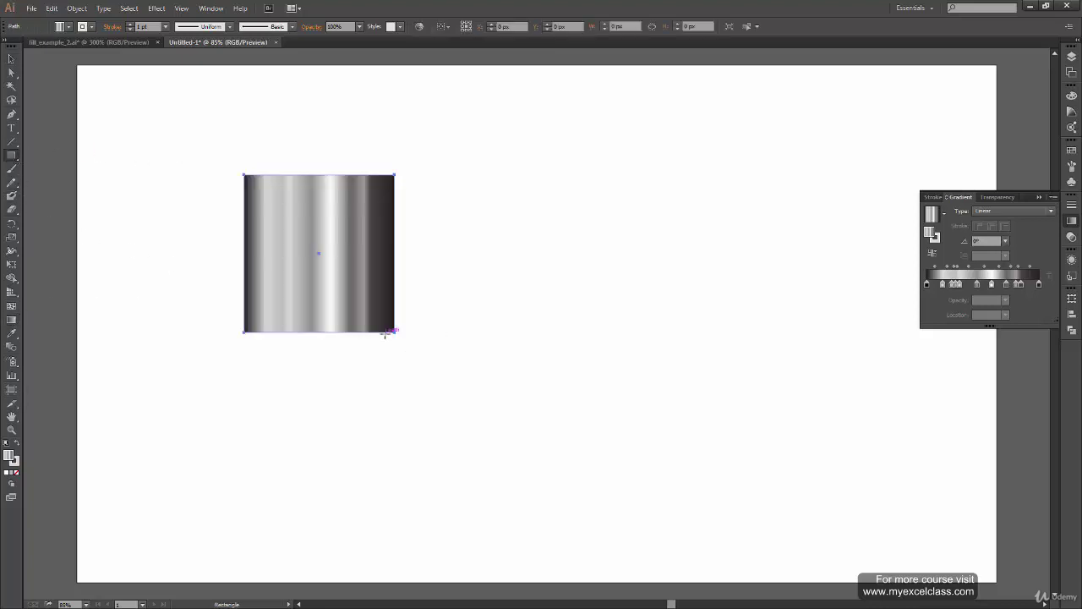
click(11, 58)
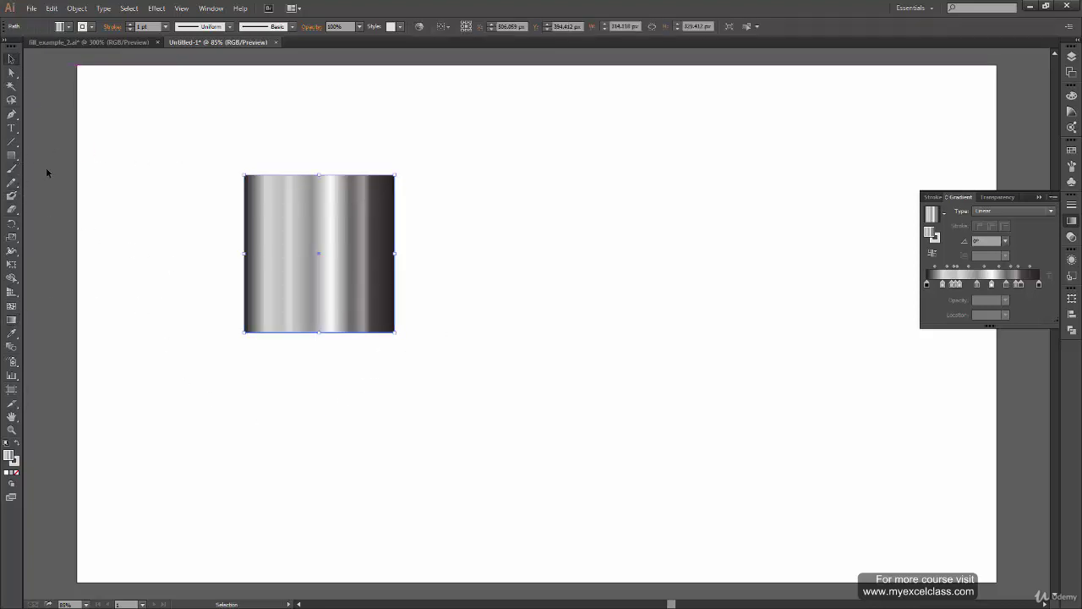
click(7, 442)
click(161, 410)
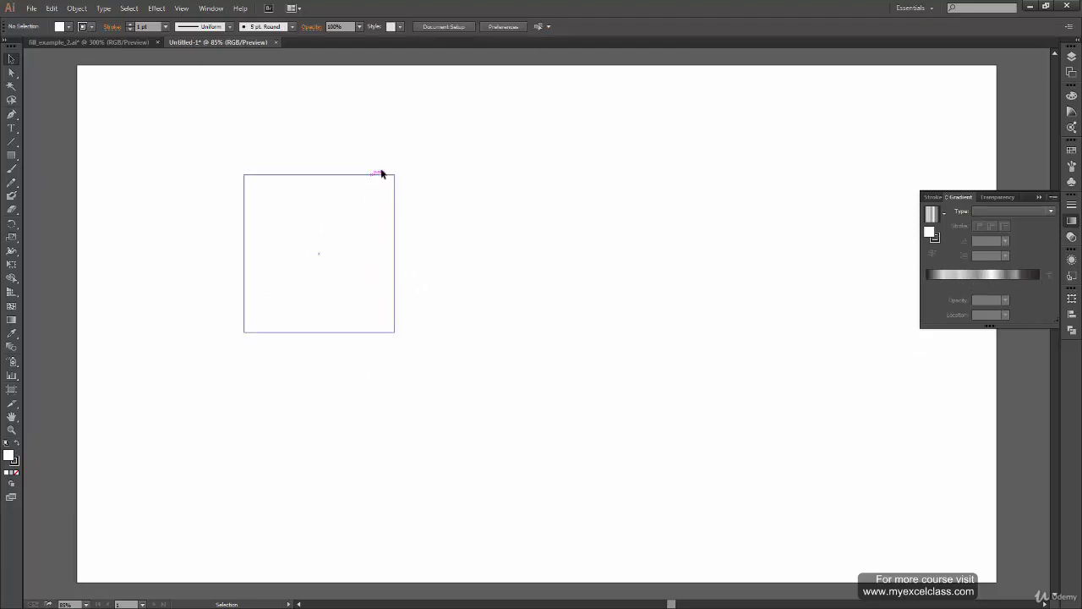
click(358, 323)
click(343, 408)
drag(445, 138, 292, 295)
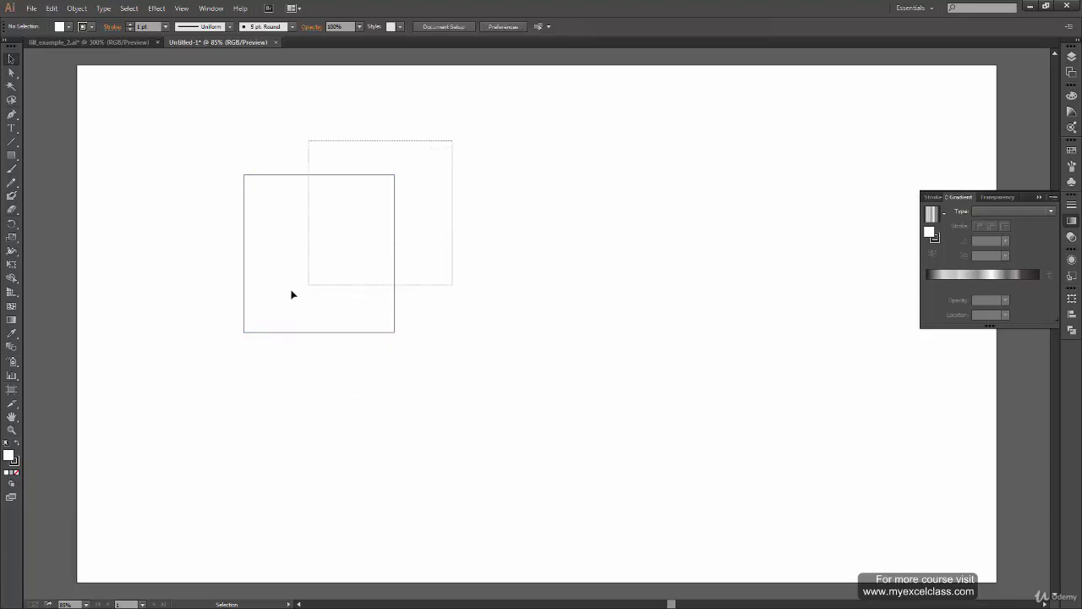
click(215, 402)
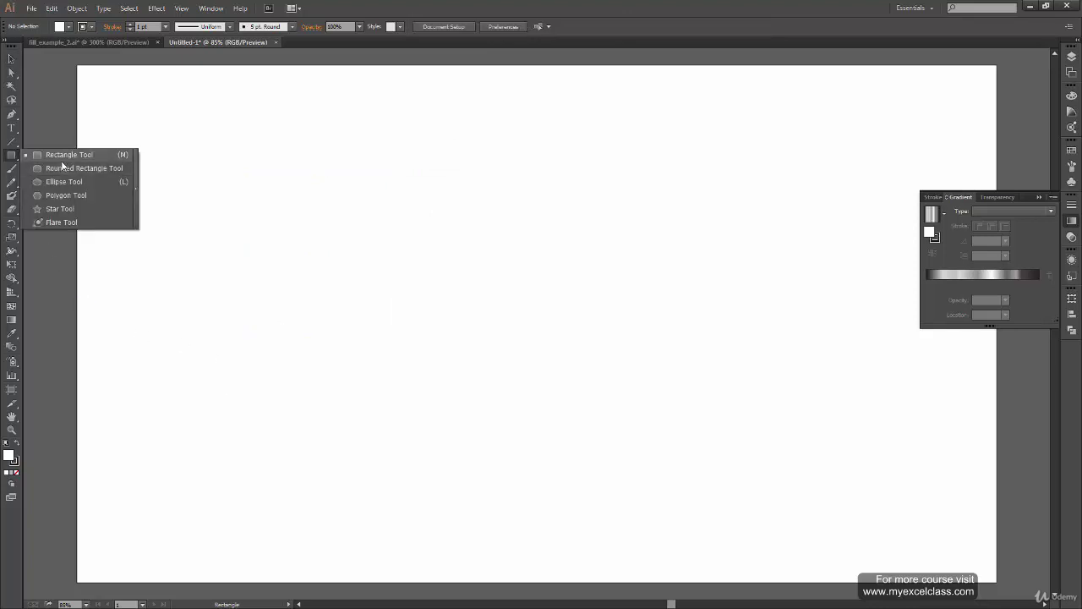
Draw another square near the top centre, drag it toward the page centre and reselect it.
drag(11, 155, 70, 156)
drag(392, 175, 561, 344)
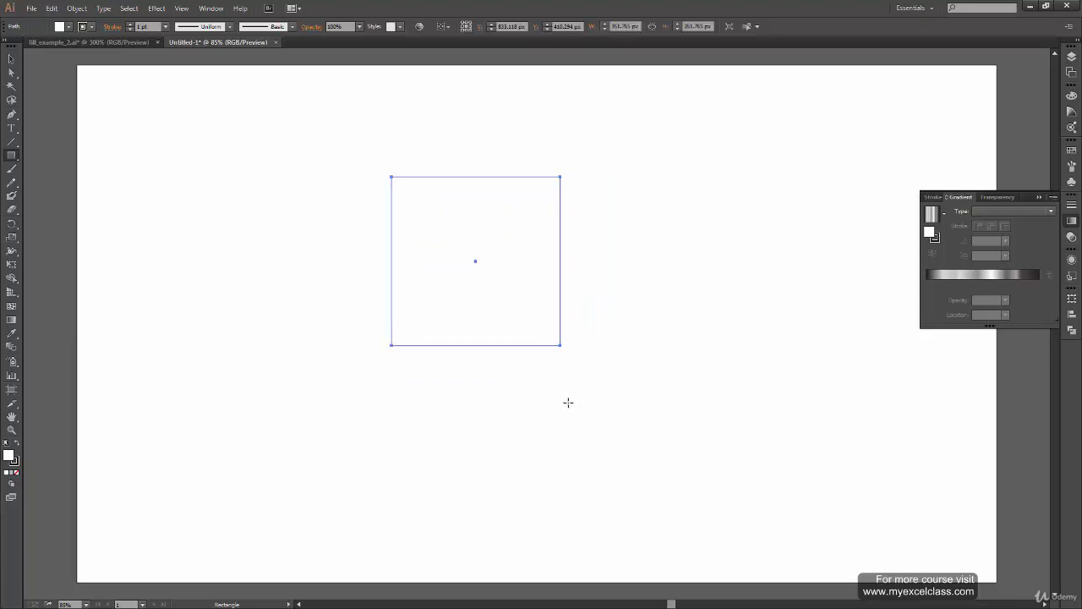
key(v)
drag(477, 264, 519, 305)
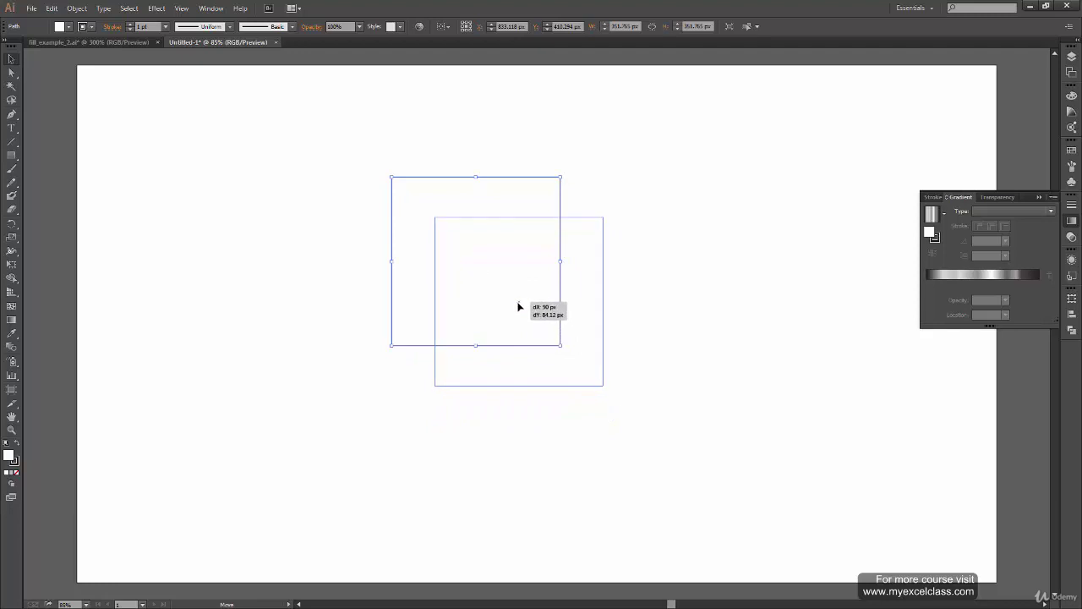
mouse_move(519, 302)
mouse_down()
mouse_move(521, 335)
mouse_move(514, 309)
mouse_up()
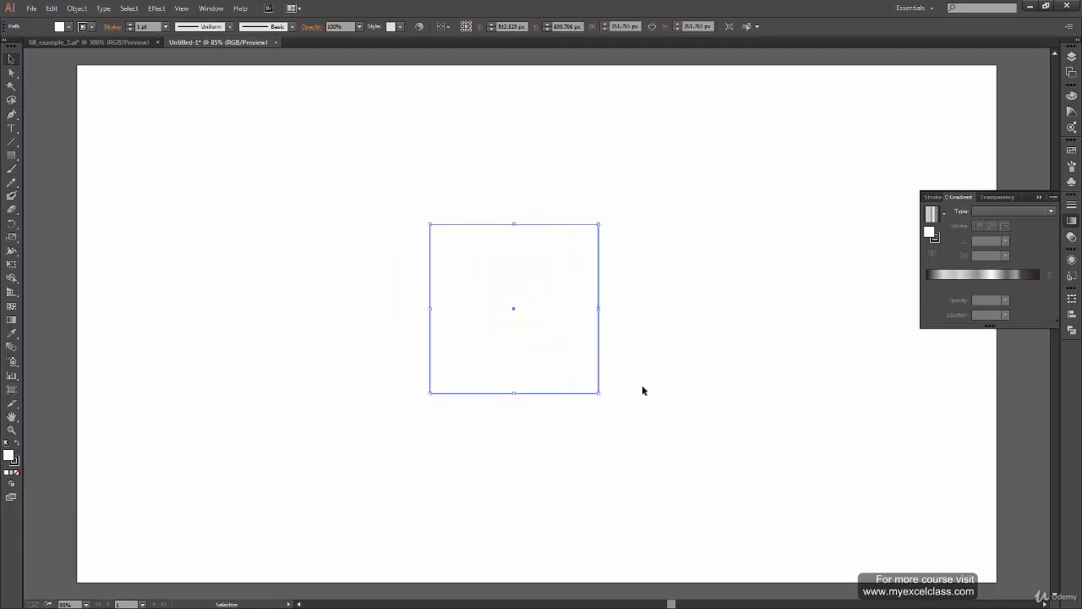
click(649, 397)
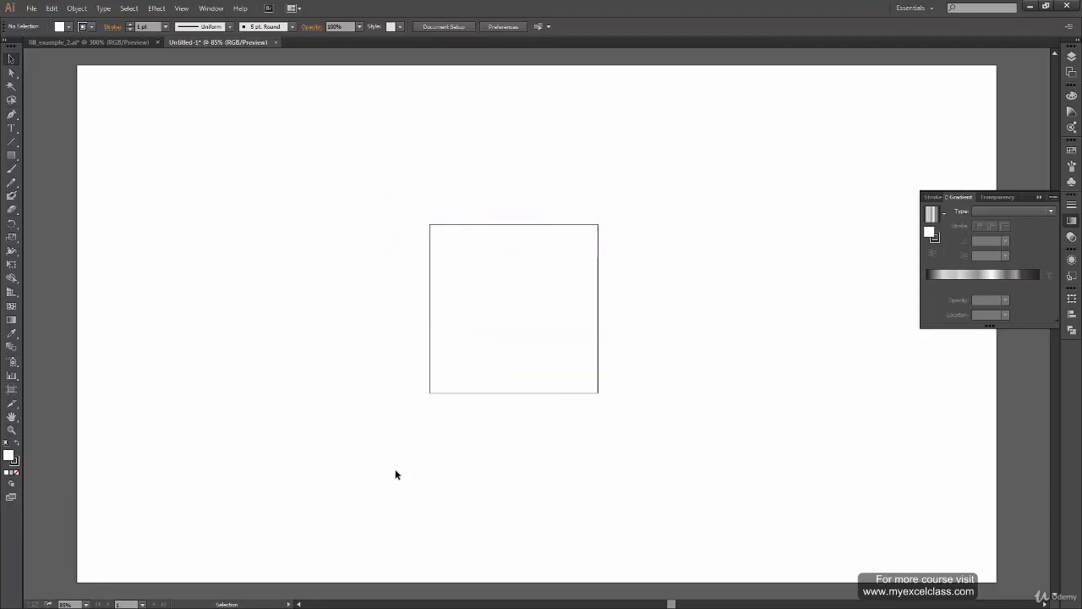
drag(640, 311, 512, 435)
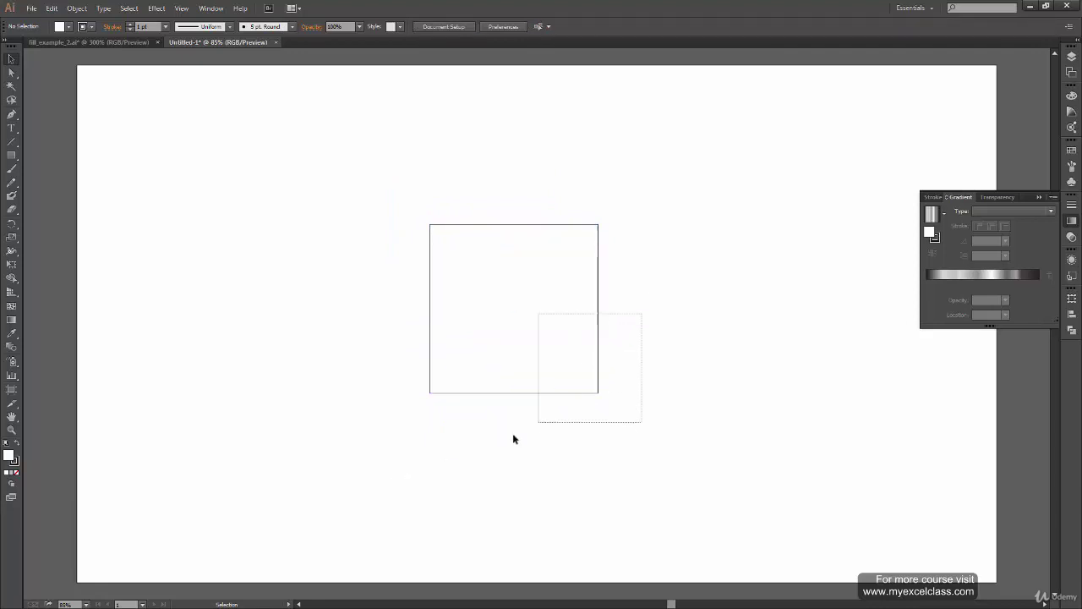
click(210, 9)
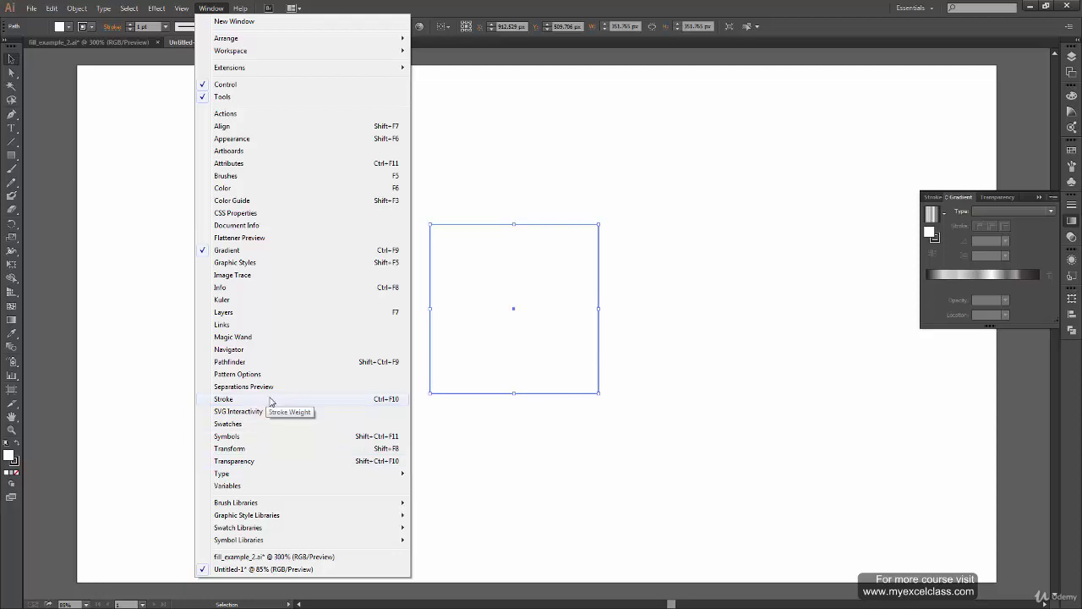
Show the Stroke panel via Window > Stroke, briefly checking the control bar's stroke flyout.
click(273, 399)
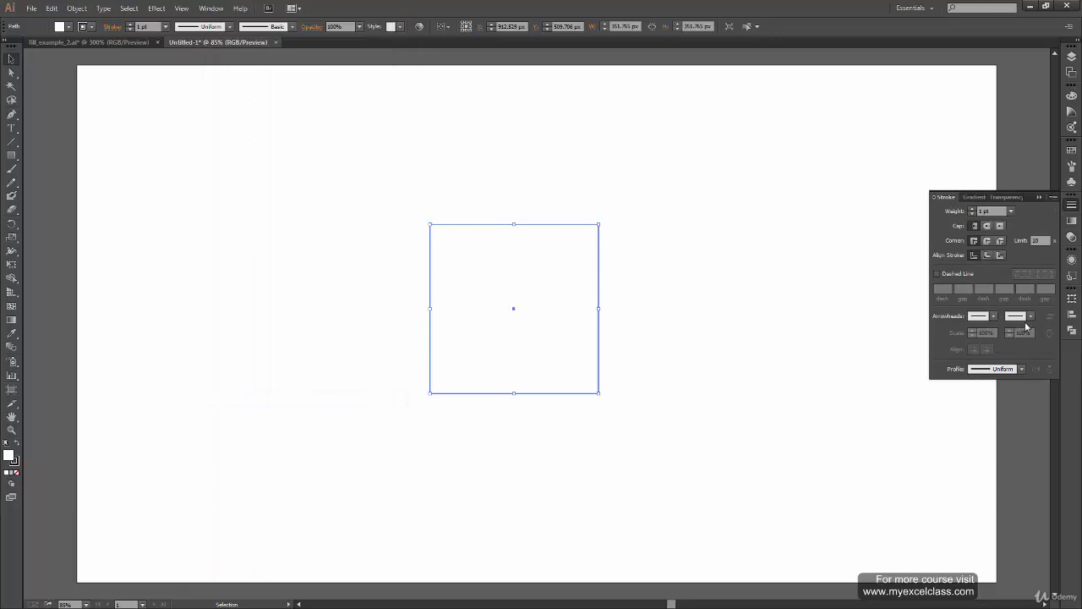
click(111, 28)
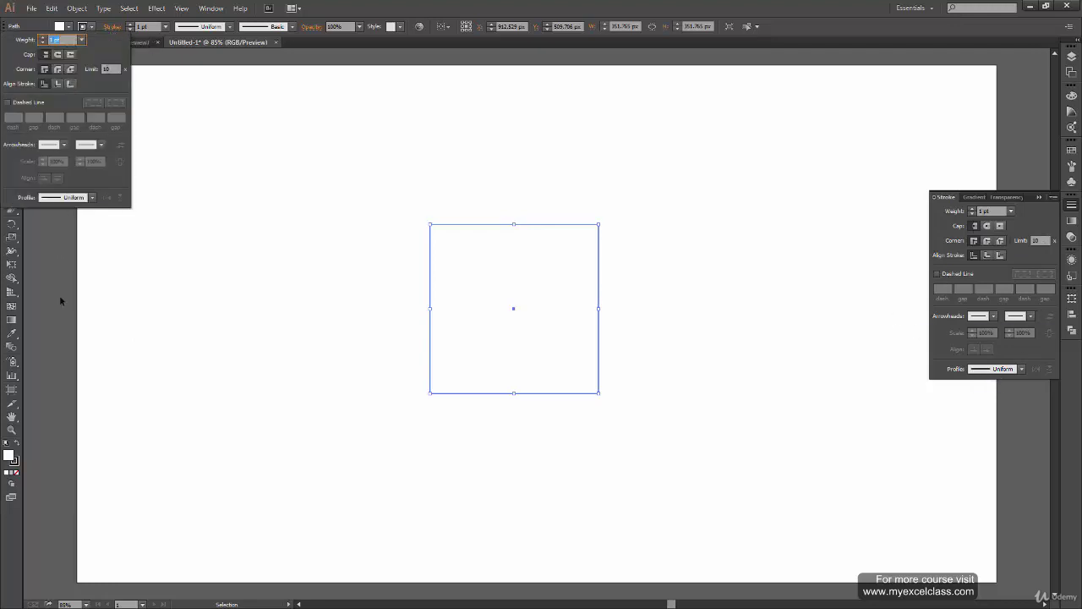
click(1042, 230)
key(Escape)
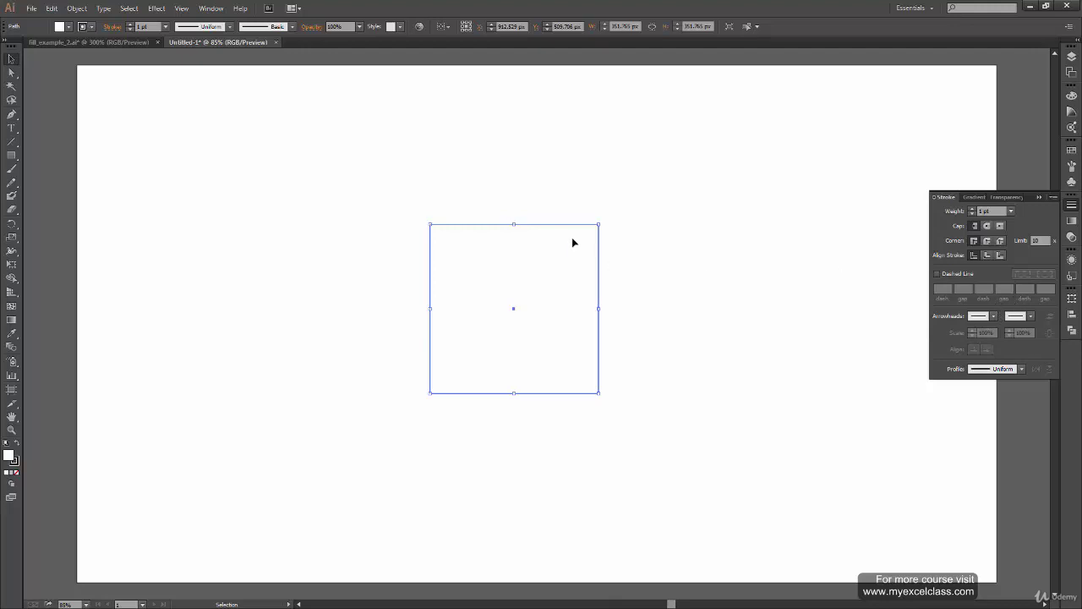
Try stroke weights of 2, 6, 8, 12, 100 and 1000 pt on the square.
click(1011, 211)
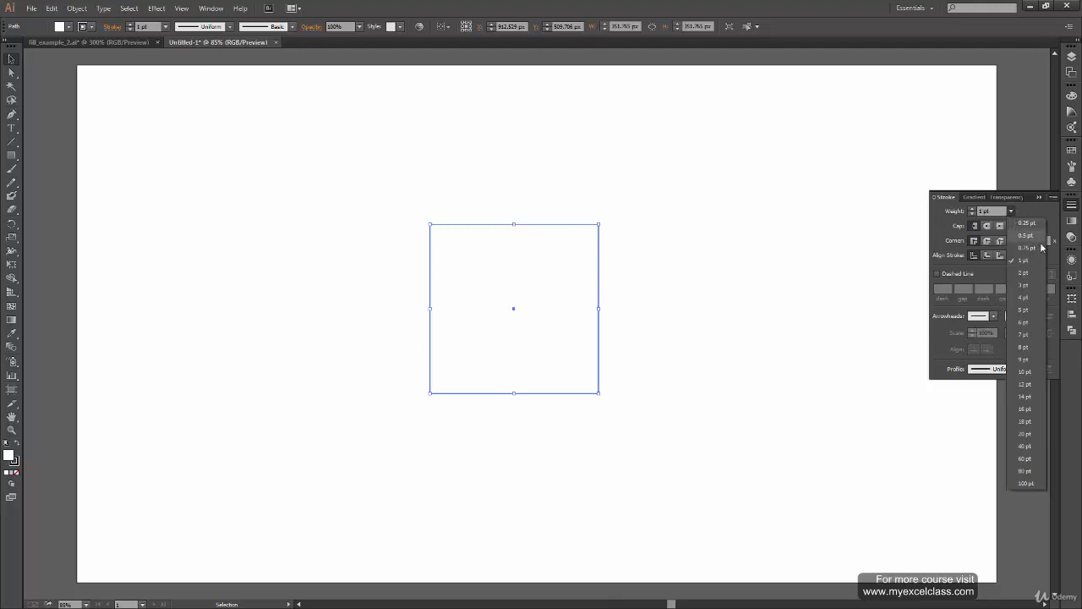
click(1025, 272)
click(1013, 211)
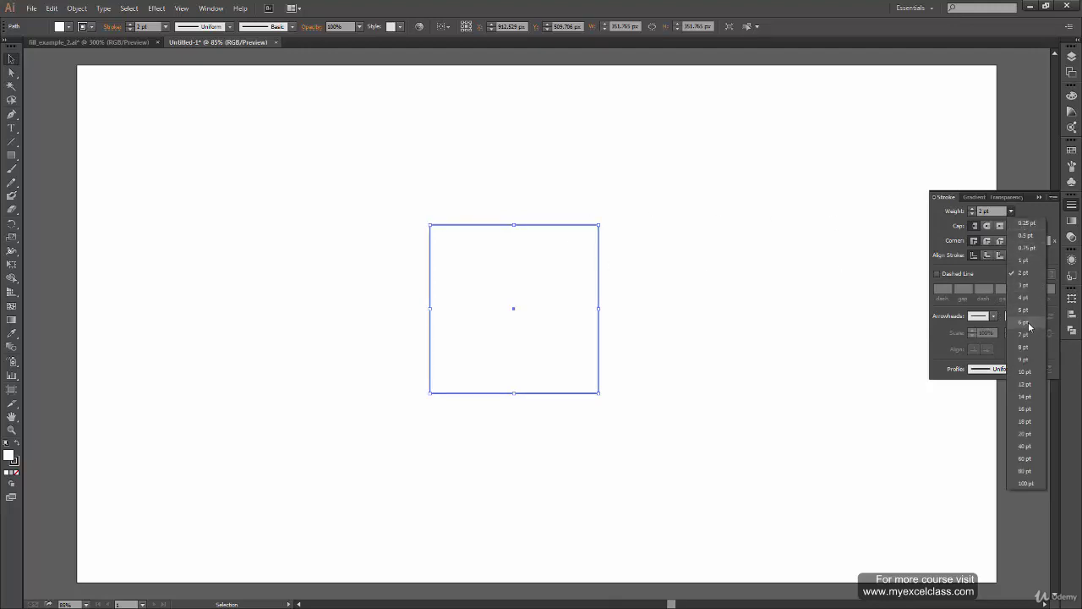
click(1023, 322)
click(1011, 211)
click(1024, 347)
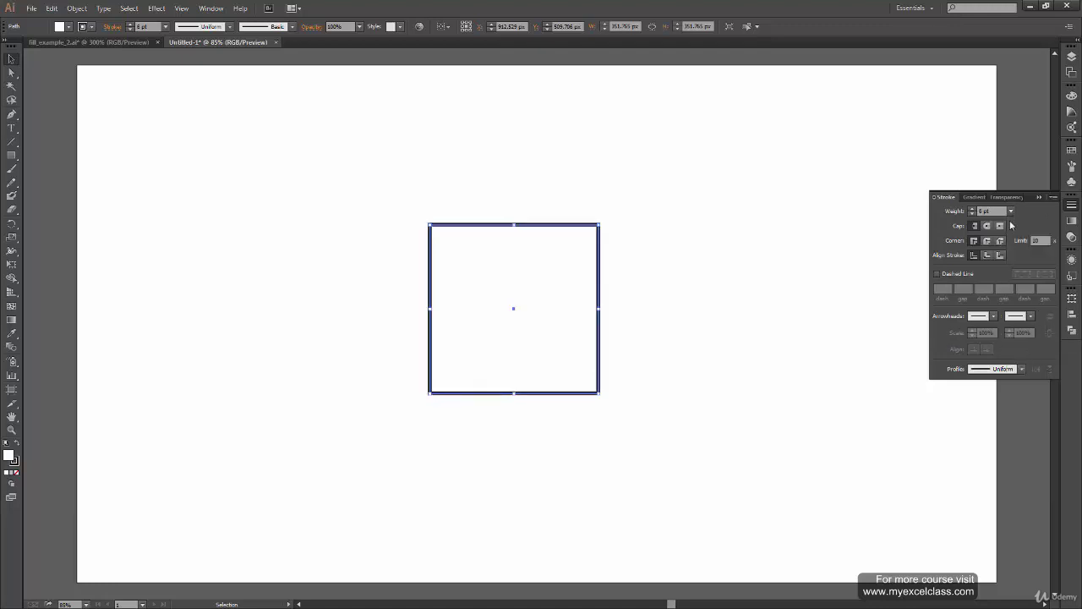
click(1011, 211)
click(1025, 383)
click(1011, 211)
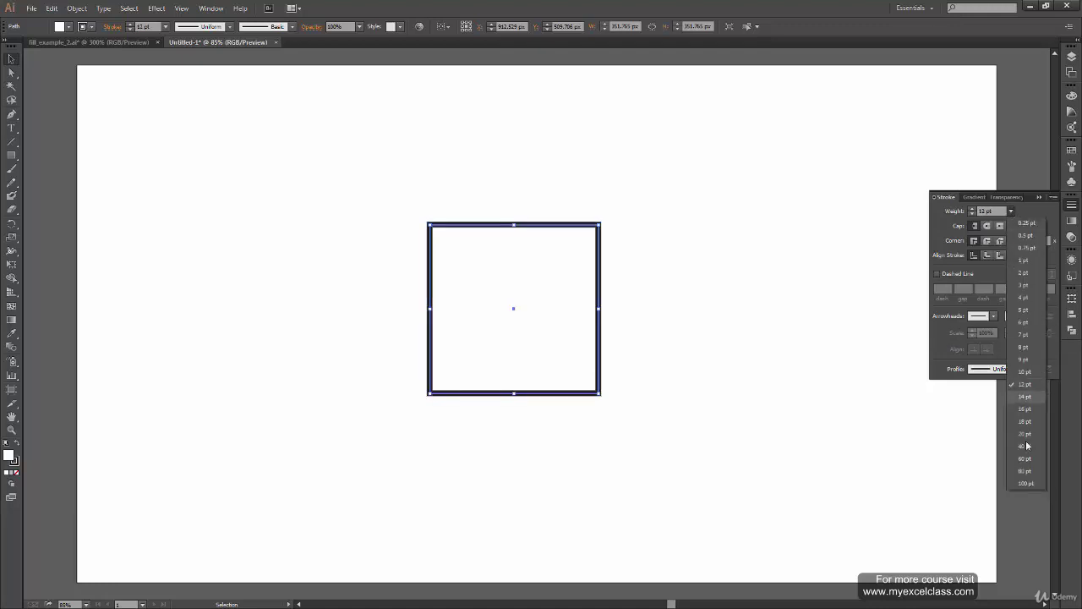
click(1029, 484)
click(1011, 212)
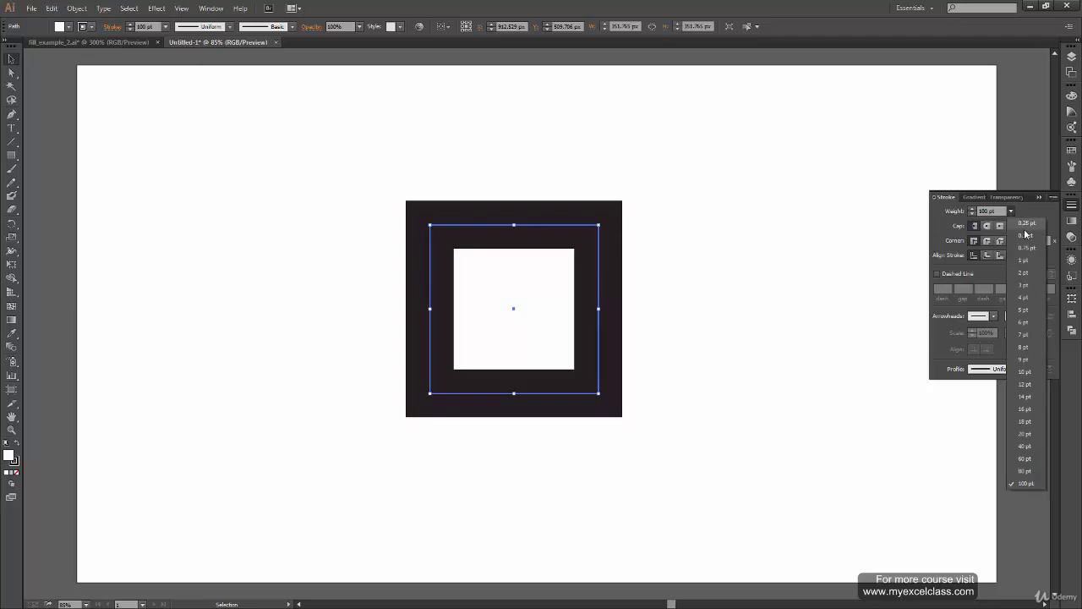
click(1011, 211)
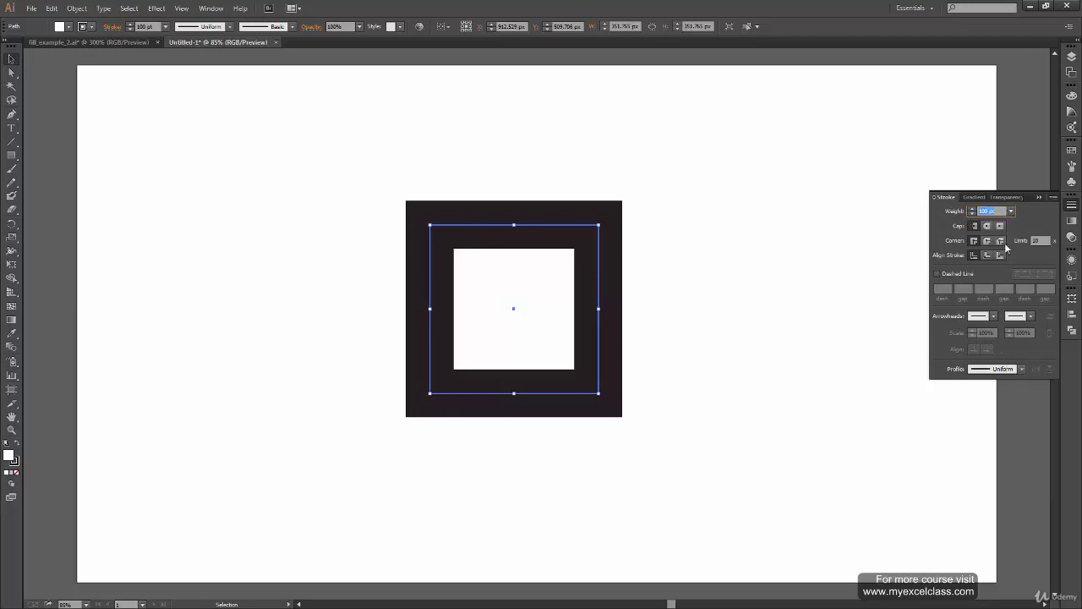
text(1)
key(Return)
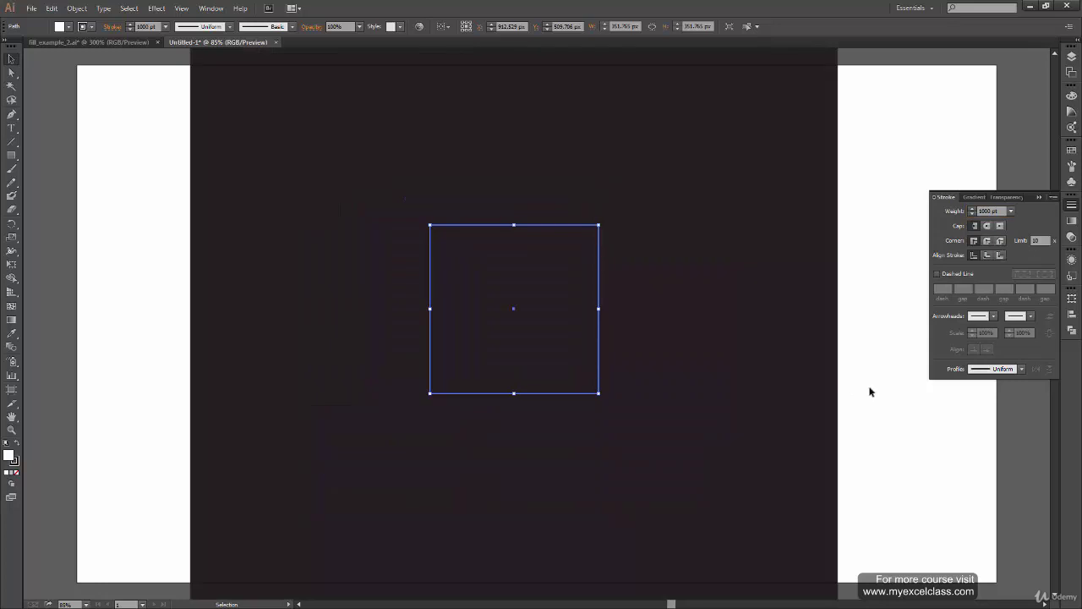
Undo the oversized weight and set the square's outline to 10 pt.
click(863, 365)
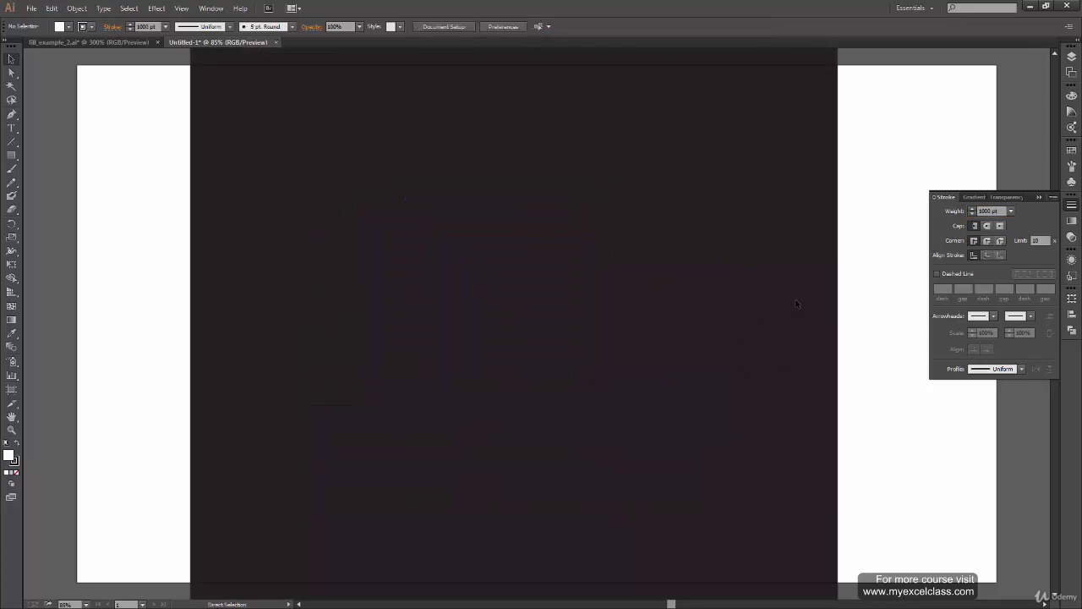
key(ctrl+minus)
key(ctrl+minus)
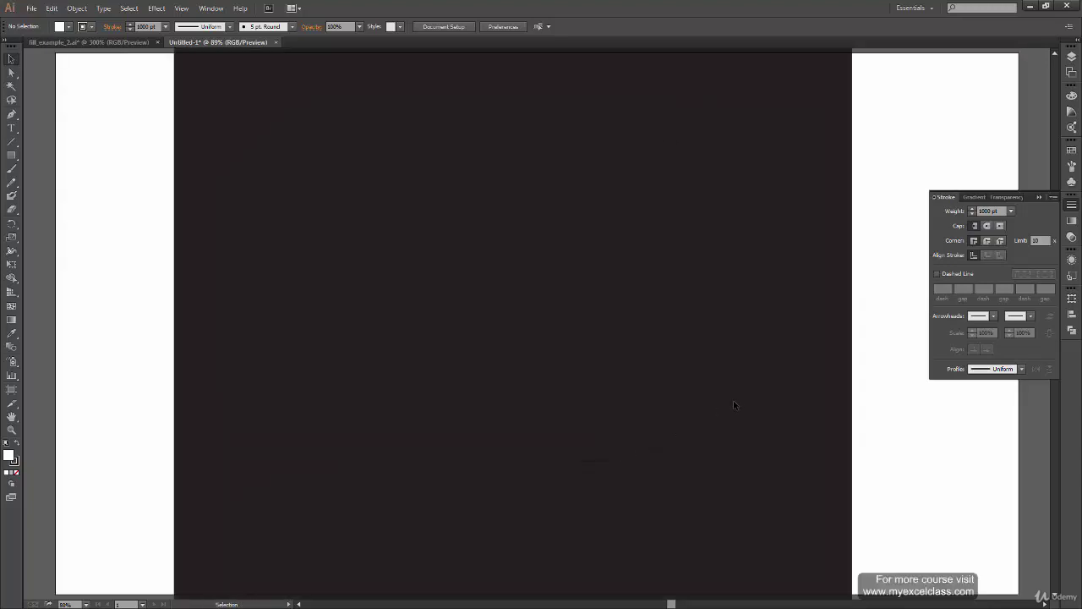
key(ctrl+z)
key(v)
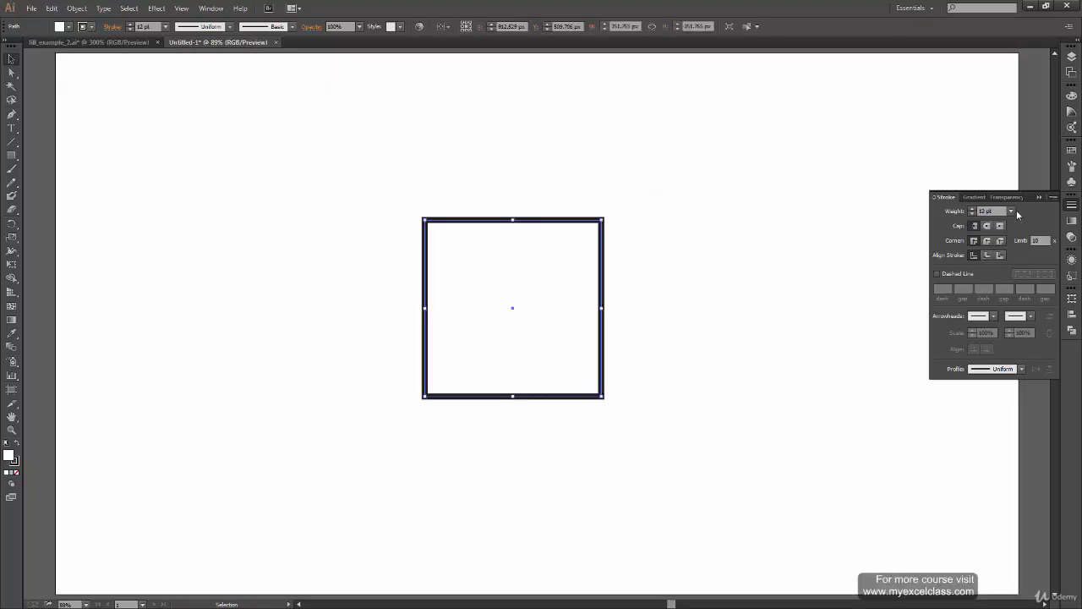
click(1011, 211)
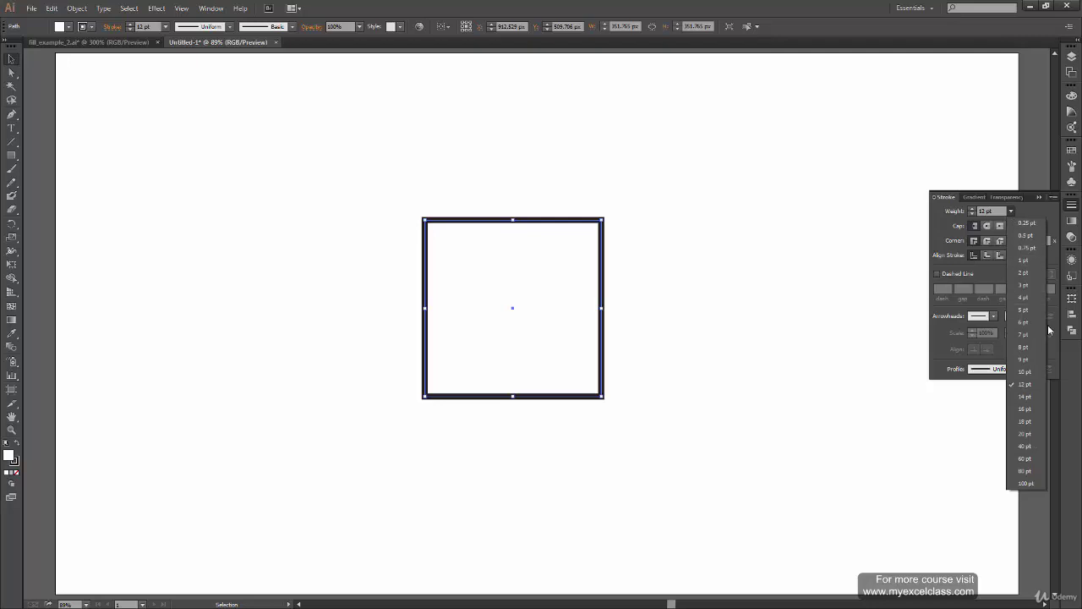
click(1023, 371)
click(366, 340)
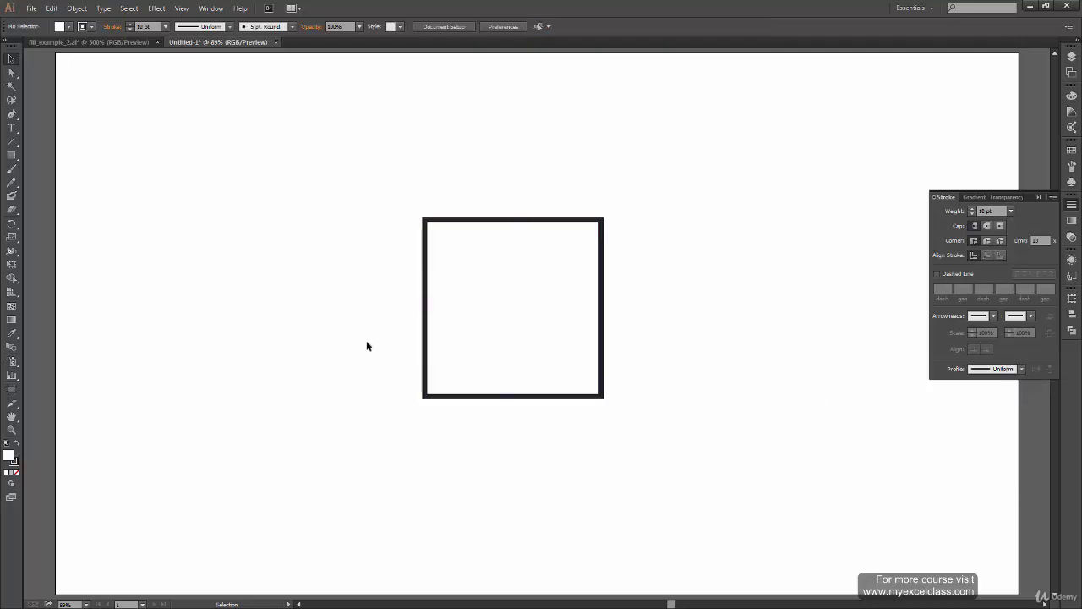
key(ctrl+a)
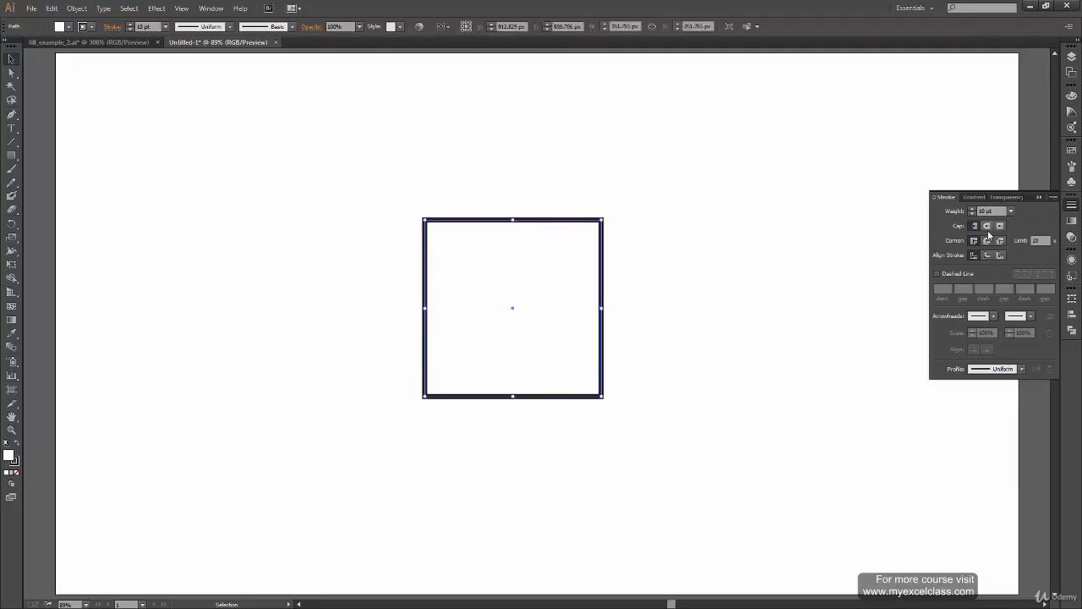
click(987, 228)
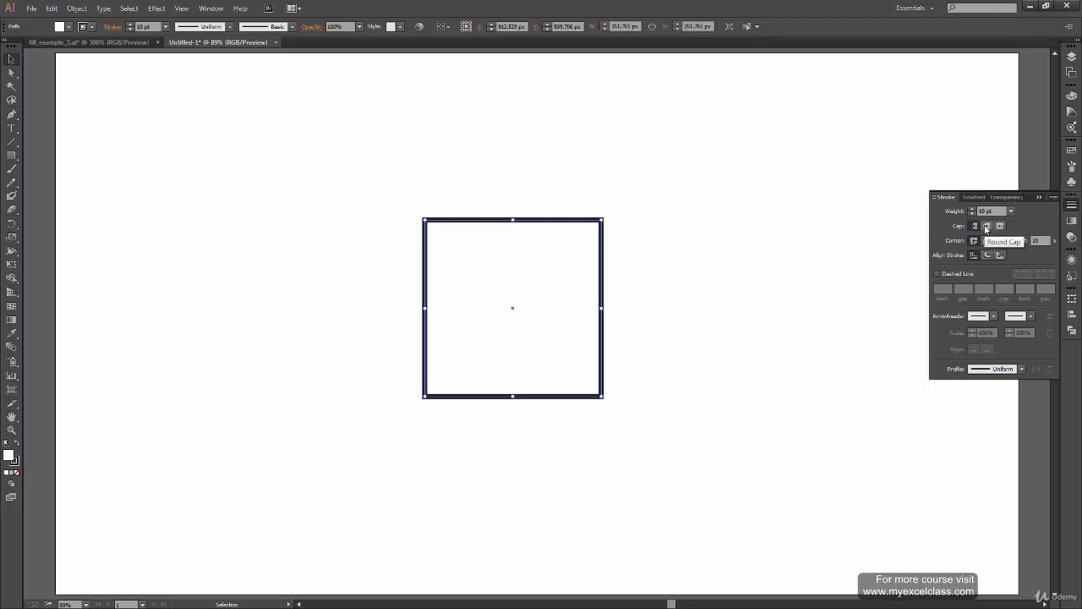
Give the square's stroke projecting caps and miter joins, after briefly trying round caps.
click(986, 226)
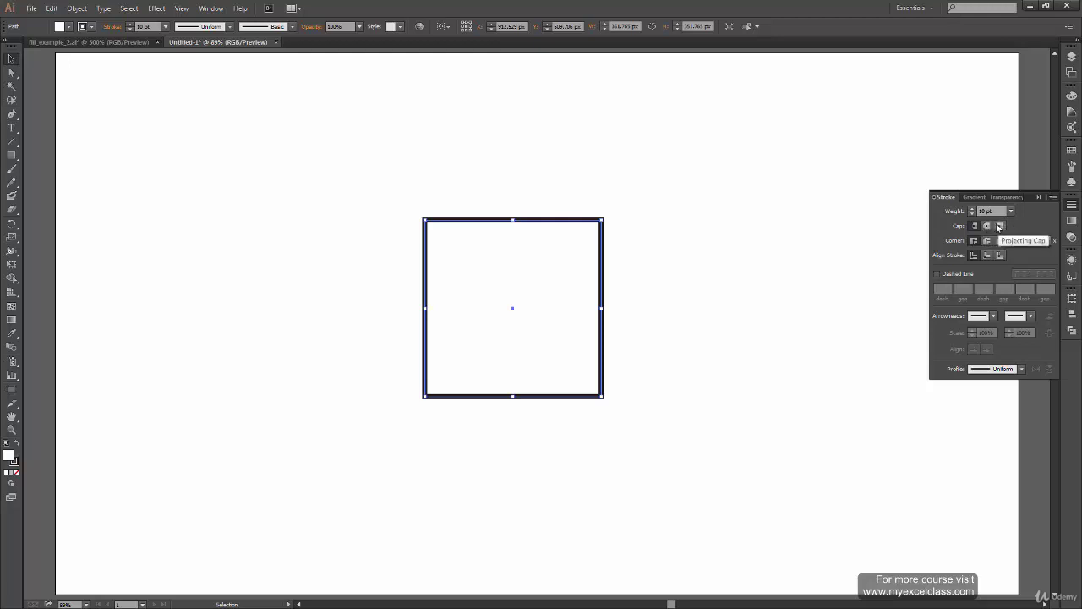
click(998, 227)
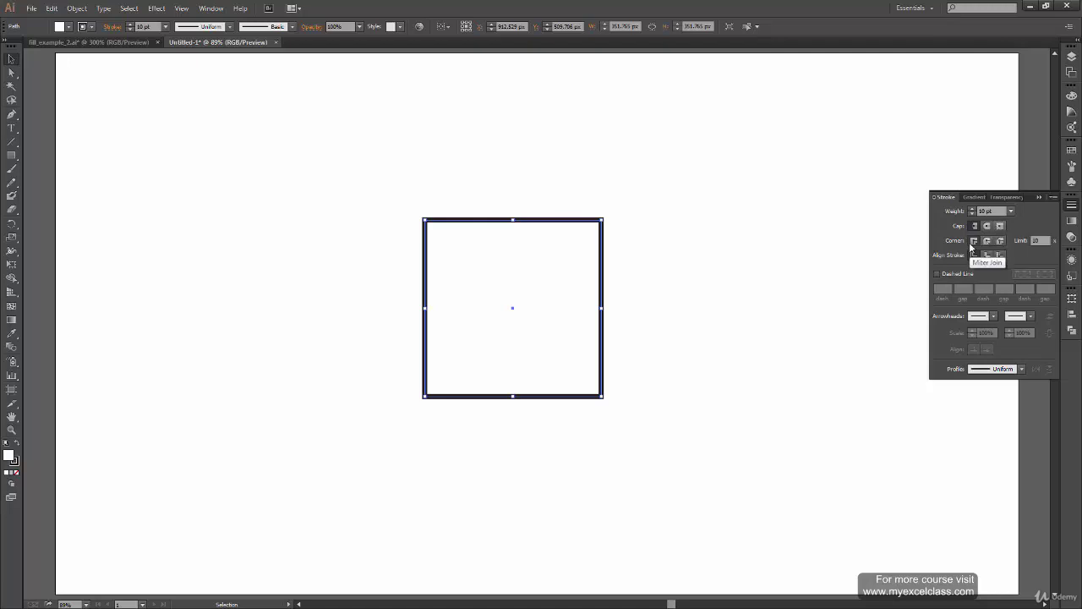
click(971, 243)
Zoom to 300% and pan so the square's corners fill the view.
key(ctrl+plus)
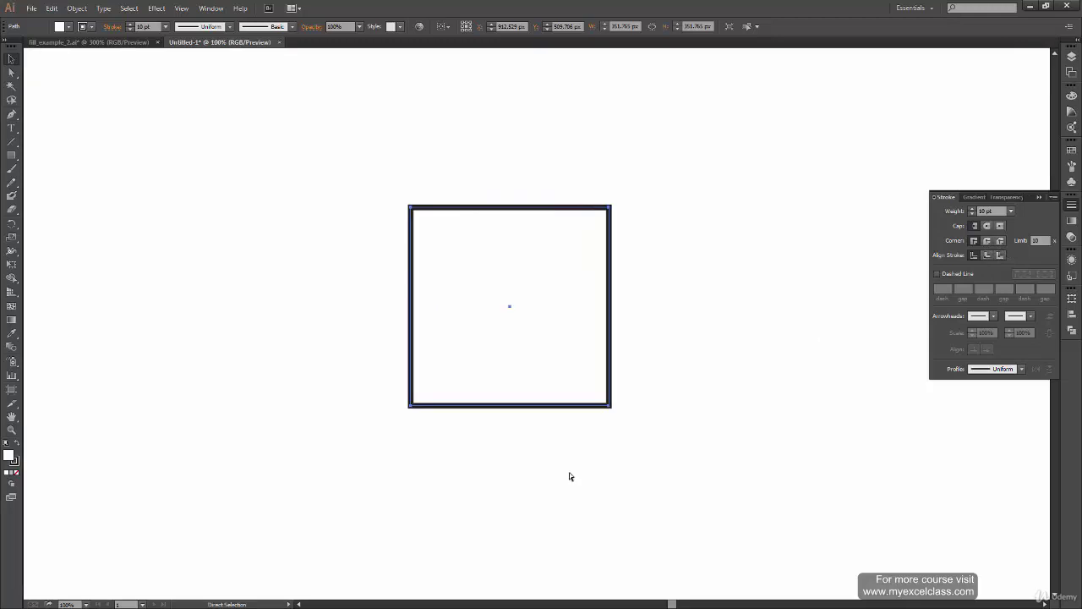
key(ctrl+plus)
key(ctrl+plus)
drag(482, 217, 521, 346)
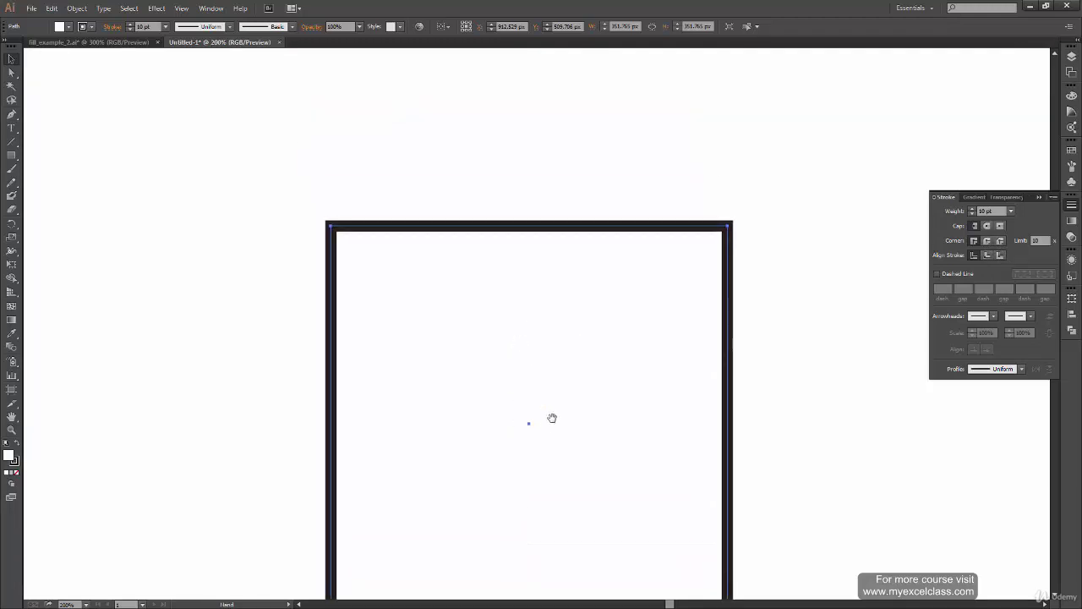
mouse_move(553, 417)
mouse_down()
mouse_move(544, 379)
mouse_move(609, 398)
mouse_up()
key(ctrl+plus)
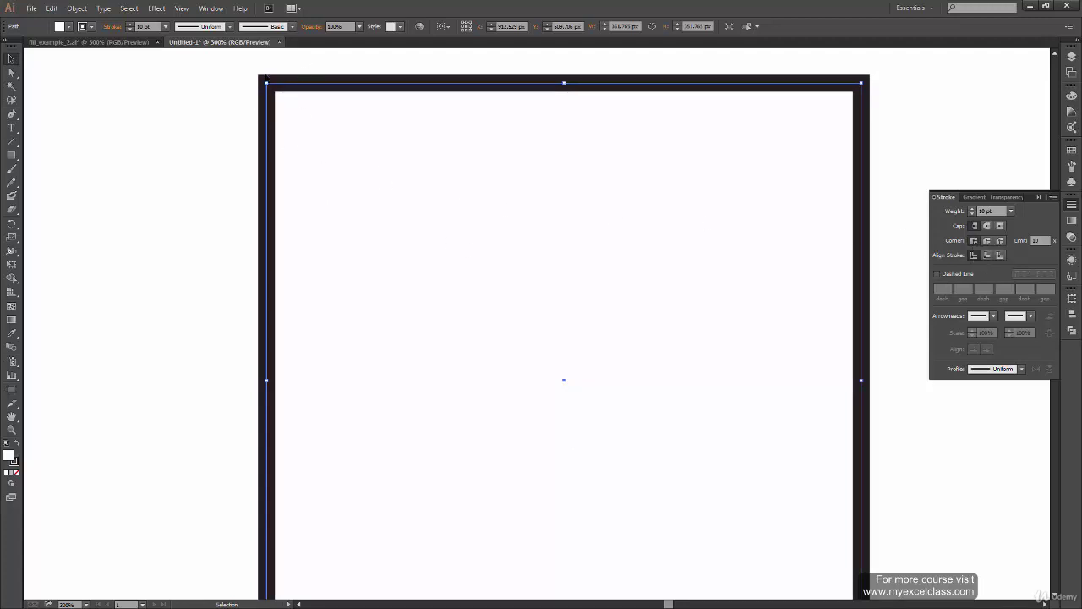
Reselect the square and give its stroke round corner joins.
click(225, 155)
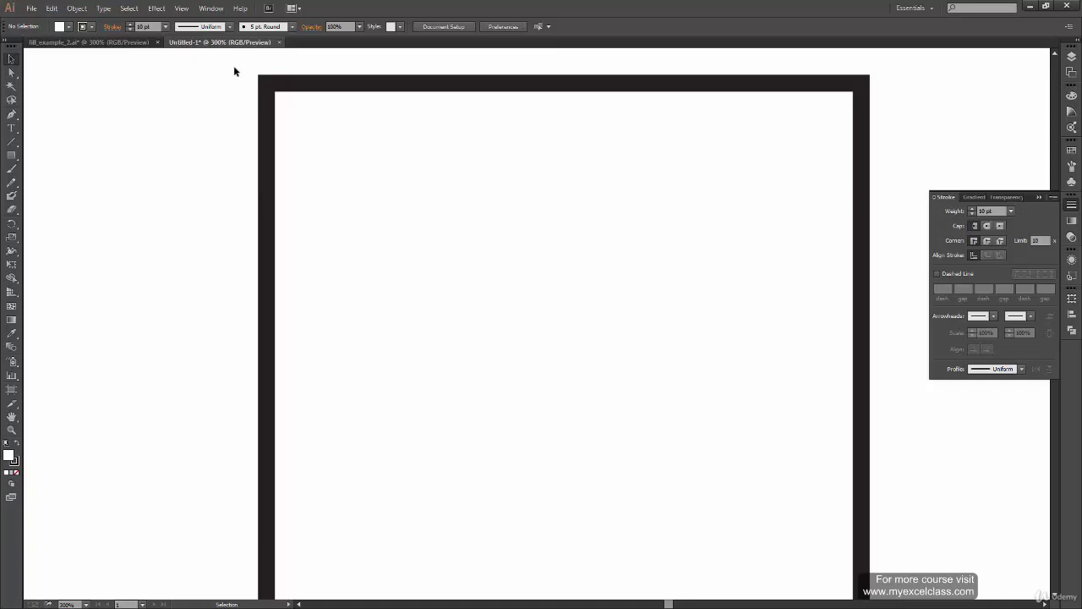
drag(233, 67, 320, 303)
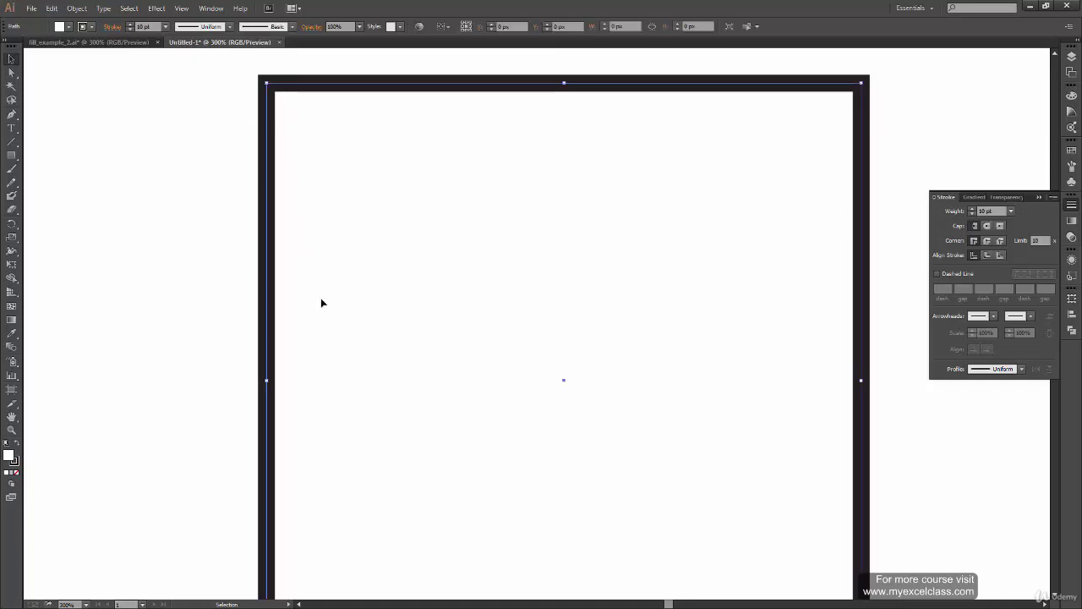
click(987, 240)
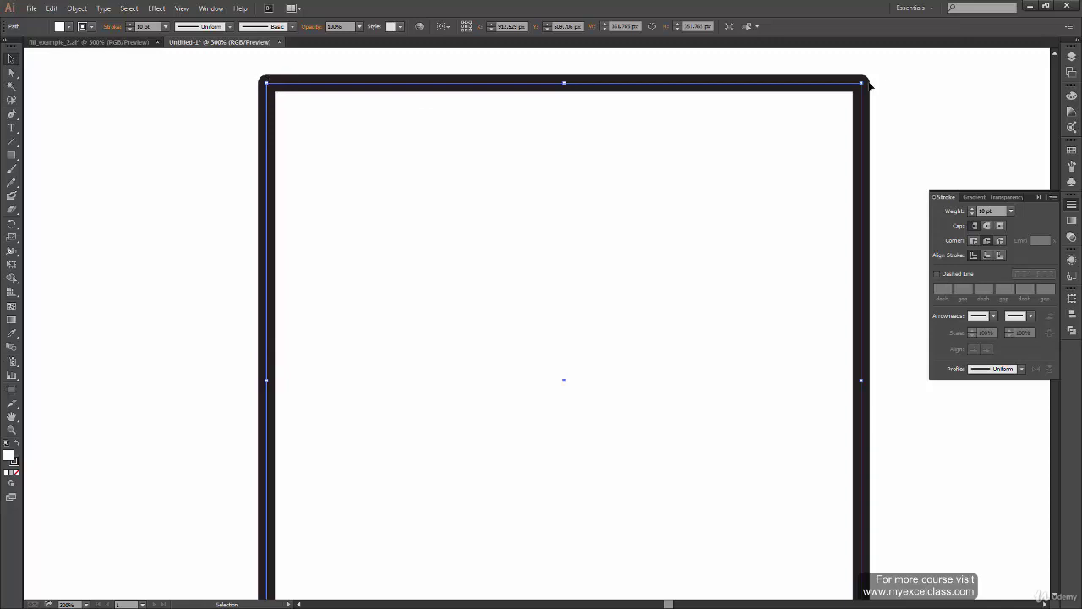
scroll(509, 448, down, 5)
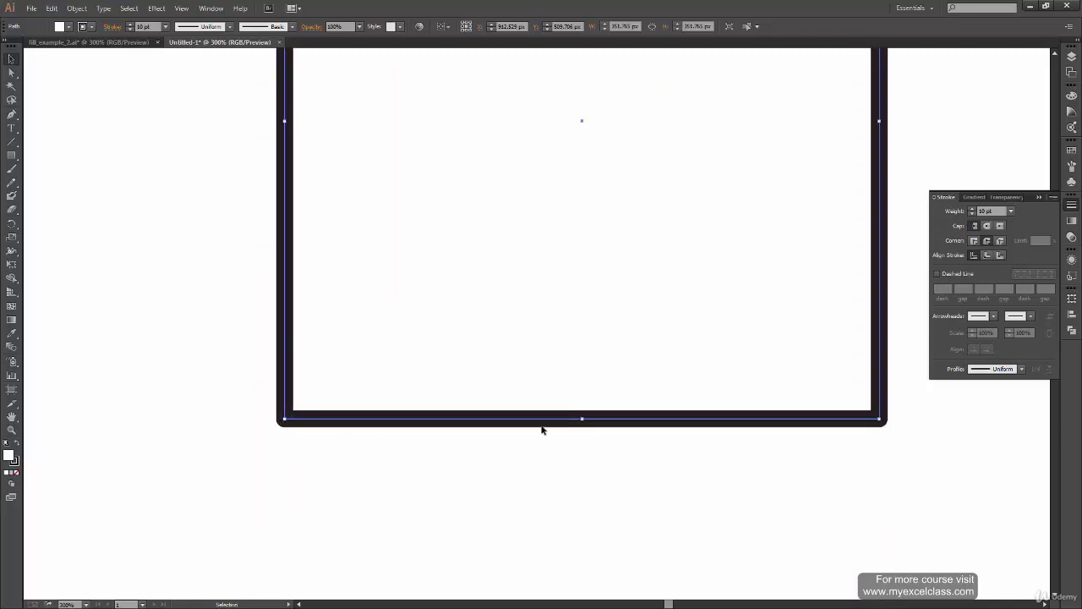
scroll(787, 253, up, 6)
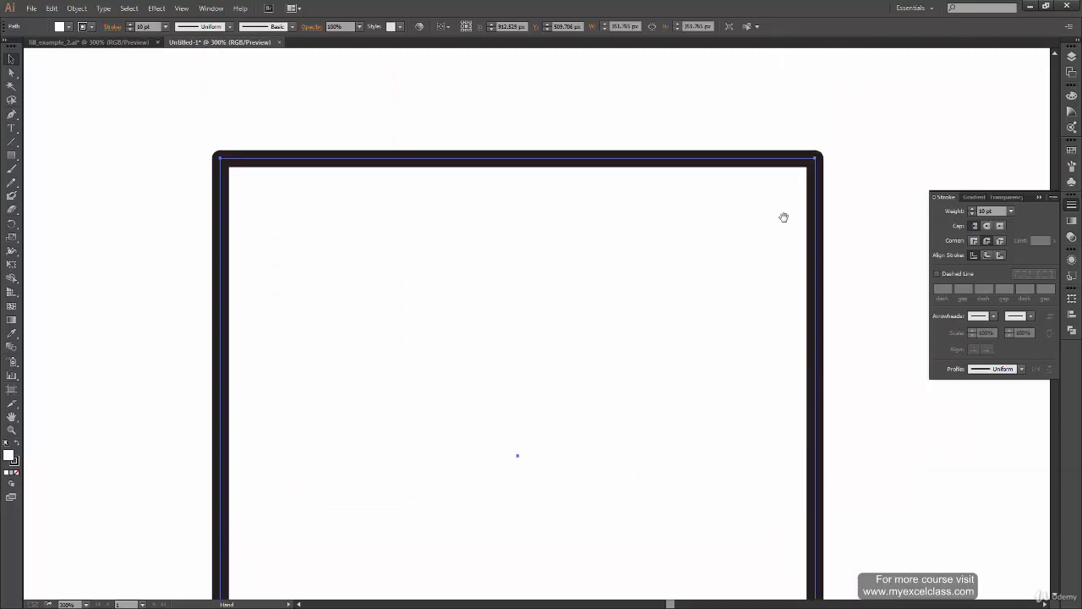
scroll(489, 385, down, 1)
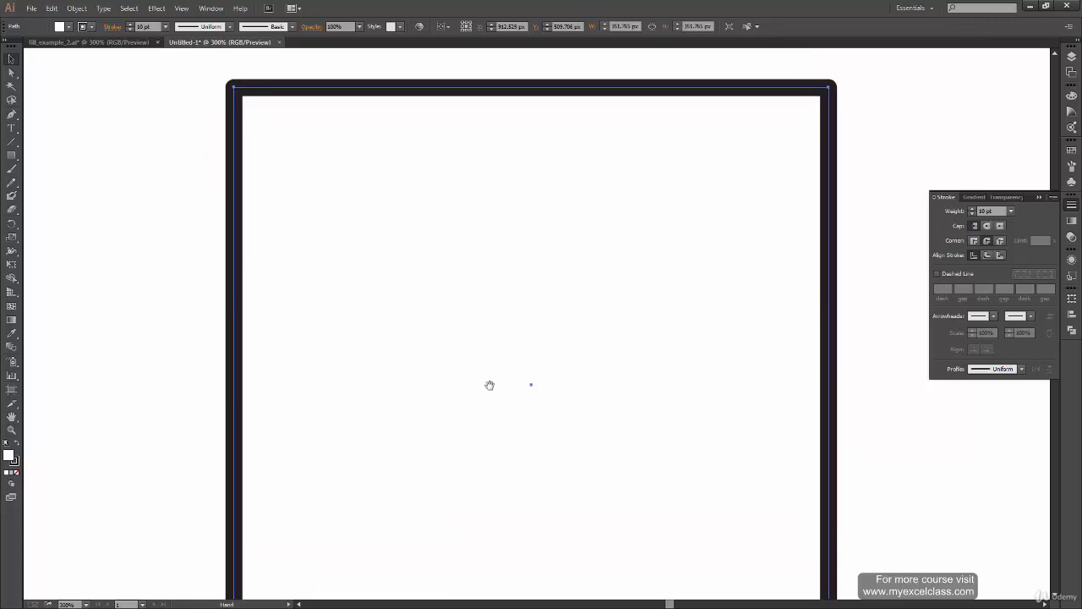
scroll(795, 414, up, 1)
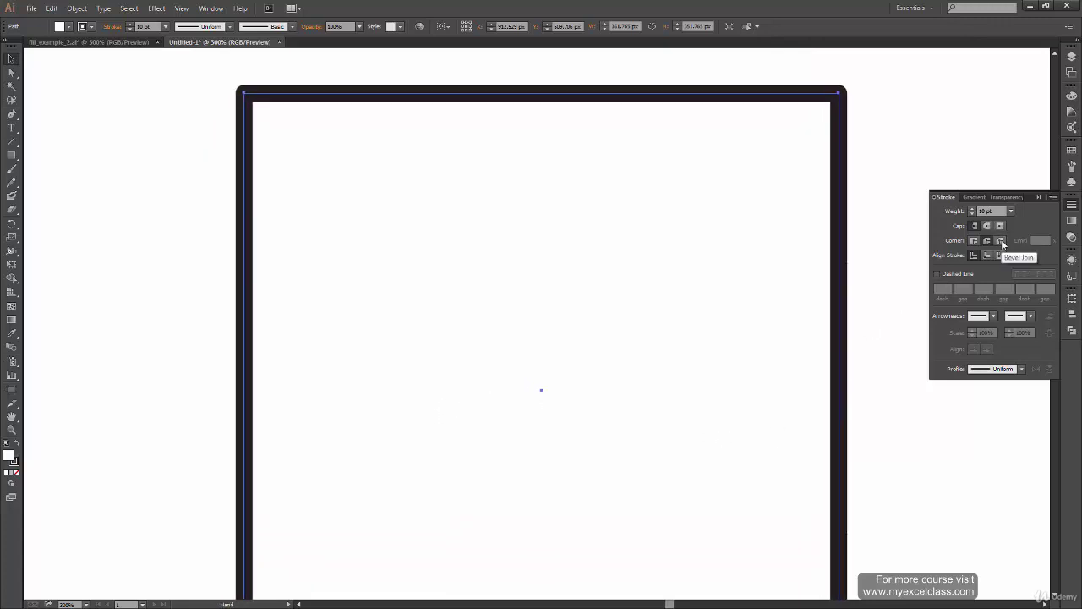
Switch the square's stroke to bevel joins and deselect to inspect the corners.
click(1001, 242)
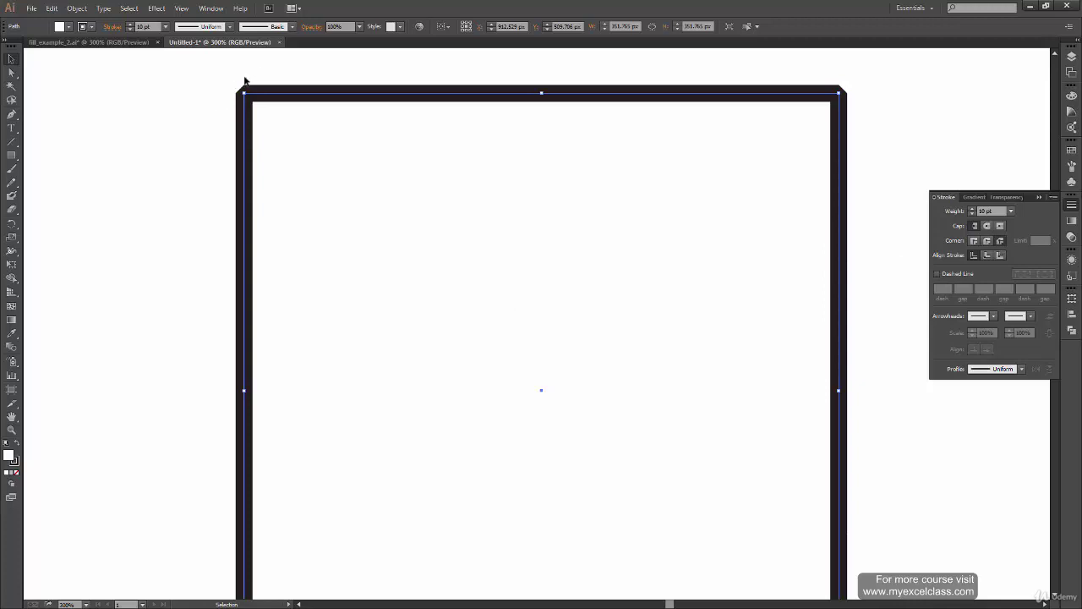
click(201, 171)
scroll(348, 447, down, 5)
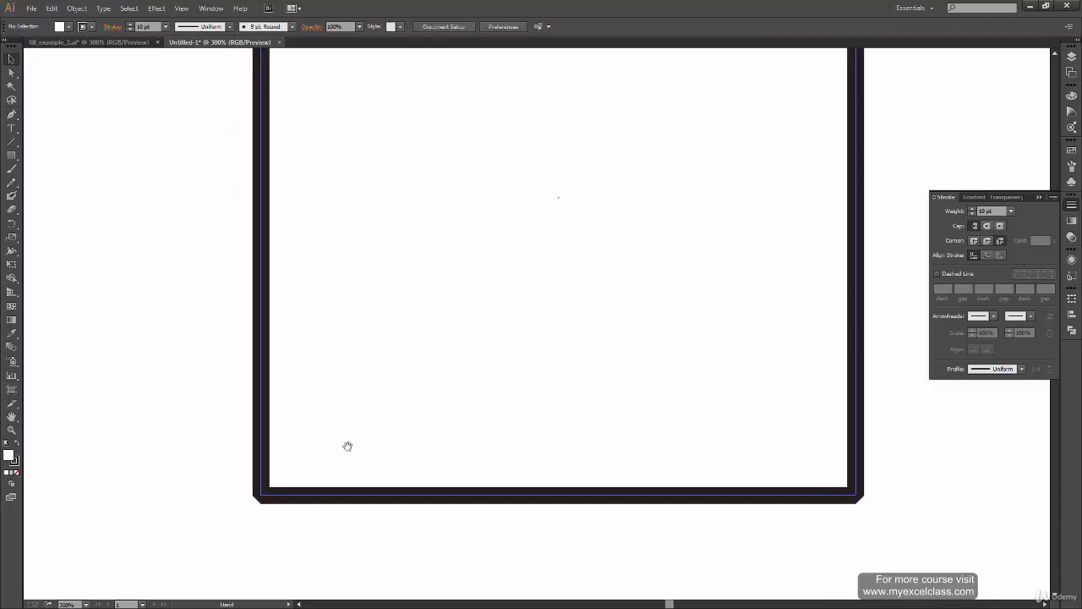
scroll(923, 468, up, 3)
scroll(872, 476, up, 2)
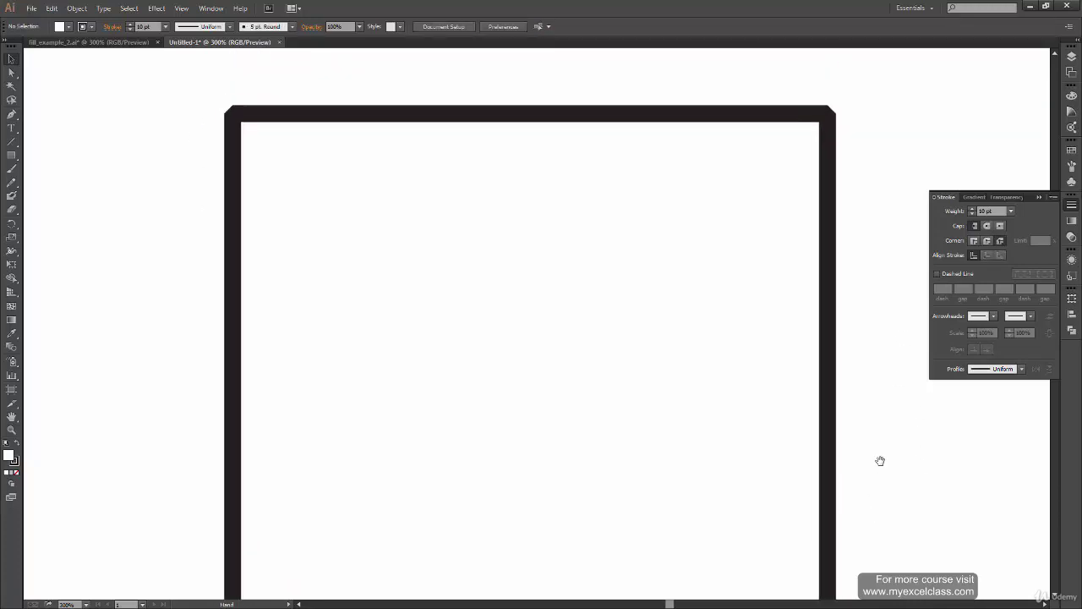
Reselect and deselect the square to preview its corners, clearing space beside it.
key(a)
key(ctrl+a)
key(v)
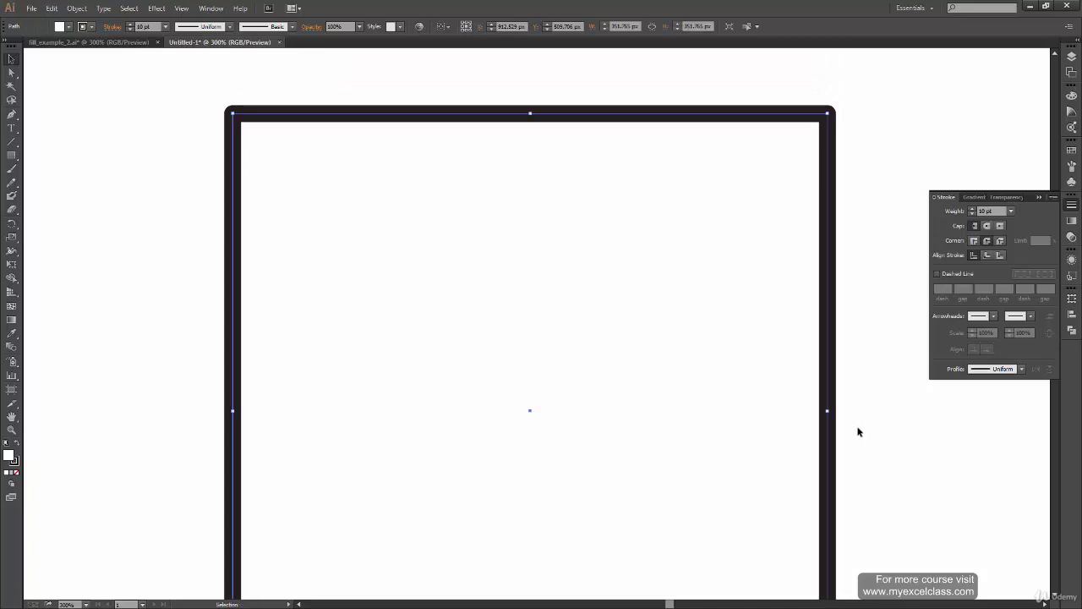
click(907, 412)
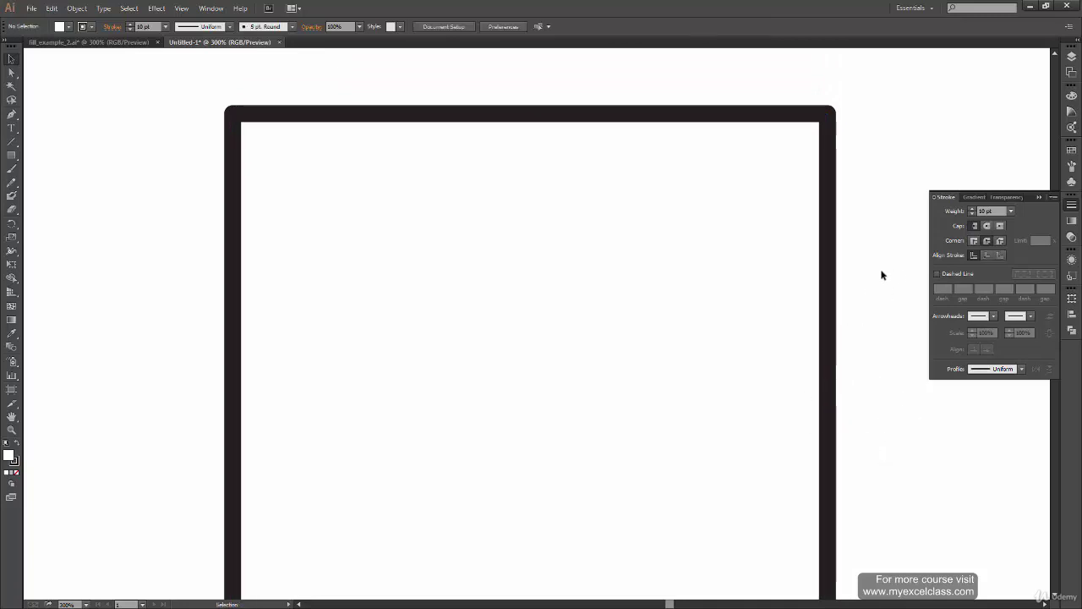
click(833, 306)
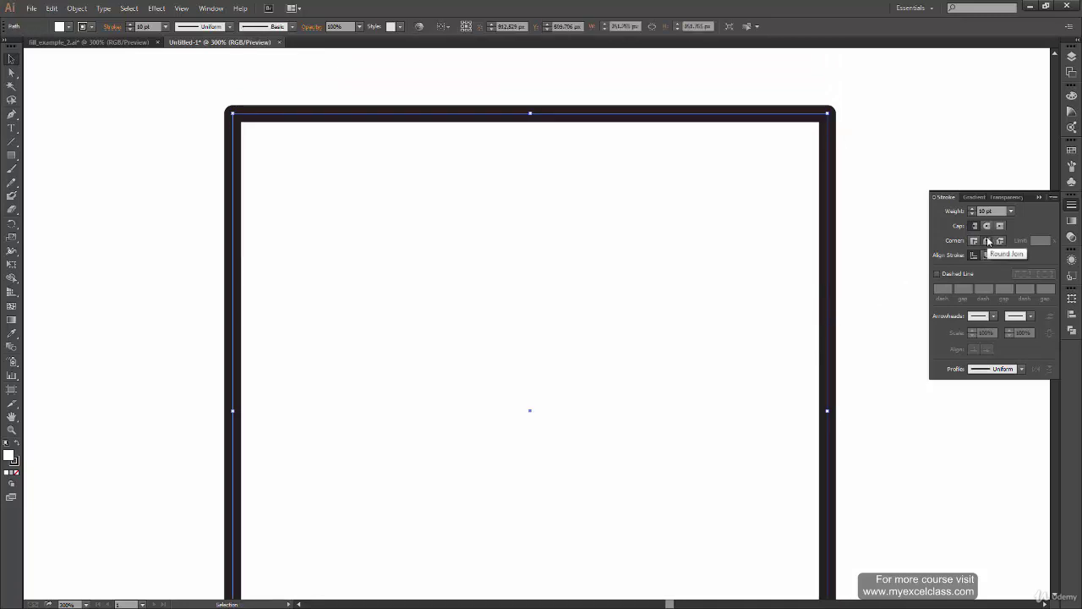
click(865, 366)
mouse_move(729, 377)
mouse_down()
mouse_move(524, 380)
mouse_move(449, 355)
mouse_up()
Draw a vertical line right of the square and set both strokes to 20 pt.
click(11, 142)
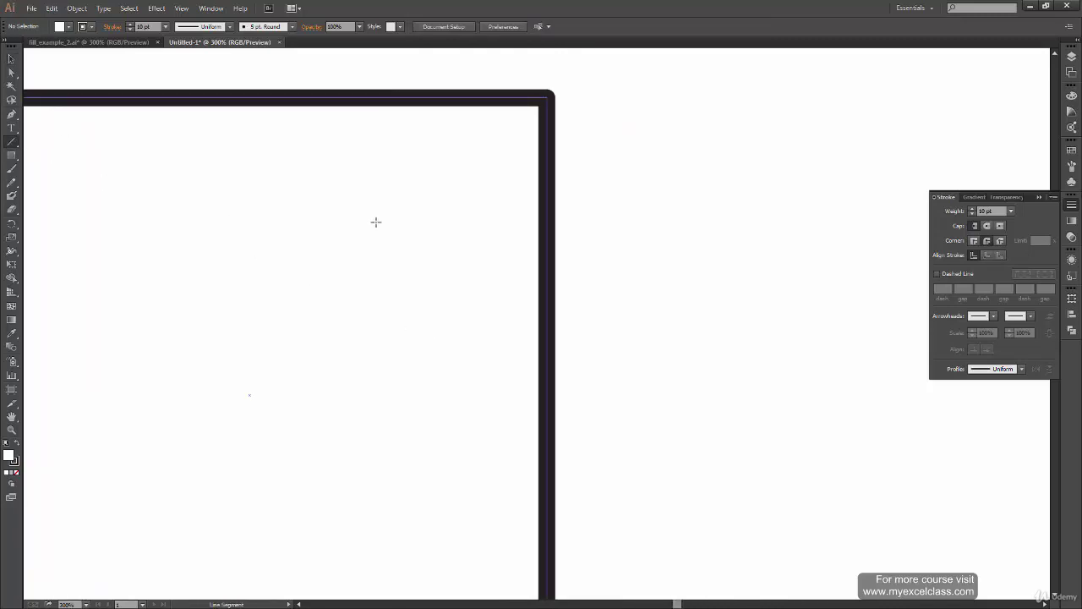
drag(721, 139, 721, 488)
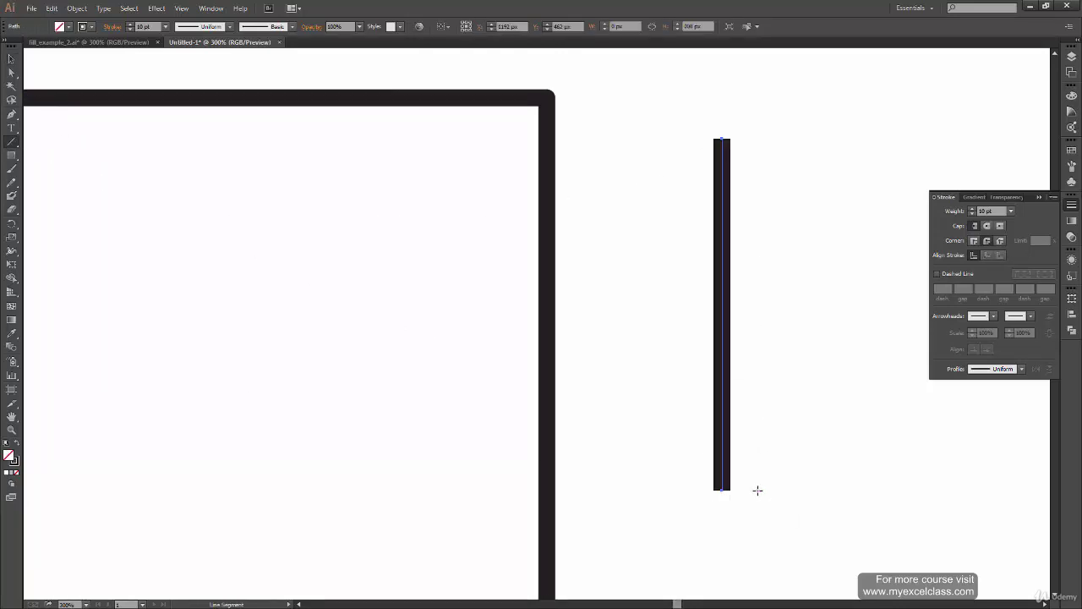
key(v)
key(ctrl+a)
click(1010, 211)
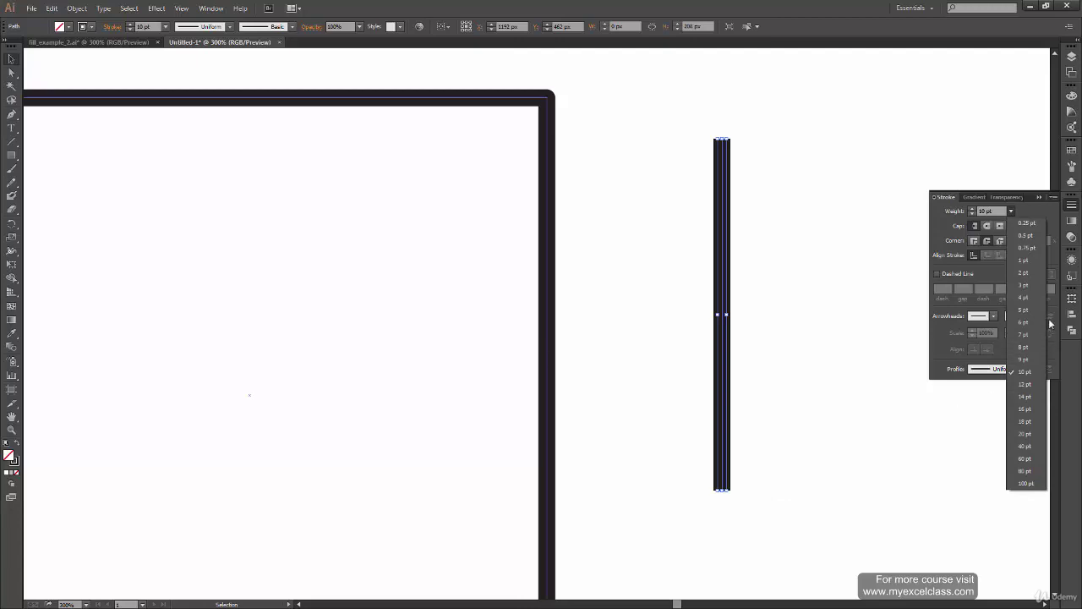
click(1035, 434)
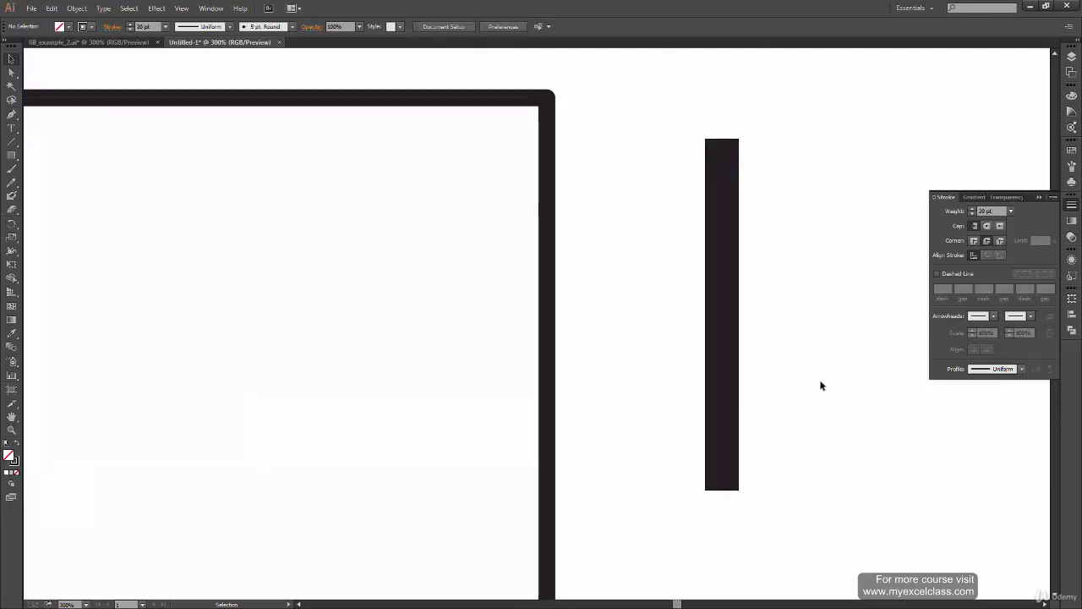
drag(837, 322, 790, 377)
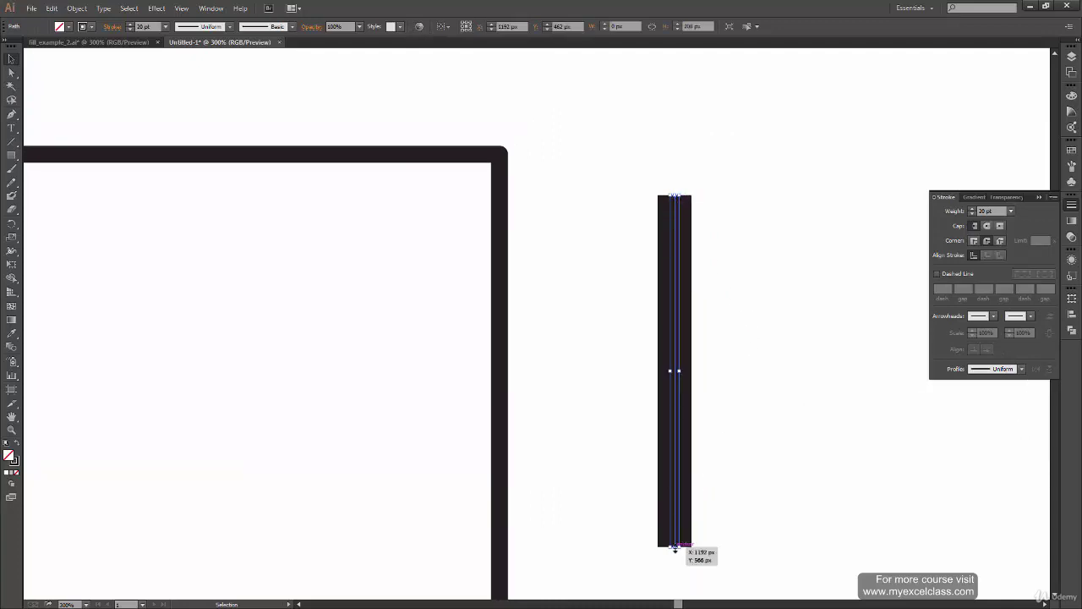
Check Outline view, then give the line projecting caps after trying round caps.
key(ctrl+y)
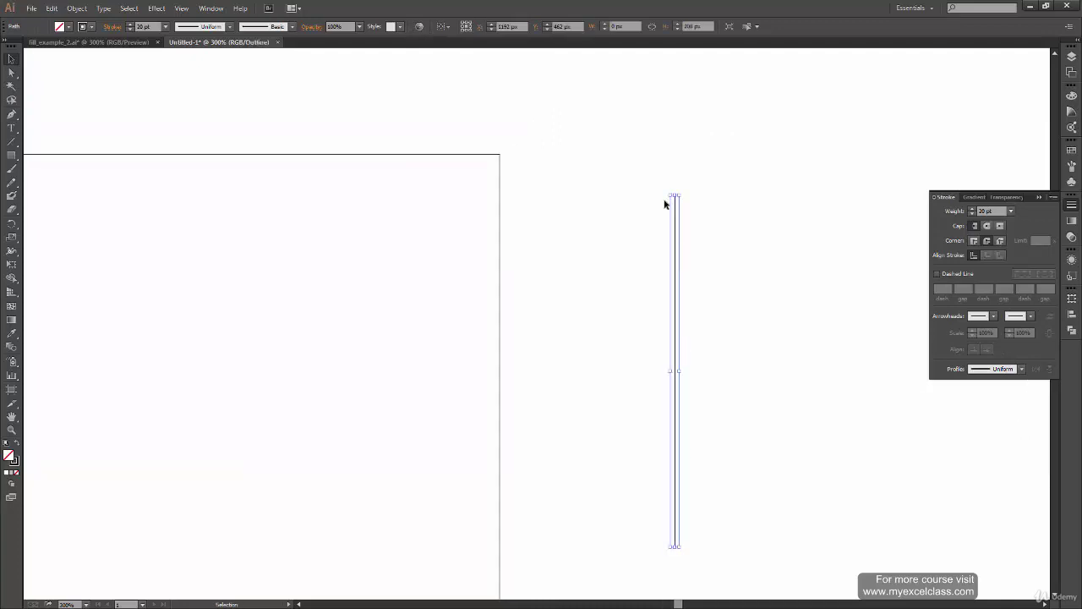
key(ctrl+y)
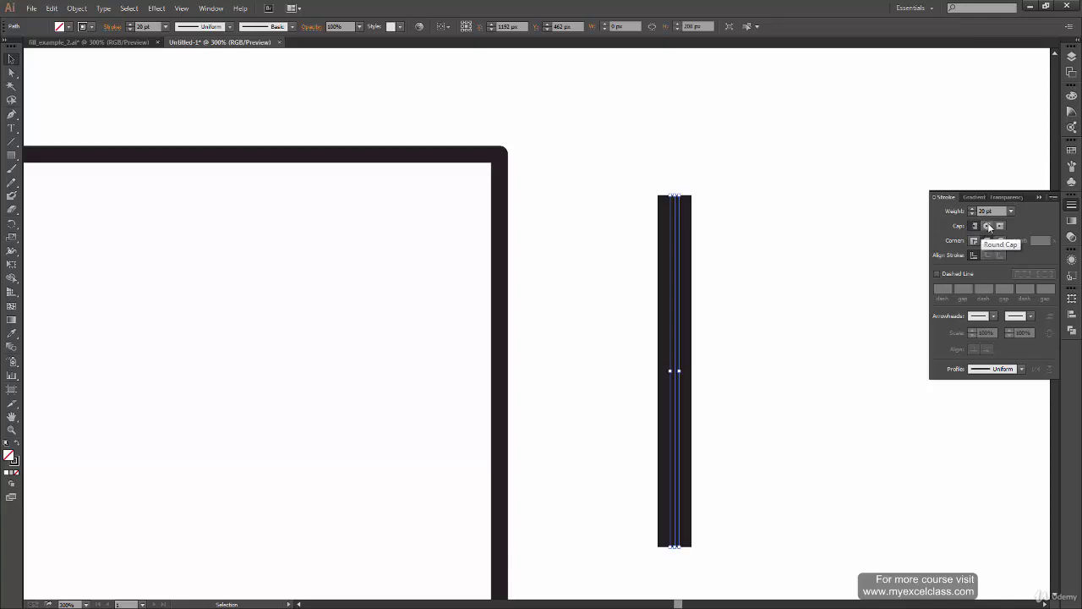
click(987, 226)
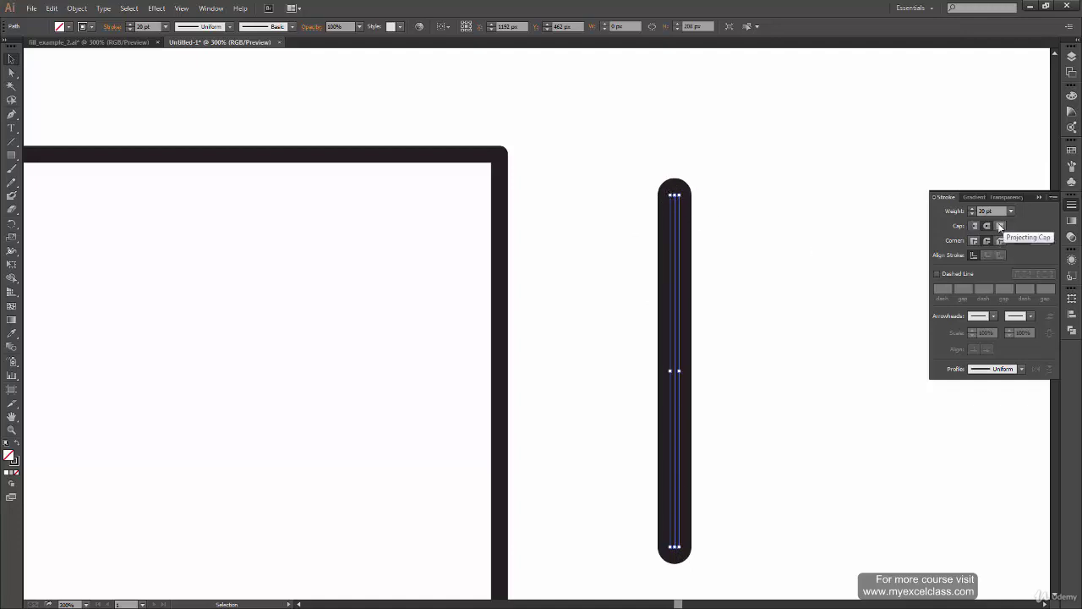
click(1001, 225)
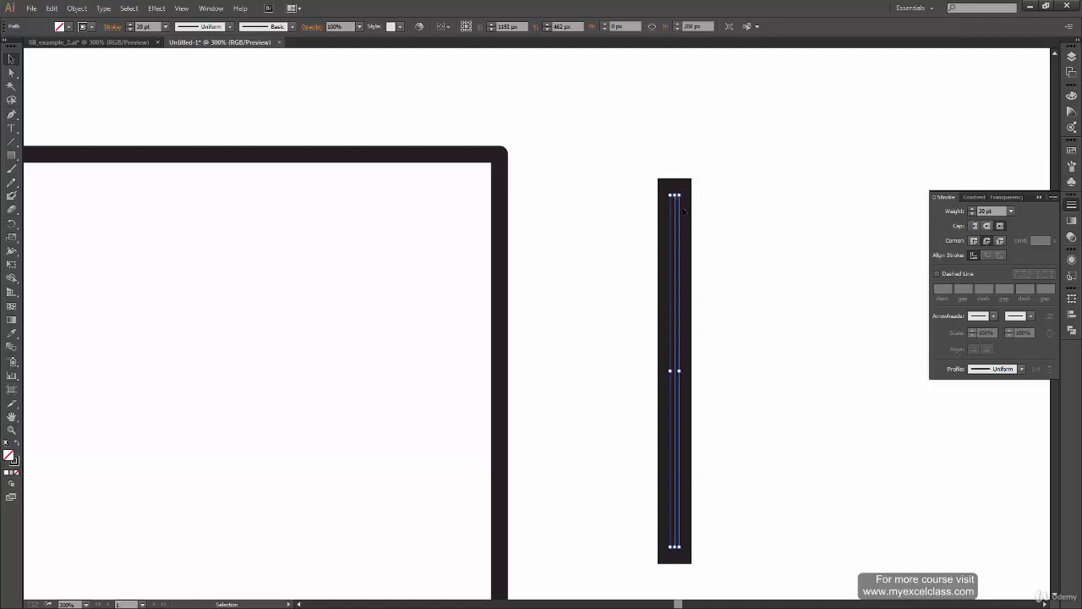
click(988, 226)
click(751, 341)
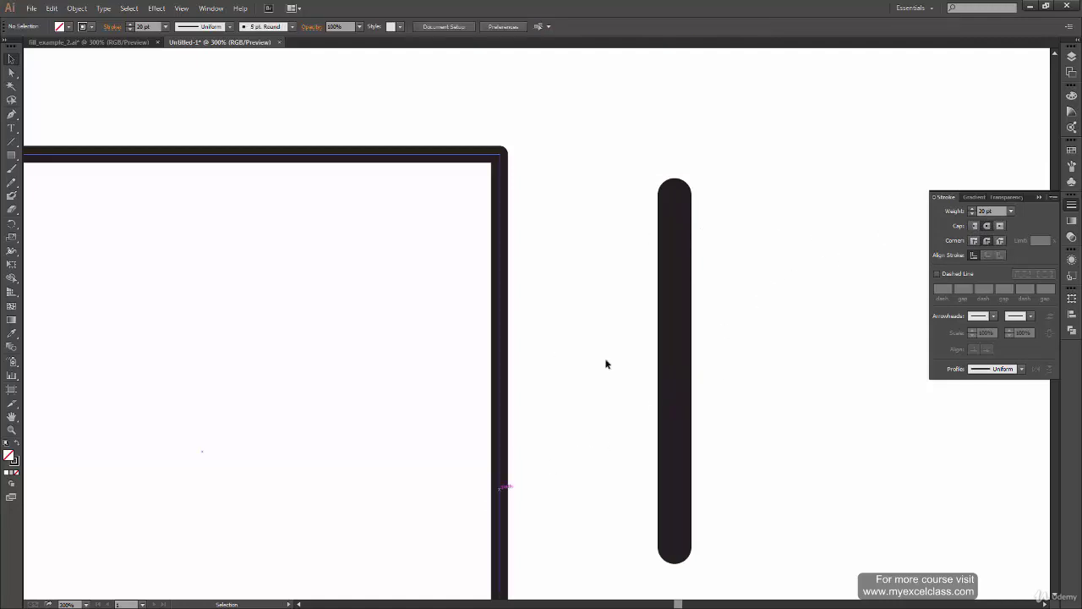
drag(752, 147, 639, 389)
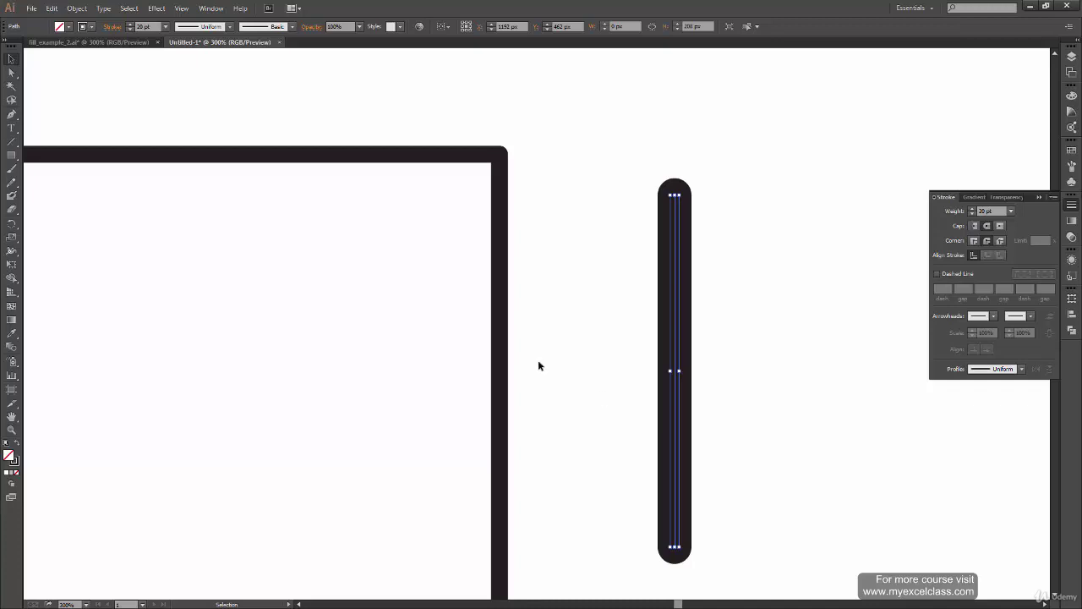
drag(572, 313, 473, 386)
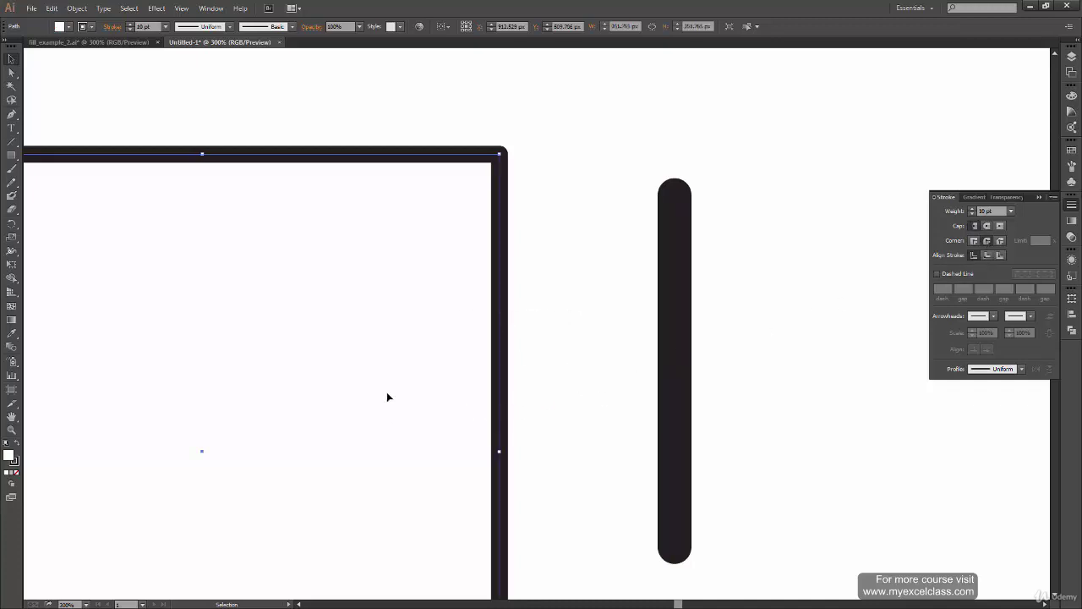
mouse_move(302, 314)
mouse_down()
mouse_move(543, 363)
mouse_move(486, 270)
mouse_move(435, 373)
mouse_up()
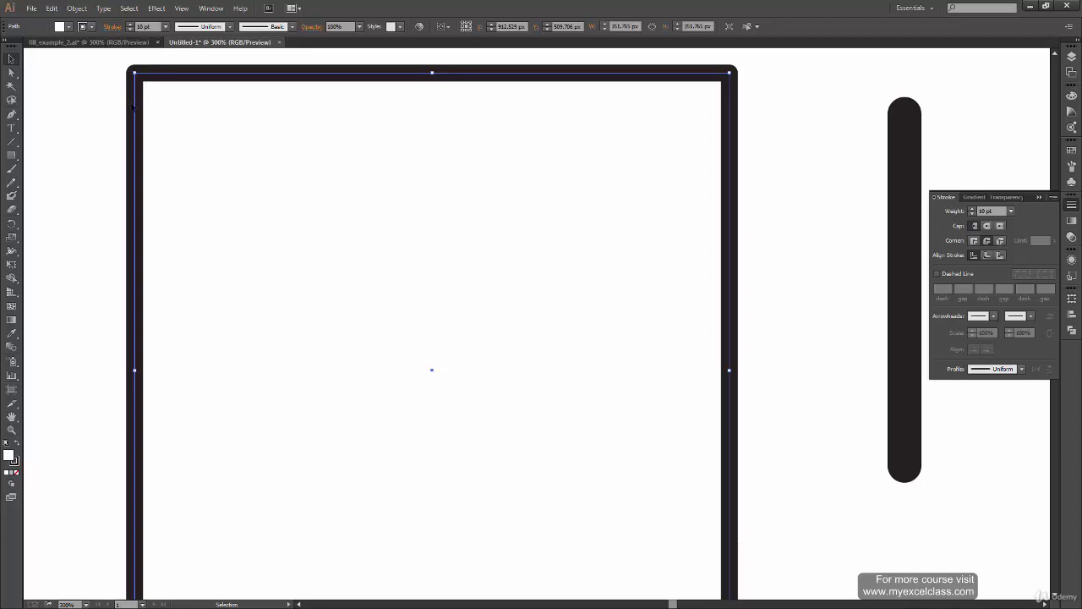
key(ctrl+y)
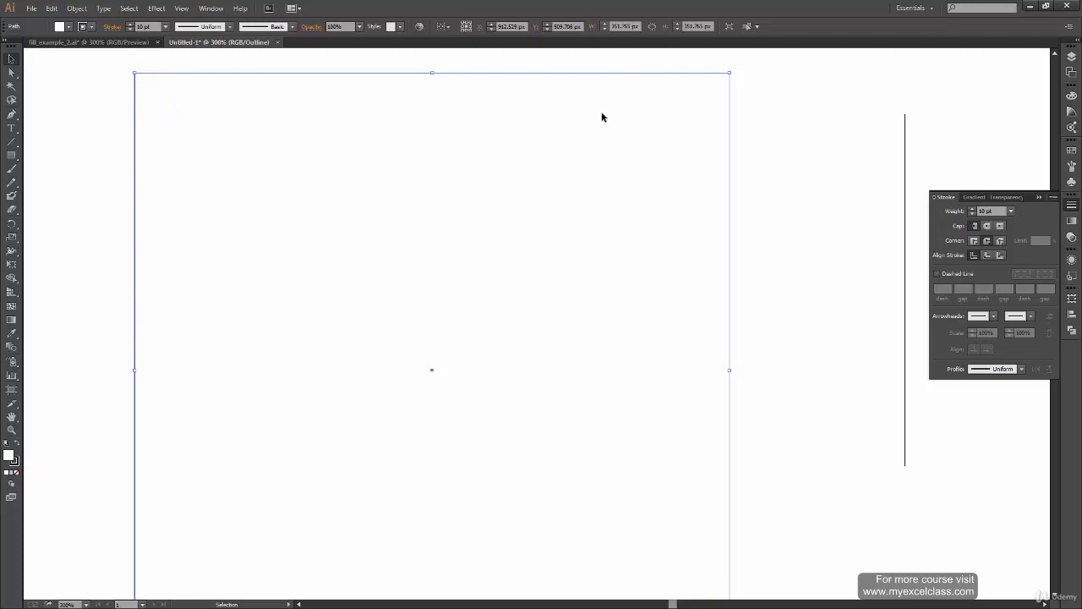
click(200, 383)
key(ctrl+z)
key(ctrl+y)
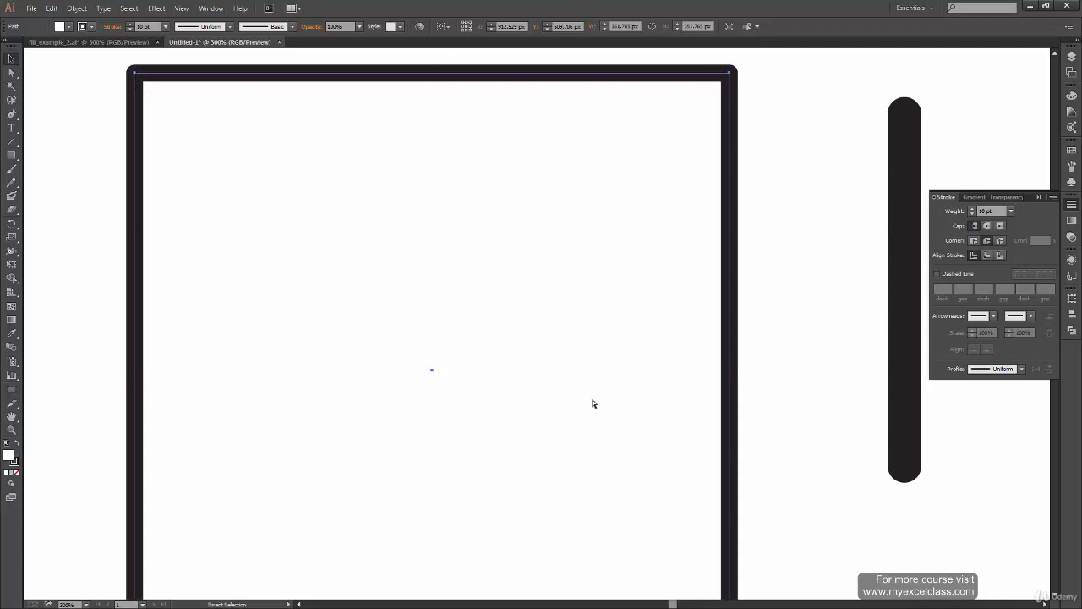
key(ctrl+y)
key(v)
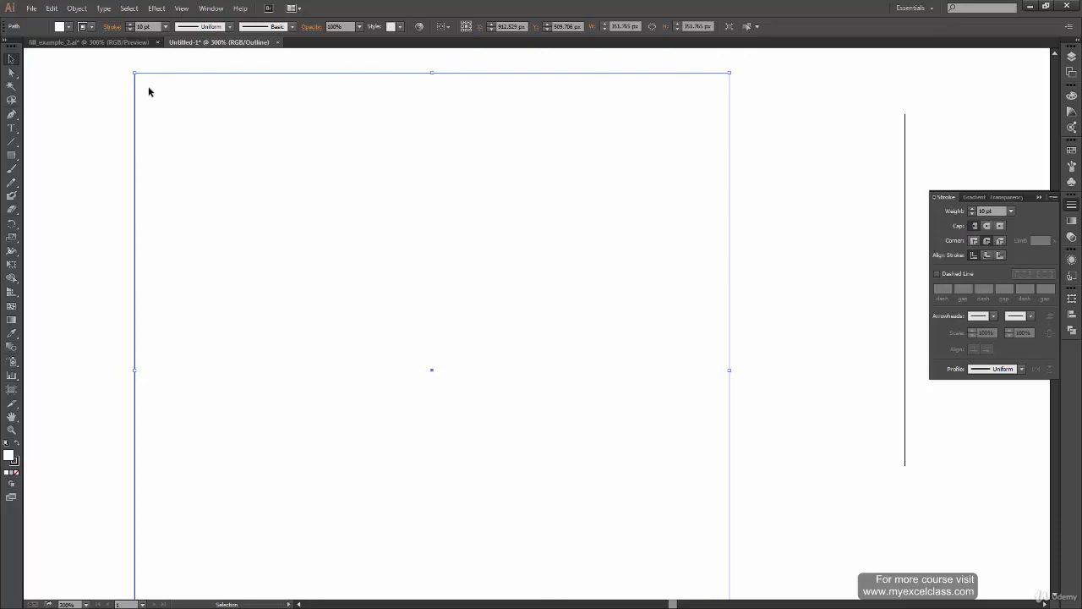
key(a)
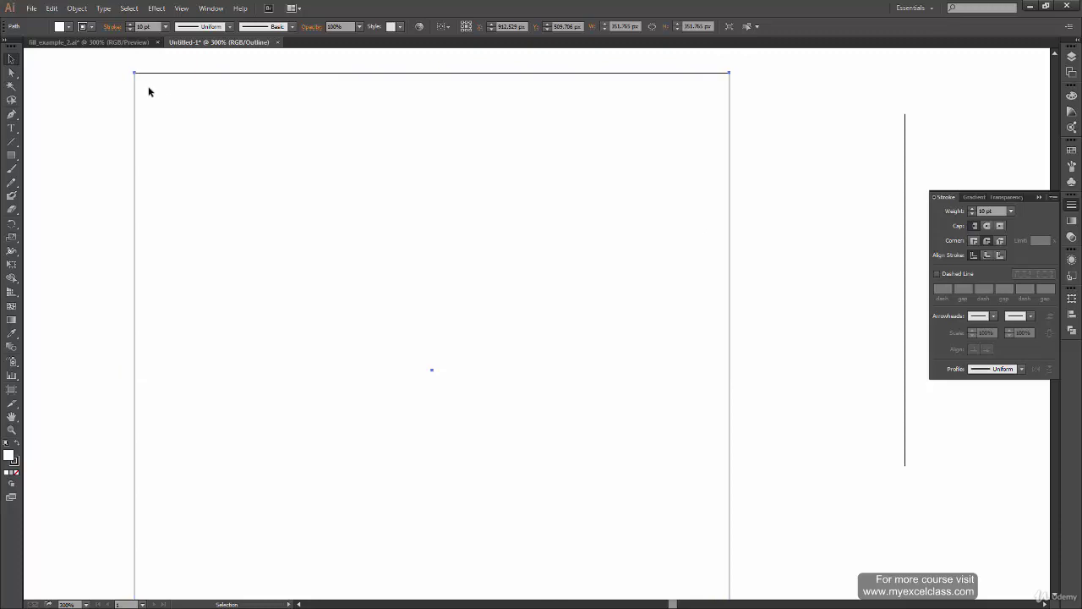
key(ctrl+y)
key(v)
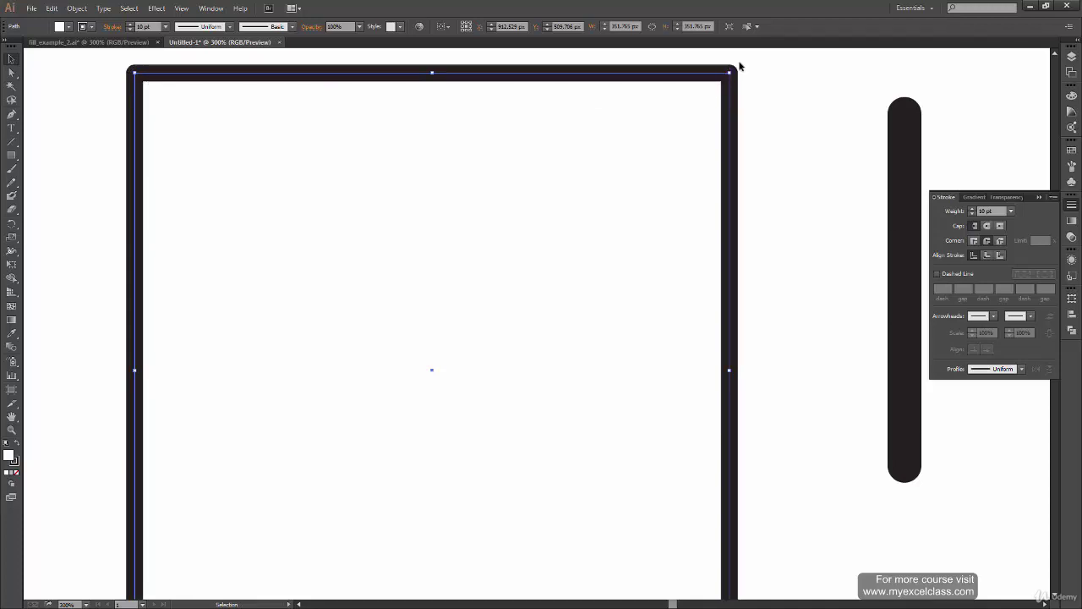
Align the square's stroke inside its path and check it in Outline view.
click(986, 256)
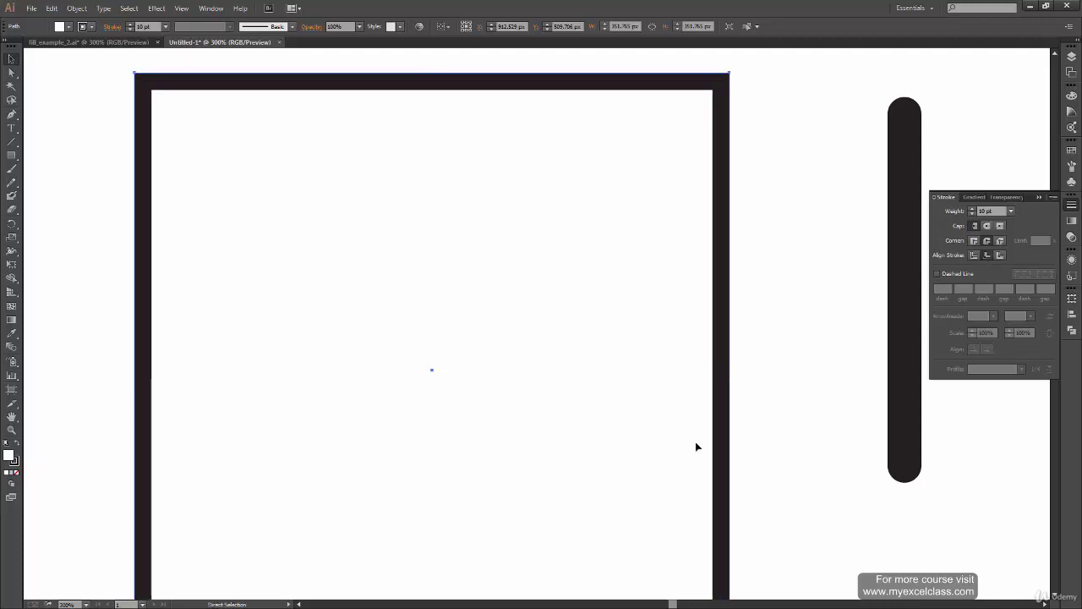
key(ctrl+y)
key(v)
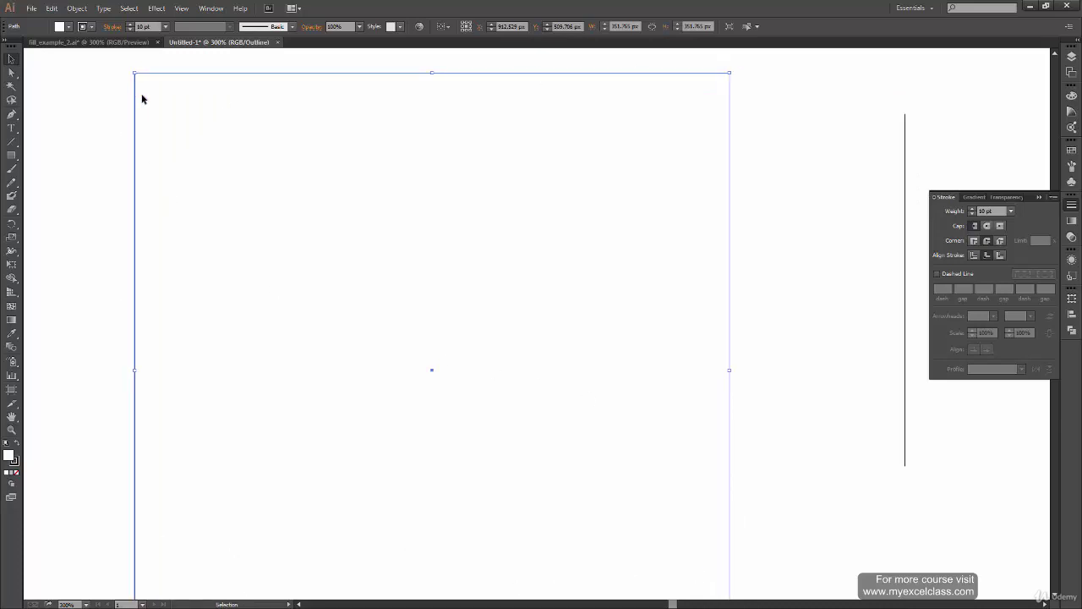
key(ctrl+y)
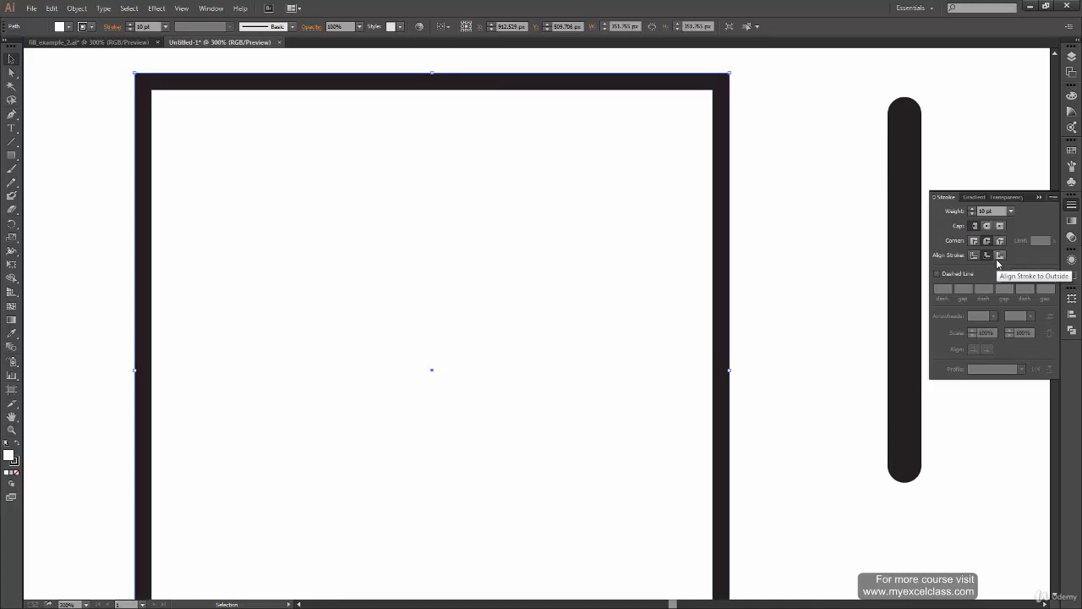
Align the stroke outside the path, compare in Outline view, and fit the artboard.
click(1000, 255)
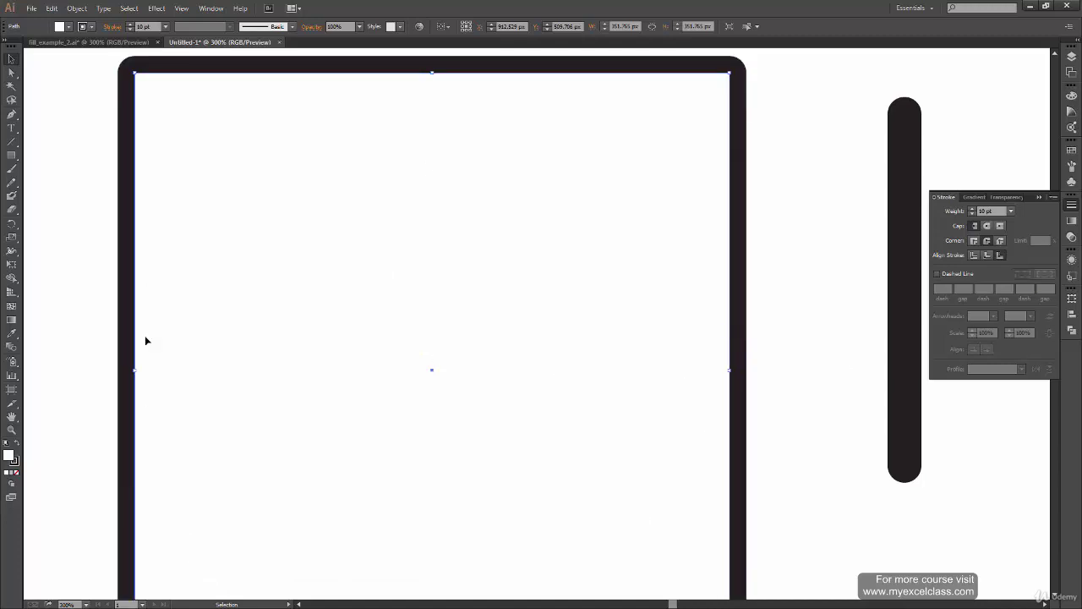
key(ctrl+y)
key(v)
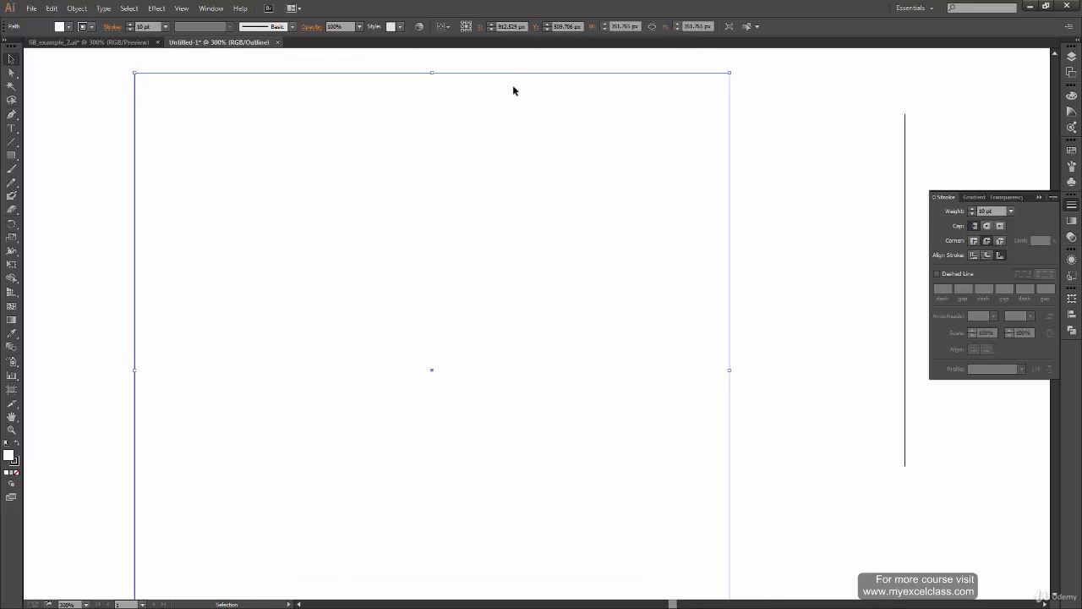
key(ctrl+y)
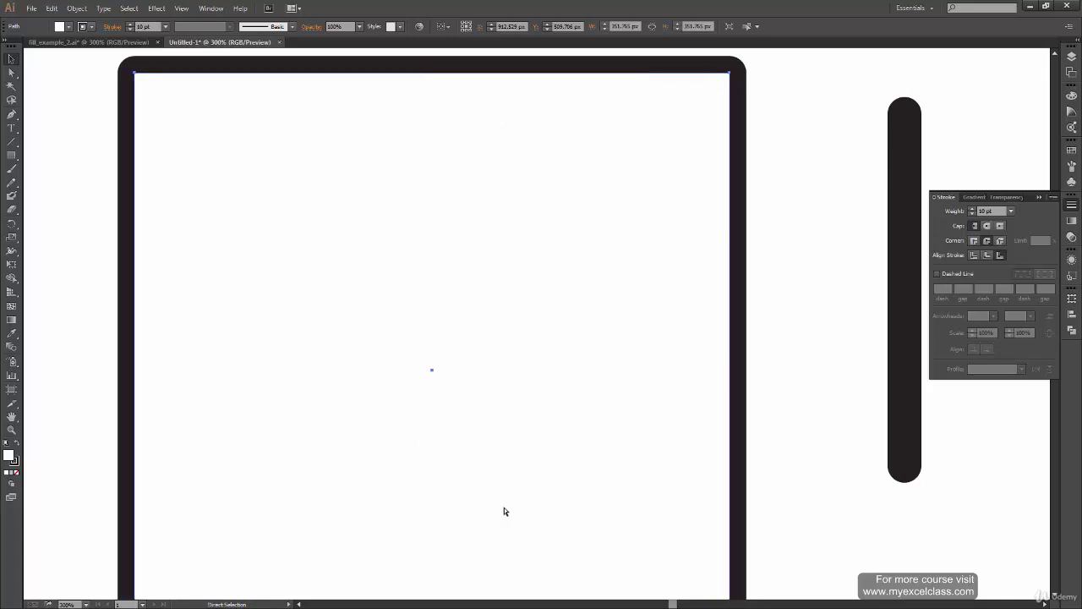
key(ctrl+0)
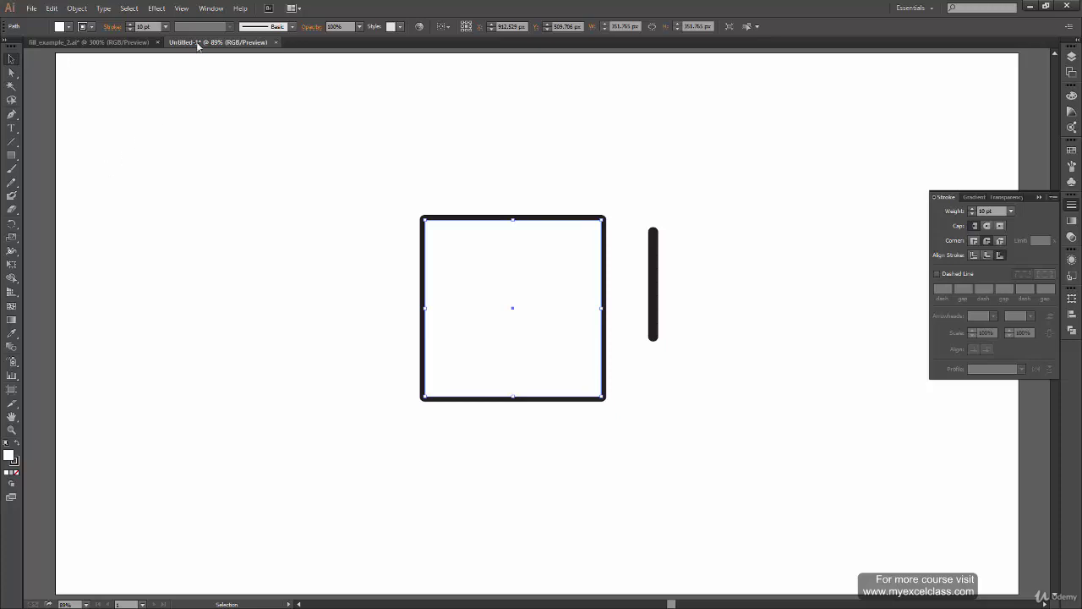
In fill_example_2.ai, drag Venezuela out into the ocean and show the Gradient panel.
click(119, 43)
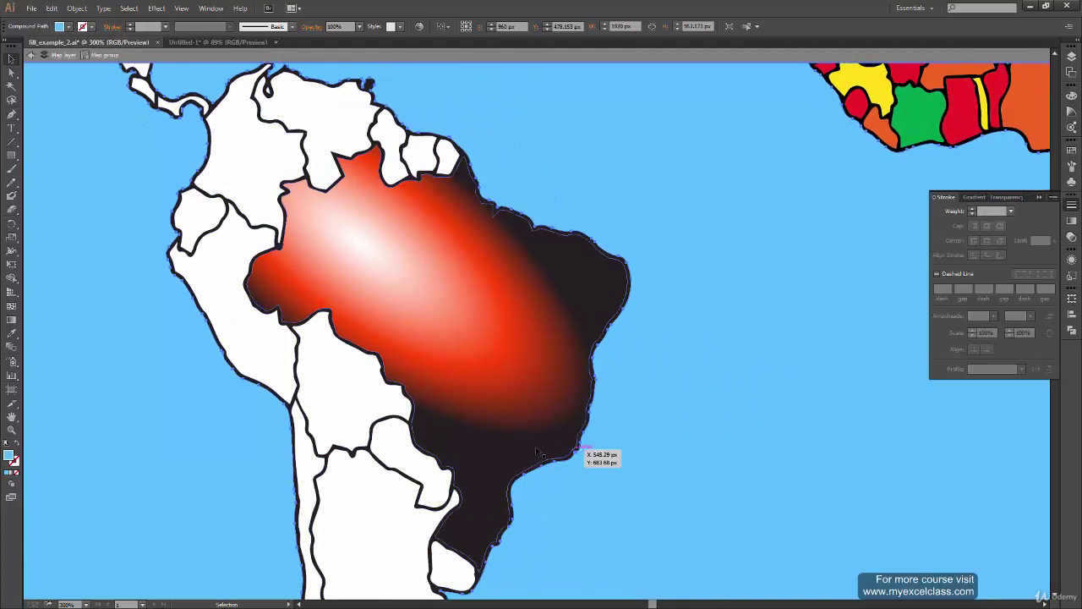
drag(350, 248, 300, 507)
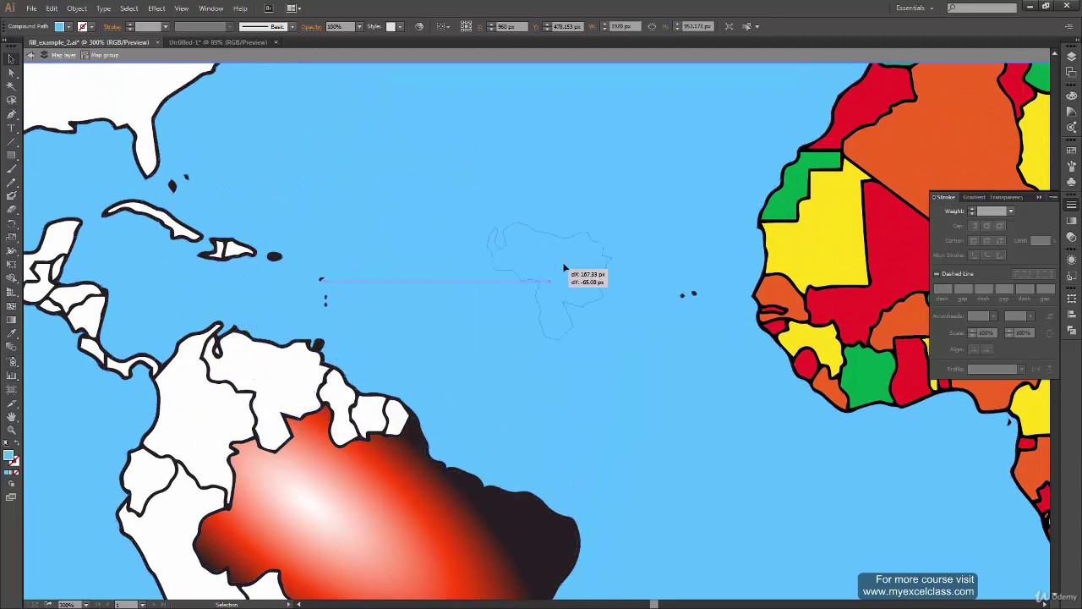
drag(283, 385, 575, 275)
drag(643, 380, 614, 471)
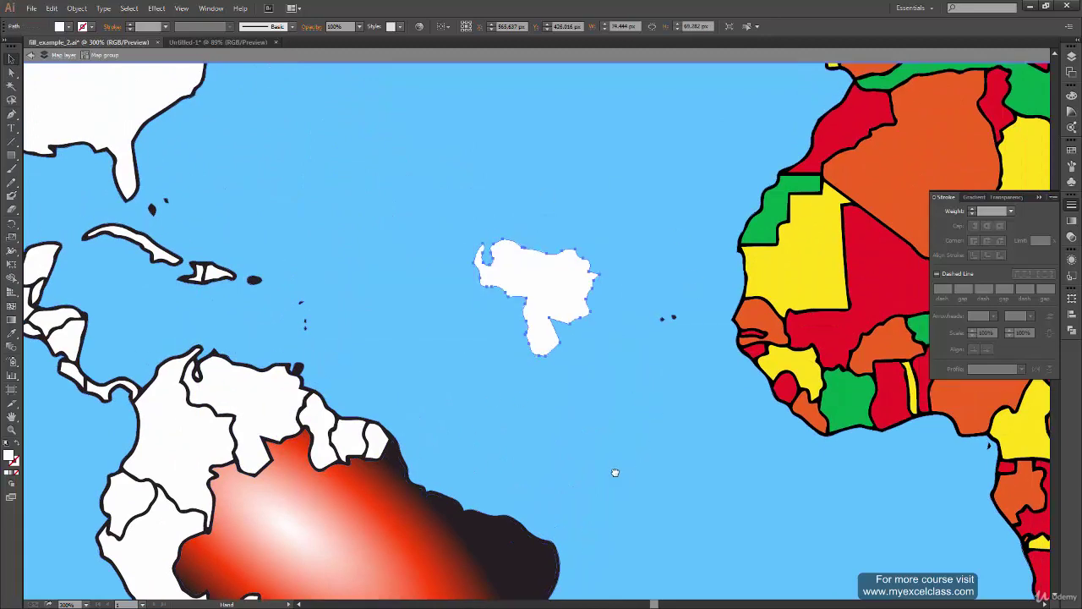
drag(643, 437, 636, 448)
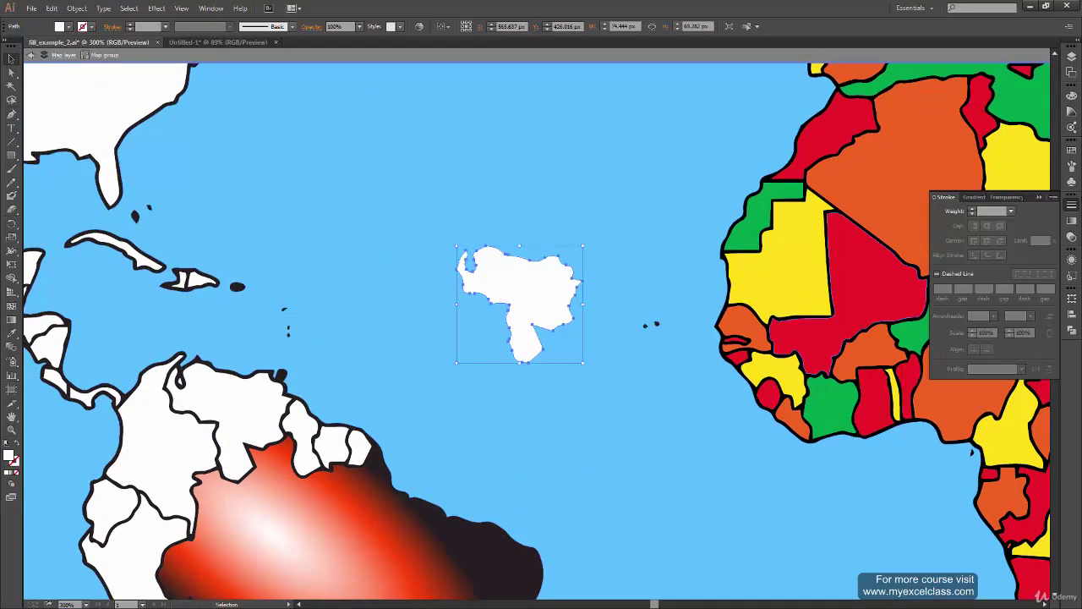
click(974, 197)
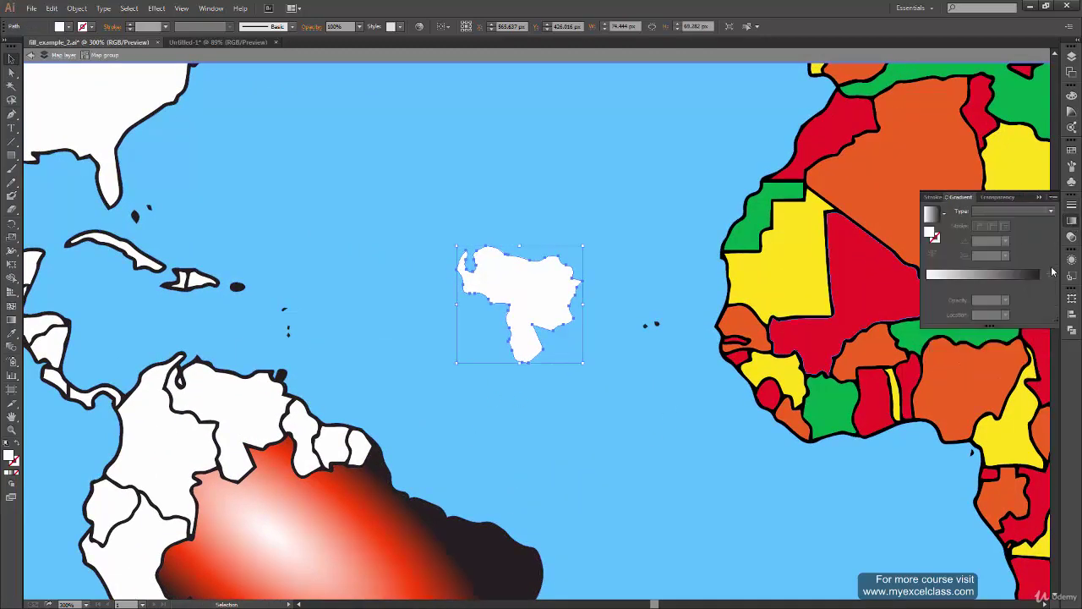
Fill Venezuela with the White, Black linear gradient, replacing a trial Orange, Yellow preset.
click(944, 214)
click(870, 252)
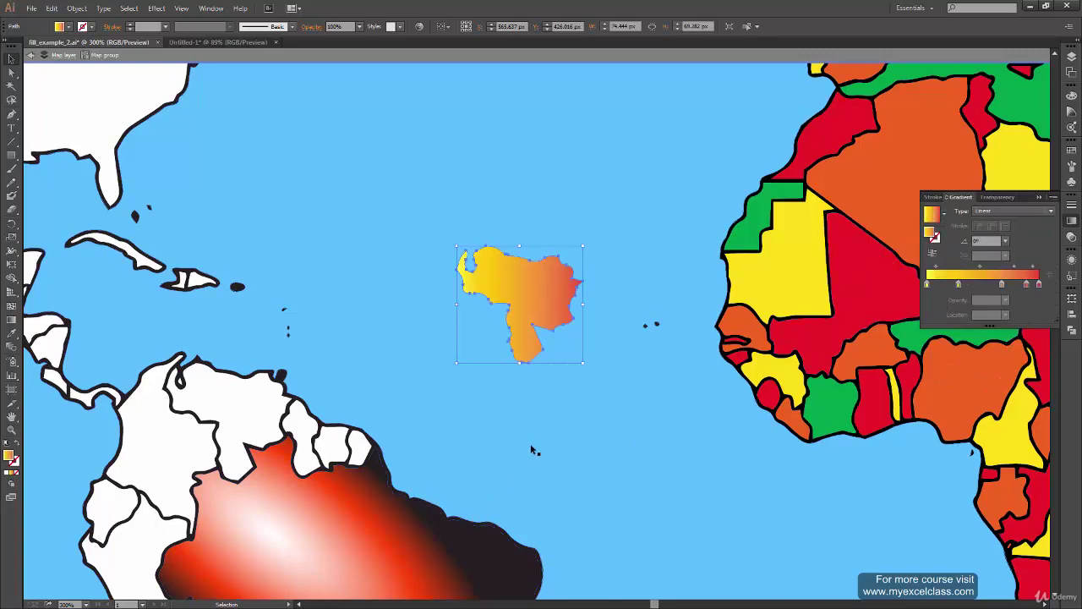
key(ctrl+plus)
key(ctrl+plus)
key(ctrl+plus)
click(944, 214)
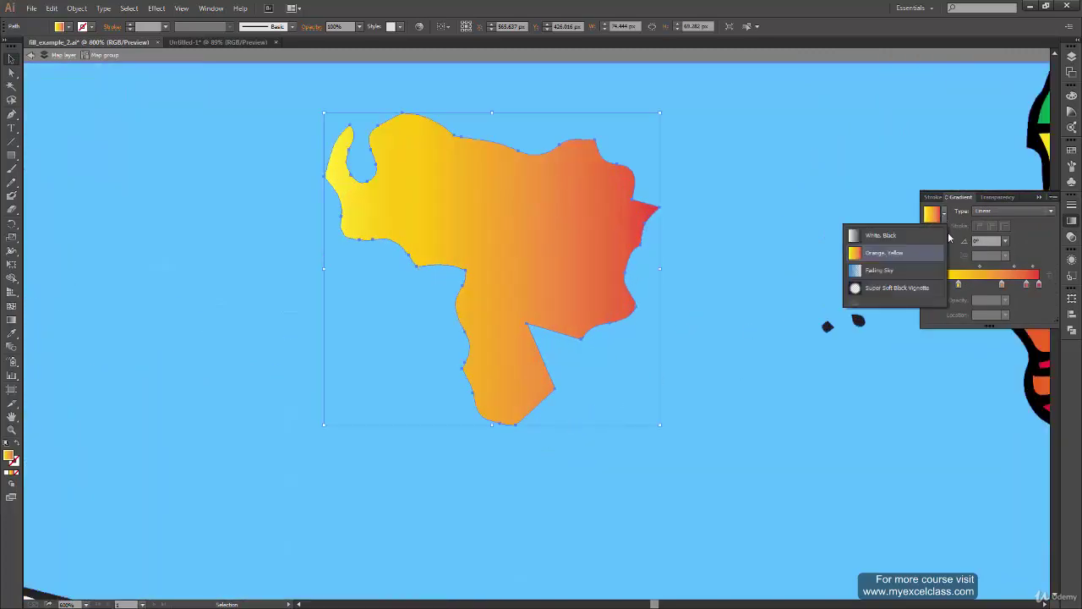
click(888, 237)
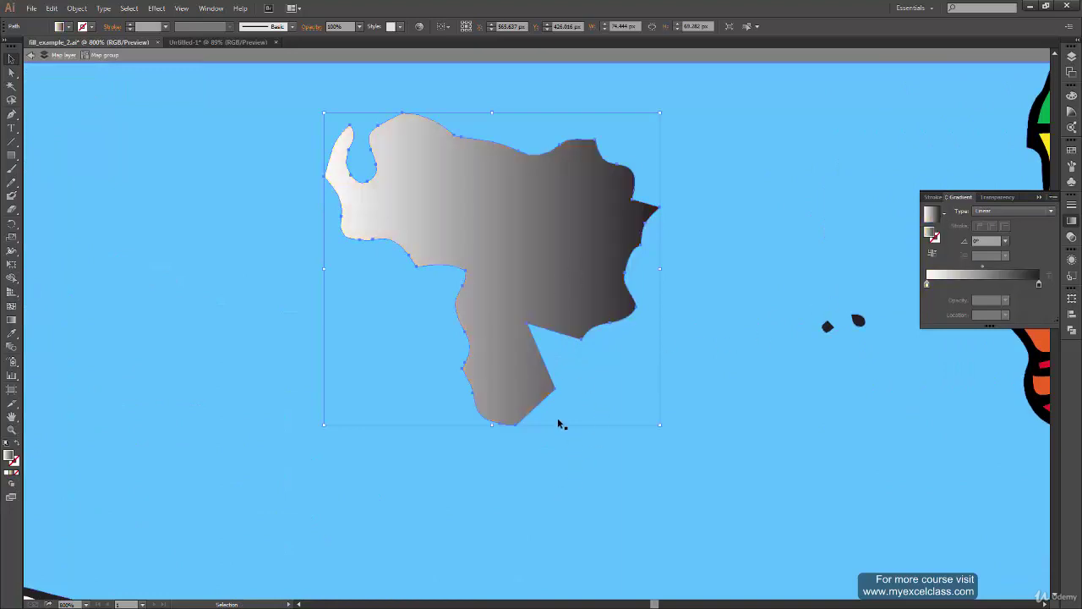
scroll(544, 434, up, 1)
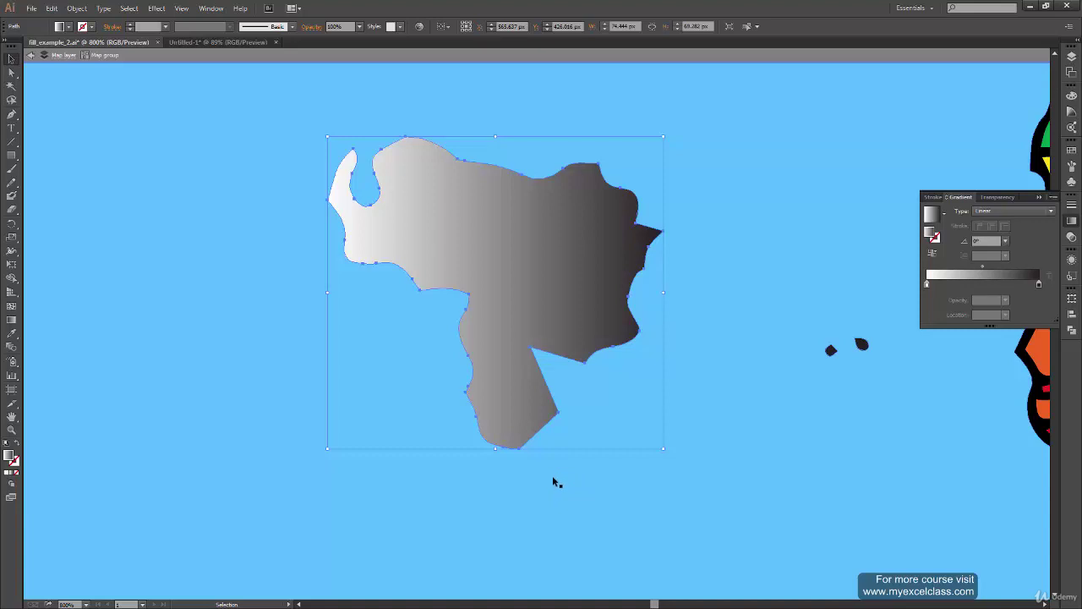
Make the gradient's white start stop 0% opaque and deselect to view the fade.
click(927, 285)
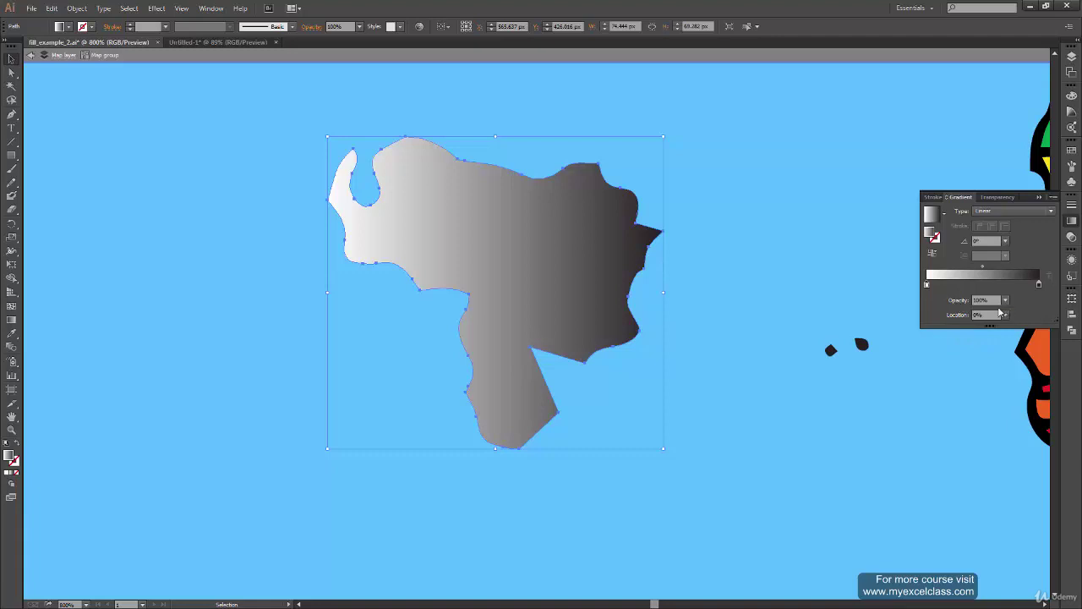
click(1005, 301)
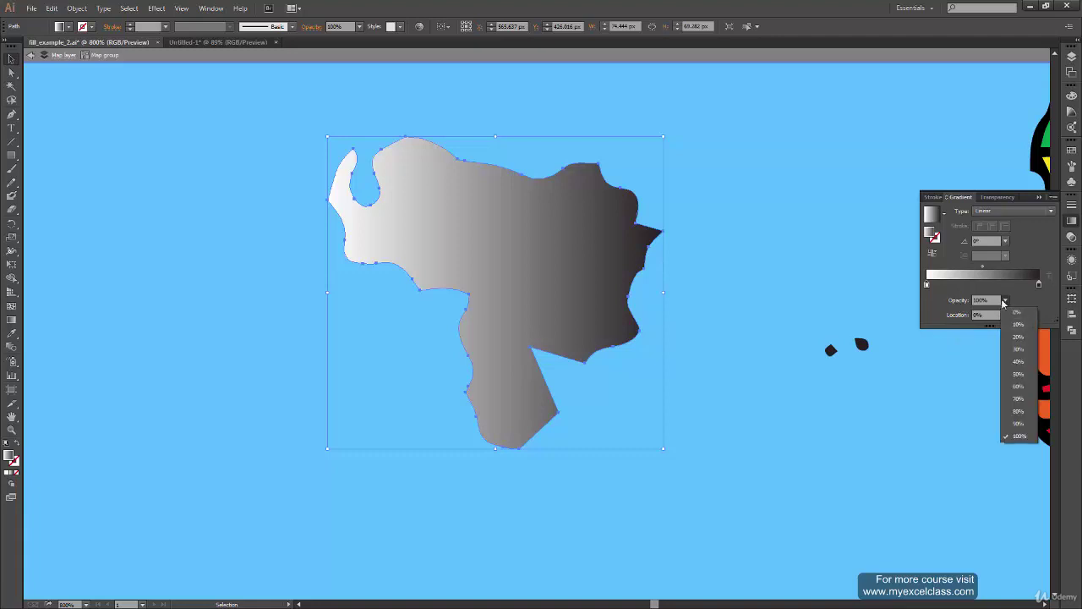
click(1003, 301)
click(1004, 301)
click(1017, 312)
click(317, 352)
click(352, 201)
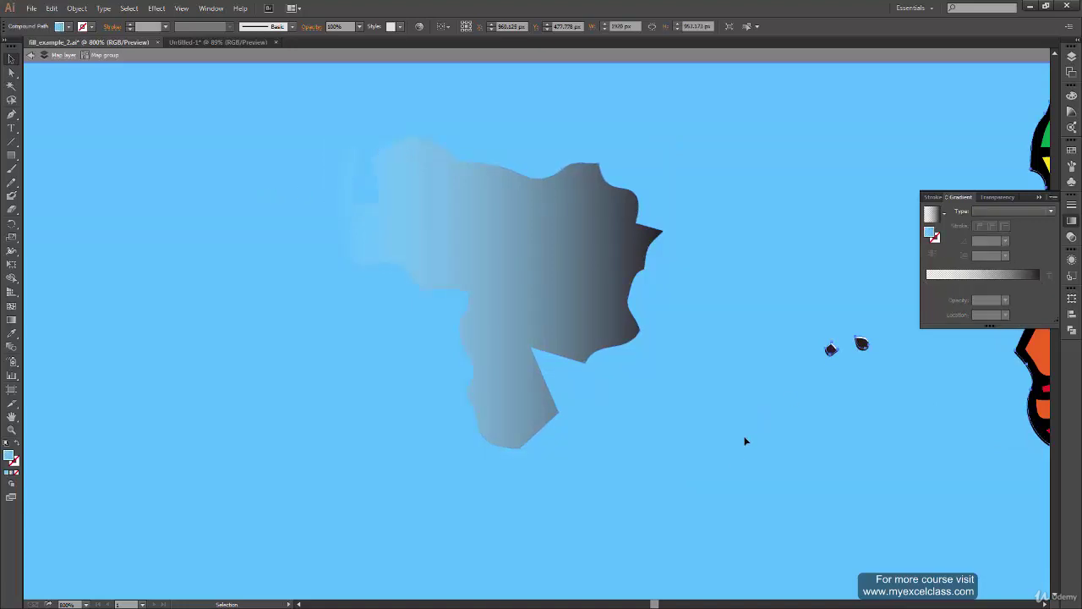
Reselect Venezuela and check the transparent gradient stop's opacity.
click(457, 273)
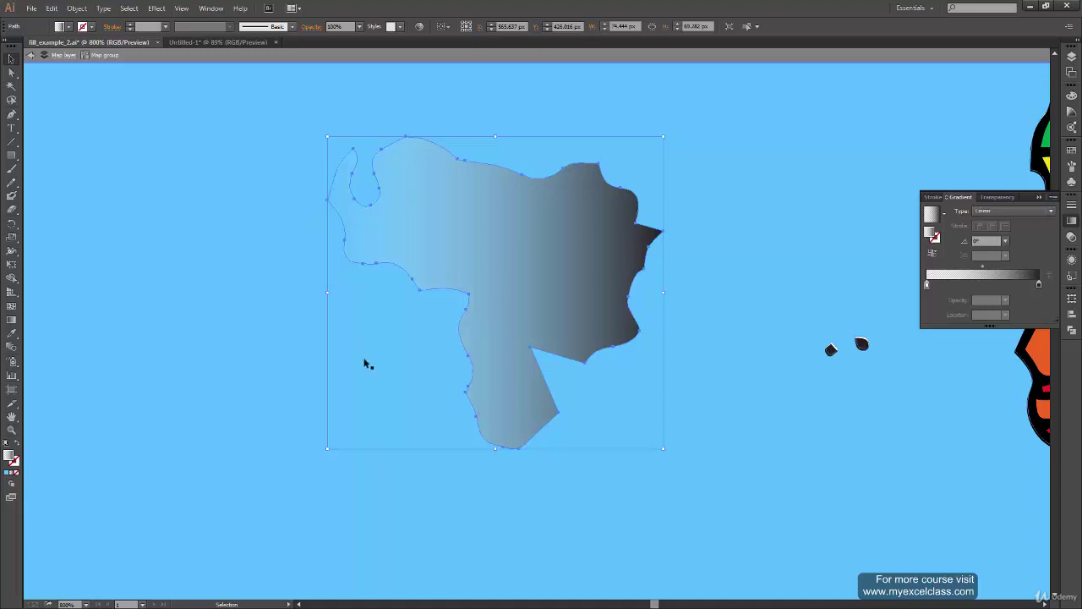
click(926, 284)
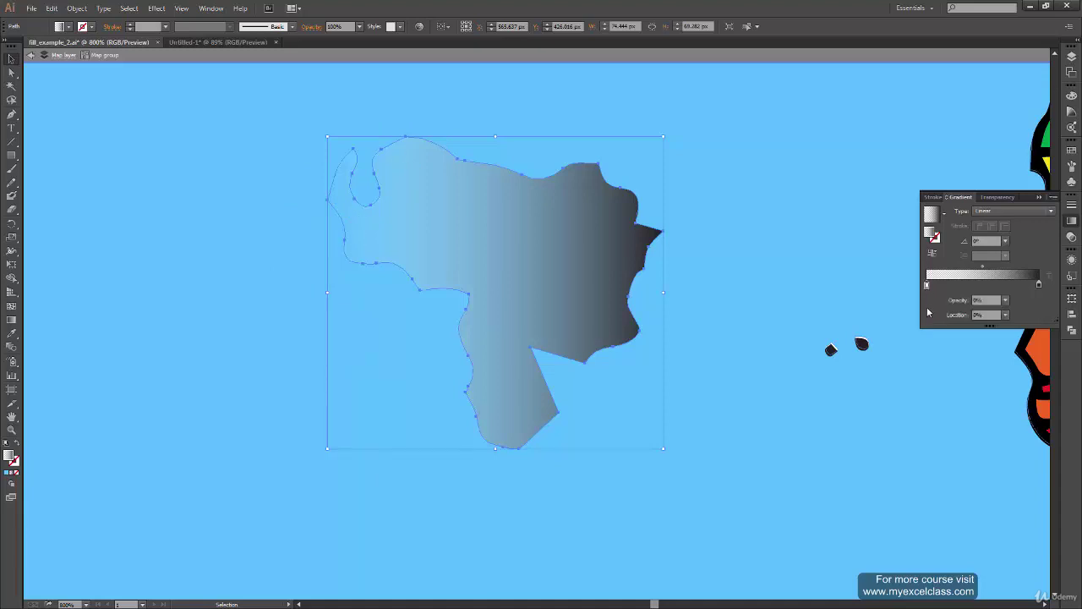
click(714, 414)
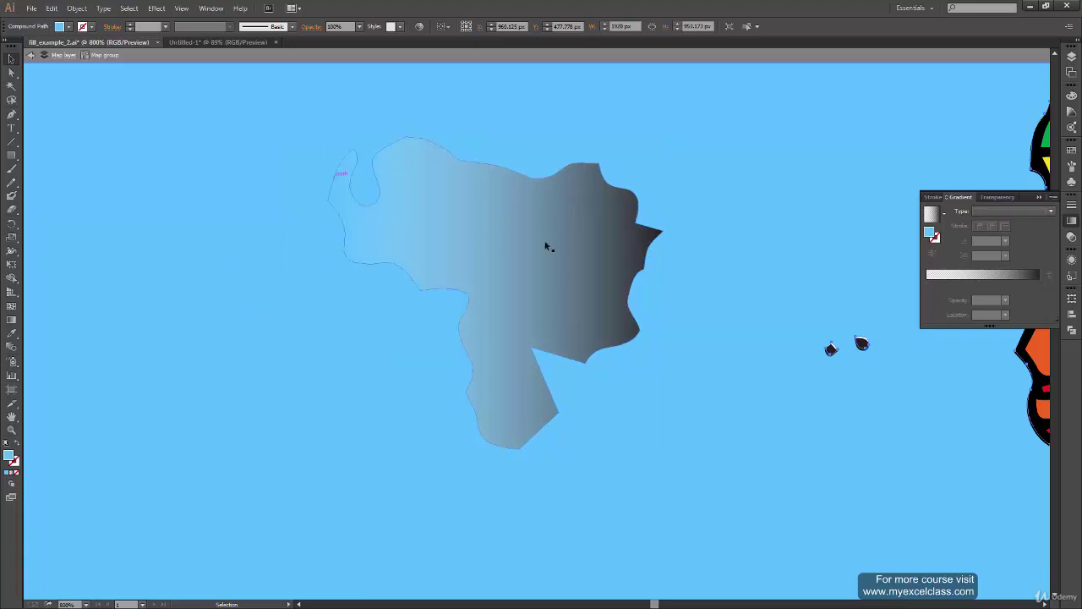
click(482, 295)
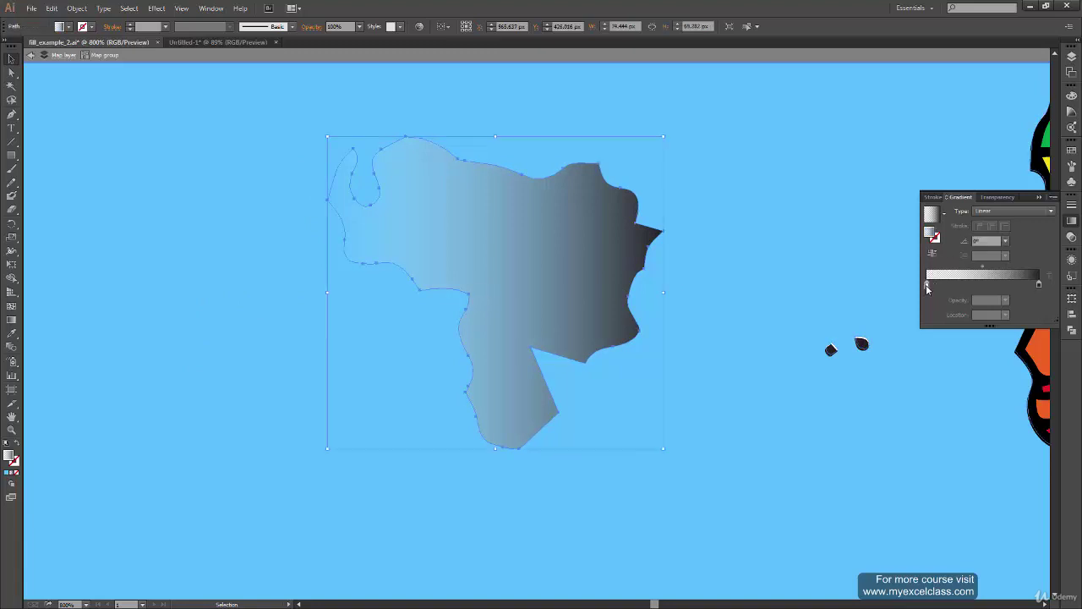
click(927, 284)
Set that stop to 100% K black in Grayscale mode and deselect the shape.
double_click(927, 286)
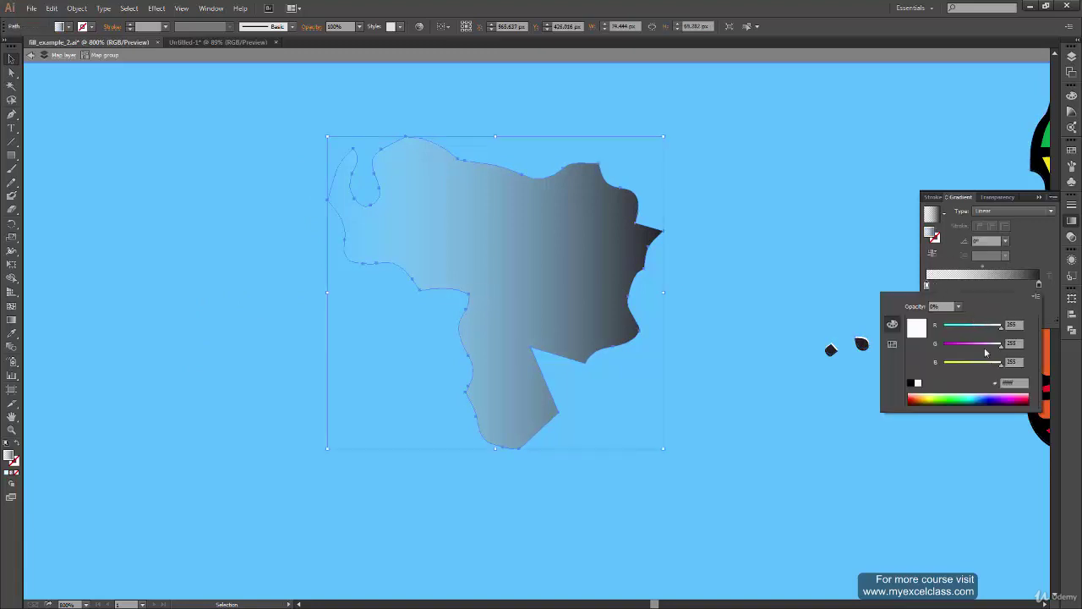
click(1037, 297)
click(975, 299)
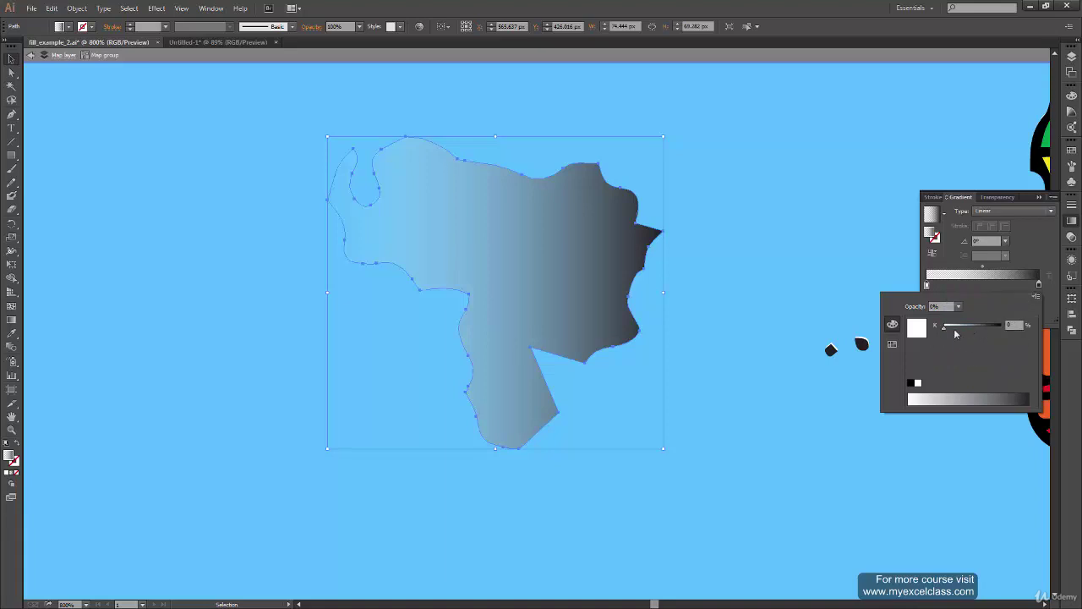
drag(945, 326, 1000, 326)
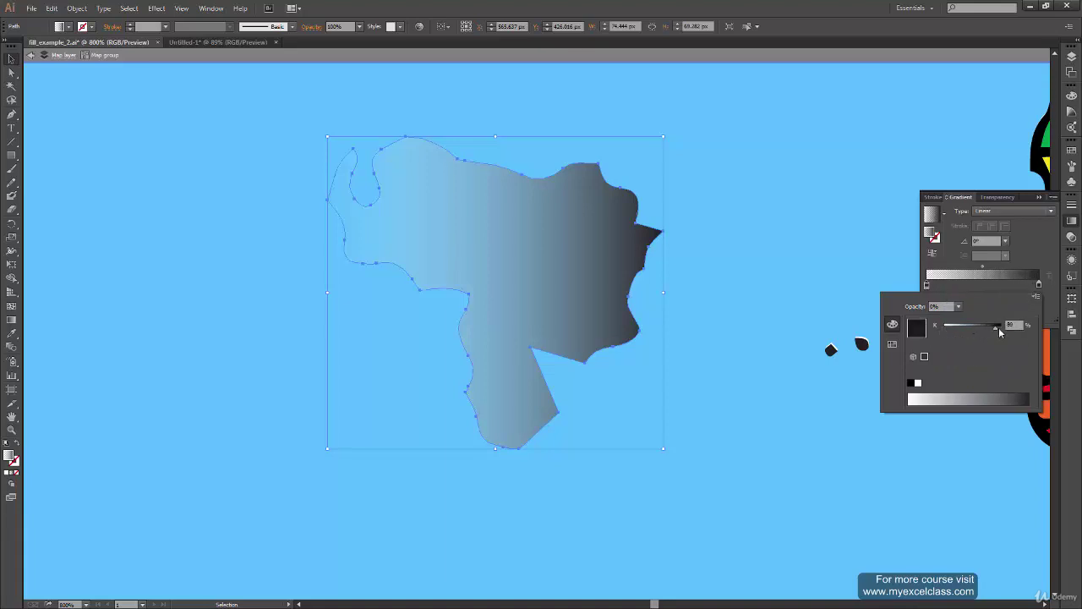
click(856, 452)
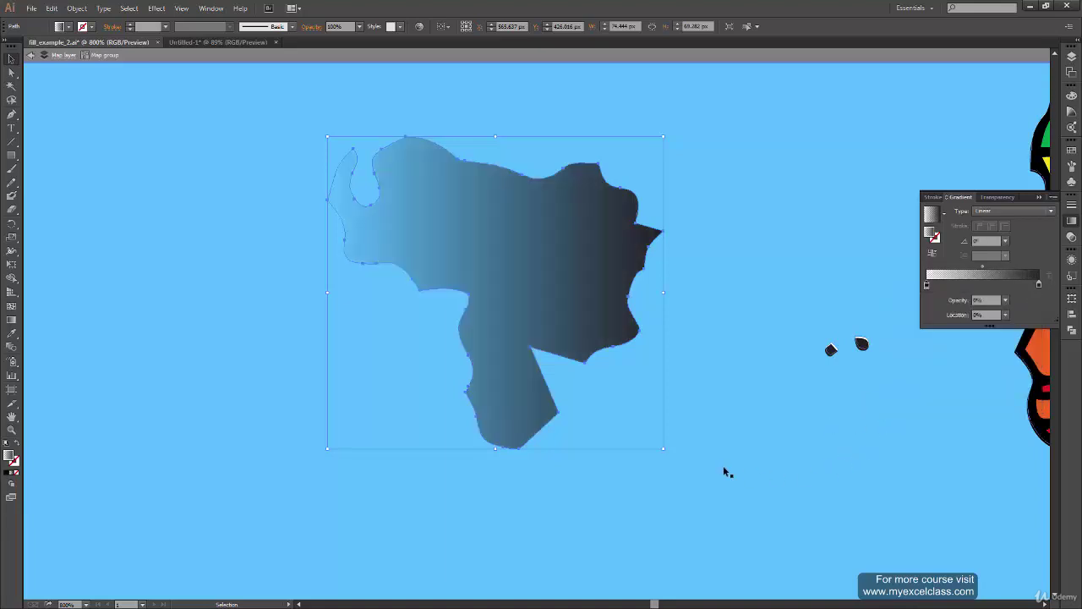
click(618, 518)
Drag the island gradient's midpoint toward the black end (past 39.66%), then fit the map in view.
key(ctrl+1)
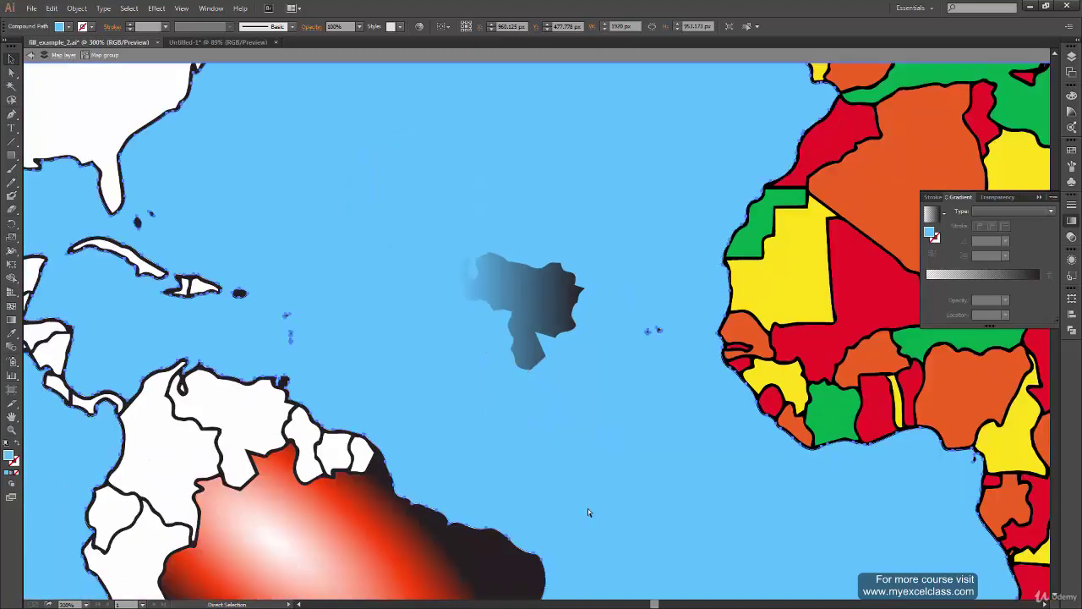
key(v)
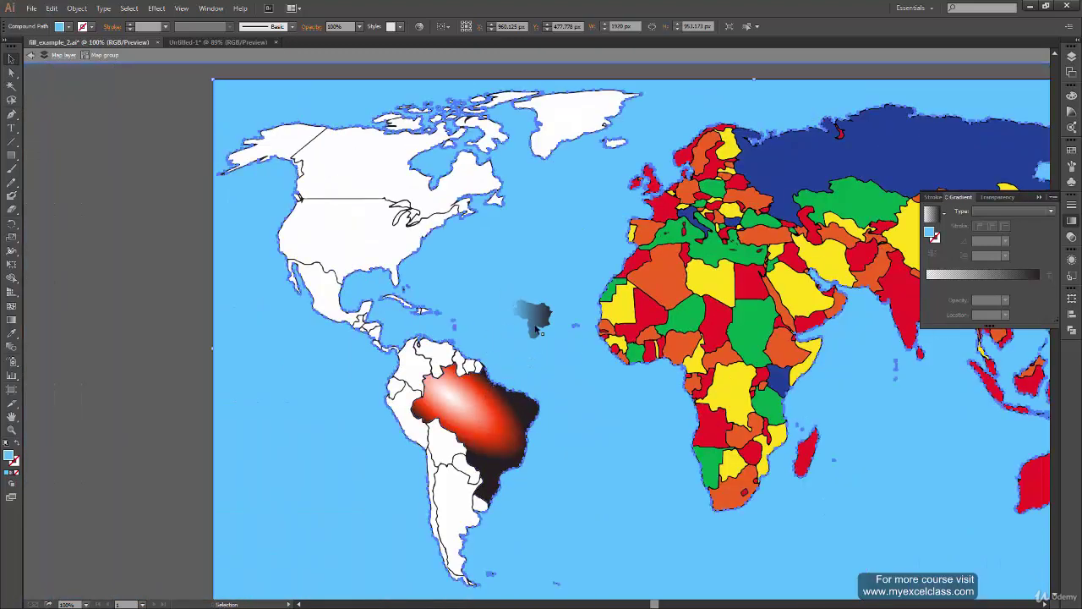
key(ctrl+plus)
key(ctrl+plus)
key(ctrl+plus)
key(ctrl+plus)
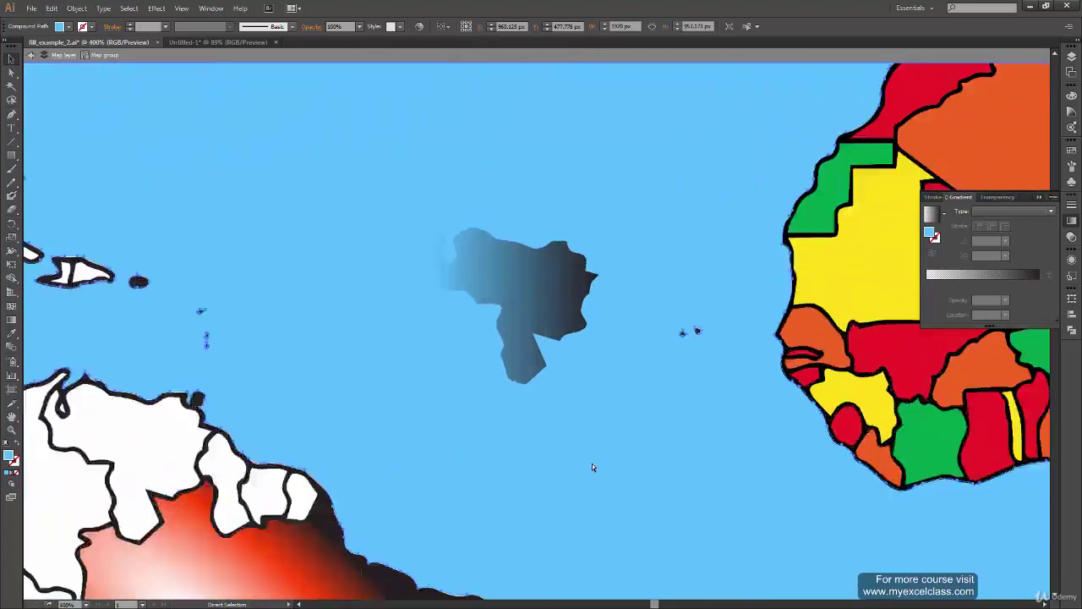
key(ctrl+plus)
key(ctrl+plus)
click(590, 329)
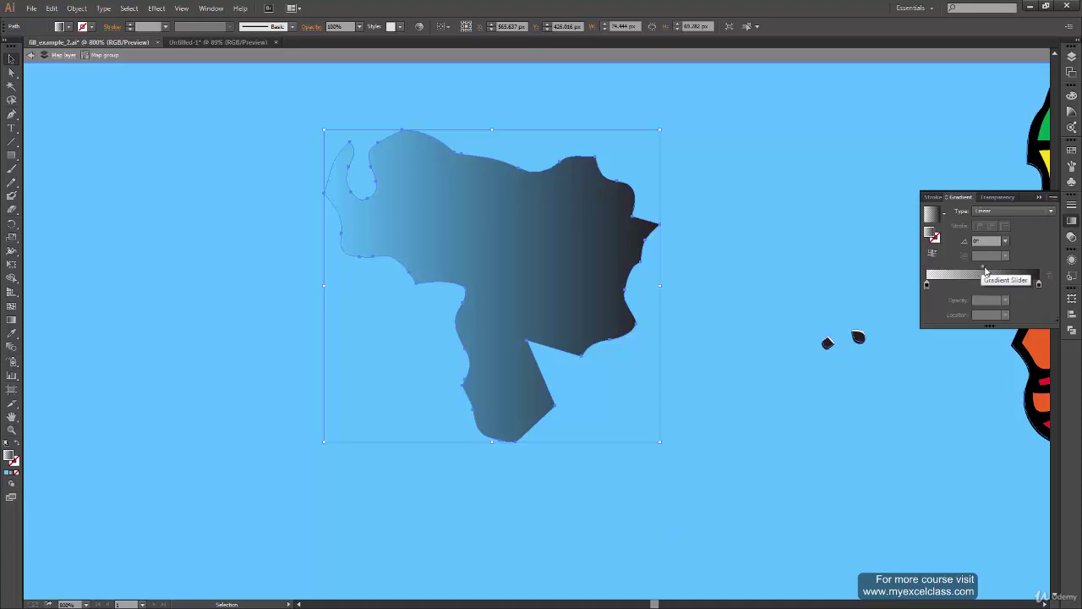
click(987, 271)
mouse_move(996, 273)
mouse_down()
mouse_move(973, 290)
mouse_move(1028, 292)
mouse_up()
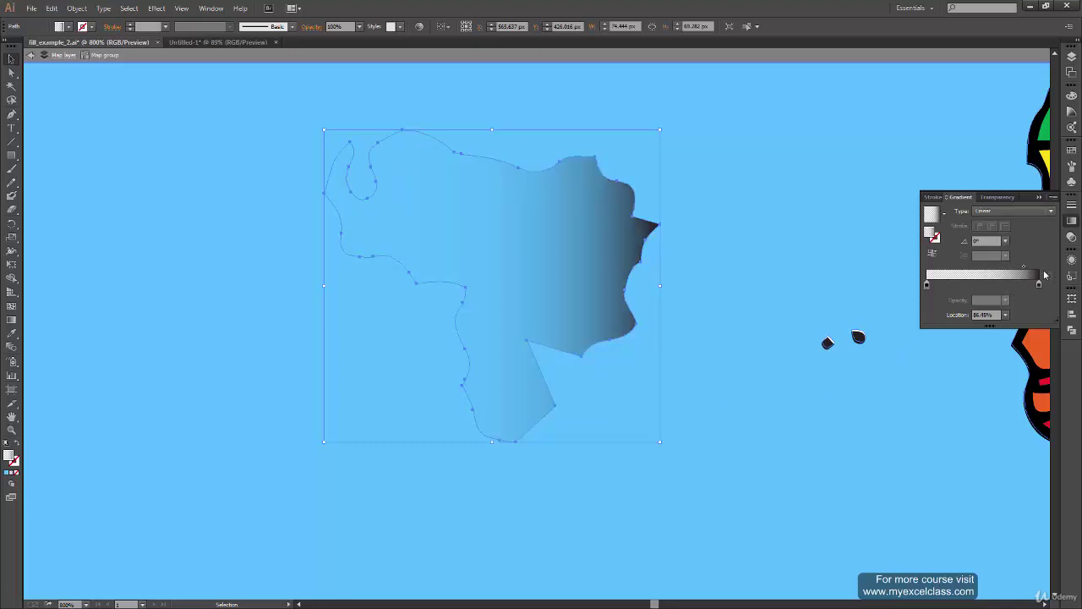
drag(1017, 273, 963, 275)
click(693, 410)
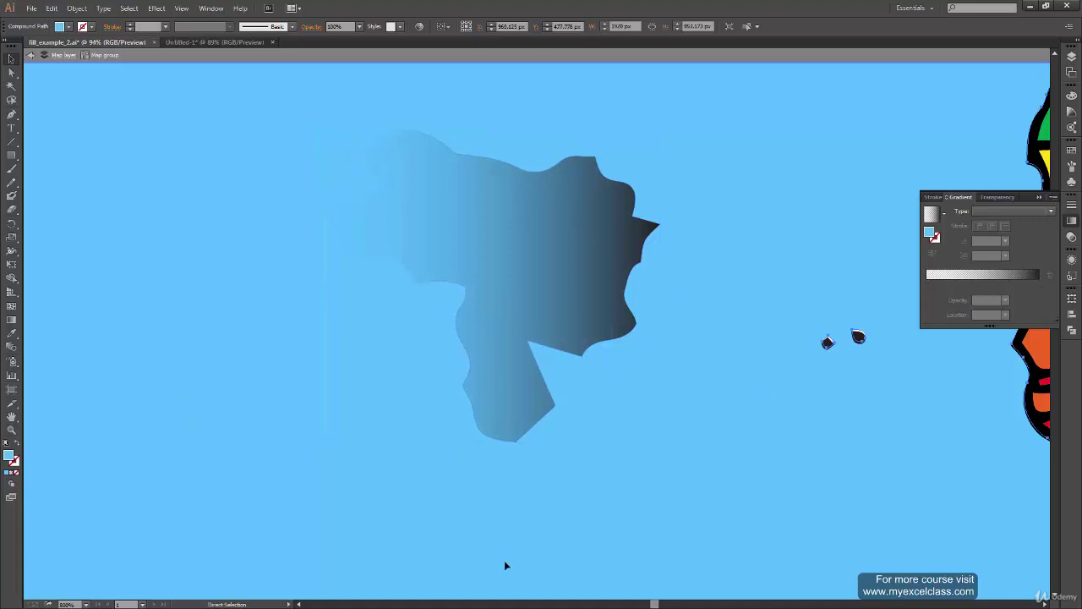
key(ctrl+0)
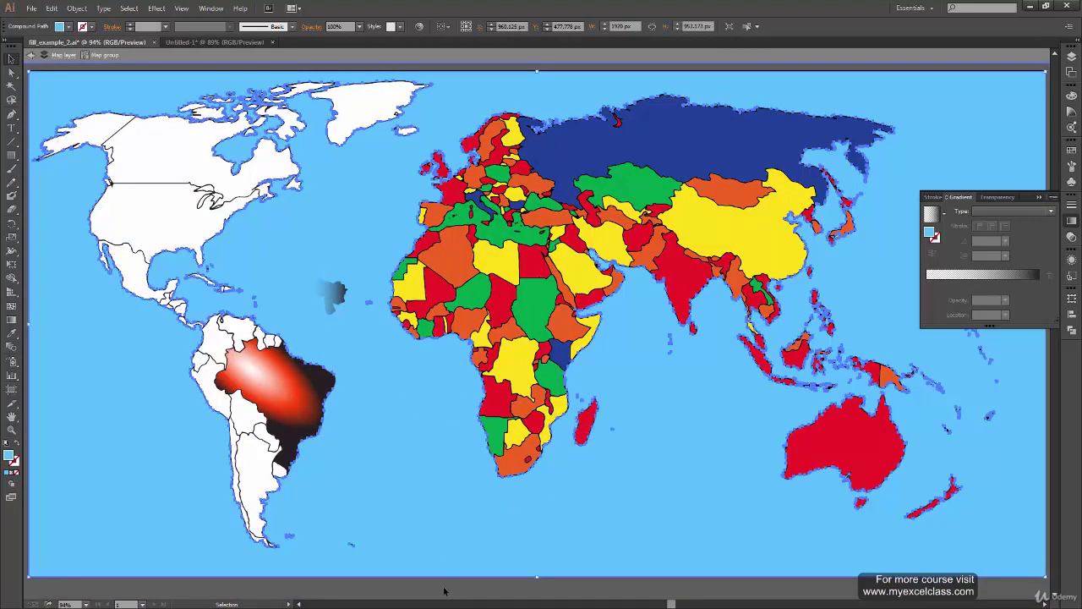
Set the island gradient's left stop to 50% opacity.
click(448, 589)
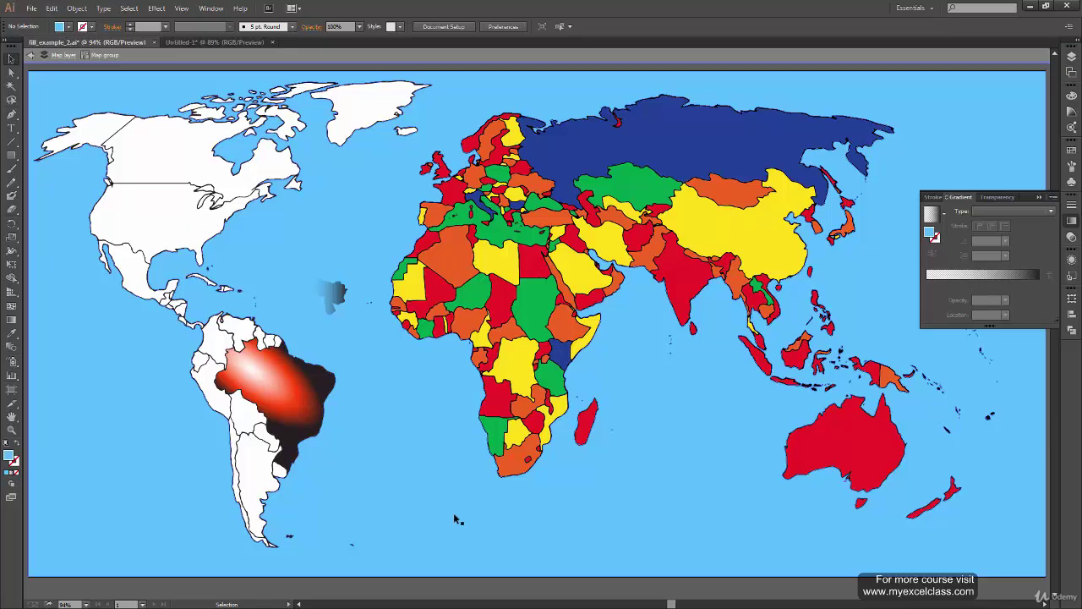
click(329, 293)
click(927, 286)
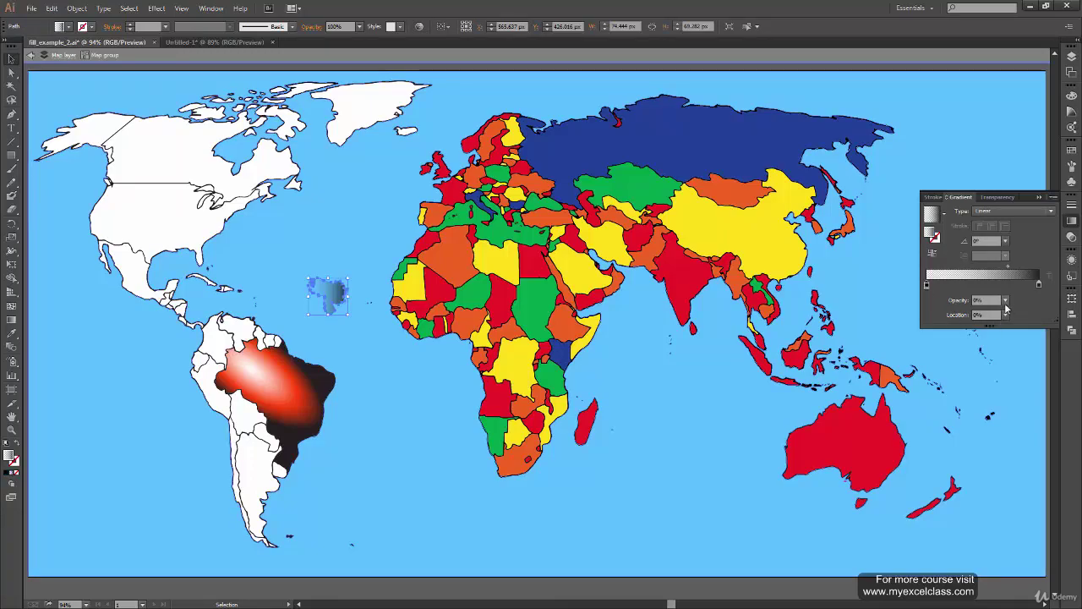
click(1005, 314)
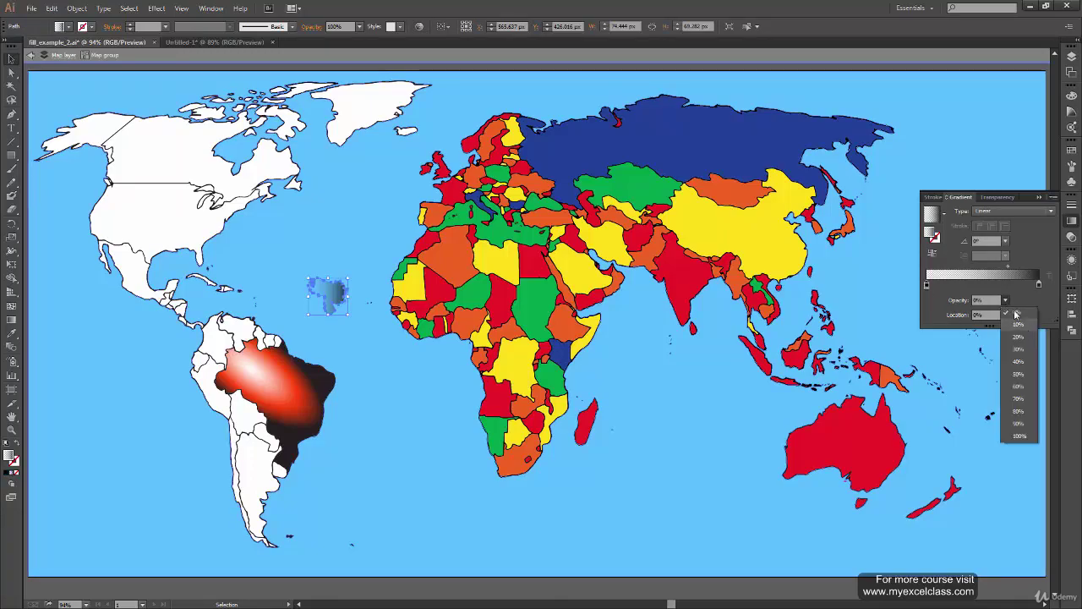
click(1024, 374)
click(272, 369)
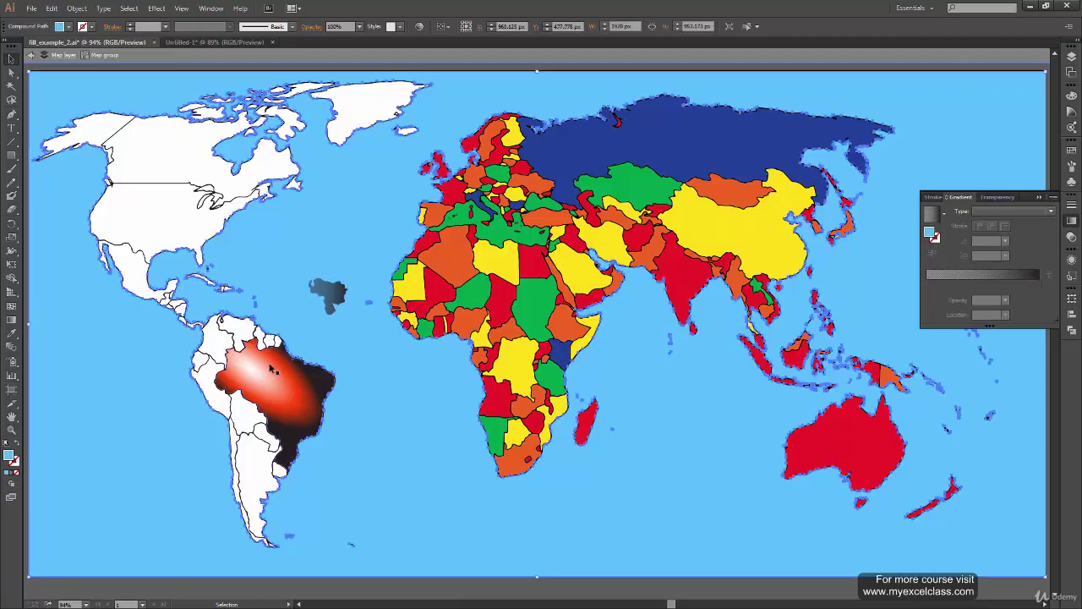
Switch to Direct Selection and scroll the view back to the island shape.
key(a)
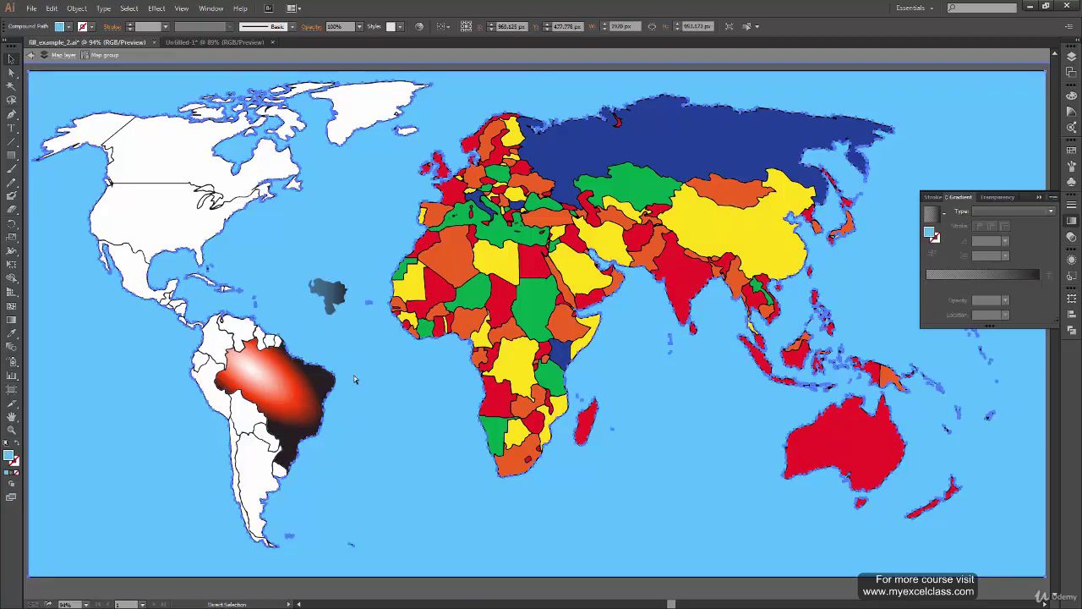
scroll(355, 378, down, 2)
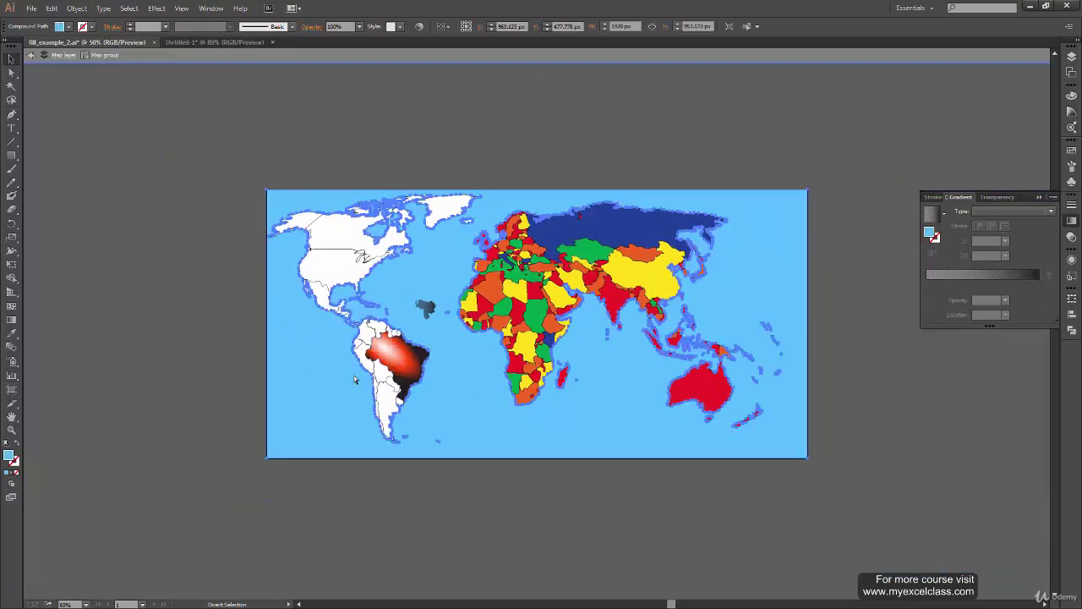
scroll(355, 378, down, 1)
scroll(372, 375, up, 2)
scroll(394, 370, up, 2)
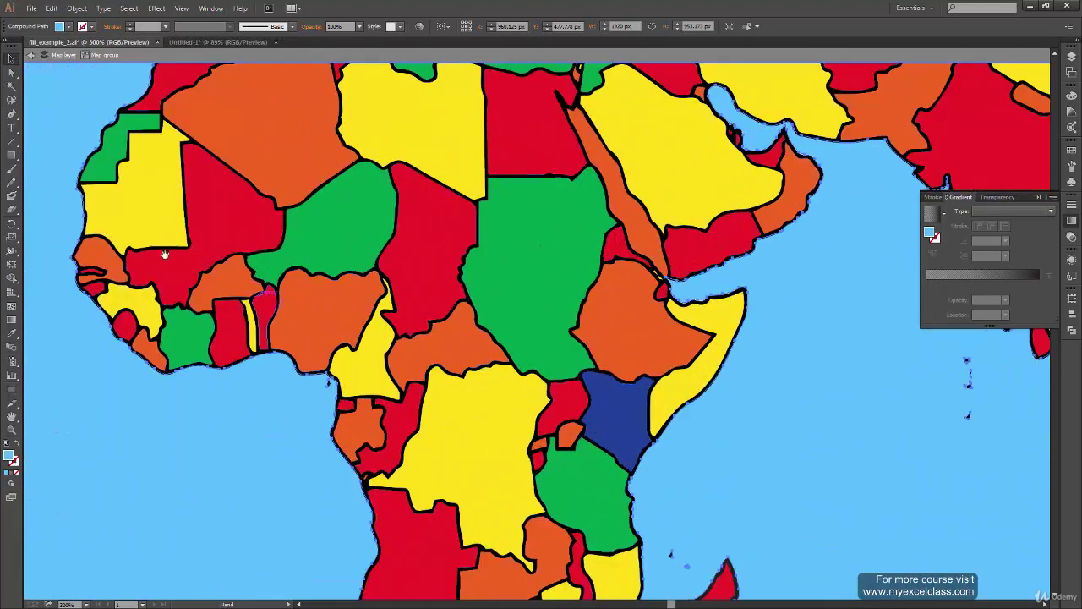
scroll(380, 355, left, 5)
scroll(364, 321, up, 1)
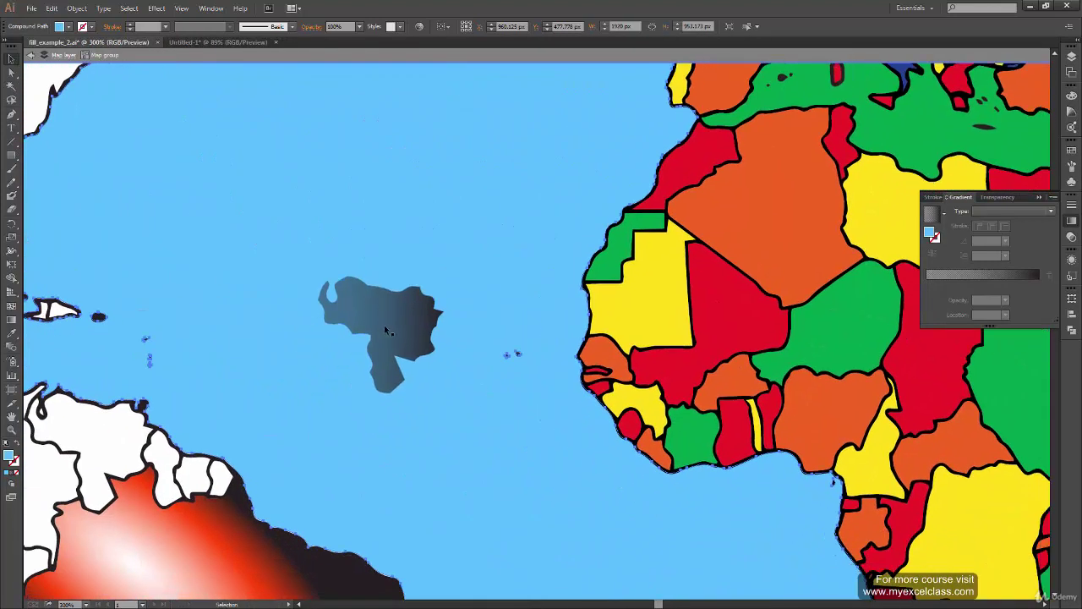
scroll(385, 333, up, 1)
scroll(385, 333, up, 1)
Make the island's gradient radial and reversed, redrawn from the shape's centre.
drag(416, 409, 463, 417)
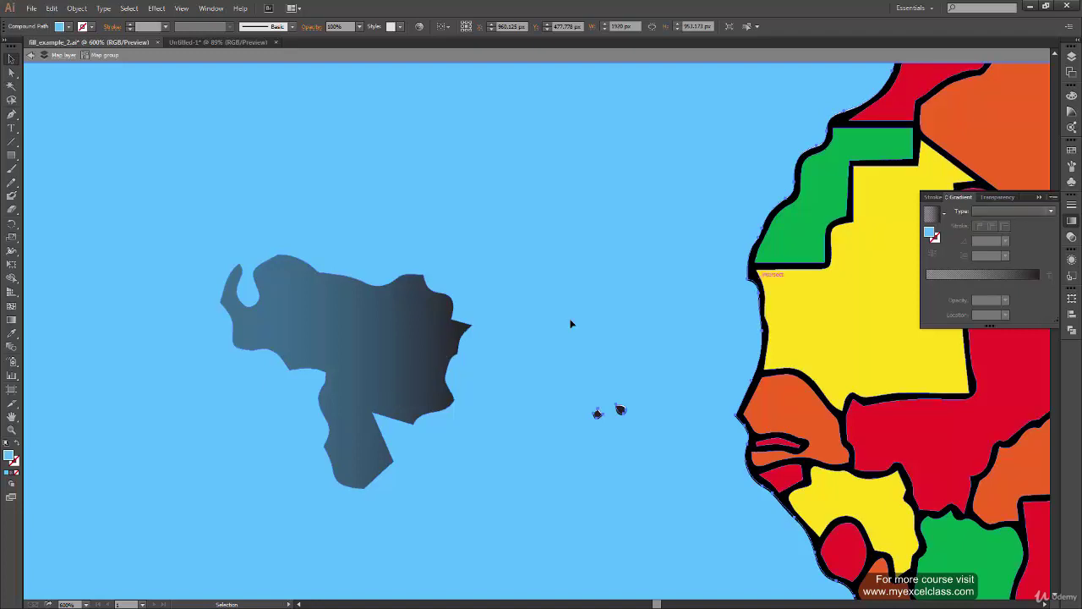
click(379, 385)
click(1013, 210)
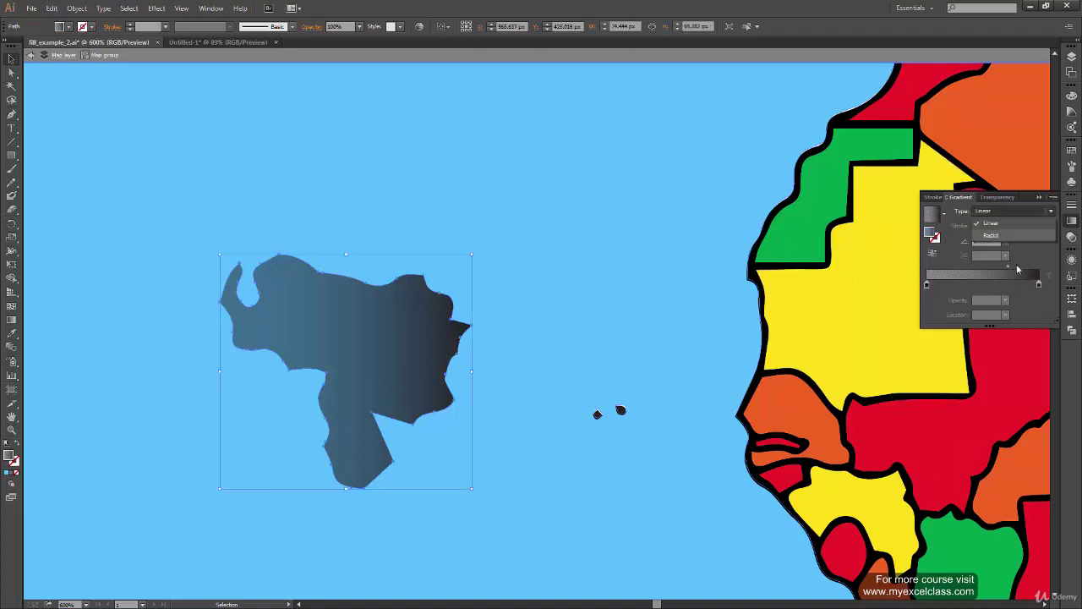
click(1004, 237)
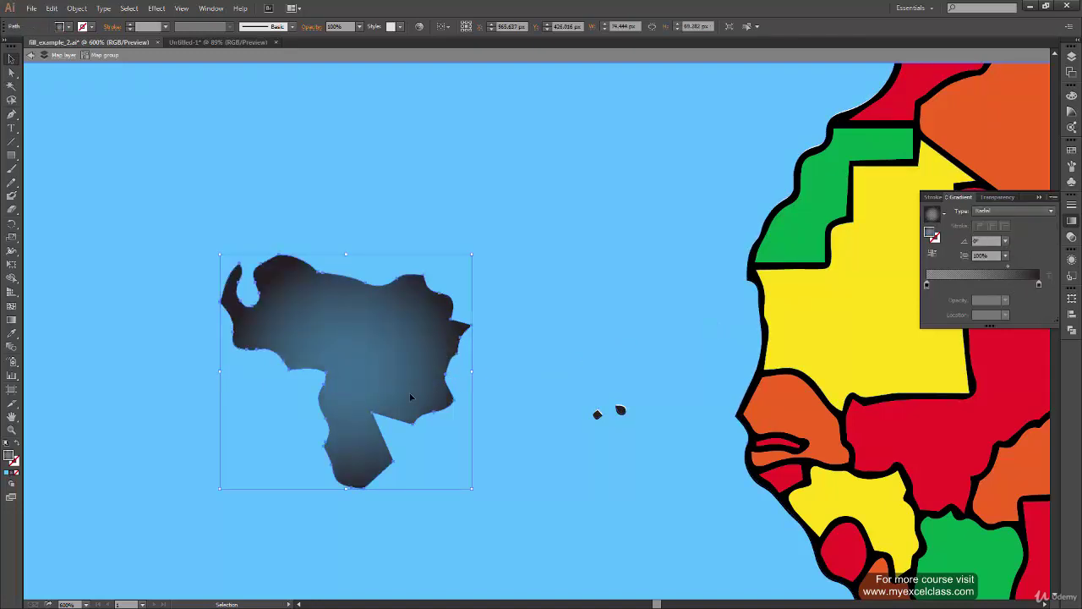
click(932, 253)
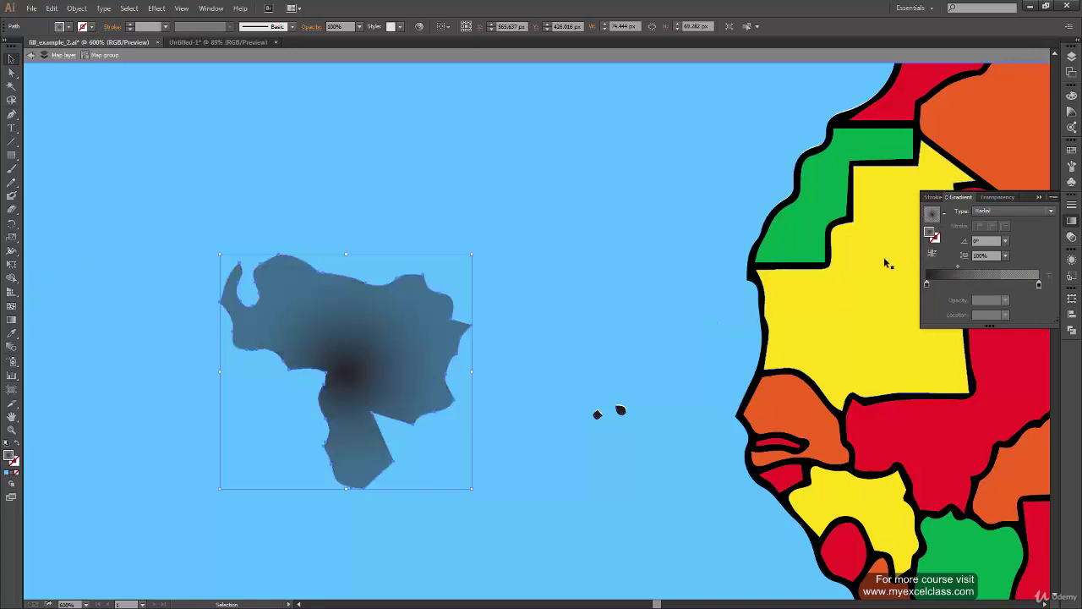
key(g)
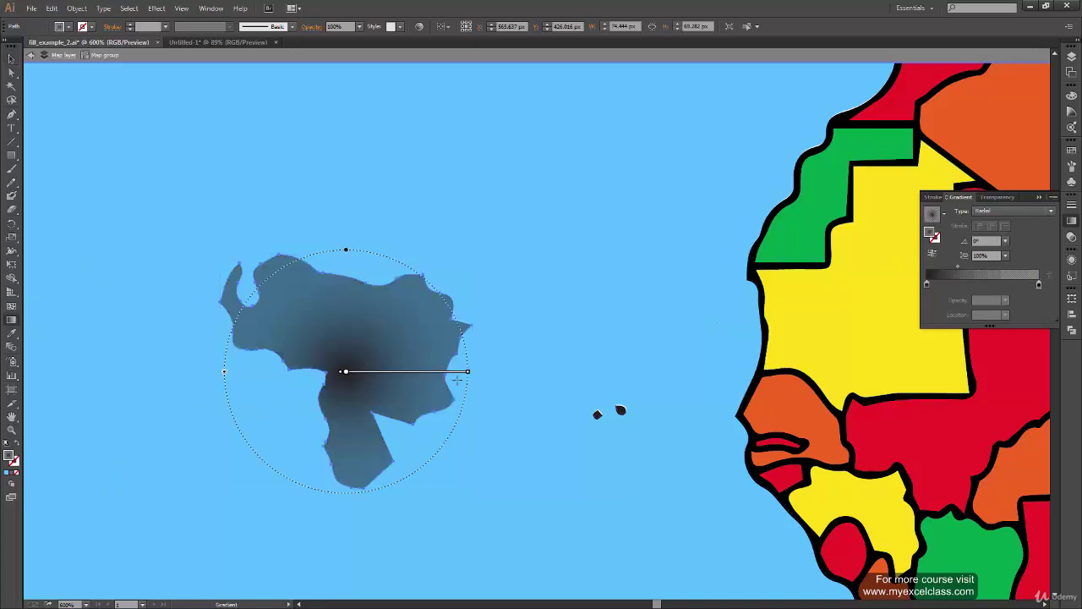
mouse_move(367, 353)
mouse_down()
mouse_move(490, 354)
mouse_move(403, 364)
mouse_move(450, 355)
mouse_up()
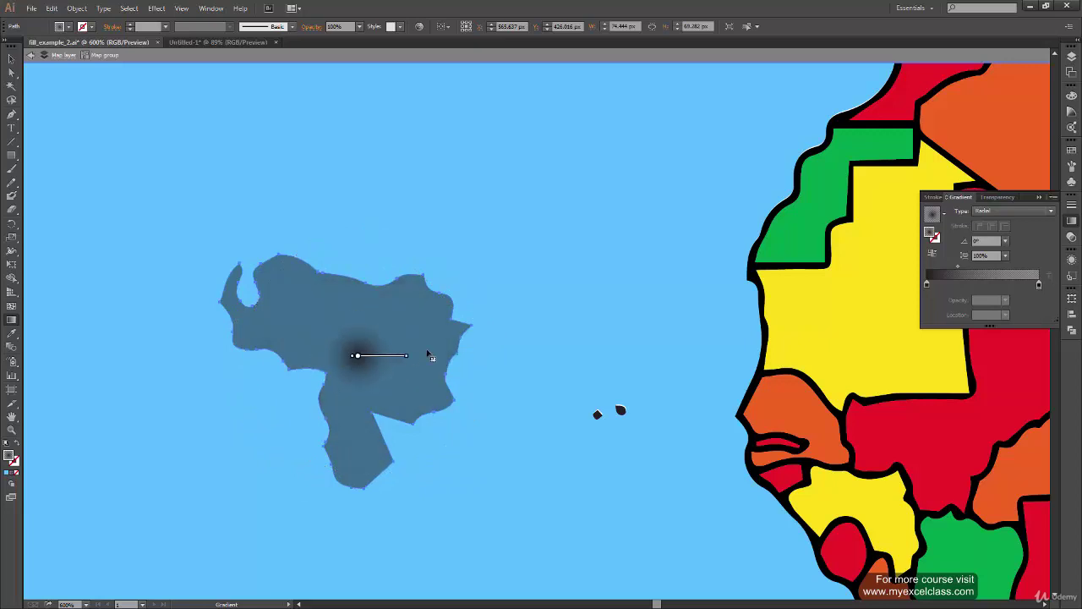
Make the outer gradient stop 0% opaque and extend the gradient past the shape's edges.
click(927, 286)
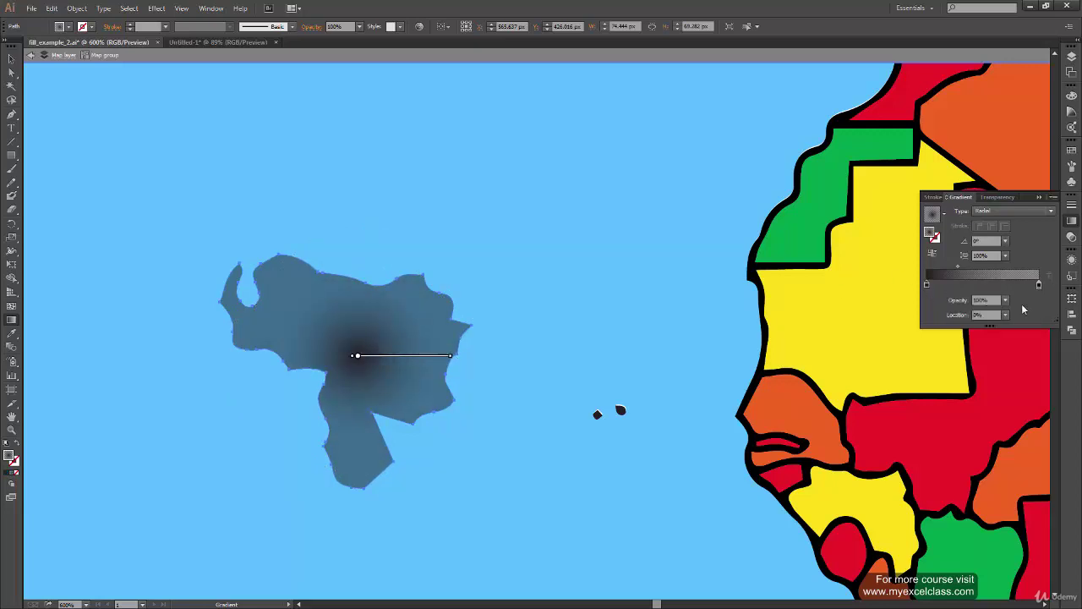
click(1040, 286)
click(1005, 301)
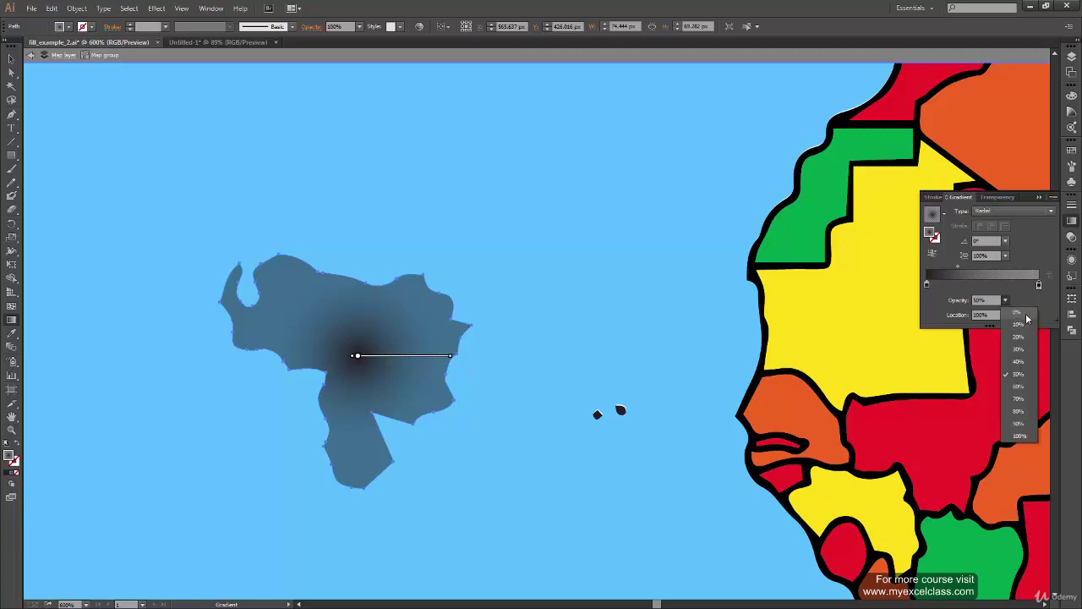
click(1022, 312)
drag(450, 355, 479, 346)
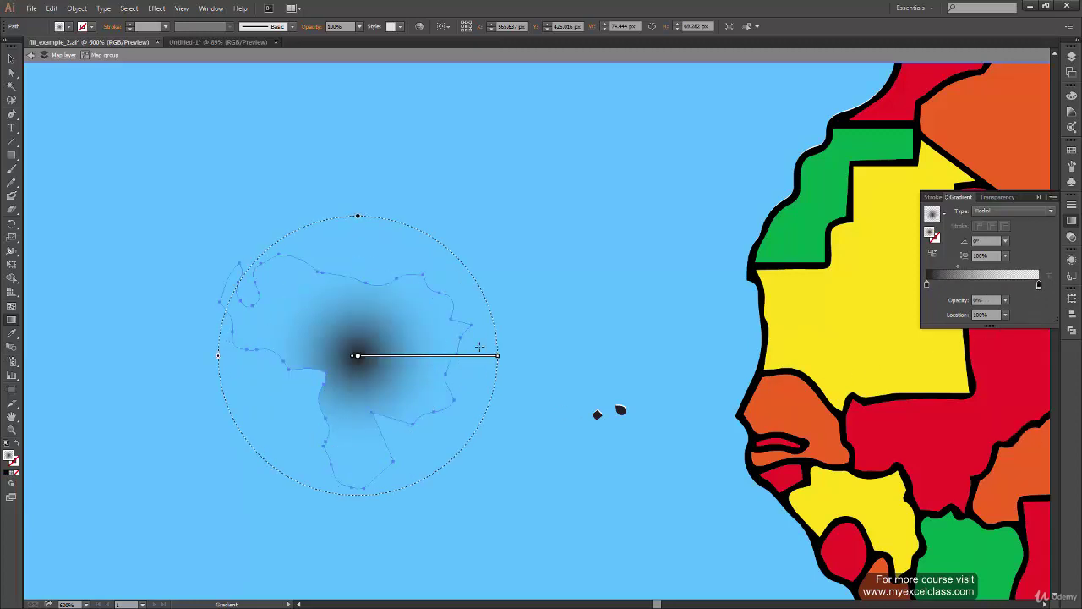
Drag the gradient midpoint to 73.65% to darken the blot, then fit the artboard.
click(11, 58)
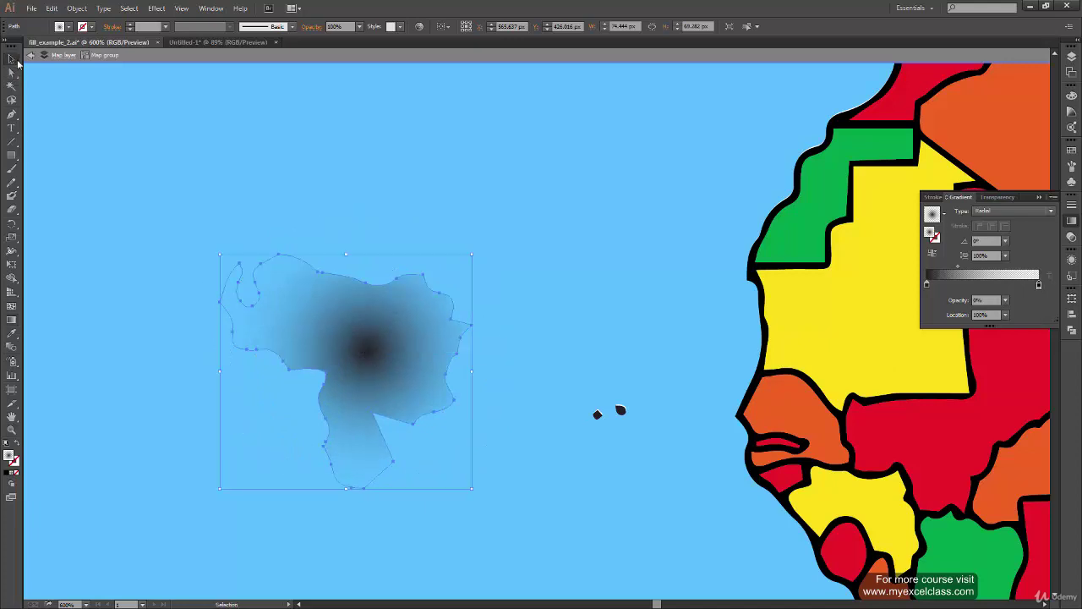
click(630, 414)
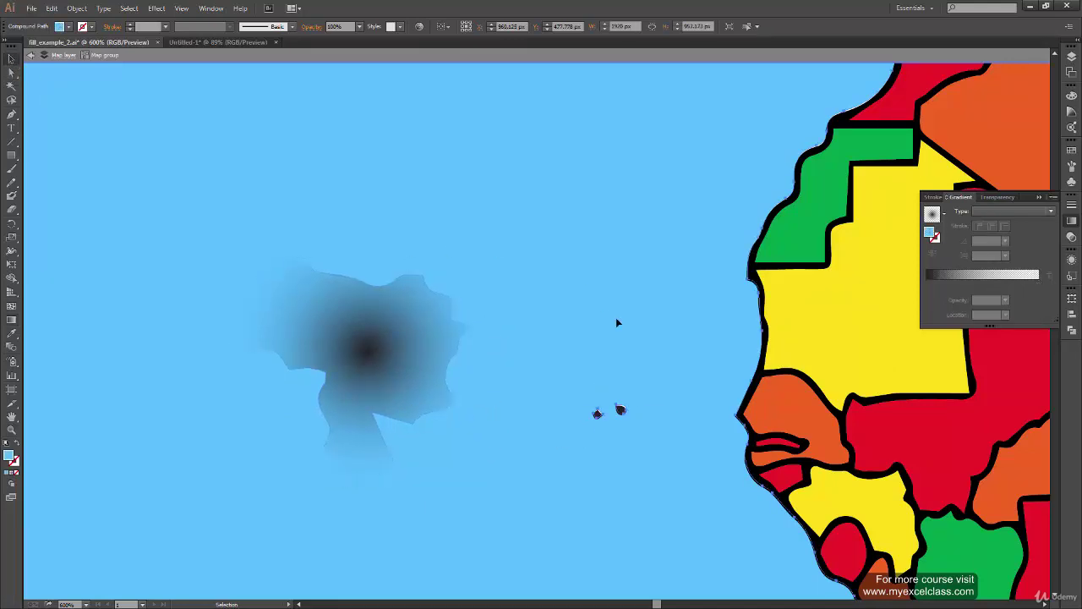
click(370, 358)
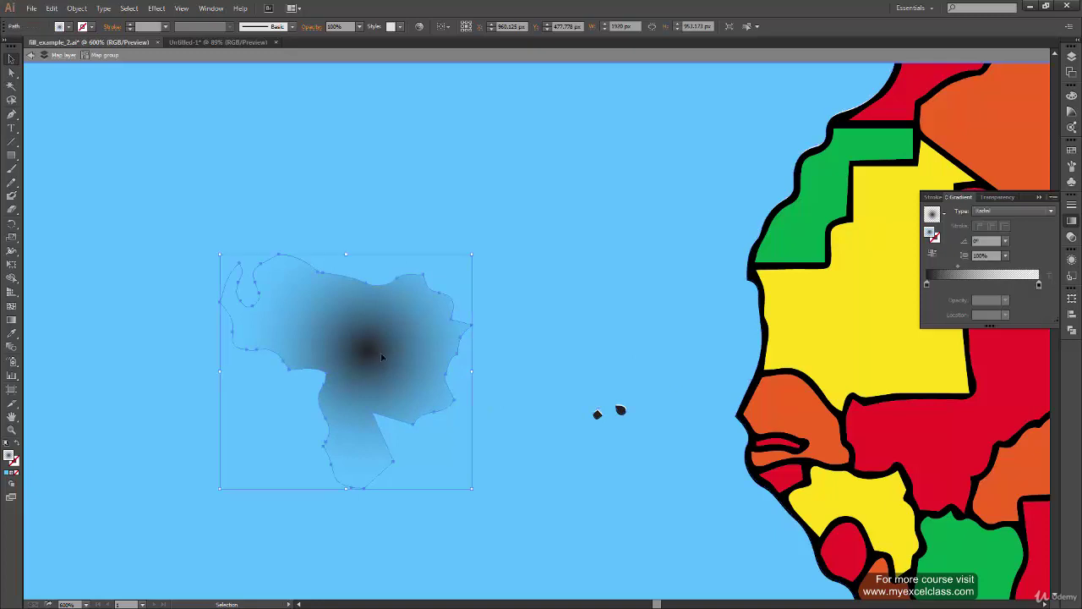
mouse_move(956, 270)
mouse_down()
mouse_move(1023, 273)
mouse_move(989, 273)
mouse_move(1029, 284)
mouse_up()
click(524, 326)
key(ctrl+0)
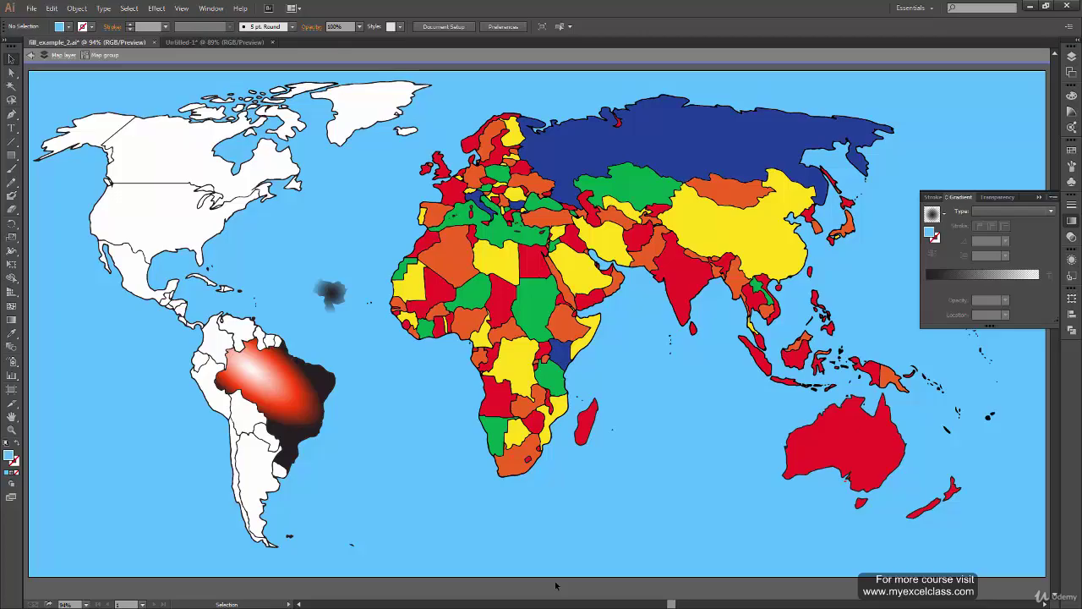
Open stroke_example.ai from the recent files, fit it to the window and select the thin arc.
click(31, 7)
mouse_move(68, 59)
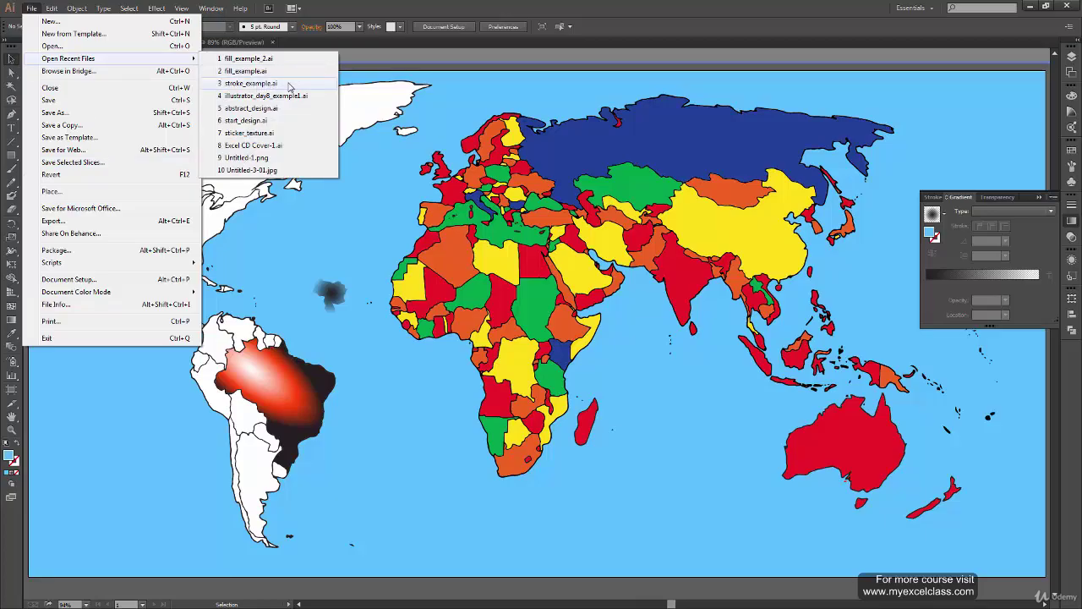
click(518, 497)
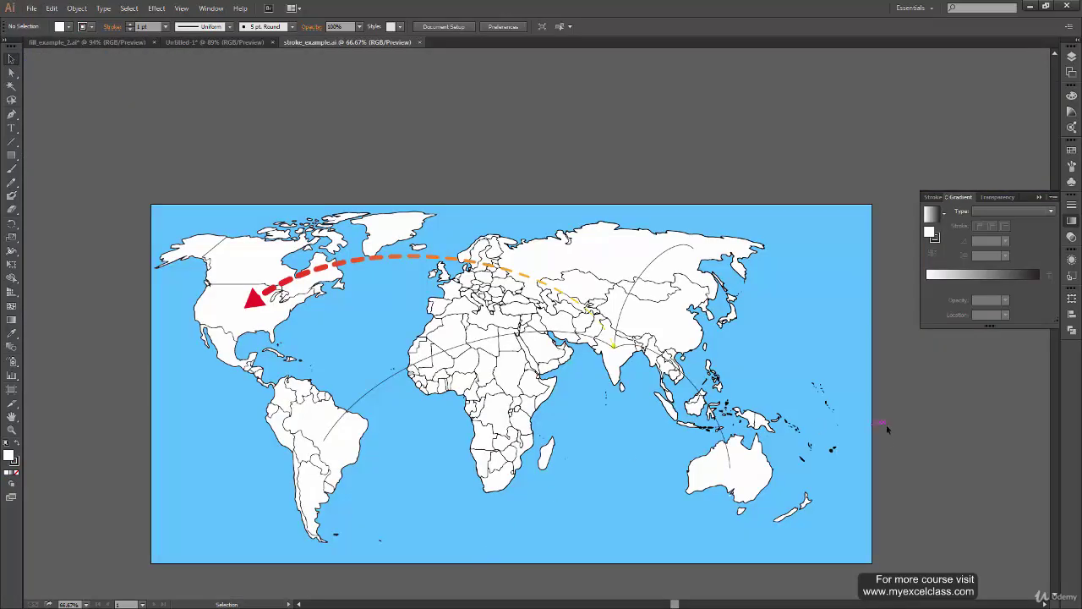
key(ctrl+0)
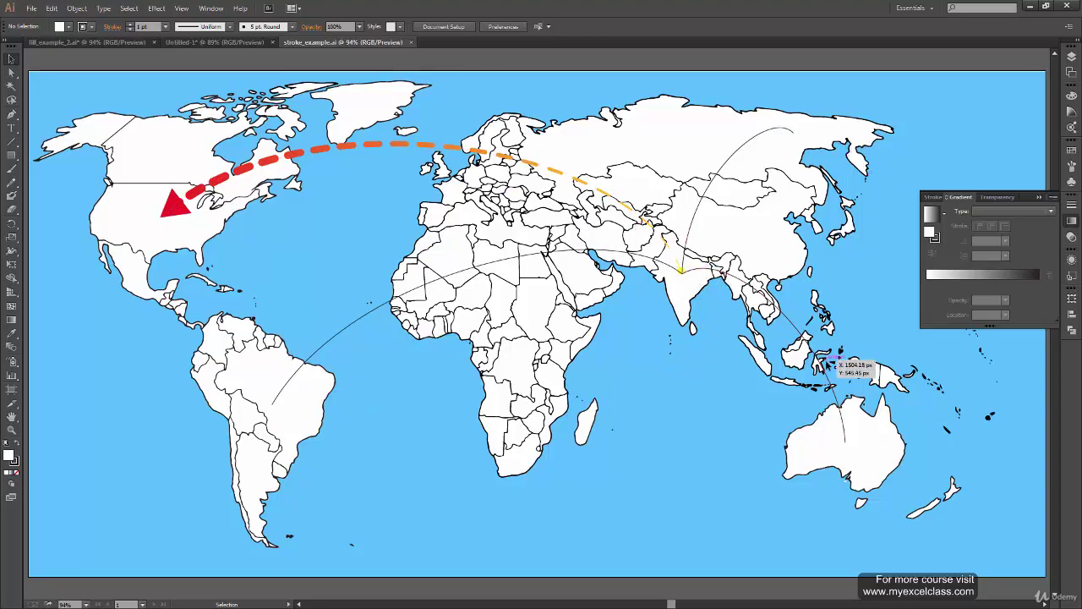
click(320, 352)
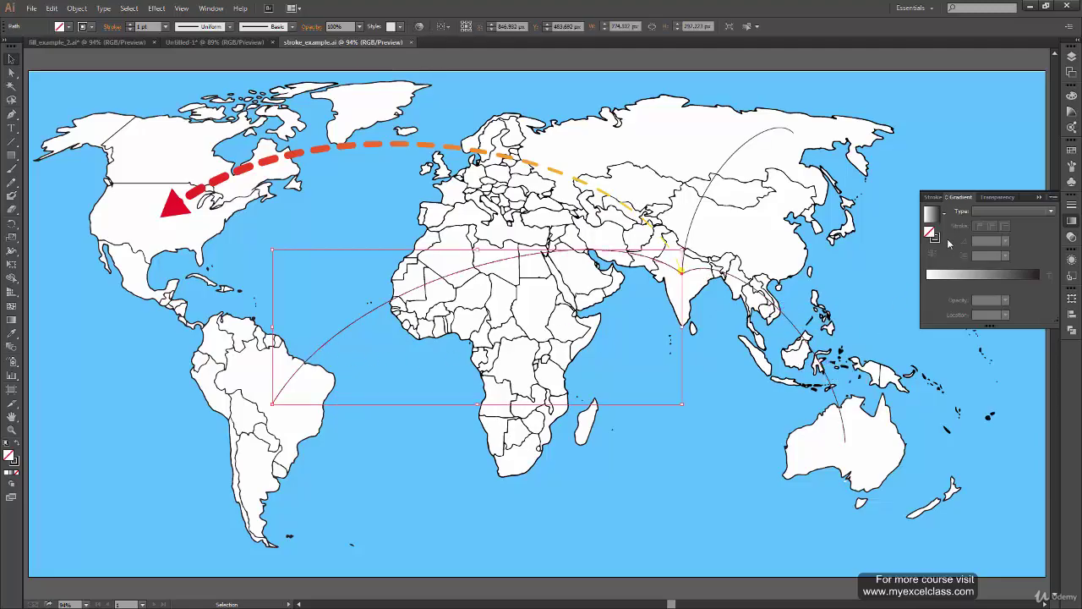
key(F7)
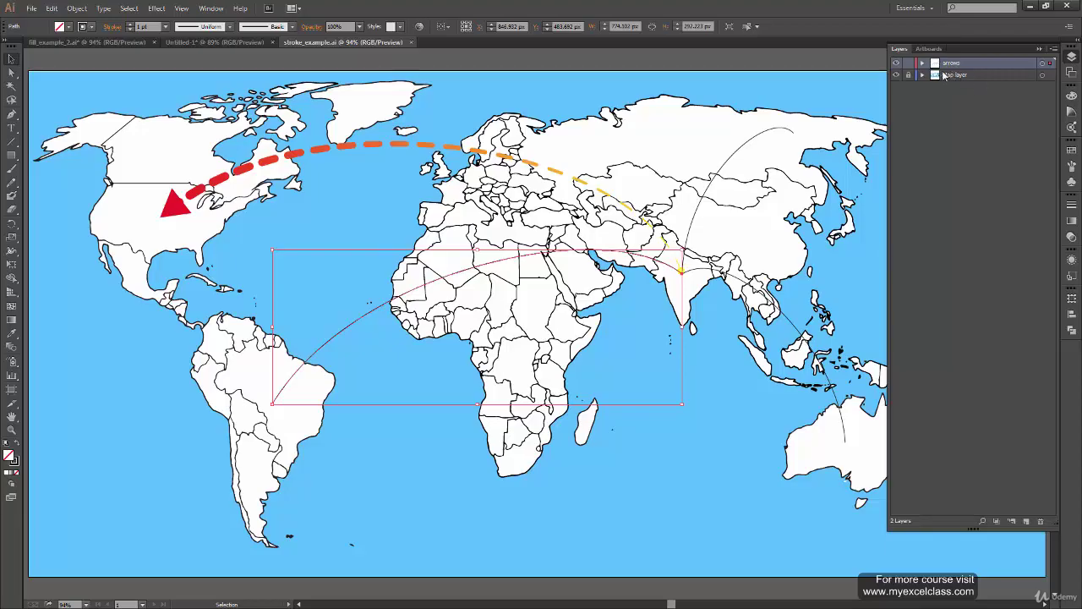
Hide the Map layer after toggling it a few times, then deselect the curve.
click(896, 76)
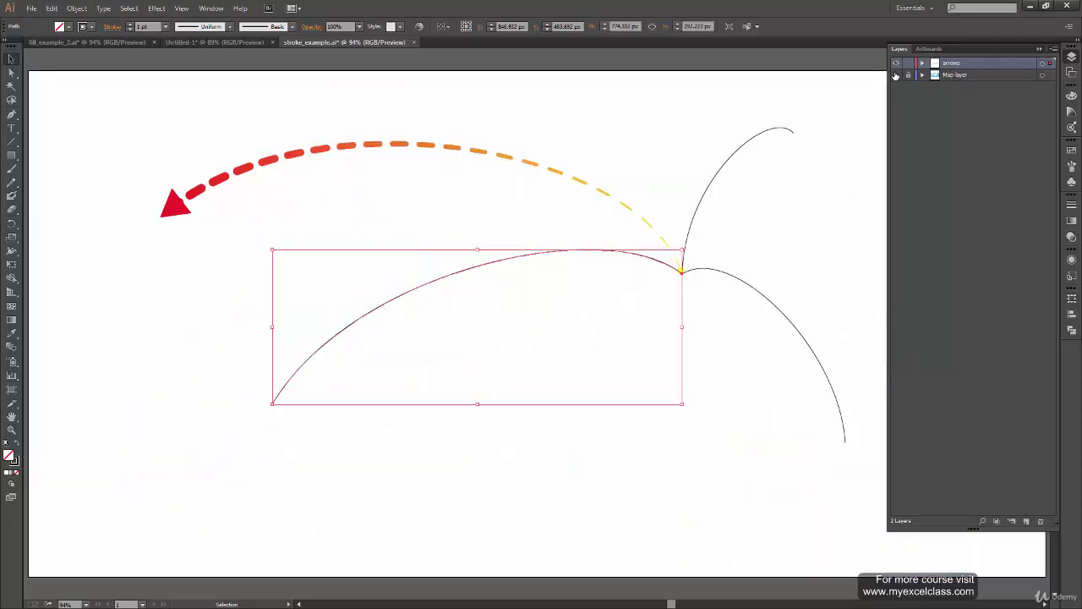
click(897, 77)
click(896, 76)
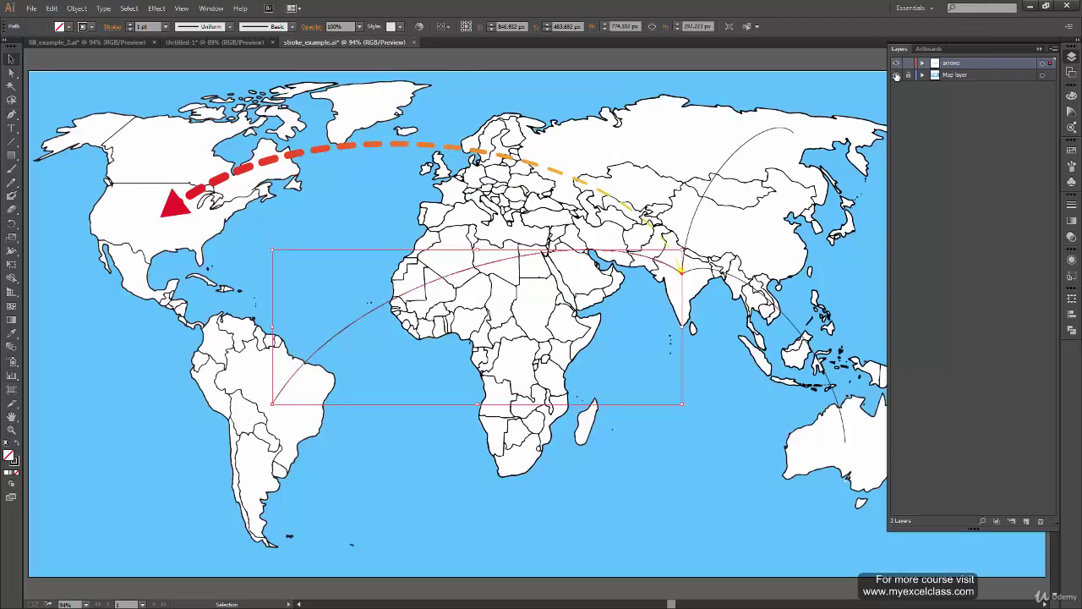
click(897, 76)
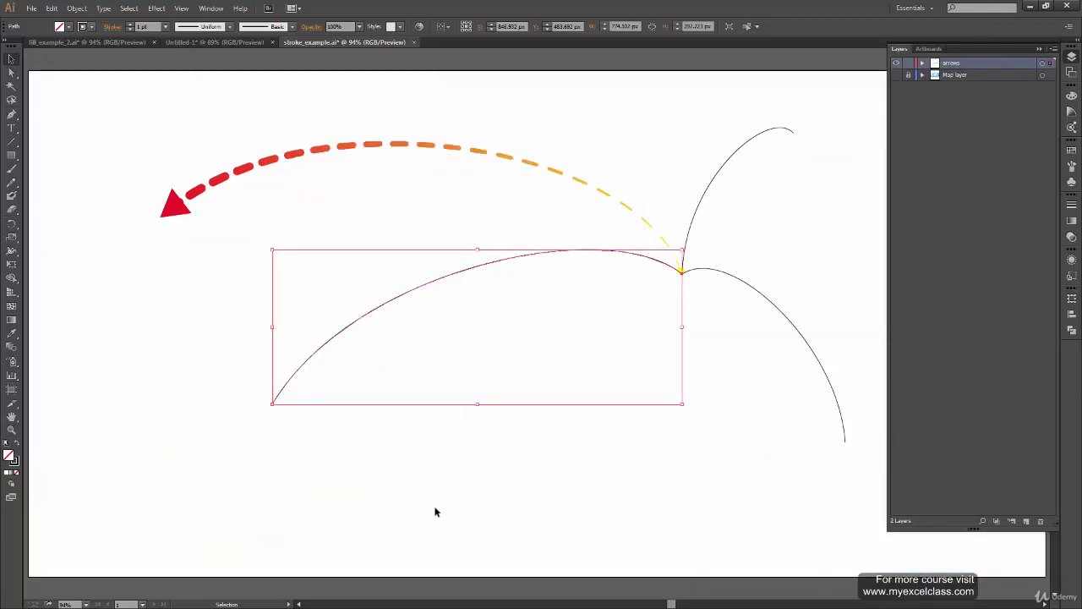
click(367, 380)
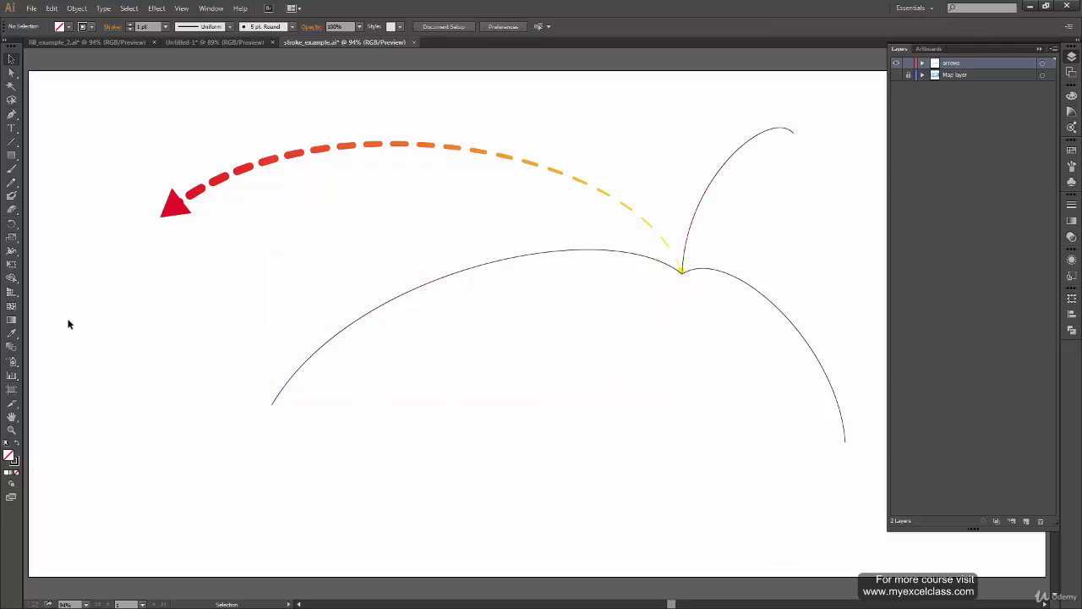
click(17, 139)
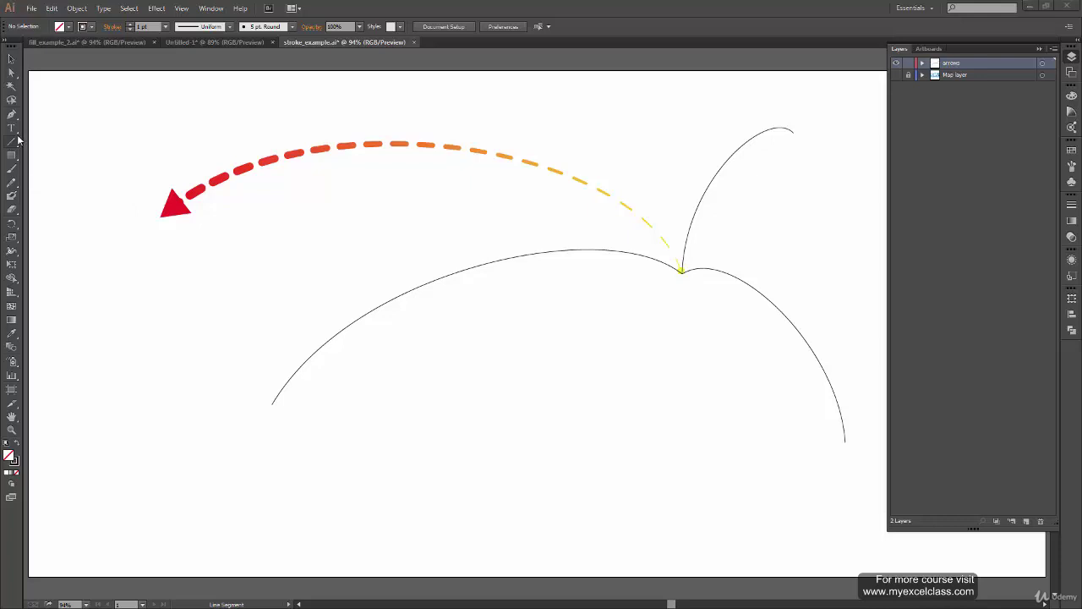
click(11, 73)
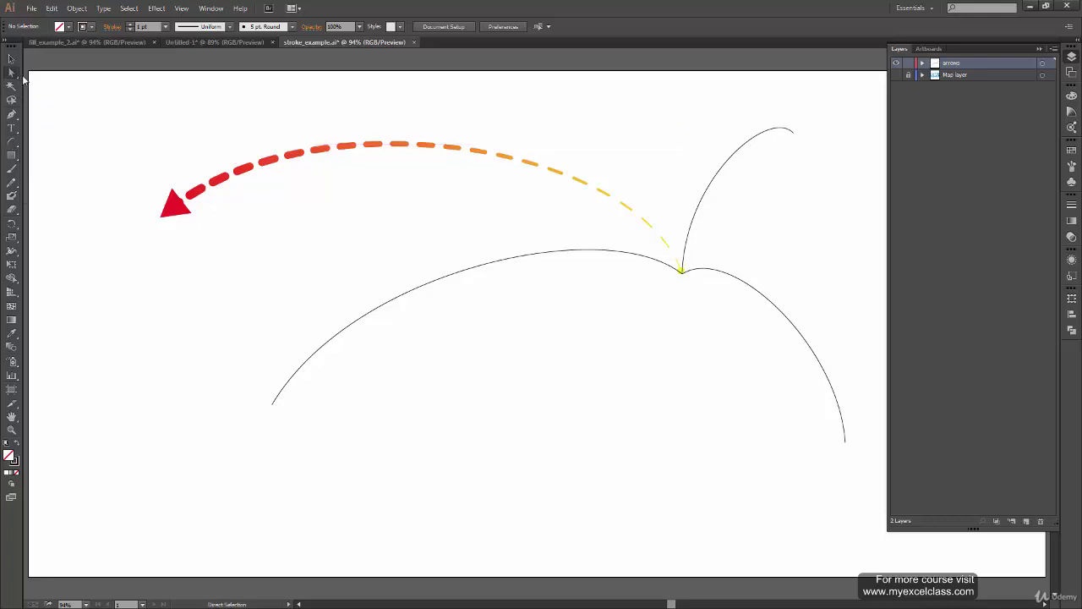
click(273, 403)
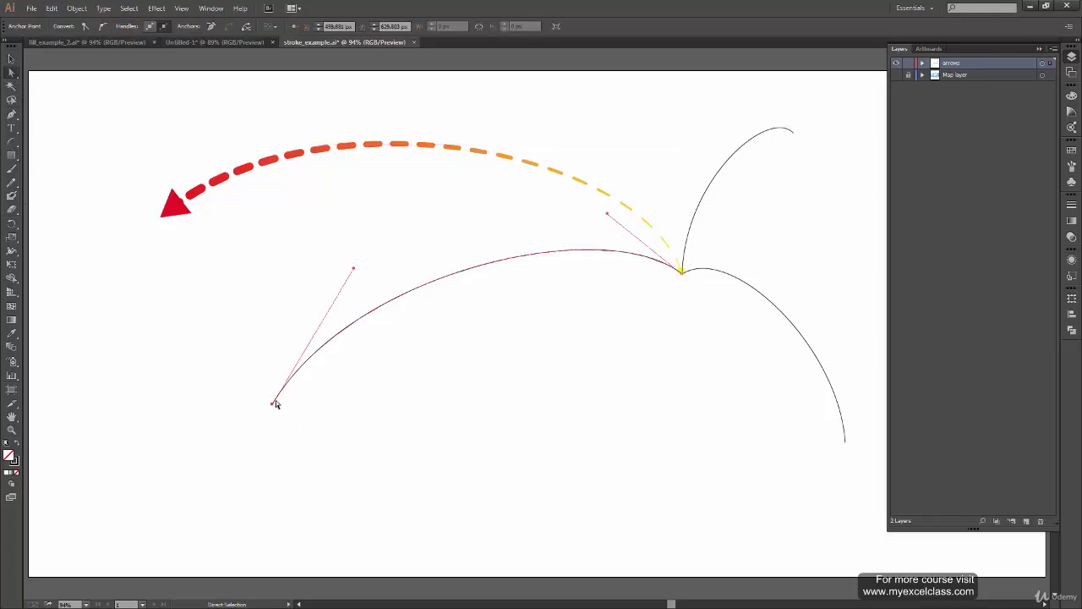
click(845, 439)
click(793, 131)
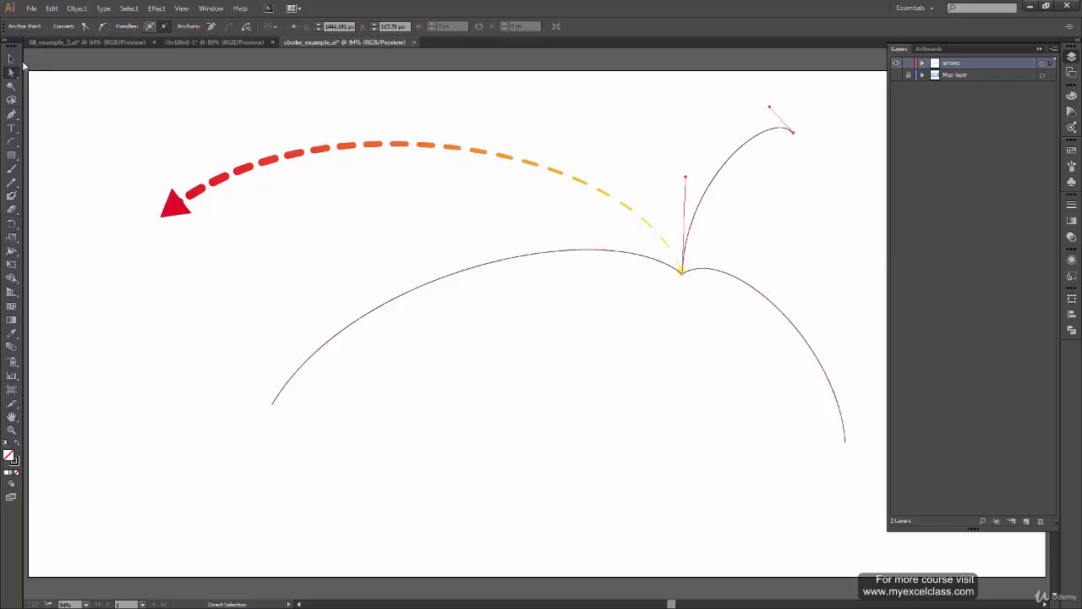
click(11, 58)
click(427, 435)
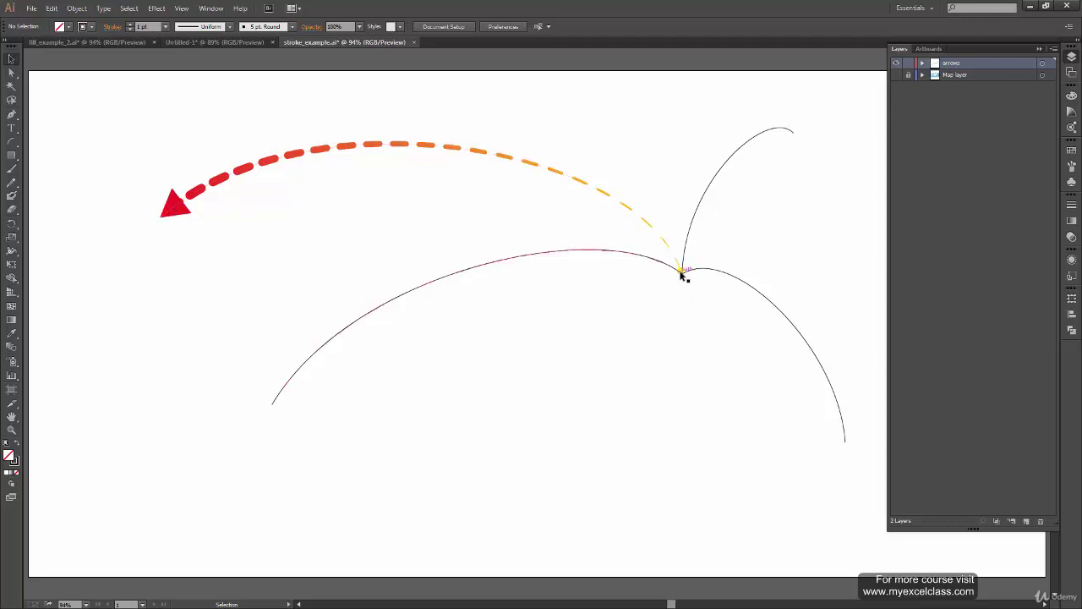
key(ctrl+equal)
key(ctrl+equal)
key(ctrl+equal)
key(ctrl+equal)
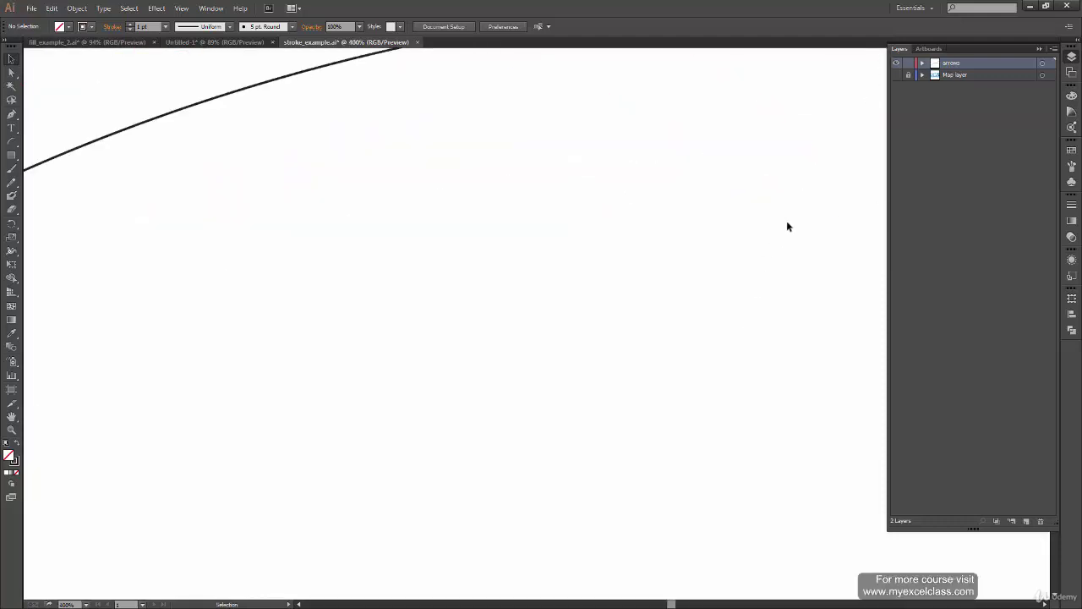
drag(814, 172, 524, 368)
drag(635, 420, 500, 381)
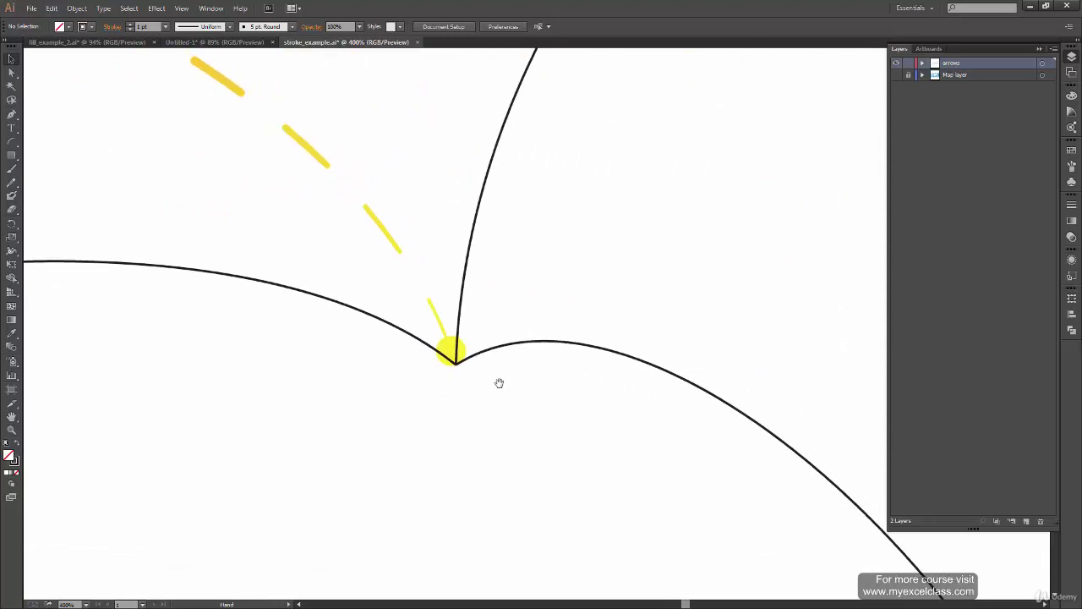
drag(337, 274, 582, 449)
key(ctrl+minus)
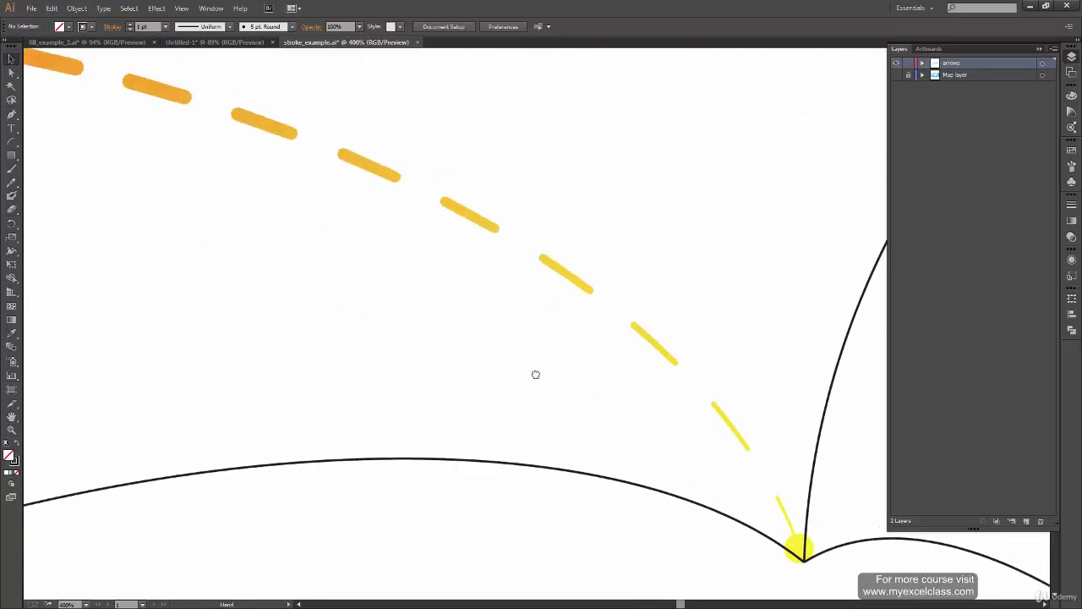
key(ctrl+minus)
Briefly show then re-hide the Map layer, and marquee-select the large lower arc.
key(ctrl+minus)
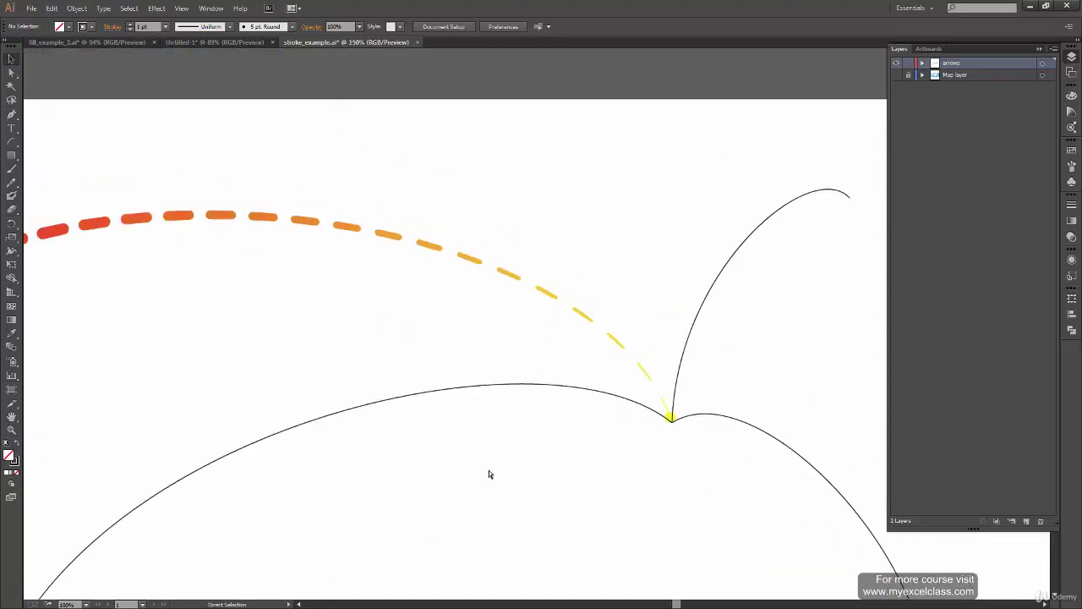
key(ctrl+minus)
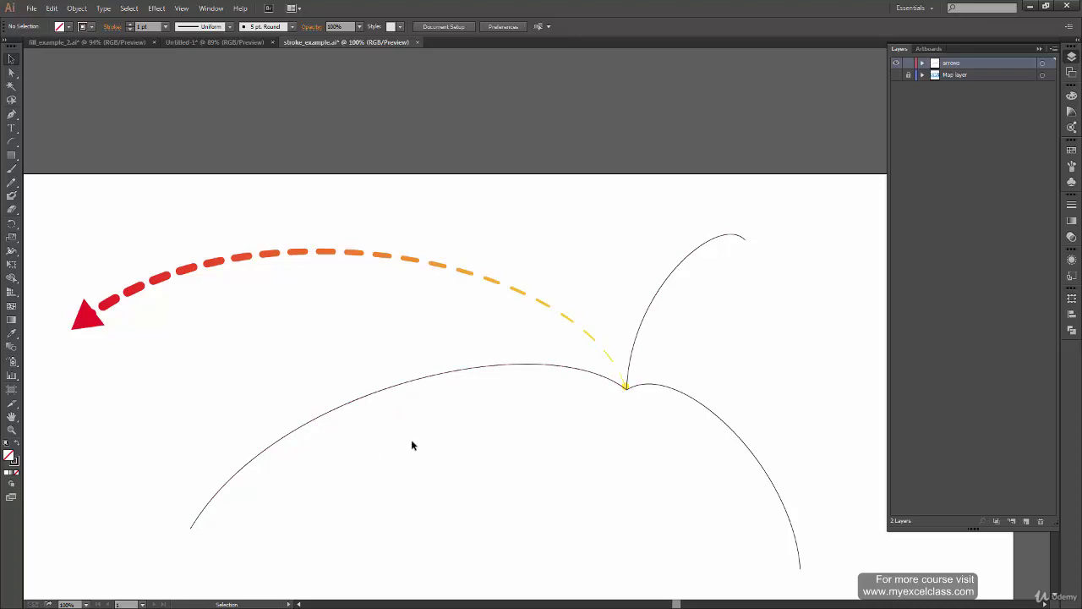
click(896, 75)
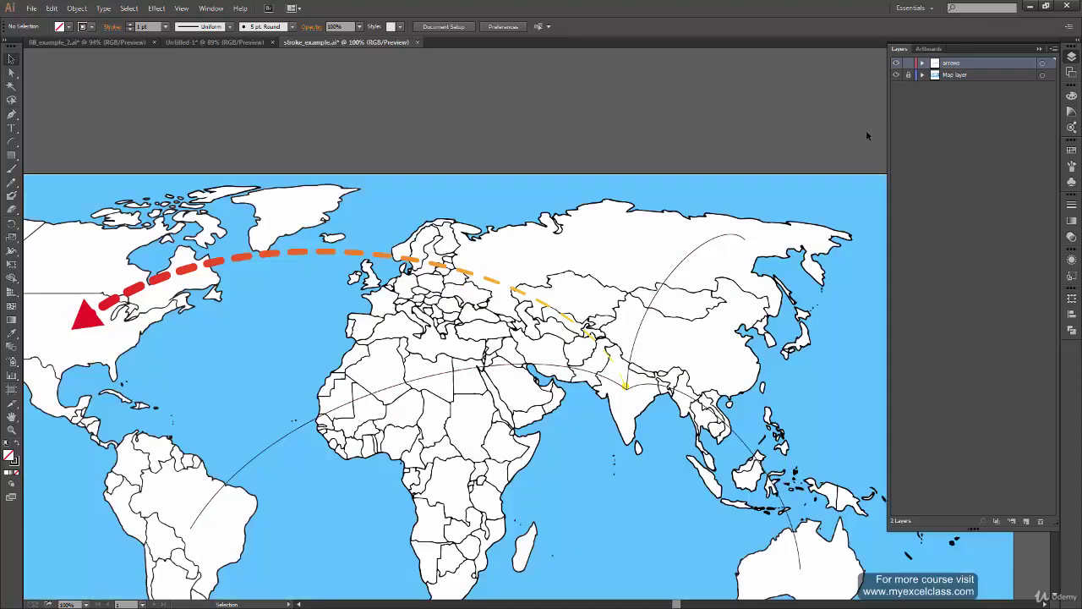
click(896, 74)
scroll(495, 415, down, 1)
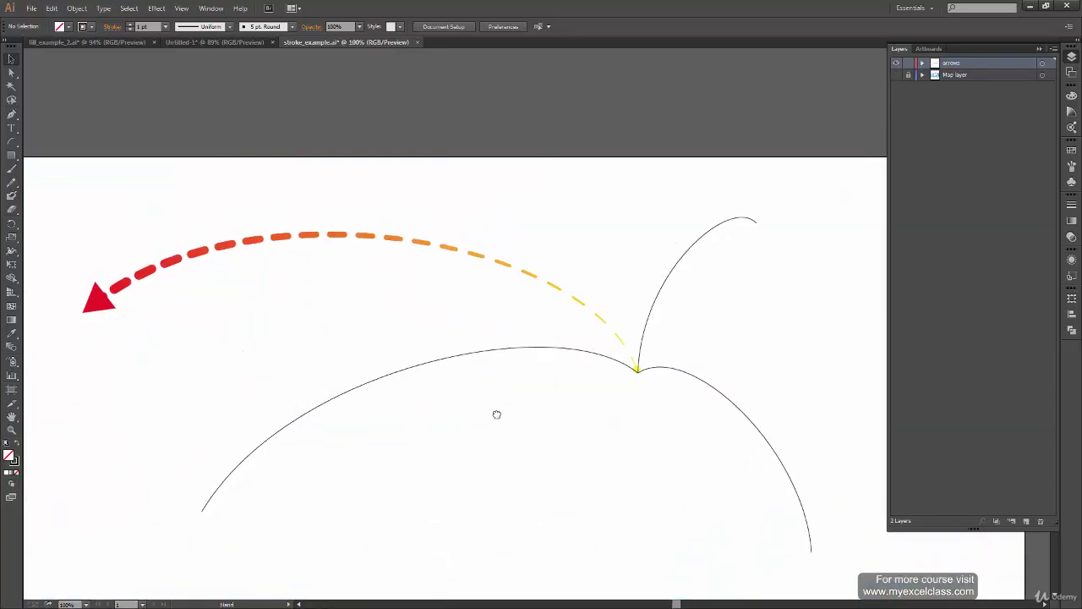
scroll(411, 306, down, 2)
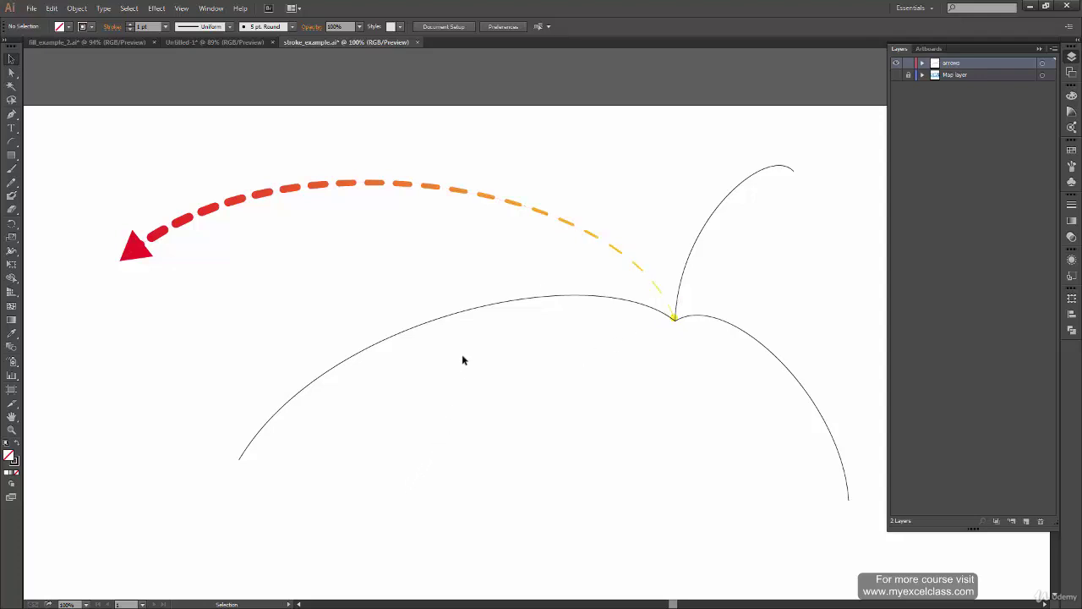
drag(449, 344, 424, 290)
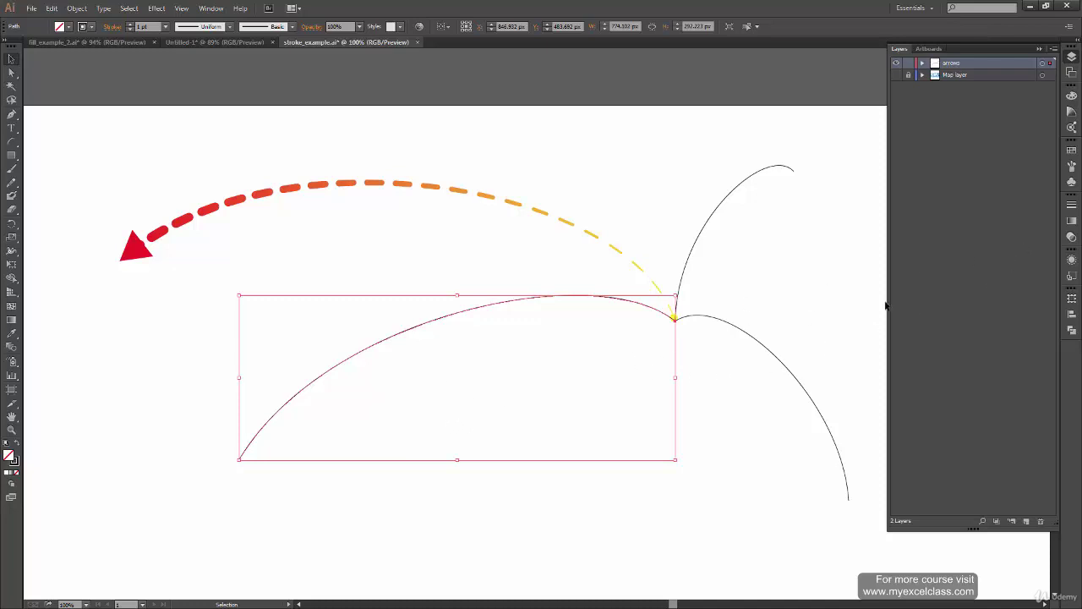
Turn on a dashed stroke for the large arc and preview it deselected.
click(1071, 206)
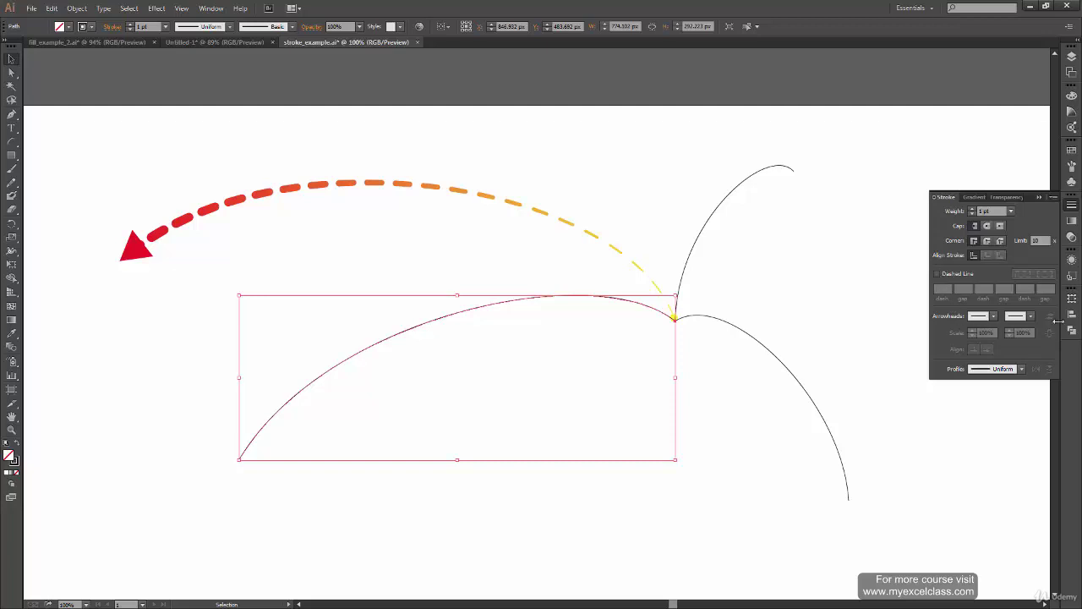
click(938, 274)
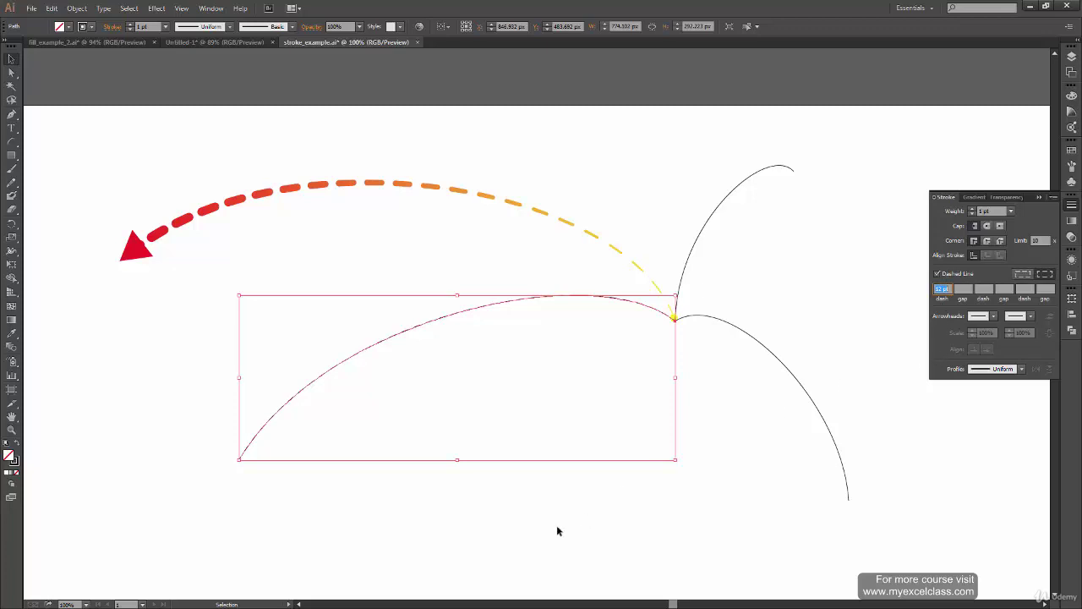
click(347, 510)
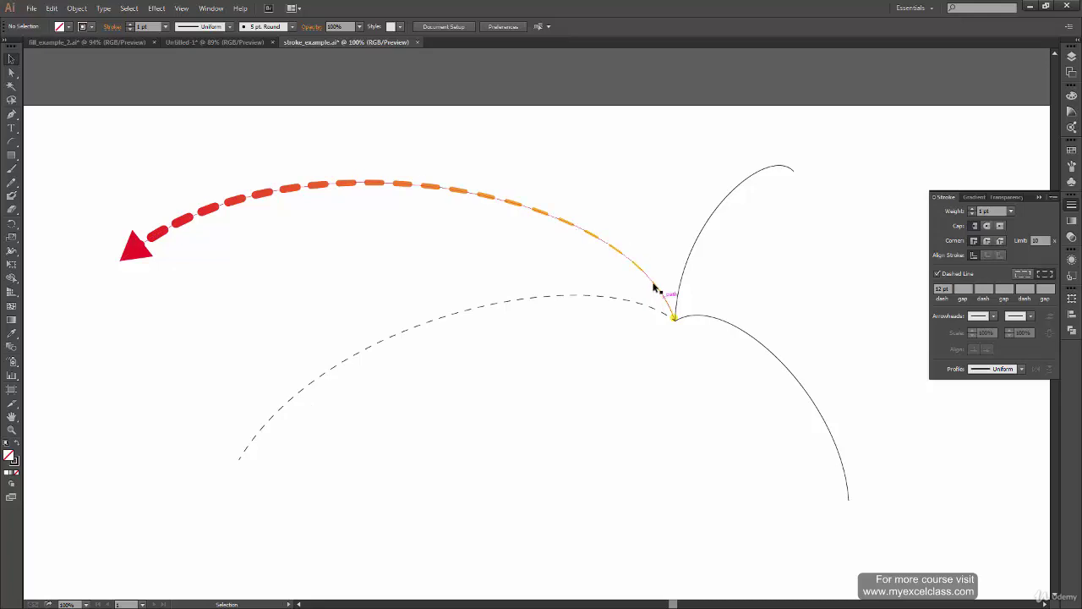
Reselect the dashed arc and set its stroke weight to 2 pt.
click(500, 302)
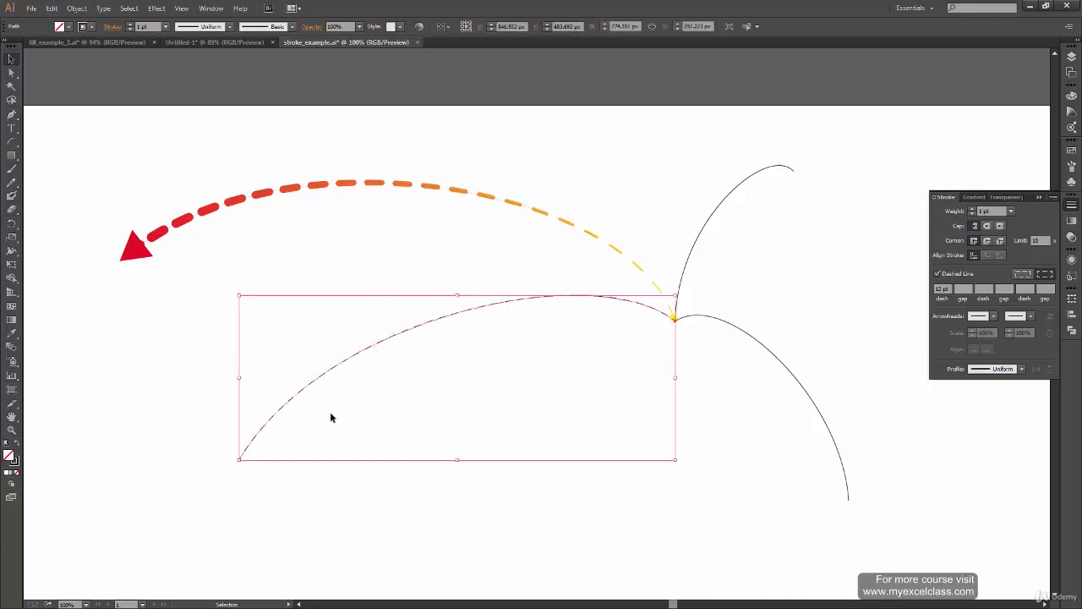
click(244, 327)
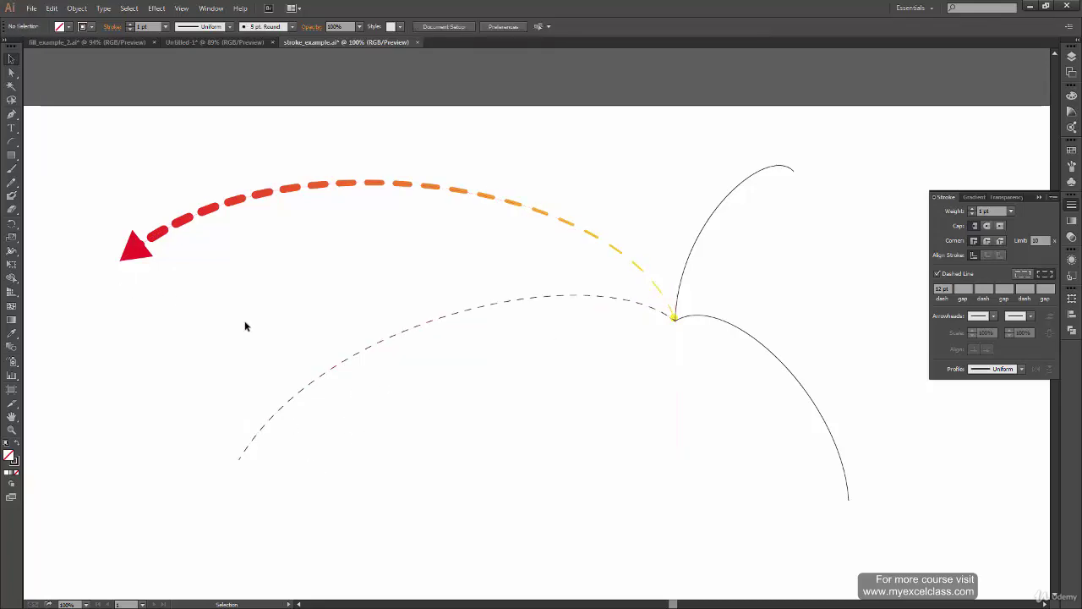
click(364, 336)
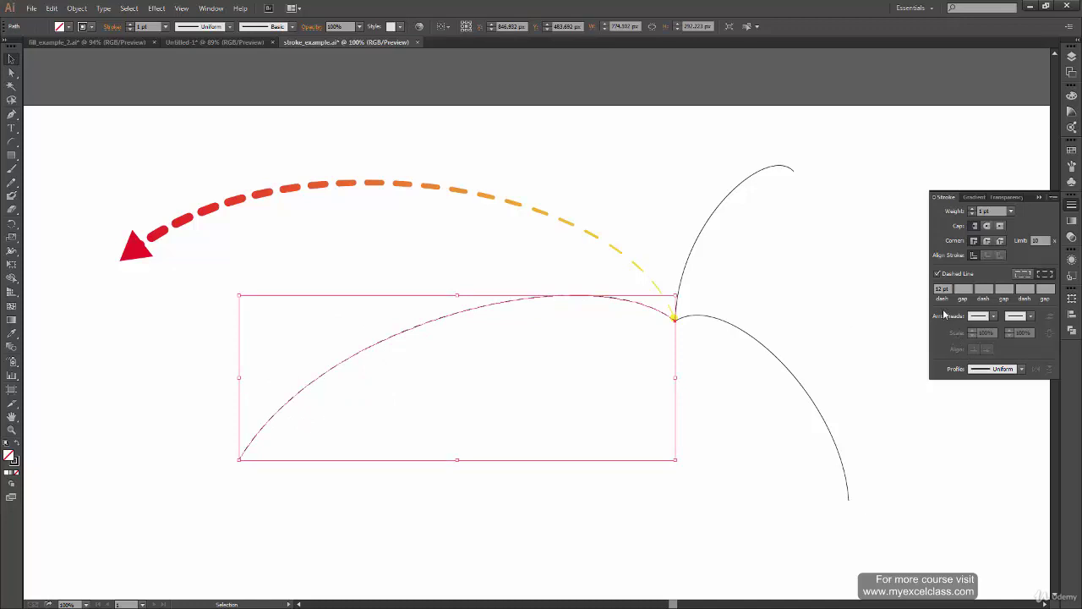
click(1010, 210)
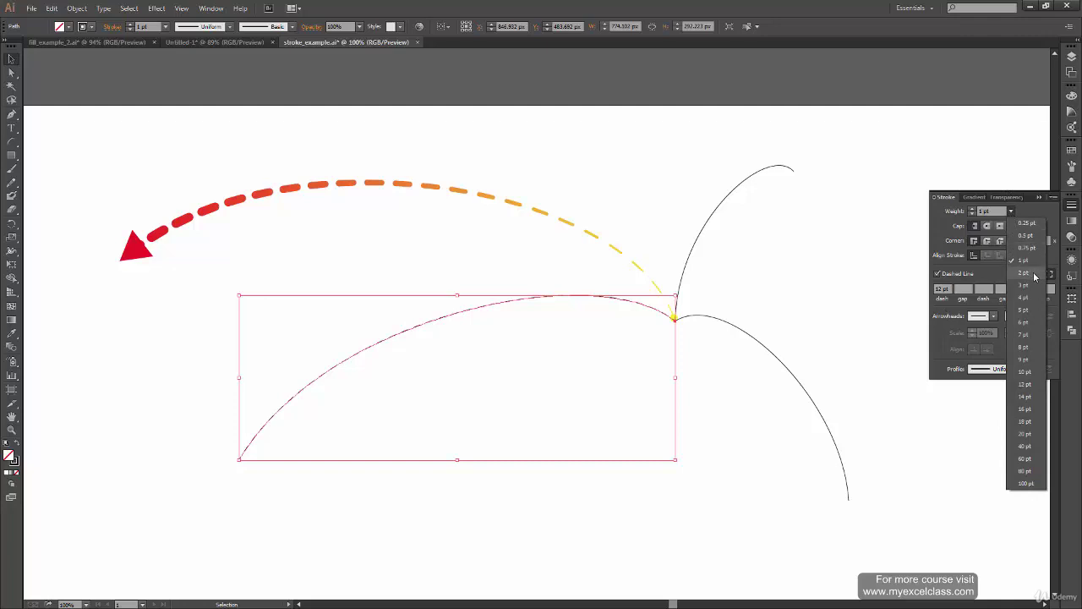
click(1035, 278)
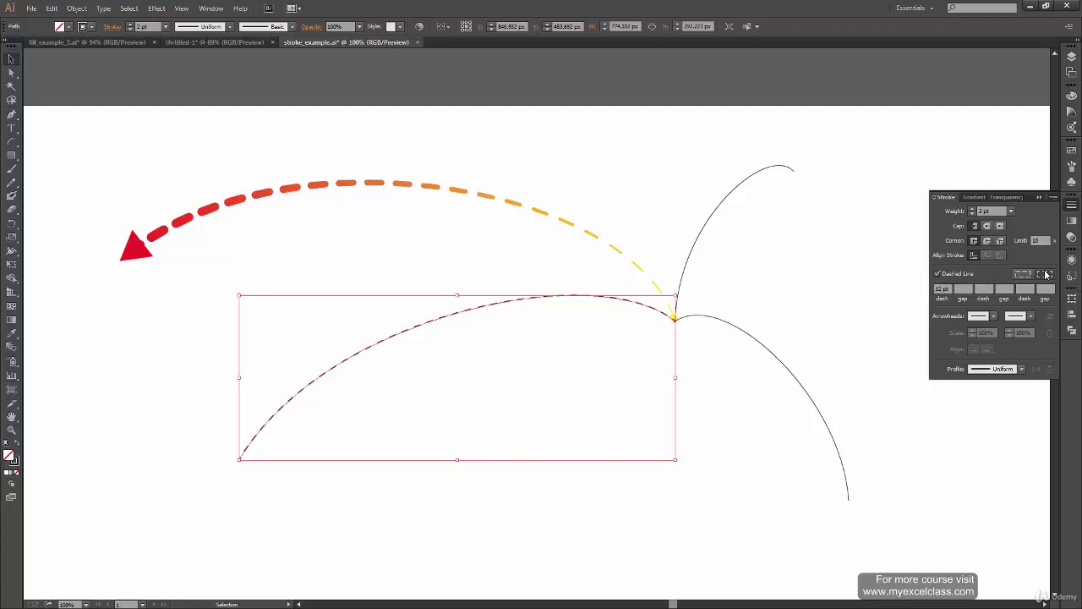
Switch to Untitled-1, zoom in, and select the square with the Selection tool.
click(225, 43)
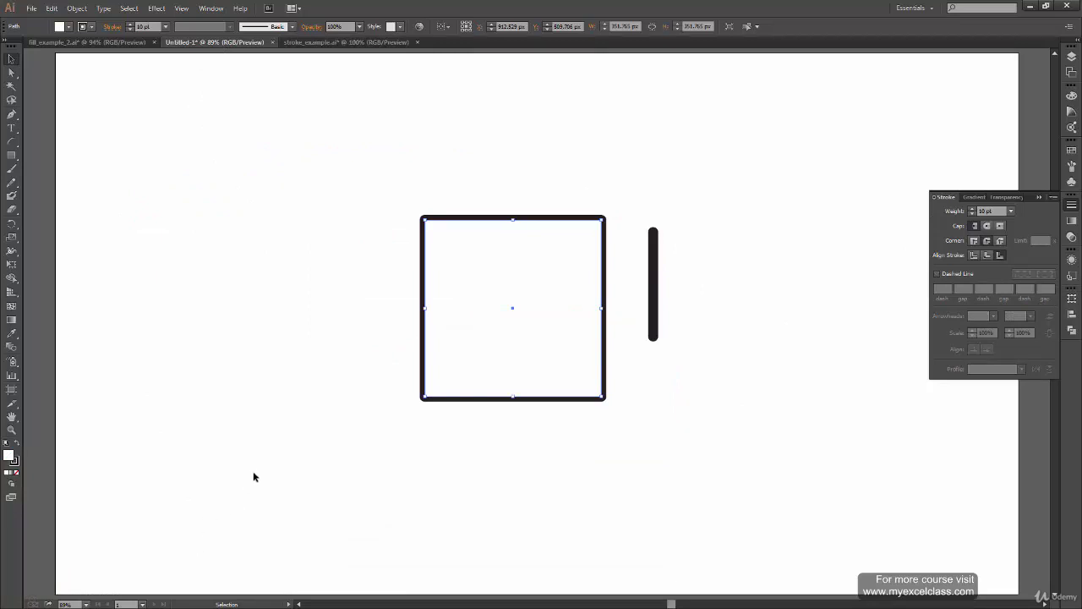
click(297, 452)
key(ctrl+plus)
key(ctrl+plus)
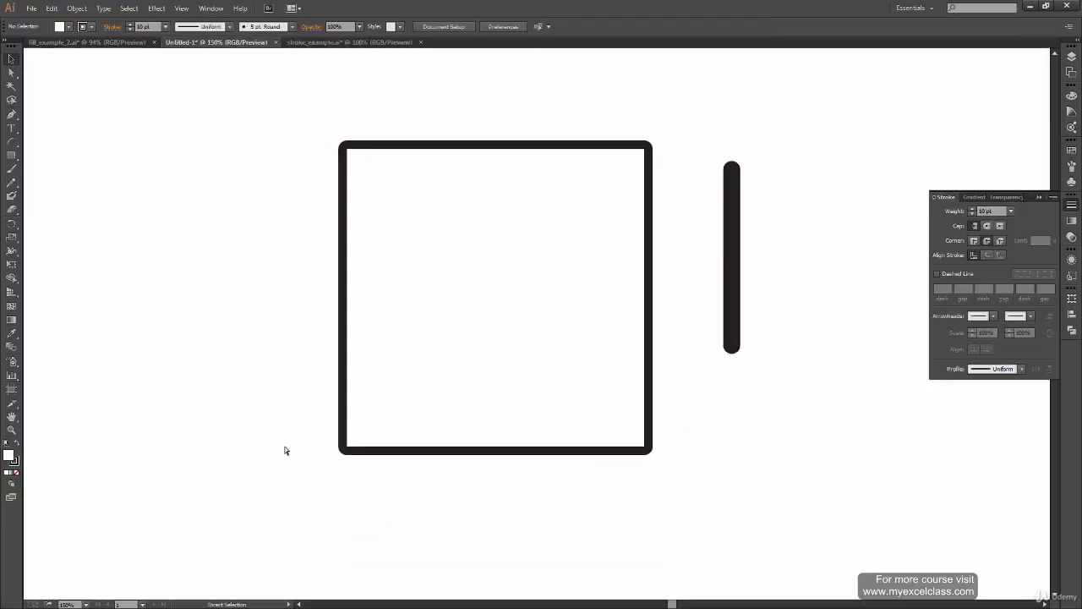
key(v)
drag(672, 102, 599, 212)
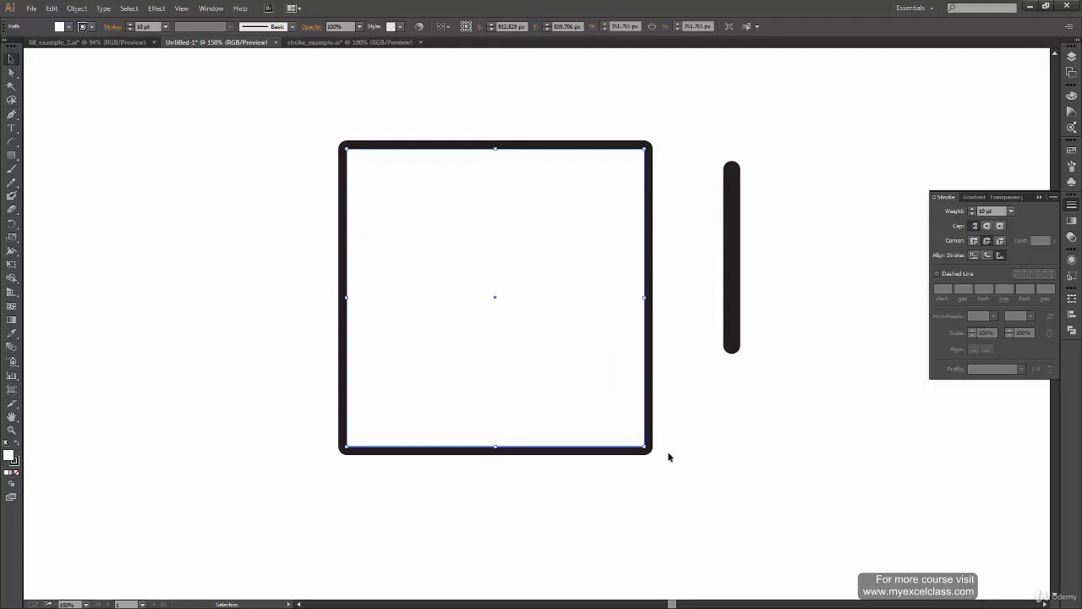
Make the square's stroke dashed with round caps, 20 pt dashes, aligned to center.
click(938, 273)
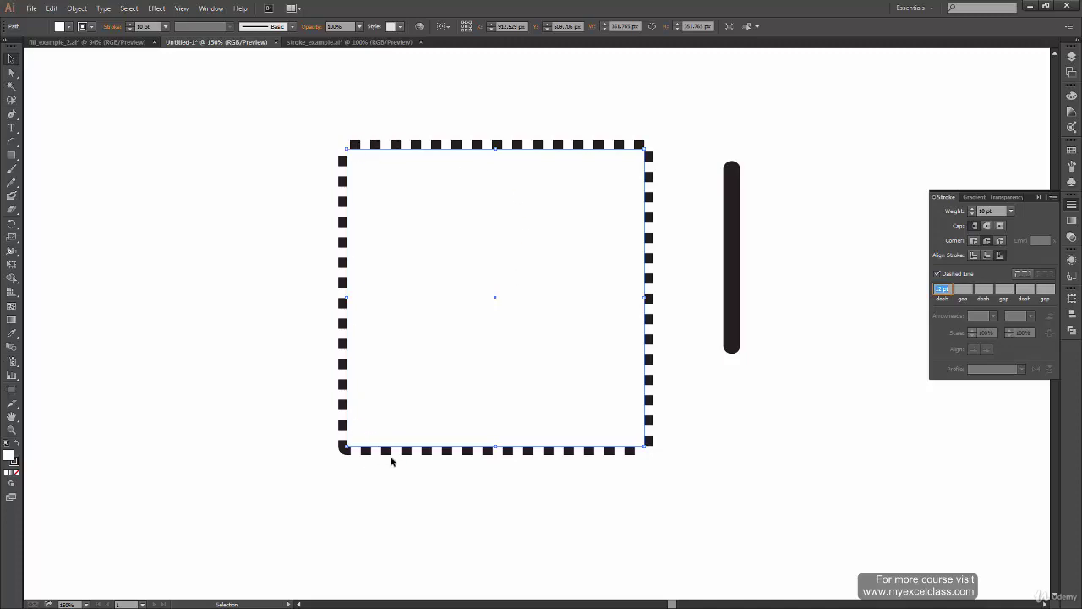
click(988, 227)
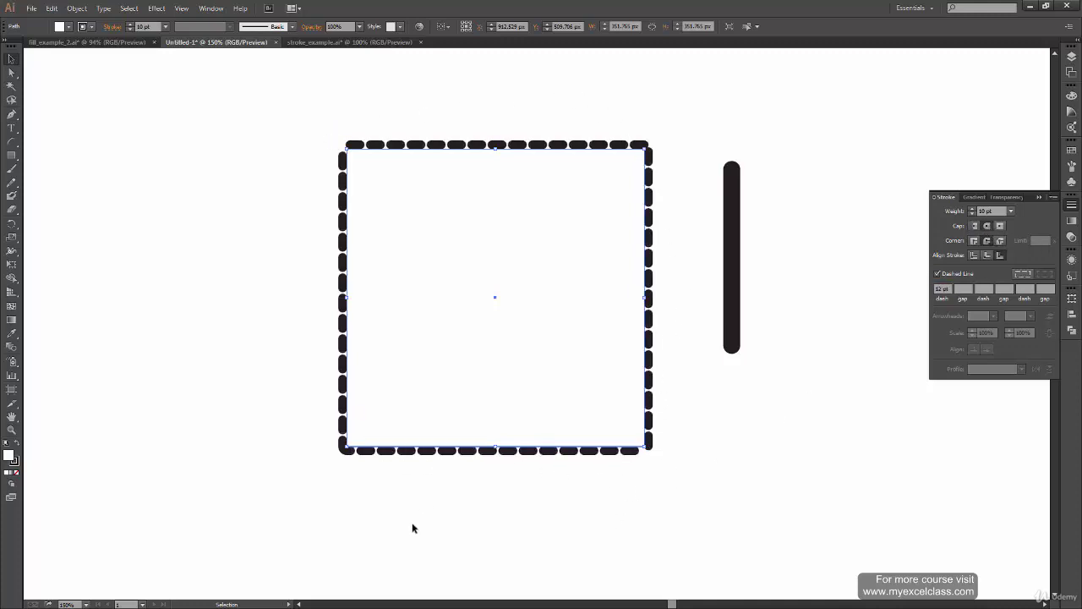
double_click(940, 289)
text(20)
key(Return)
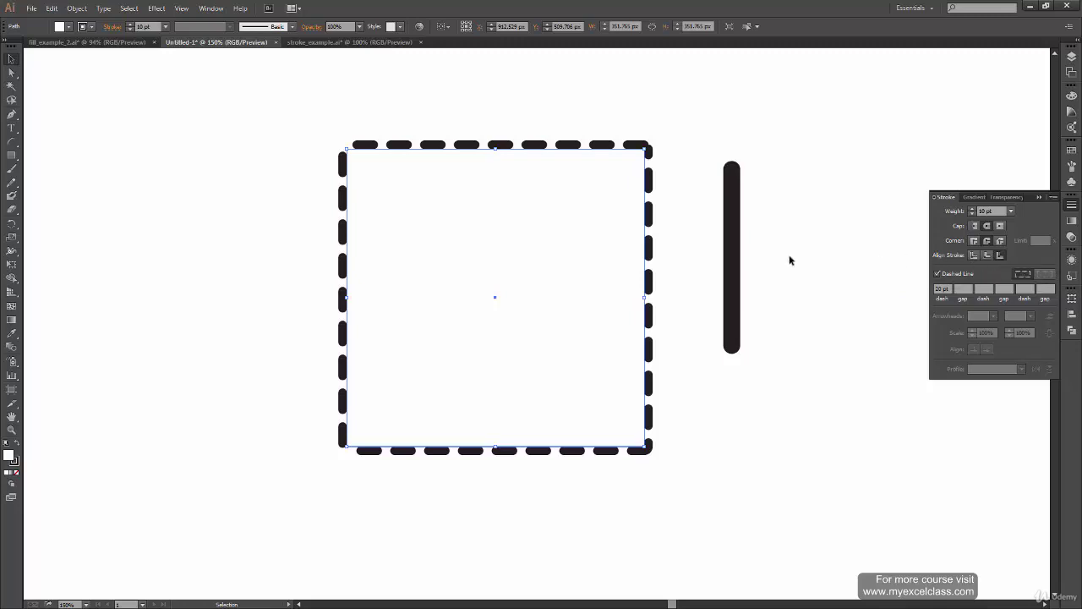
click(973, 255)
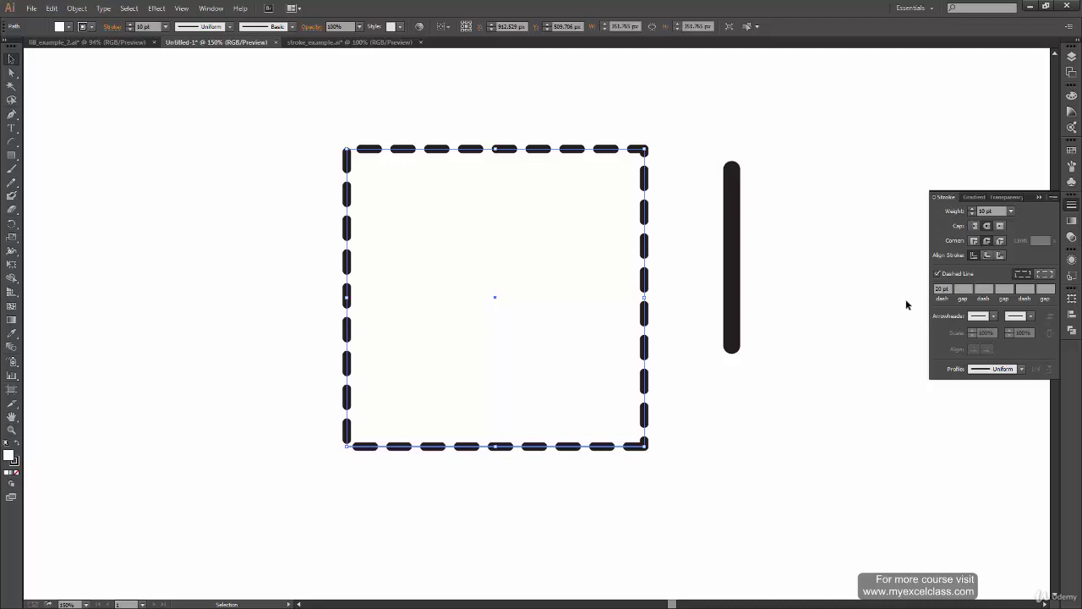
Compare outside versus centre stroke alignment and butt versus round caps, keeping centred round caps.
click(988, 255)
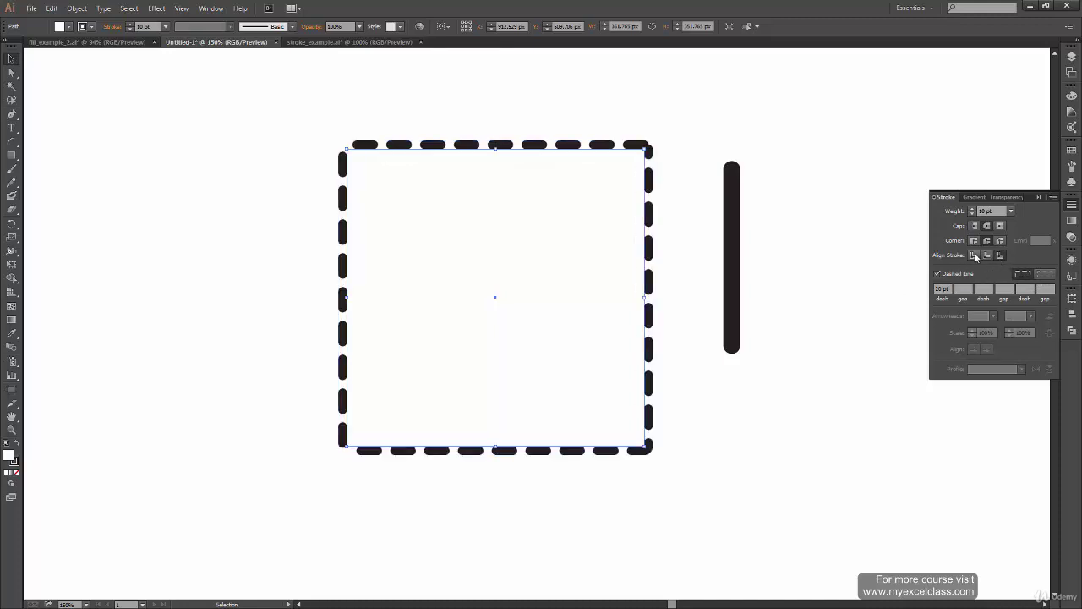
click(974, 255)
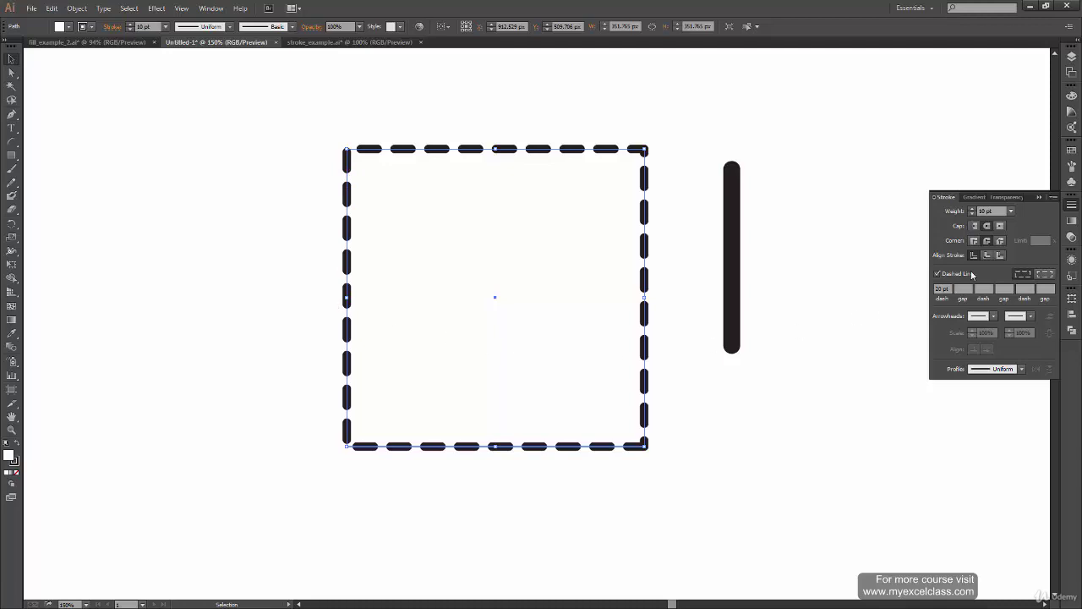
click(974, 225)
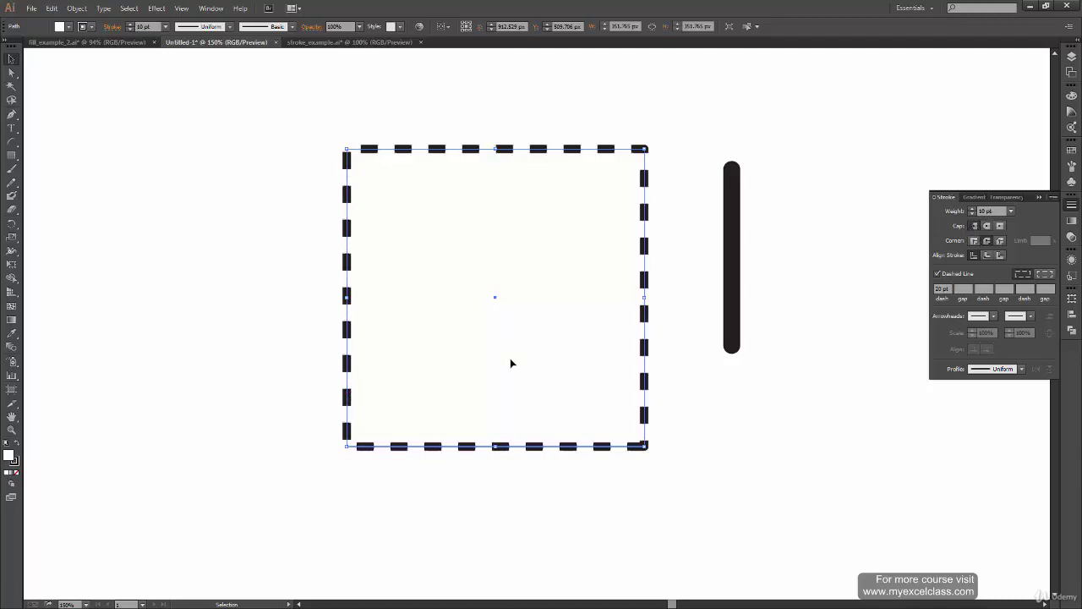
click(986, 226)
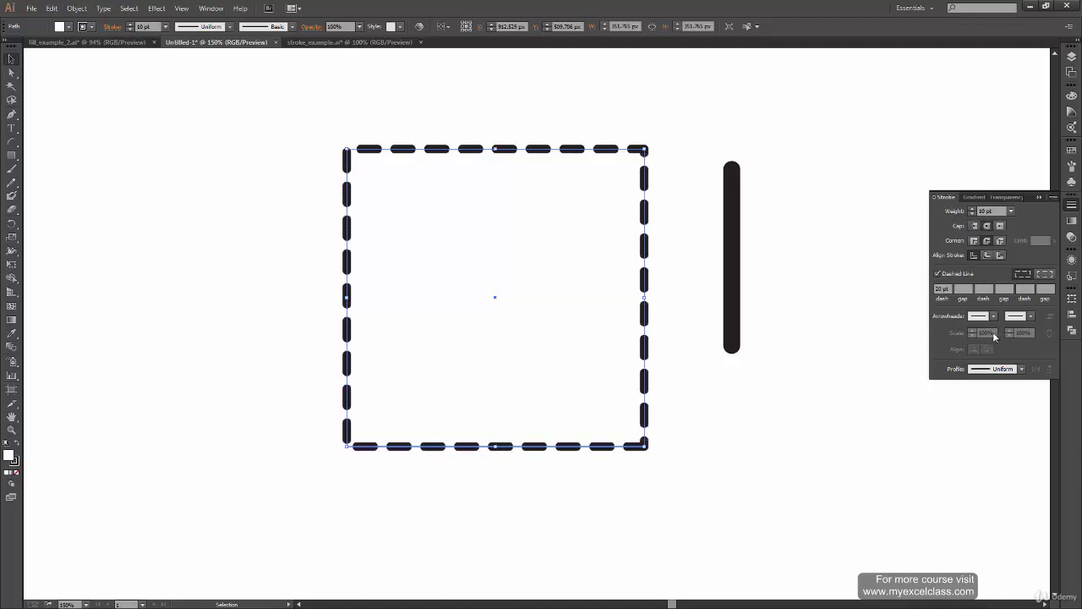
Align the dashes to corners and path ends, compared against exact lengths, then return to stroke_example.ai.
click(1045, 275)
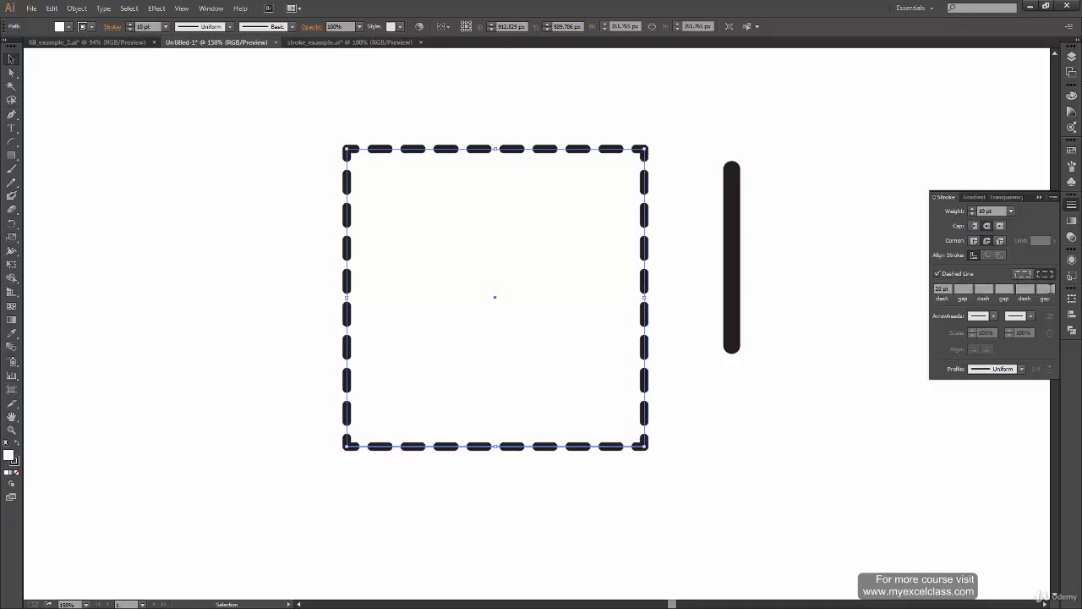
click(454, 527)
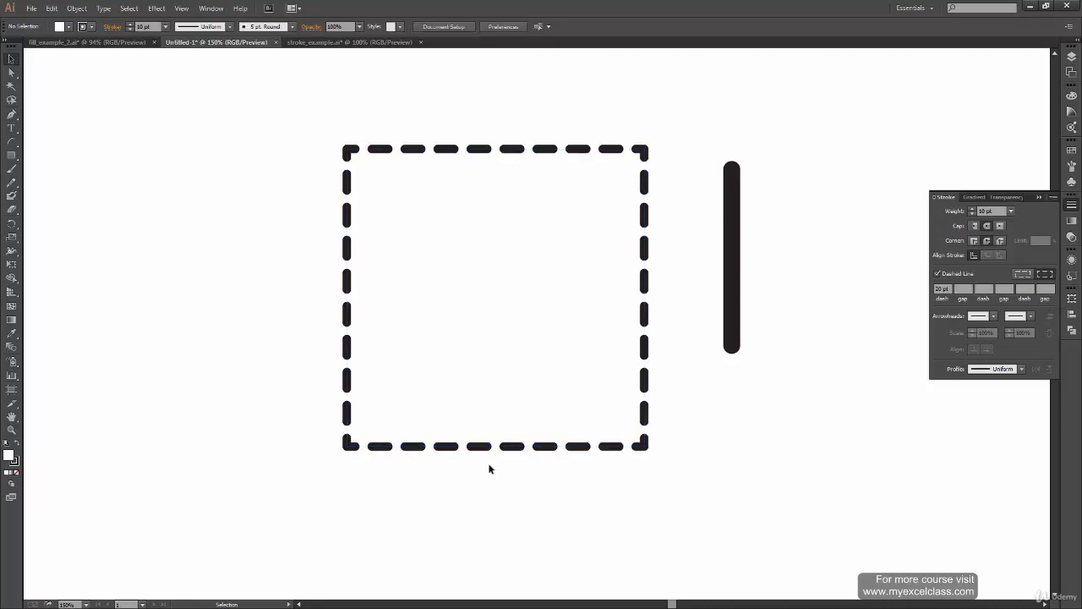
click(647, 304)
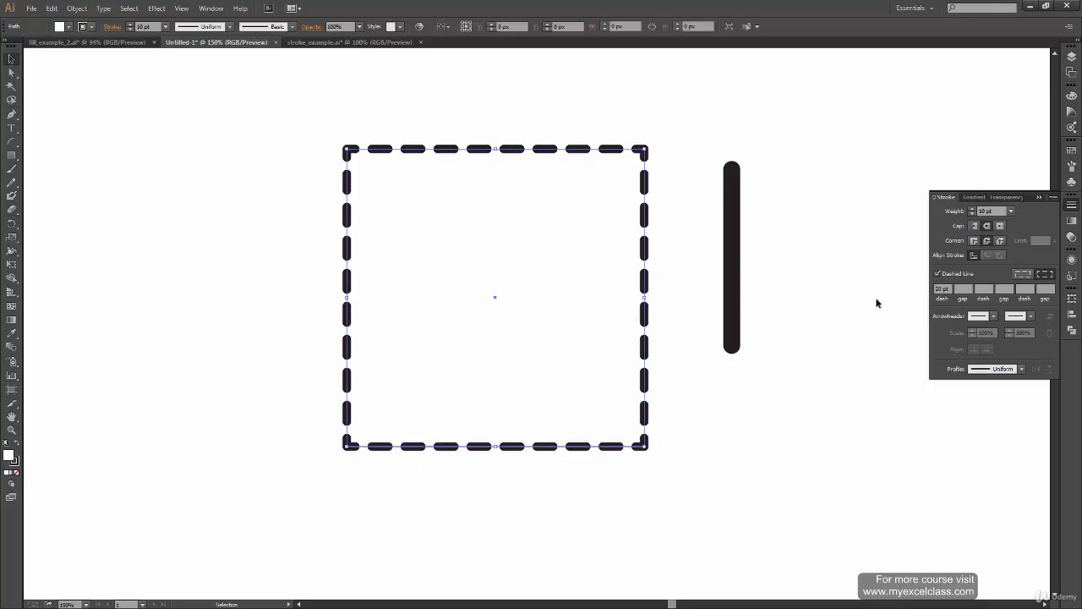
click(1023, 273)
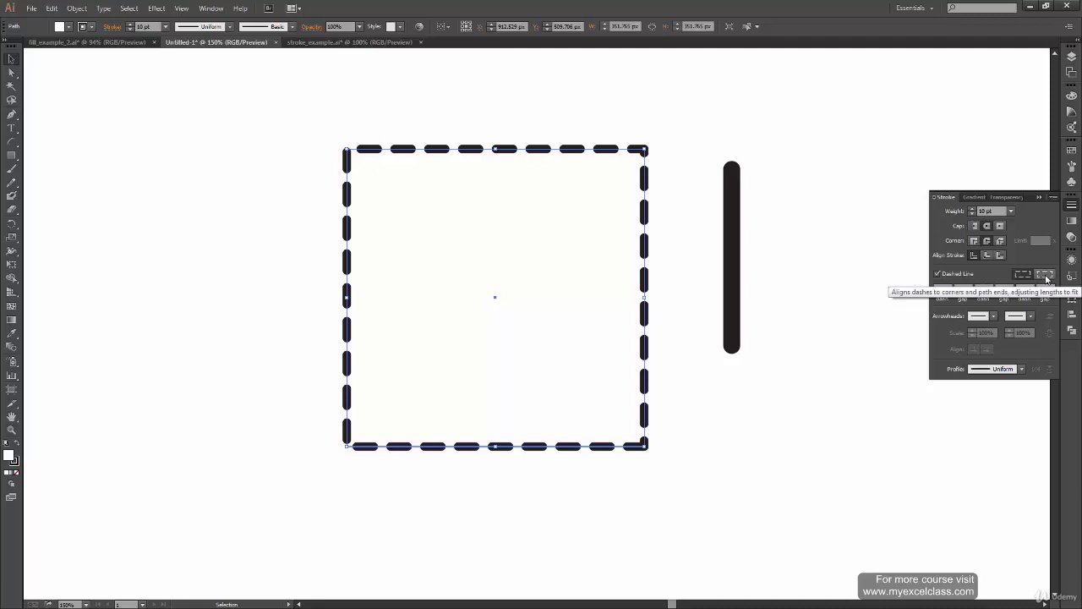
click(1044, 274)
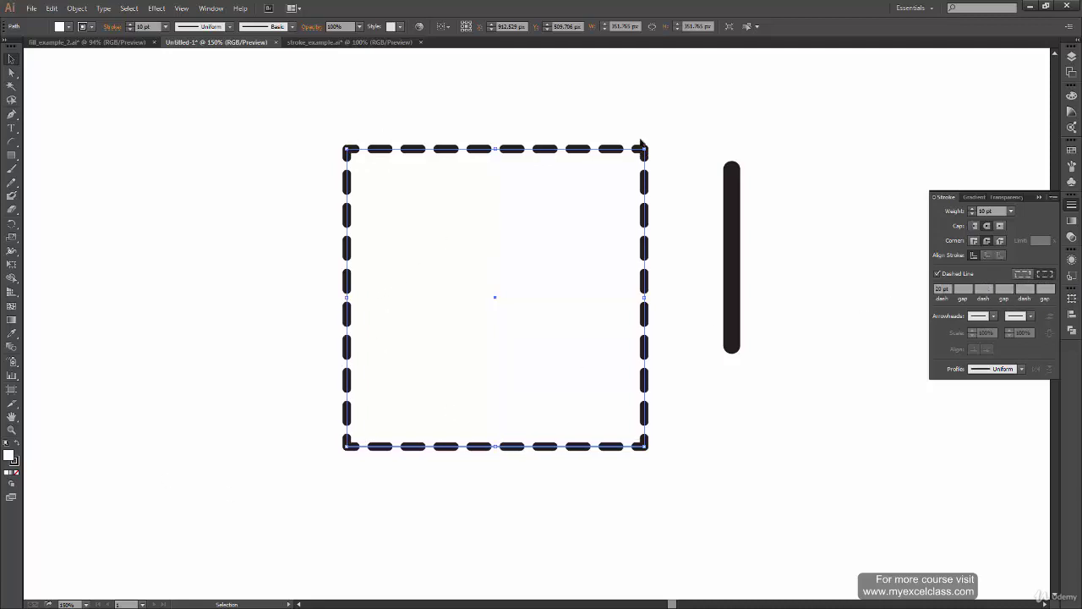
click(322, 498)
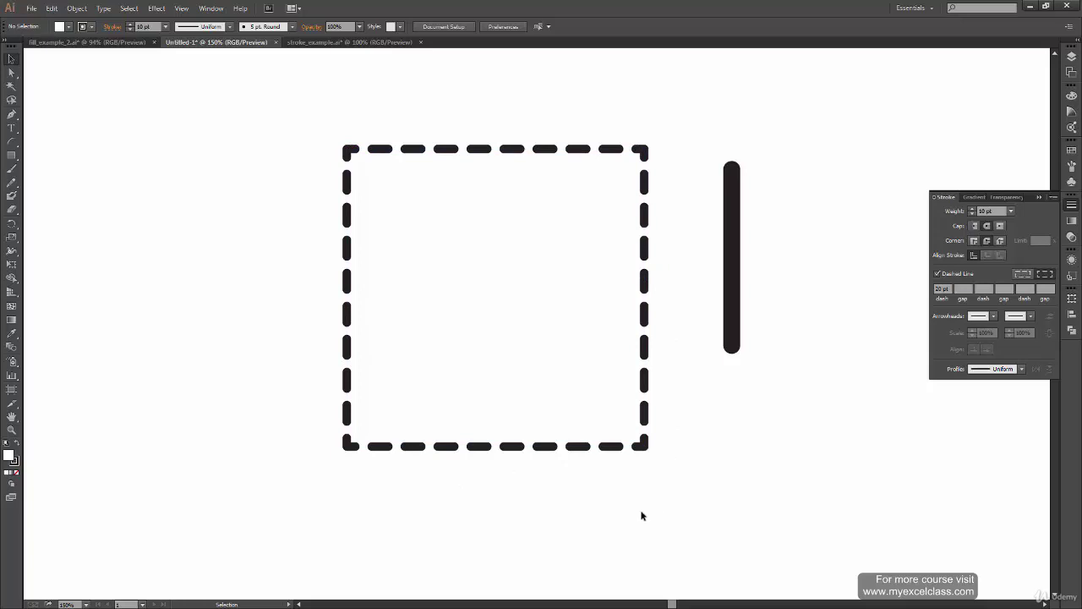
click(322, 44)
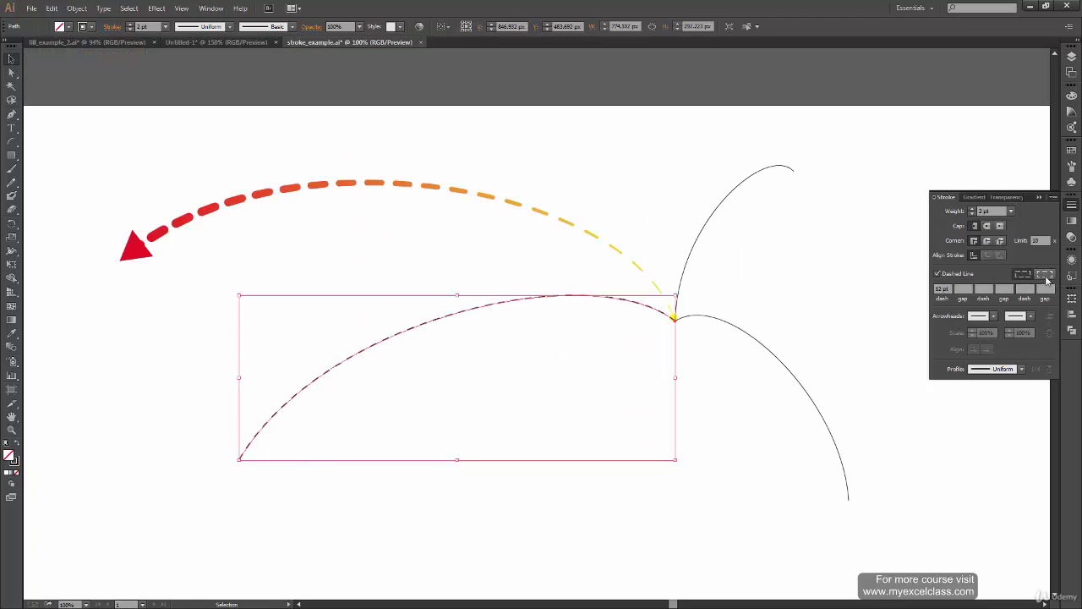
Apply exact dash lengths to the lower dashed arc and preview it deselected.
click(355, 503)
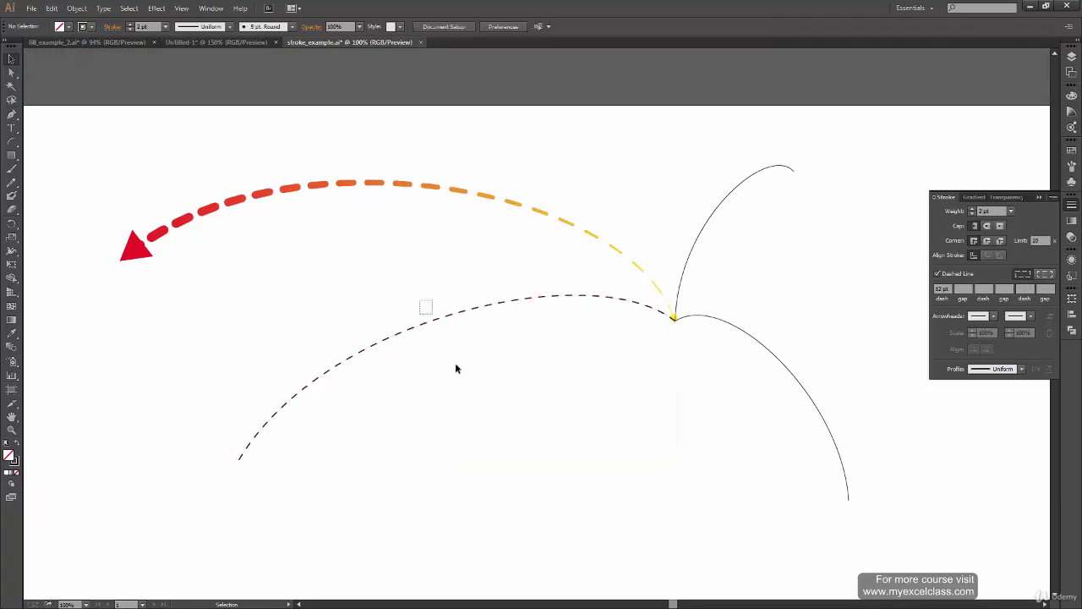
click(426, 309)
click(415, 500)
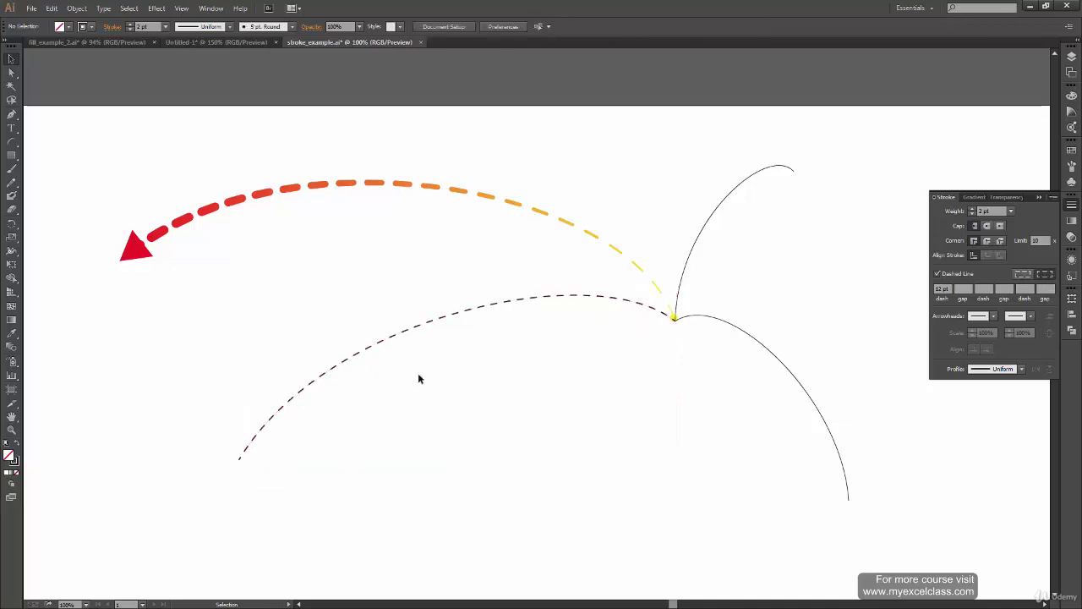
drag(409, 298, 427, 376)
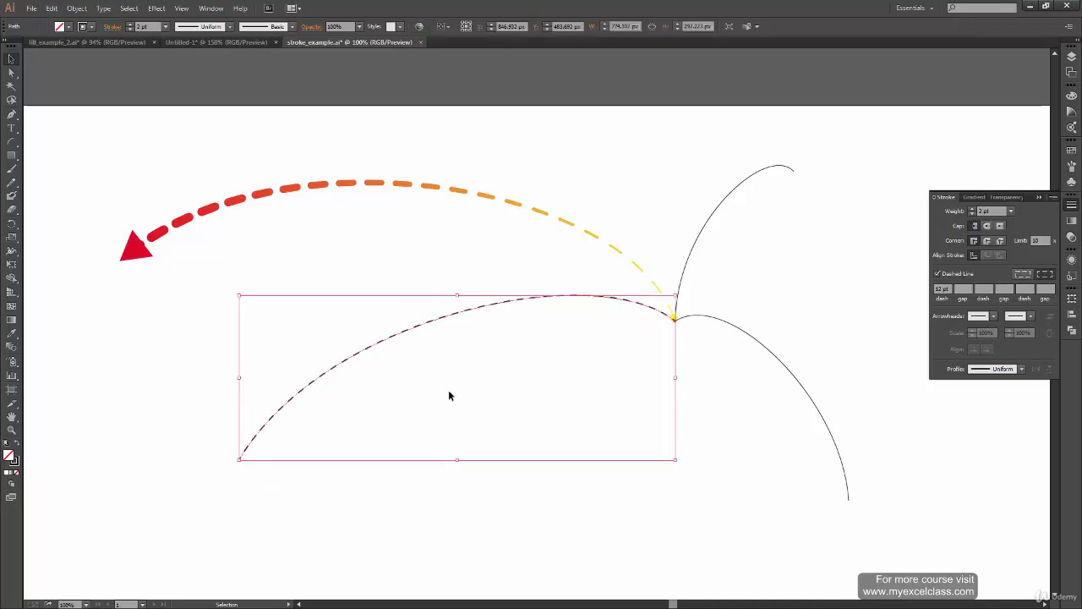
click(1023, 278)
click(479, 496)
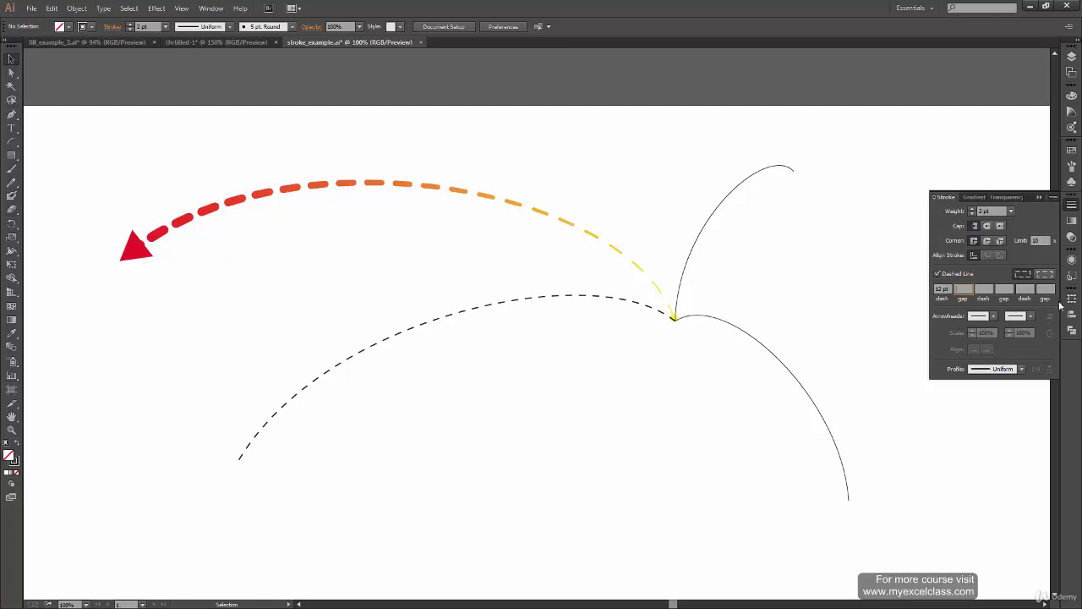
Sketch a short Paintbrush dash, undo it, and return to Untitled-1.
click(10, 168)
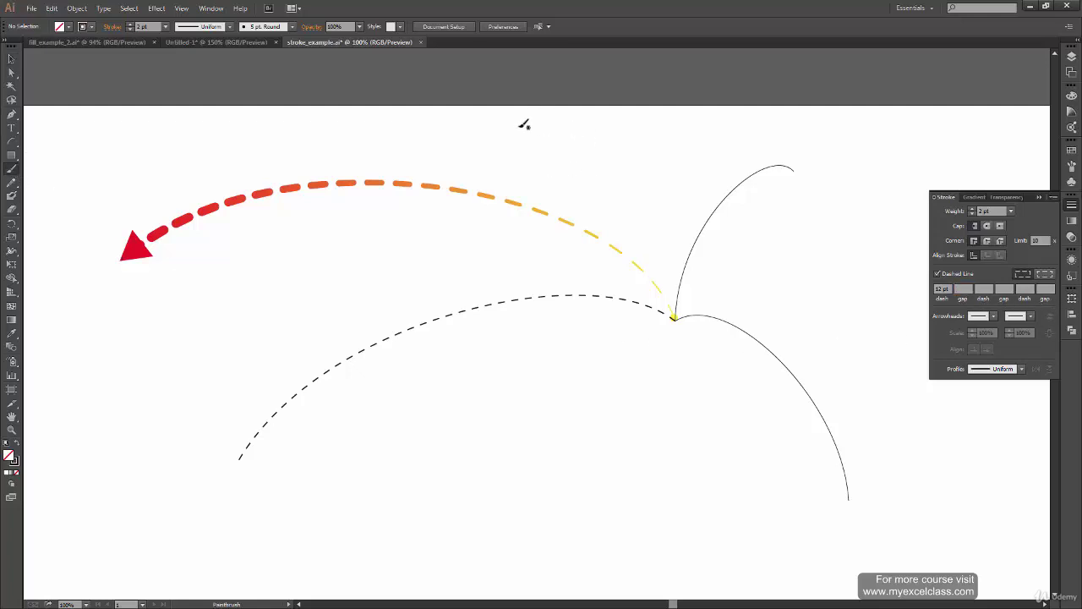
mouse_move(516, 126)
mouse_down()
mouse_move(558, 126)
mouse_move(545, 140)
mouse_move(559, 147)
mouse_up()
key(ctrl+z)
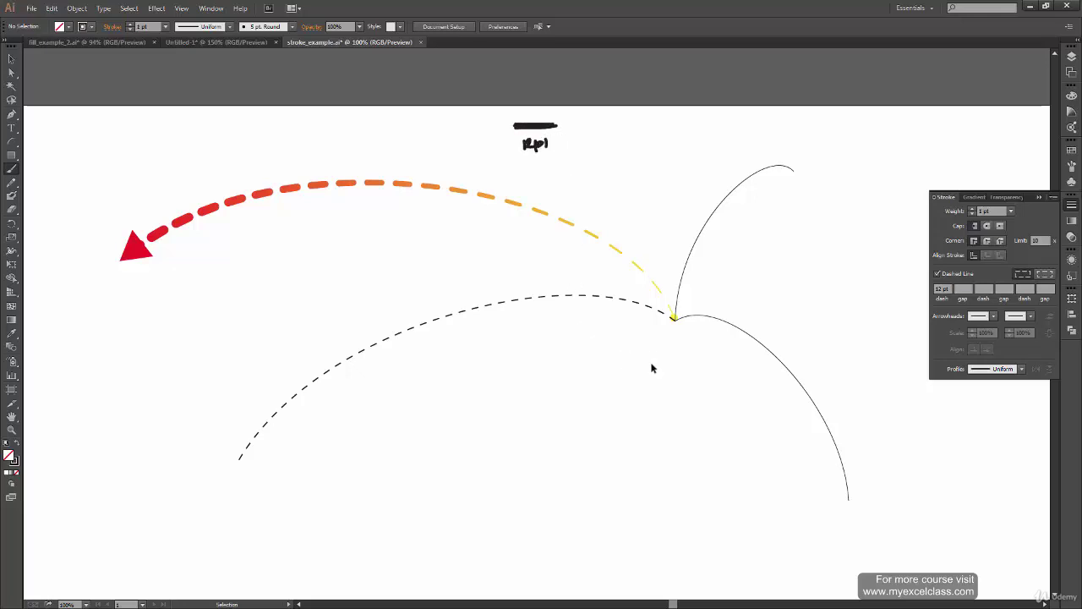
key(ctrl+z)
key(ctrl+z)
key(ctrl+z)
key(ctrl+z)
ctrl+click(355, 354)
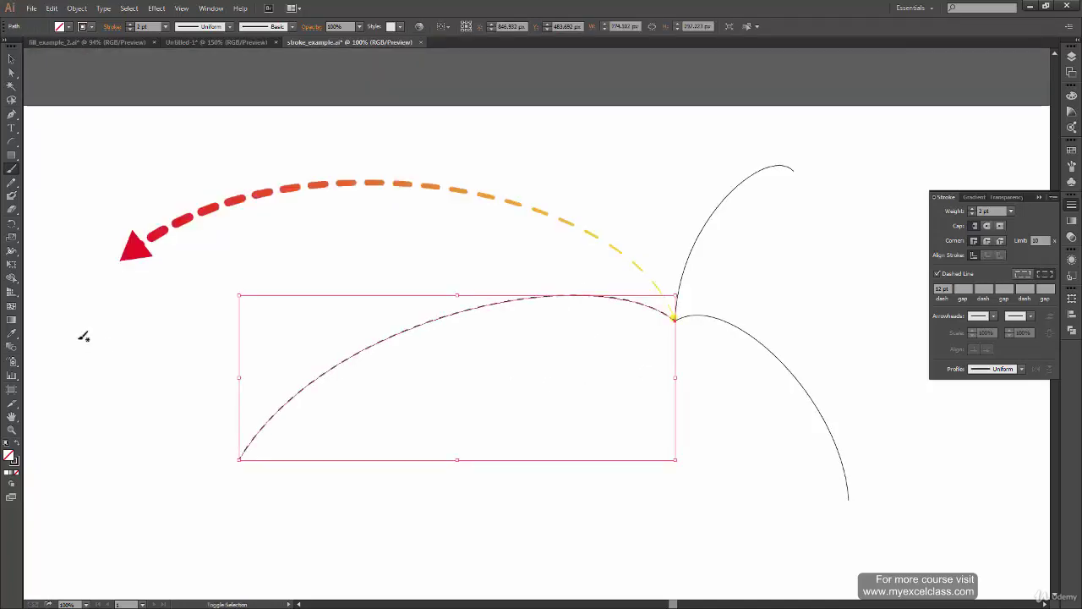
ctrl+click(83, 337)
click(204, 42)
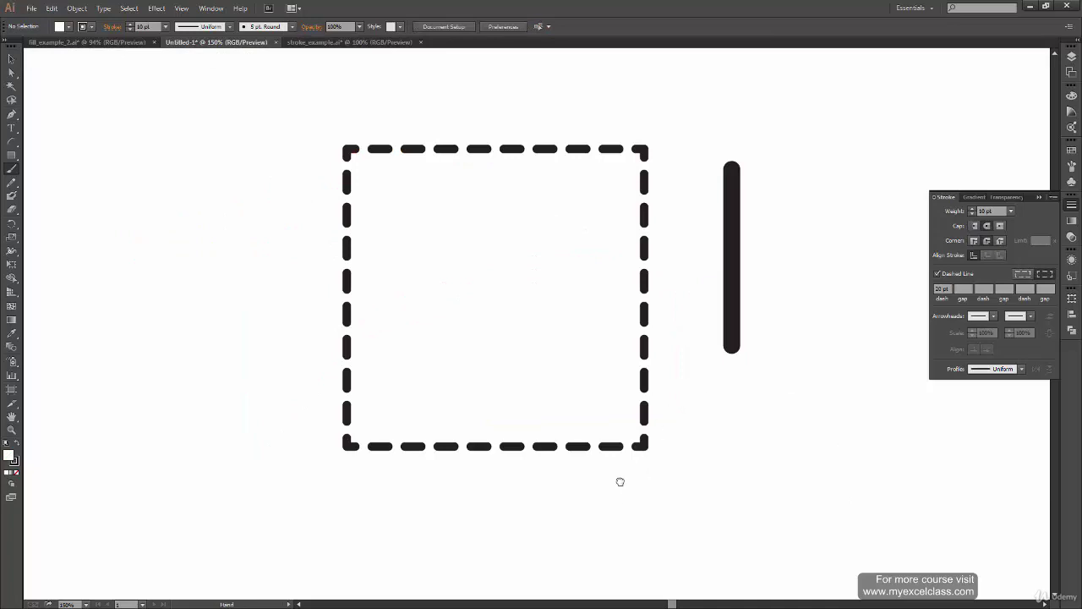
Paint a horizontal line below the square and hand-write a 12pts label under it.
scroll(387, 318, down, 5)
drag(120, 299, 314, 296)
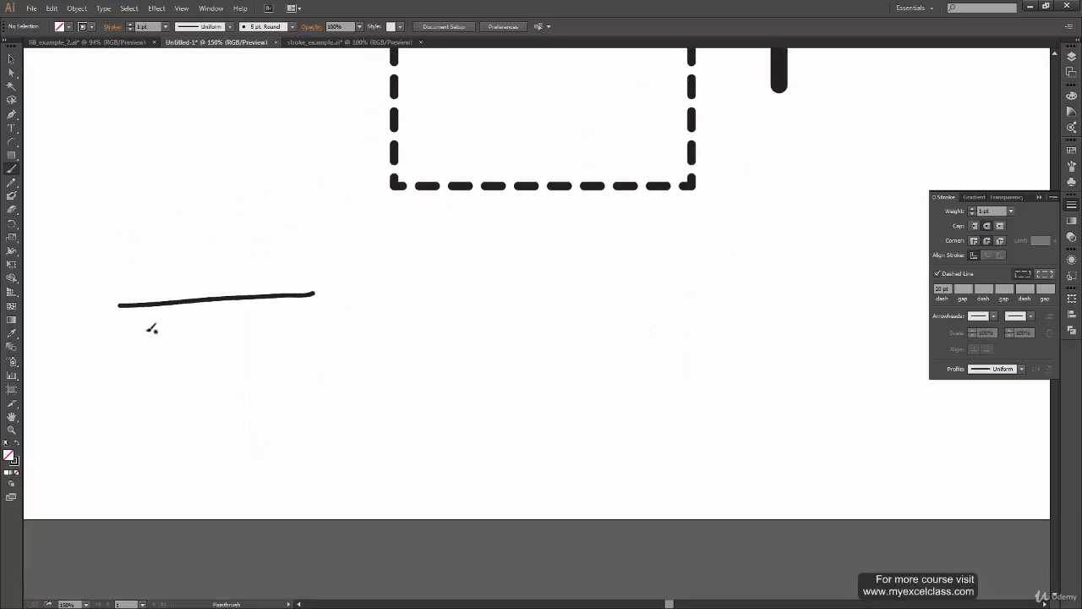
key(ctrl+z)
drag(93, 297, 299, 296)
drag(152, 321, 153, 341)
mouse_move(159, 325)
mouse_down()
mouse_move(179, 345)
mouse_move(199, 339)
mouse_up()
mouse_move(191, 330)
mouse_down()
mouse_move(209, 323)
mouse_move(200, 337)
mouse_up()
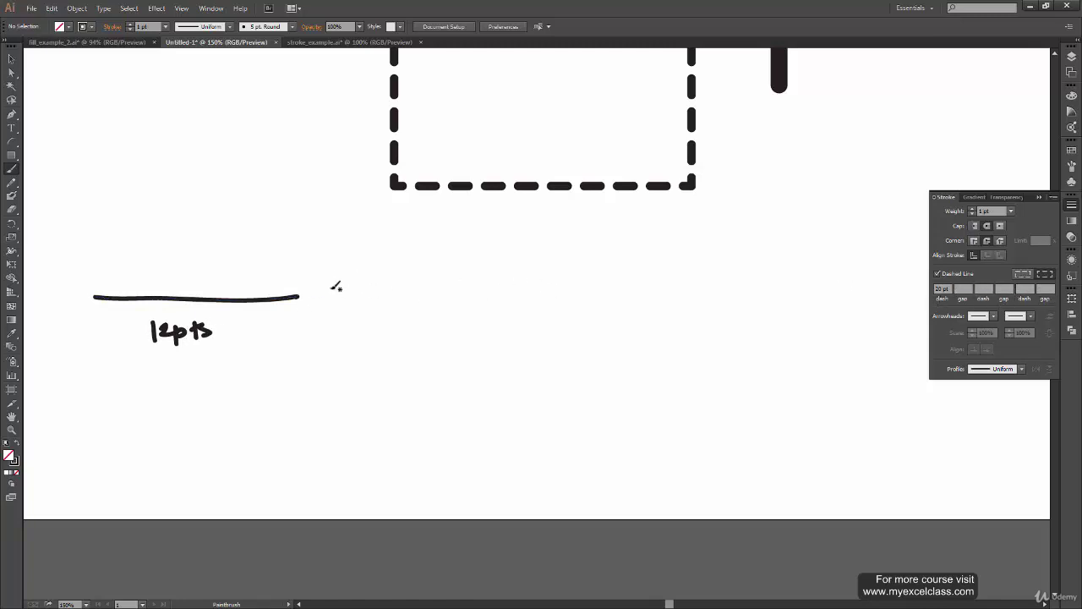
Add the second and third horizontal lines, each labelled 12pts.
drag(308, 293, 502, 288)
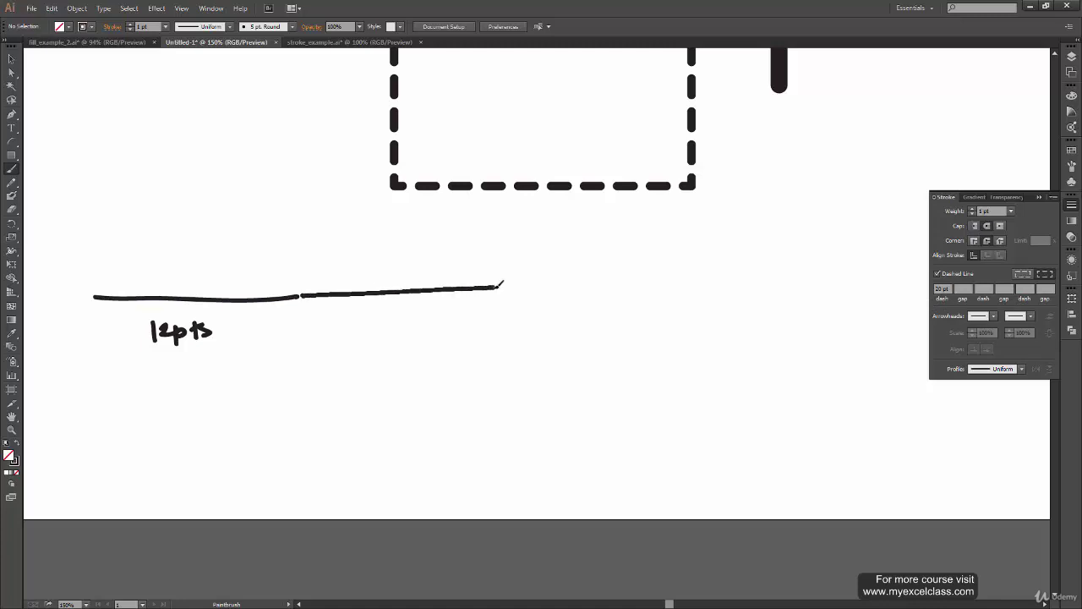
key(ctrl+z)
drag(306, 295, 494, 292)
mouse_move(374, 317)
mouse_down()
mouse_move(374, 335)
mouse_move(412, 323)
mouse_move(423, 333)
mouse_up()
mouse_move(414, 320)
mouse_down()
mouse_move(429, 319)
mouse_move(423, 336)
mouse_up()
drag(647, 349, 519, 381)
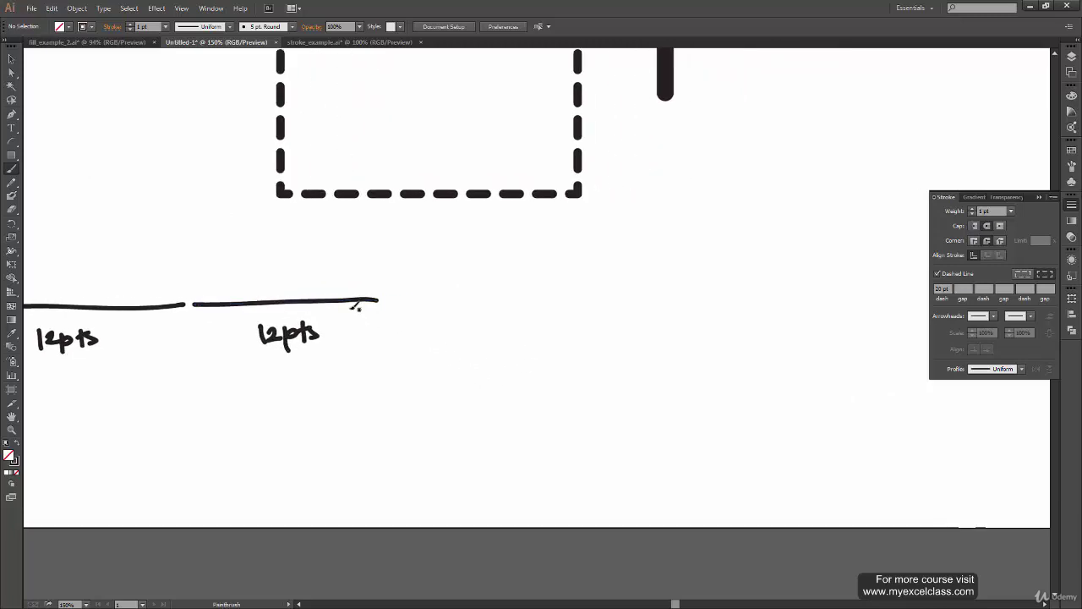
drag(387, 298, 603, 297)
drag(482, 332, 482, 348)
drag(496, 334, 507, 344)
mouse_move(511, 332)
mouse_down()
mouse_move(512, 355)
mouse_move(546, 342)
mouse_up()
Add the fourth, fifth and sixth horizontal lines, each labelled 12pts.
drag(644, 363, 407, 357)
drag(379, 294, 636, 291)
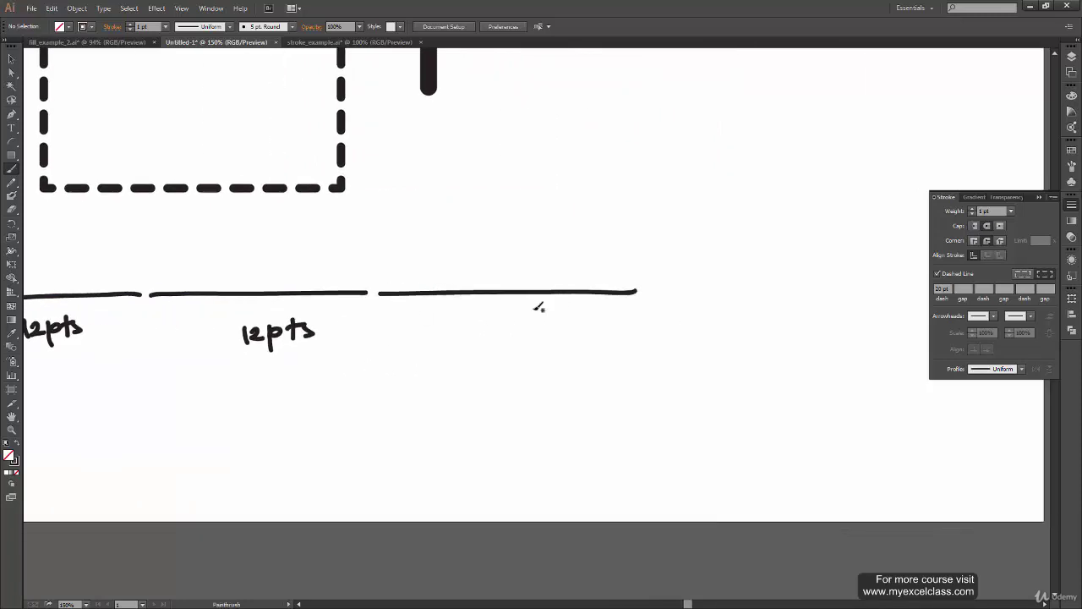
drag(480, 323, 480, 342)
drag(485, 327, 504, 348)
drag(504, 328, 526, 344)
drag(517, 327, 543, 336)
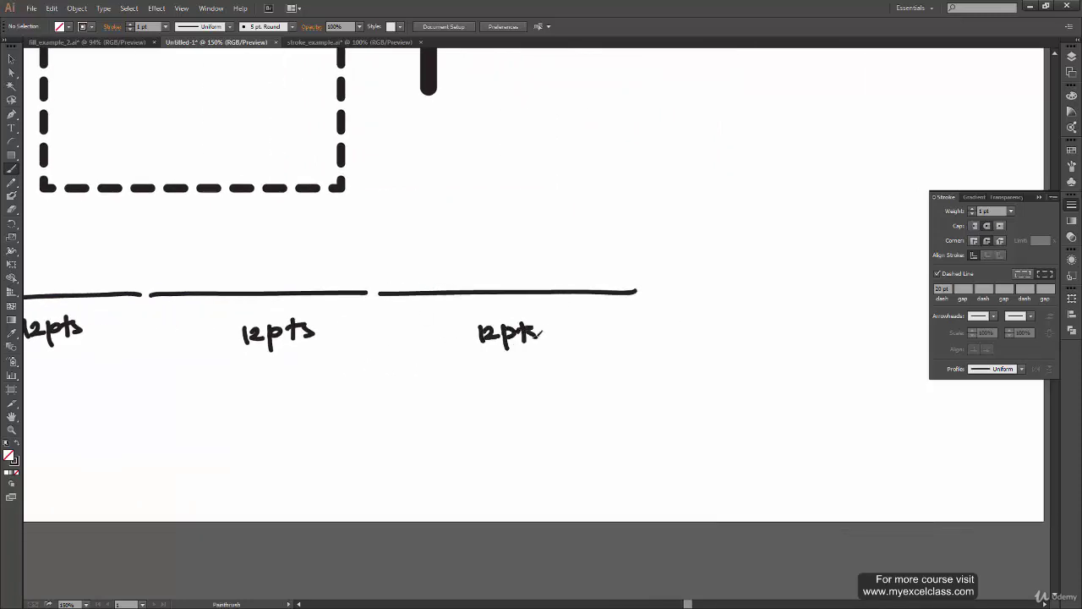
drag(650, 360, 403, 370)
drag(404, 297, 595, 295)
mouse_move(472, 346)
mouse_down()
mouse_move(474, 376)
mouse_move(497, 365)
mouse_up()
mouse_move(511, 346)
mouse_down()
mouse_move(512, 376)
mouse_move(519, 359)
mouse_up()
mouse_move(532, 341)
mouse_down()
mouse_move(535, 362)
mouse_move(555, 359)
mouse_up()
drag(615, 290, 773, 288)
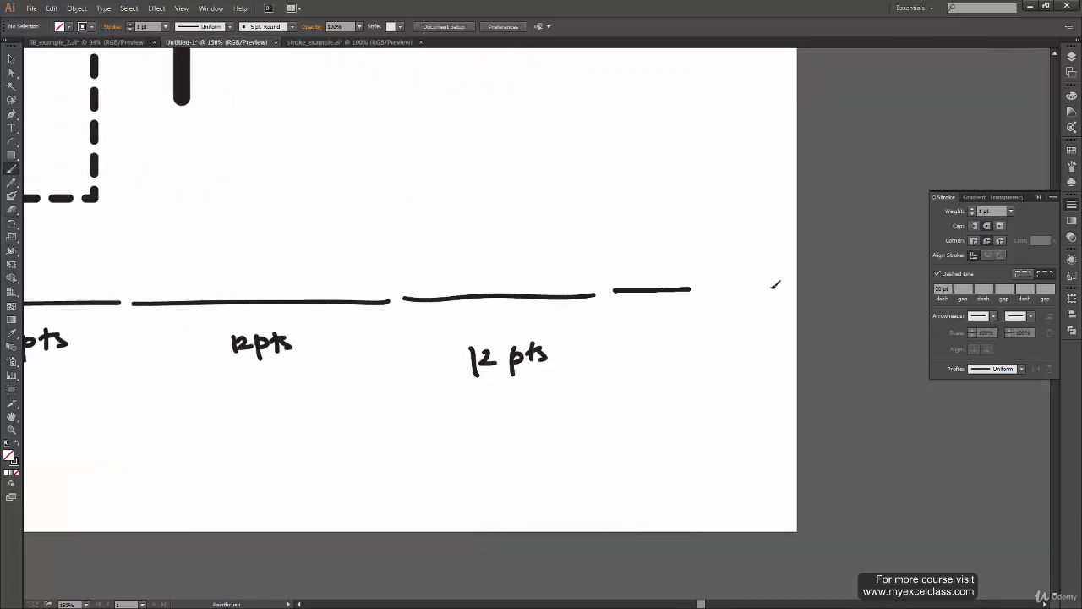
mouse_move(689, 331)
mouse_down()
mouse_move(690, 359)
mouse_move(713, 359)
mouse_up()
drag(720, 336, 721, 360)
mouse_move(721, 339)
mouse_down()
mouse_move(745, 347)
mouse_move(751, 334)
mouse_up()
drag(759, 339, 749, 349)
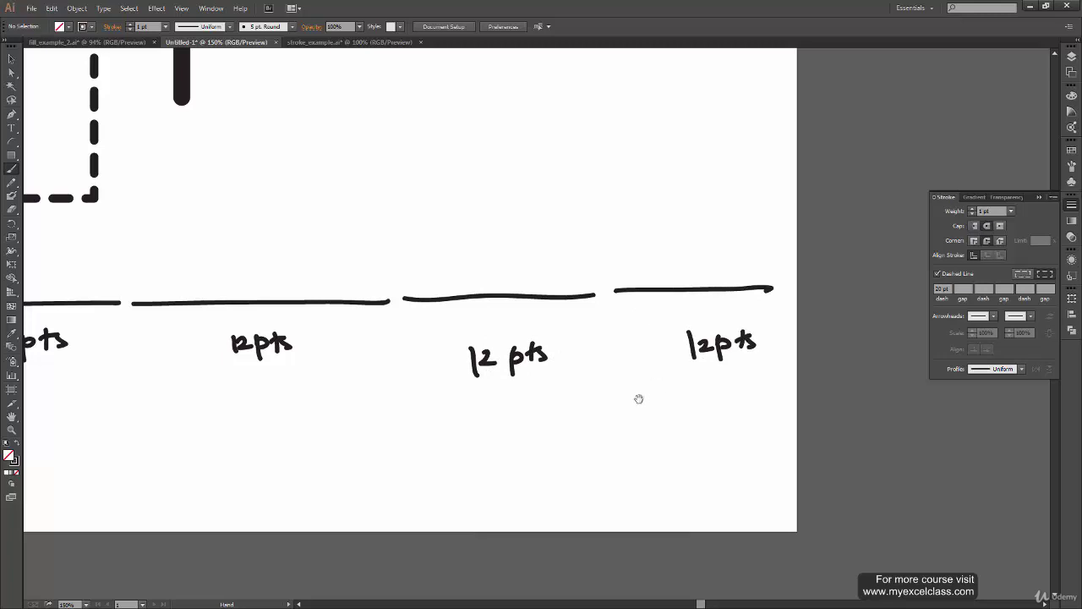
Select the second, fourth and sixth lines with their labels.
scroll(329, 356, left, 3)
scroll(412, 339, left, 3)
key(v)
drag(352, 261, 371, 361)
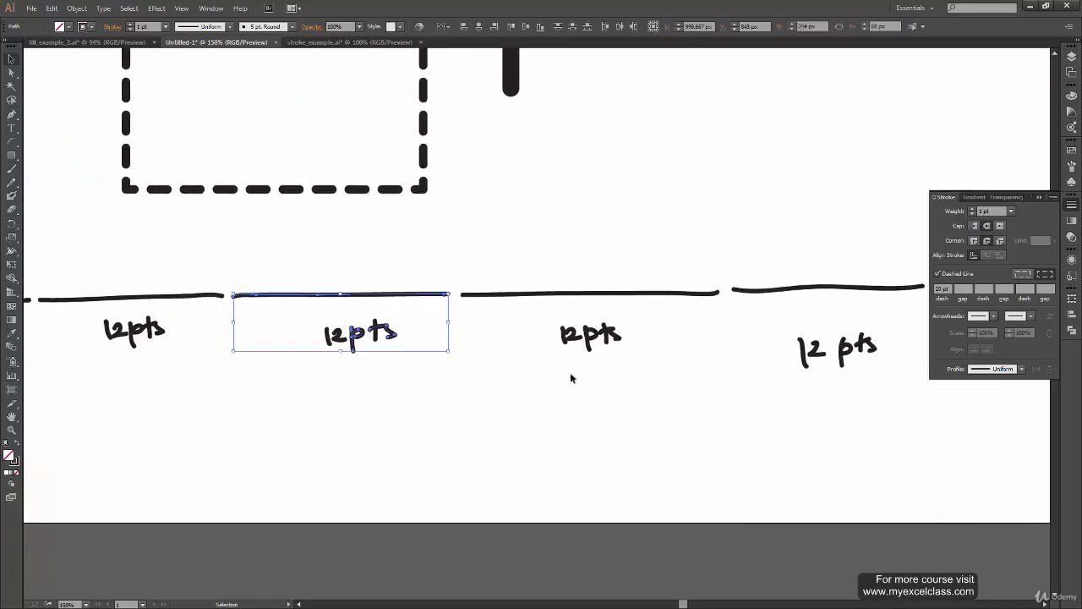
drag(553, 411, 398, 417)
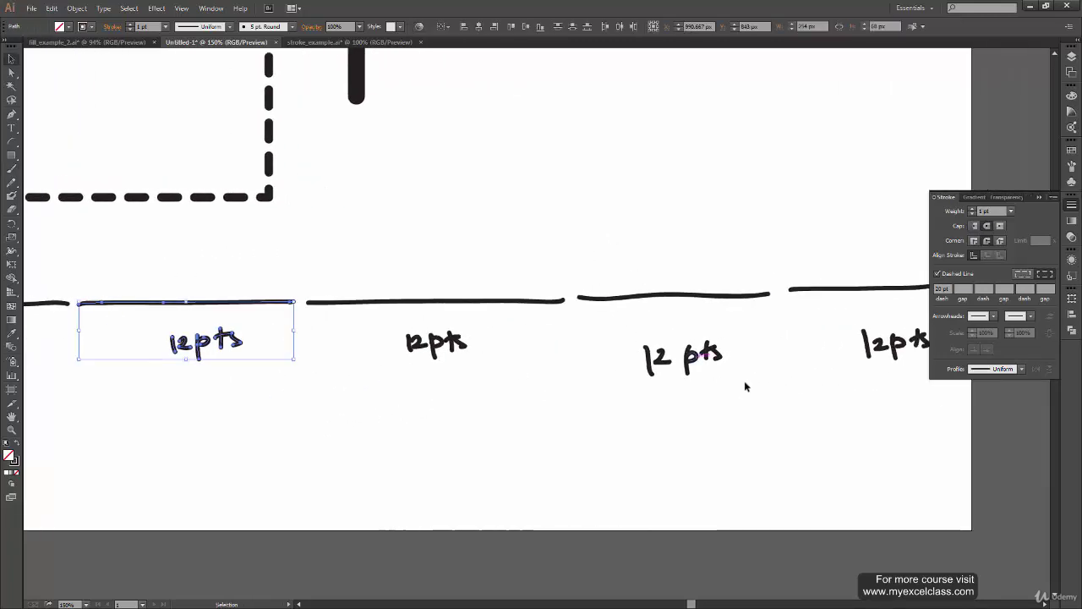
drag(744, 381, 581, 408)
key(ctrl+minus)
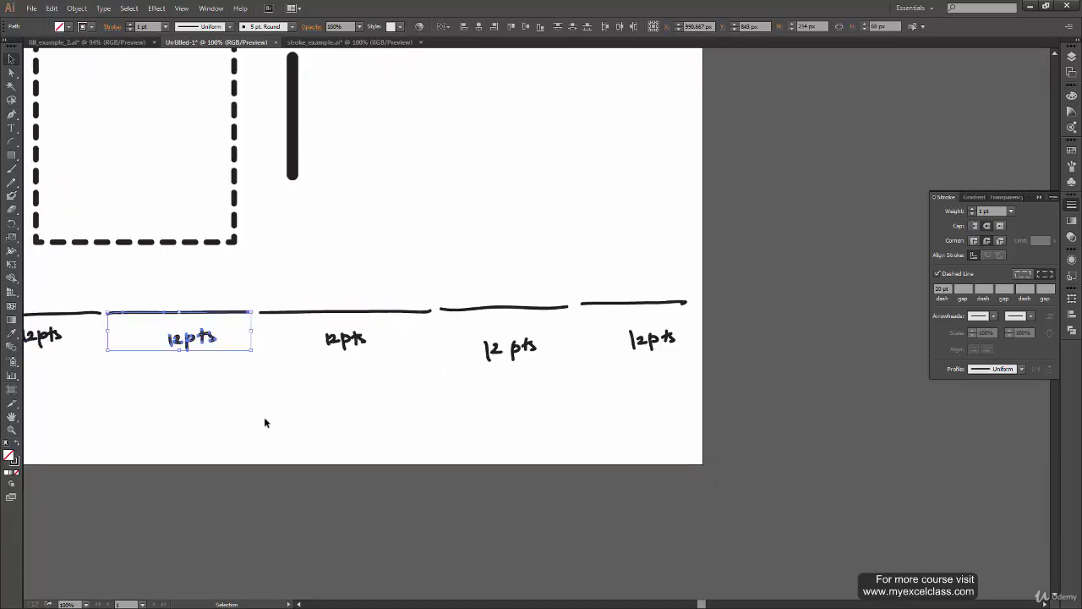
drag(264, 416, 576, 420)
drag(291, 283, 338, 359)
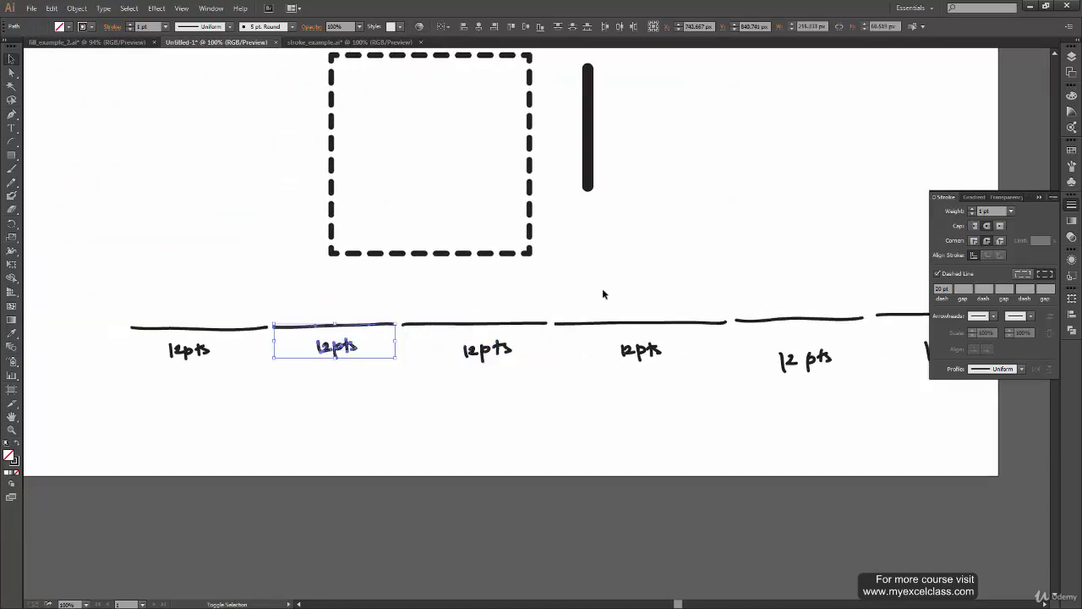
shift+drag(602, 289, 684, 404)
drag(831, 411, 728, 409)
shift+drag(773, 268, 894, 402)
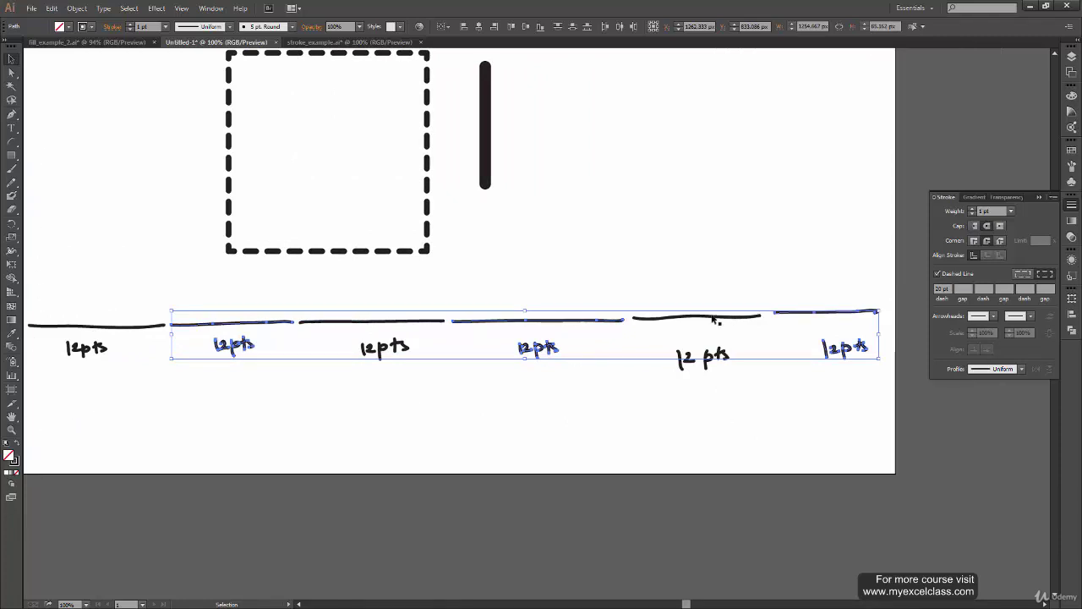
Set the selected alternate lines' stroke colour to light grey dbdbdb.
double_click(14, 461)
drag(126, 255, 116, 233)
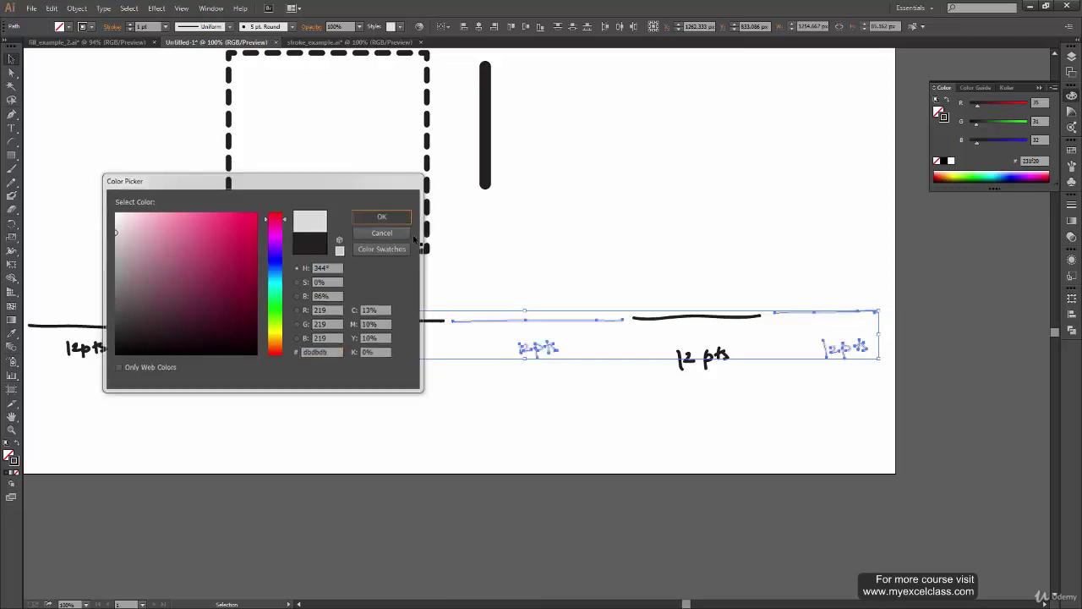
key(Return)
click(416, 460)
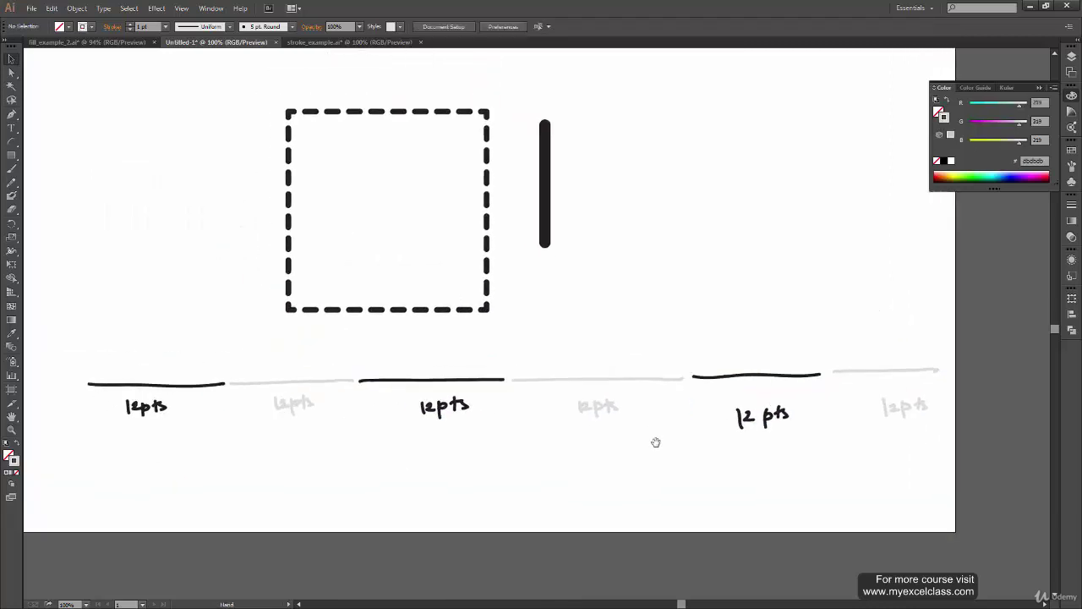
scroll(643, 431, up, 2)
Select the whole row of lines and labels and Alt-drag a duplicate to the right.
drag(253, 350, 302, 442)
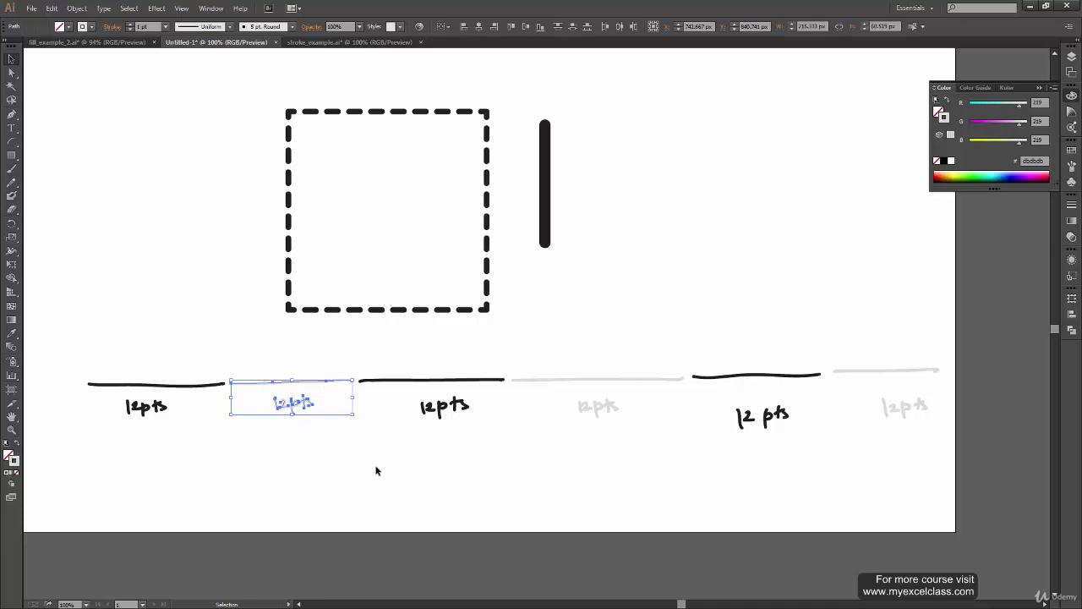
click(411, 362)
drag(391, 329, 475, 457)
click(515, 483)
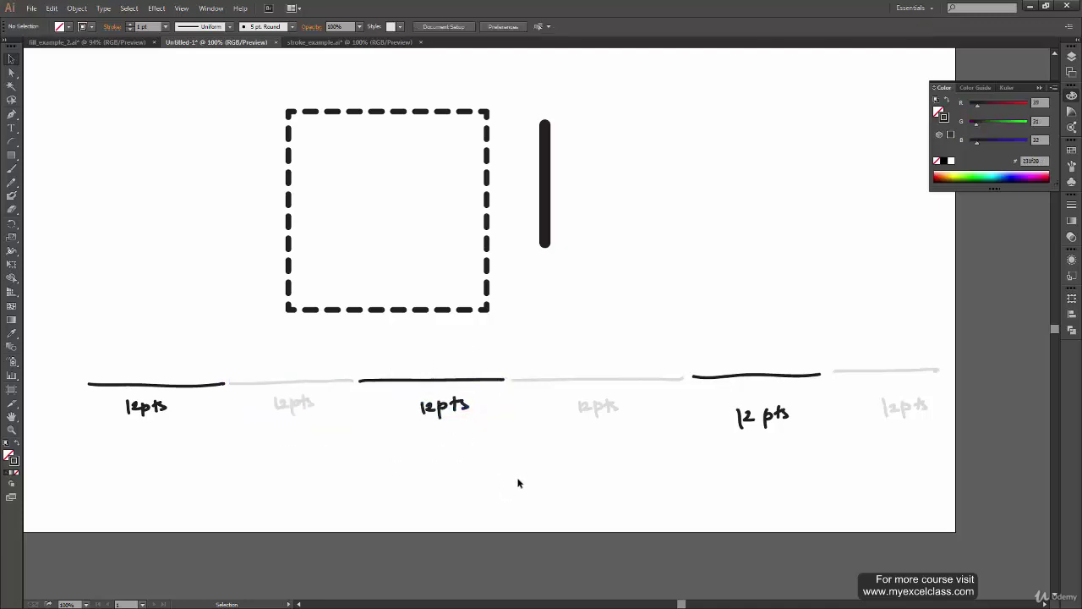
drag(555, 331, 592, 470)
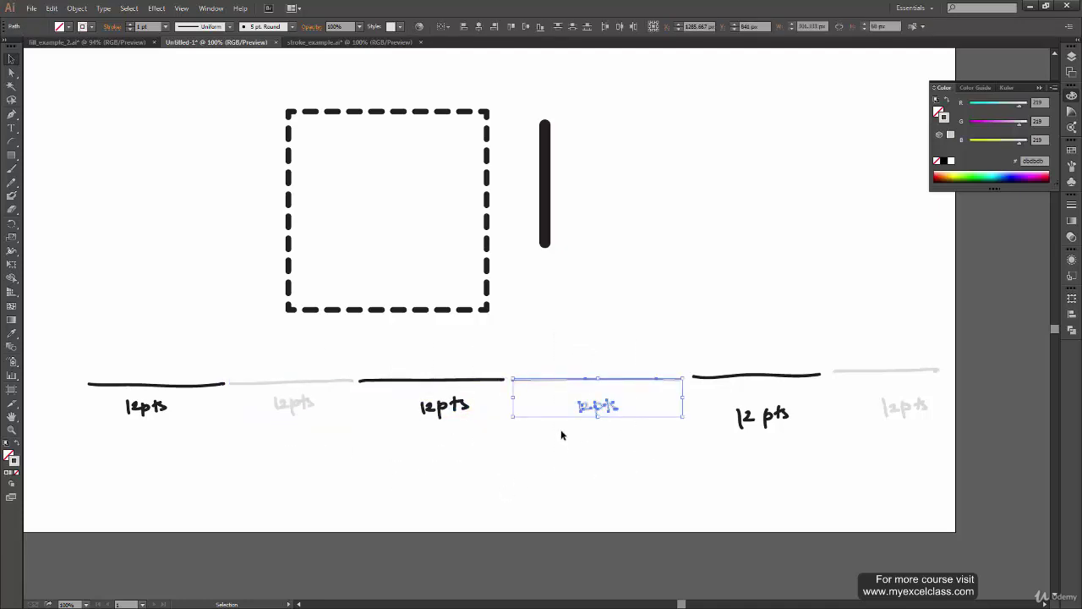
drag(719, 335, 800, 483)
mouse_move(873, 329)
mouse_down()
mouse_move(938, 459)
mouse_move(935, 478)
mouse_up()
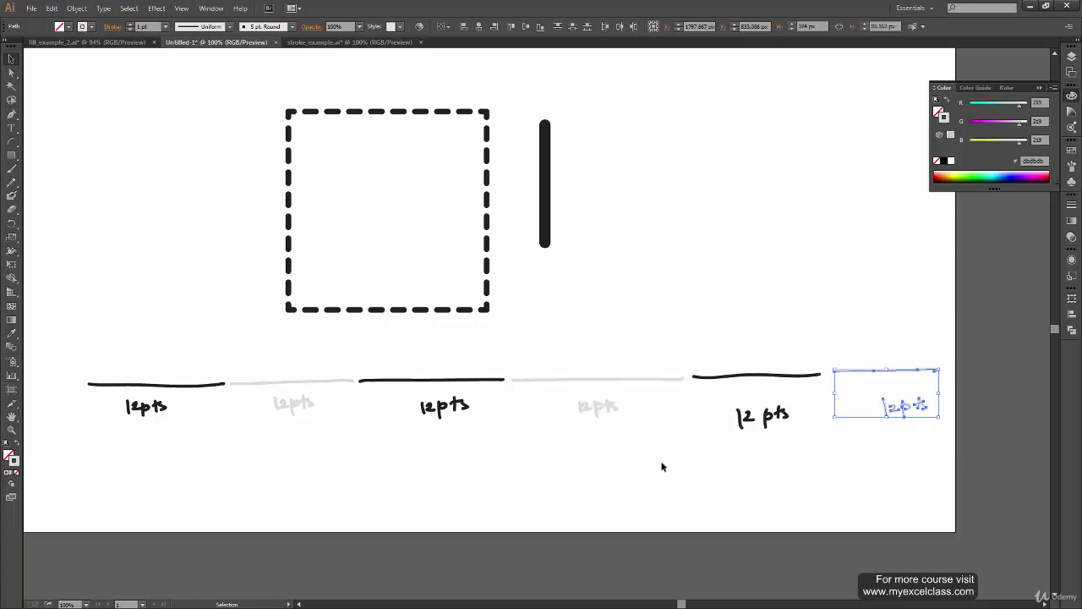
drag(91, 345, 179, 448)
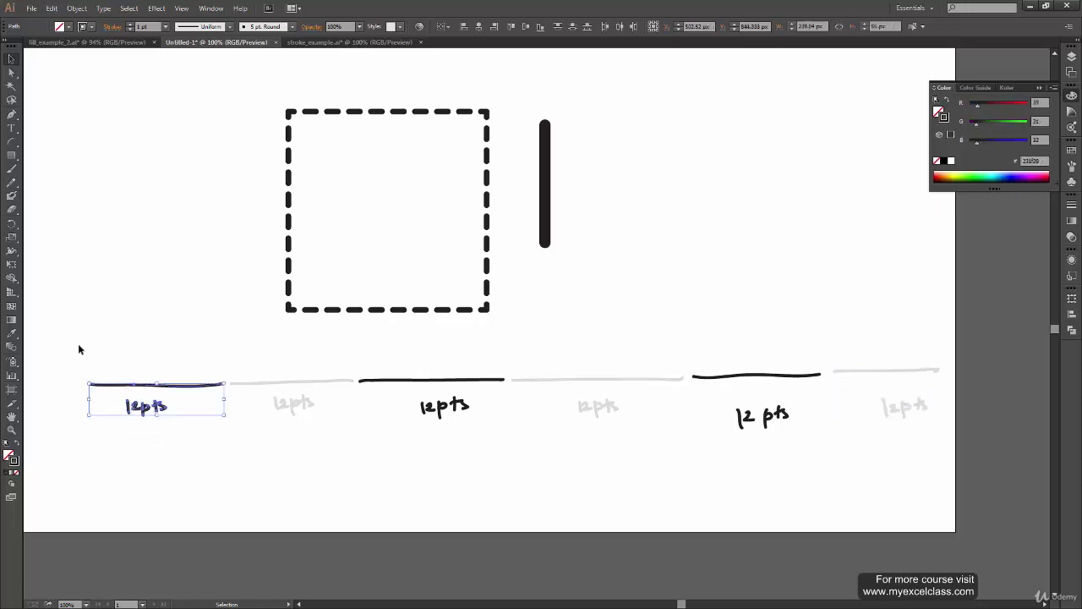
mouse_move(77, 318)
mouse_down()
mouse_move(881, 505)
mouse_move(962, 504)
mouse_move(956, 476)
mouse_move(902, 445)
mouse_up()
drag(84, 365, 942, 361)
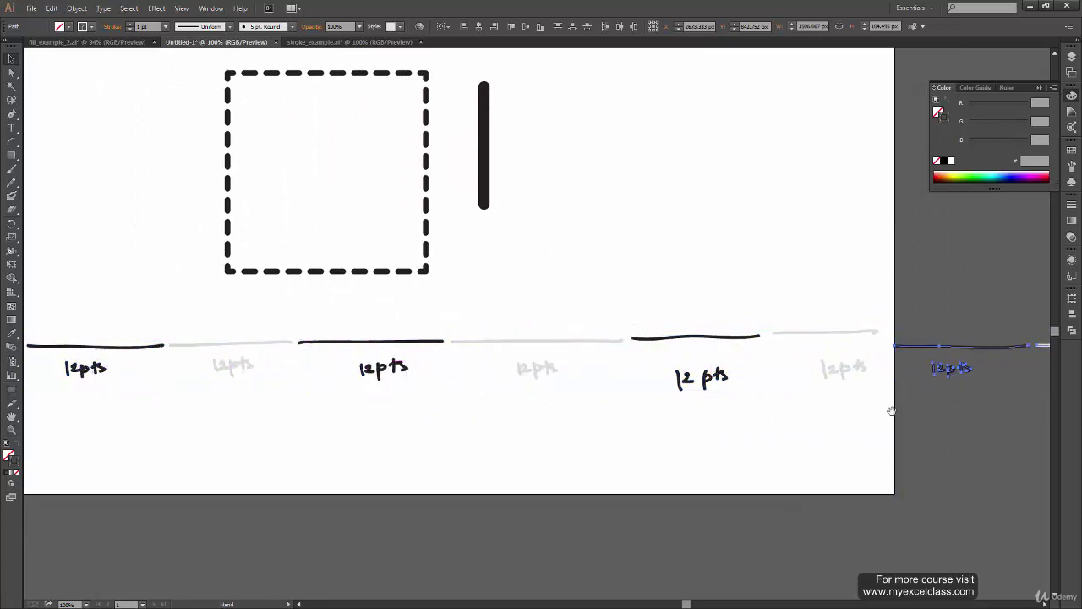
mouse_move(891, 410)
mouse_down()
mouse_move(647, 403)
mouse_move(678, 385)
mouse_up()
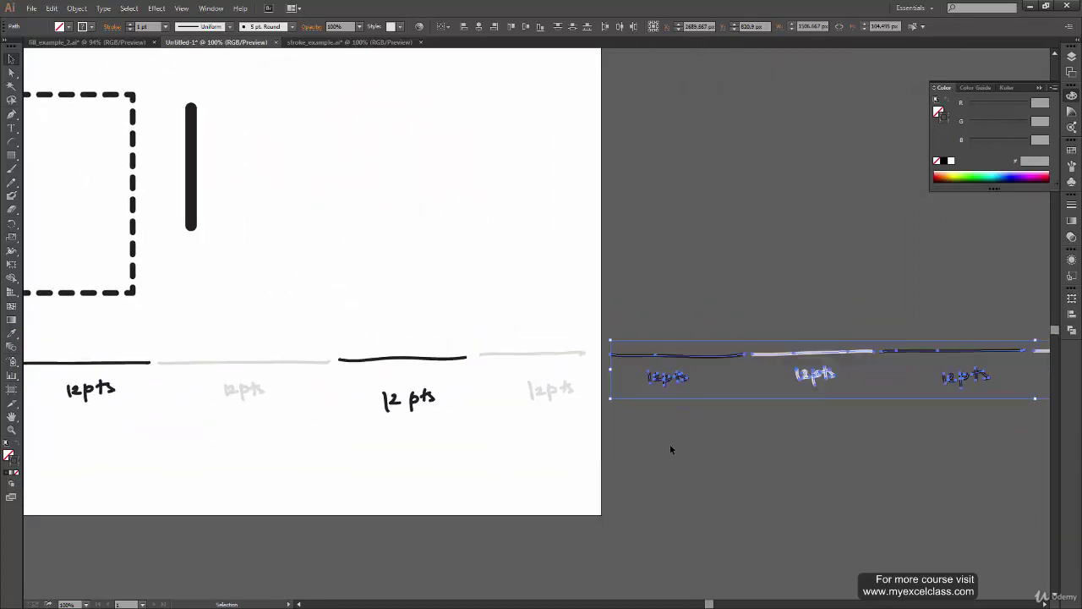
click(670, 444)
Delete all the hand-drawn lines and labels, then fit the artboard in the window.
drag(257, 376, 440, 408)
scroll(736, 408, right, 4)
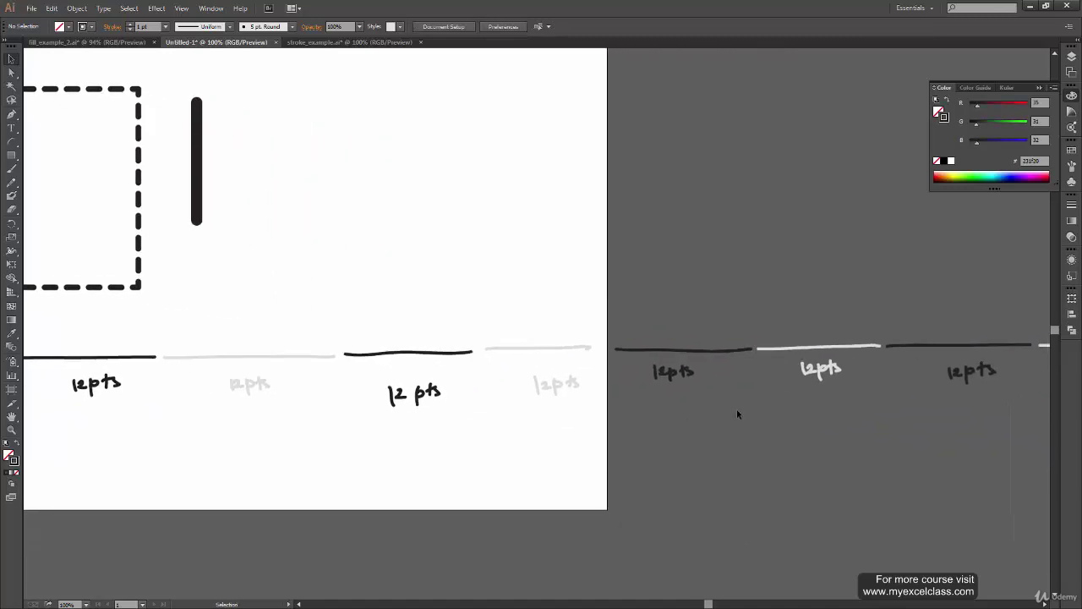
key(ctrl+minus)
key(ctrl+minus)
key(ctrl+minus)
key(v)
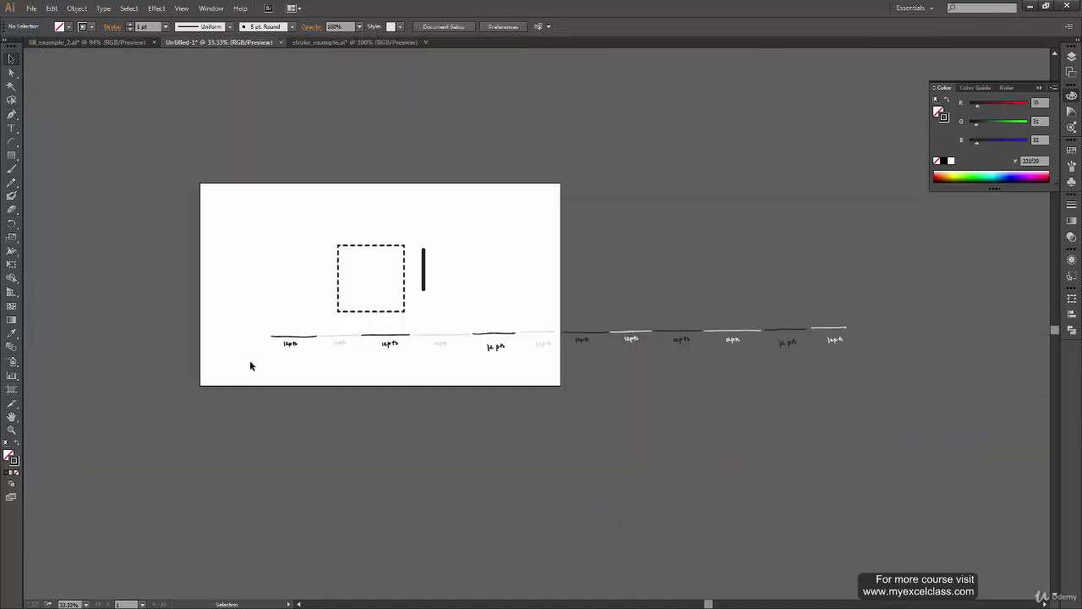
drag(225, 315, 922, 391)
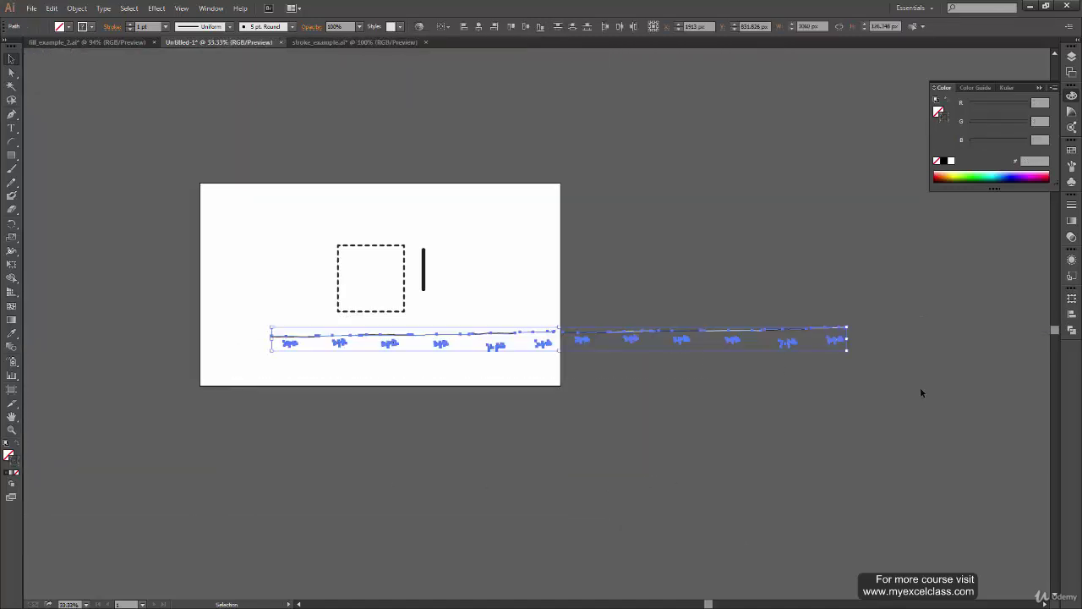
key(Delete)
key(ctrl+0)
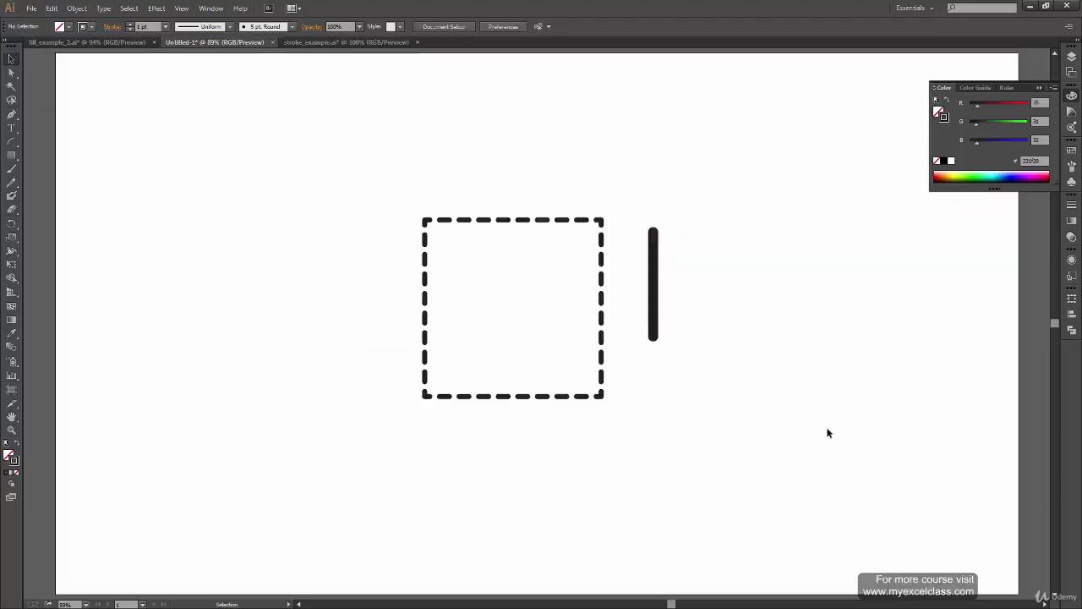
Rotate the vertical bar so it lies horizontally below the square.
click(652, 287)
mouse_move(635, 389)
mouse_down()
mouse_move(581, 254)
mouse_move(577, 467)
mouse_move(780, 212)
mouse_up()
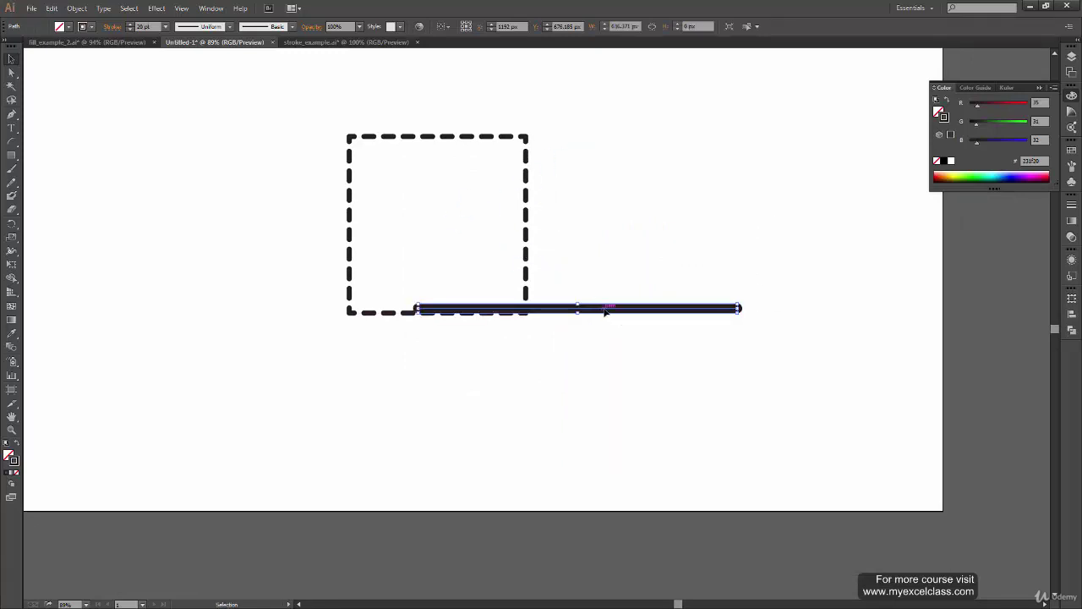
drag(604, 307, 425, 396)
drag(476, 423, 566, 420)
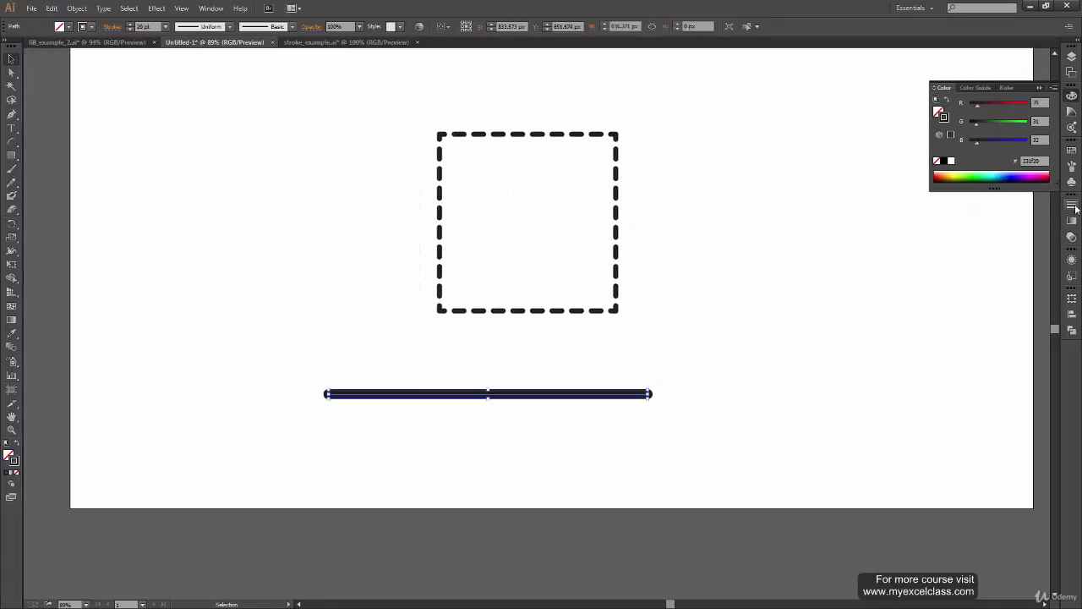
Make the horizontal line dashed, stretch it long in both directions, and give dashes flat caps.
click(1071, 204)
click(937, 273)
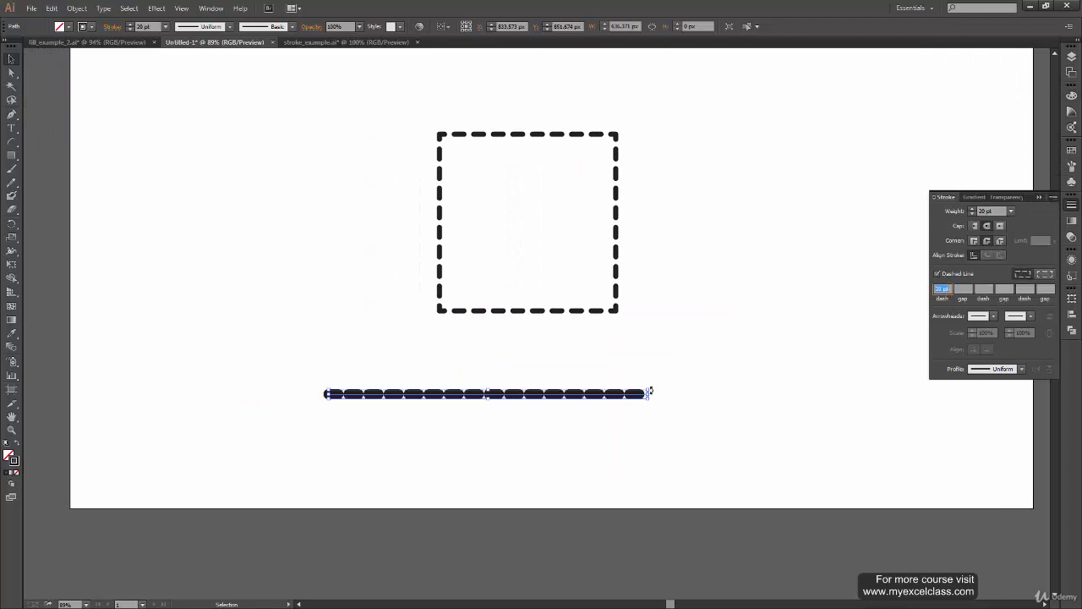
drag(650, 391, 957, 393)
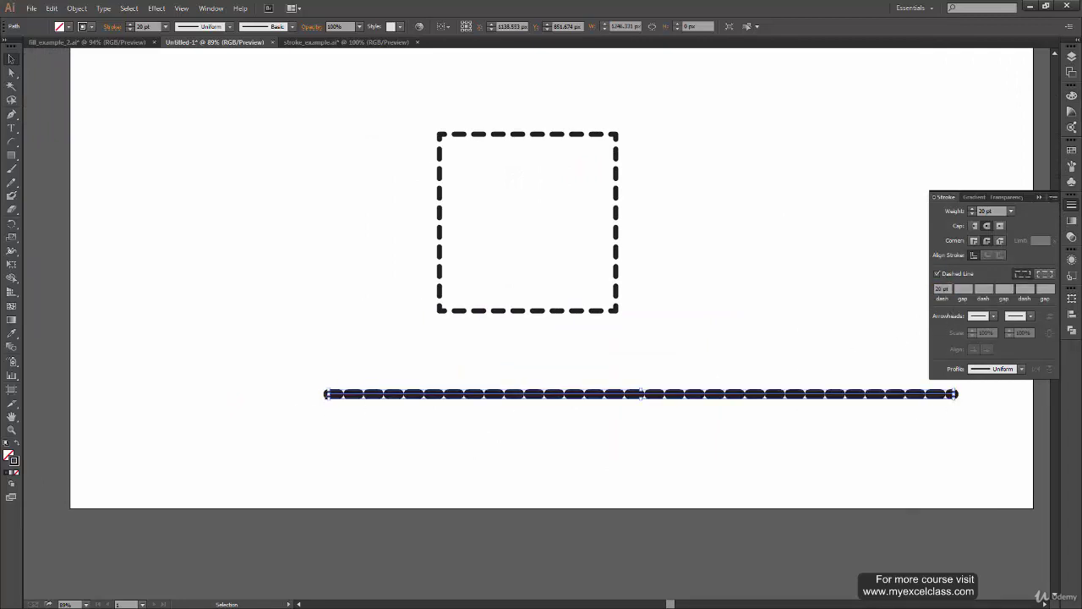
drag(325, 393, 133, 393)
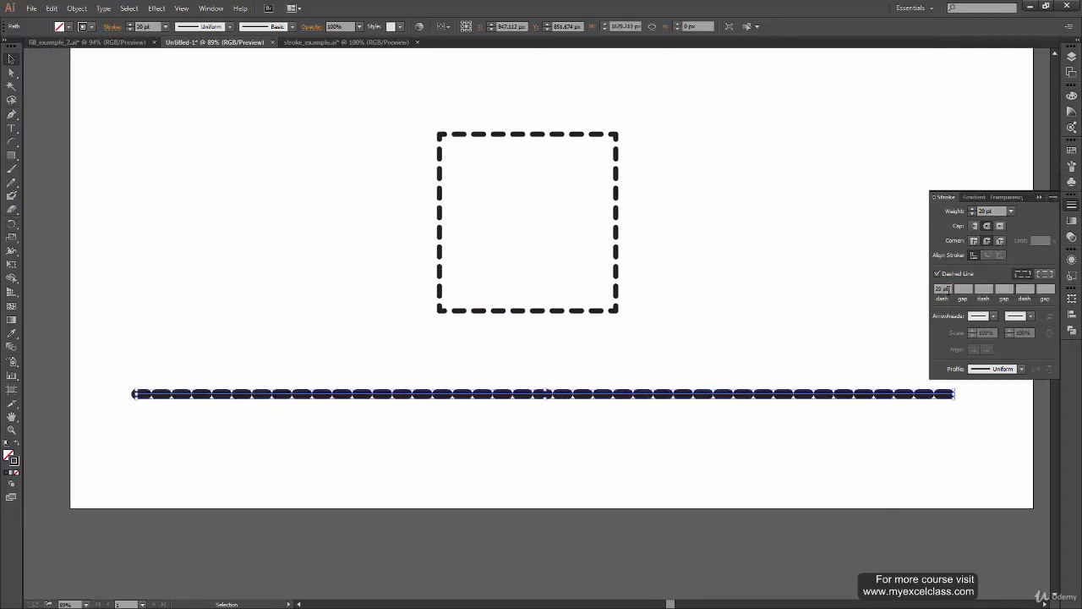
click(973, 225)
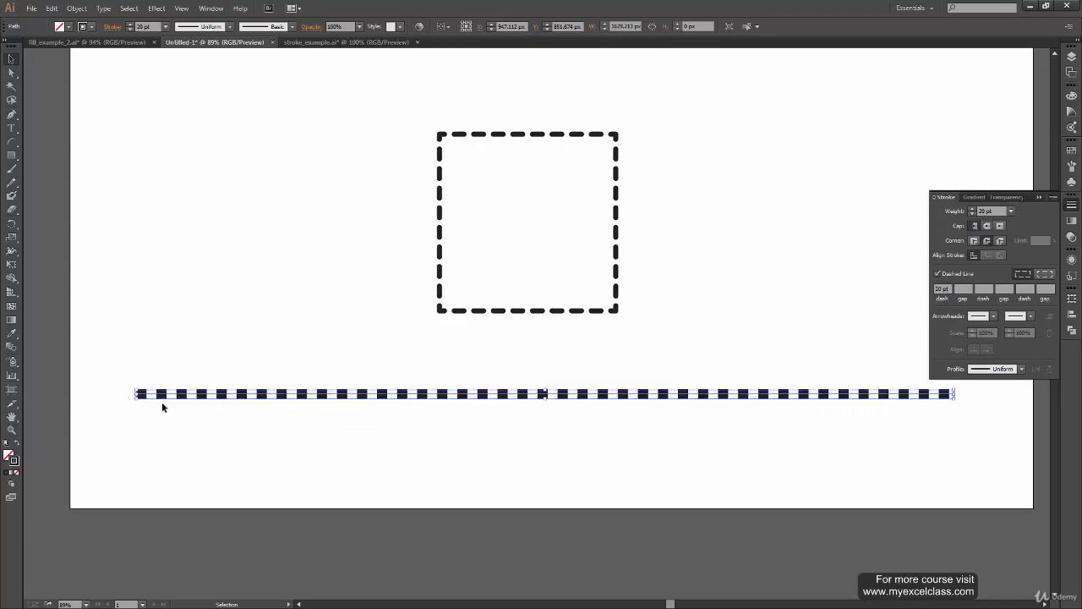
View the artwork at 100% with the Selection tool and show the preset stroke weights.
key(a)
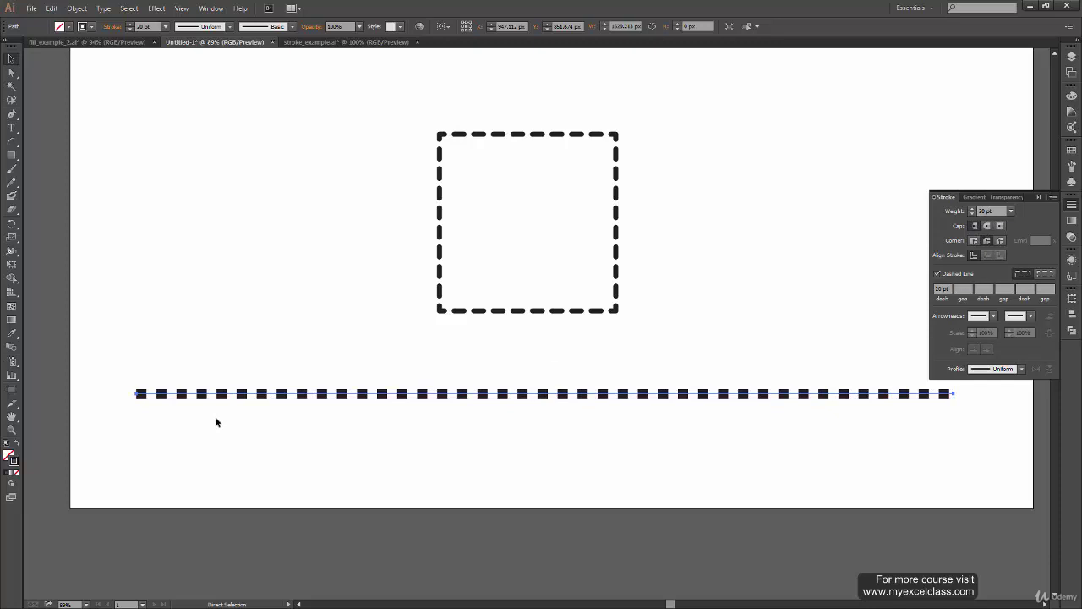
key(ctrl+1)
key(v)
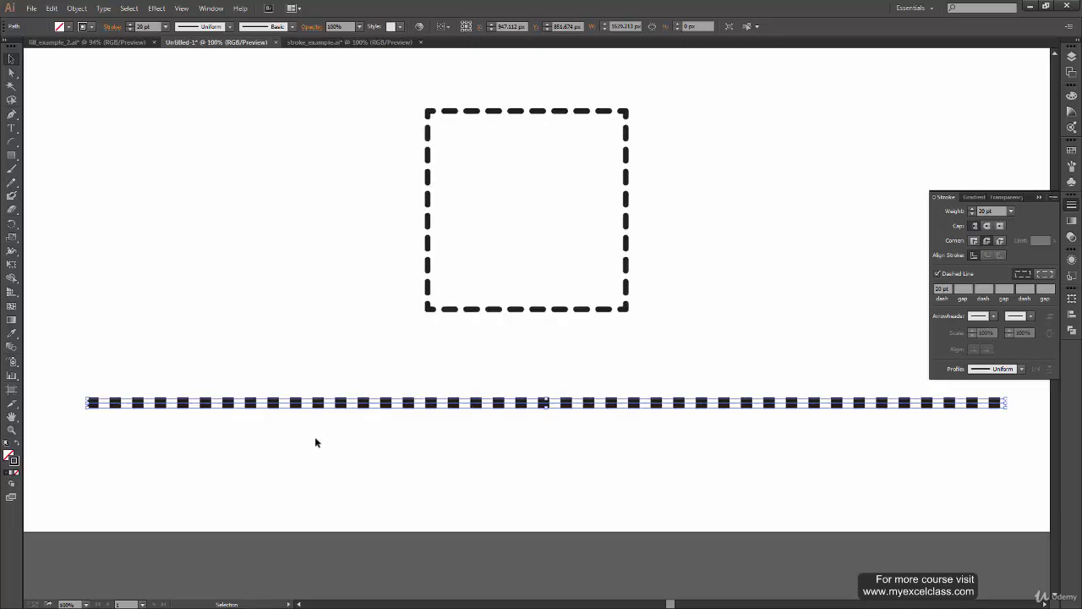
click(1010, 212)
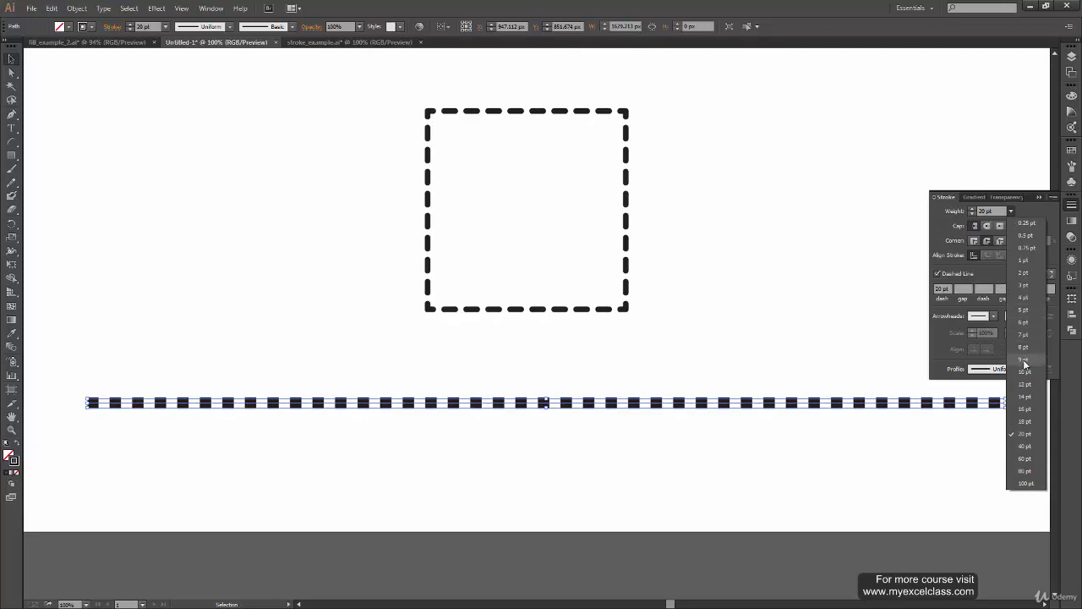
Make the line 10 pt thick with a 40 pt first dash and 10 pt first gap.
click(1026, 372)
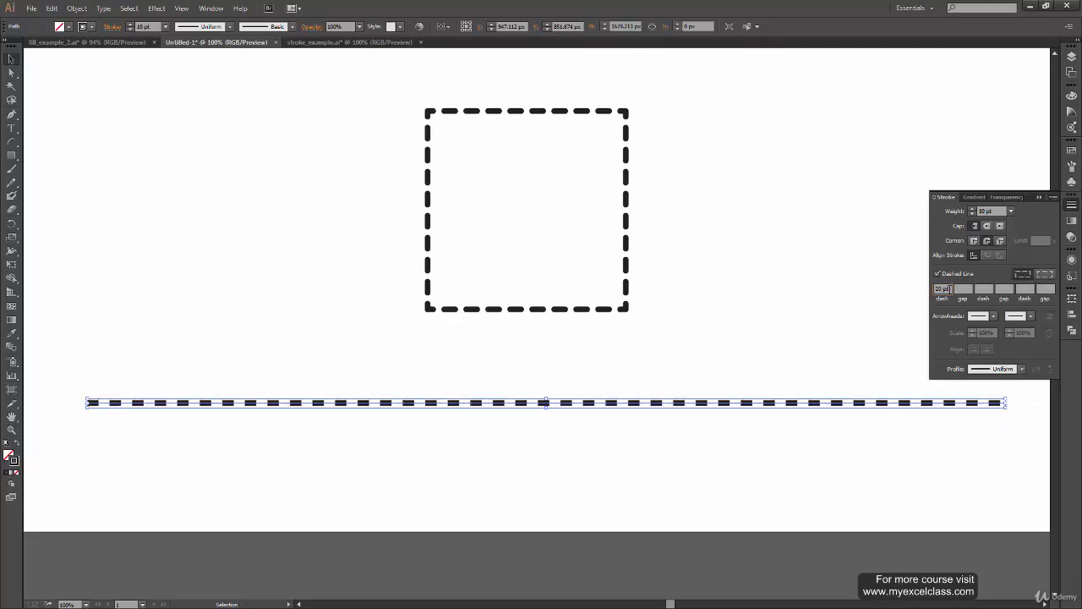
text(40)
key(Tab)
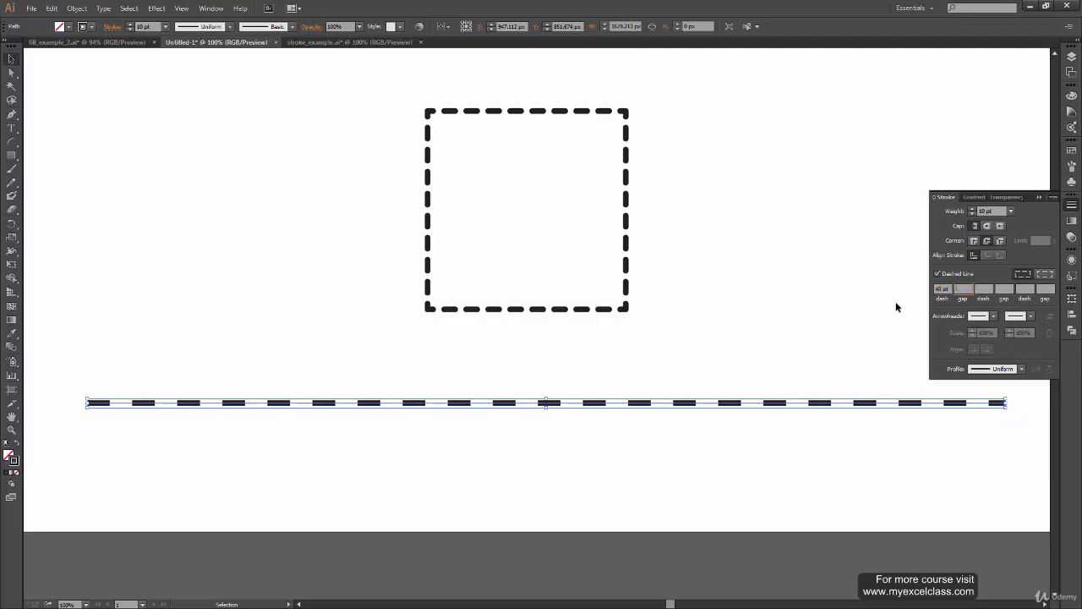
click(90, 413)
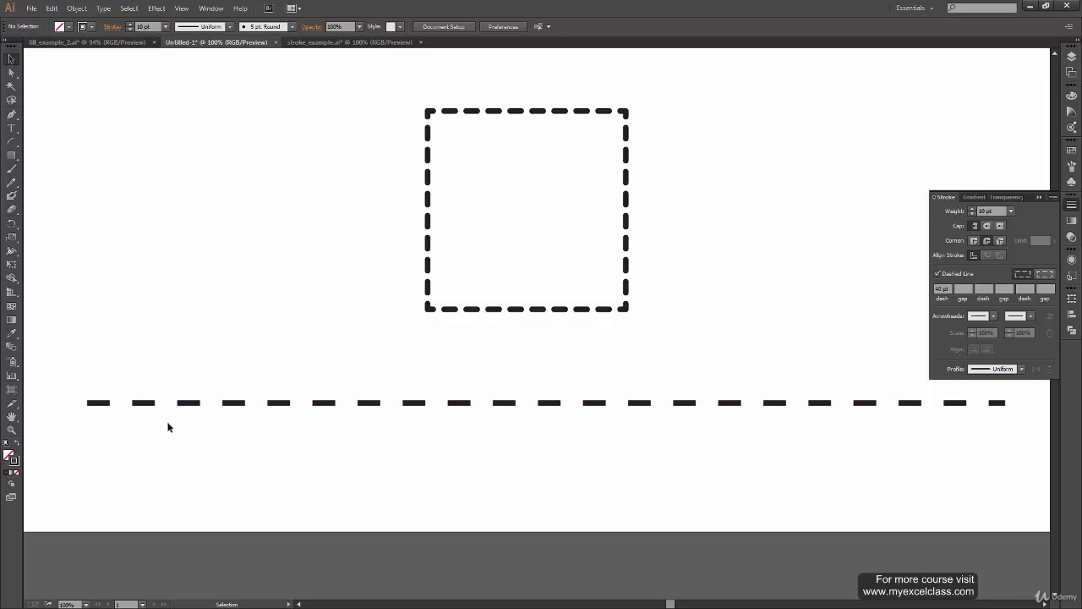
click(215, 403)
click(963, 291)
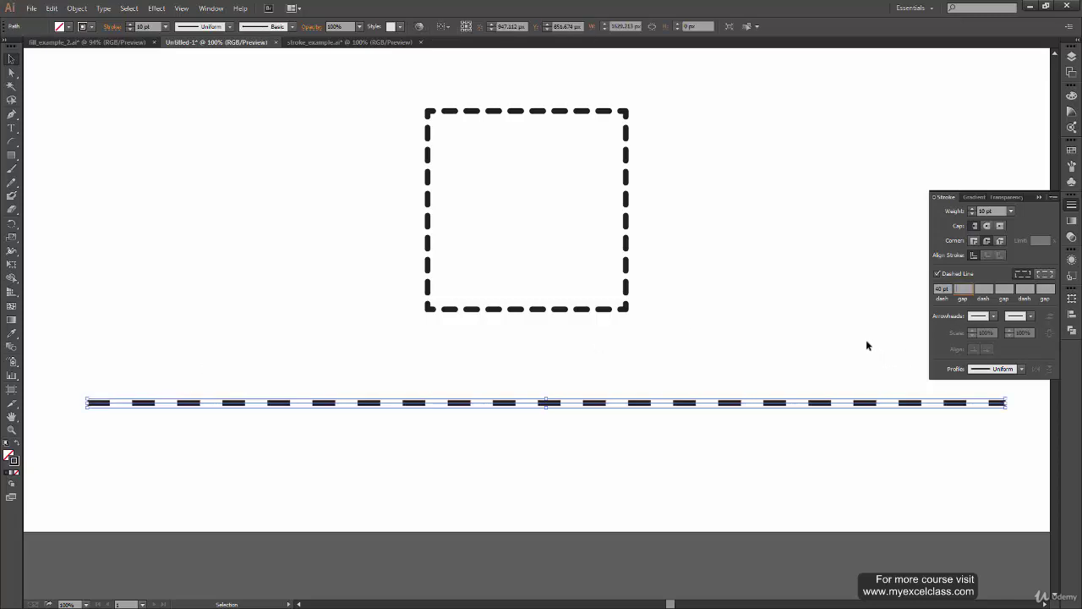
text(10)
key(Tab)
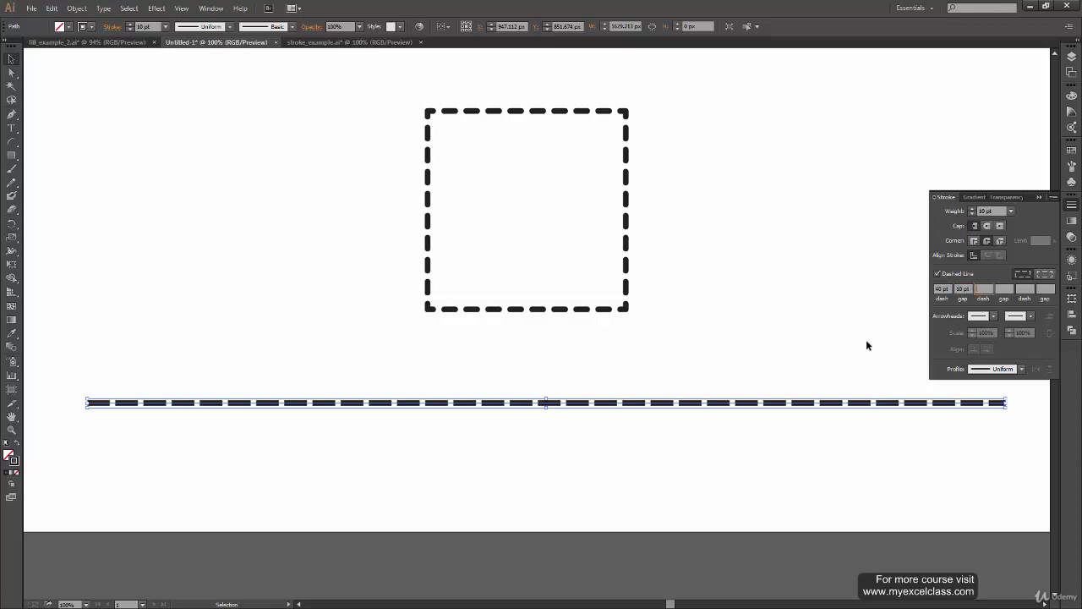
click(99, 442)
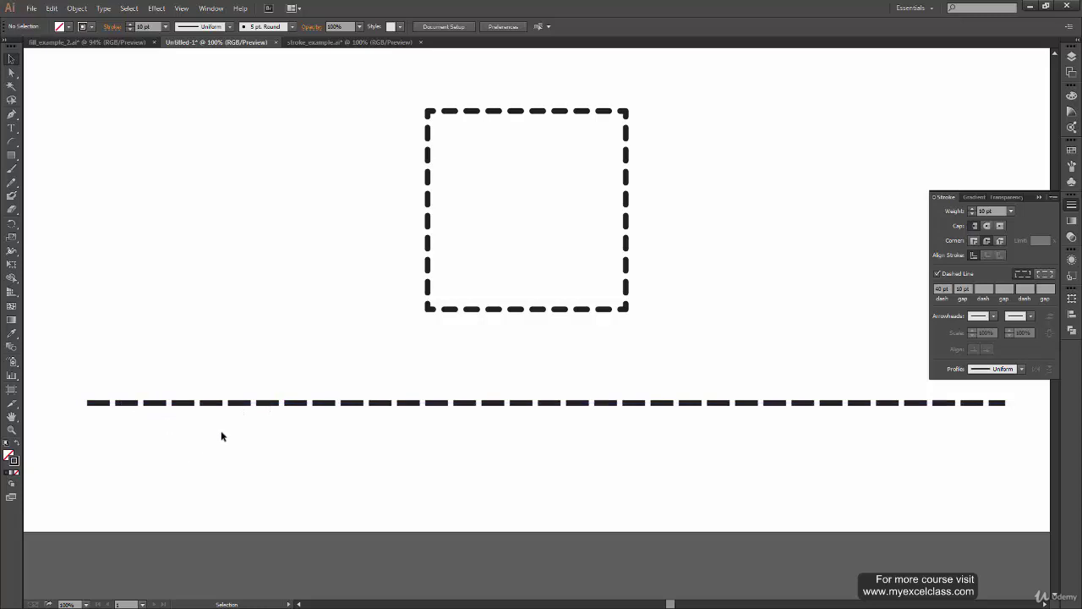
Add the second dash and 10 pt second gap, previewing the dash-dot pattern.
drag(218, 385, 145, 438)
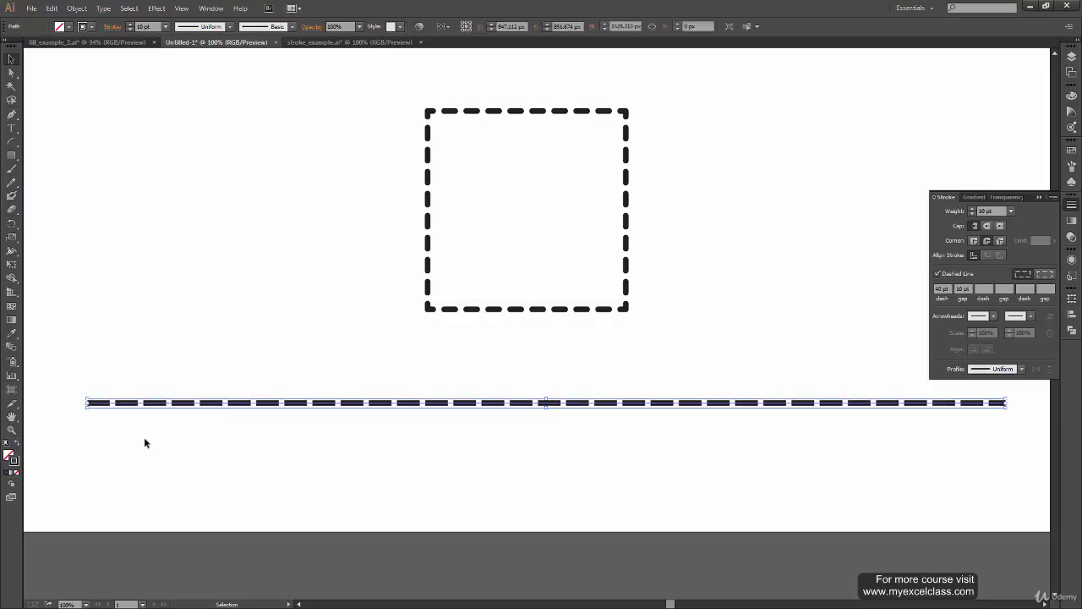
click(989, 294)
key(Tab)
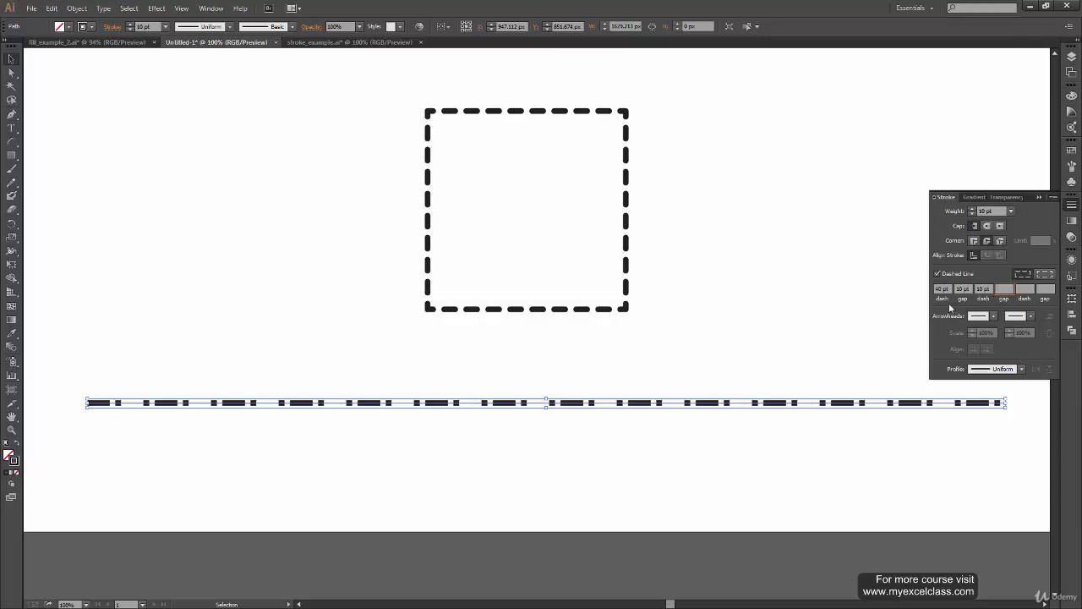
click(189, 464)
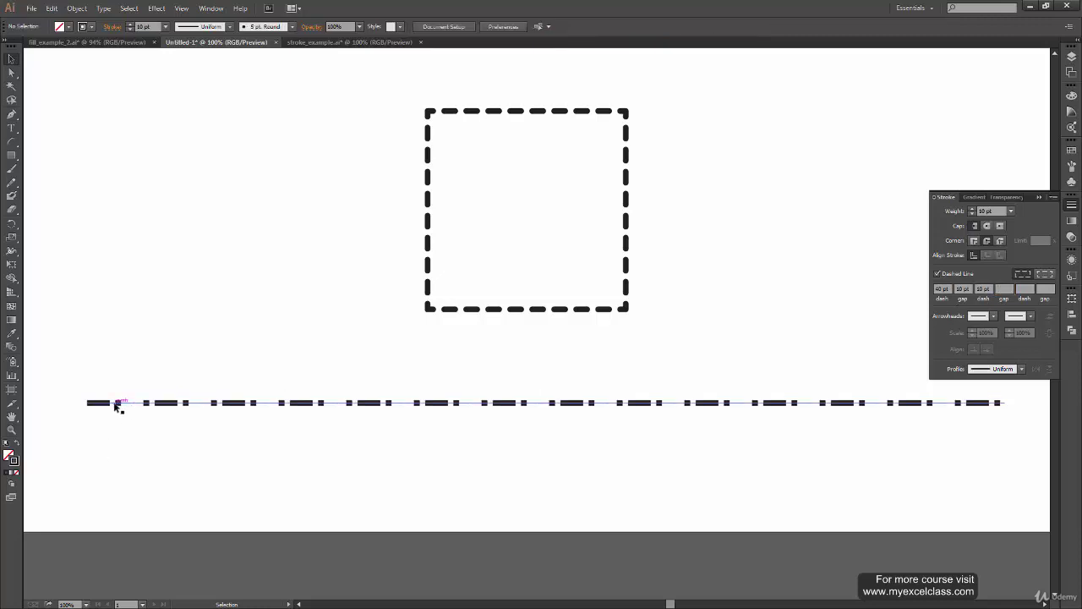
click(186, 402)
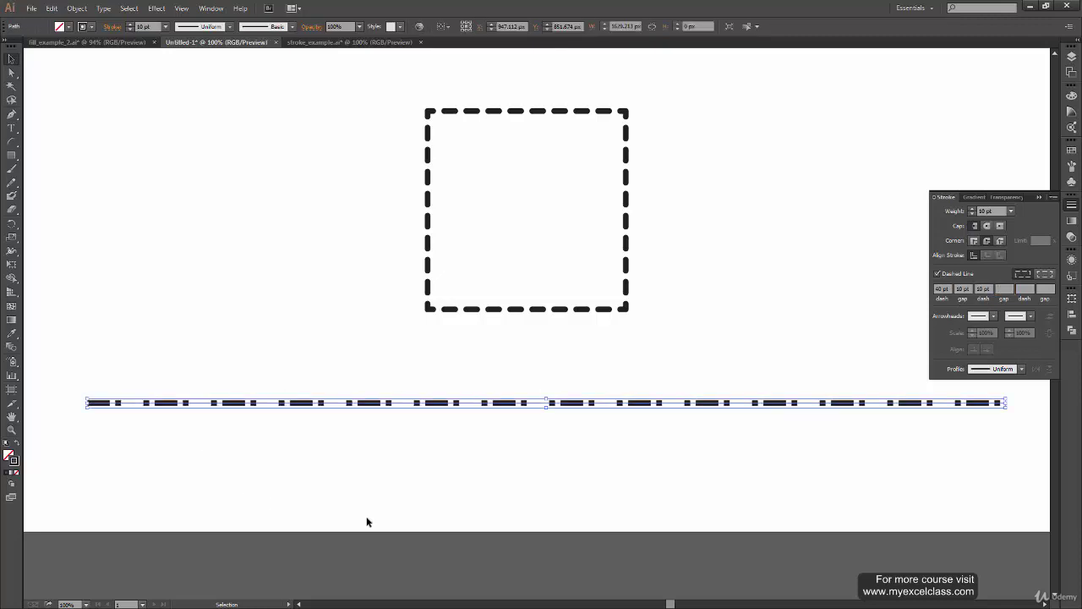
click(1001, 290)
key(Tab)
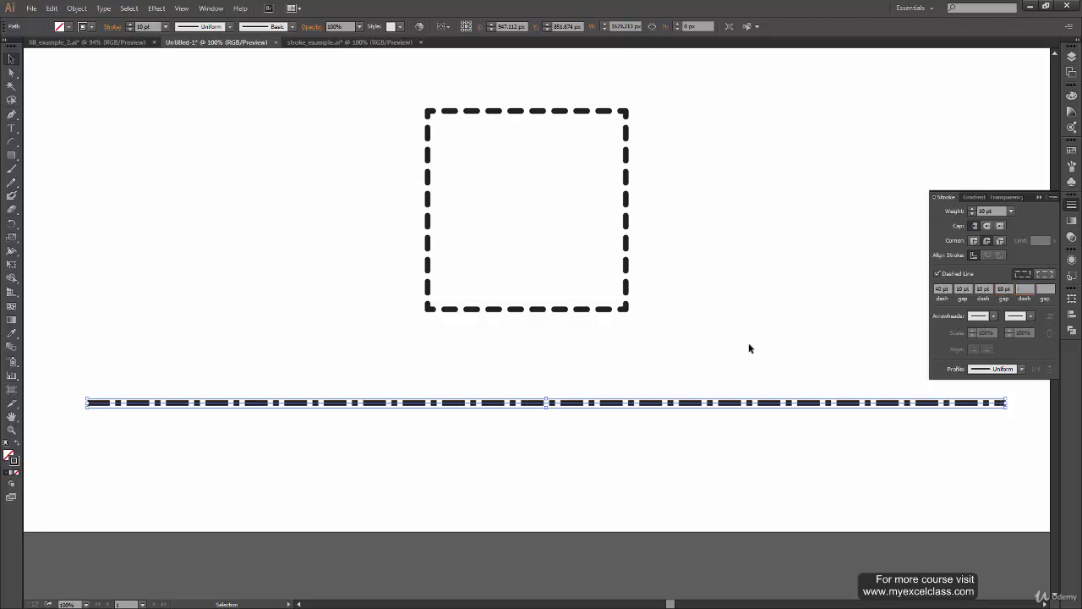
click(198, 475)
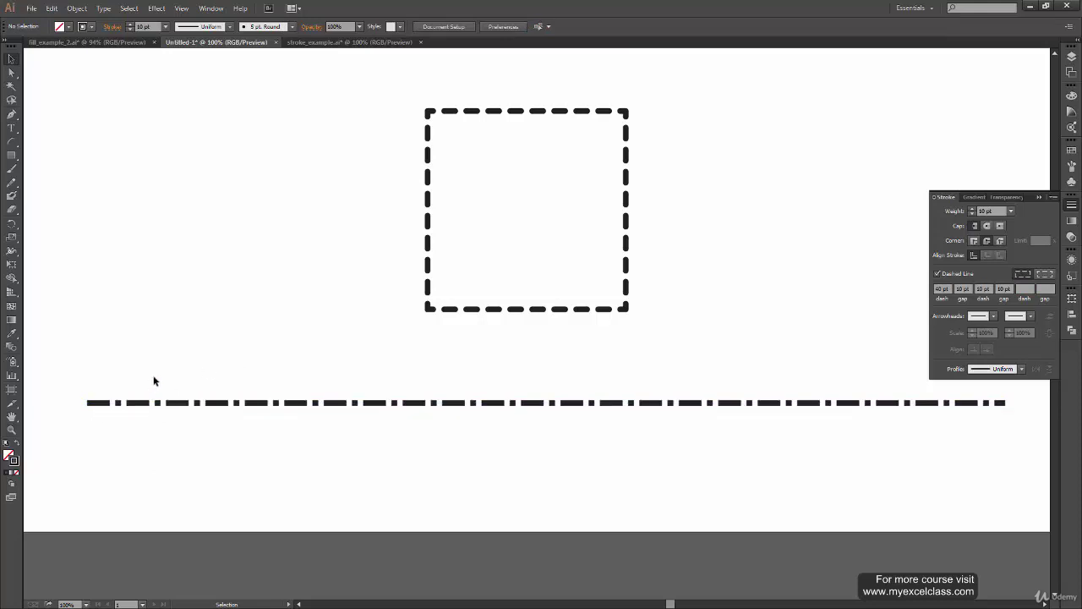
Finish the pattern as 40, 10, 20, 10, 5, 10 pt, with a 5 pt dot and 10 pt final gap.
click(169, 402)
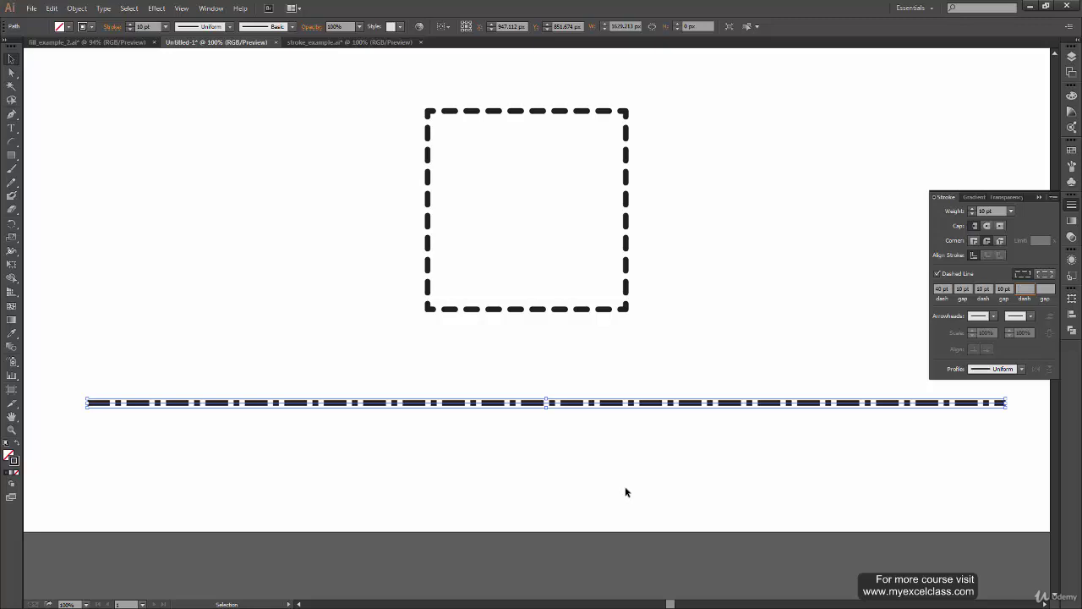
click(982, 288)
text(10)
key(Tab)
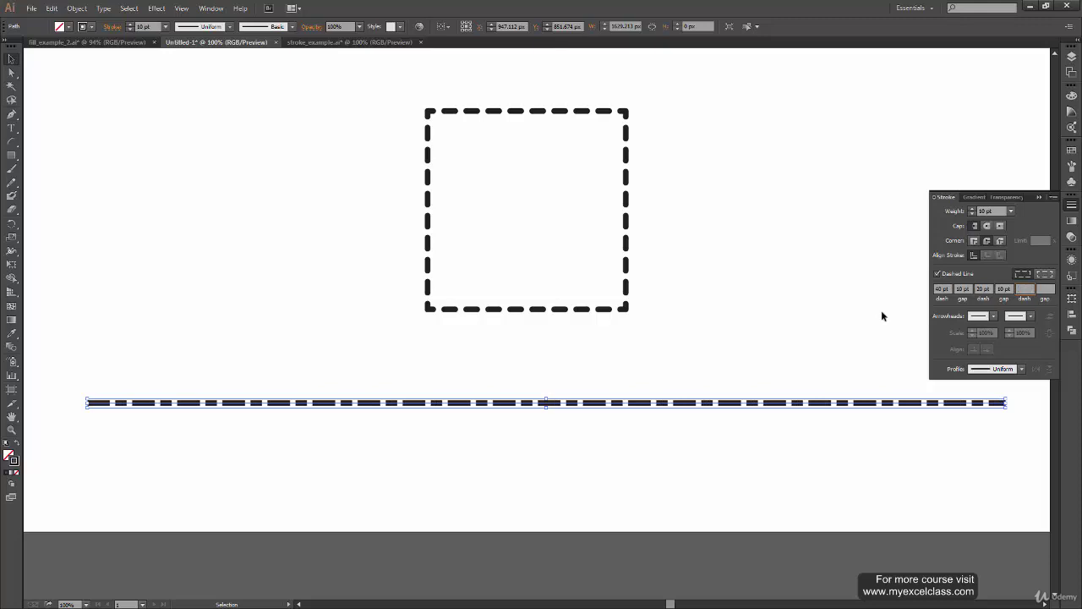
click(1048, 295)
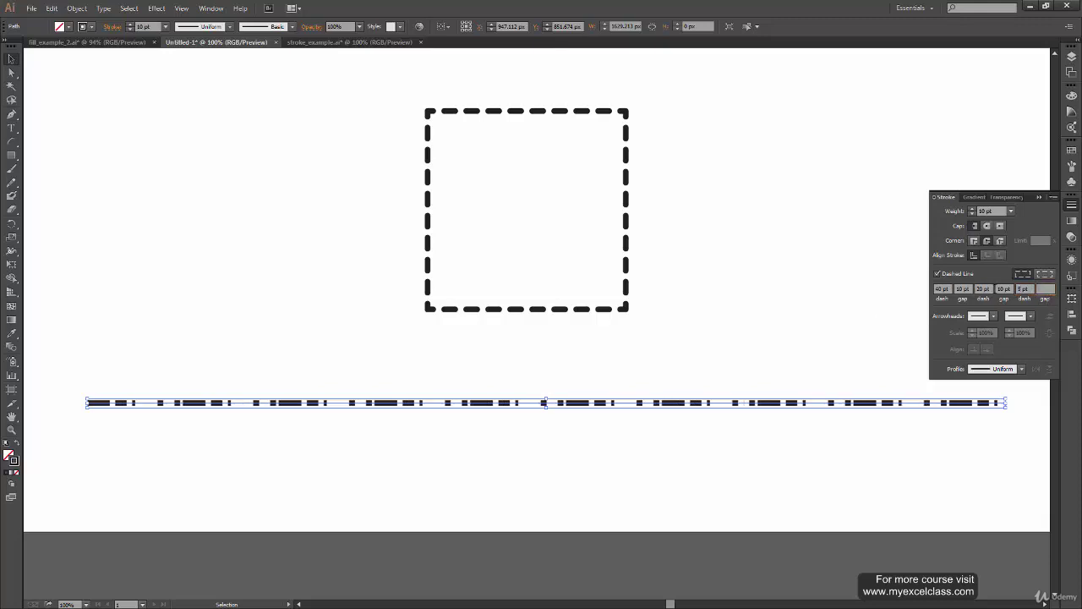
text(10)
key(Tab)
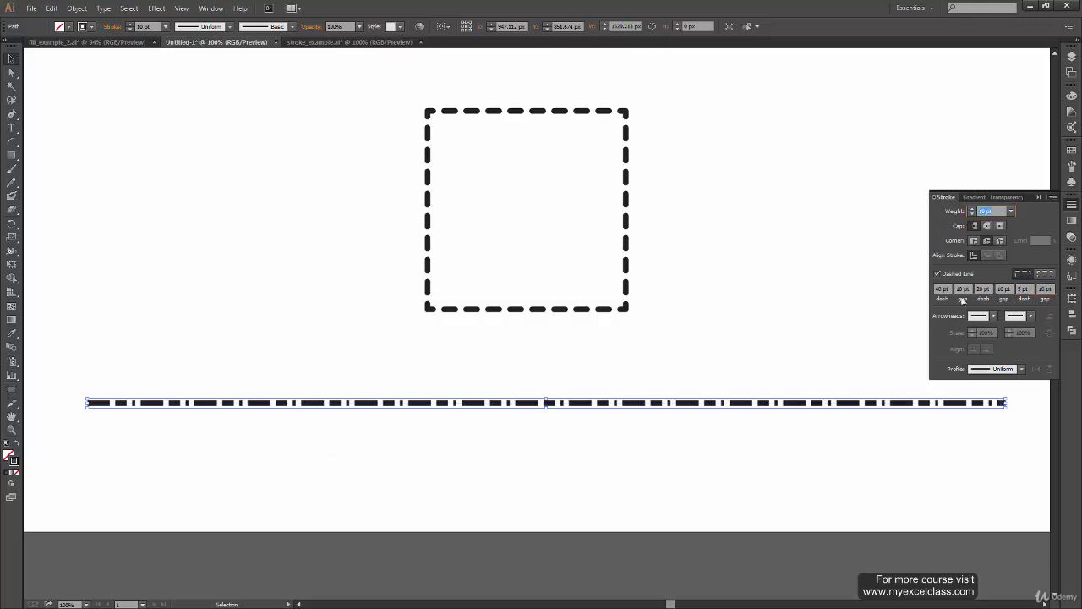
click(382, 489)
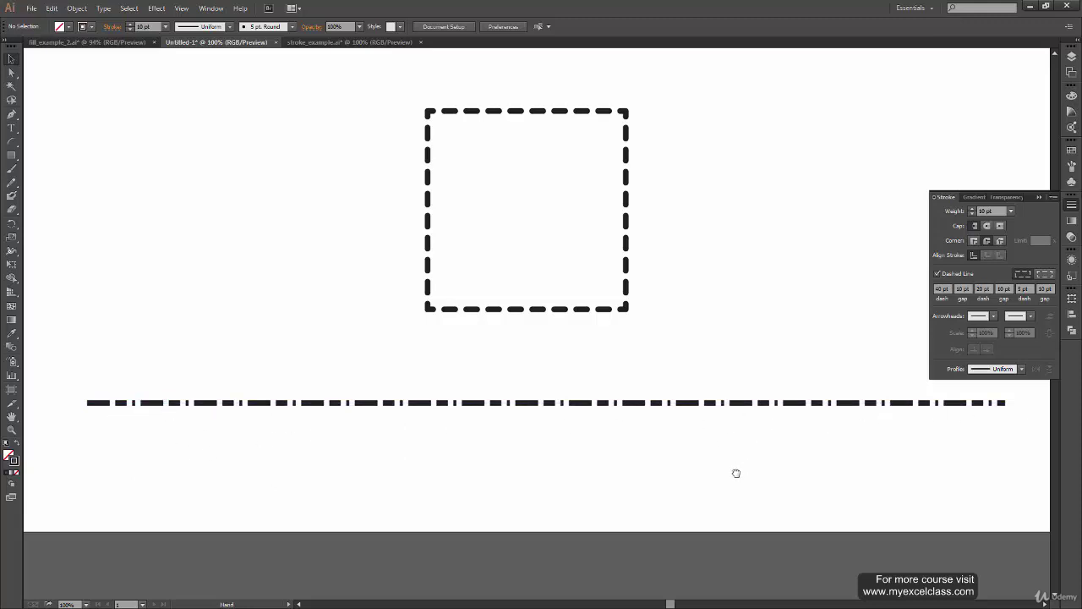
scroll(736, 471, up, 1)
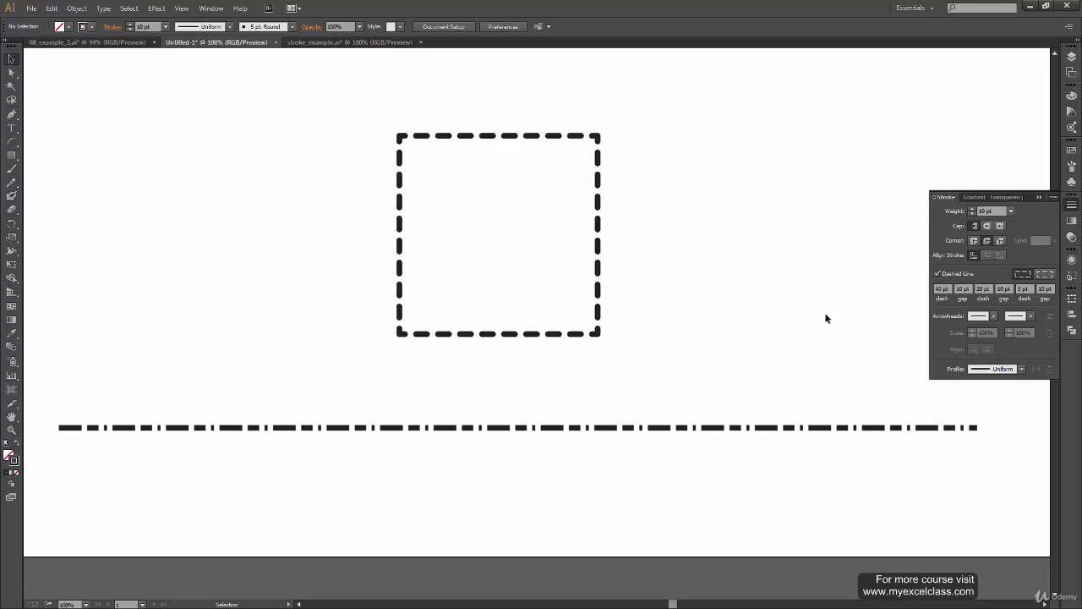
click(732, 427)
In stroke_example.ai, select the thin dashed curve and put Arrow 7 at its start.
click(688, 545)
click(343, 43)
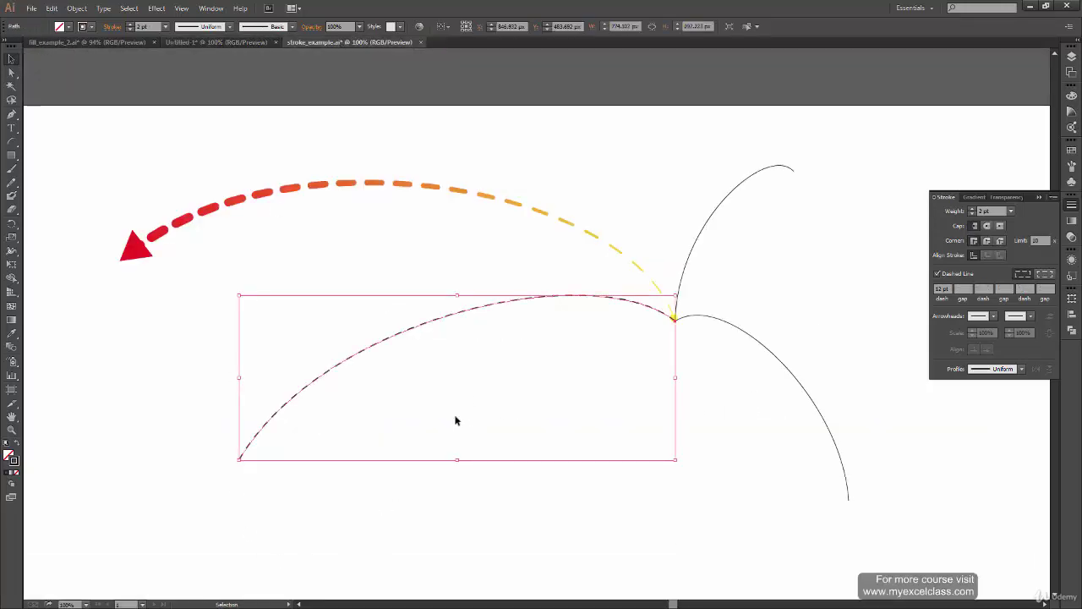
click(362, 561)
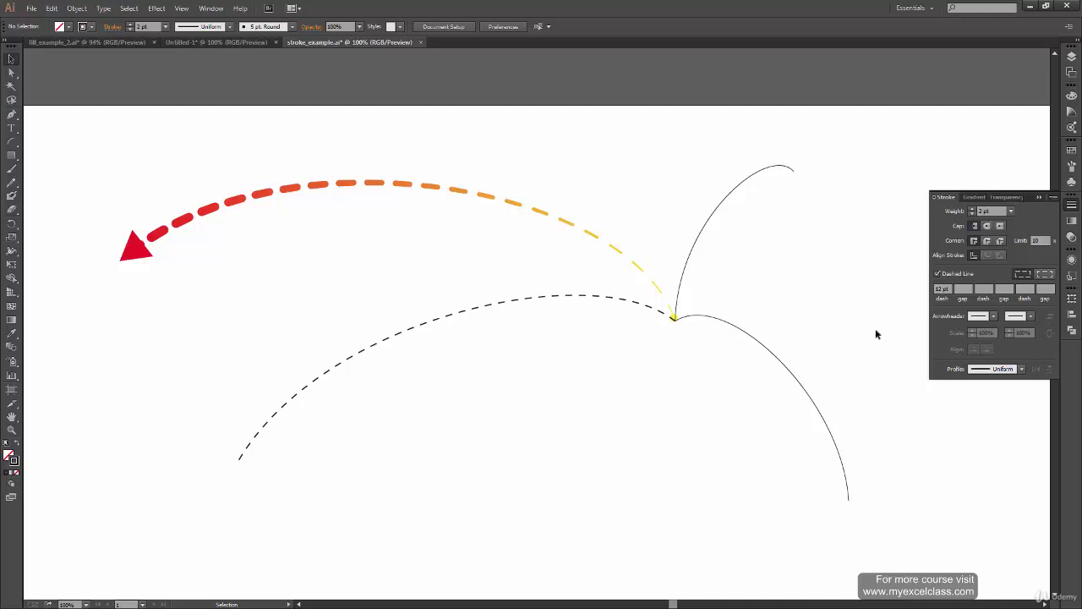
mouse_move(416, 283)
mouse_down()
mouse_move(477, 372)
mouse_move(693, 394)
mouse_up()
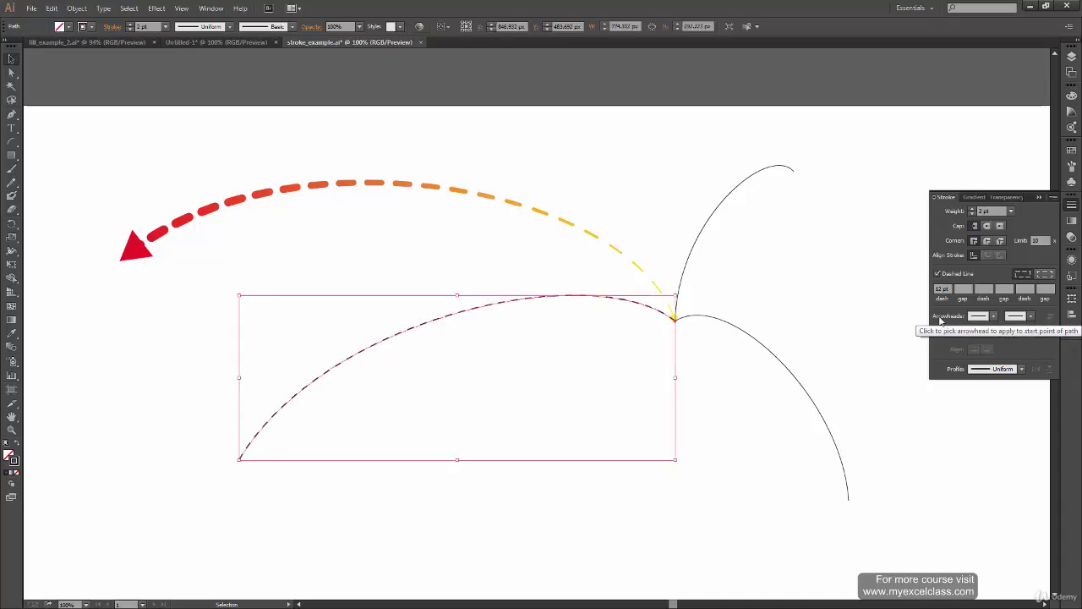
click(993, 316)
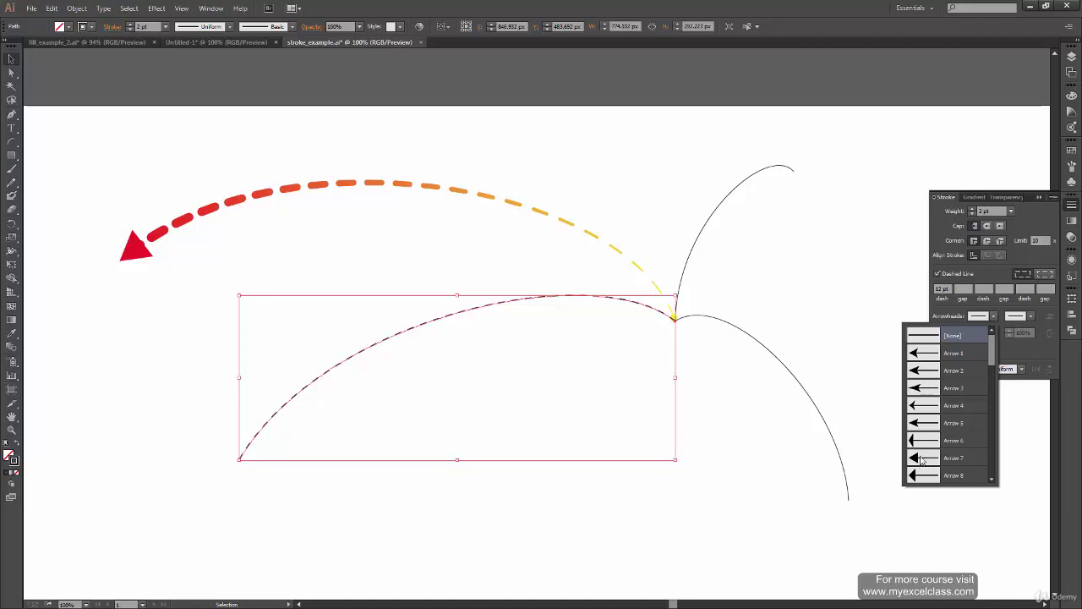
click(923, 459)
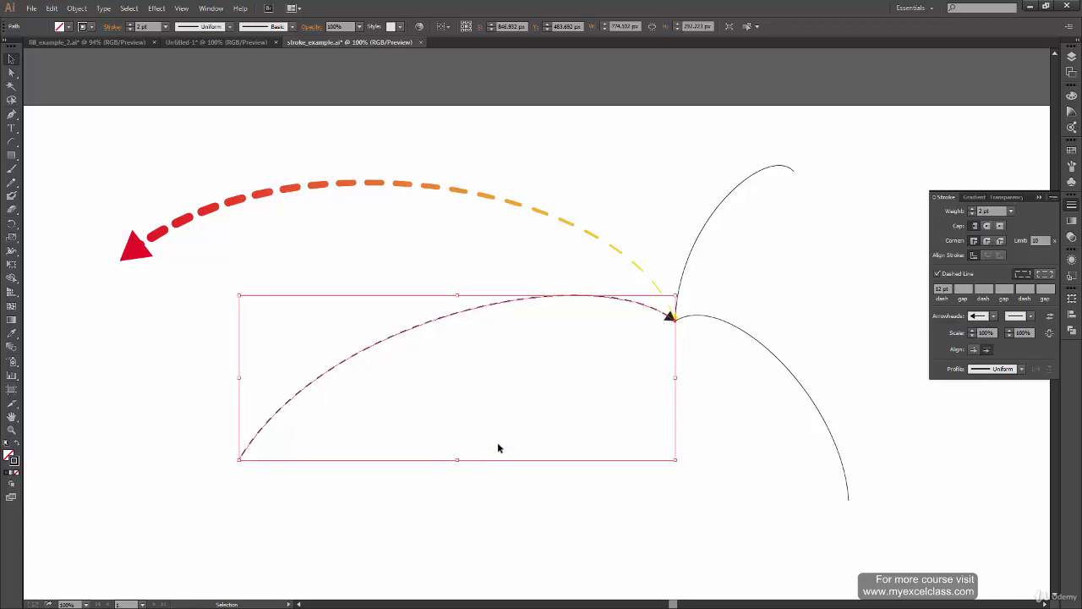
Set the curve's end arrowhead to Arrow 21, the round dot, and deselect.
click(1030, 316)
scroll(981, 397, down, 1)
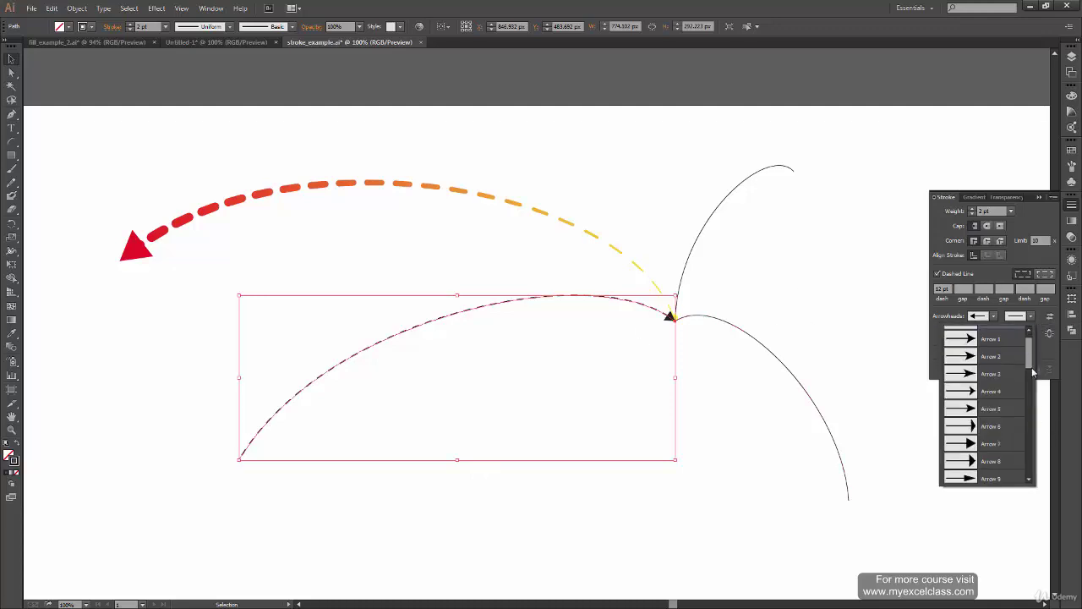
scroll(972, 406, down, 2)
scroll(968, 412, down, 2)
scroll(966, 415, down, 1)
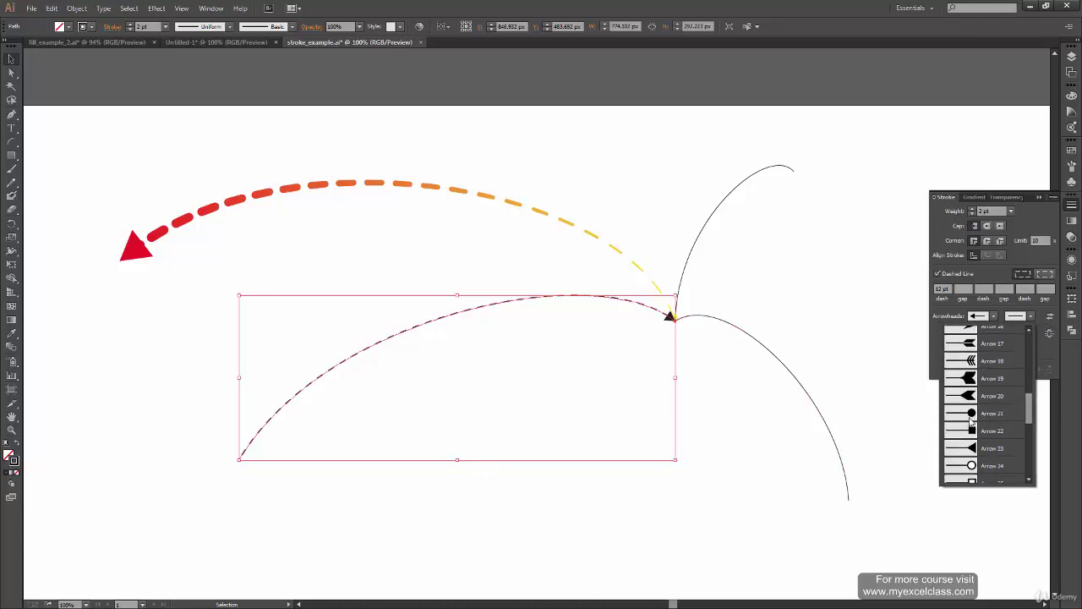
click(1031, 315)
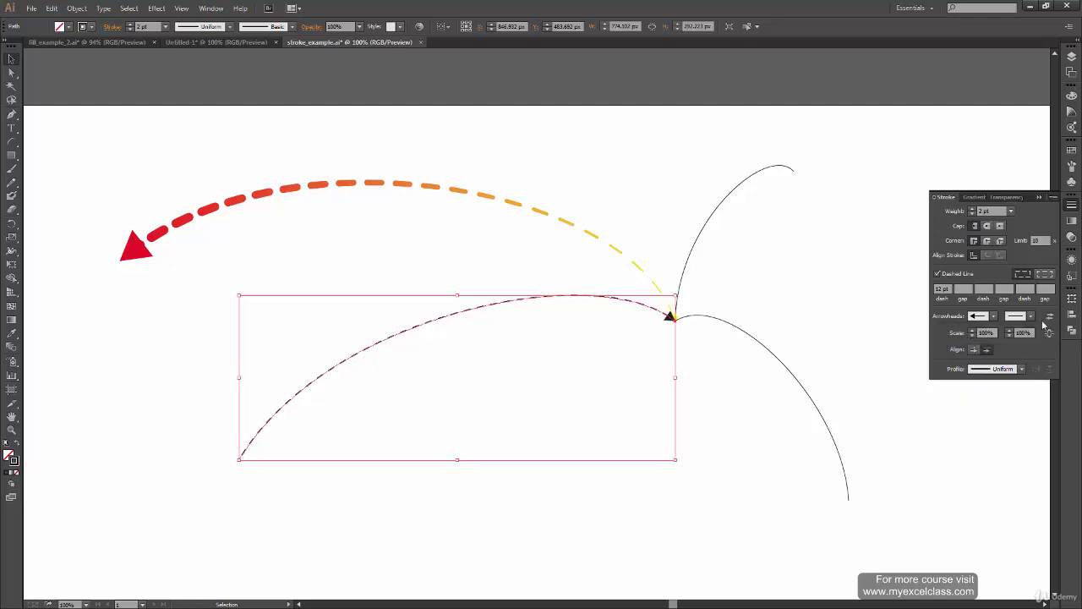
scroll(997, 372, down, 2)
scroll(972, 381, down, 2)
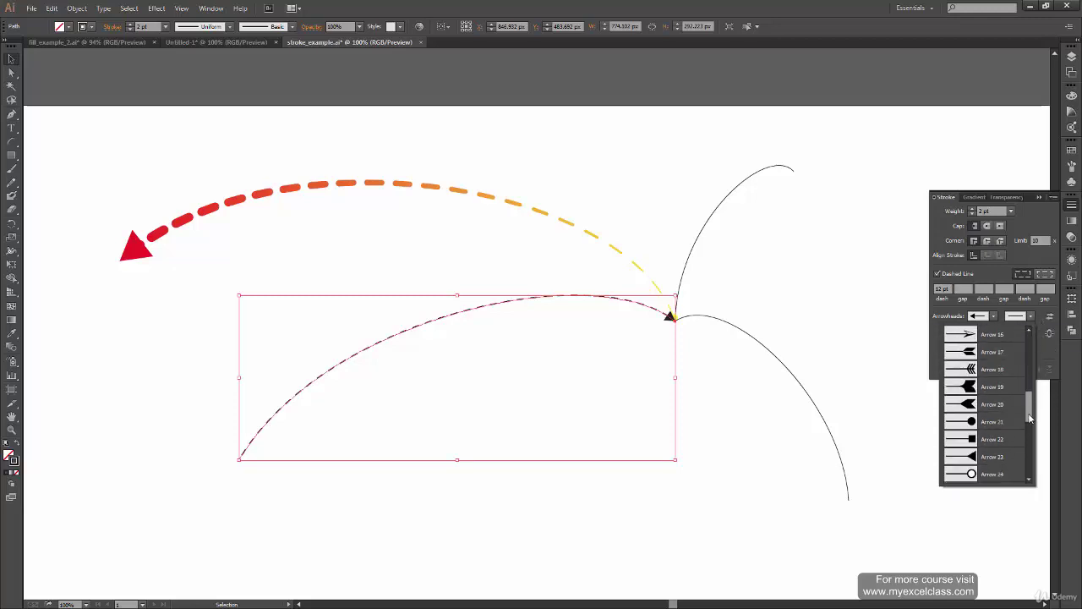
scroll(951, 389, down, 2)
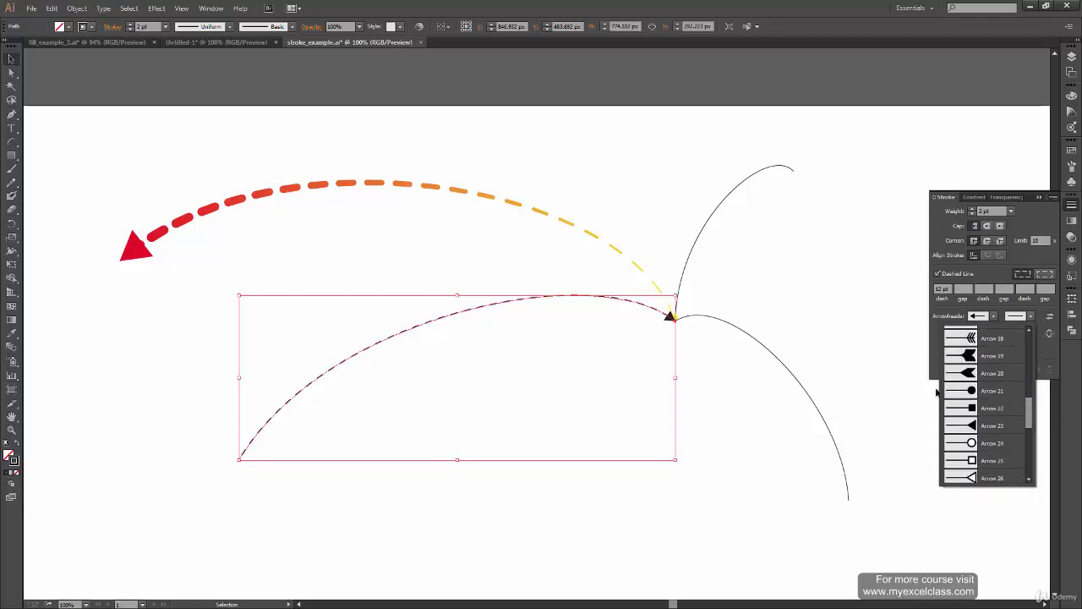
click(993, 393)
click(247, 443)
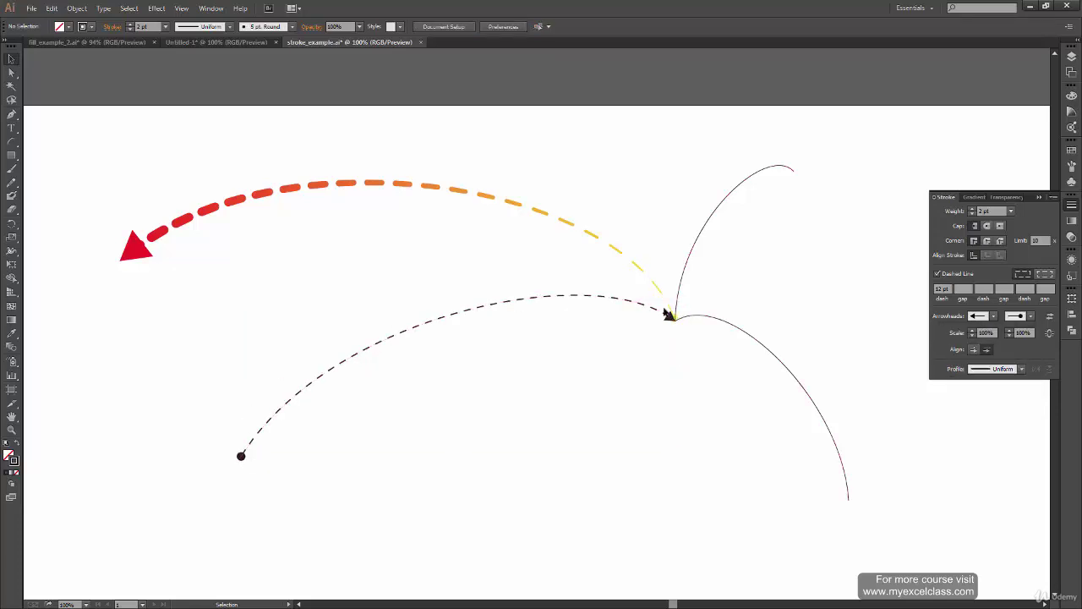
Swap the curve's start and end arrowheads so the arrow points to the lower left.
click(450, 310)
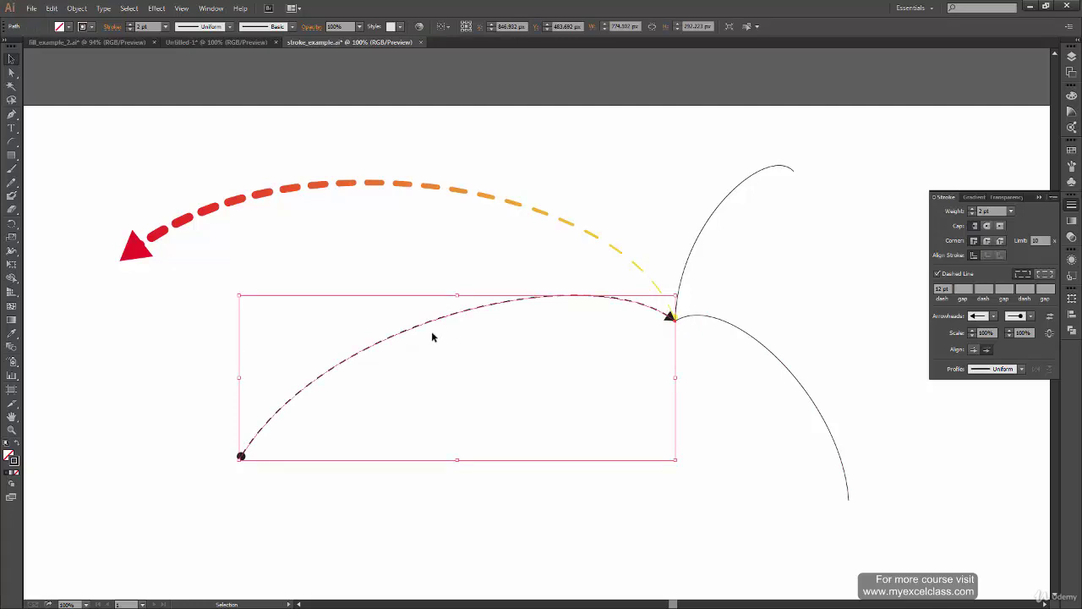
click(1051, 317)
click(665, 326)
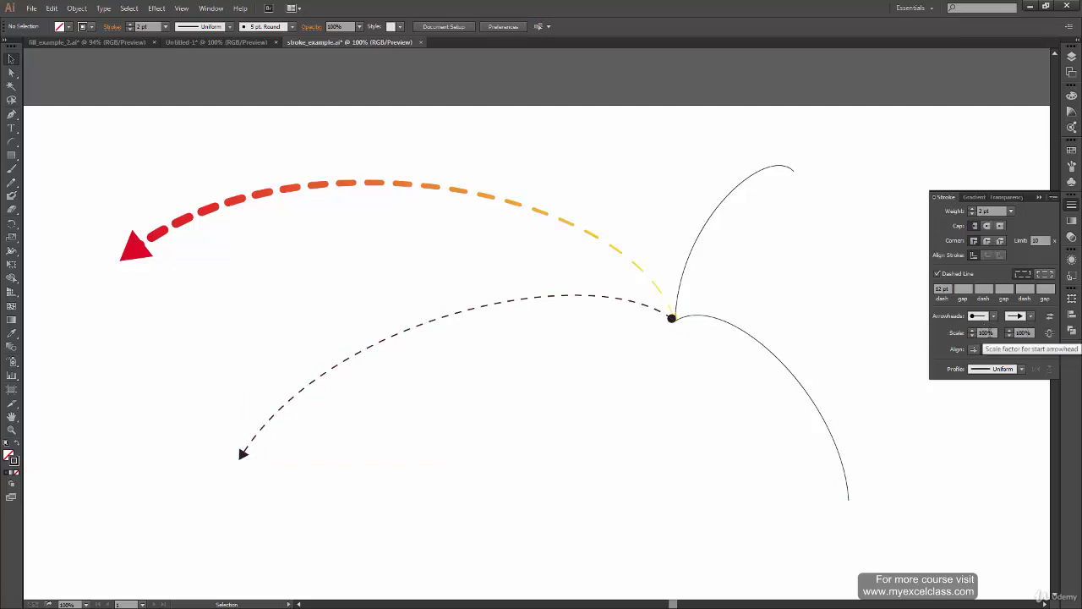
Try shrinking the end arrowhead scale to about 43%, then restore it to 100%.
click(1010, 335)
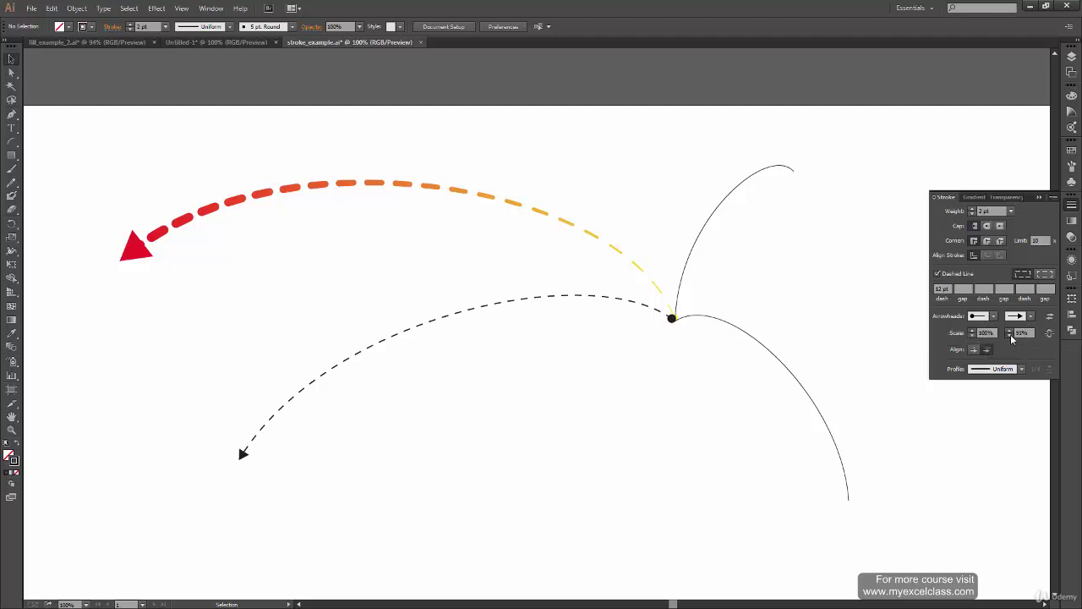
click(1009, 335)
click(1009, 337)
drag(424, 263, 479, 356)
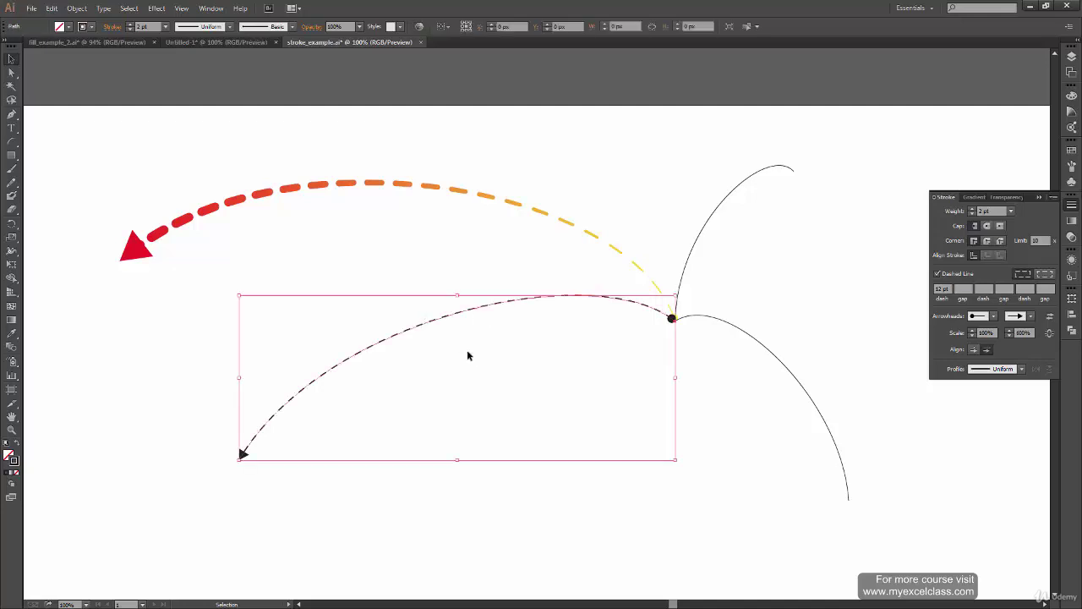
click(1010, 335)
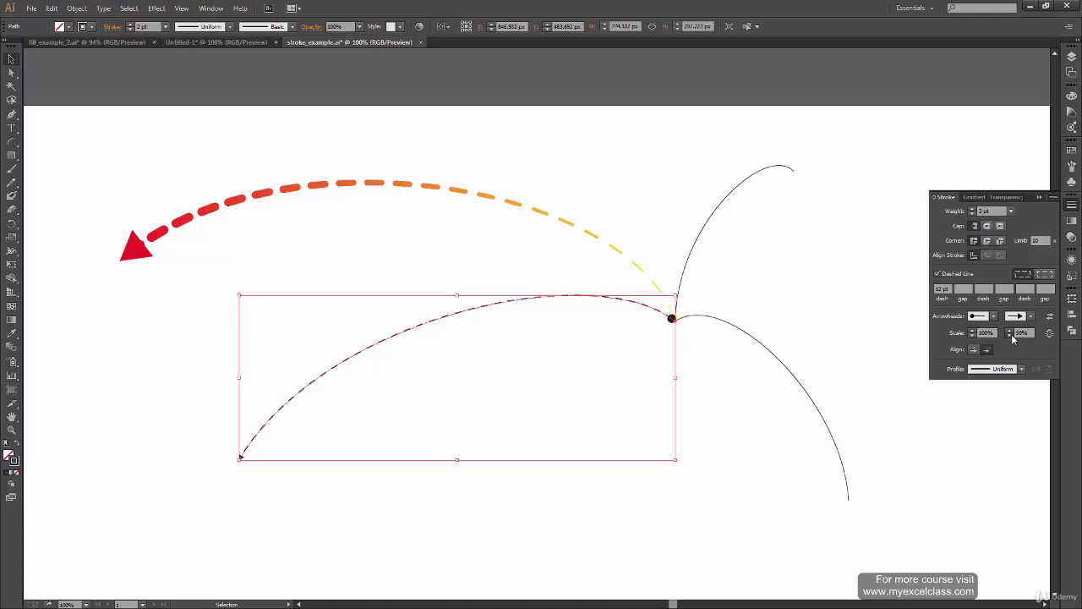
click(1010, 335)
click(330, 498)
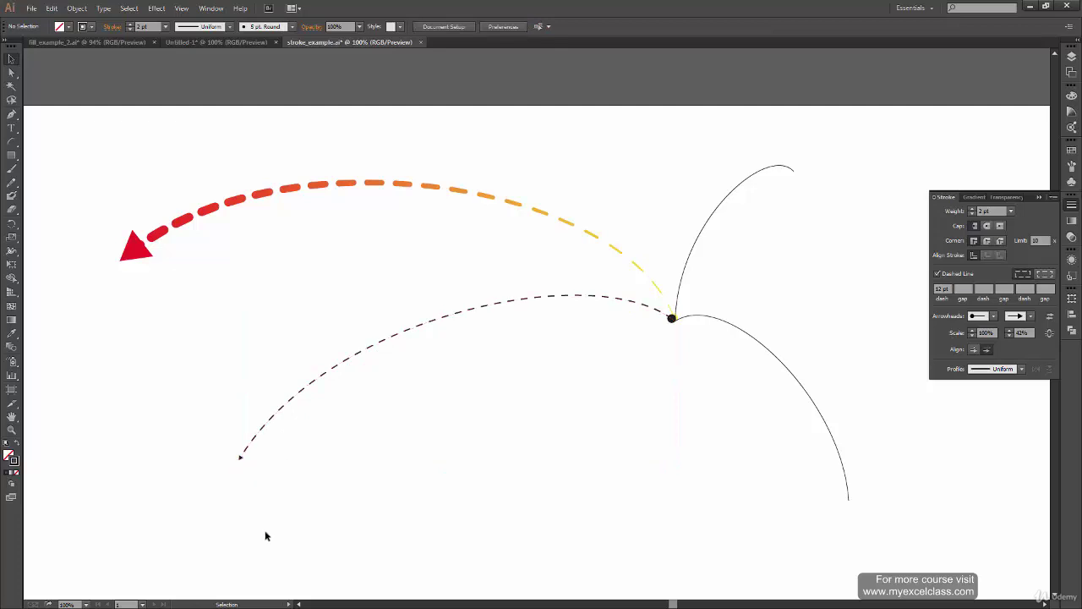
click(309, 380)
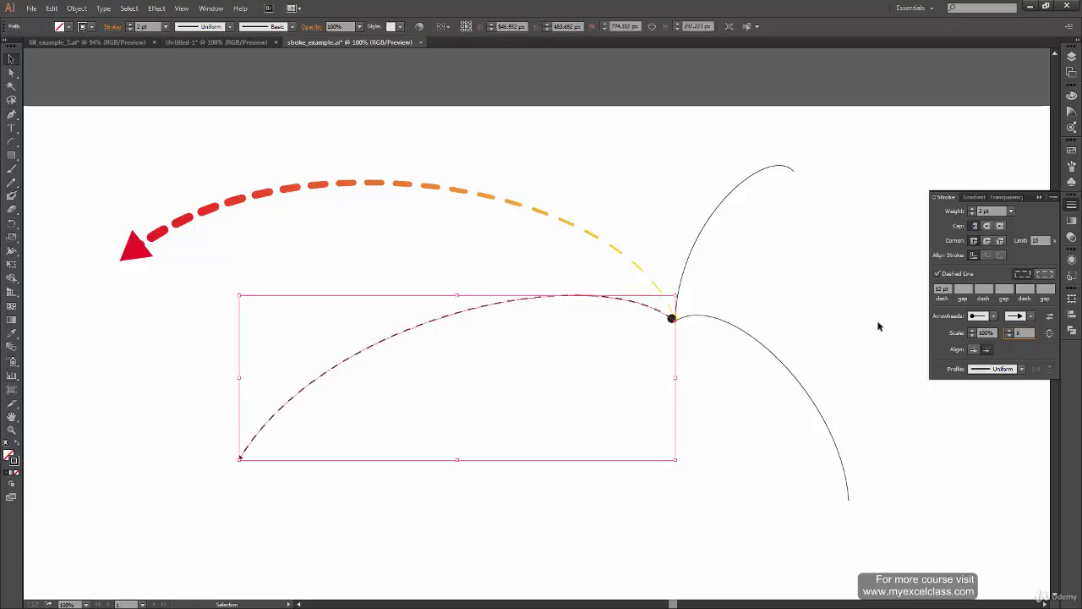
text(00)
key(Return)
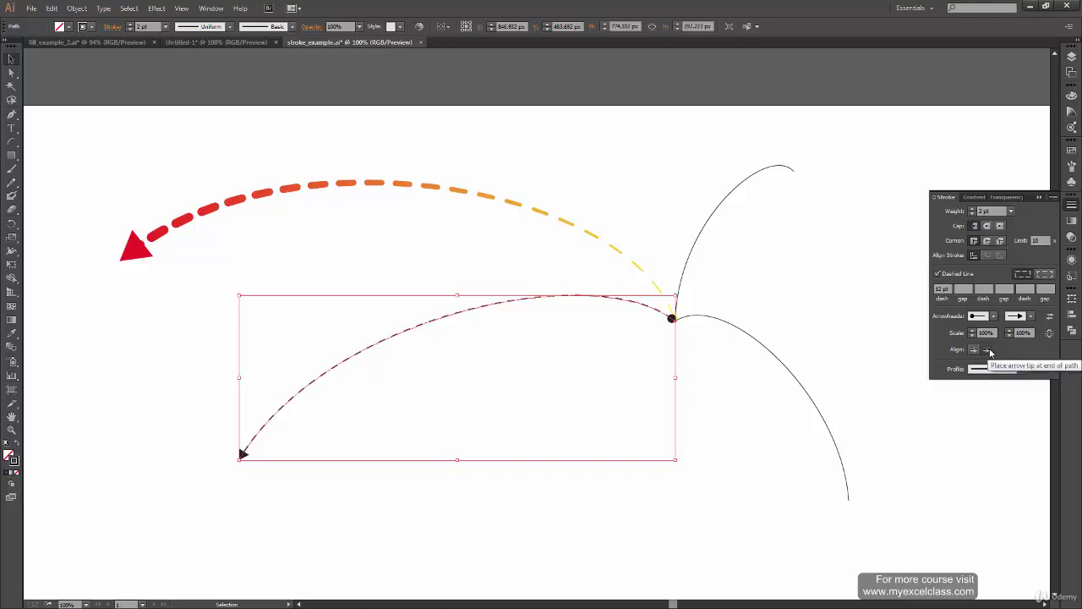
Zoom in on the arrowhead tip and check the path's end point in Outline view.
key(ctrl+plus)
key(ctrl+plus)
key(ctrl+plus)
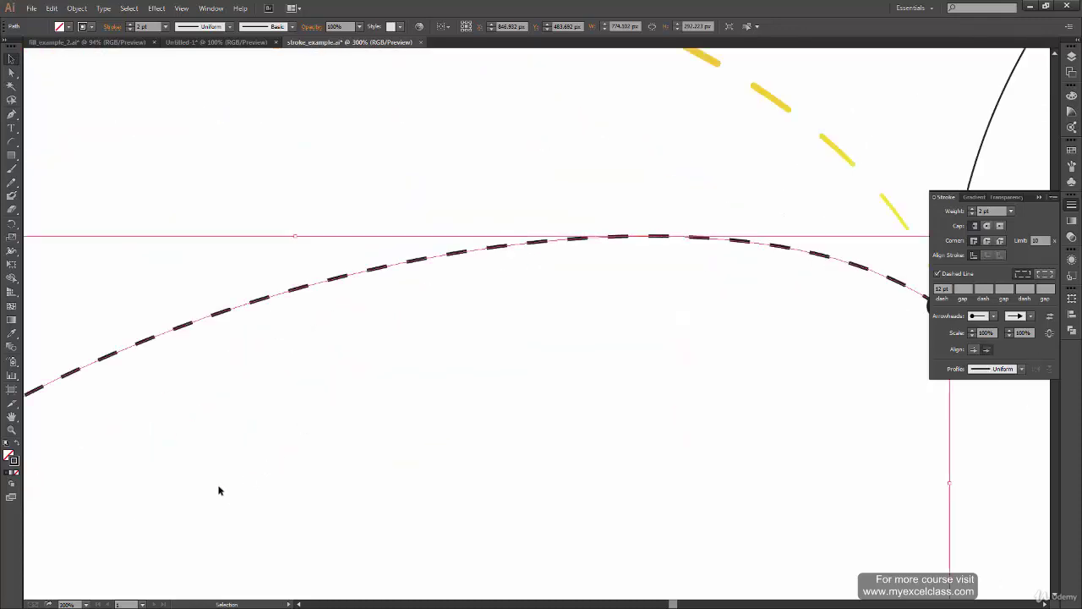
drag(218, 490, 504, 295)
key(ctrl+plus)
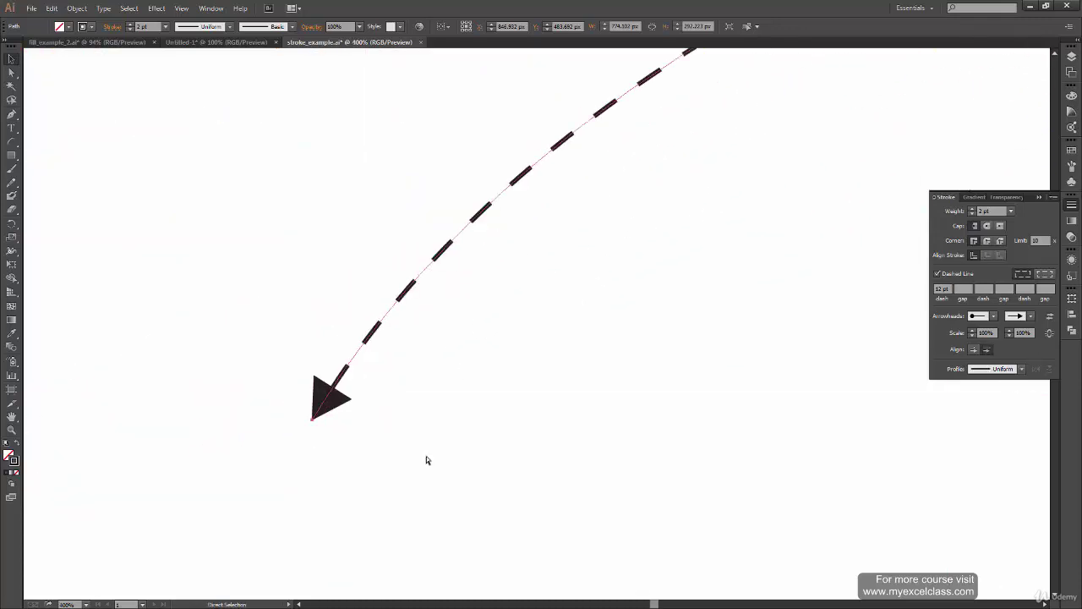
key(ctrl+plus)
drag(237, 471, 411, 398)
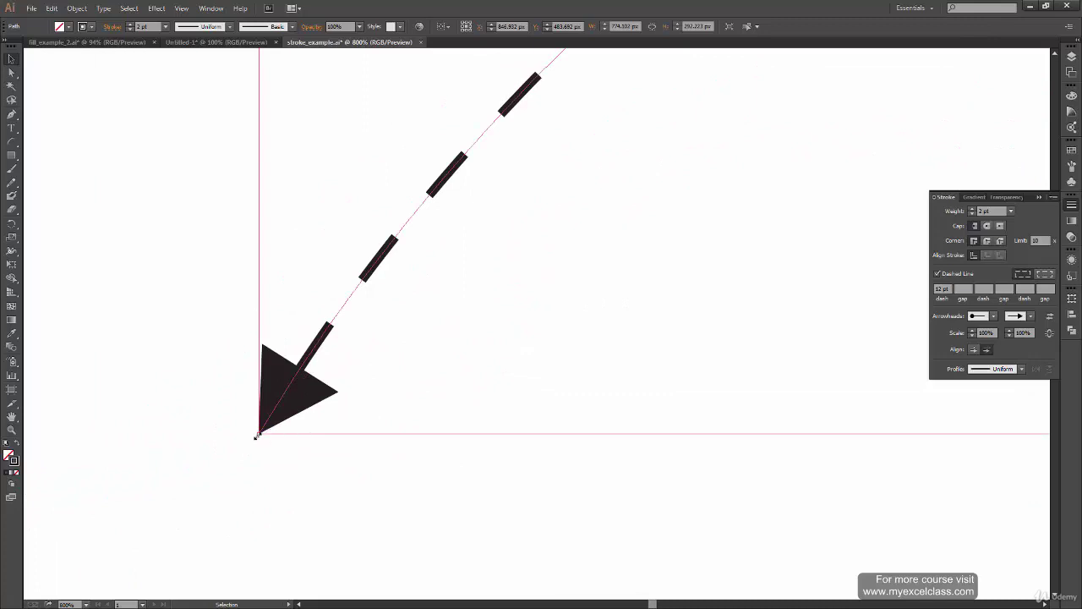
key(ctrl+y)
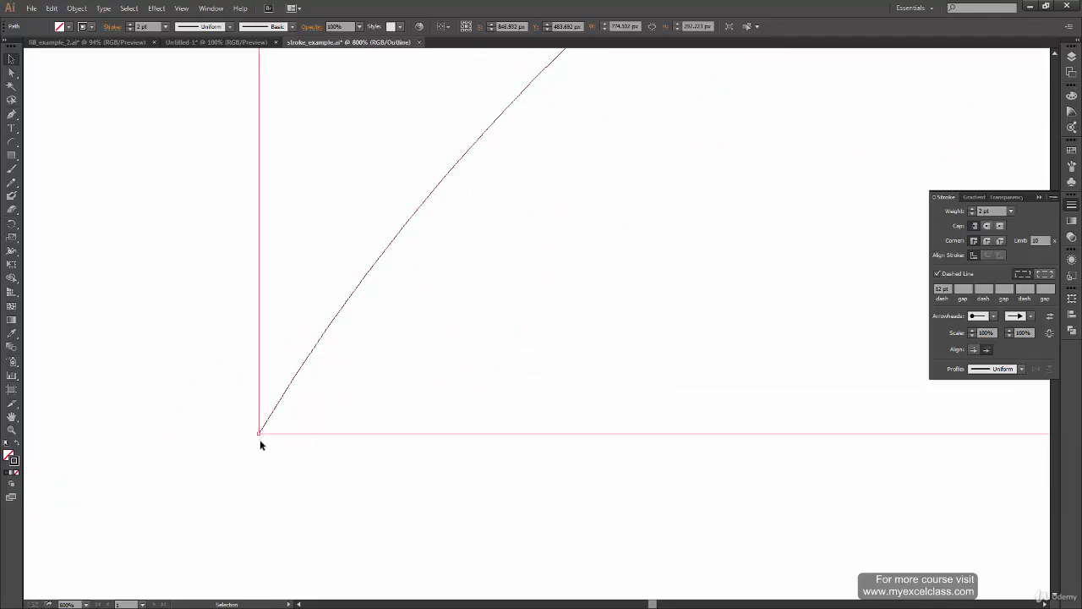
key(ctrl+y)
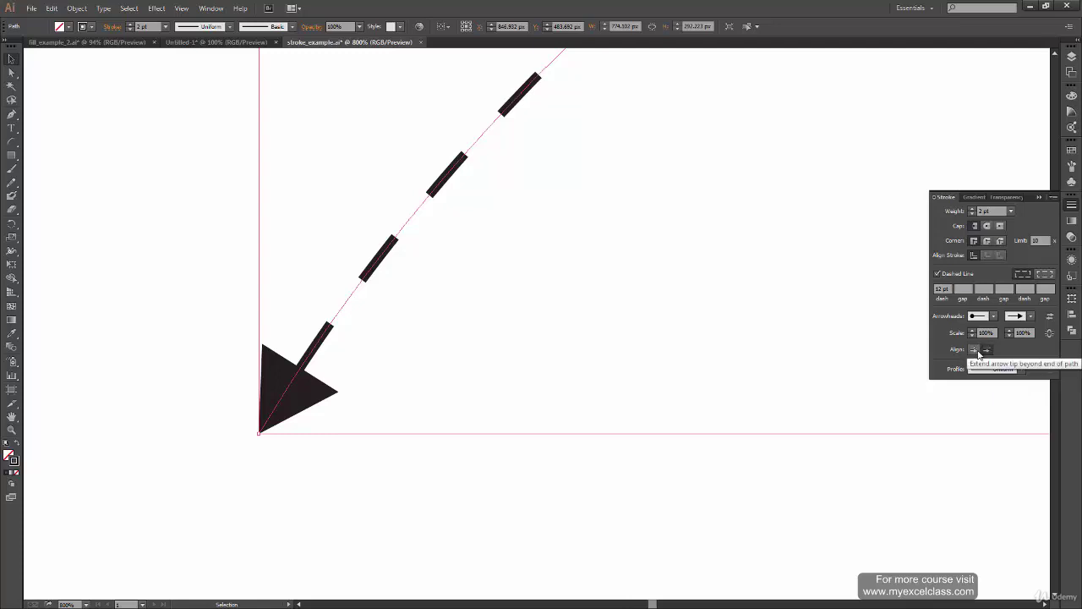
Try extending arrow tips beyond the path end, then place them at the path end.
click(978, 354)
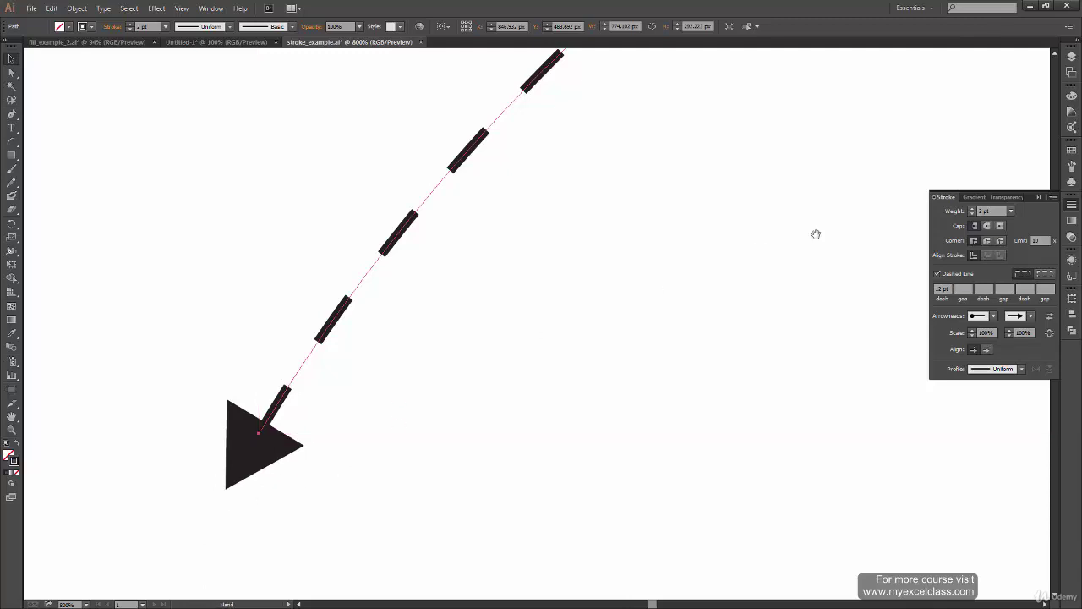
mouse_move(816, 232)
mouse_down()
mouse_move(387, 570)
mouse_move(690, 372)
mouse_up()
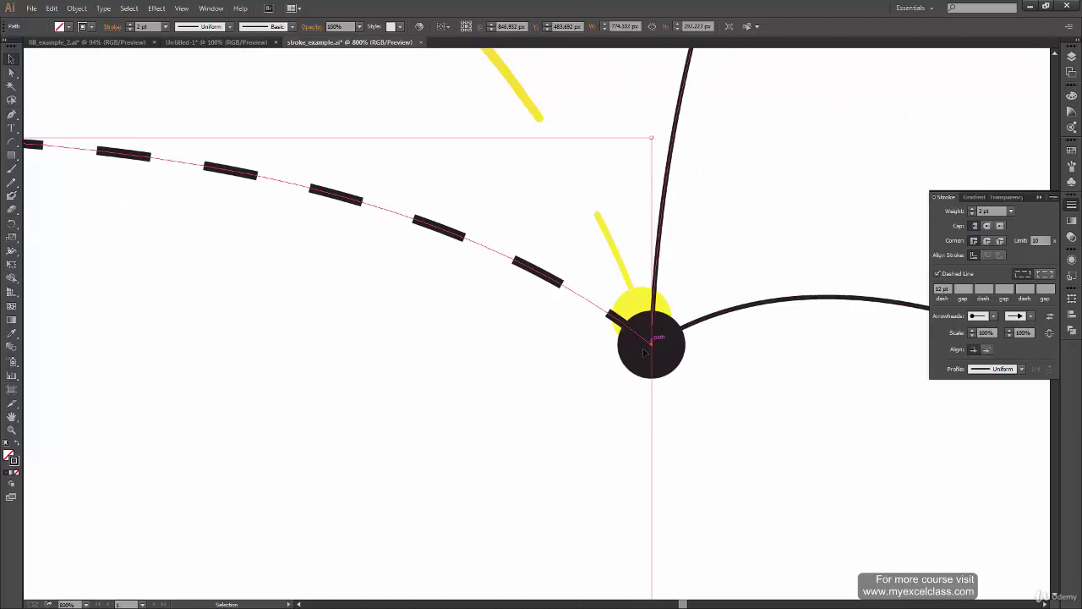
click(987, 350)
click(846, 397)
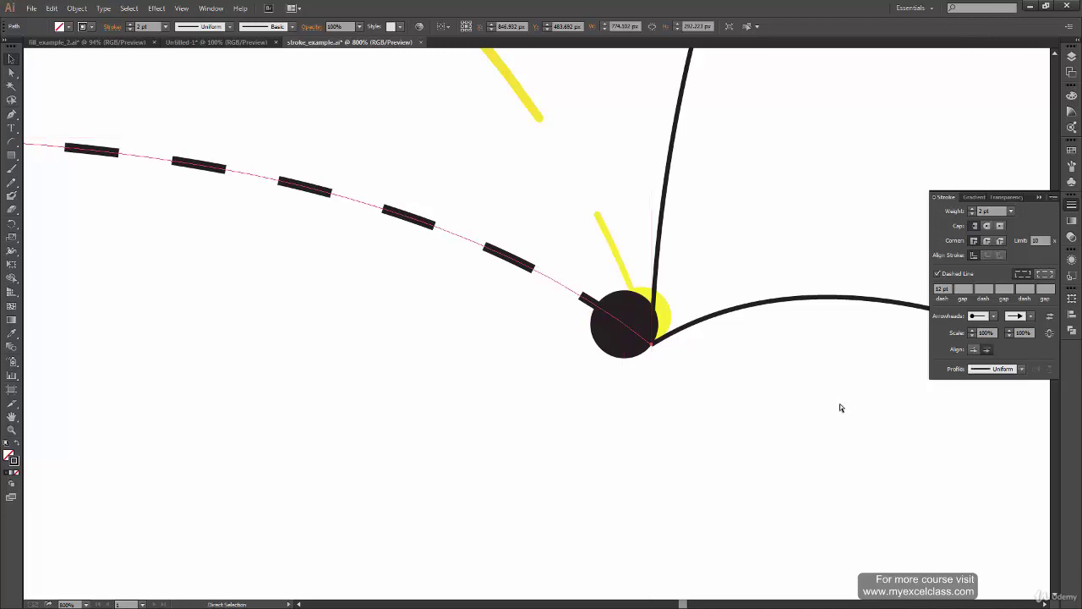
key(ctrl+0)
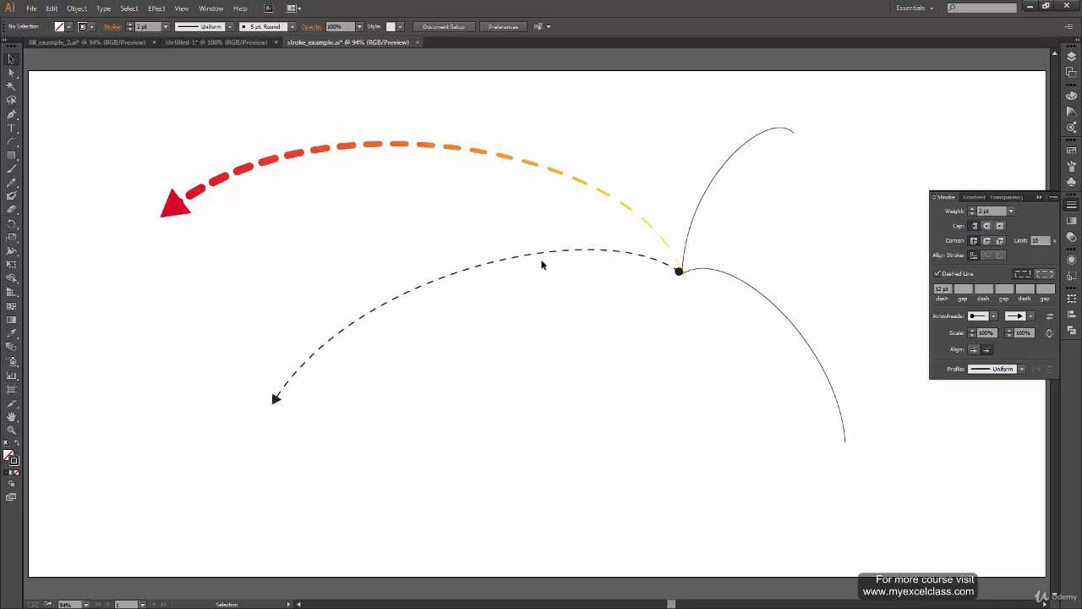
Apply Round Cap to the dashed black curve and view the whole artboard with Ctrl+0.
scroll(371, 366, up, 3)
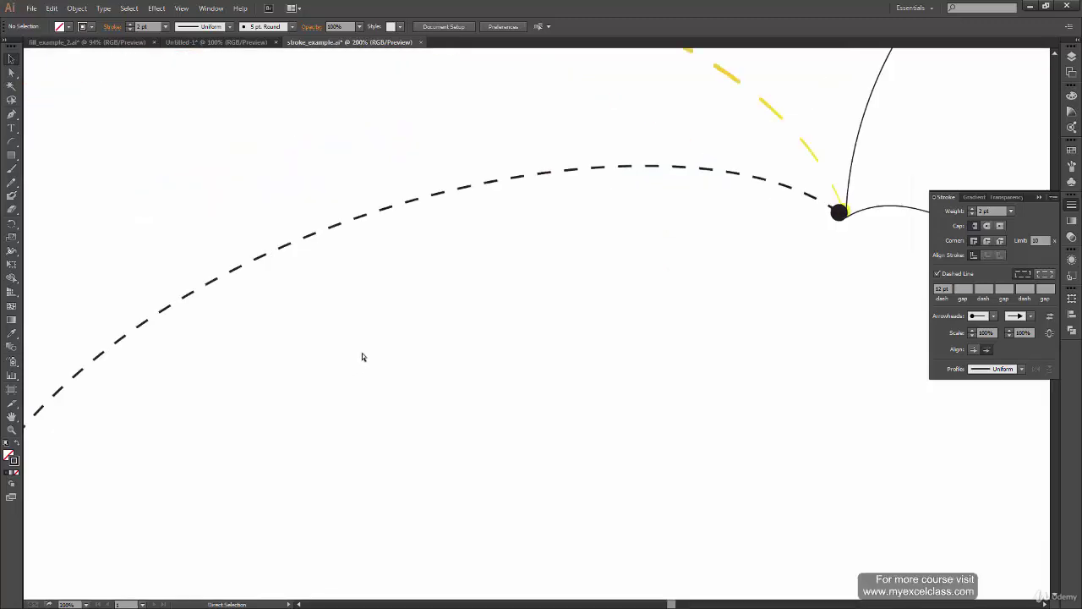
scroll(338, 287, up, 3)
scroll(456, 471, up, 3)
scroll(340, 259, up, 3)
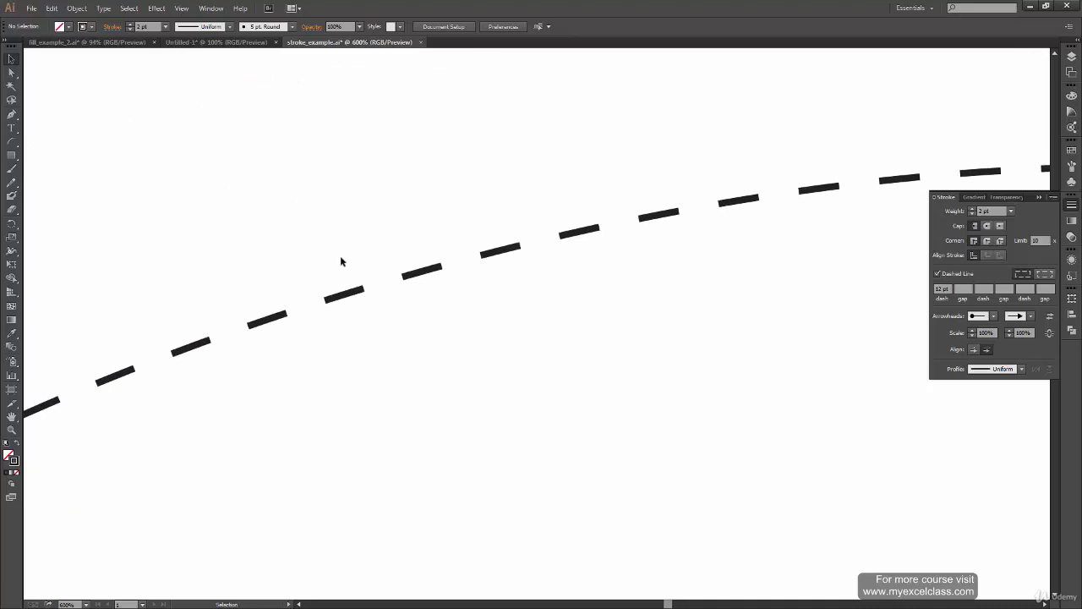
click(355, 292)
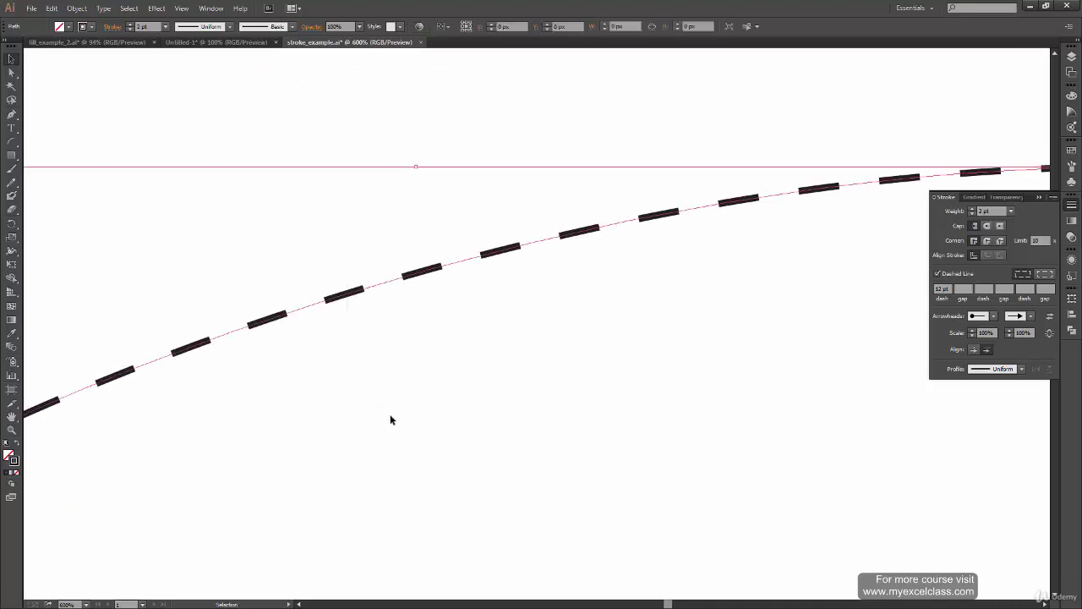
click(987, 226)
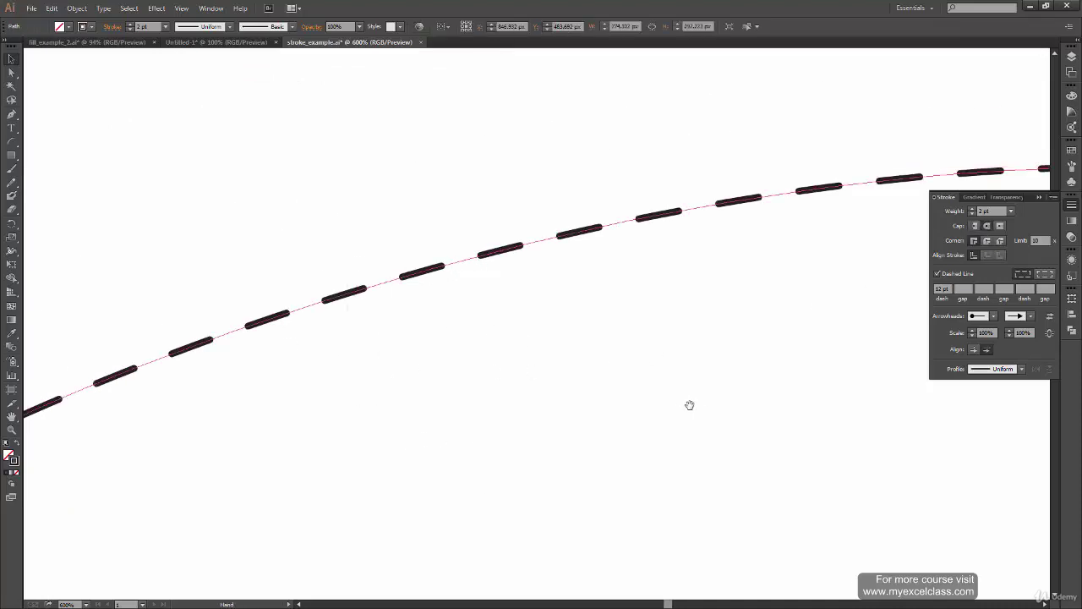
scroll(689, 406, up, 1)
scroll(667, 410, right, 1)
key(ctrl+0)
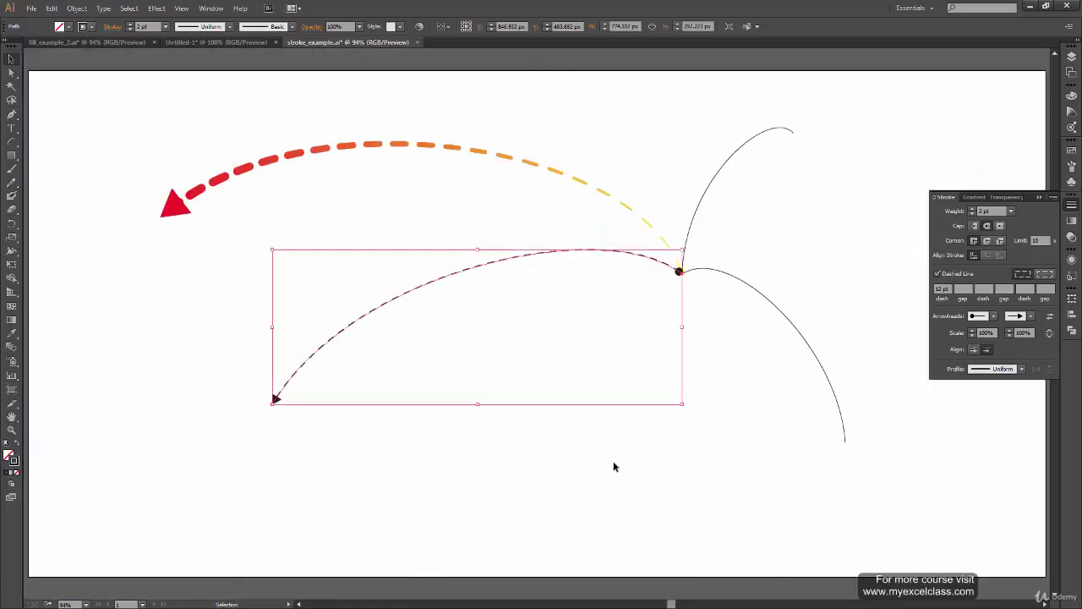
click(614, 466)
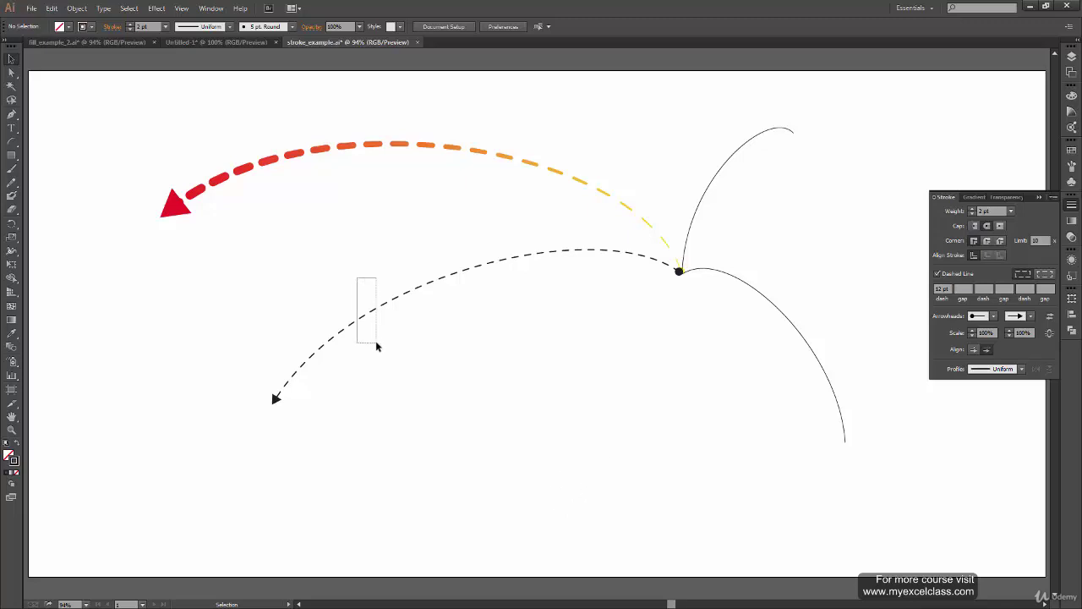
drag(358, 278, 362, 353)
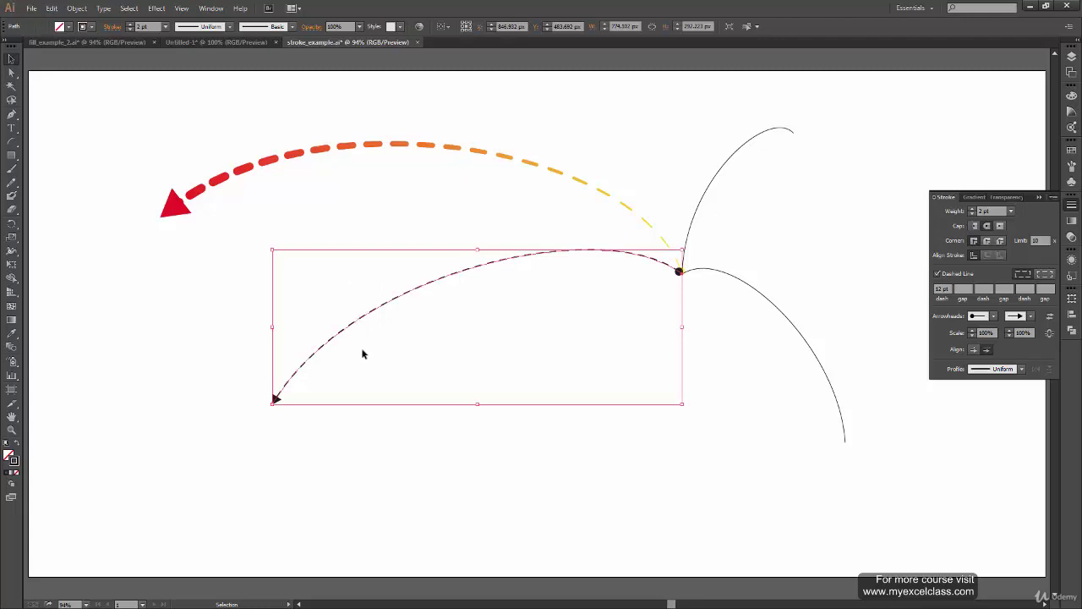
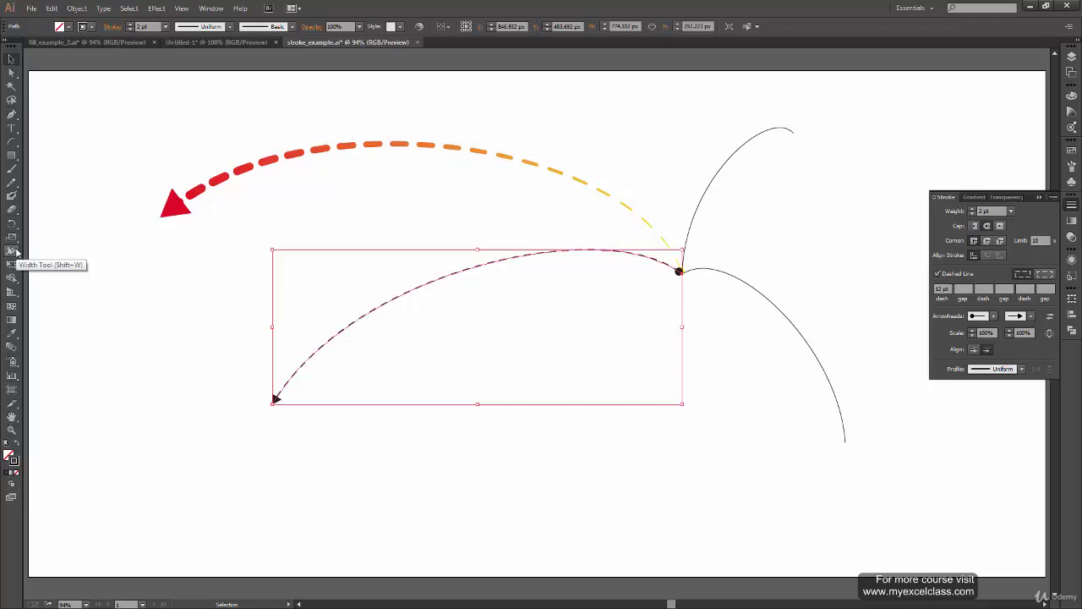
Use the Width Tool to swell the dashed arrow's stroke near its arrowhead tip.
click(15, 251)
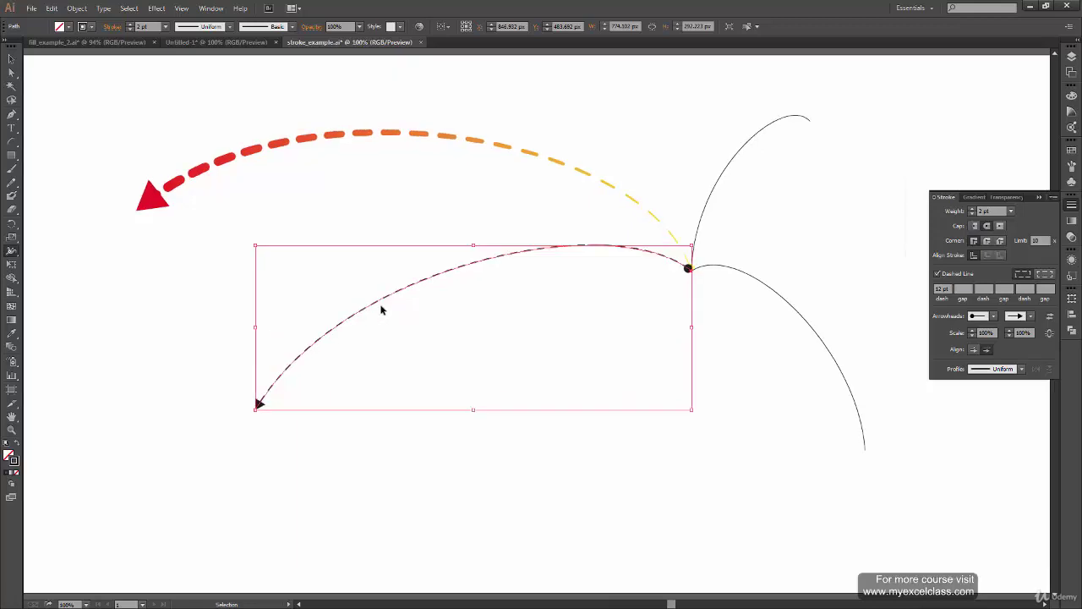
key(ctrl+plus)
key(ctrl+plus)
key(ctrl+plus)
key(ctrl+plus)
mouse_move(239, 415)
mouse_down()
mouse_move(317, 388)
mouse_move(249, 466)
mouse_move(316, 349)
mouse_up()
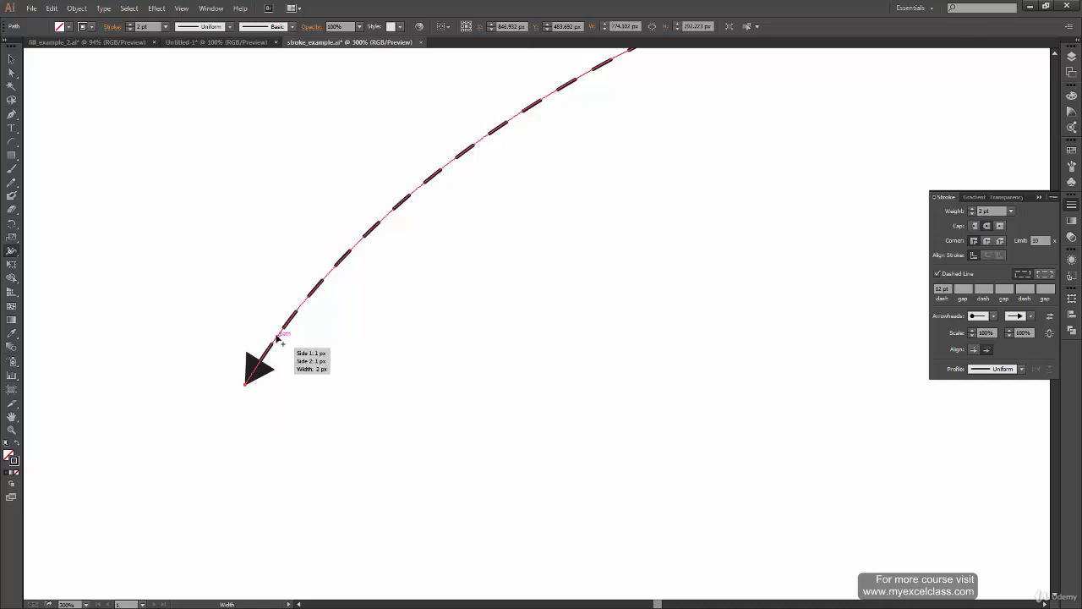
mouse_move(282, 336)
mouse_down()
mouse_move(309, 363)
mouse_move(254, 391)
mouse_up()
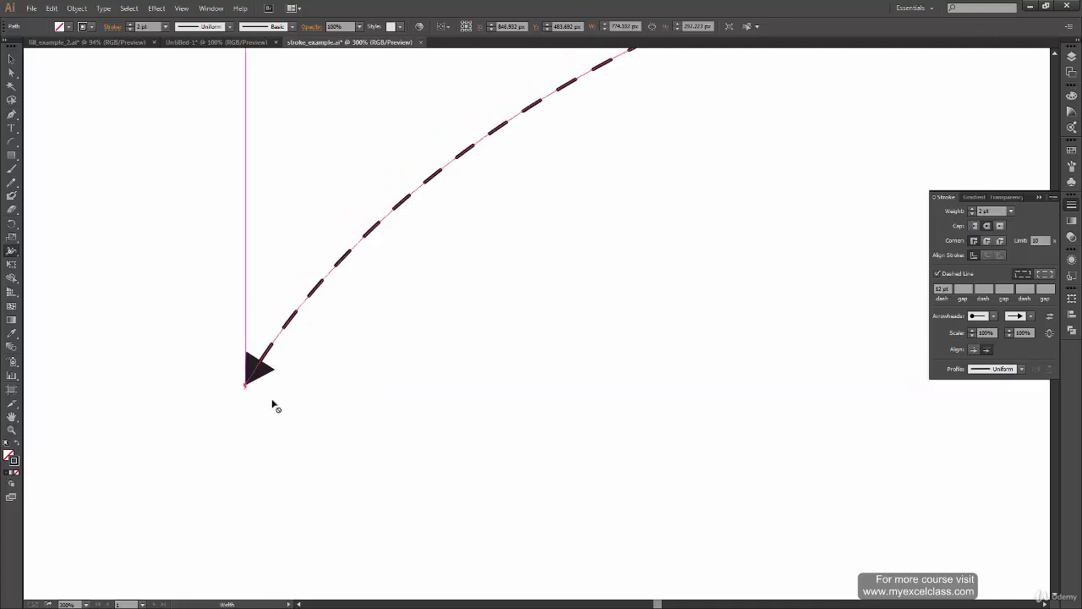
mouse_move(245, 385)
mouse_down()
mouse_move(308, 438)
mouse_move(260, 397)
mouse_move(248, 437)
mouse_up()
Undo the dashed arrow's width changes and zoom back out to the whole artwork.
key(ctrl+z)
key(v)
key(ctrl+1)
click(260, 435)
key(shift+w)
scroll(193, 495, right, 10)
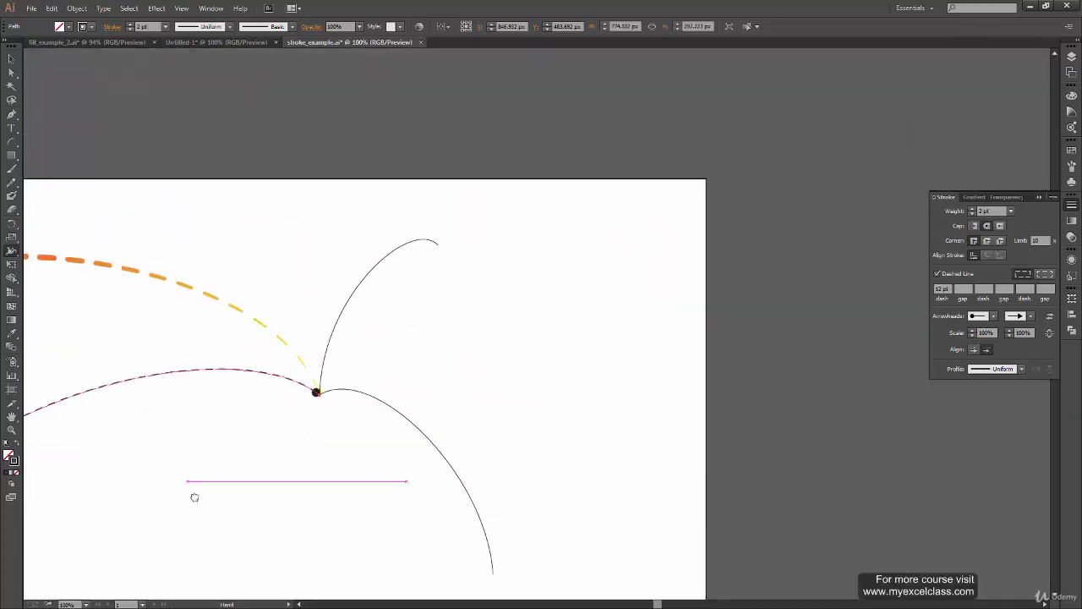
scroll(451, 430, up, 2)
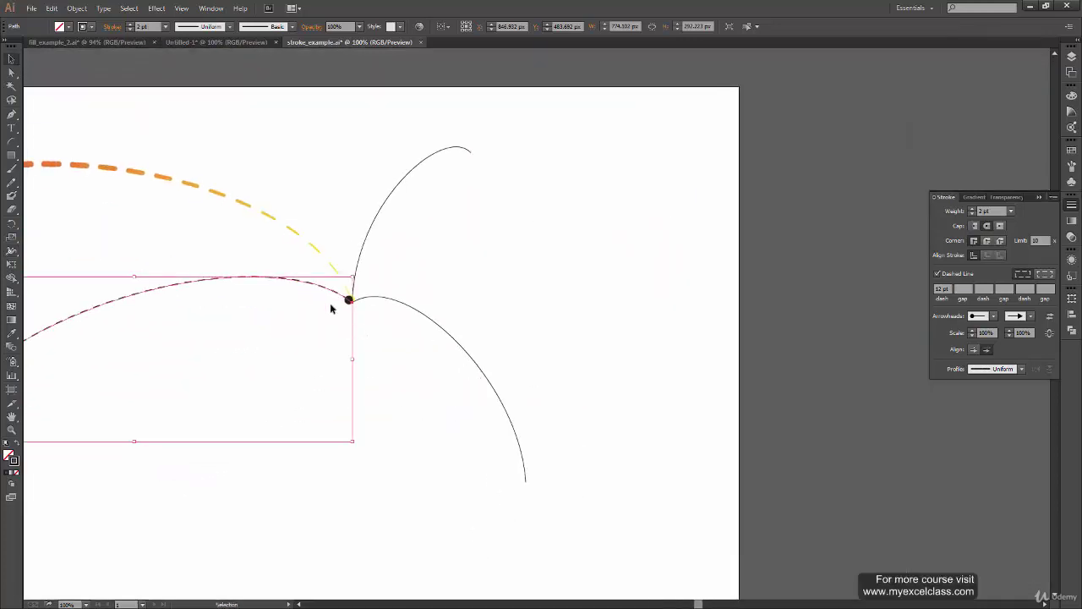
key(v)
scroll(553, 321, down, 1)
scroll(554, 321, left, 1)
Widen the lower right arc's far end to about 46.988 pt, tapering from the origin dot.
click(550, 381)
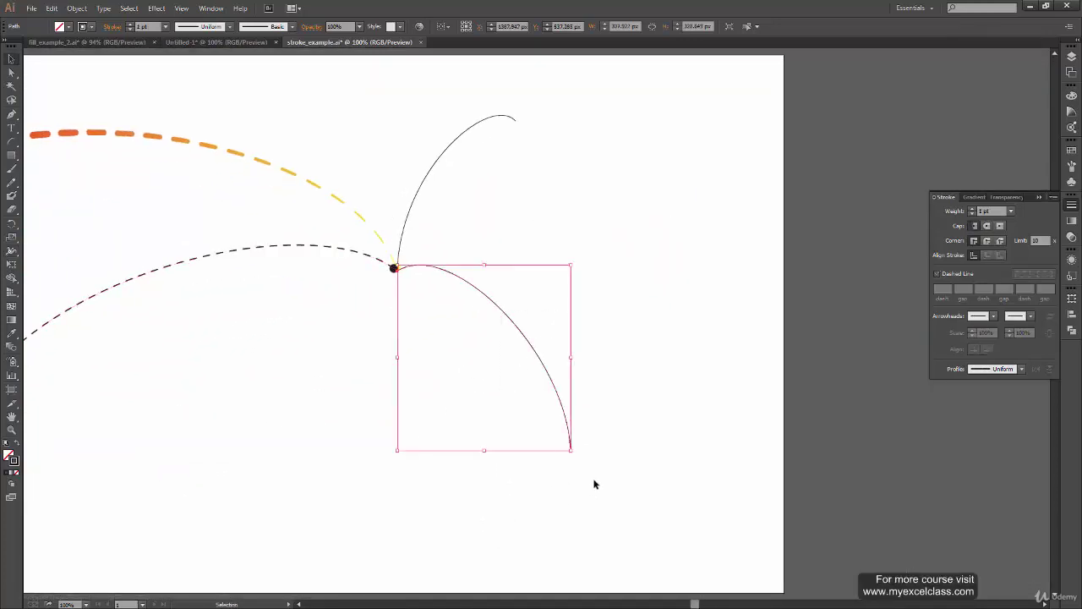
key(ctrl+=)
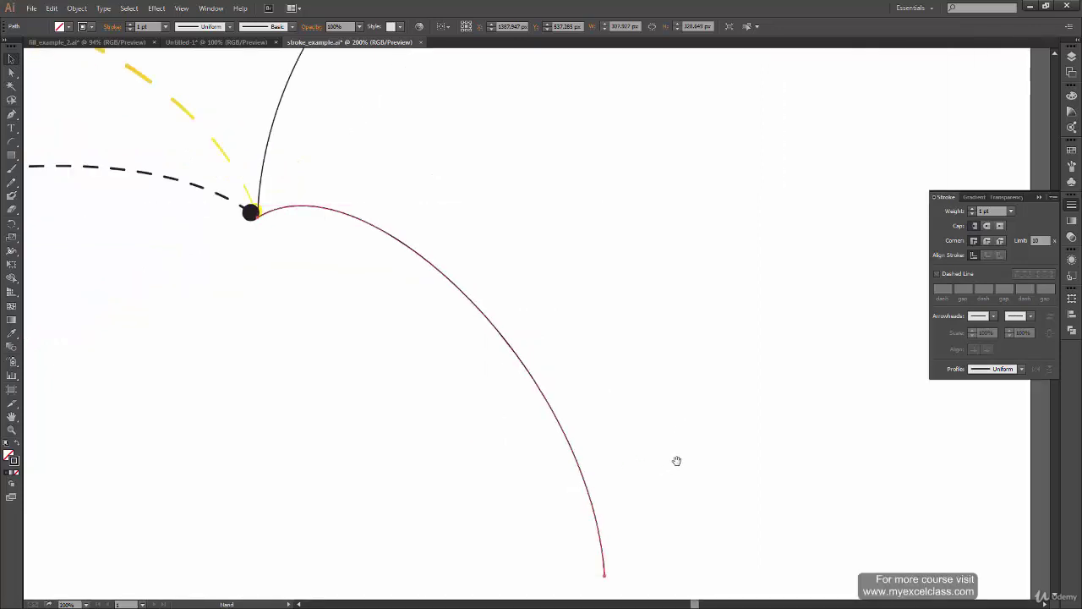
scroll(677, 459, down, 2)
key(shift+w)
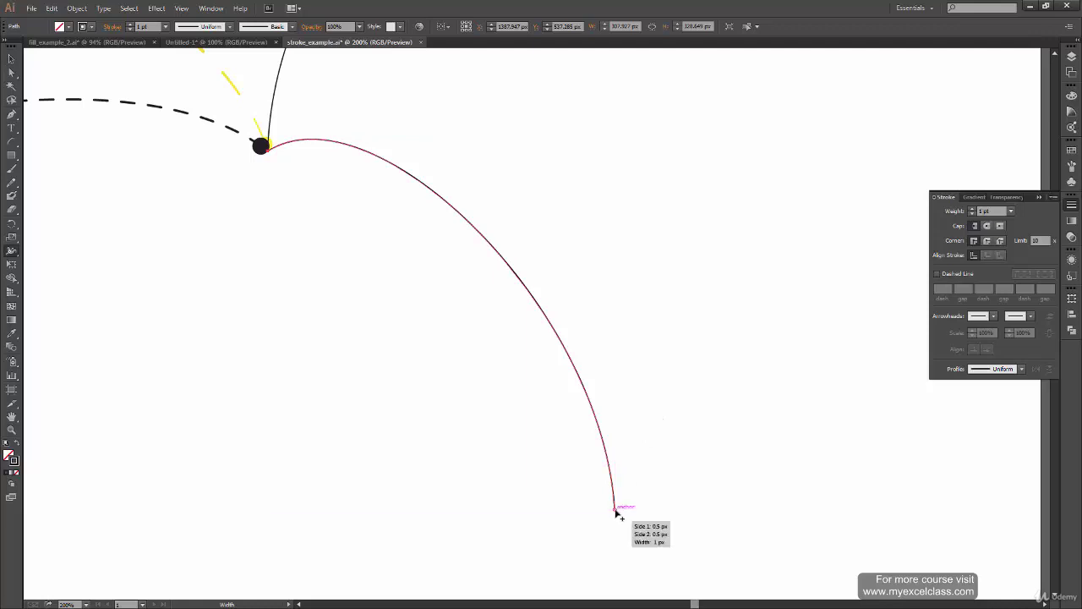
mouse_move(616, 510)
mouse_down()
mouse_move(785, 459)
mouse_move(644, 500)
mouse_up()
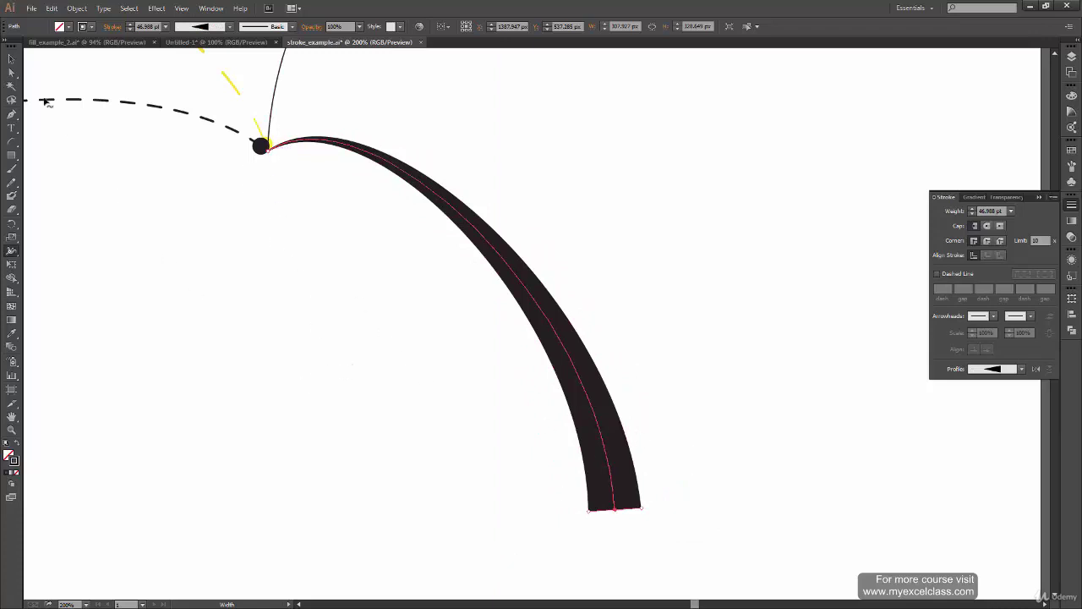
click(11, 58)
click(336, 217)
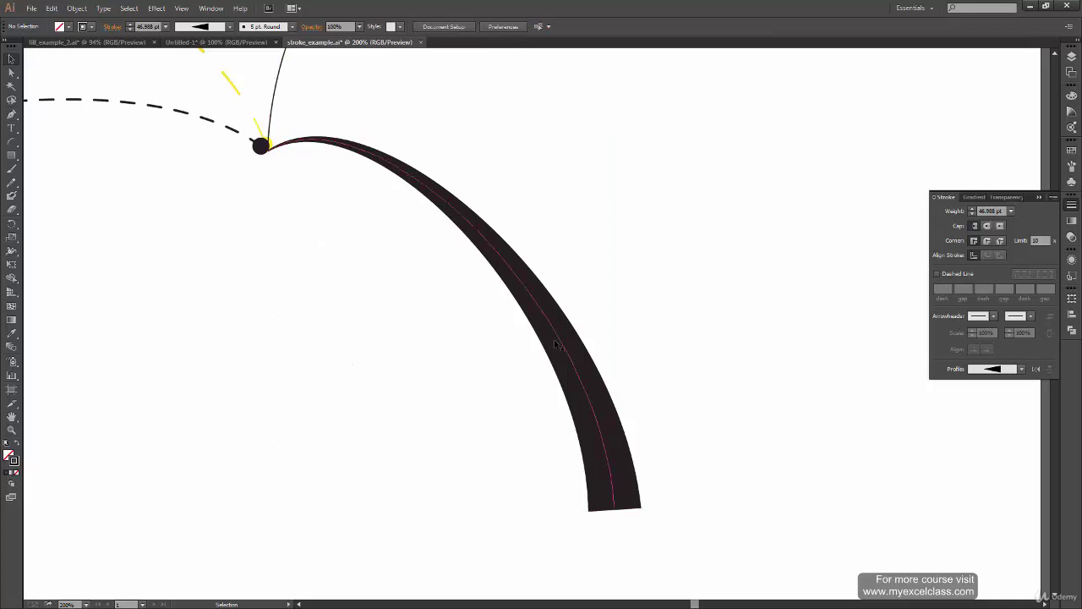
click(474, 221)
Try a width change near the shared origin, then recentre the view on the tapered arc.
key(shift+w)
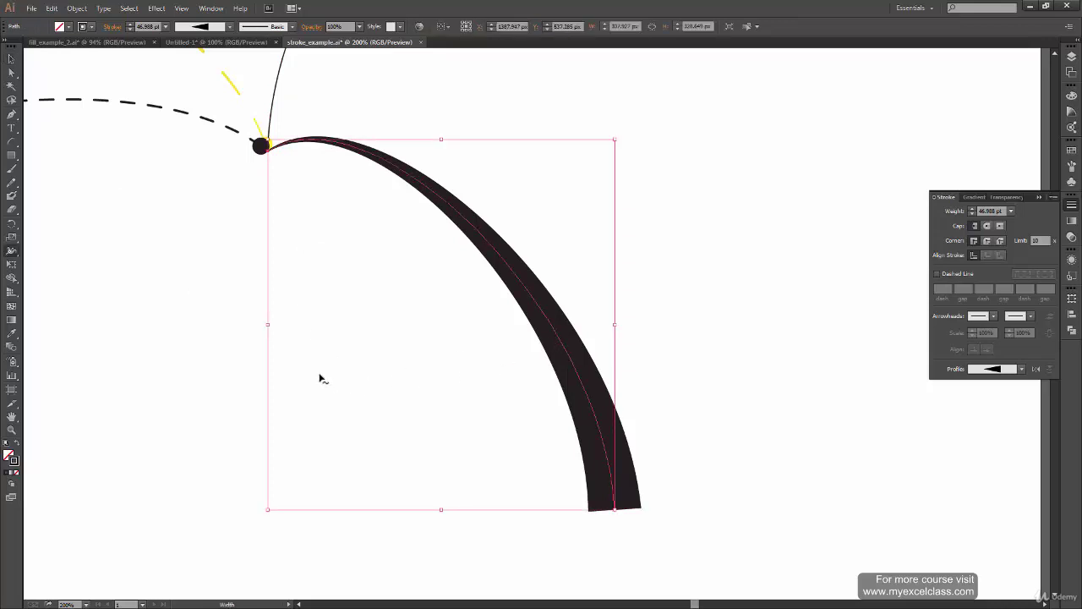
drag(267, 145, 302, 164)
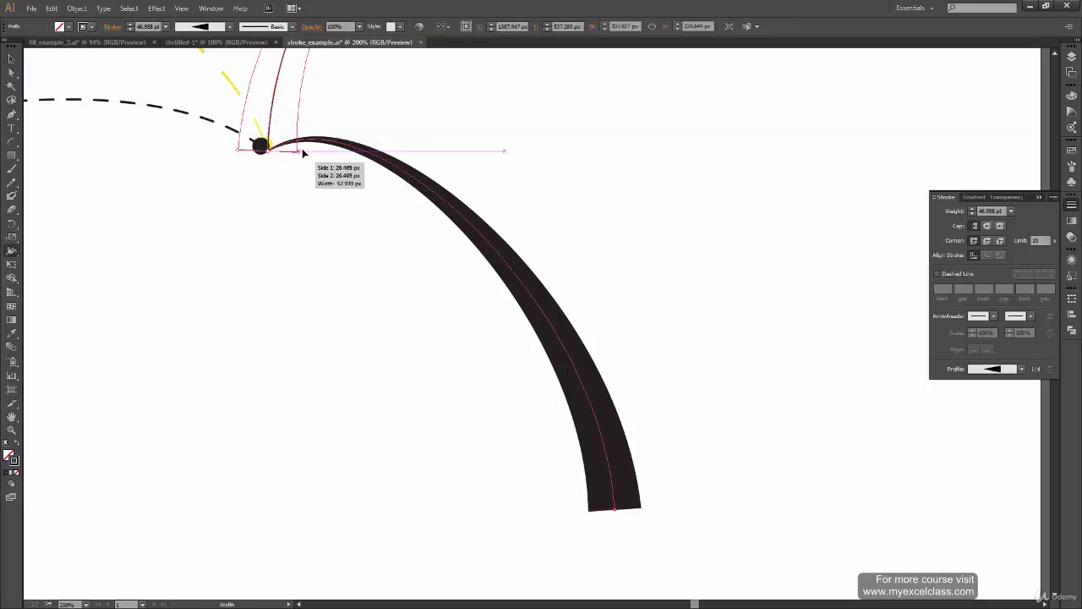
key(v)
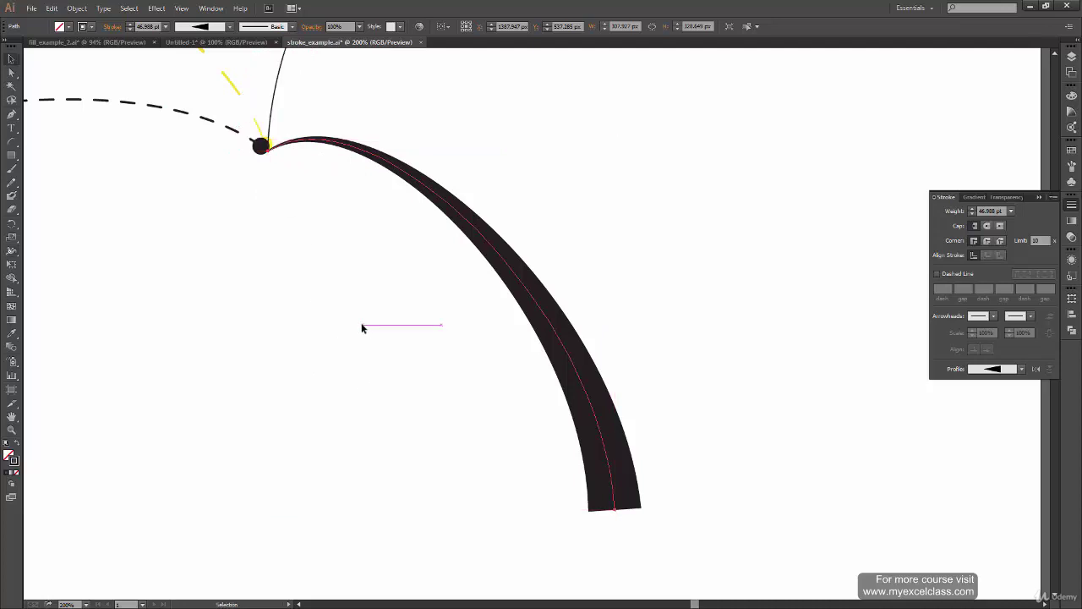
click(362, 325)
drag(267, 360, 261, 321)
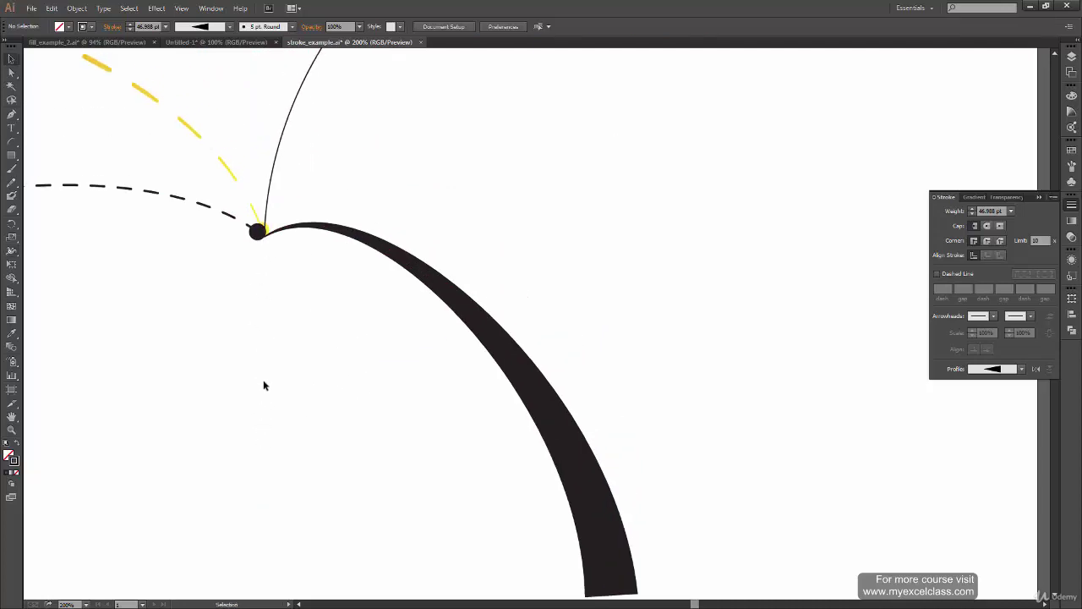
drag(249, 481, 252, 486)
mouse_move(338, 459)
mouse_down()
mouse_move(359, 410)
mouse_move(433, 321)
mouse_up()
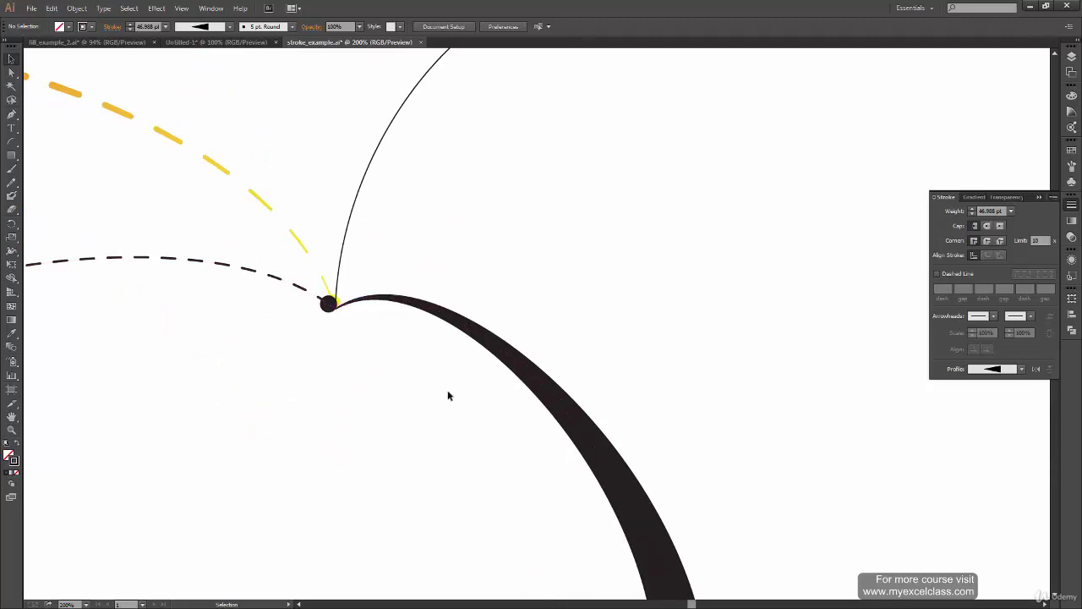
drag(447, 394, 431, 290)
Isolate the tapered arc, select within isolation mode, then exit isolation.
click(590, 385)
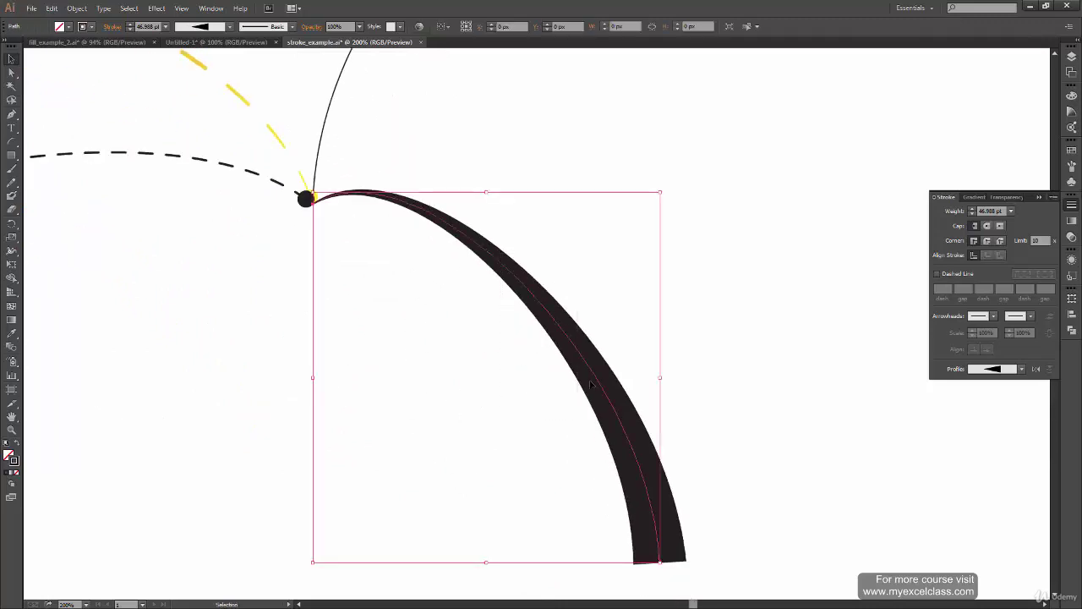
right_click(556, 318)
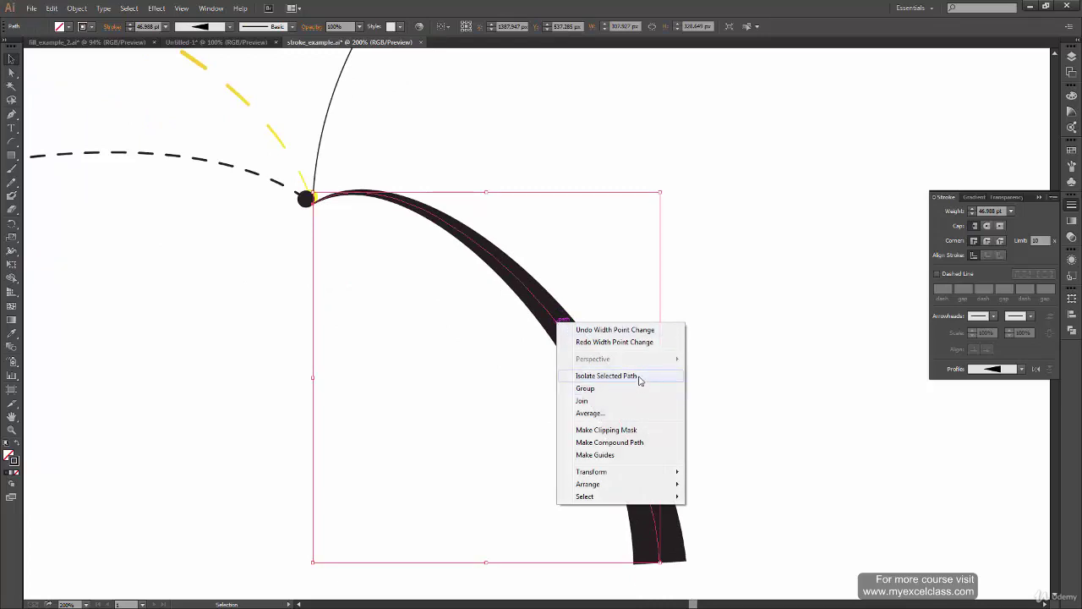
click(638, 376)
click(369, 376)
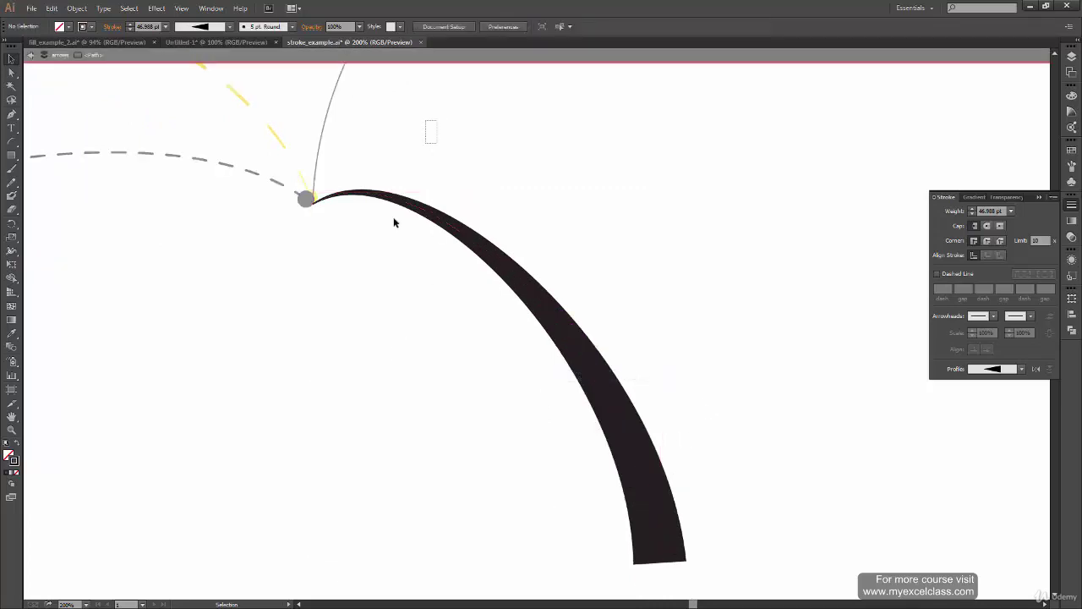
click(394, 206)
drag(207, 111, 468, 318)
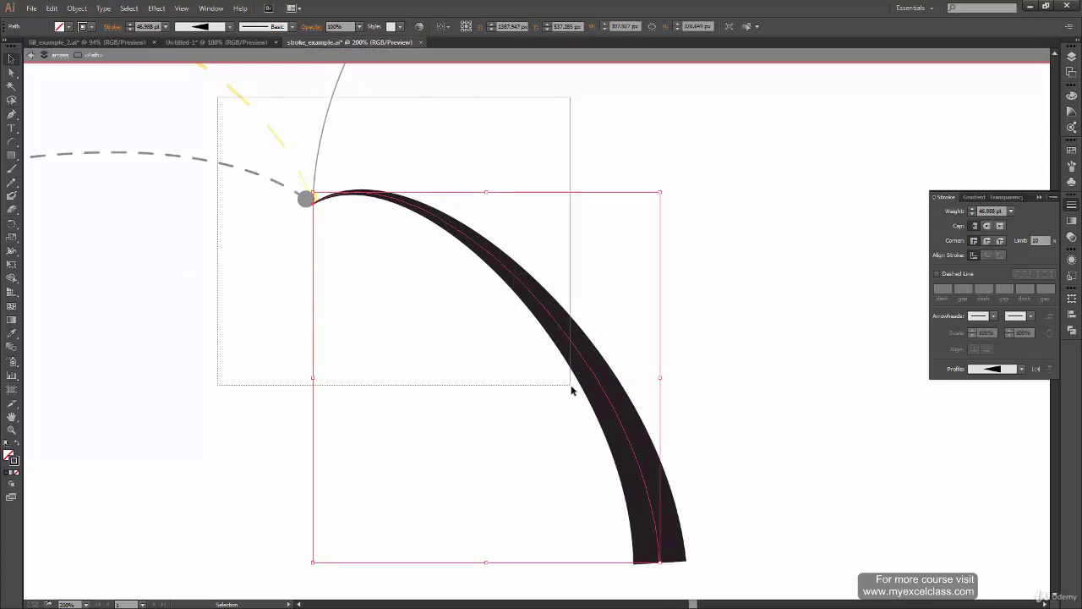
drag(218, 98, 578, 397)
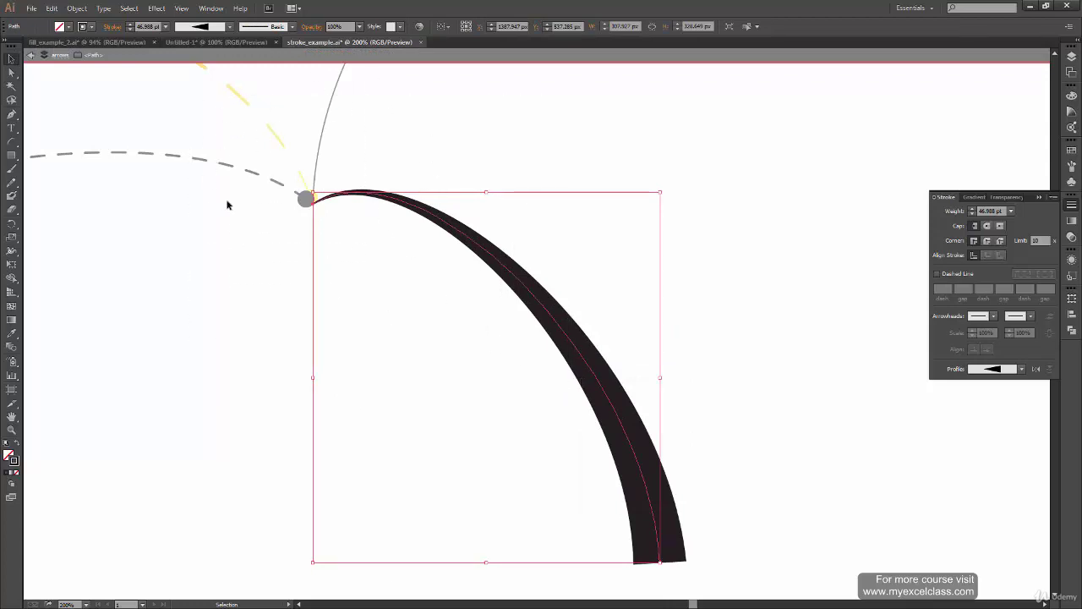
click(381, 389)
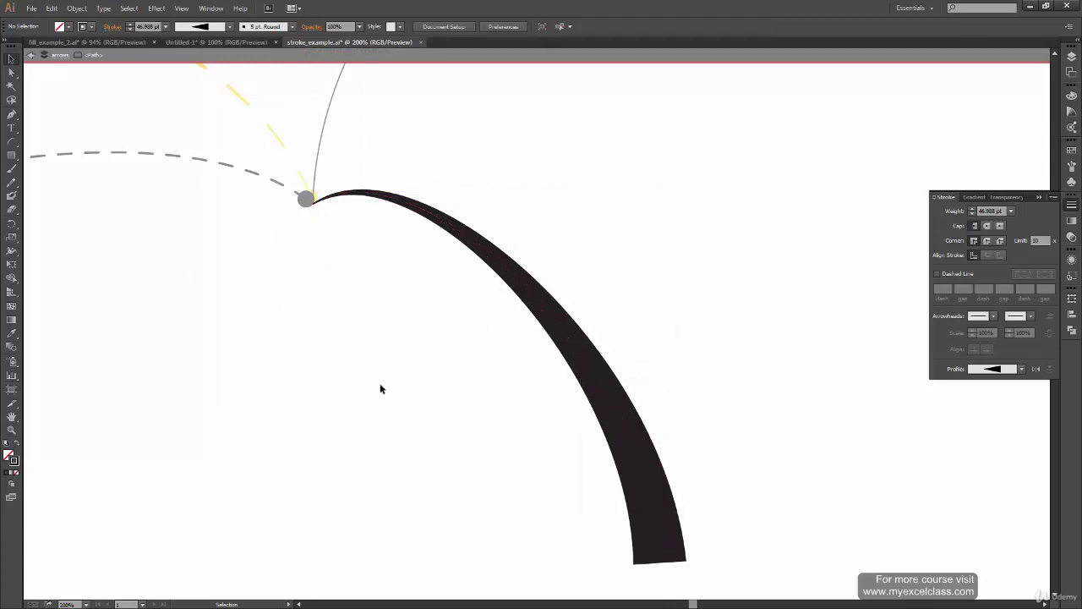
click(484, 273)
click(245, 378)
double_click(795, 371)
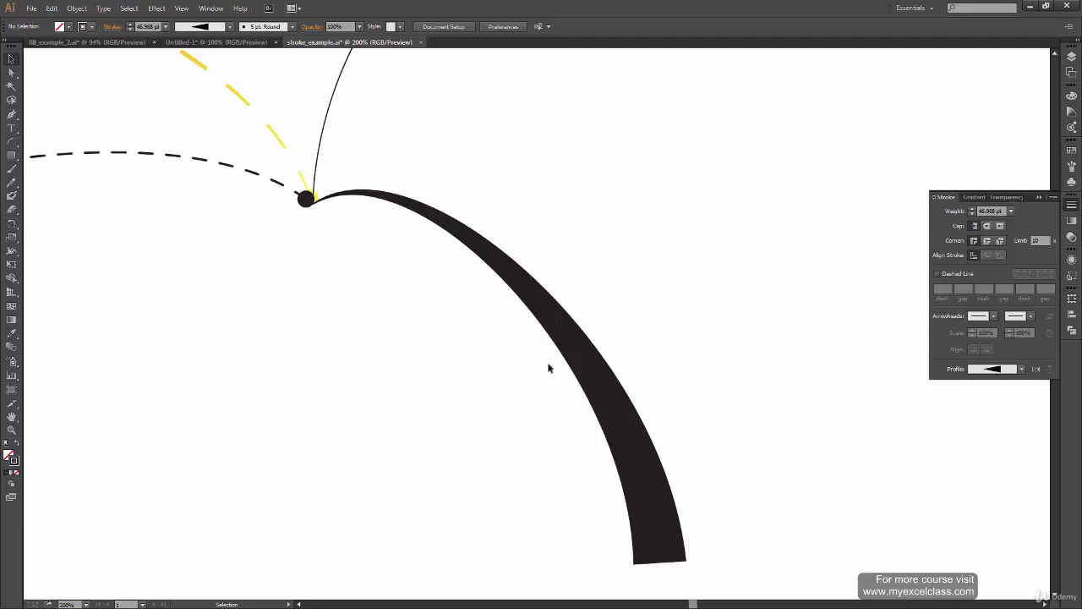
Check the arc in Outline view, isolate it again, then exit isolation.
key(ctrl+z)
click(607, 396)
key(a)
key(ctrl+y)
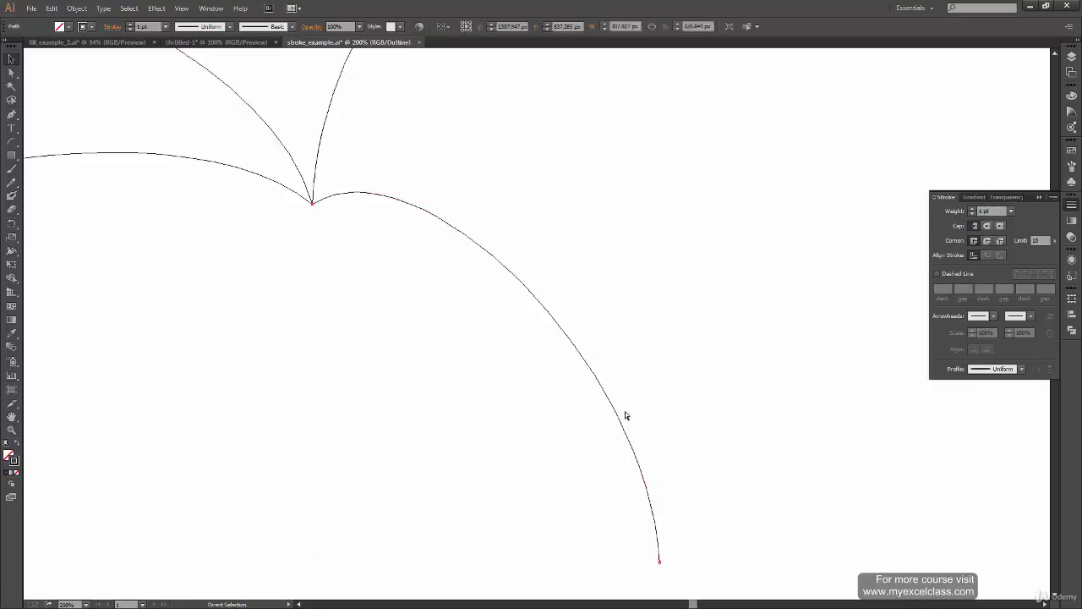
key(v)
key(ctrl+y)
key(ctrl+shift+z)
right_click(613, 406)
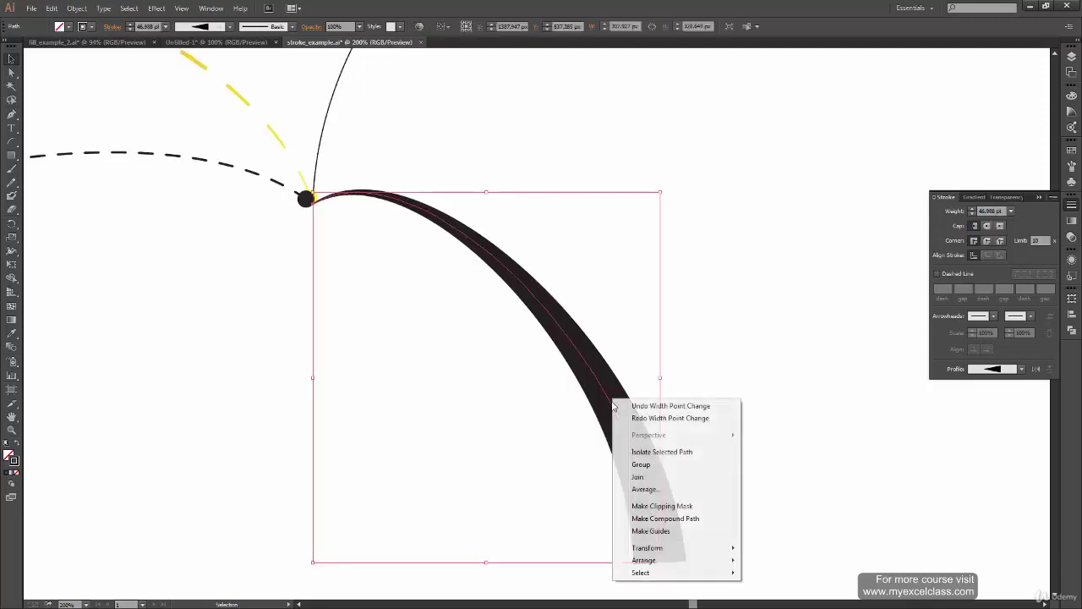
click(651, 451)
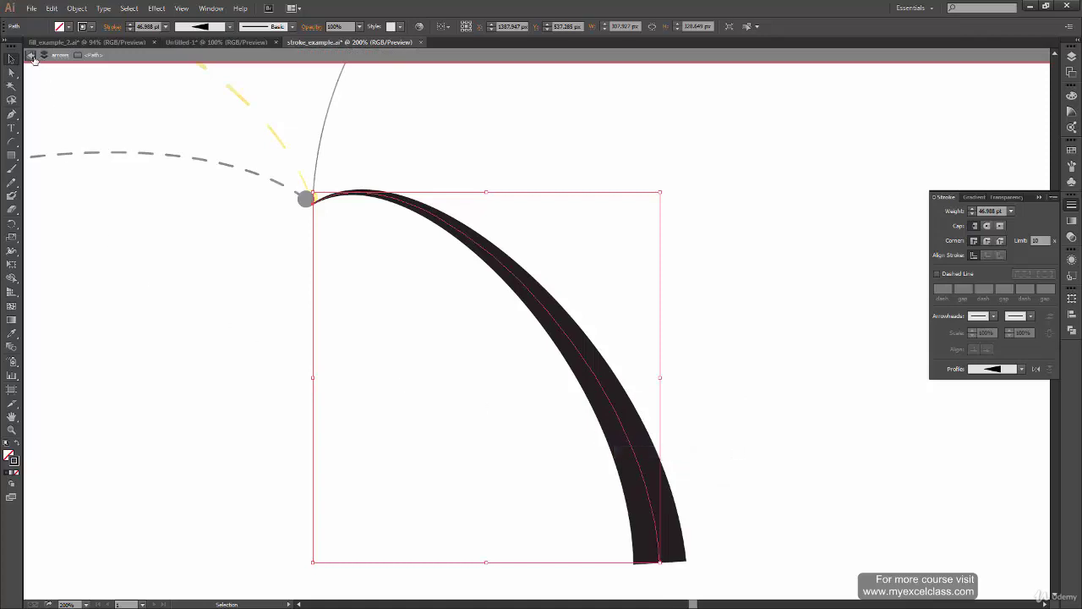
click(31, 56)
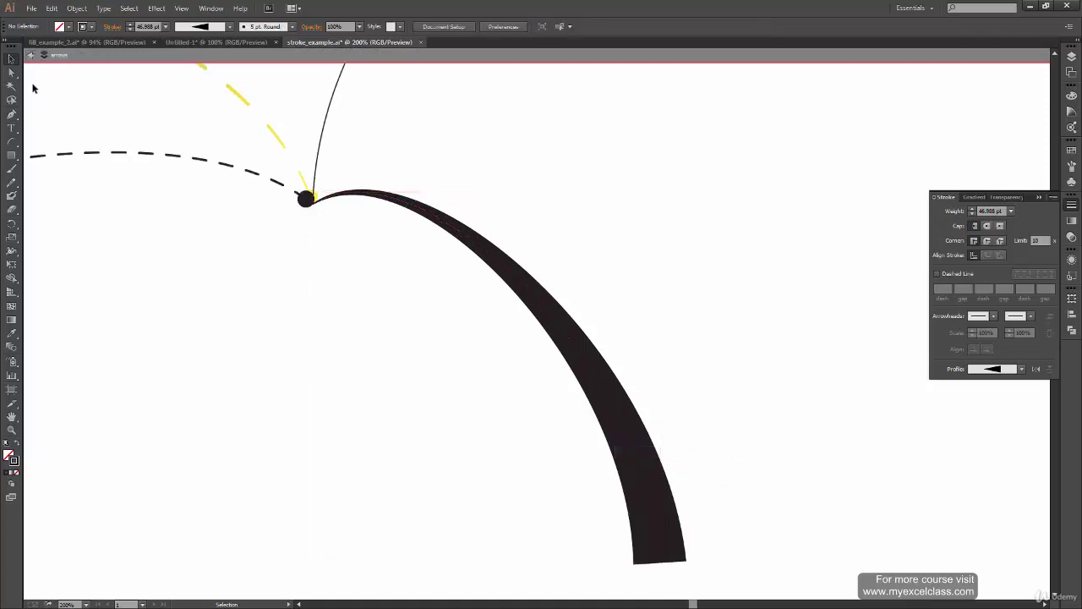
Select the tapered arc and enter Isolate Selected Path mode for editing.
click(613, 358)
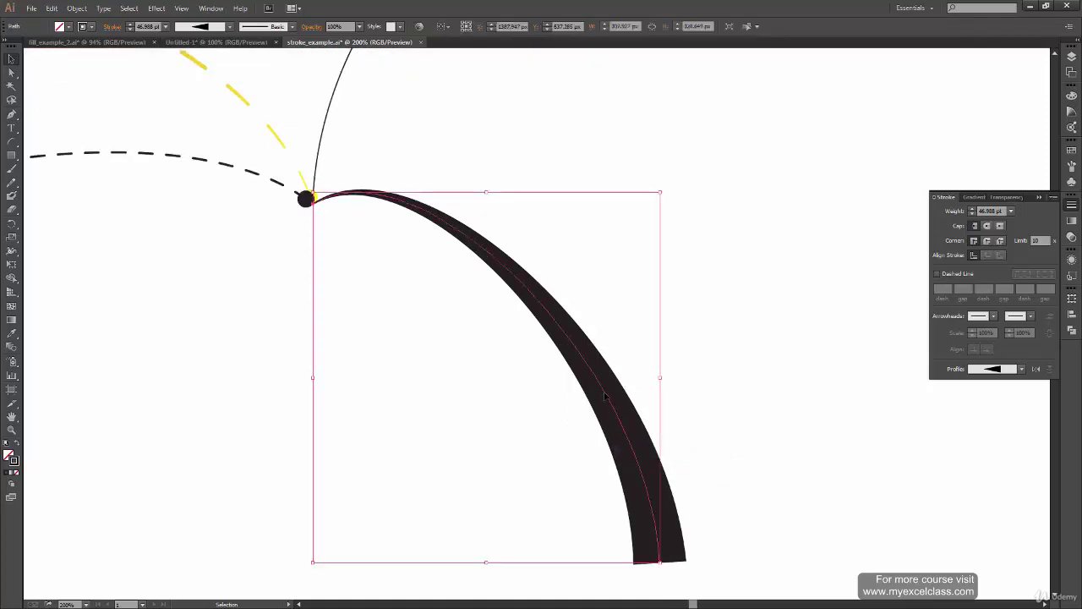
right_click(607, 390)
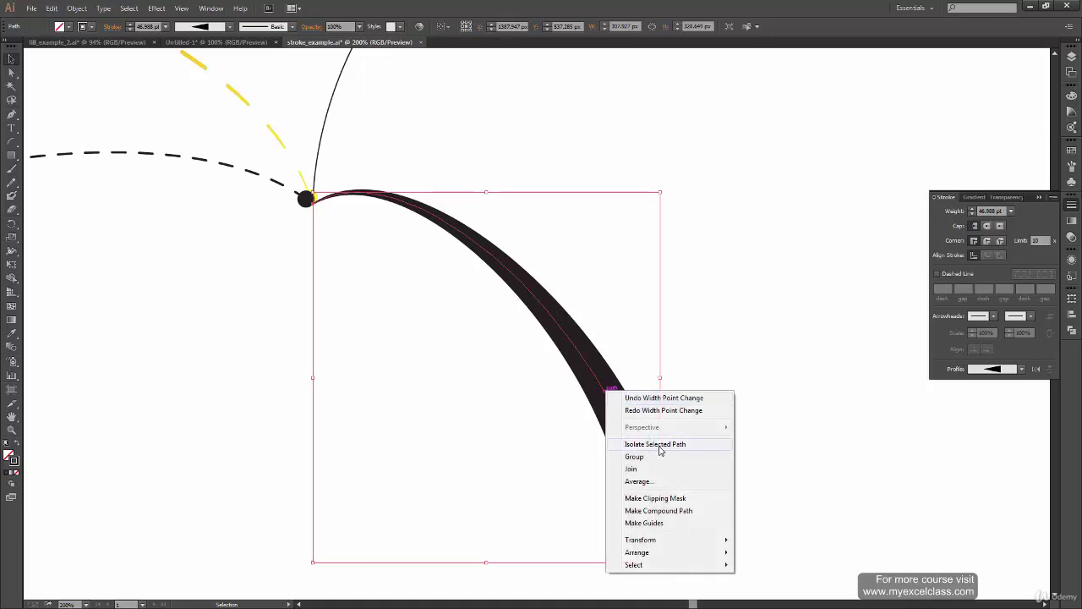
click(667, 444)
click(746, 411)
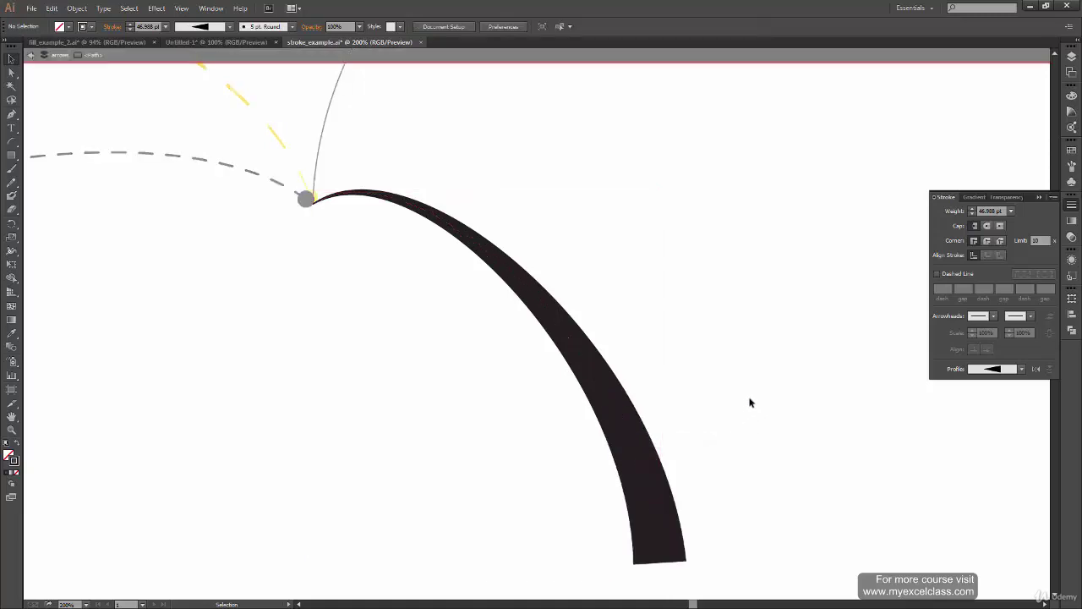
scroll(695, 417, down, 1)
scroll(674, 386, down, 1)
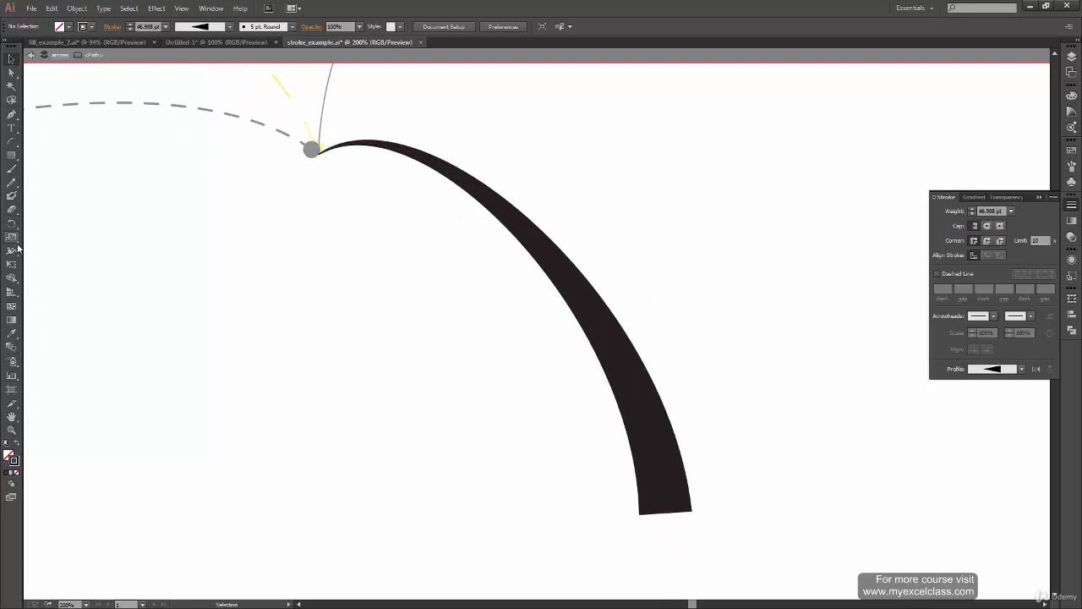
Add width points that pinch the stroke's start, bulge its middle and taper its end.
key(shift+w)
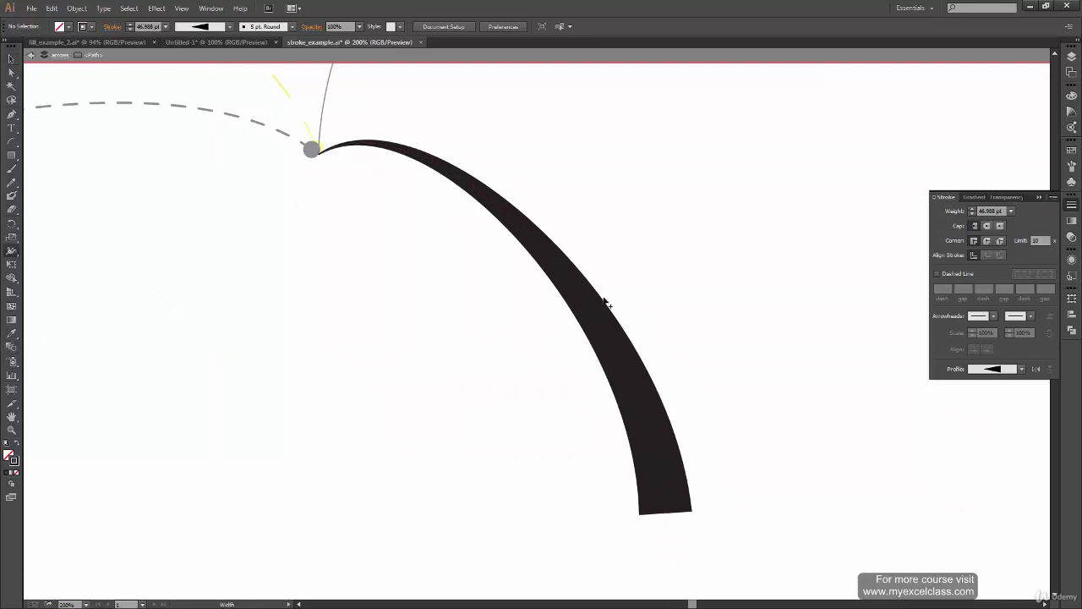
mouse_move(608, 303)
mouse_down()
mouse_move(536, 242)
mouse_move(578, 234)
mouse_up()
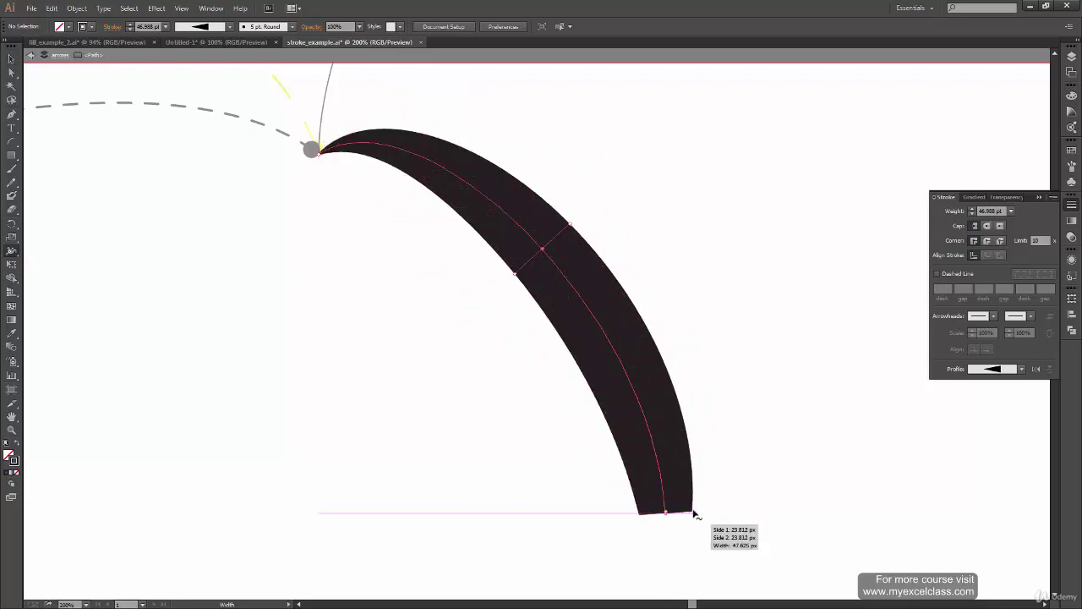
drag(468, 181, 471, 185)
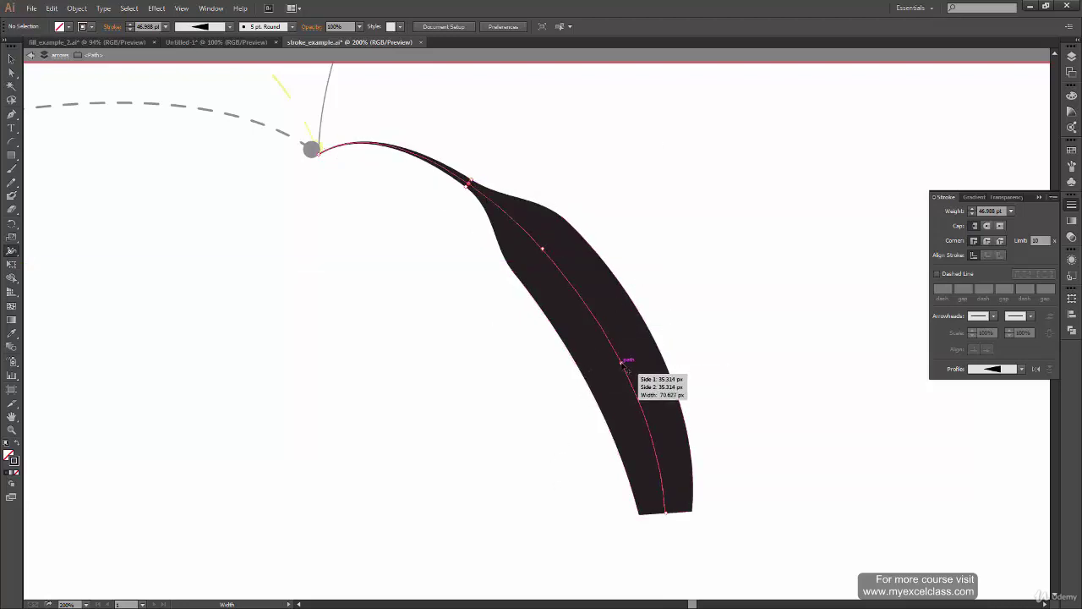
mouse_move(623, 367)
mouse_down()
mouse_move(725, 338)
mouse_move(630, 366)
mouse_up()
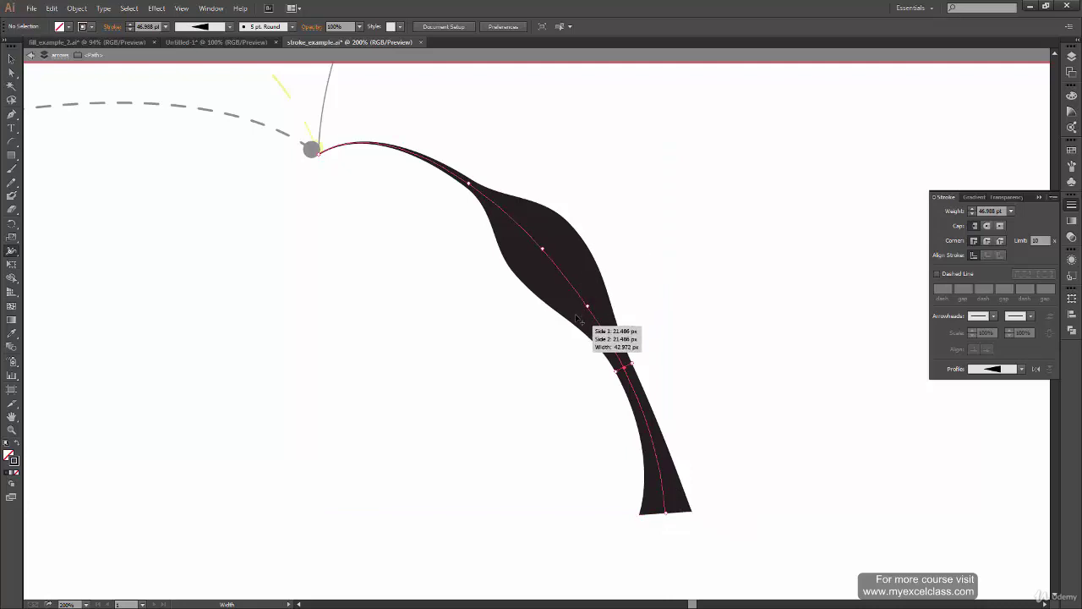
drag(576, 317, 584, 315)
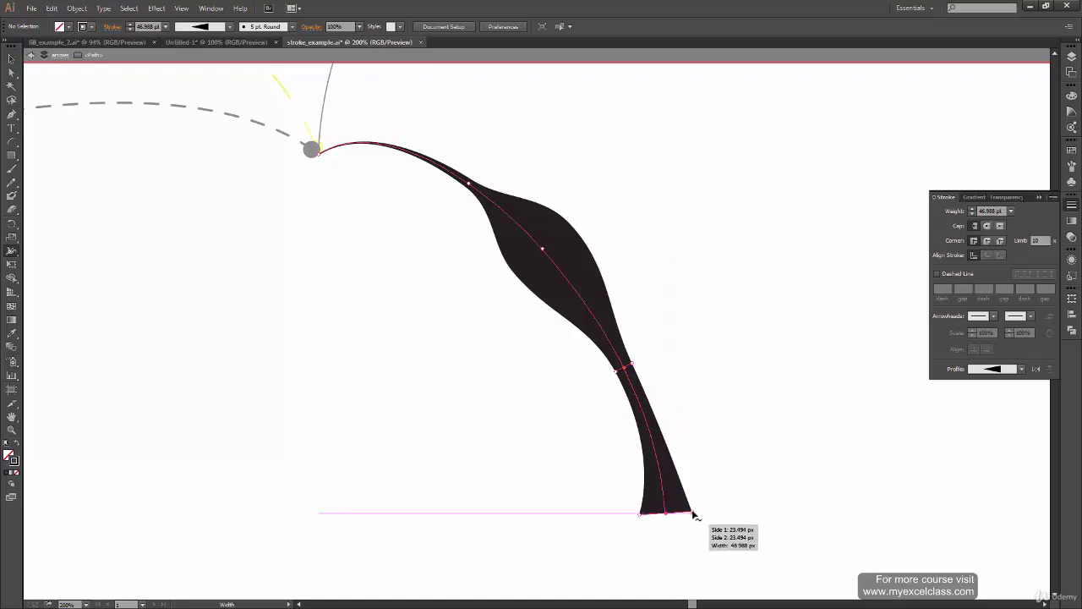
drag(693, 513, 672, 513)
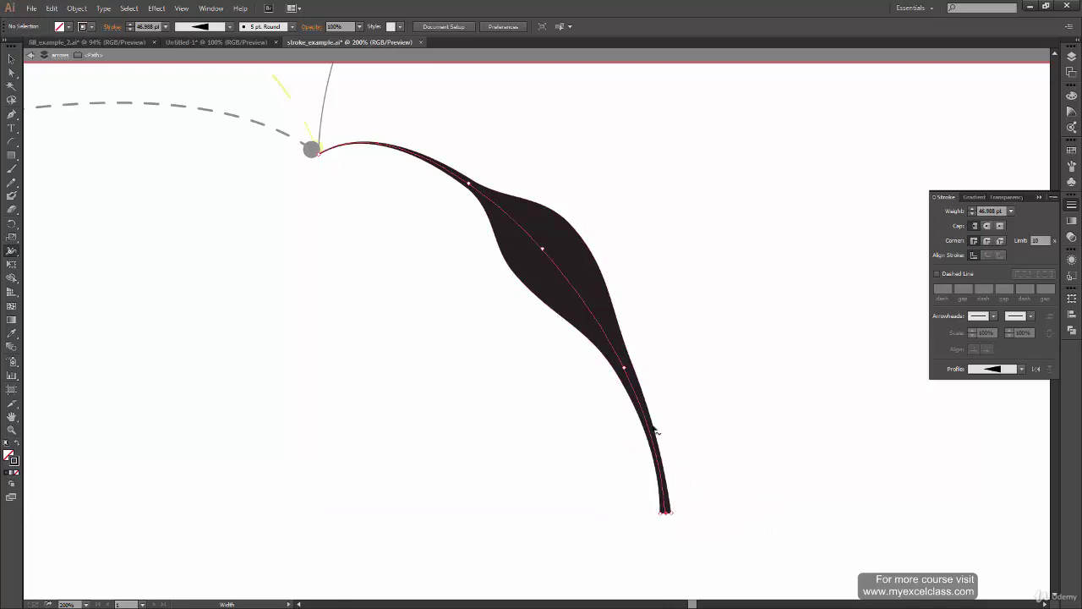
Swell the lower section into a leaf shape, then pull it back to a narrower width.
mouse_move(625, 370)
mouse_down()
mouse_move(588, 395)
mouse_move(607, 384)
mouse_up()
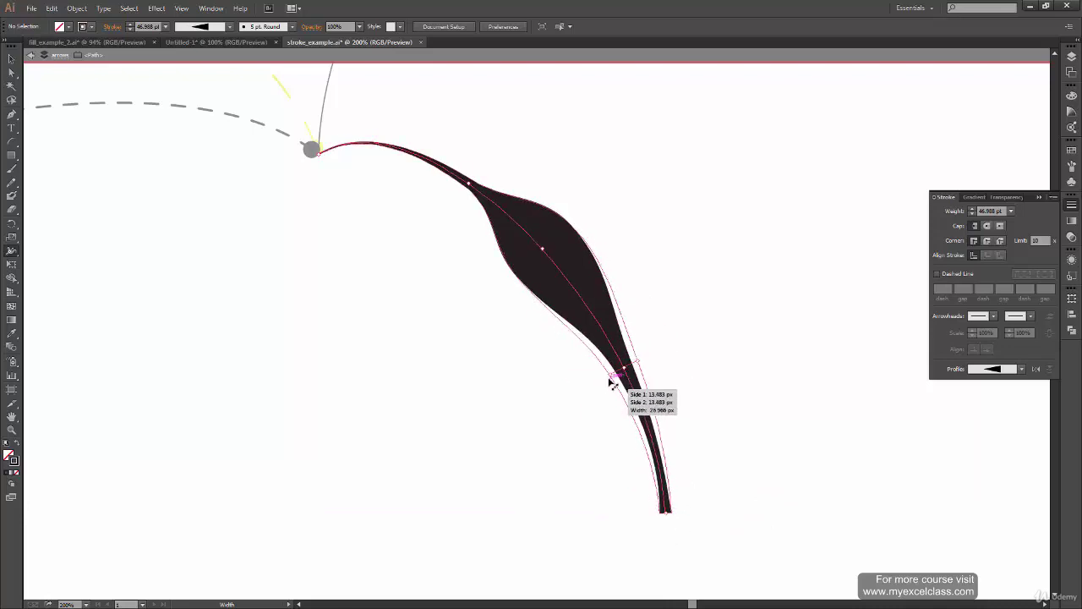
drag(607, 385, 585, 392)
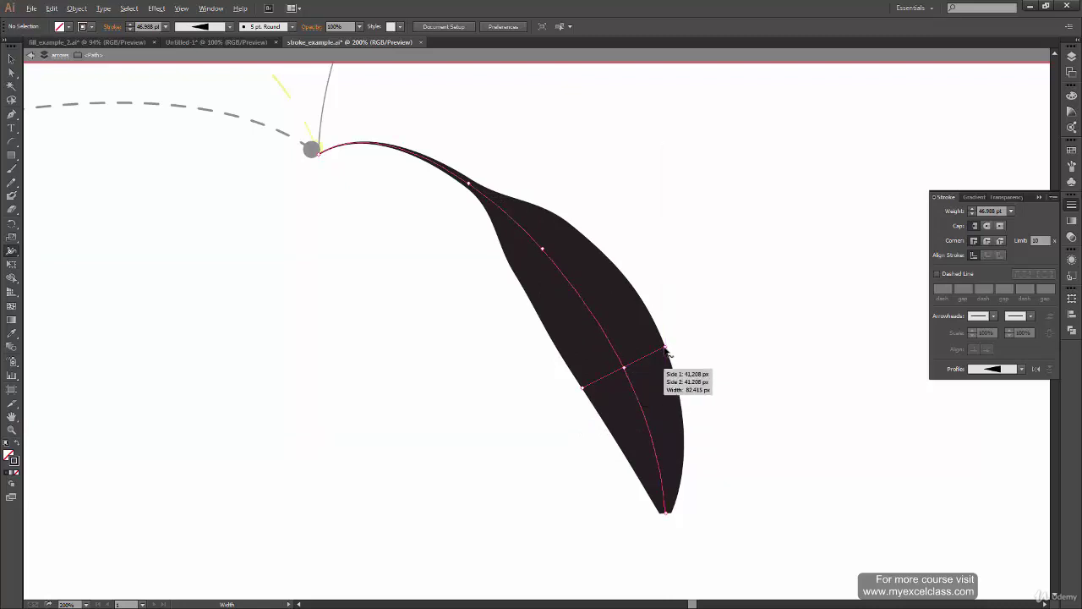
drag(666, 350, 795, 310)
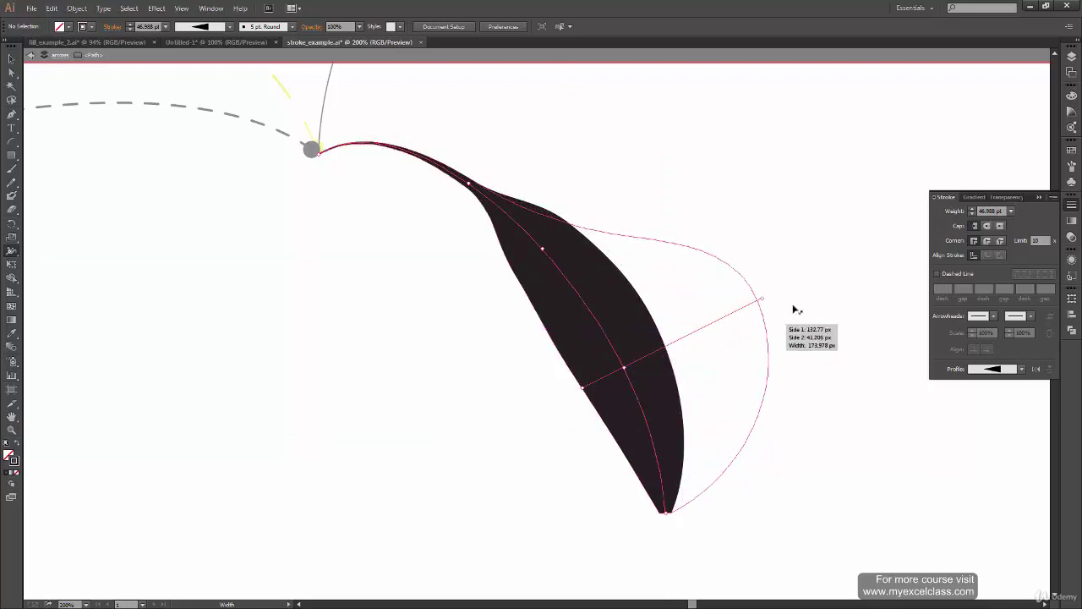
mouse_move(795, 310)
mouse_down()
mouse_move(795, 321)
mouse_move(659, 371)
mouse_move(759, 325)
mouse_move(732, 336)
mouse_up()
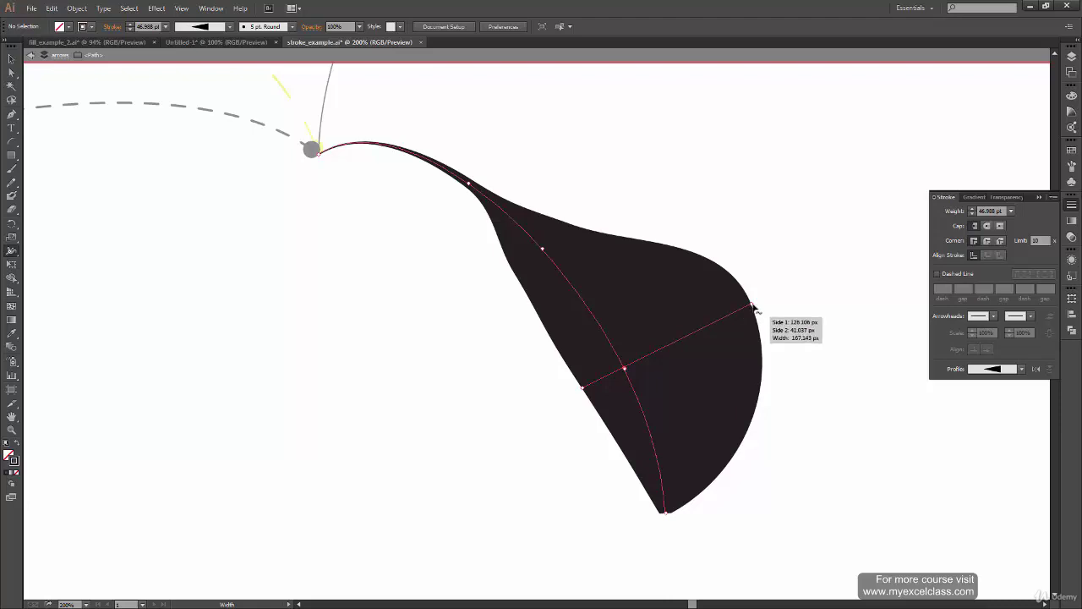
drag(750, 306, 677, 353)
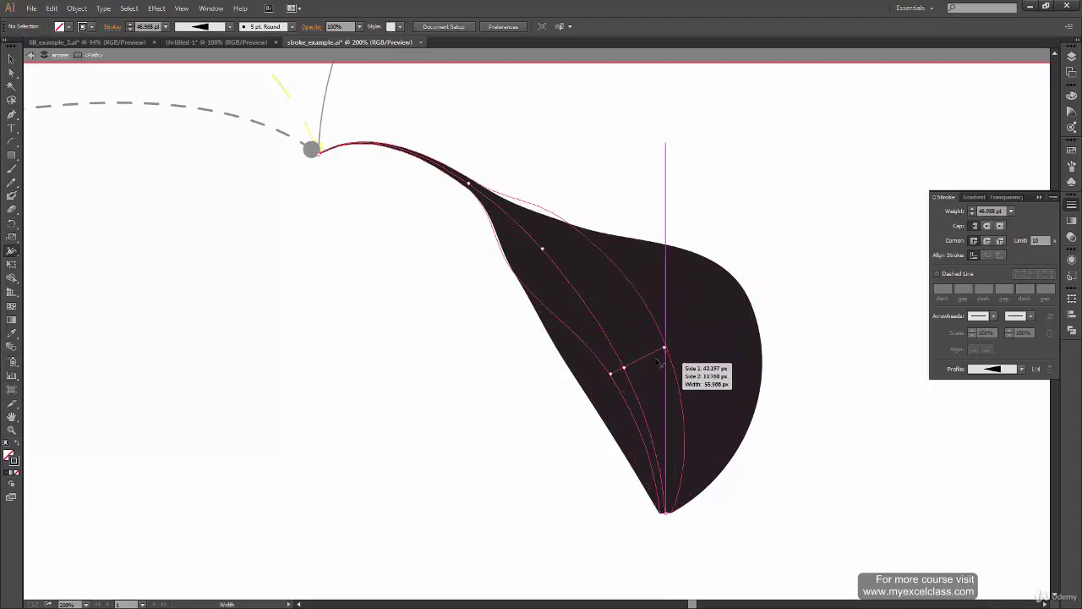
drag(677, 351, 649, 366)
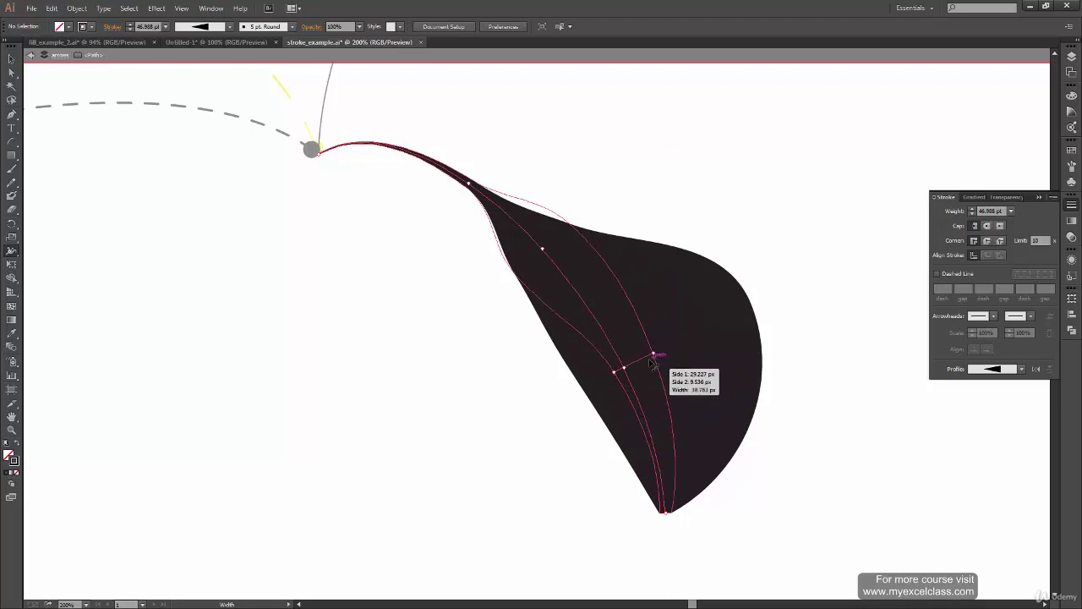
drag(649, 366, 647, 365)
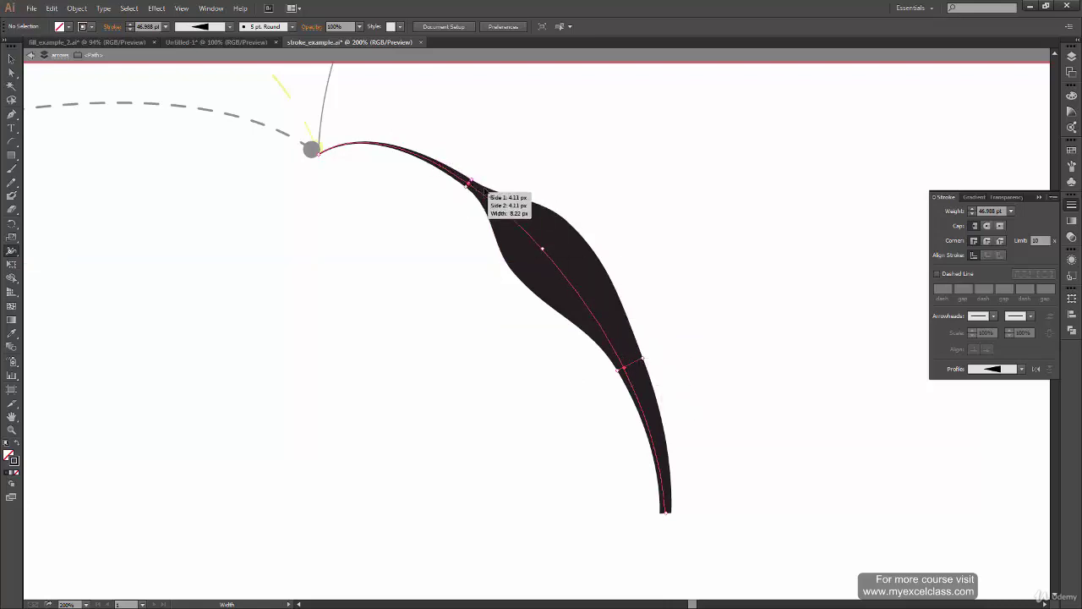
Open Width Point Edit for the lower width point and enter side widths, second side 13 px.
double_click(630, 367)
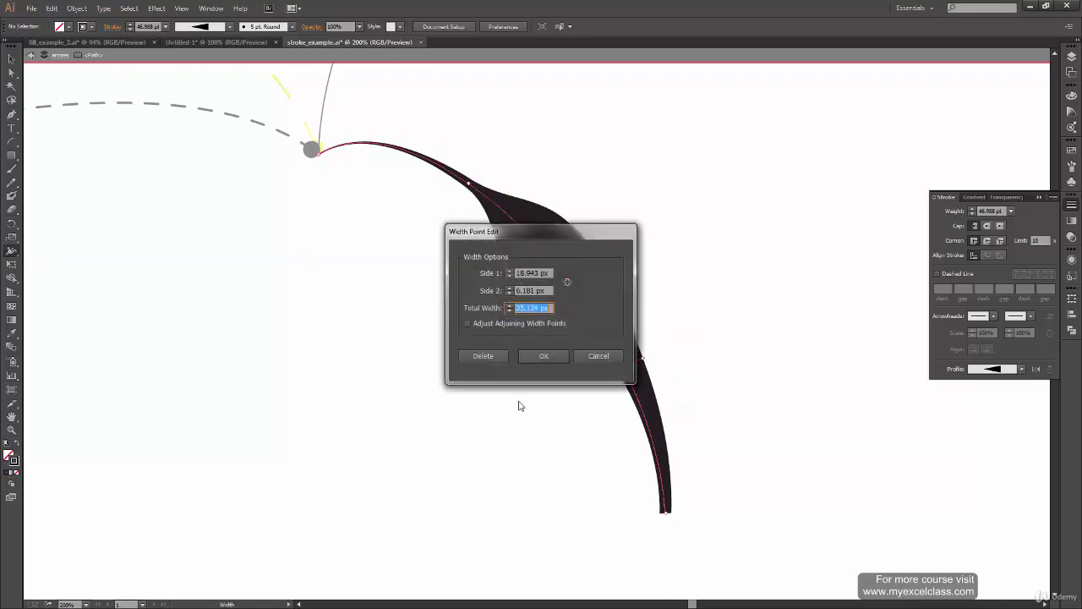
drag(574, 234, 773, 212)
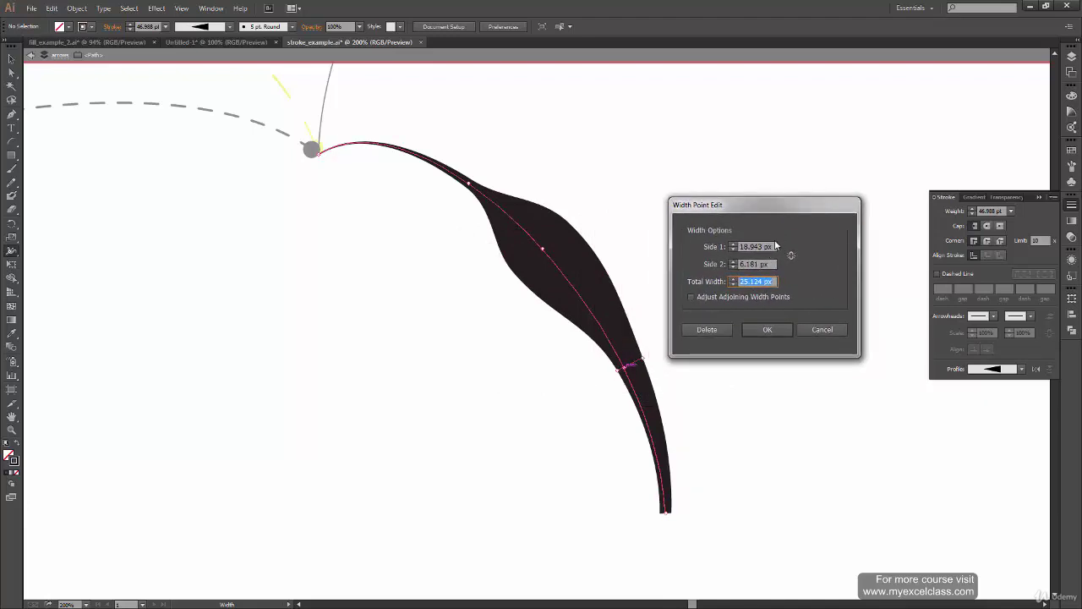
click(738, 246)
text(30)
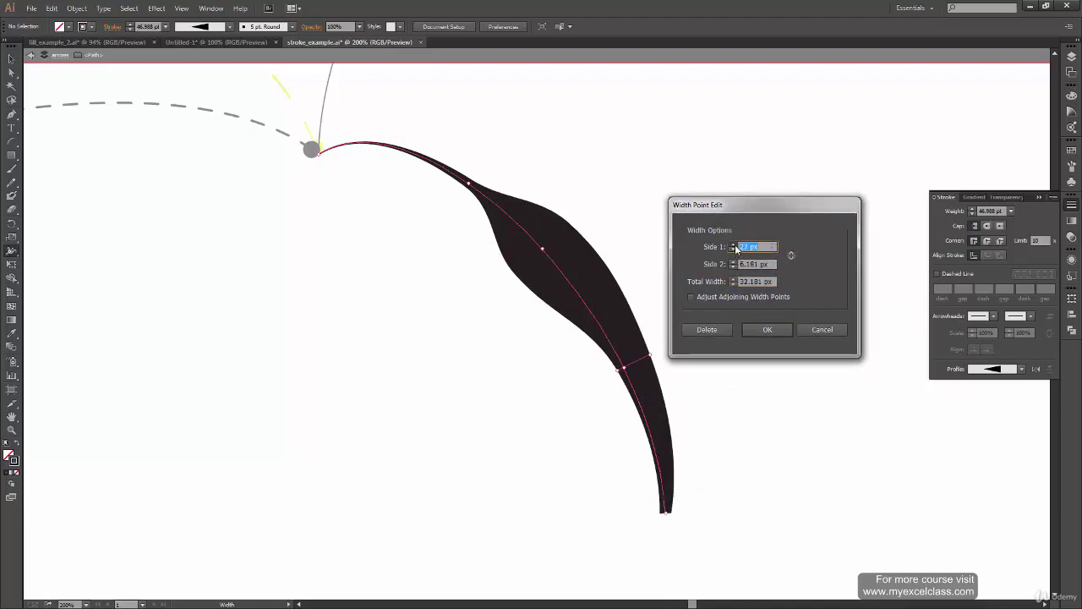
text(21)
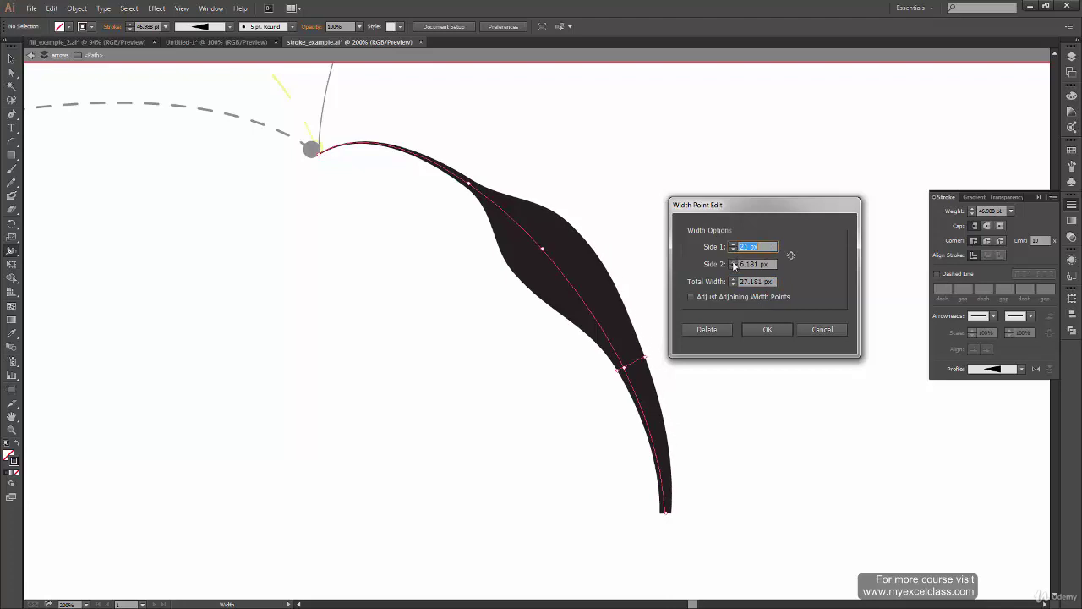
click(735, 264)
text(16)
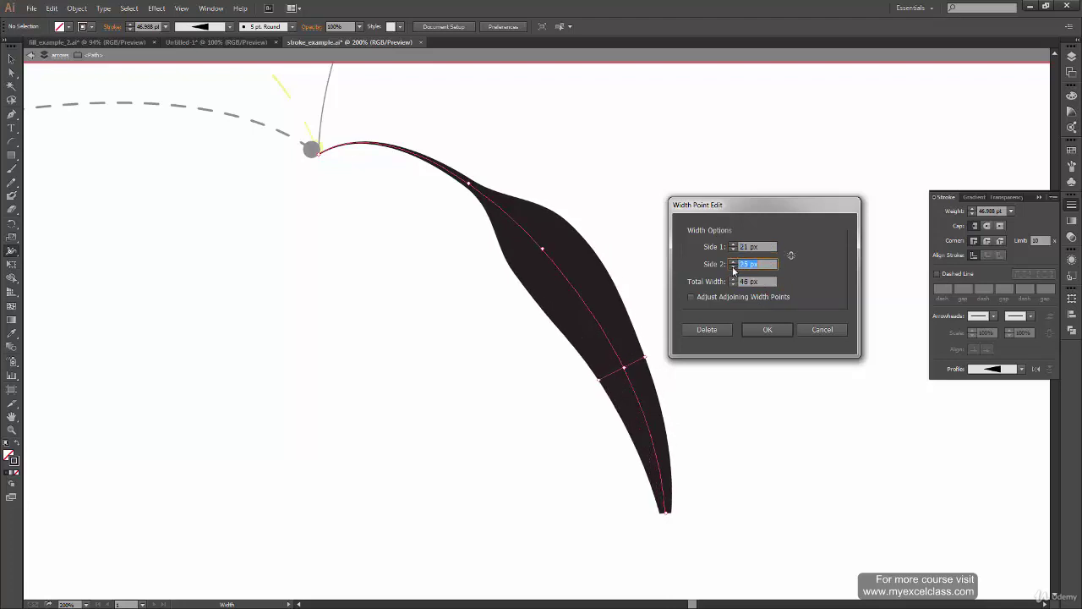
key(Down)
key(Down)
key(Down)
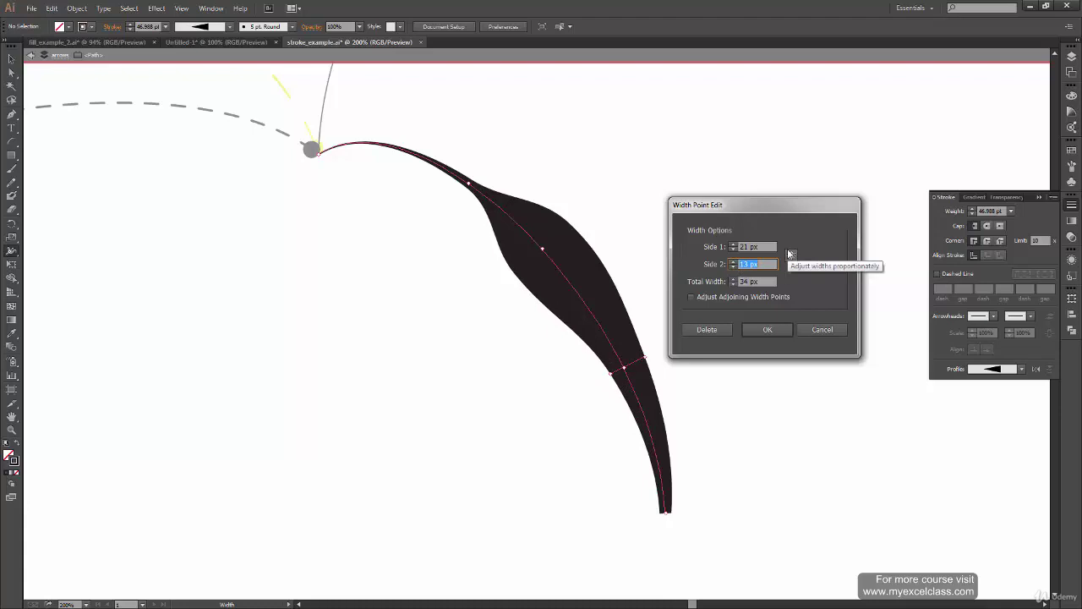
Link both sides and settle the total width at 64 px.
click(703, 276)
click(732, 244)
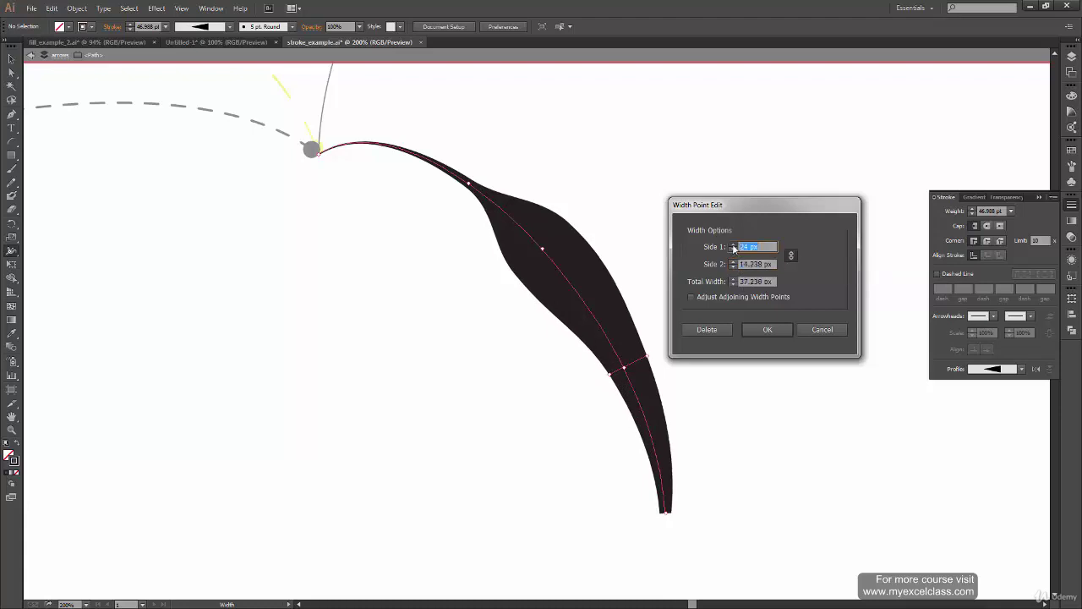
click(732, 245)
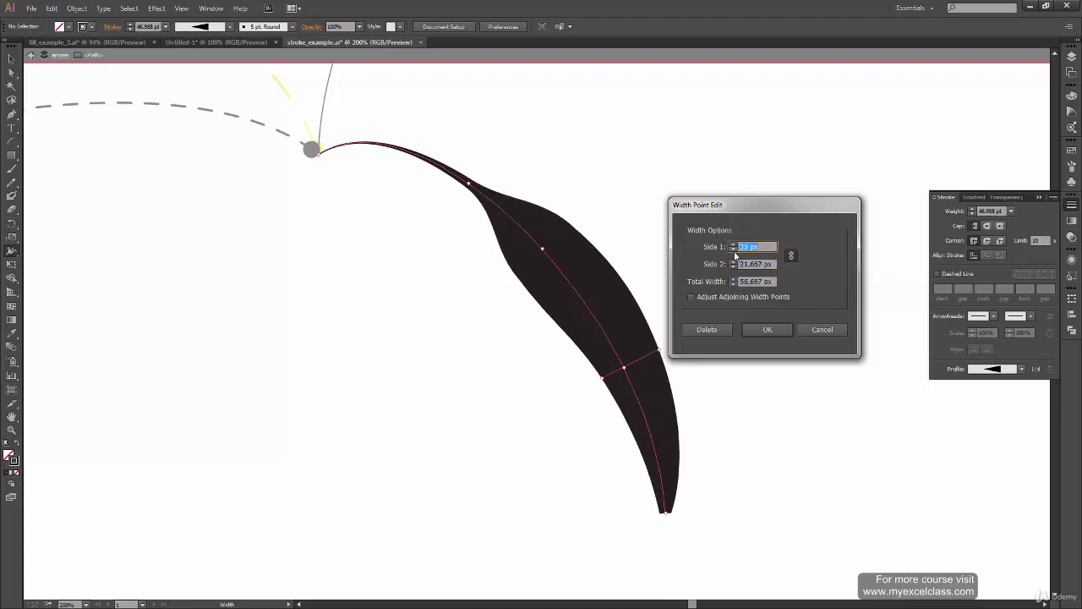
click(733, 251)
click(791, 255)
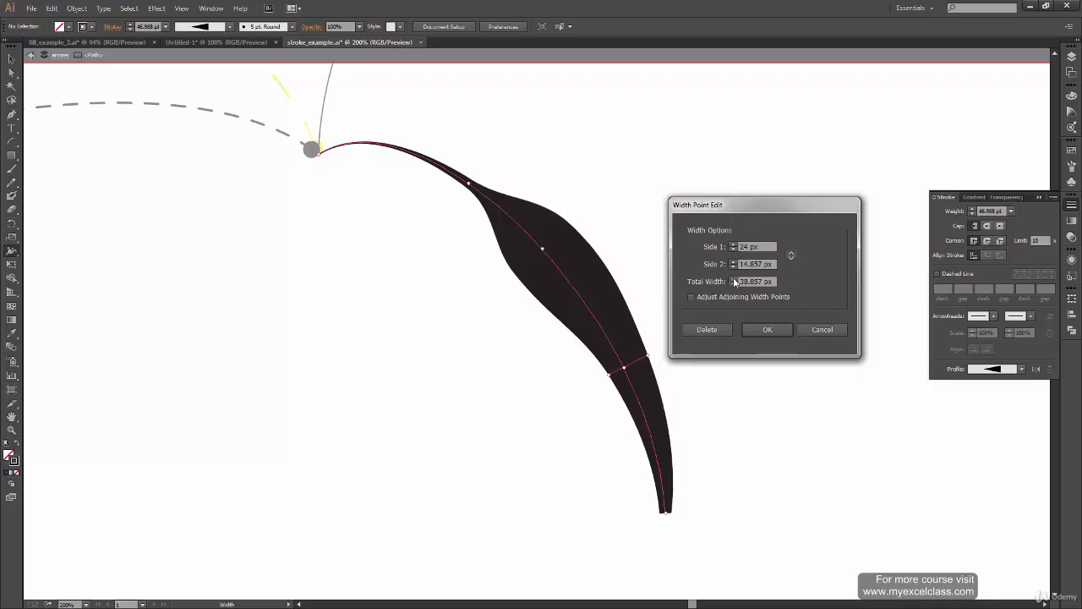
click(733, 279)
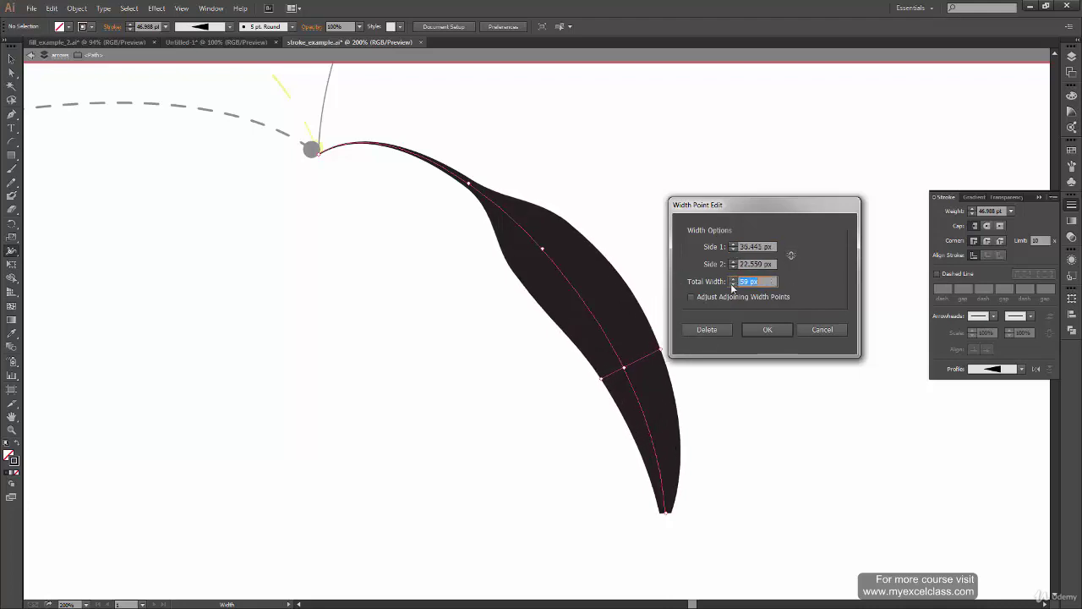
click(732, 284)
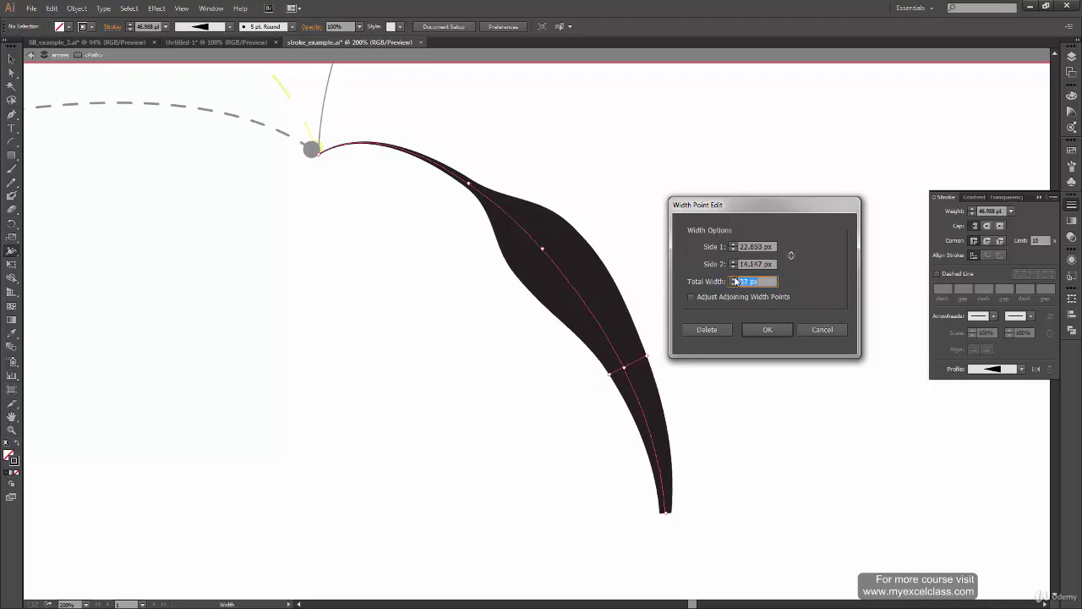
click(733, 279)
text(64)
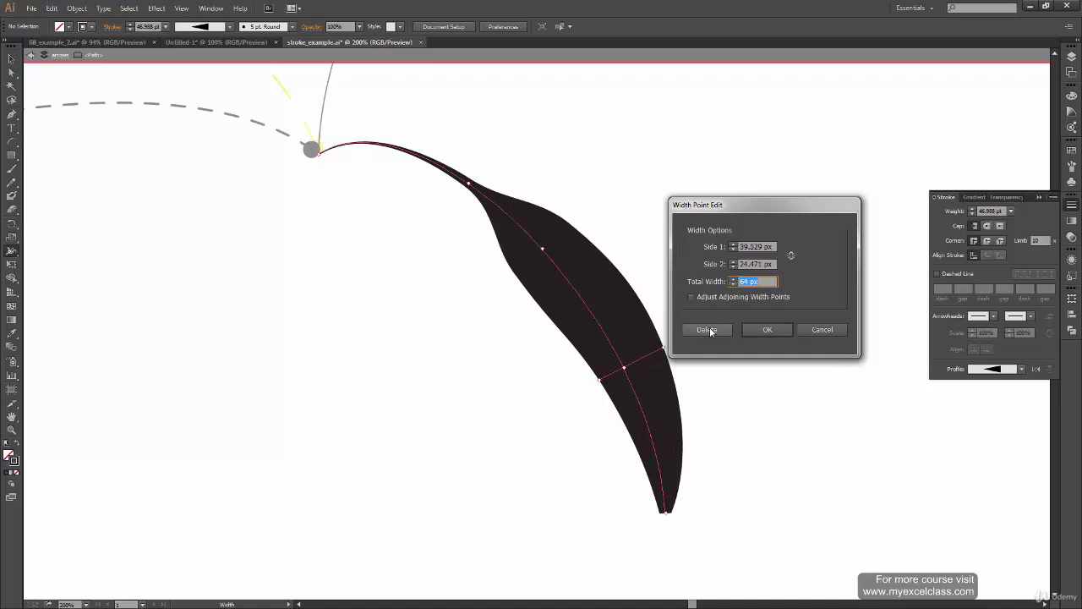
key(Return)
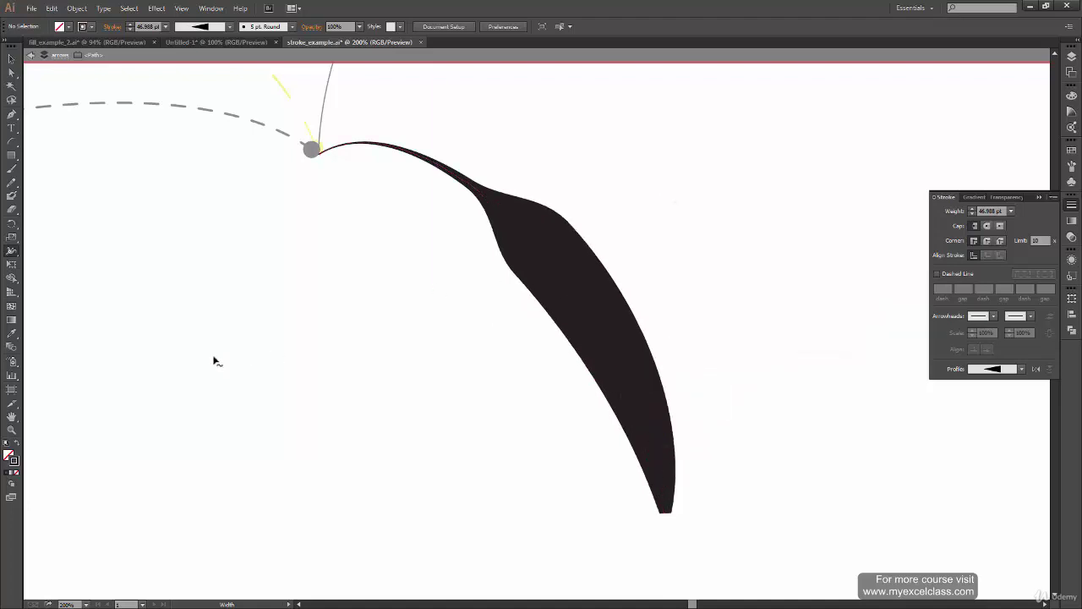
Pan and zoom out to 150% to show the dashed arrows, clearing the selection.
click(12, 59)
drag(220, 285, 754, 400)
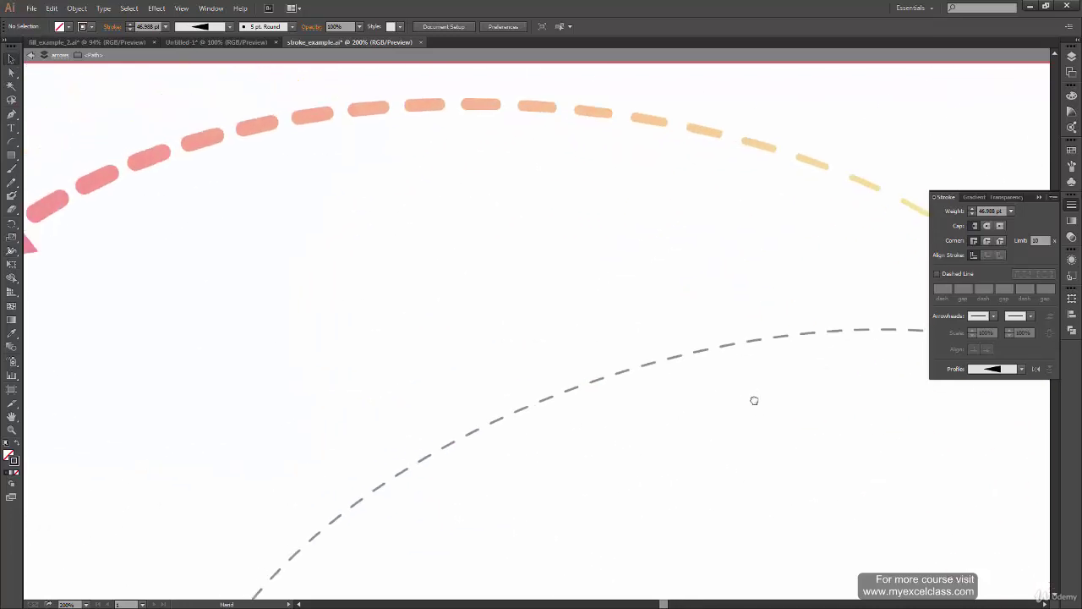
key(ctrl+minus)
drag(197, 176, 324, 206)
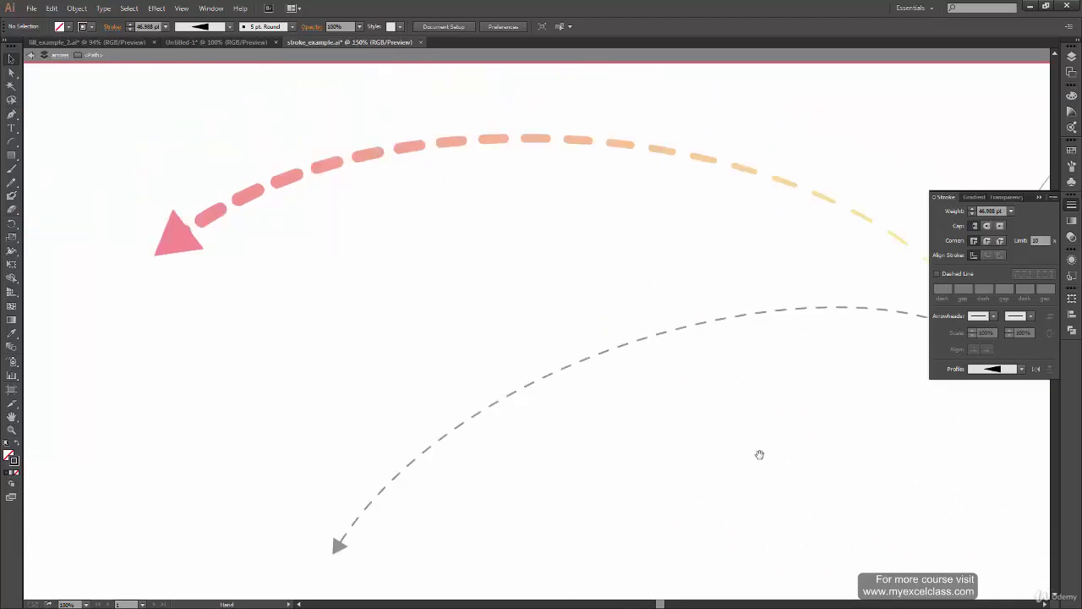
drag(759, 454, 413, 343)
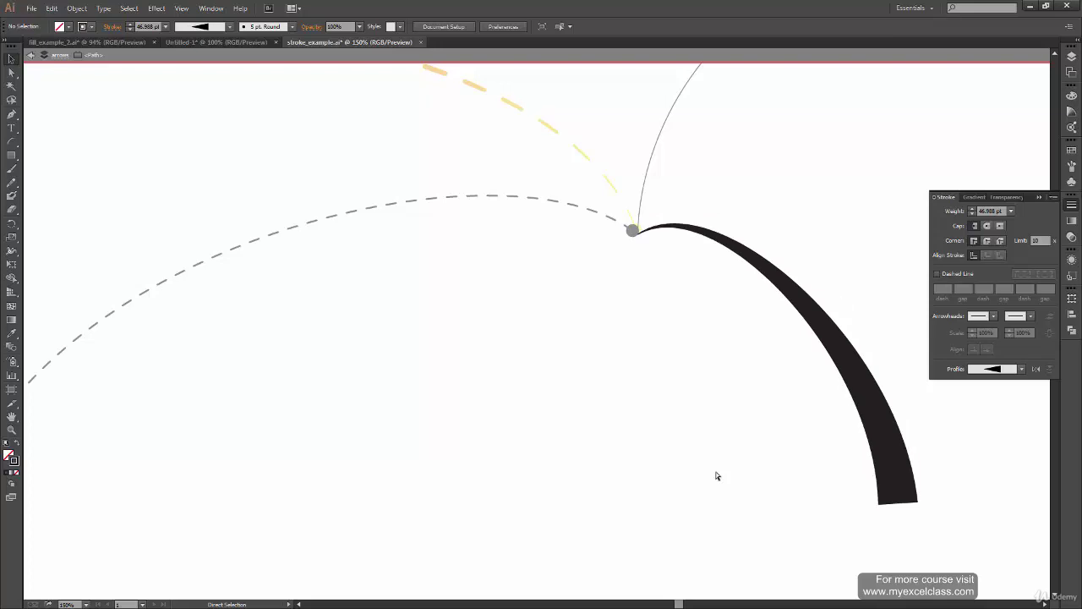
click(564, 488)
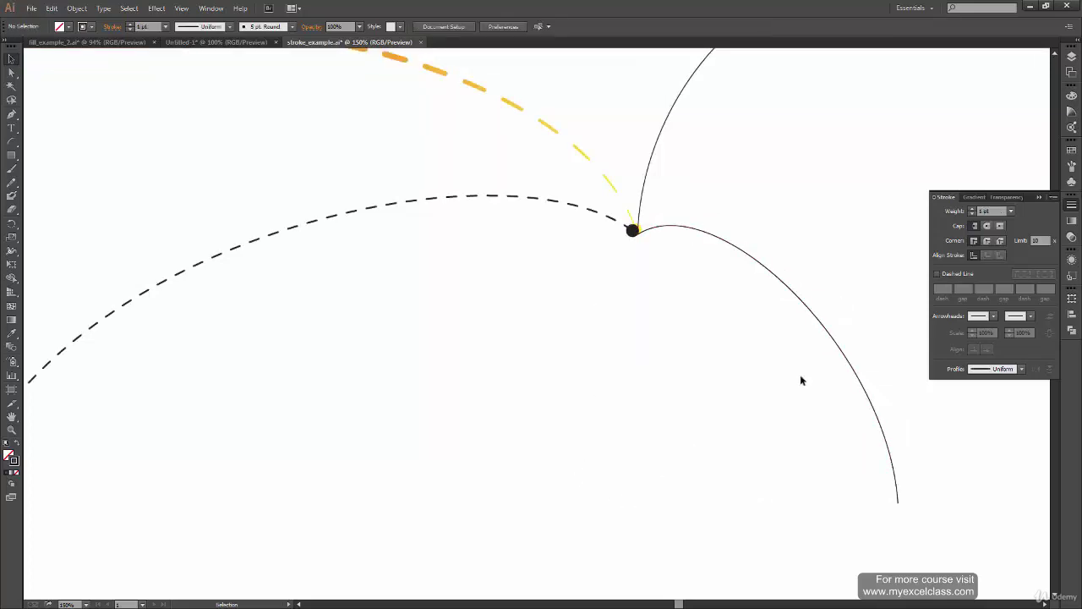
Widen the thin dashed arc's lower-left end so its dashes thicken toward the arrowhead.
click(411, 290)
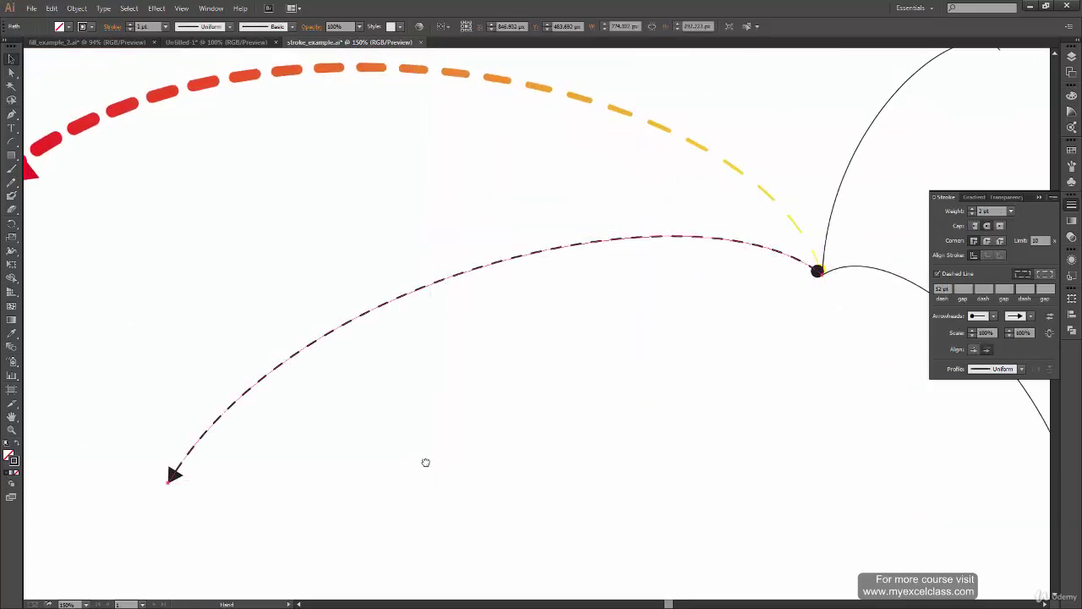
key(shift+w)
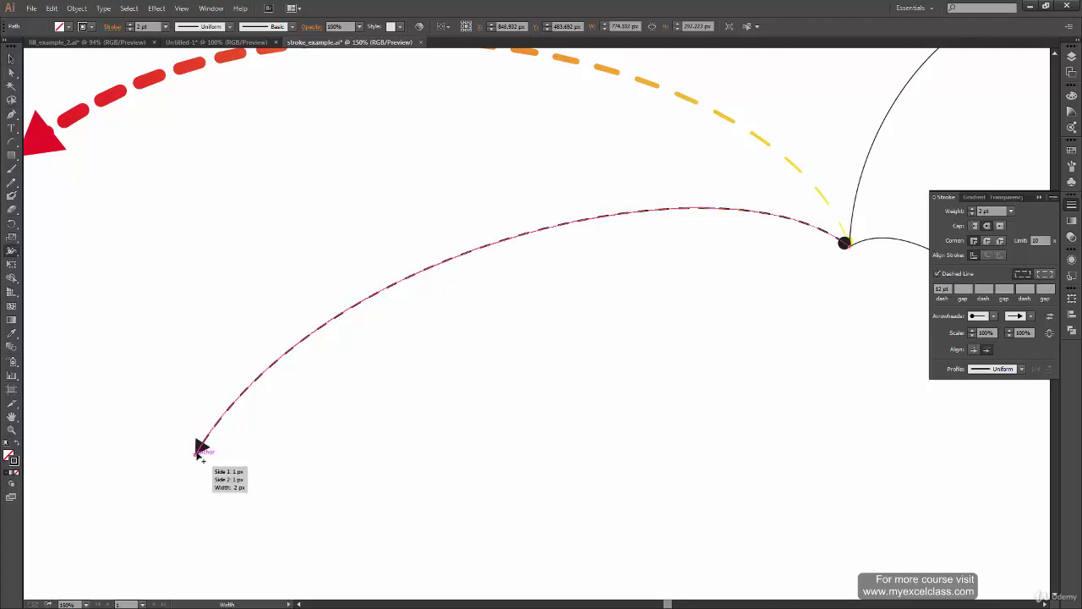
drag(200, 459, 204, 462)
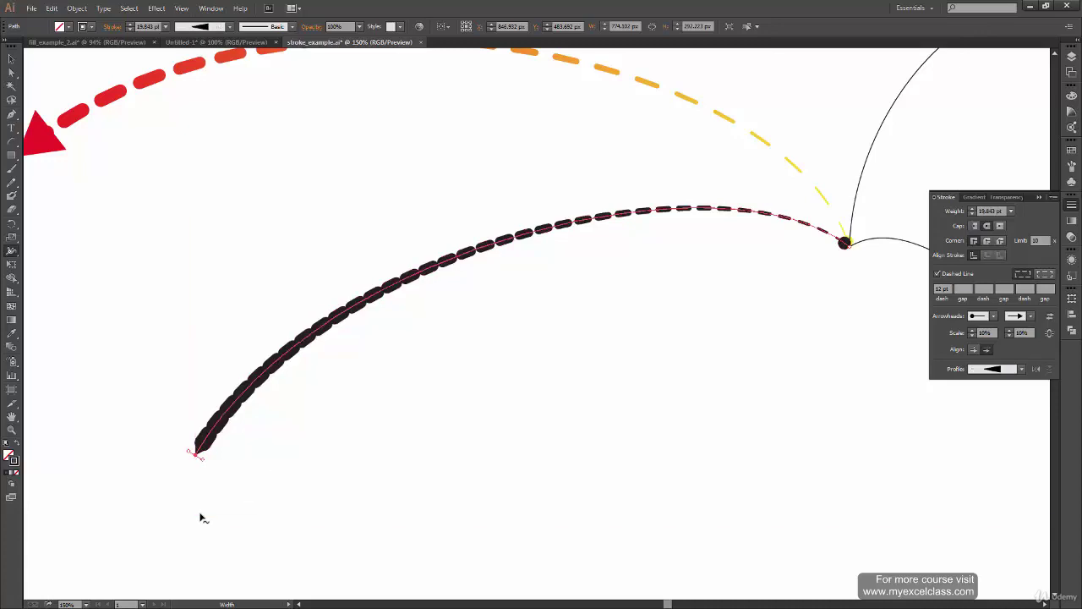
key(v)
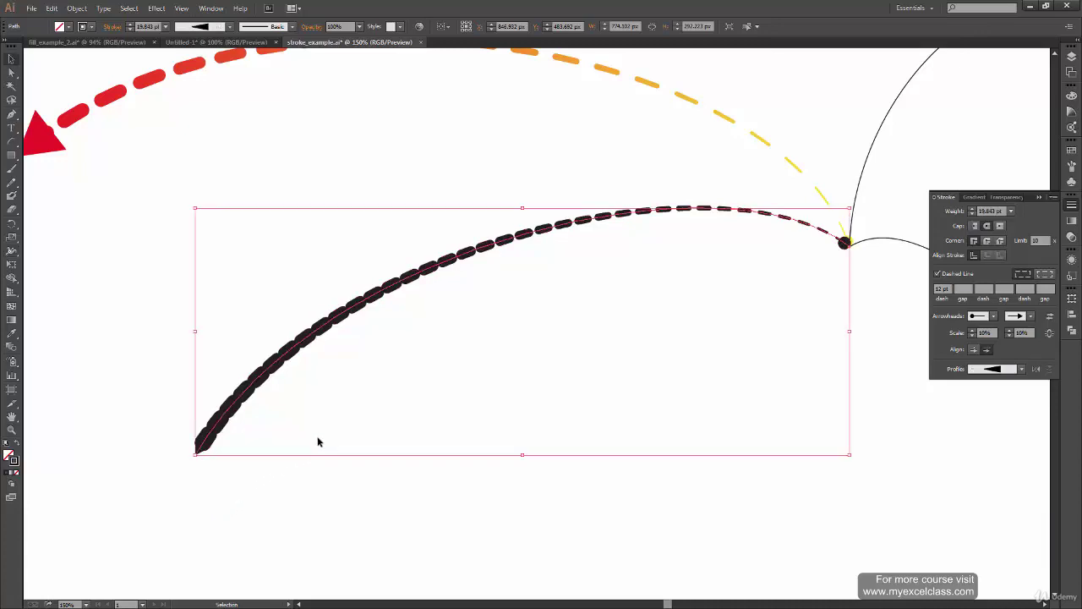
click(318, 457)
scroll(333, 488, up, 2)
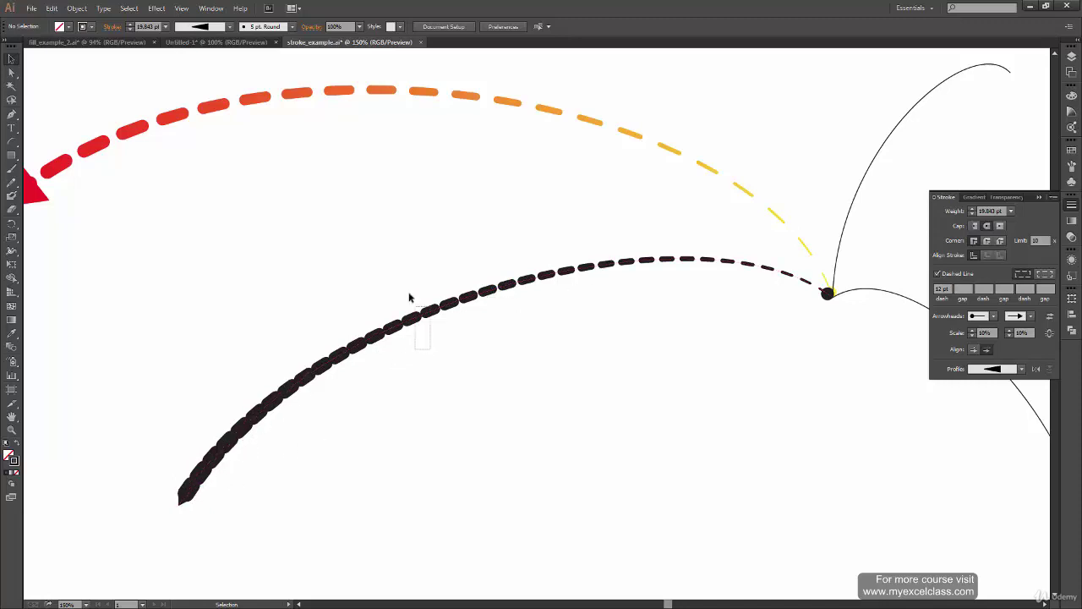
Set the lower black arc's dash length to 30 pt, then settle on 25 pt.
click(395, 325)
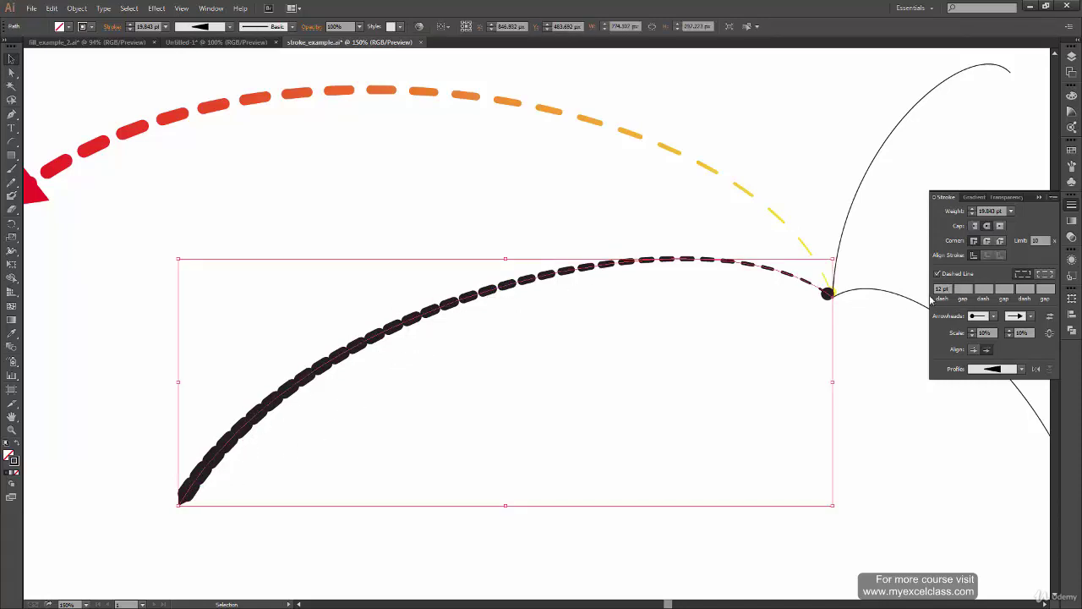
click(948, 289)
key(Tab)
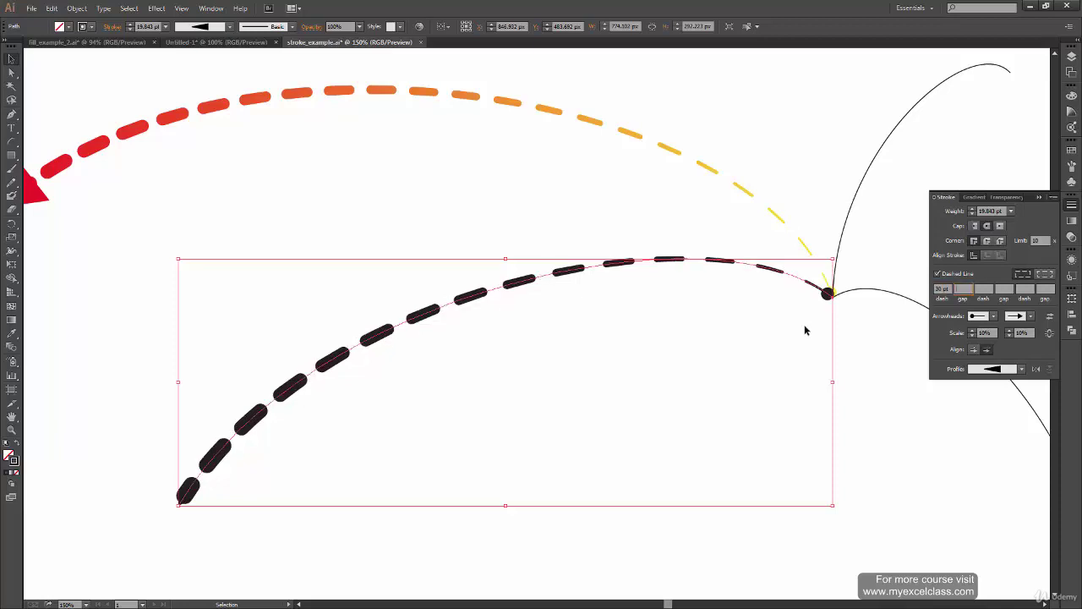
drag(952, 289, 912, 302)
key(Tab)
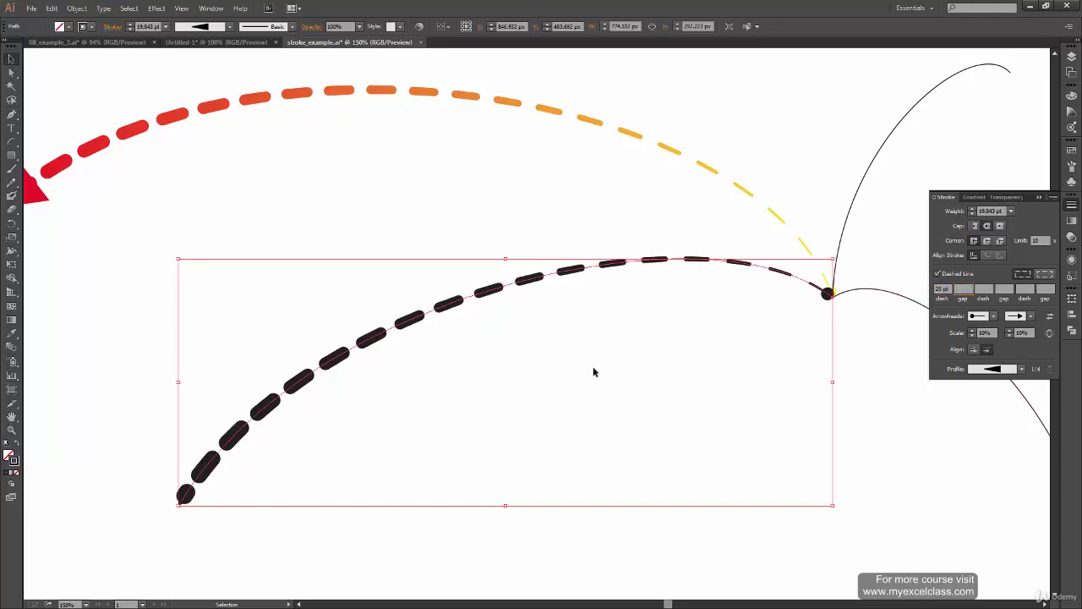
click(108, 532)
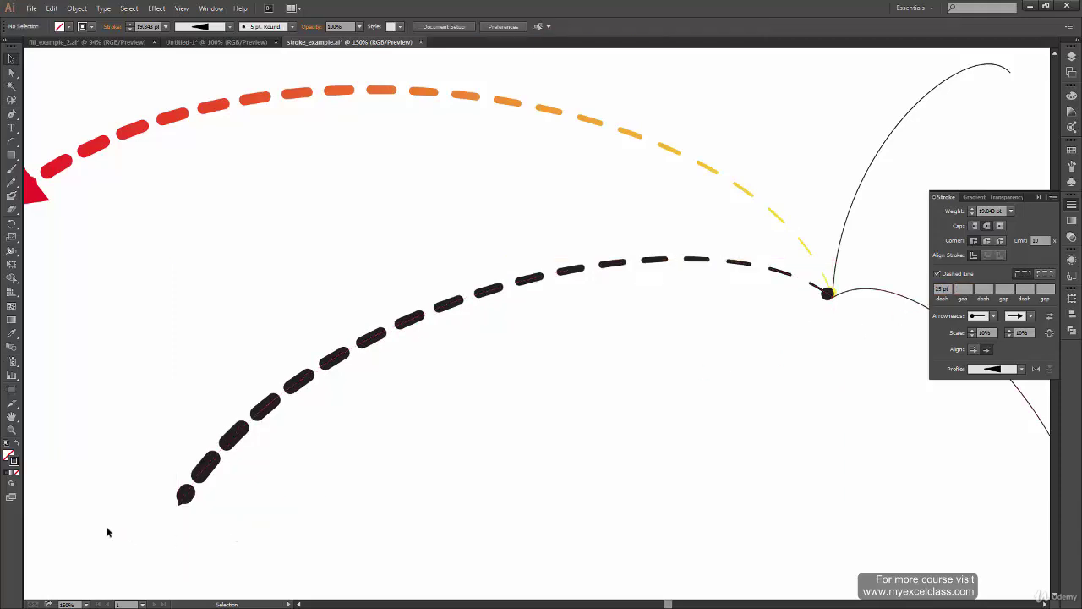
drag(353, 467, 513, 365)
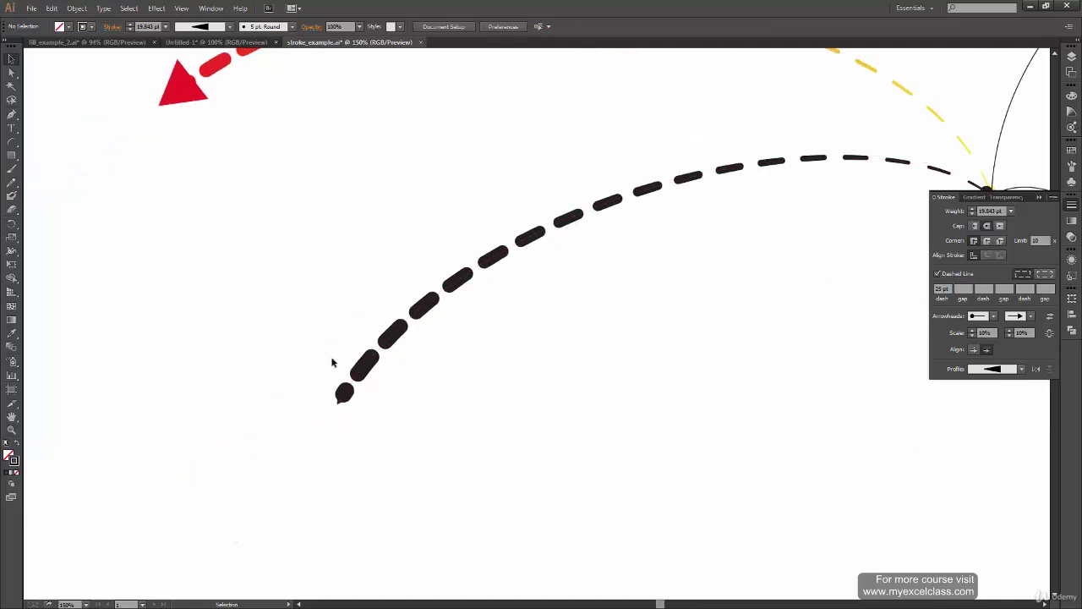
drag(681, 196, 592, 258)
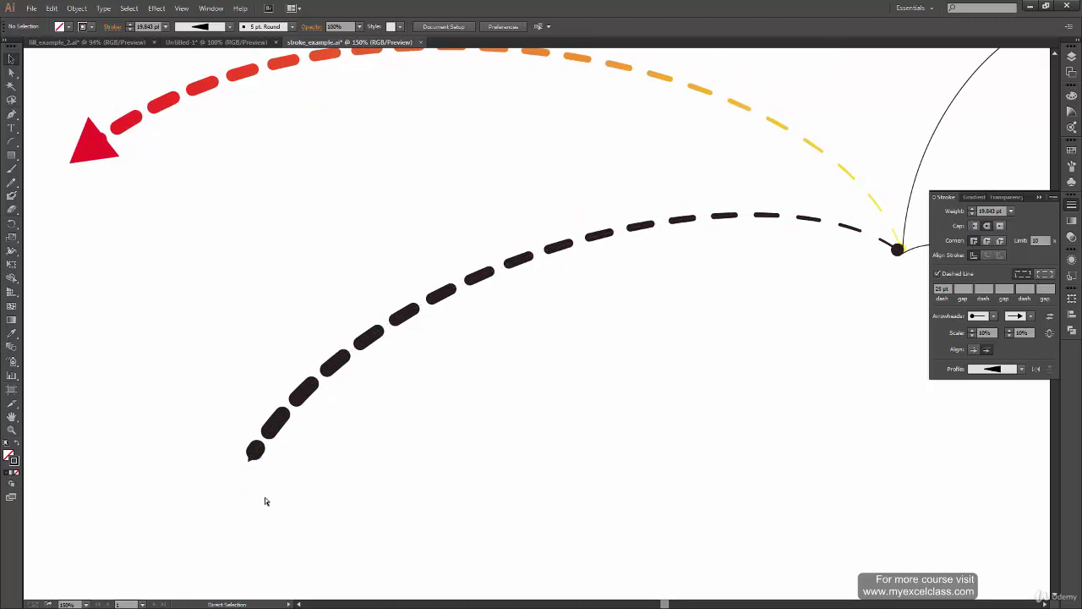
key(ctrl+plus)
key(ctrl+plus)
key(ctrl+plus)
Raise the black arc's end arrowhead scale to 30%, then 32%, checking at 100%.
scroll(283, 501, up, 2)
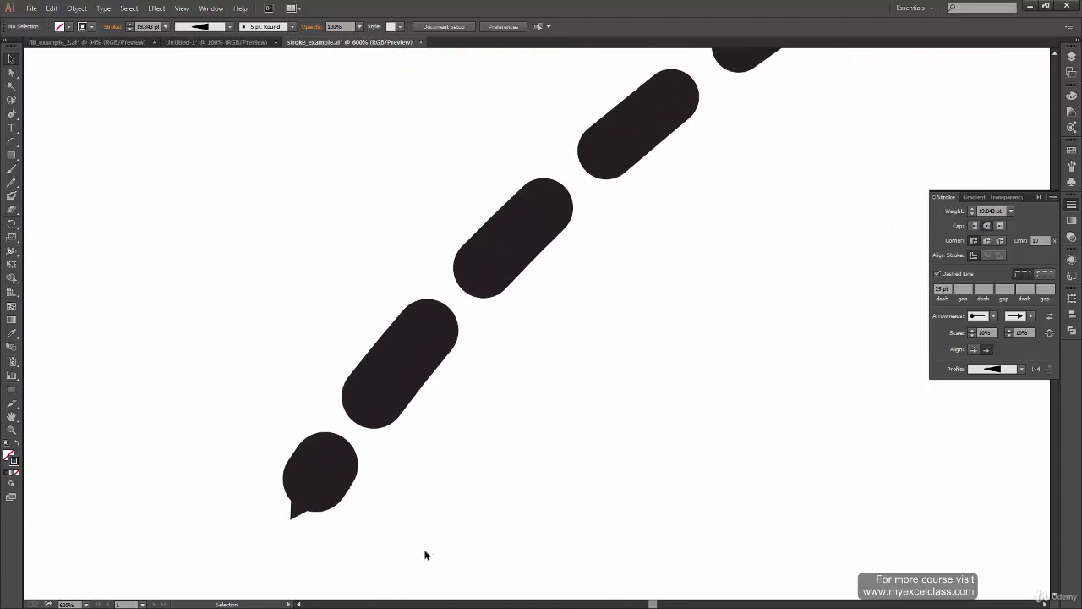
click(426, 372)
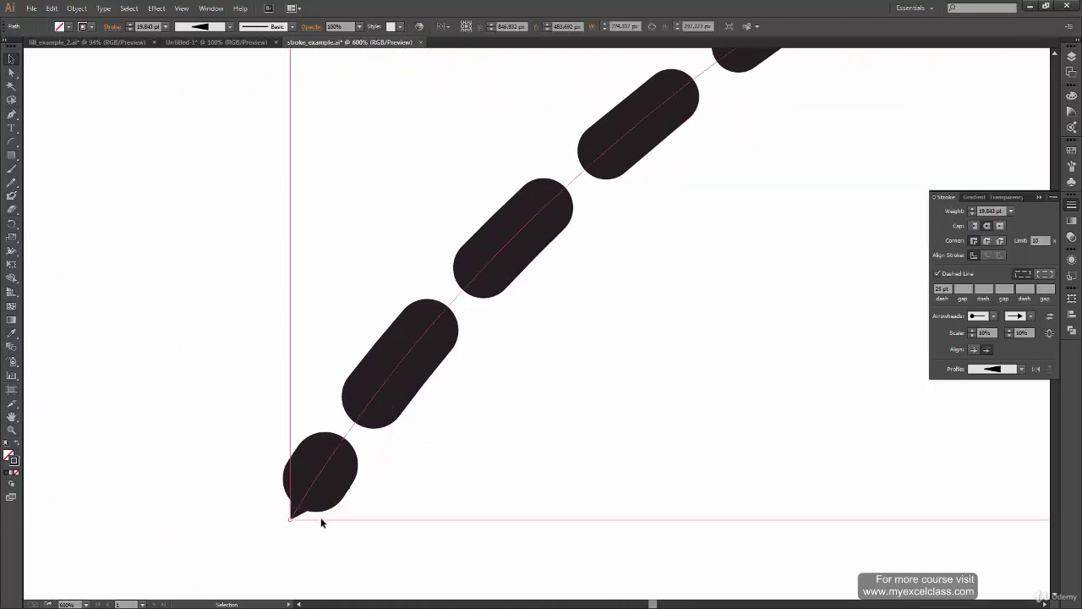
click(1011, 330)
click(1011, 331)
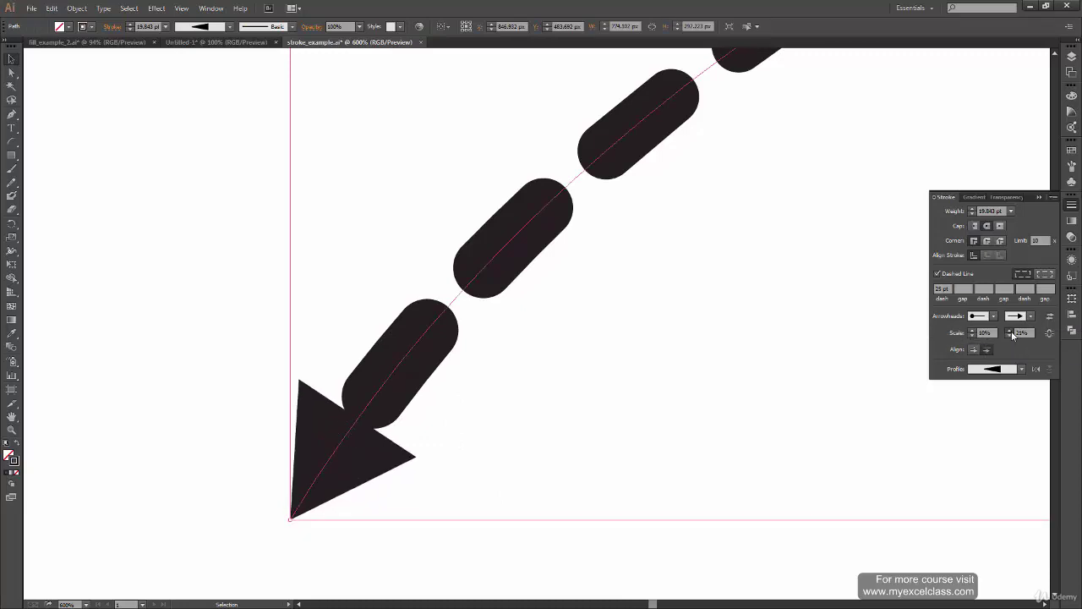
key(ctrl+0)
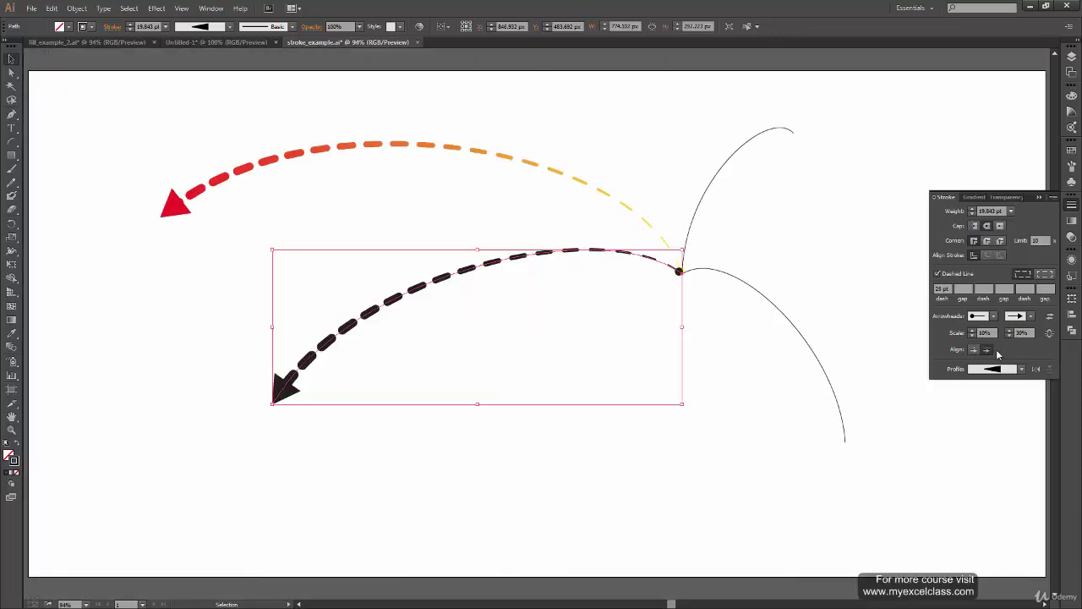
key(ctrl+1)
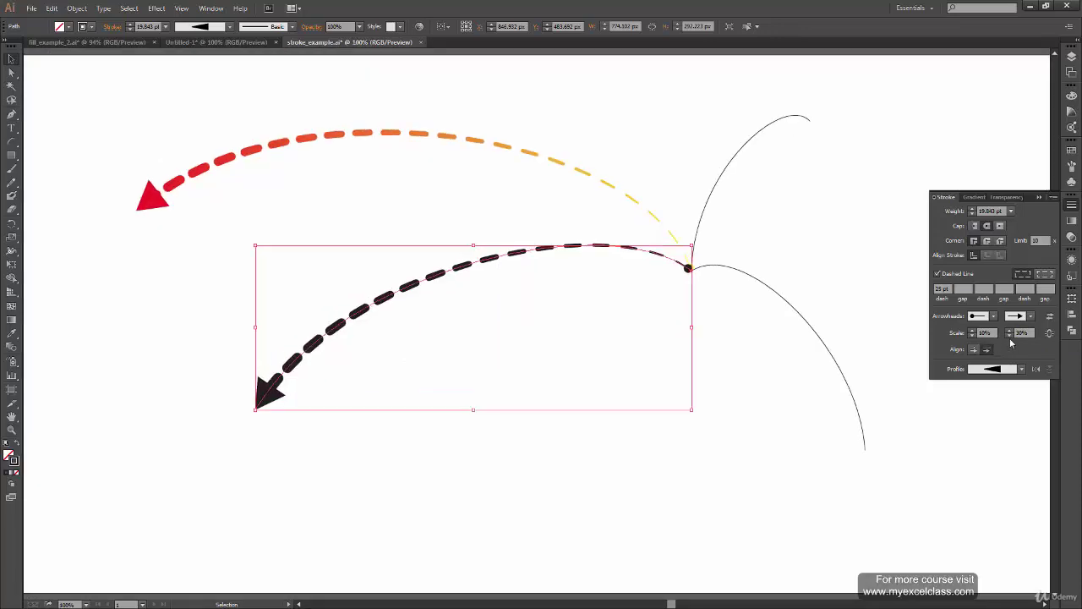
click(1010, 330)
click(1010, 331)
click(1011, 333)
click(433, 479)
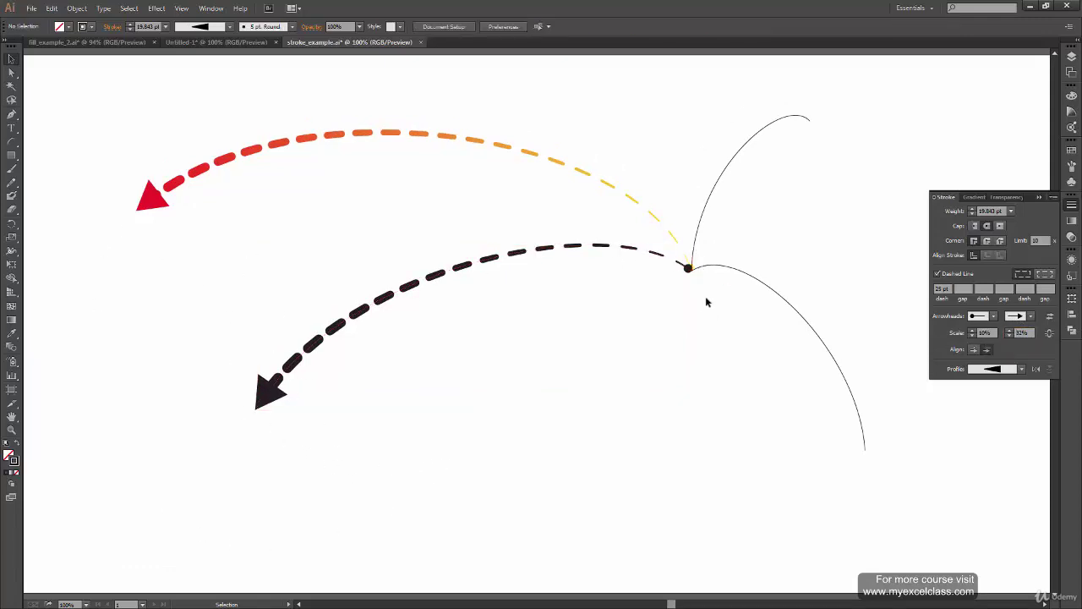
key(ctrl+plus)
key(ctrl+plus)
key(ctrl+plus)
key(ctrl+plus)
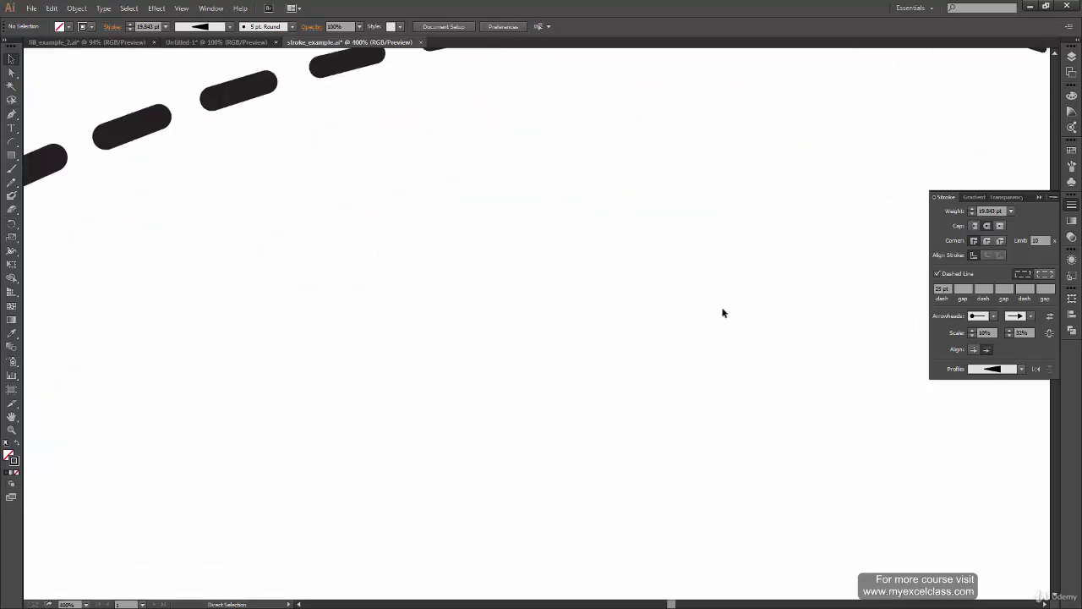
Zoom into the origin and shrink the black arc's start cap to 9% scale.
drag(845, 138, 324, 429)
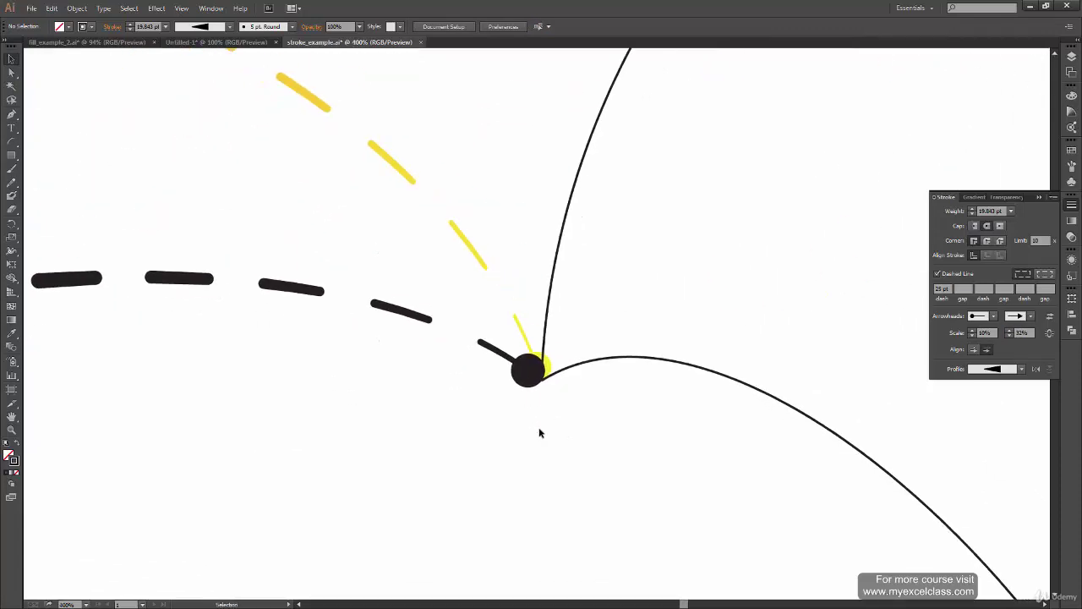
key(ctrl+plus)
key(ctrl+plus)
key(ctrl+plus)
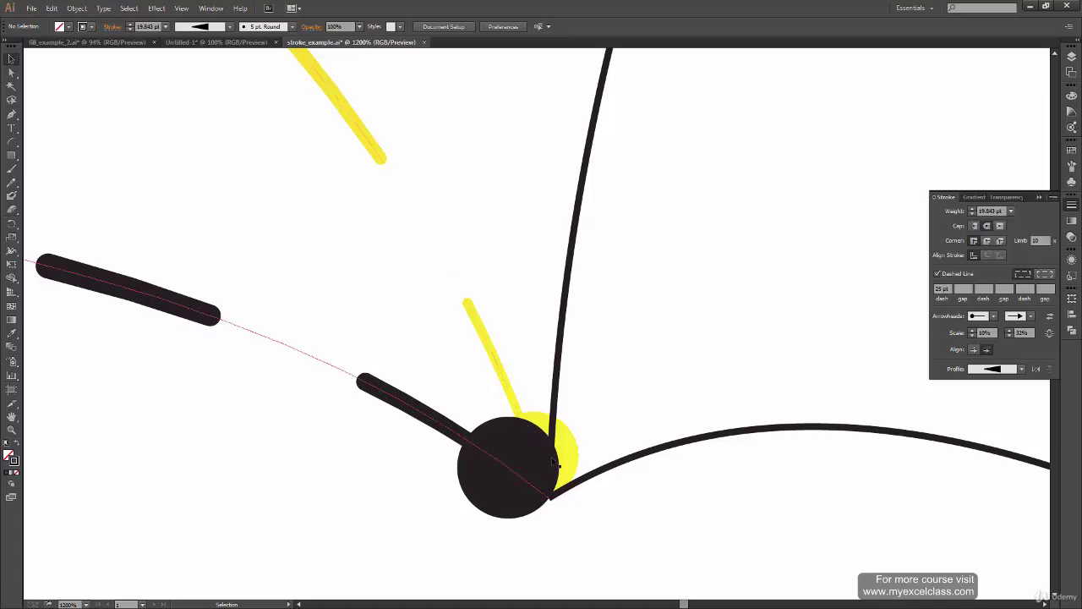
click(500, 466)
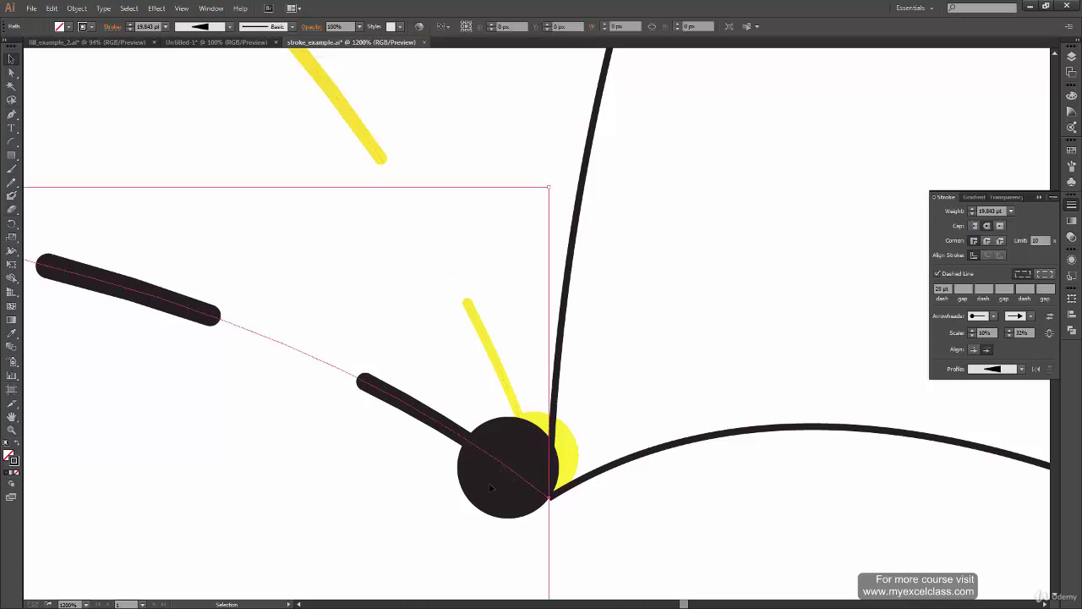
click(972, 335)
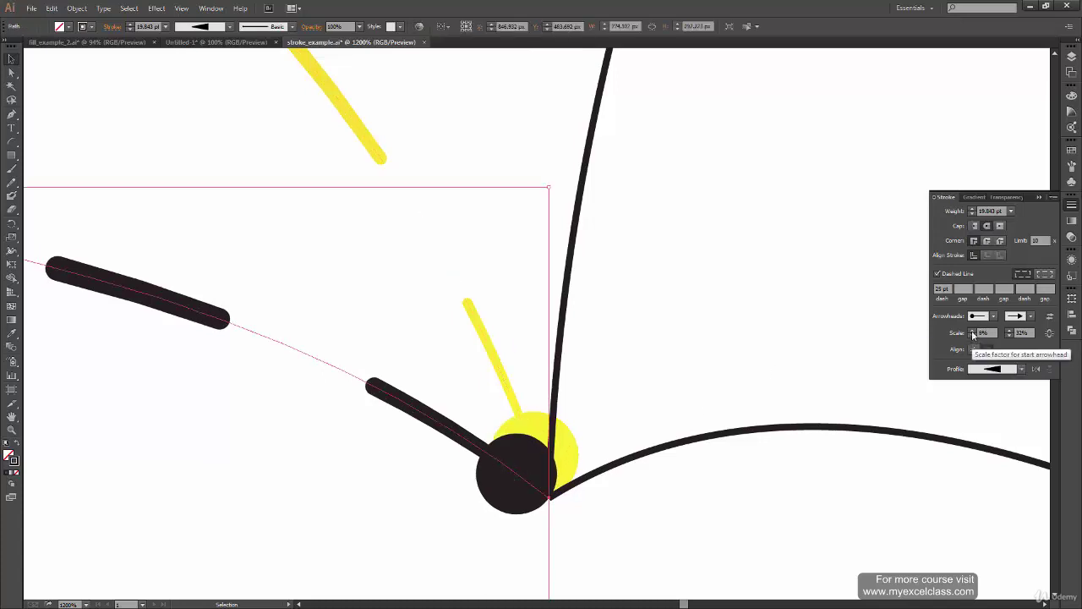
click(972, 332)
click(814, 533)
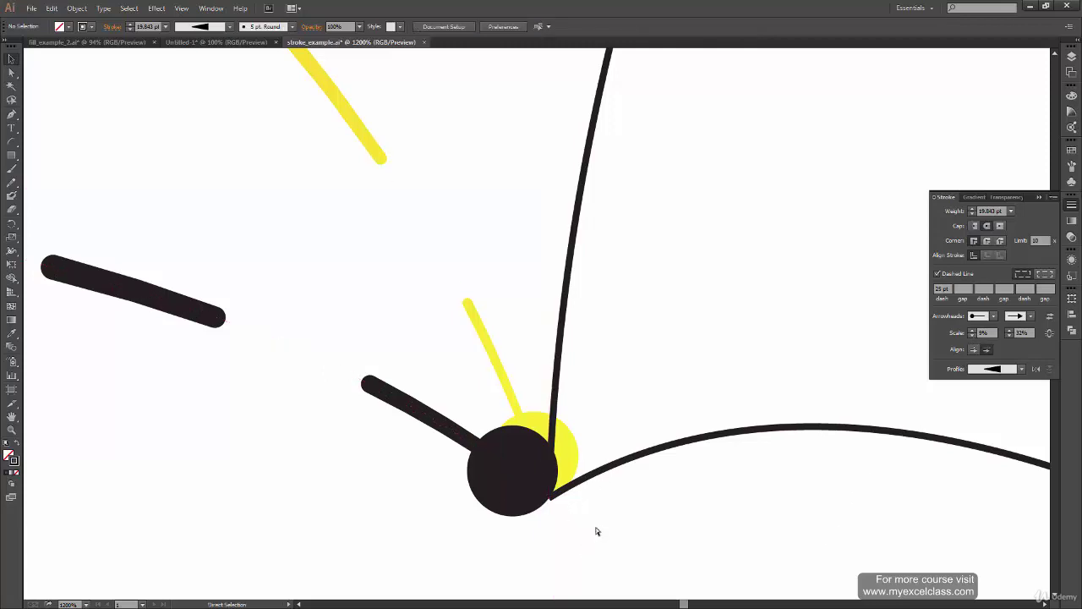
Fit the artwork in the window, select the black dashed arrow and show the Gradient panel.
key(ctrl+0)
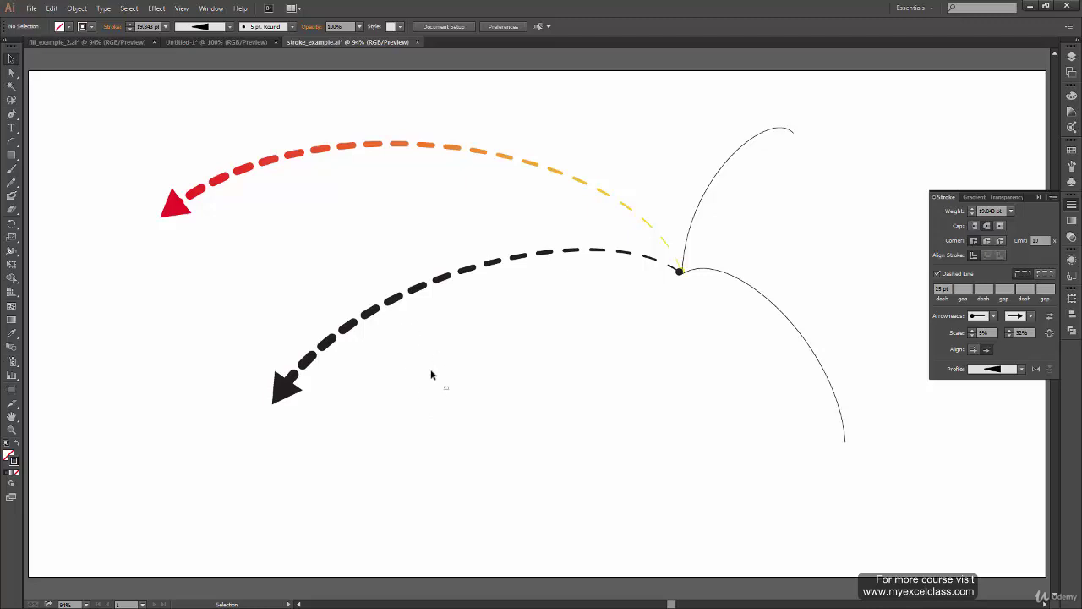
drag(430, 372, 351, 263)
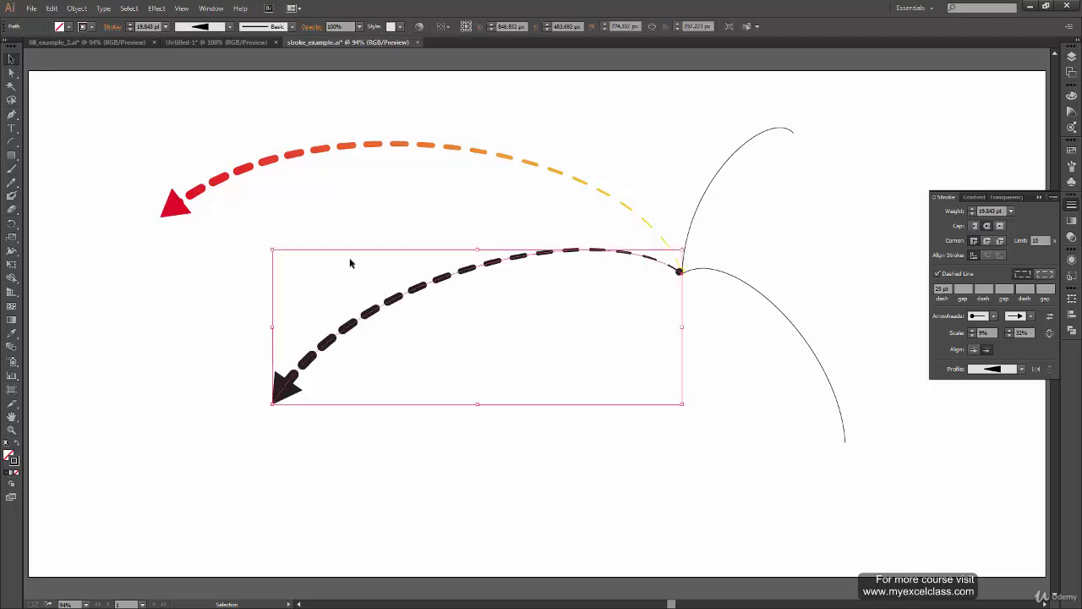
click(1071, 220)
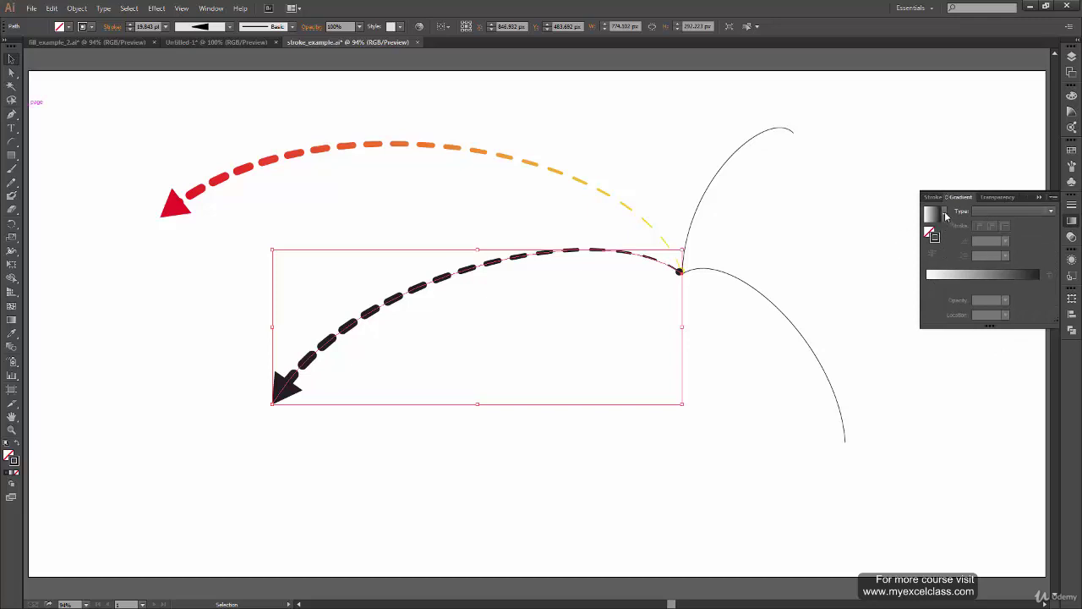
Apply a linear gradient to the lower arrow's stroke and make its start stop pure red in RGB.
click(944, 213)
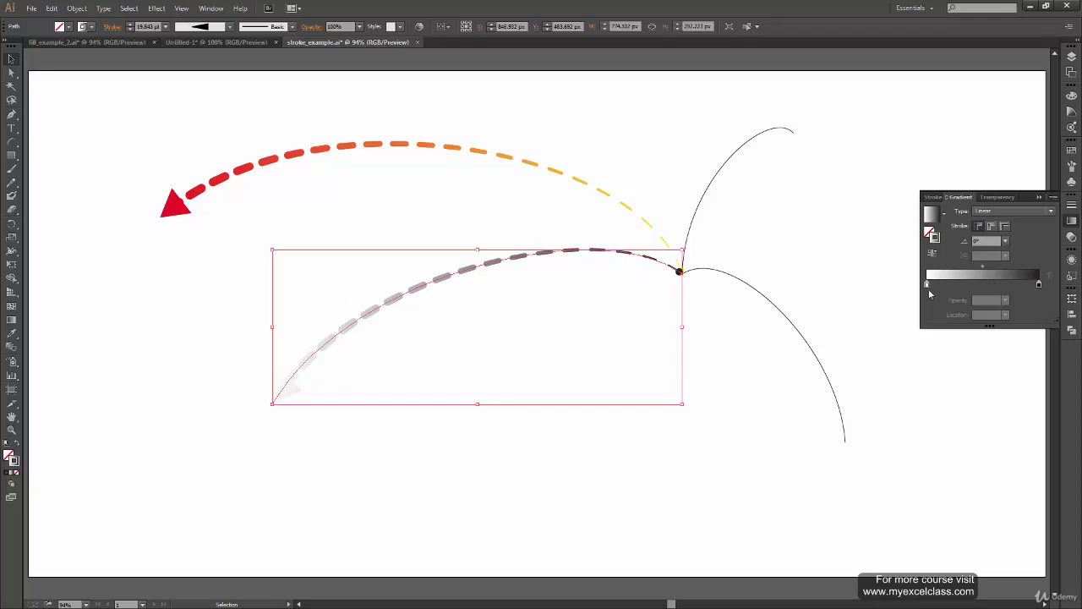
double_click(927, 285)
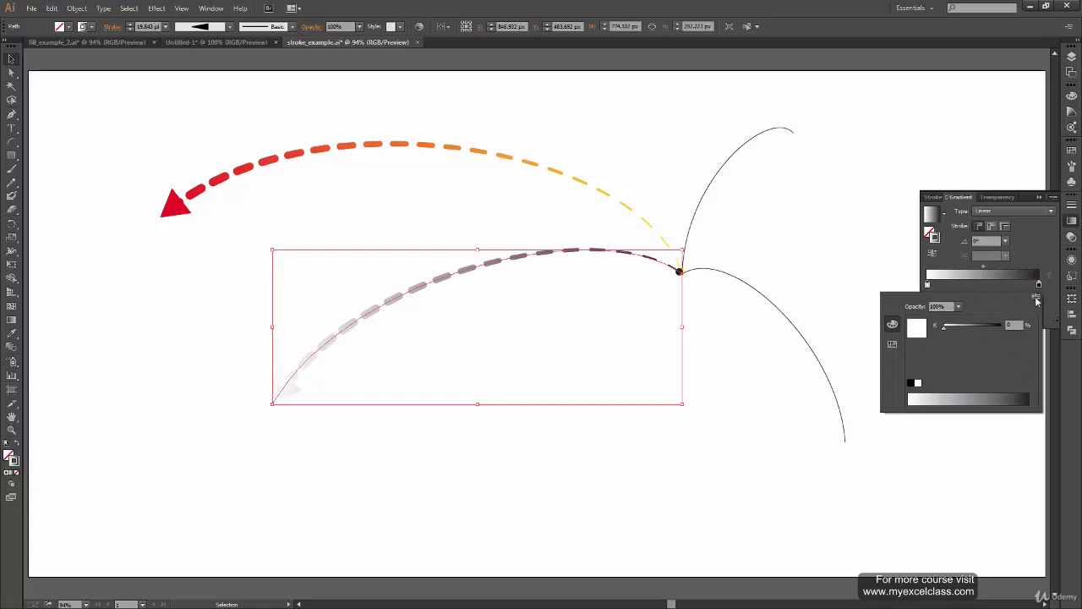
click(1036, 301)
click(972, 316)
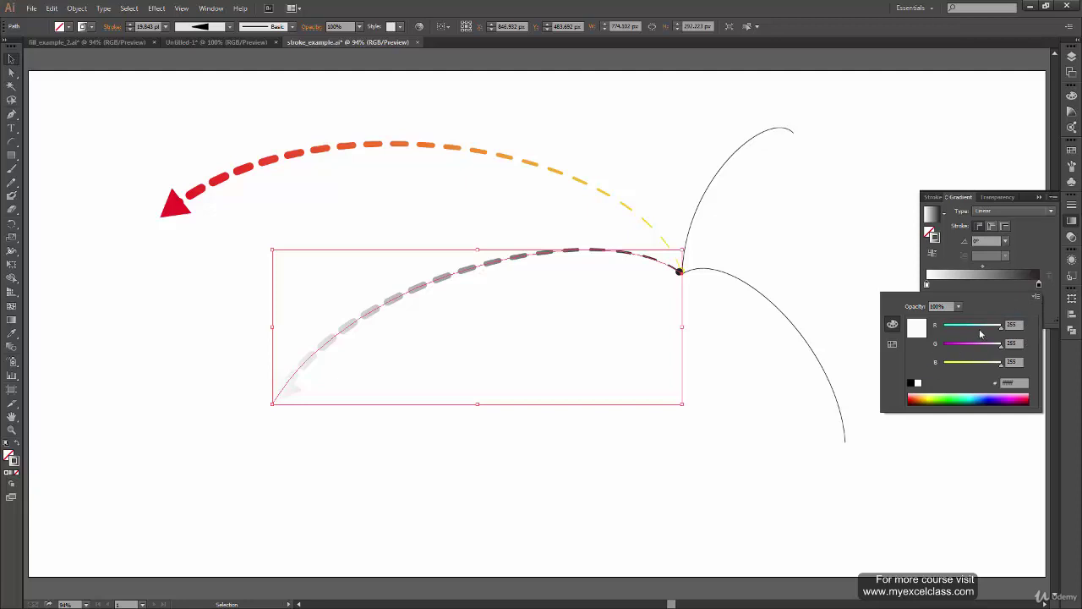
drag(1001, 326, 943, 326)
drag(1000, 345, 944, 345)
drag(1001, 363, 943, 364)
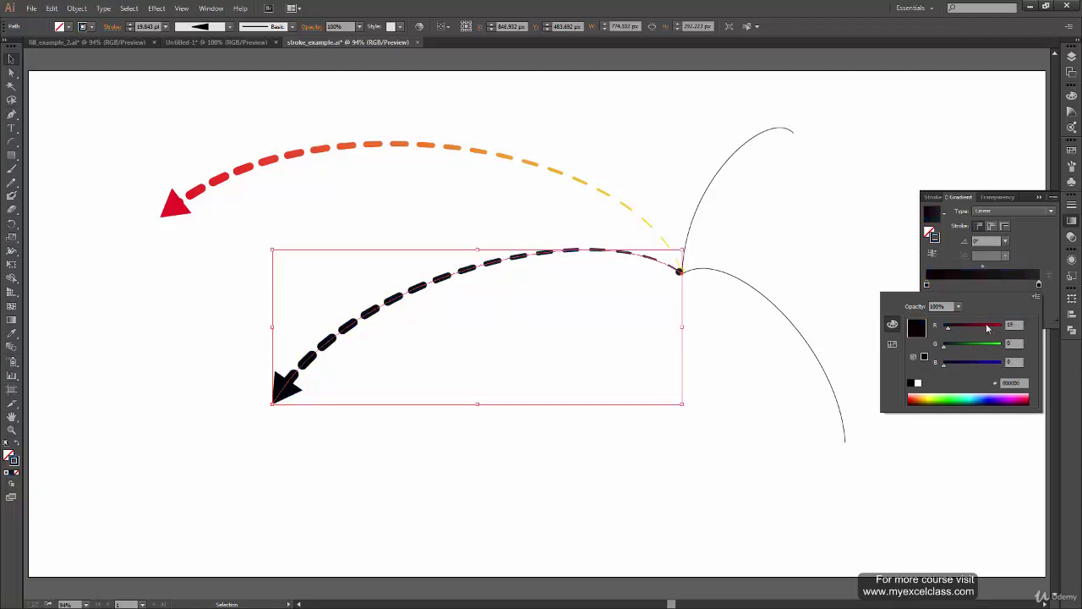
drag(986, 328, 1006, 328)
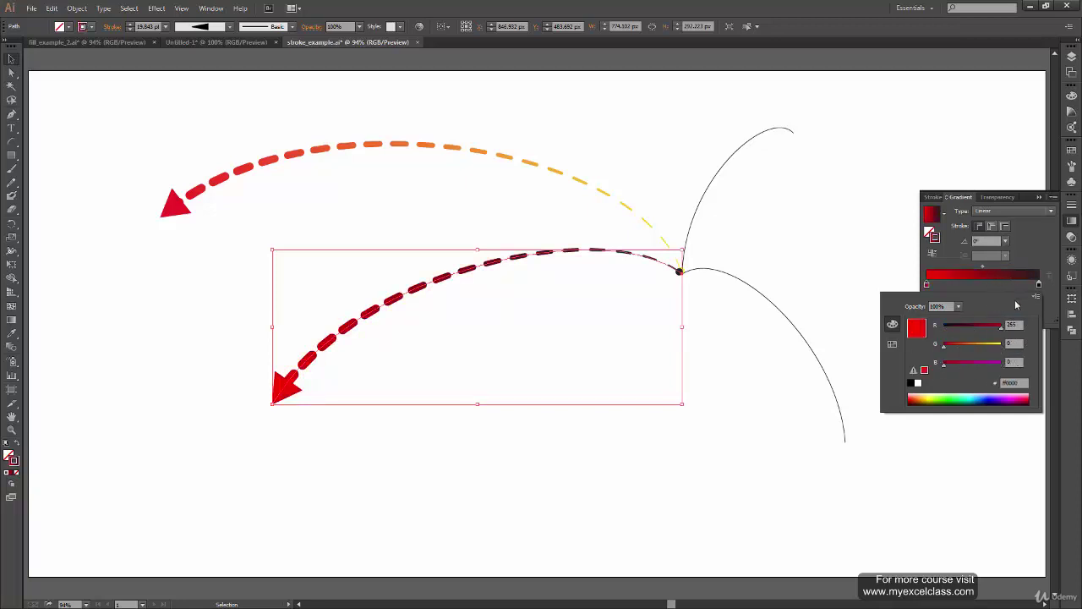
Set the gradient's end stop to yellow with R 255 and G 255, then deselect to preview.
double_click(1039, 285)
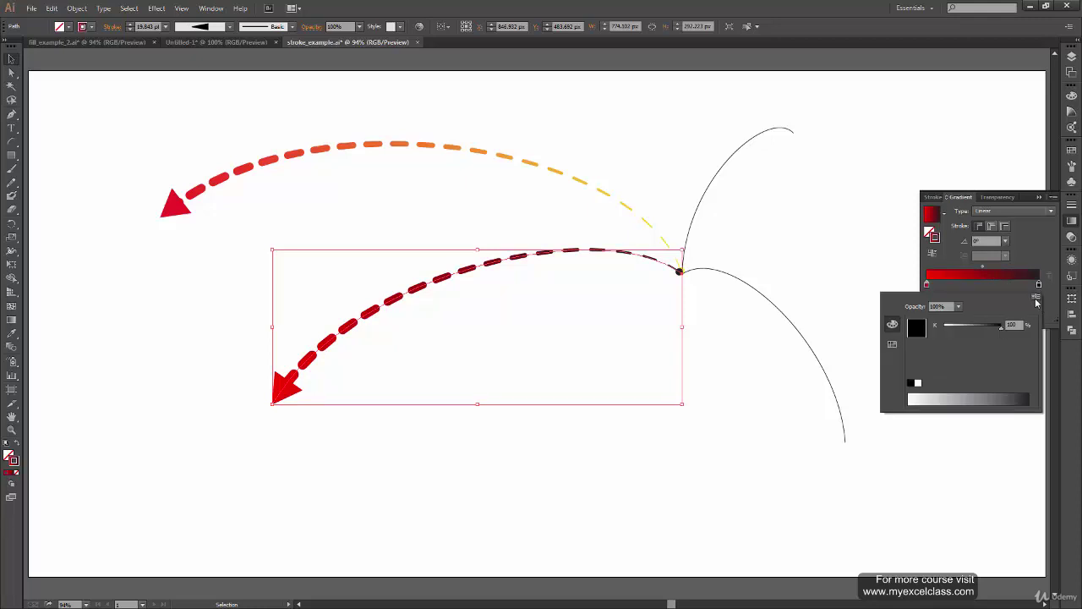
click(1038, 297)
click(967, 311)
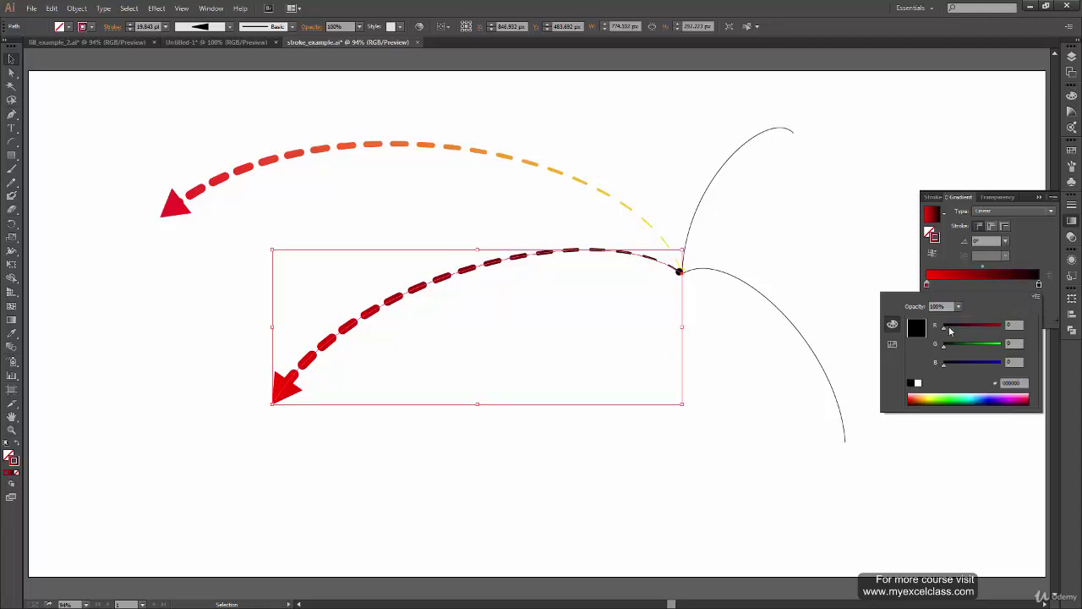
drag(944, 328, 1002, 328)
text(255)
click(731, 476)
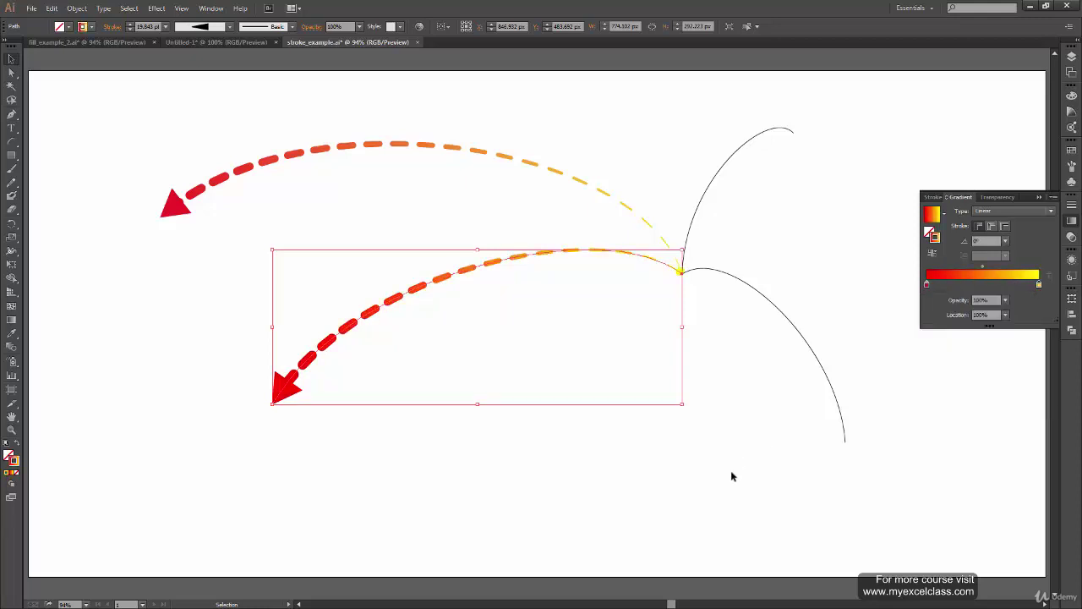
click(314, 505)
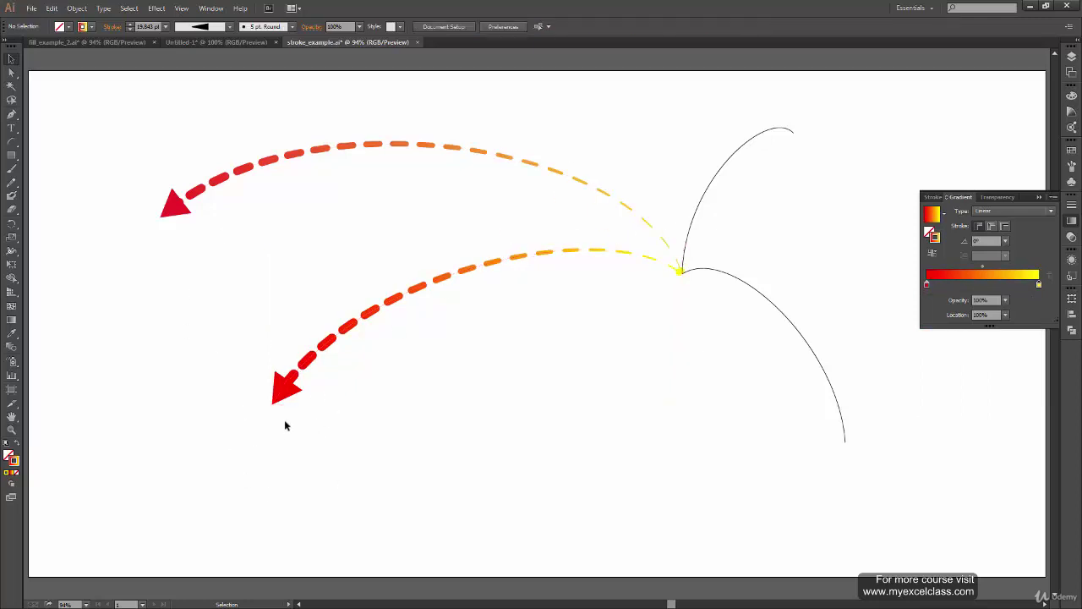
Darken the lower arrow's red start stop and shift its yellow end stop toward golden yellow.
click(288, 393)
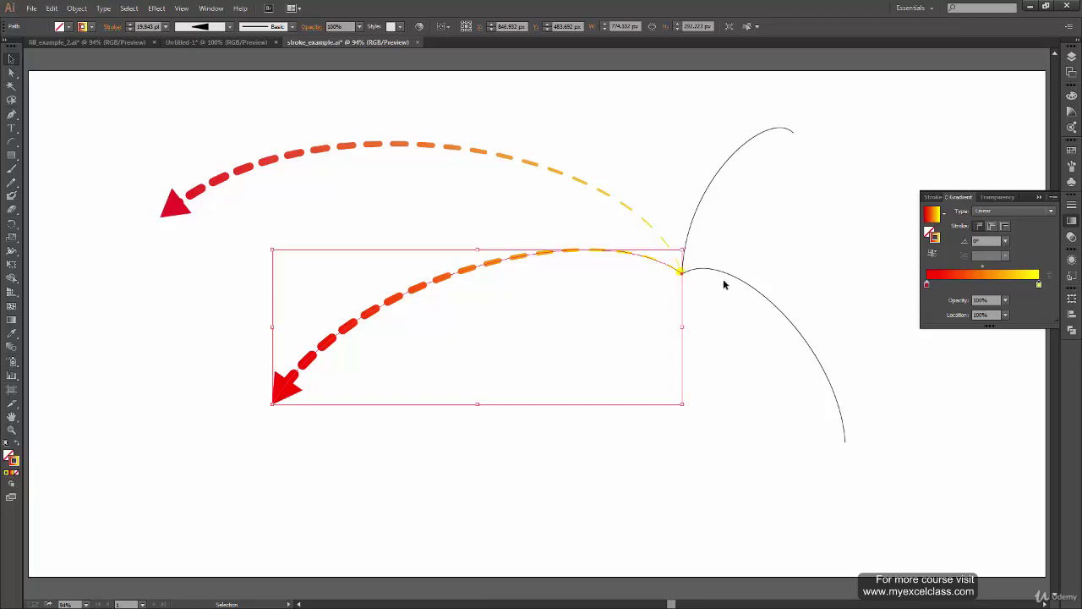
click(927, 286)
double_click(927, 286)
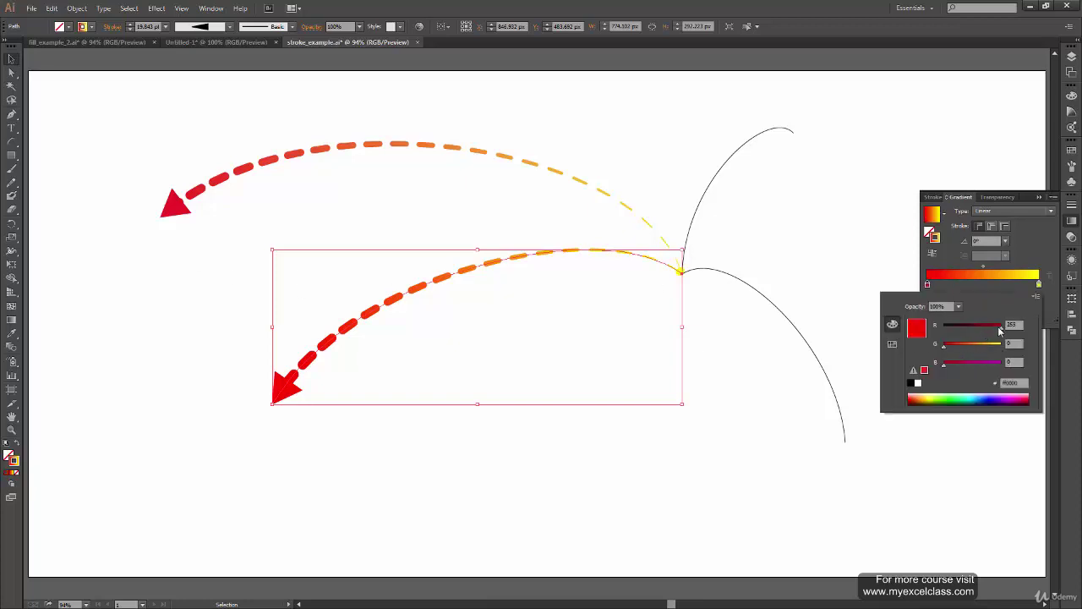
drag(999, 330, 993, 337)
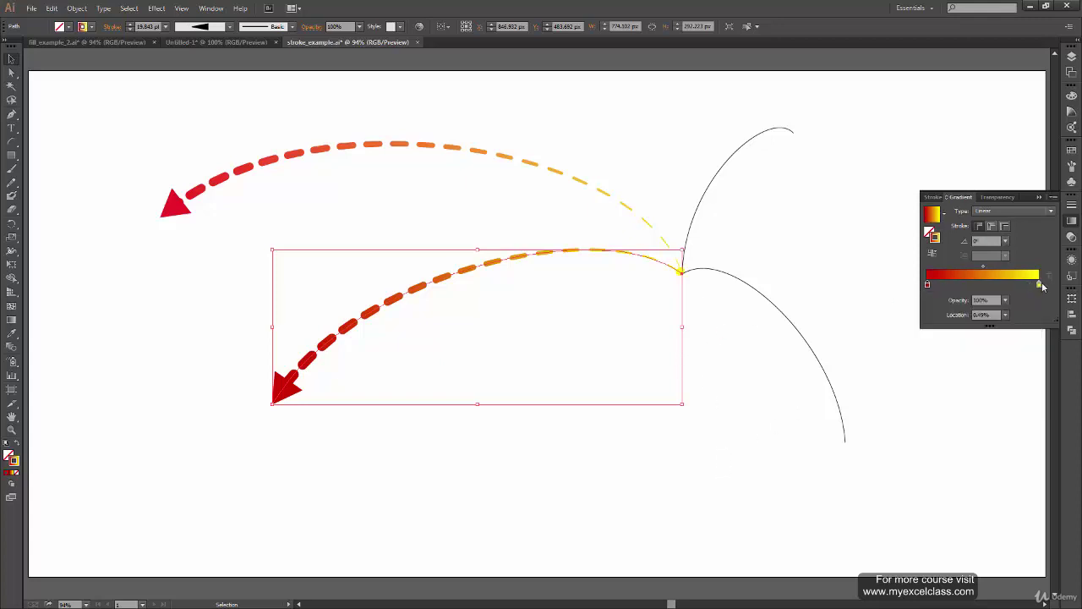
double_click(1039, 284)
drag(1000, 344, 996, 346)
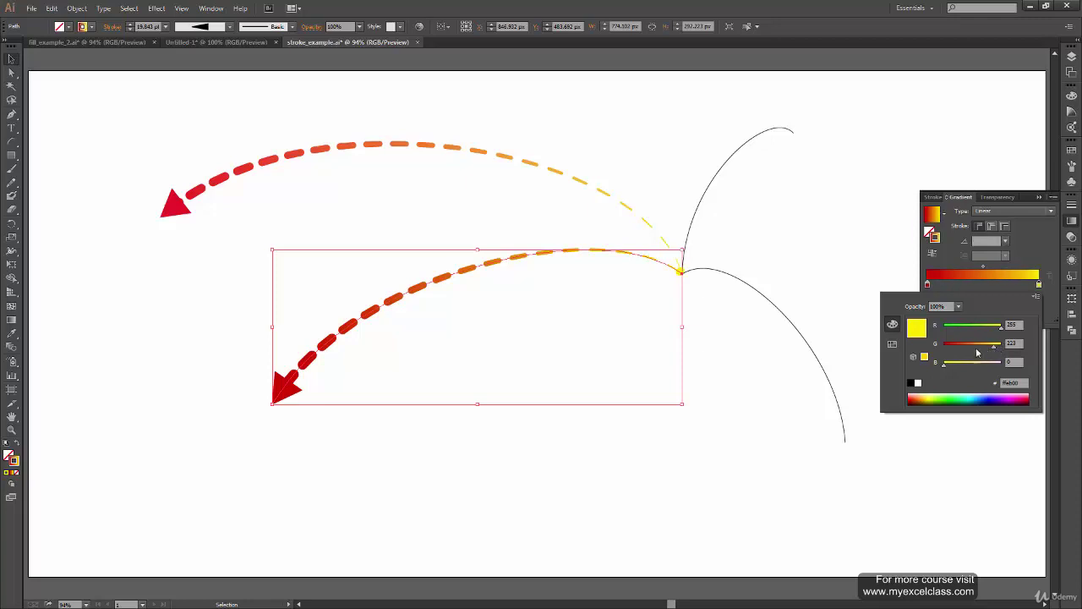
click(825, 481)
click(510, 505)
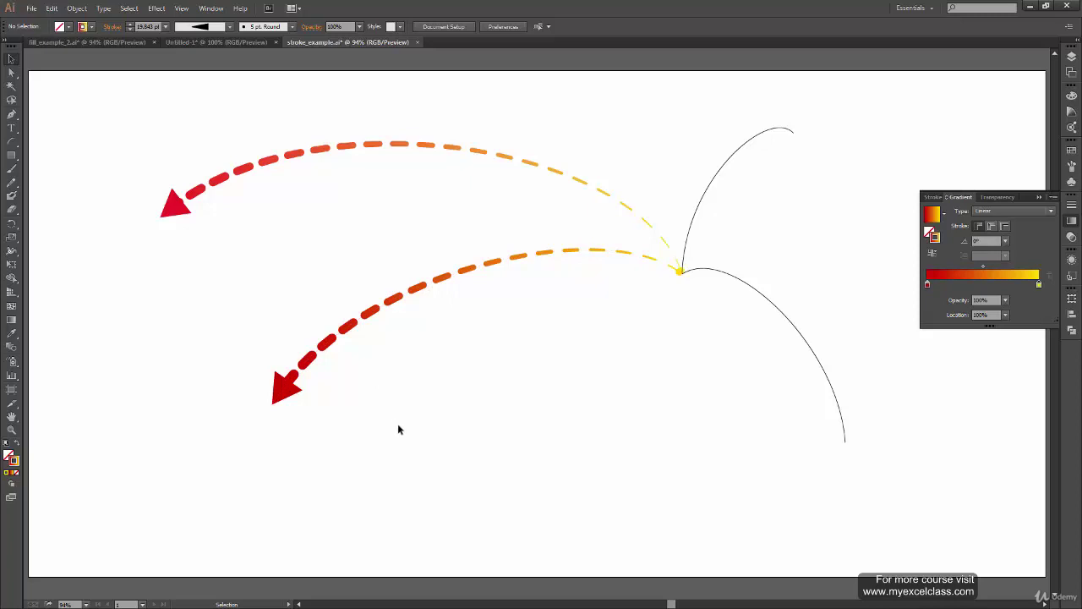
Recheck the red start stop at about R 225 against the upper arrowhead and reselect the arrow.
click(299, 351)
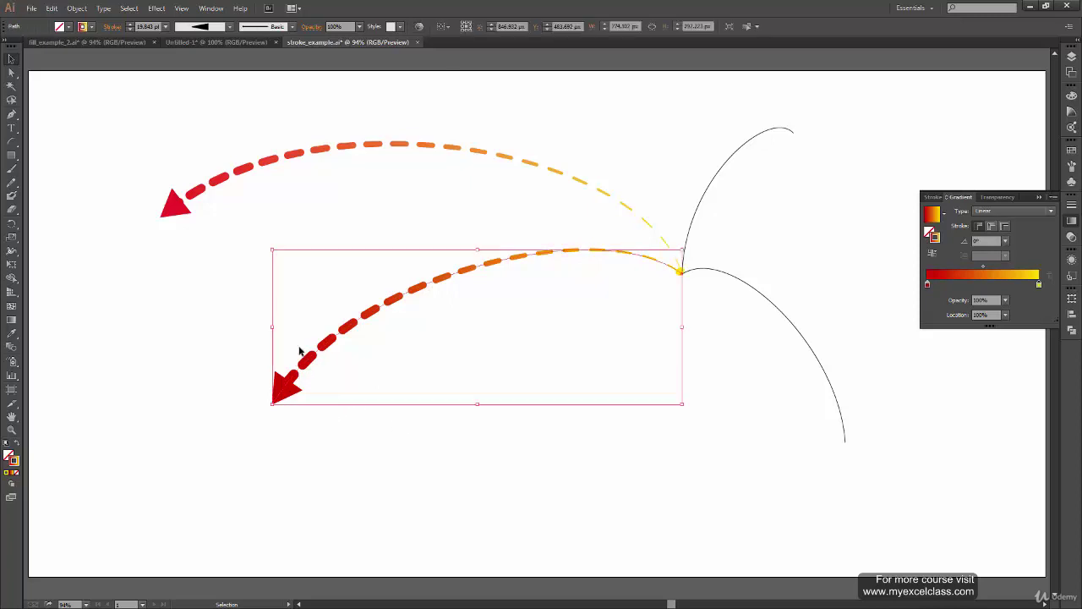
double_click(927, 284)
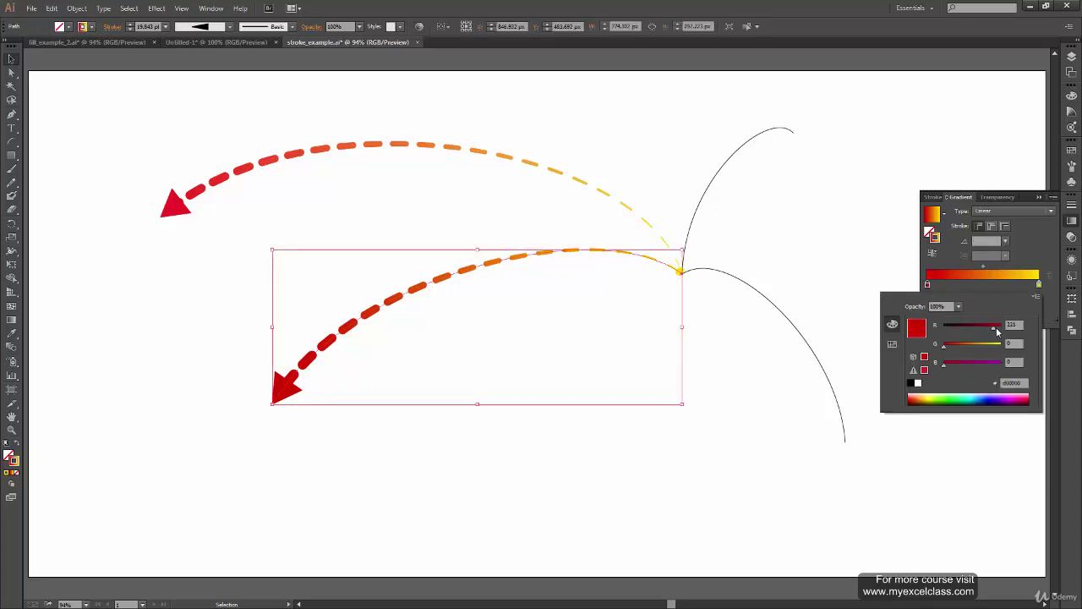
click(779, 475)
click(595, 497)
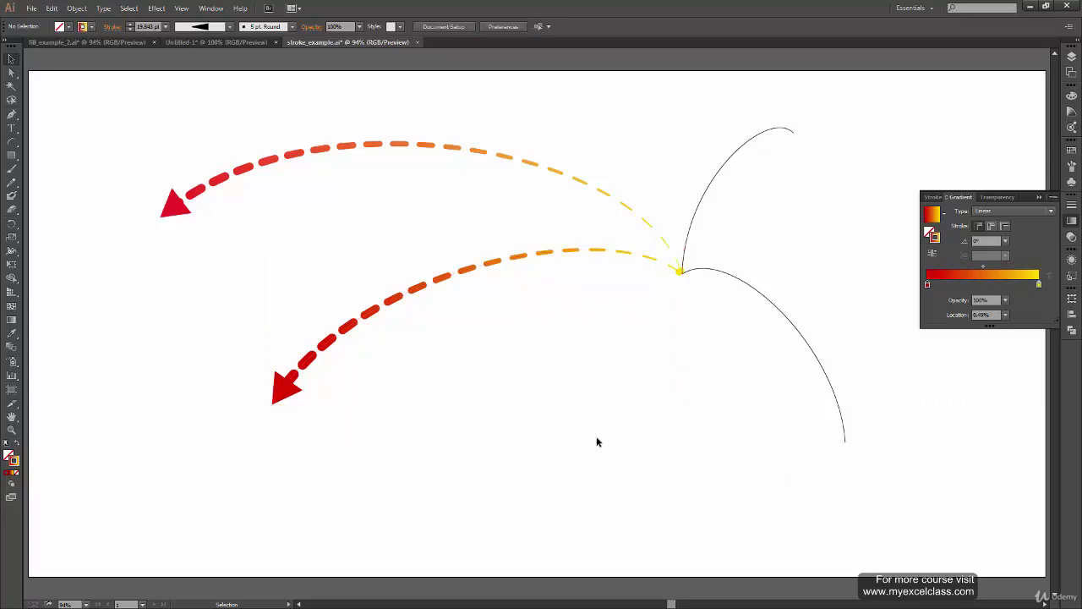
drag(409, 345, 401, 265)
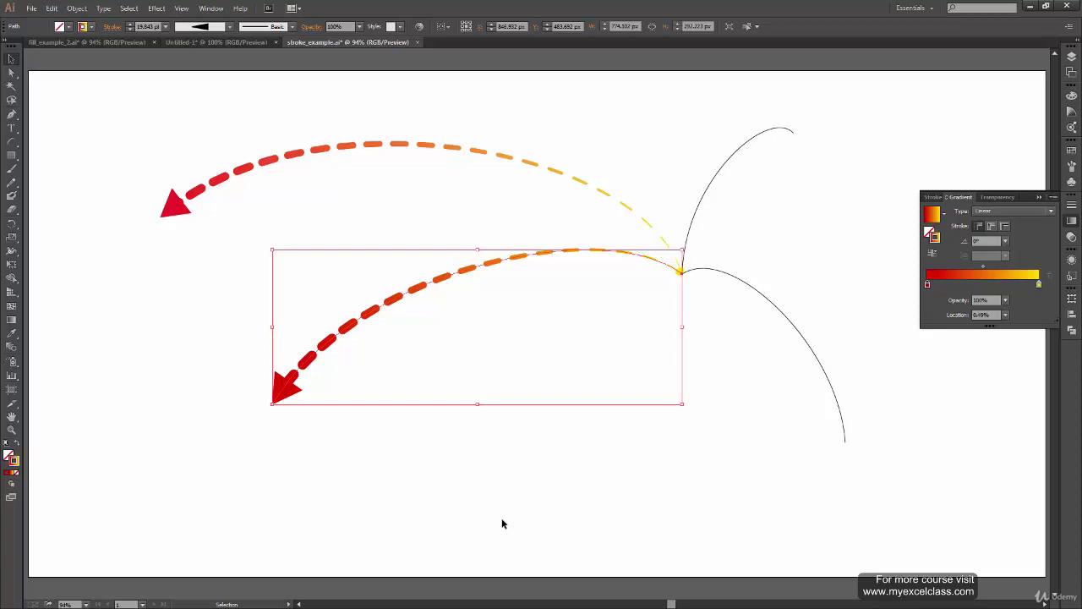
In Untitled-1, draw a circle to the right of the square with the Ellipse Tool.
click(211, 42)
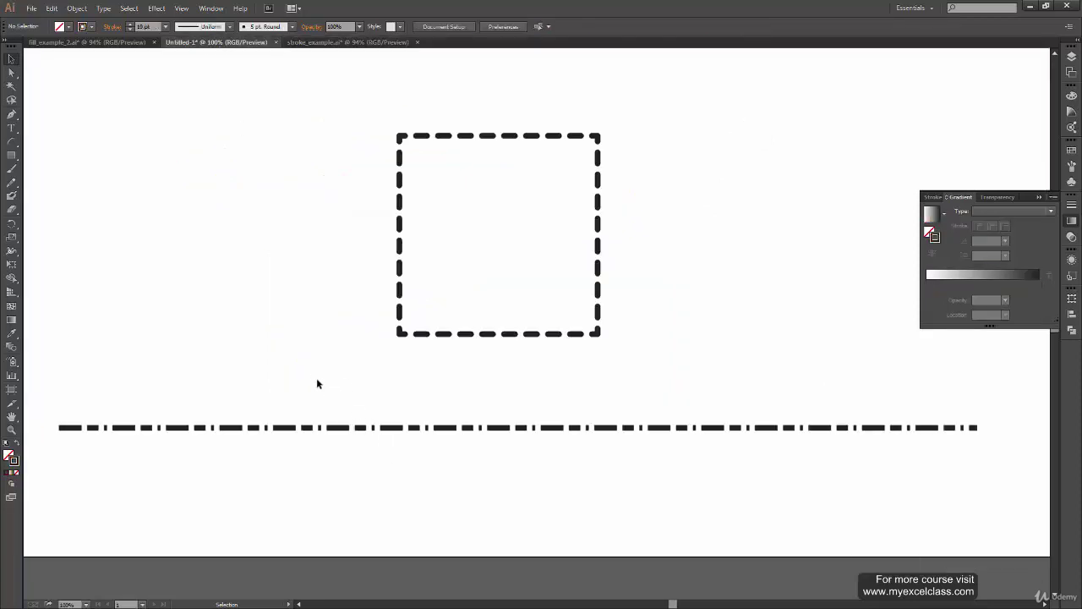
mouse_move(11, 155)
mouse_down()
mouse_move(100, 170)
mouse_move(103, 182)
mouse_up()
mouse_move(786, 129)
mouse_down()
mouse_move(901, 285)
mouse_move(583, 386)
mouse_up()
key(v)
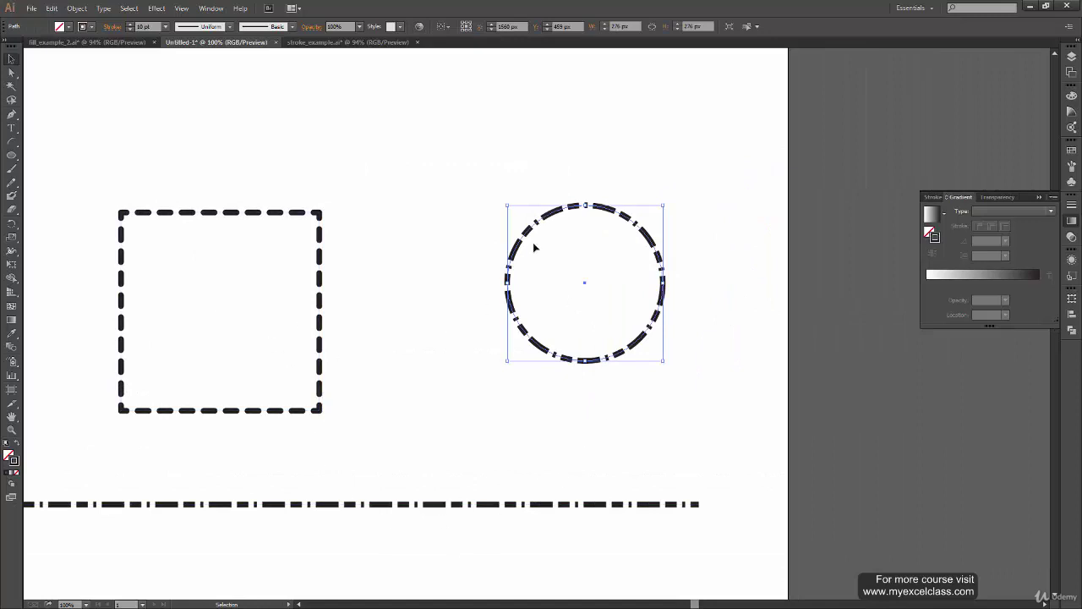
click(693, 416)
drag(691, 245, 626, 359)
Make the circle's and square's outlines solid, enlarge the circle, and move the square beside it.
click(1071, 205)
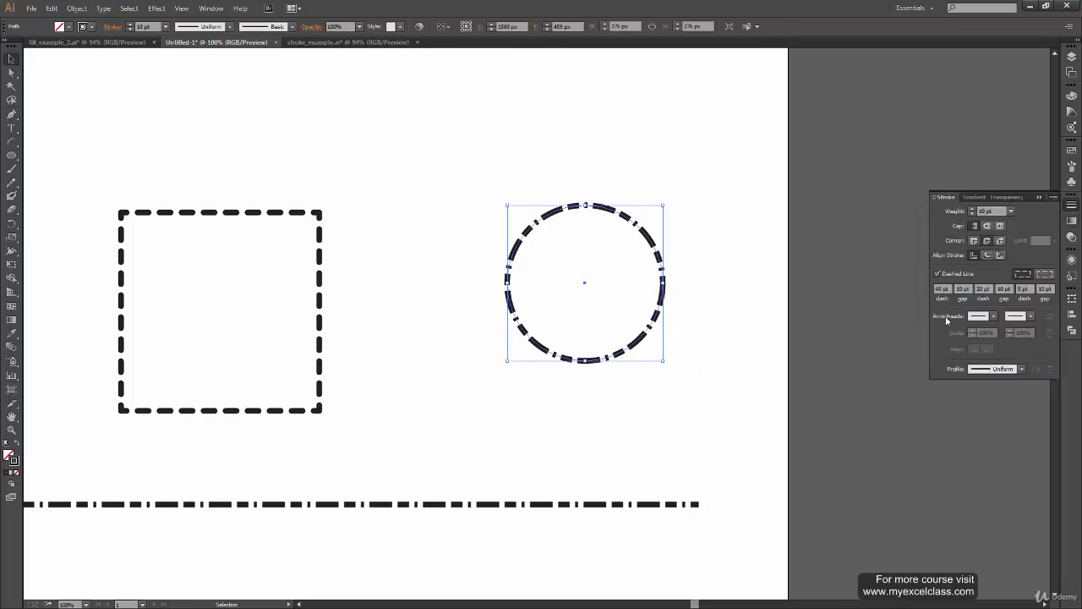
click(936, 274)
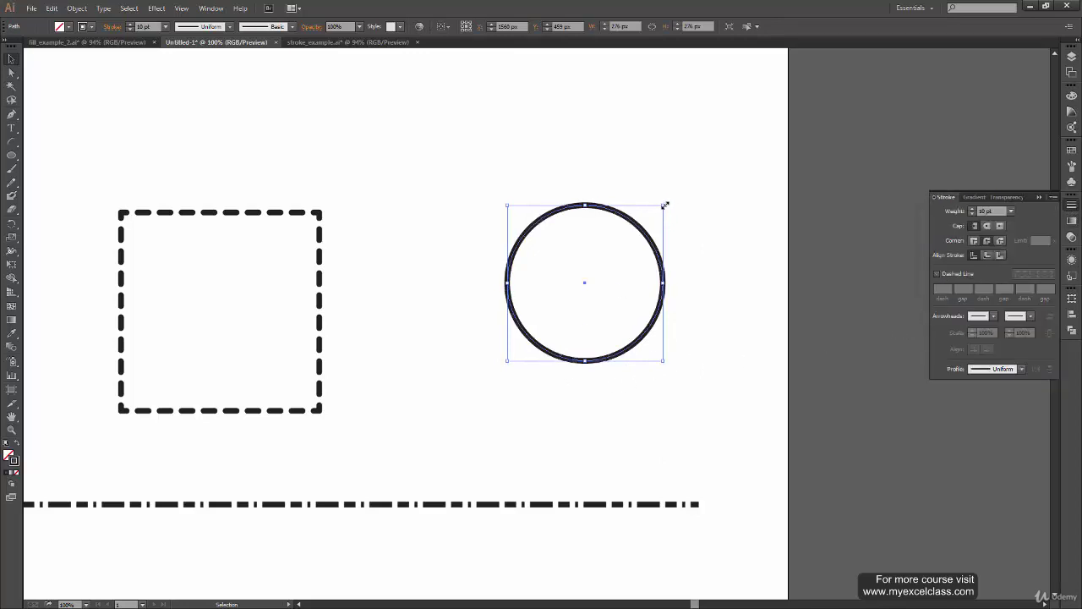
drag(668, 210, 702, 169)
click(328, 287)
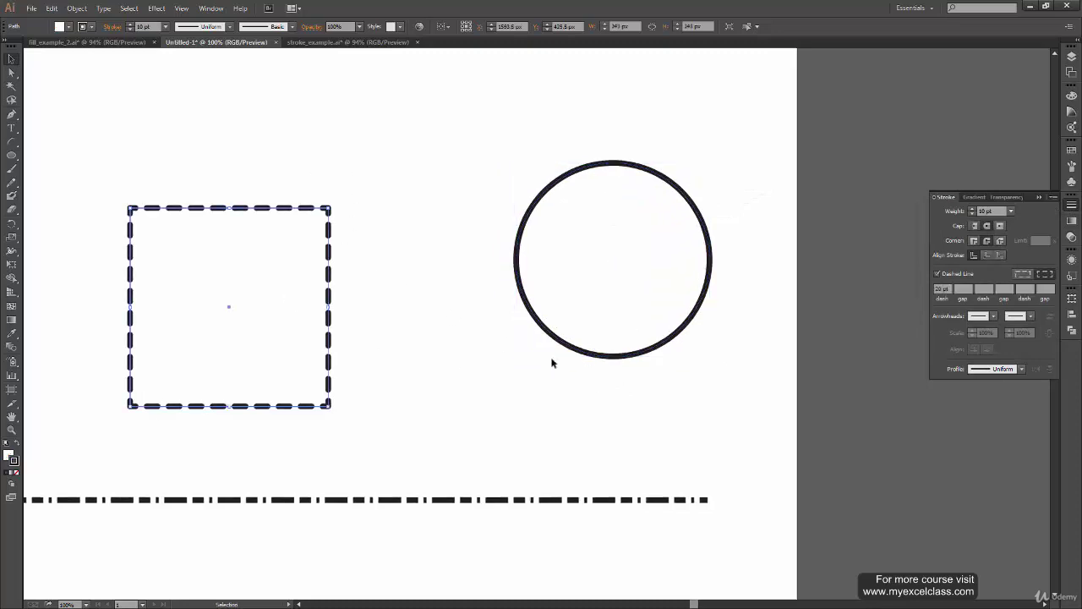
click(937, 274)
mouse_move(331, 354)
mouse_down()
mouse_move(444, 295)
mouse_move(472, 308)
mouse_up()
Set the stroke weight of both the square and circle to 20 pt.
drag(702, 174, 411, 355)
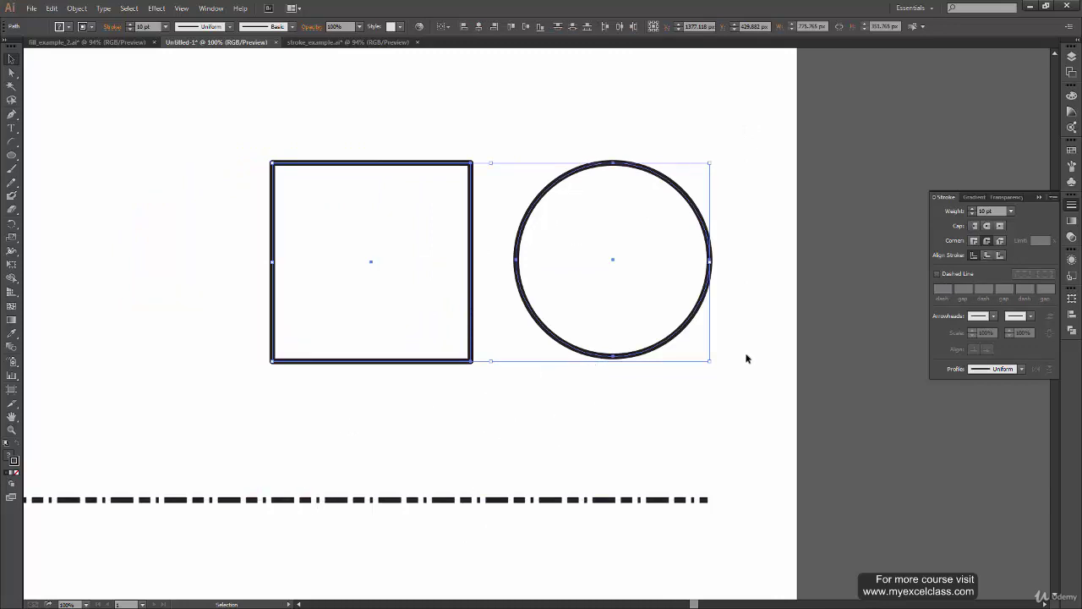
click(1010, 210)
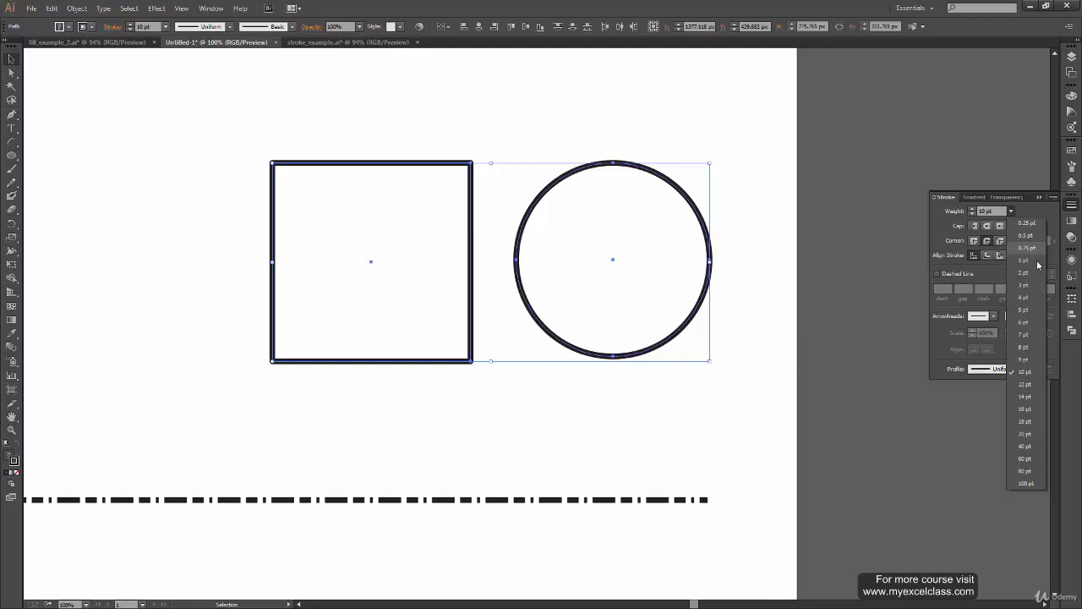
click(1029, 435)
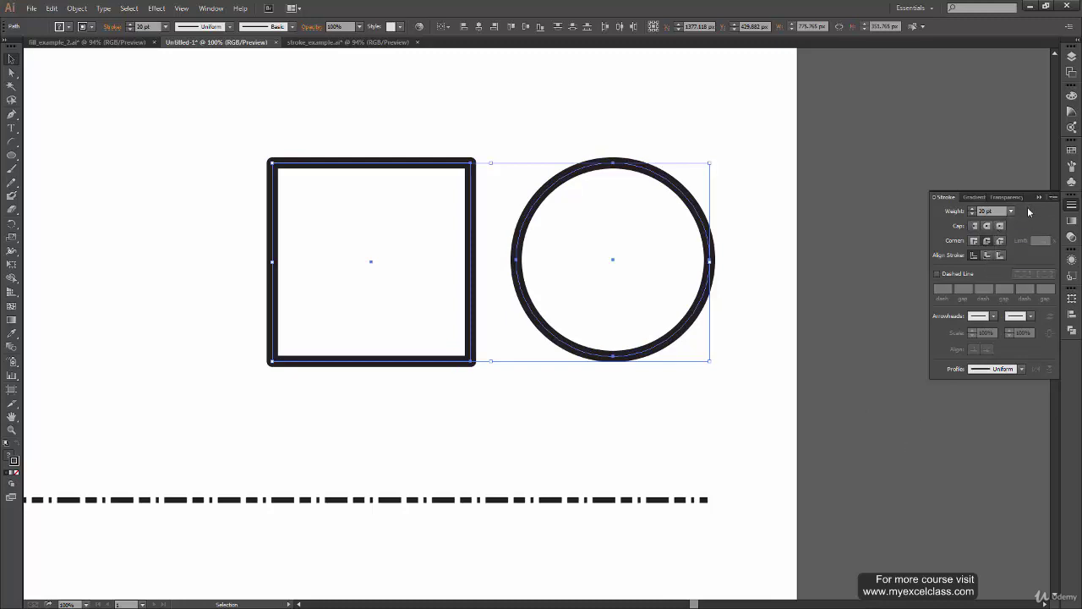
click(1074, 223)
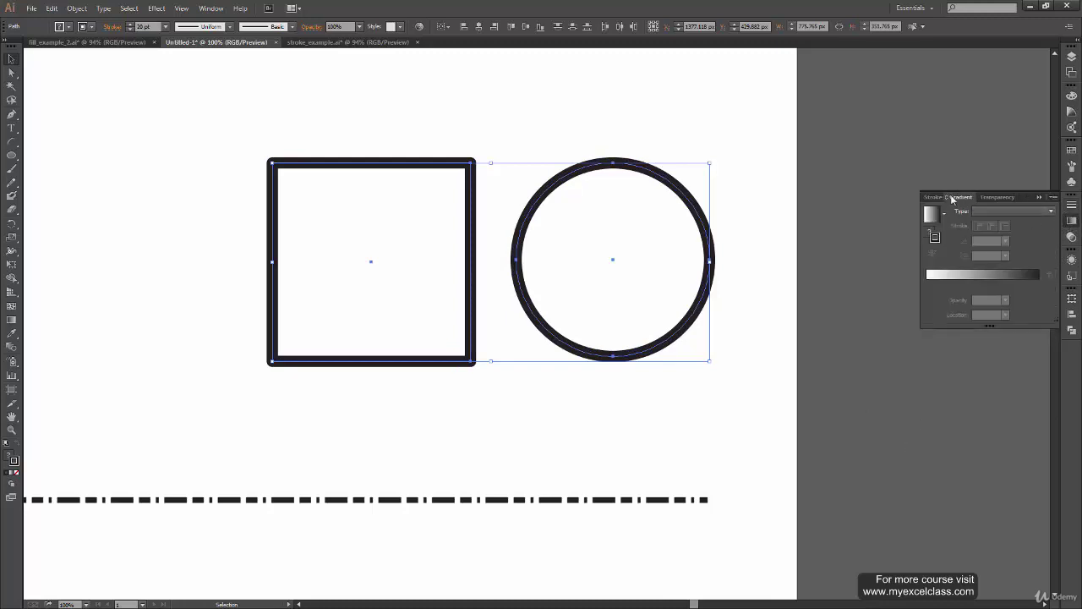
Float the Gradient panel and apply a white-to-black linear gradient to both shapes' strokes.
drag(961, 197, 771, 335)
click(943, 197)
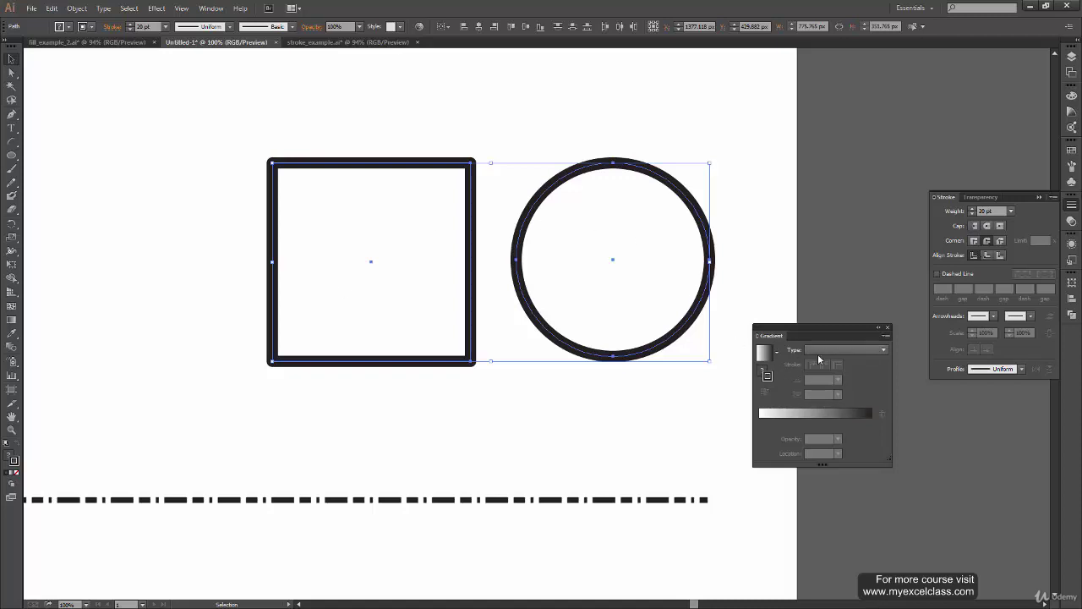
click(765, 355)
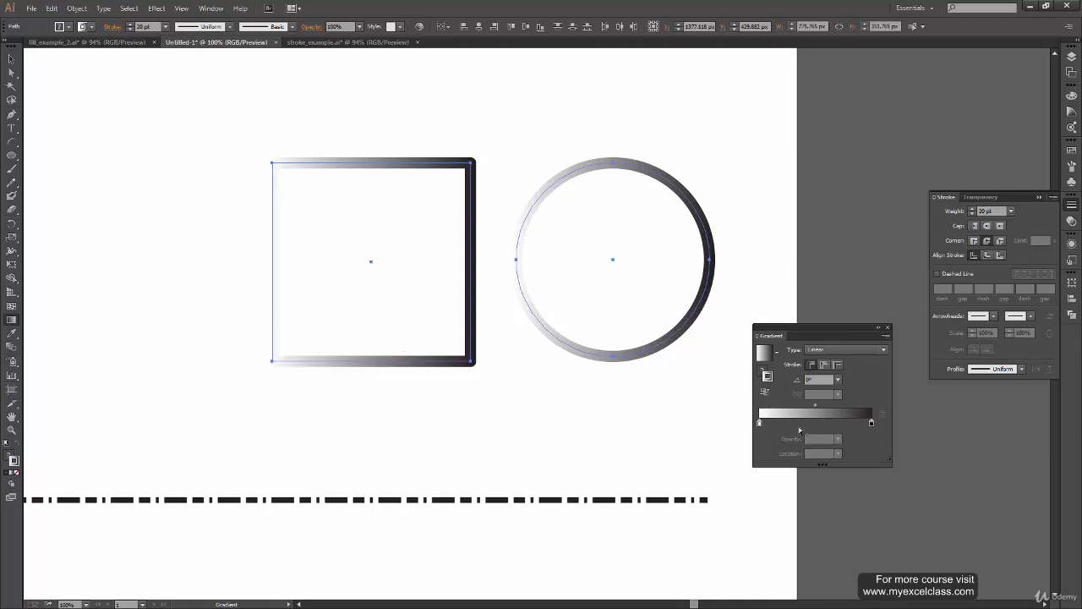
click(11, 58)
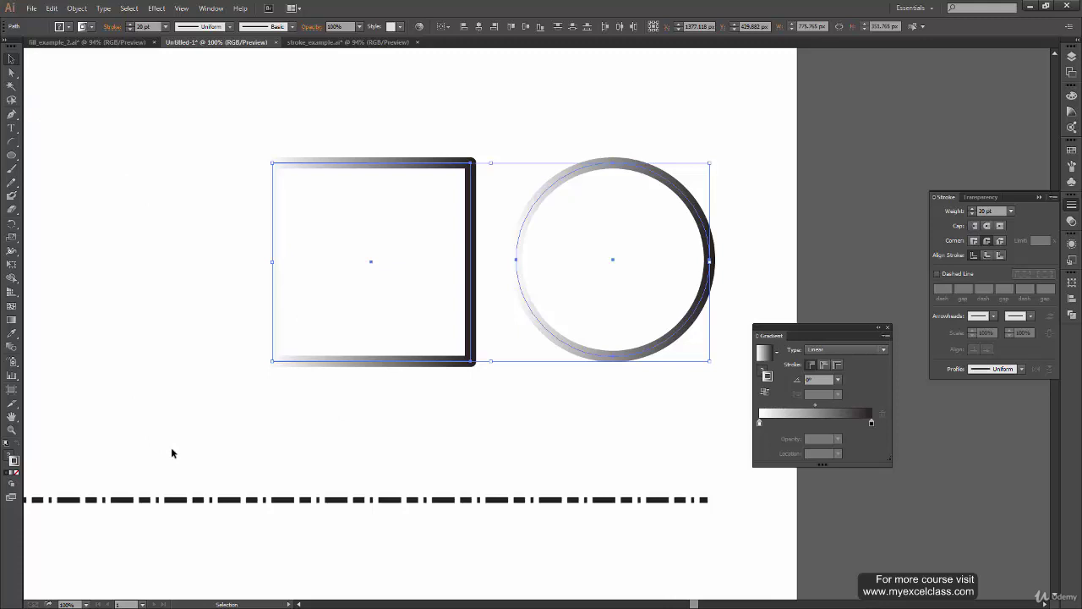
Apply the gradient along both strokes and give the square a Miter Join corner.
click(824, 365)
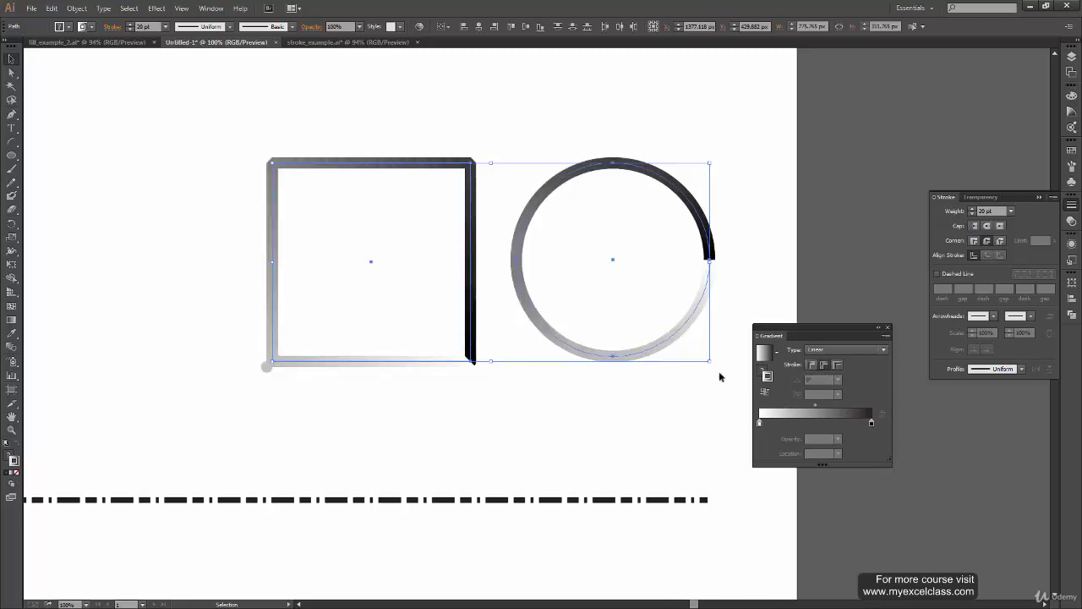
click(360, 452)
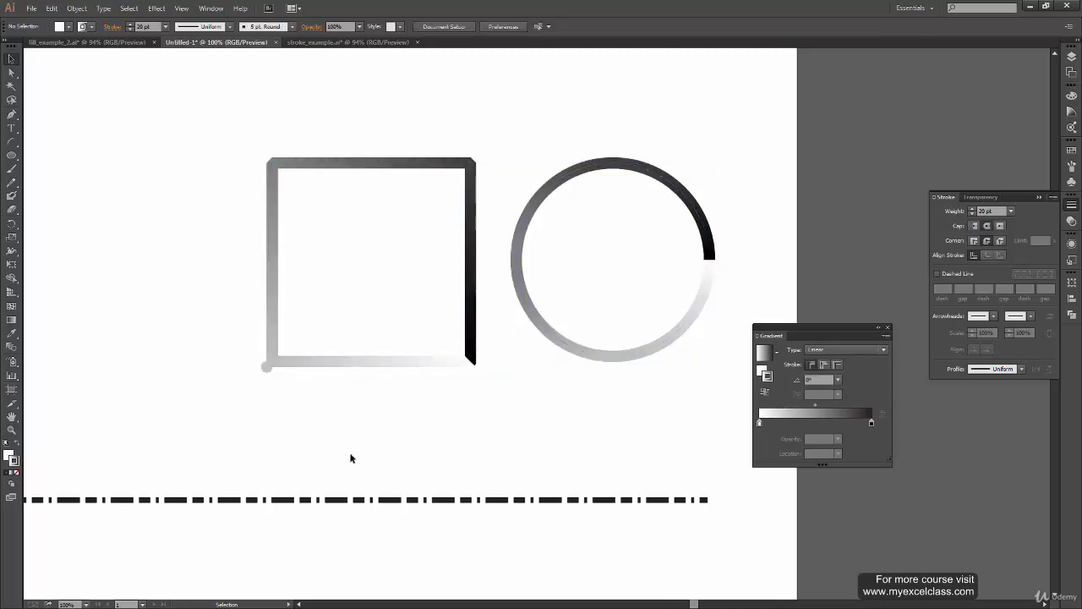
click(268, 365)
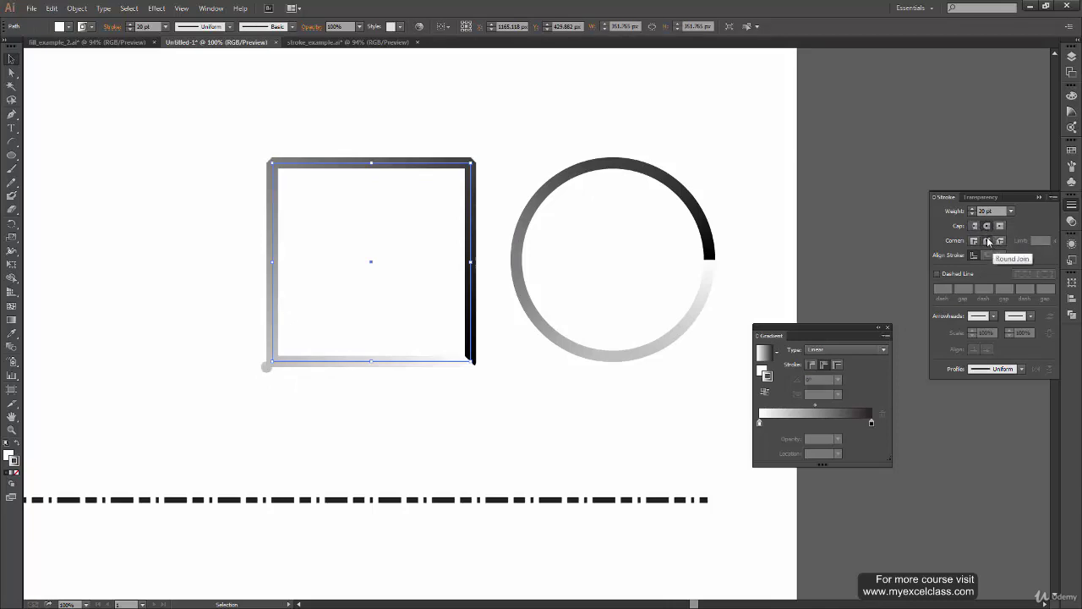
click(988, 242)
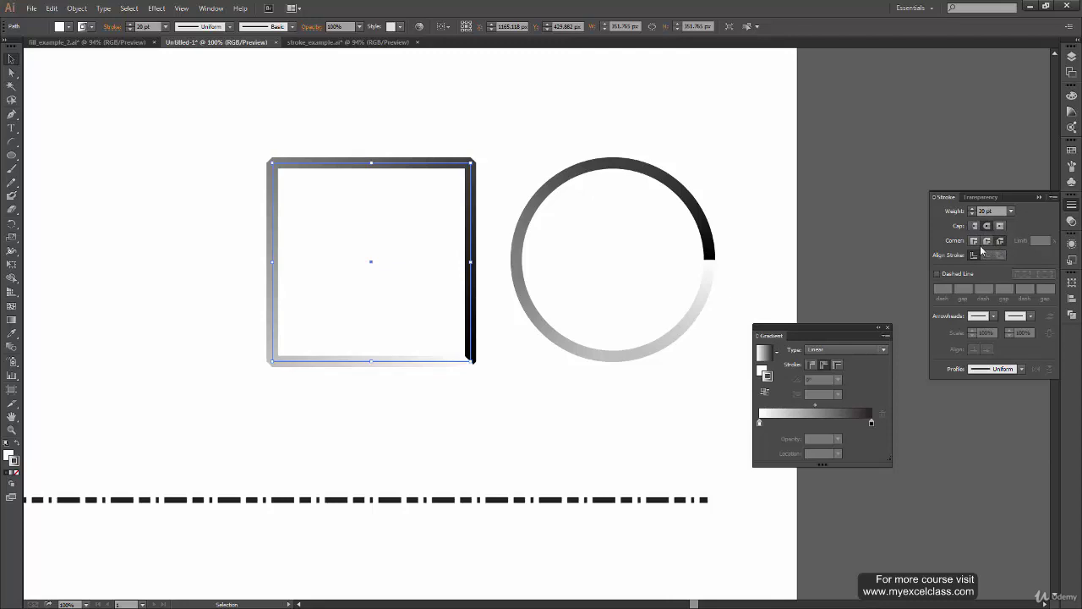
click(974, 241)
click(986, 241)
click(974, 240)
click(442, 427)
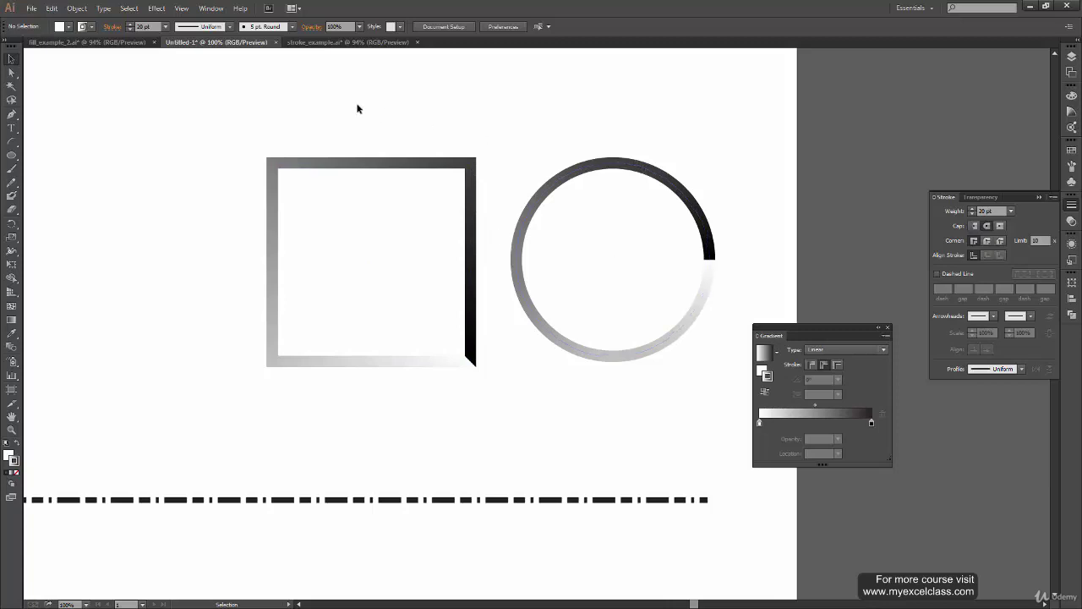
drag(358, 106, 657, 309)
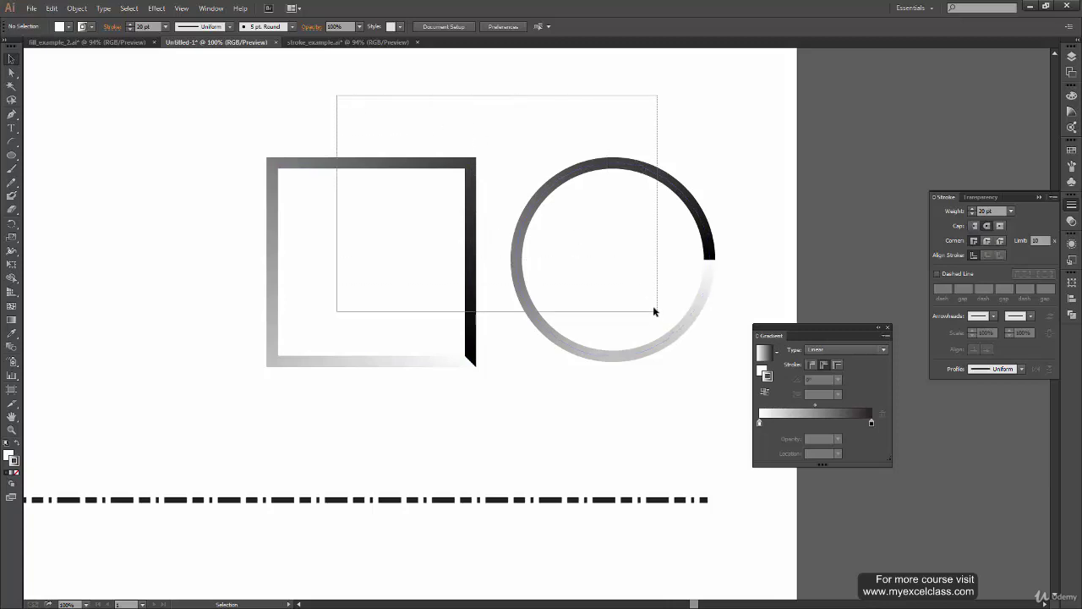
click(836, 365)
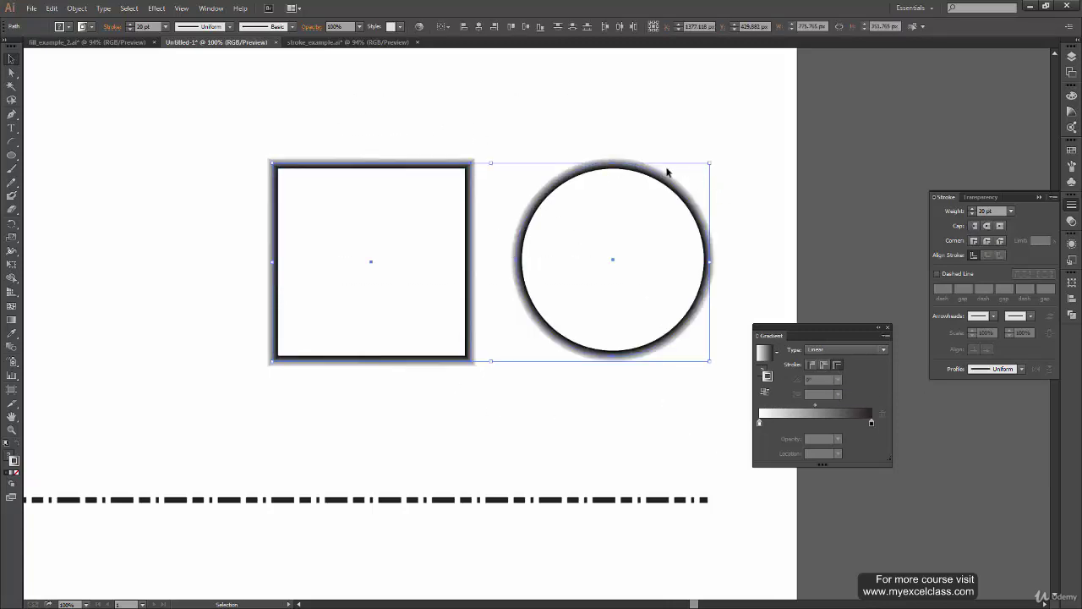
click(374, 453)
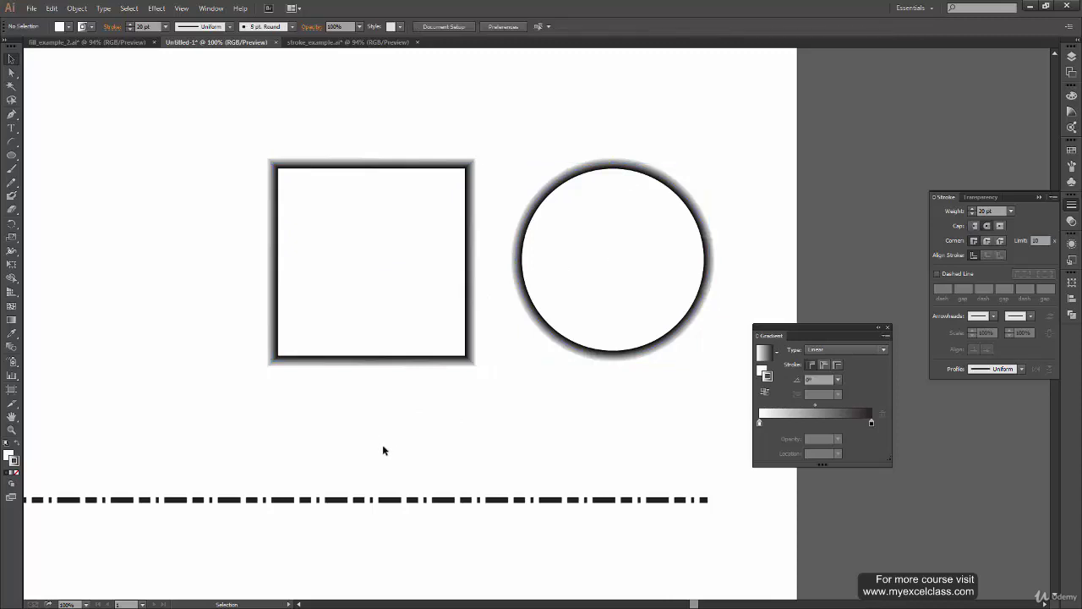
scroll(382, 449, up, 1)
scroll(398, 442, up, 2)
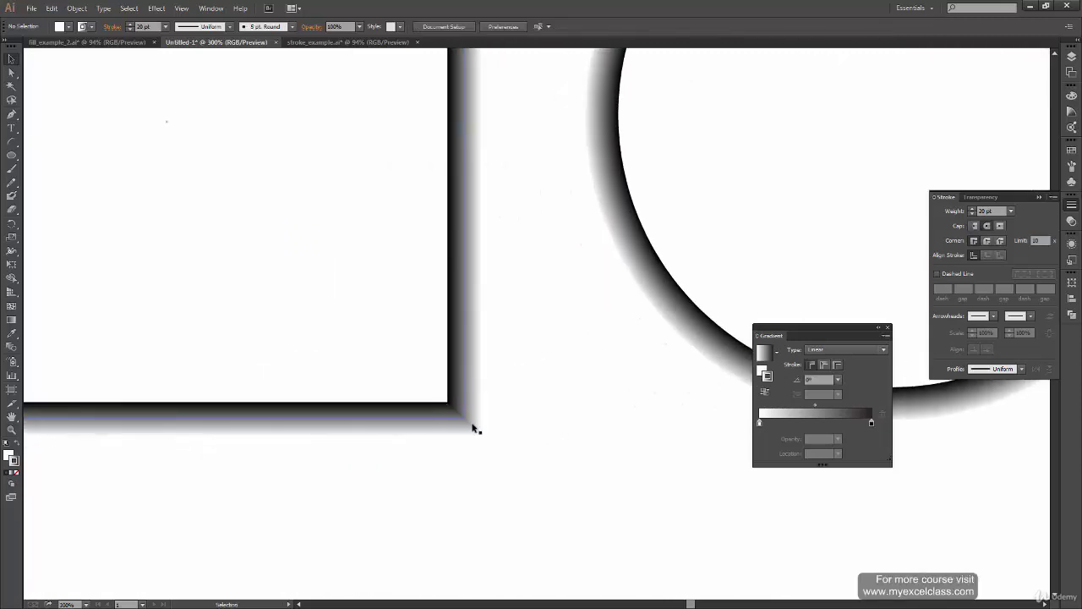
scroll(374, 418, left, 5)
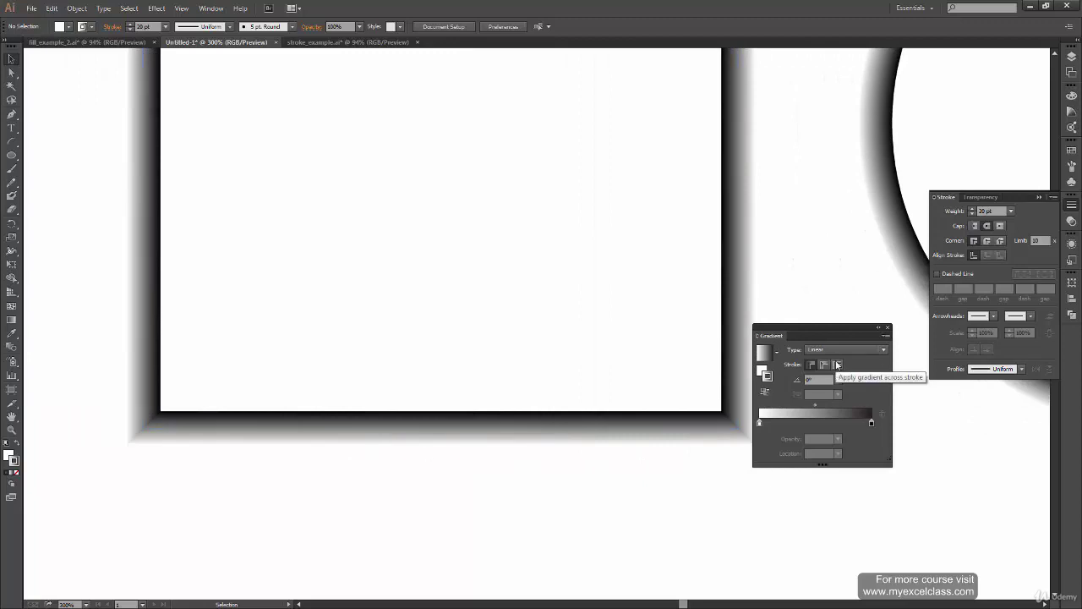
drag(261, 355, 297, 509)
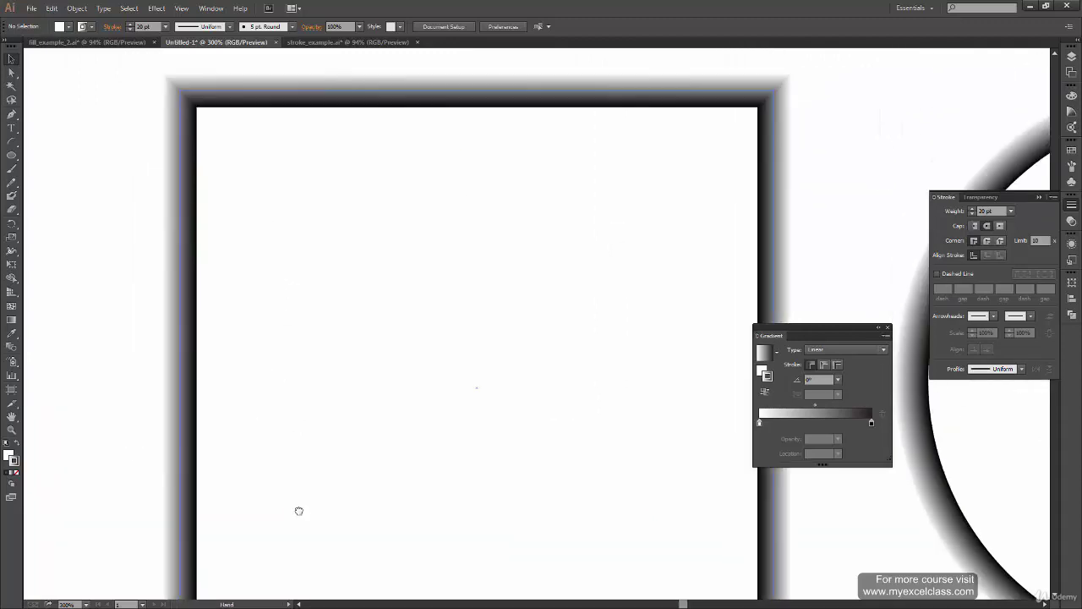
drag(550, 431, 428, 434)
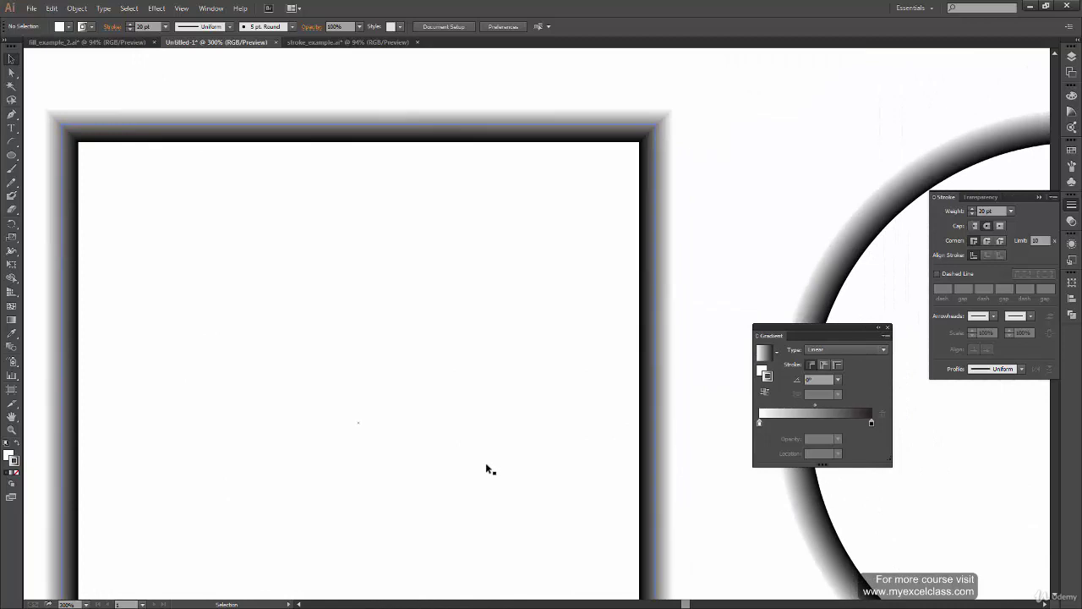
key(ctrl+0)
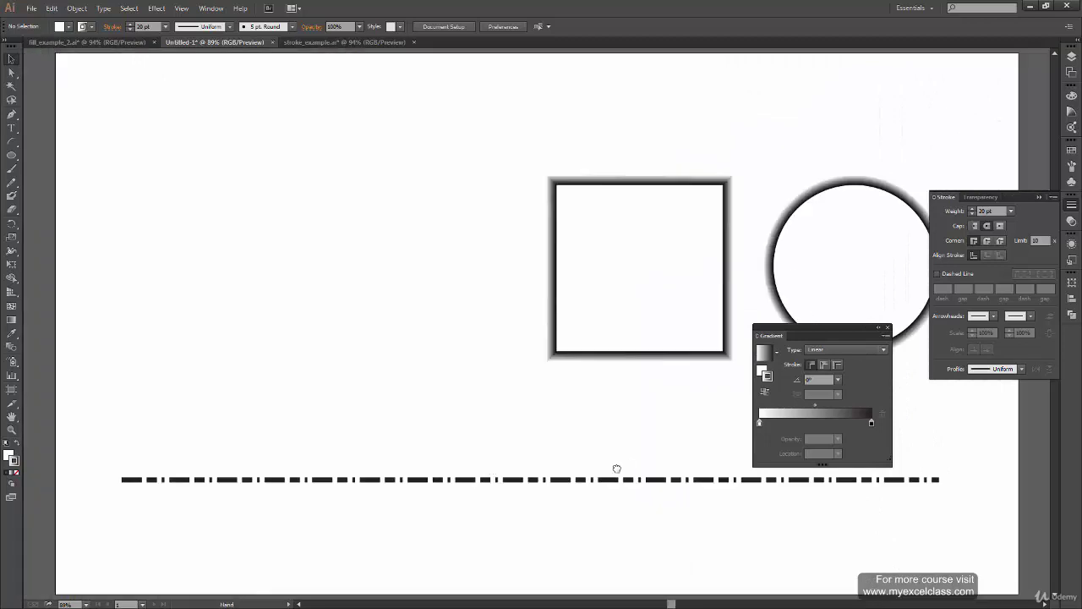
drag(616, 468, 422, 461)
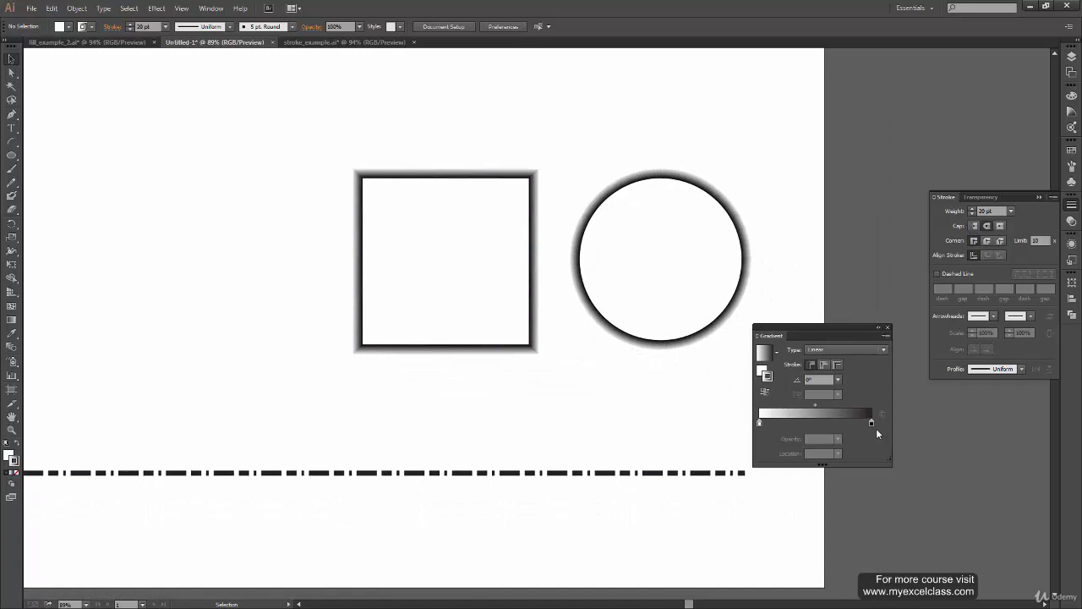
drag(808, 114, 393, 285)
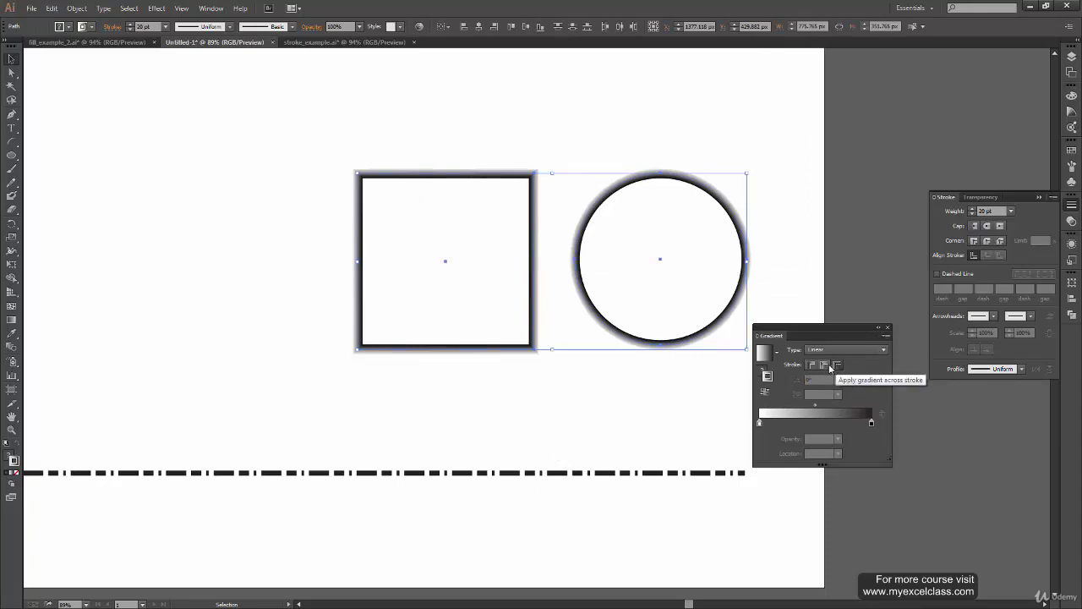
Compare the within, along and across stroke gradient options on the square and circle.
click(835, 366)
click(811, 364)
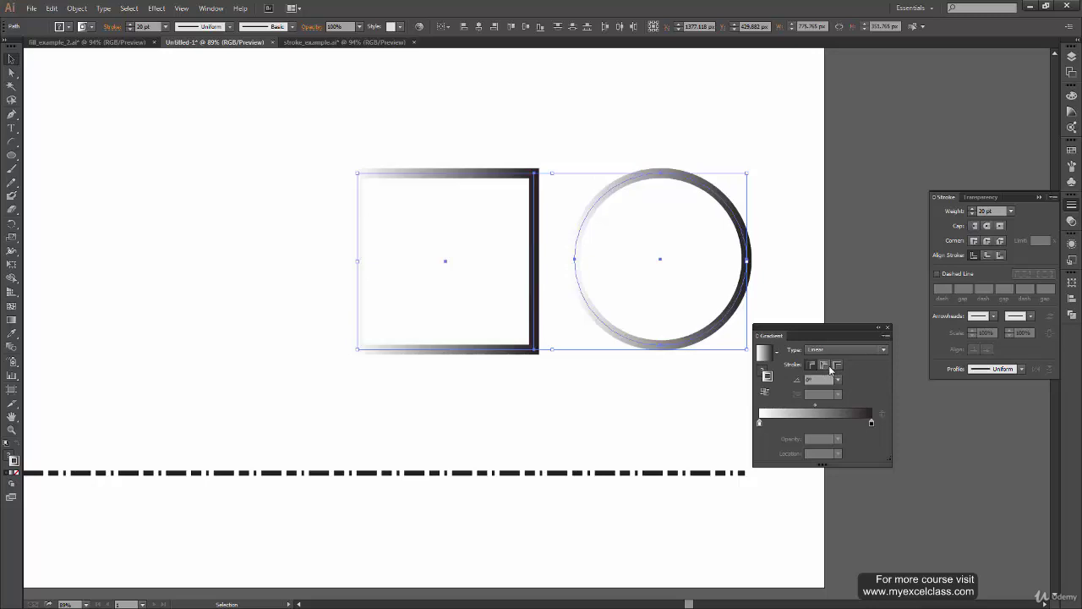
click(826, 365)
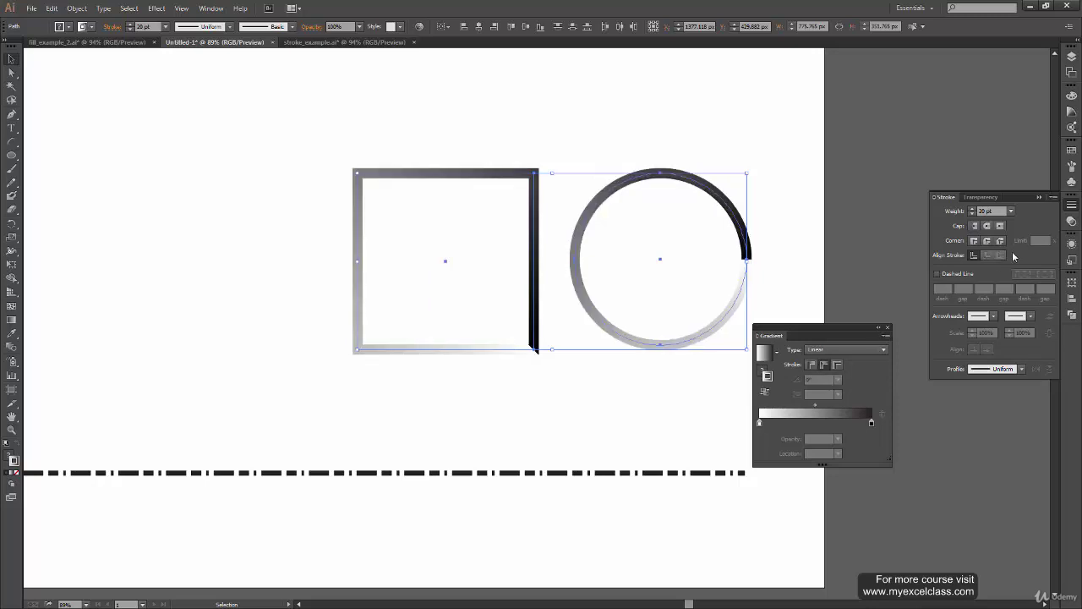
click(838, 364)
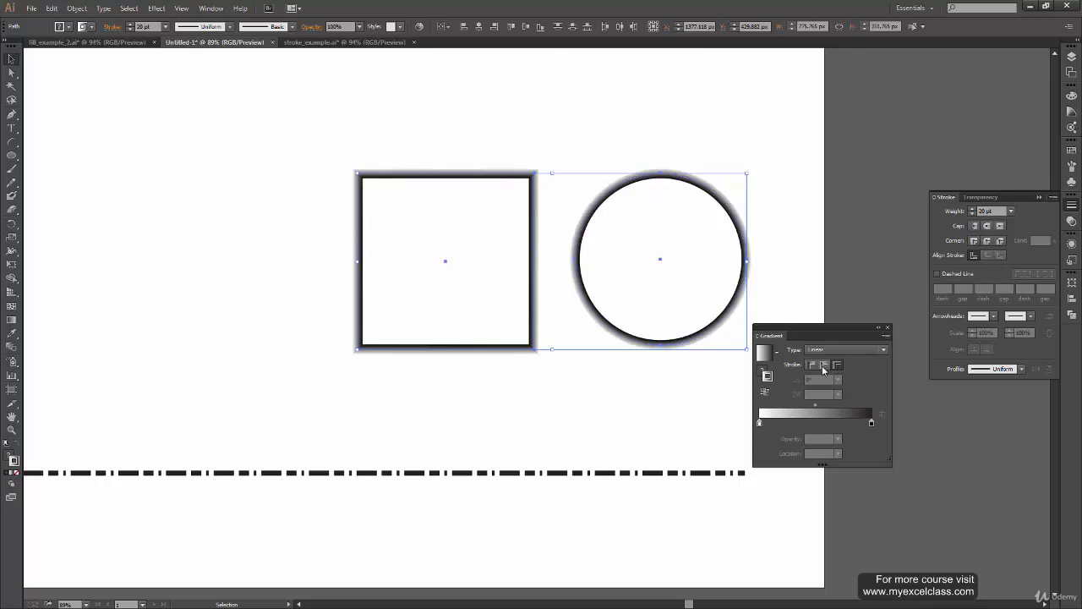
click(825, 365)
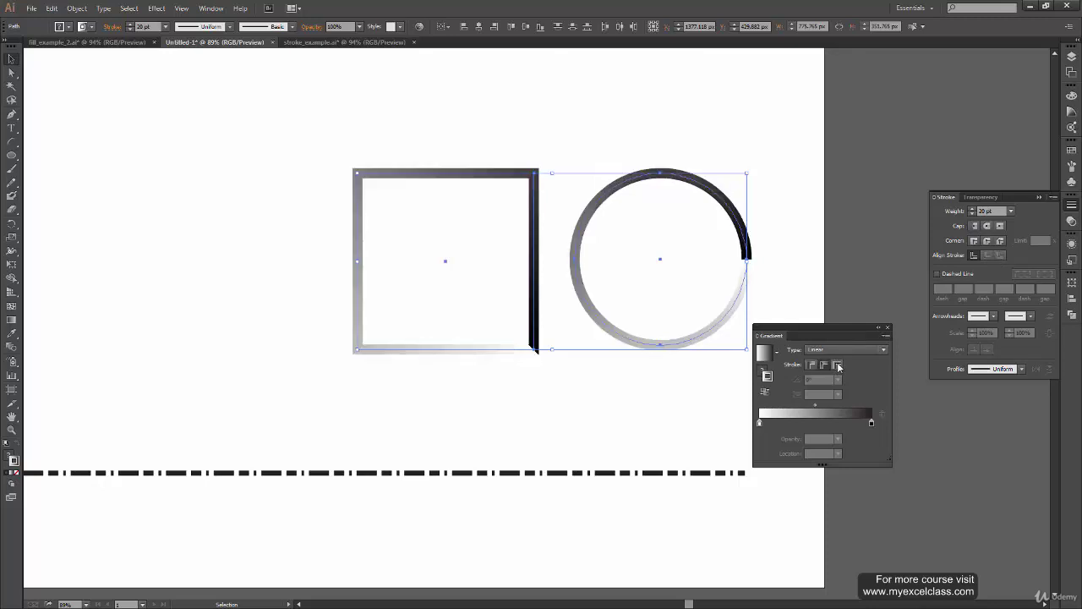
click(838, 364)
click(812, 364)
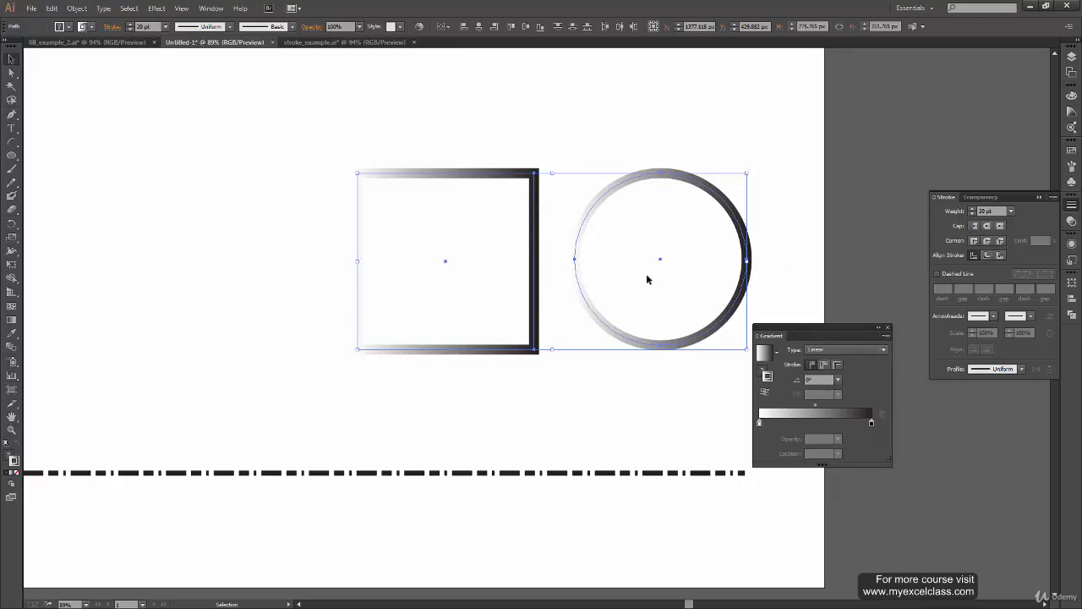
Try Align Stroke Inside and Outside, recentre the strokes, and settle on the across-stroke gradient.
click(989, 255)
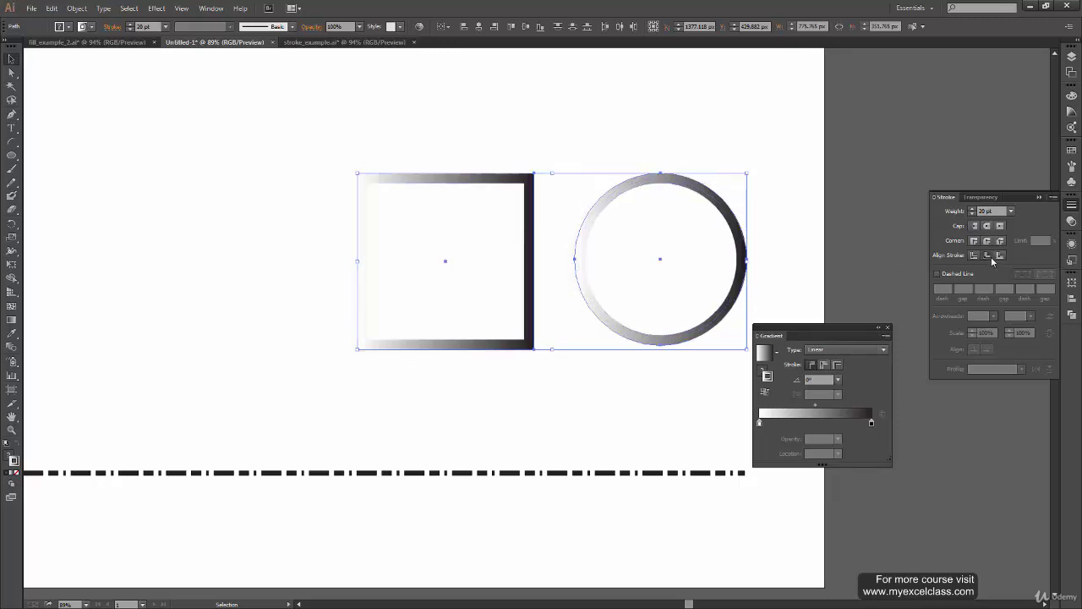
click(974, 255)
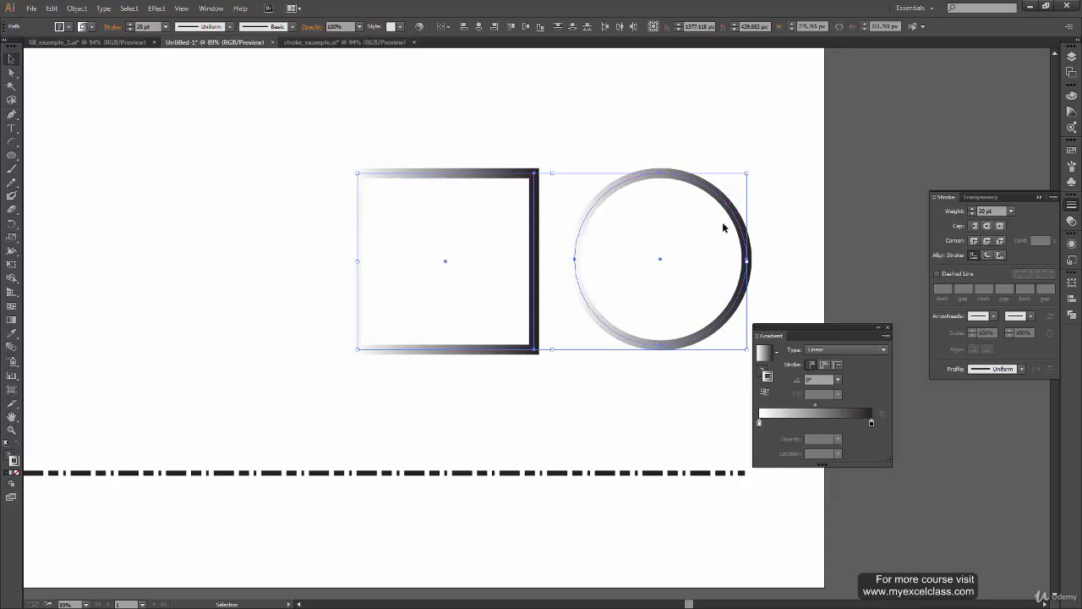
click(998, 256)
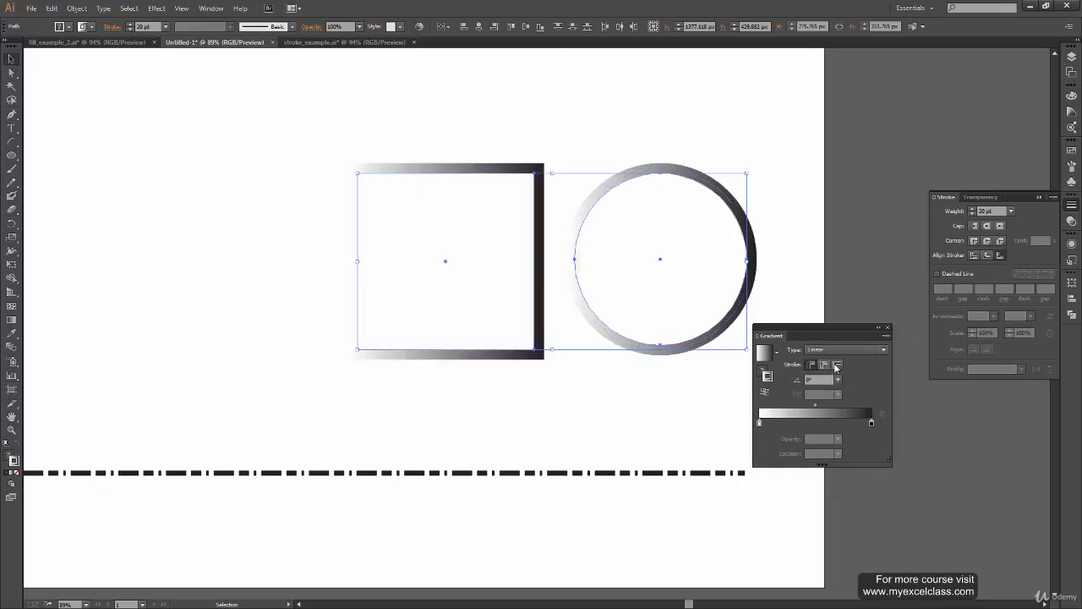
click(973, 256)
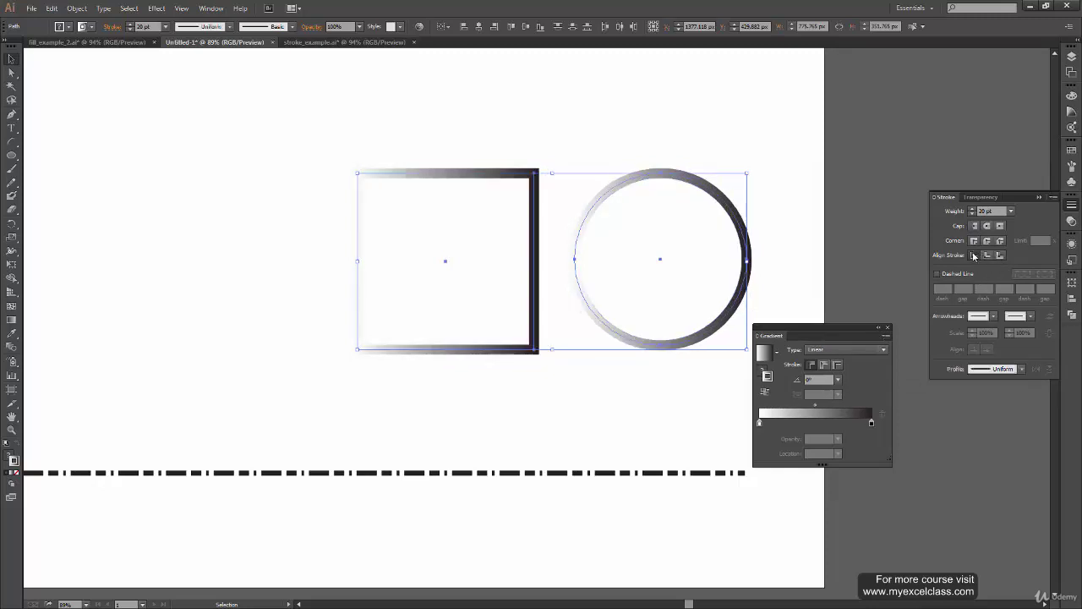
click(817, 365)
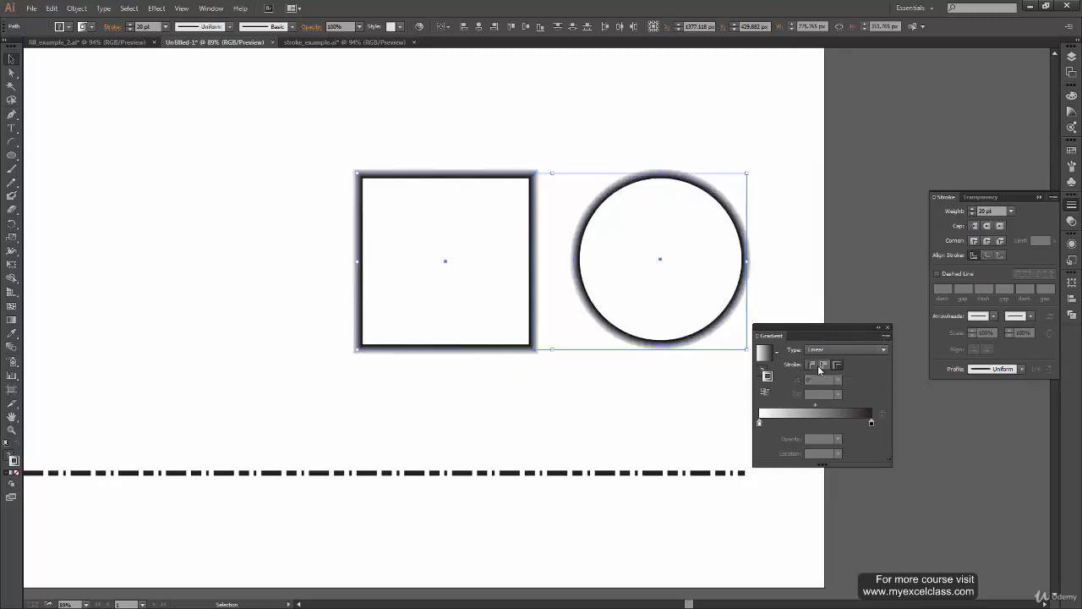
click(817, 365)
click(837, 365)
click(836, 364)
Close the Gradient panel, glance at stroke_example.ai, and return to Untitled-1.
click(887, 327)
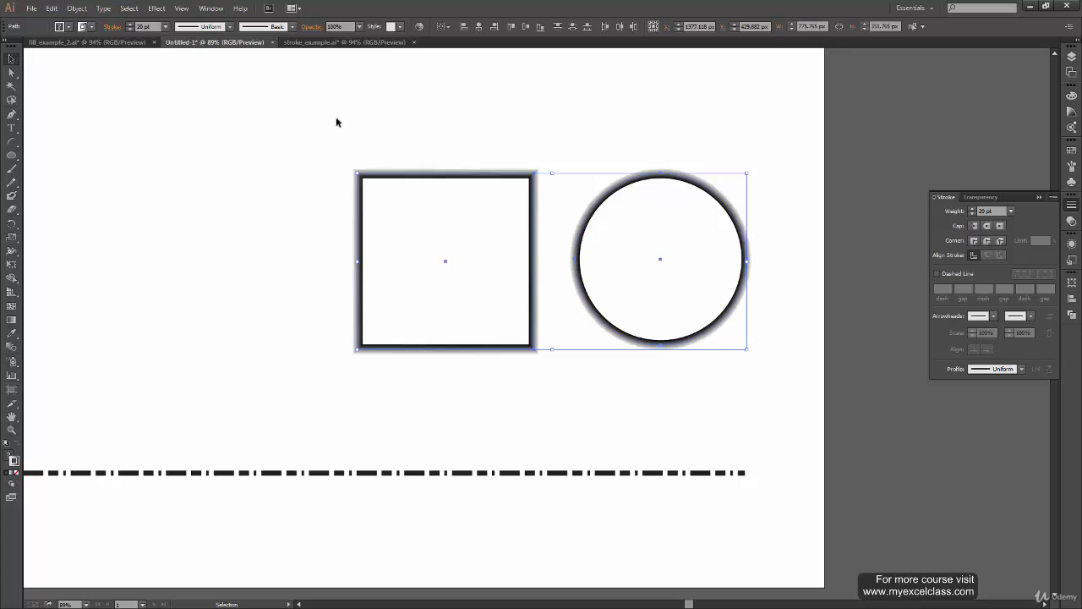
click(343, 42)
key(ctrl+shift+Tab)
click(388, 434)
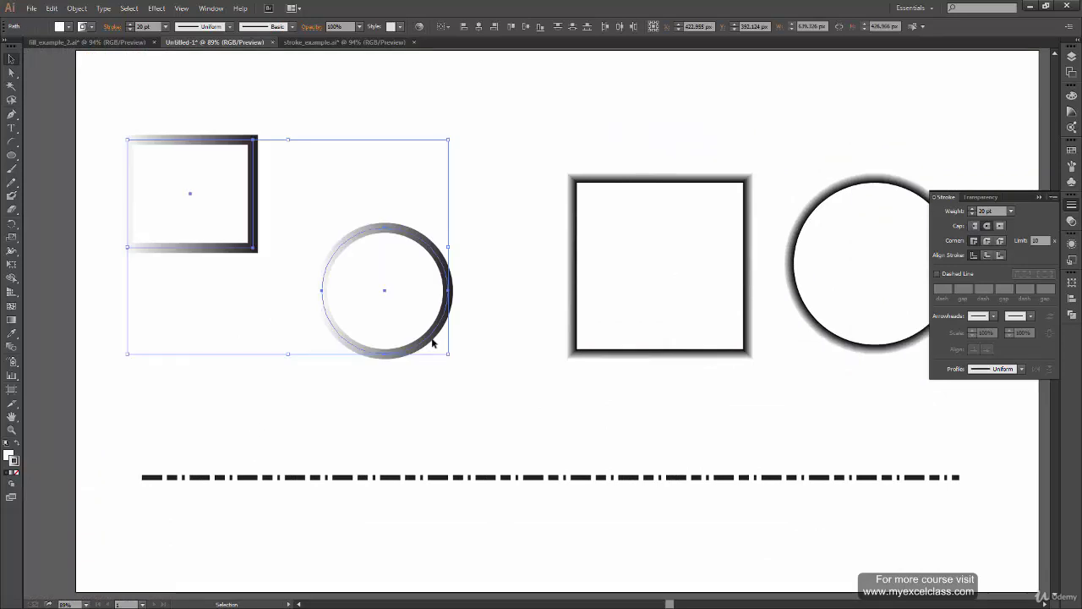
Reset the left shapes to default black strokes, fill the square purple, and select the circle.
click(8, 444)
click(216, 275)
click(190, 202)
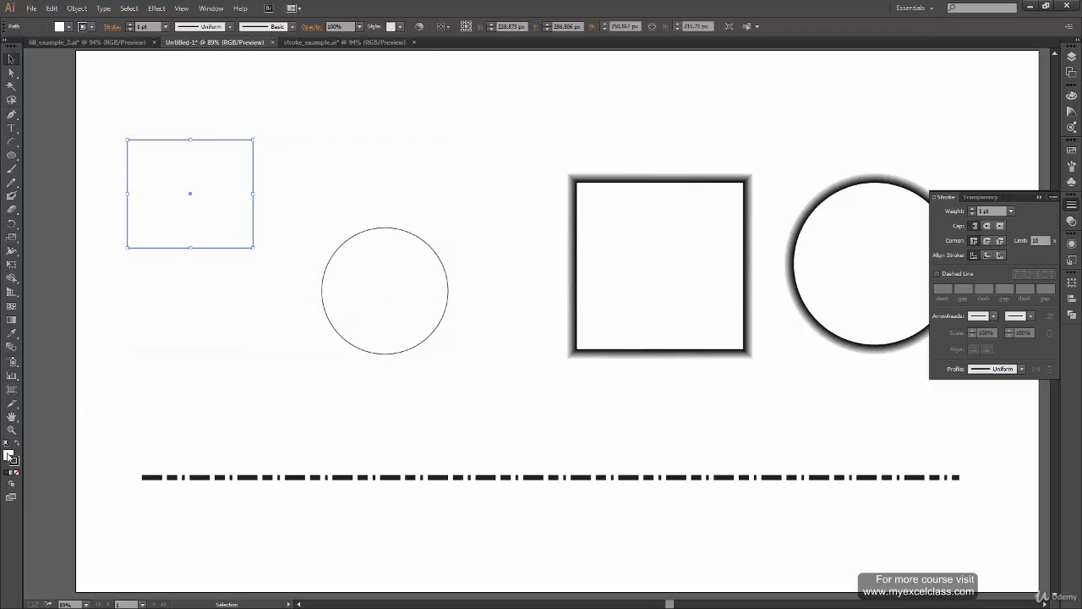
double_click(8, 455)
drag(283, 258, 282, 244)
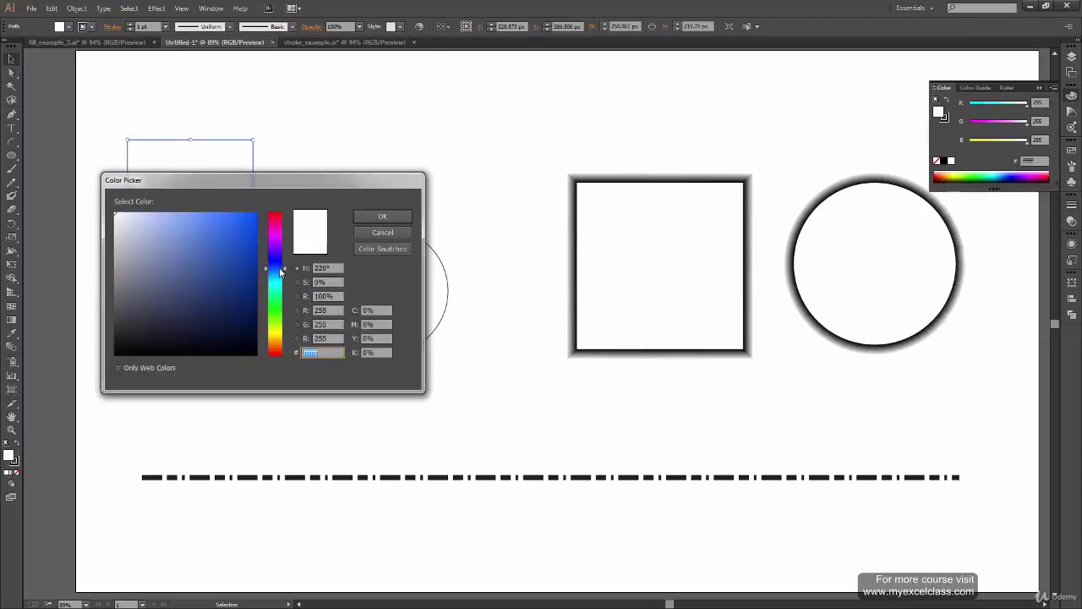
click(247, 222)
key(Return)
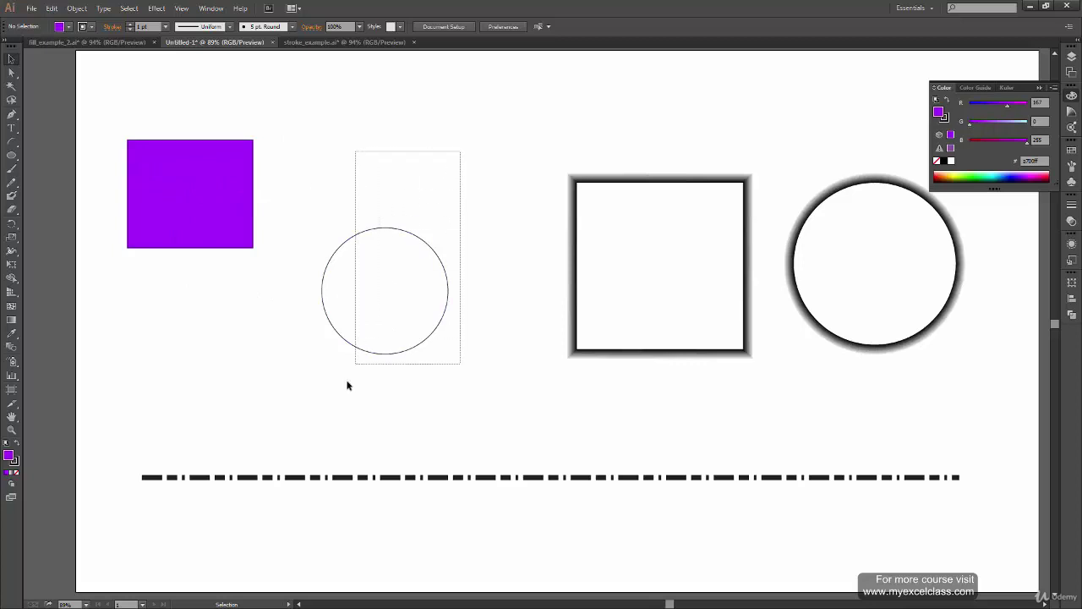
drag(457, 152, 333, 399)
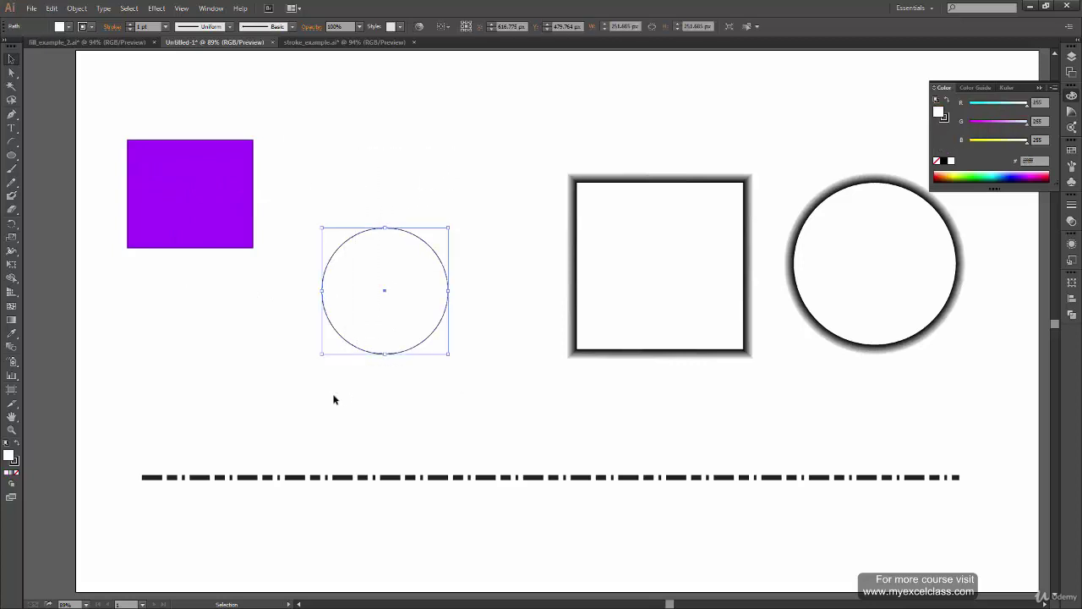
key(i)
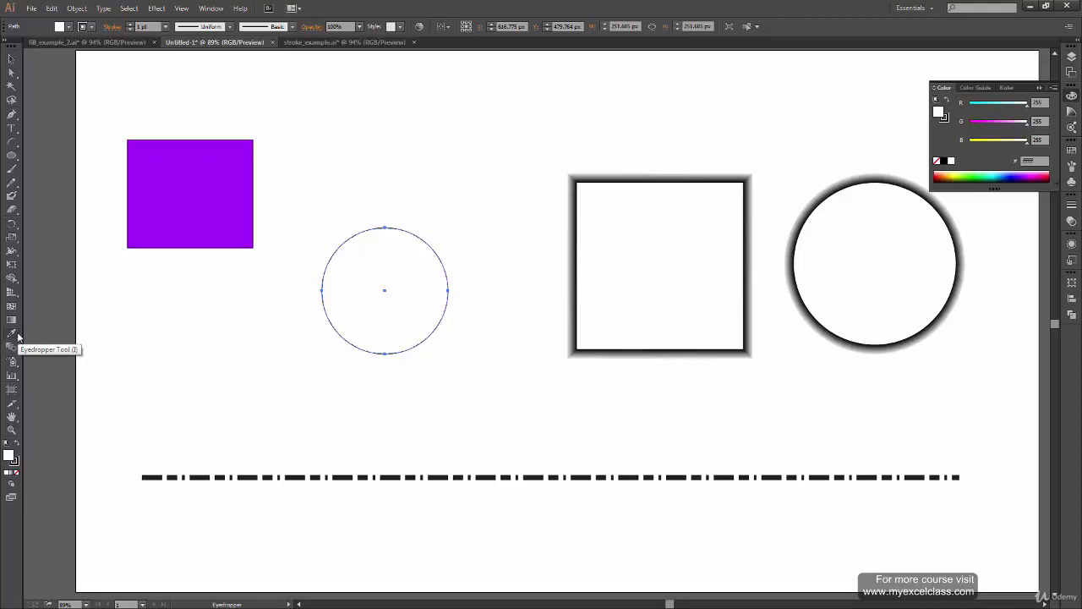
Sample the square's purple fill onto the circle with the Eyedropper, then deselect it.
click(12, 333)
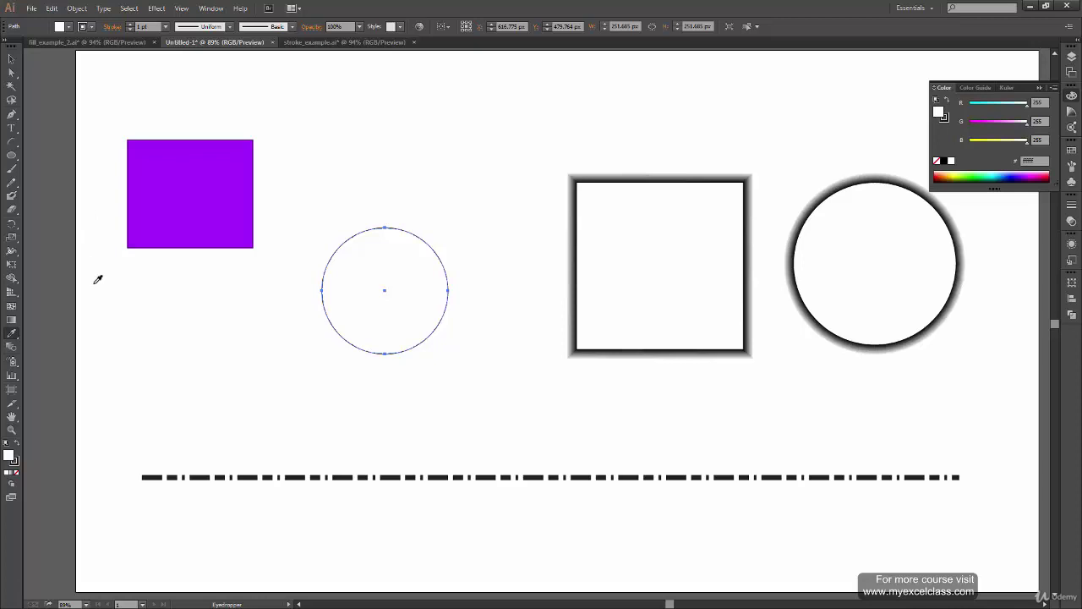
click(51, 342)
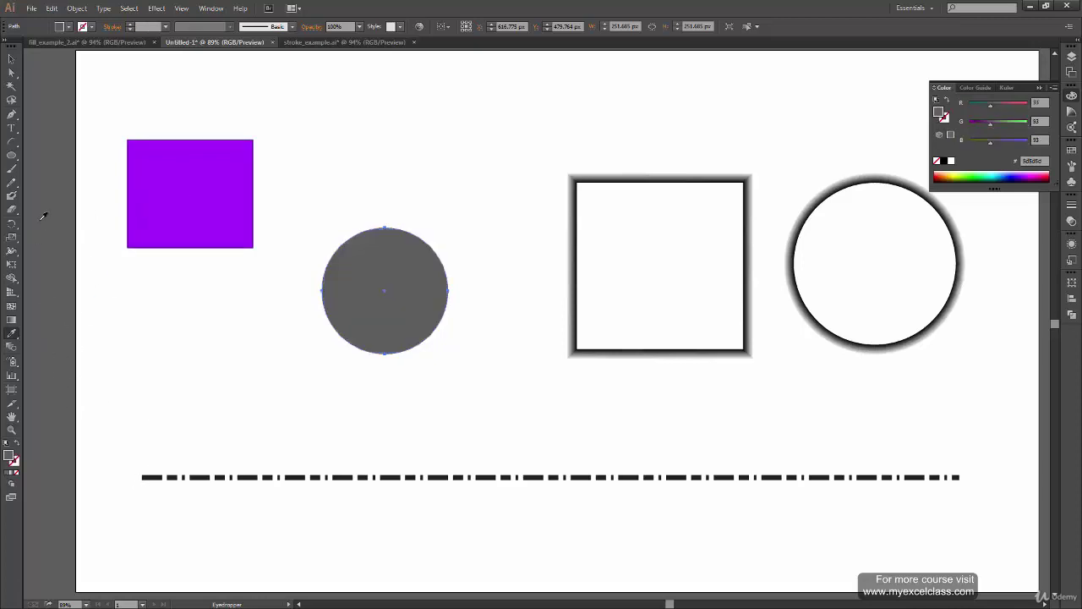
drag(134, 316, 343, 438)
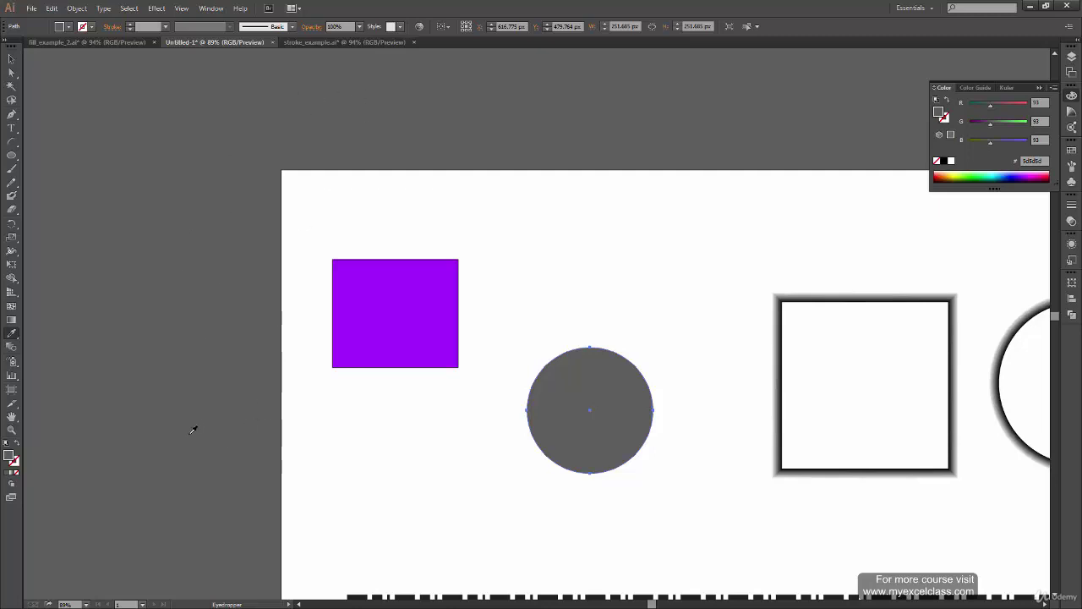
click(301, 365)
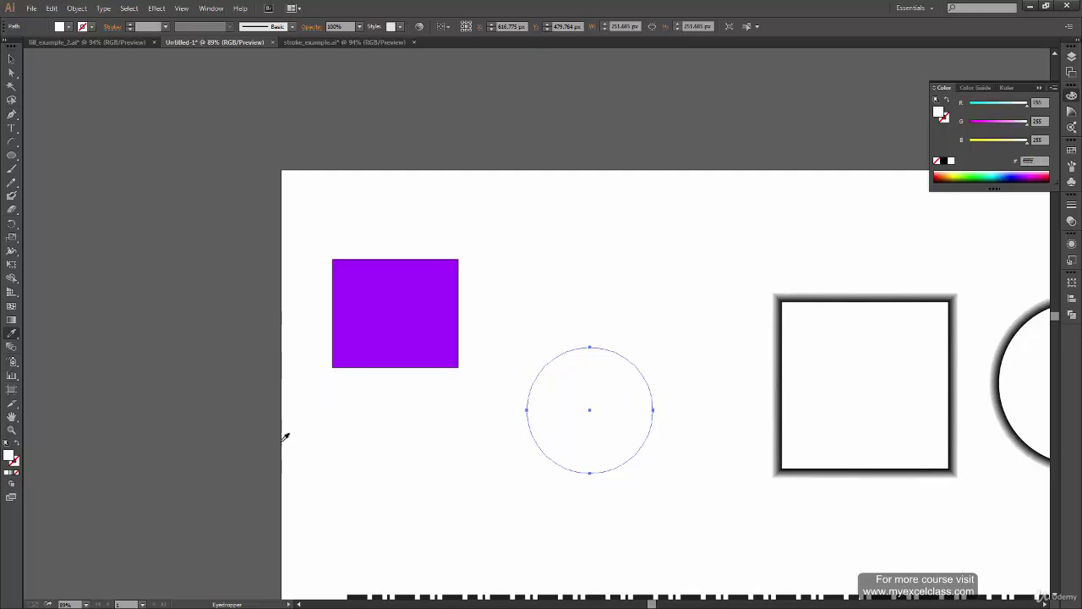
scroll(391, 472, down, 2)
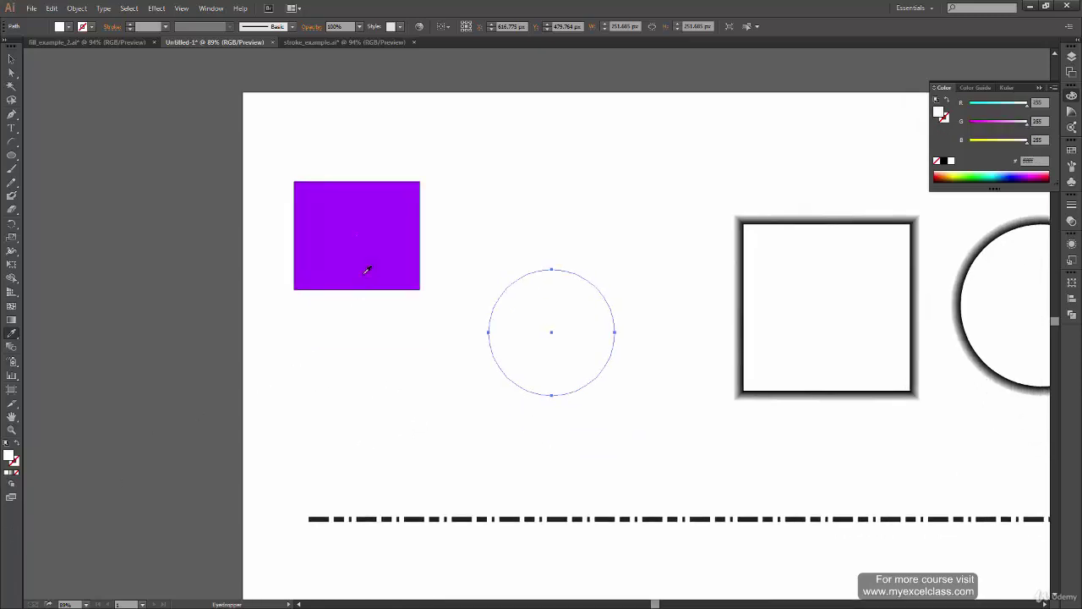
click(398, 279)
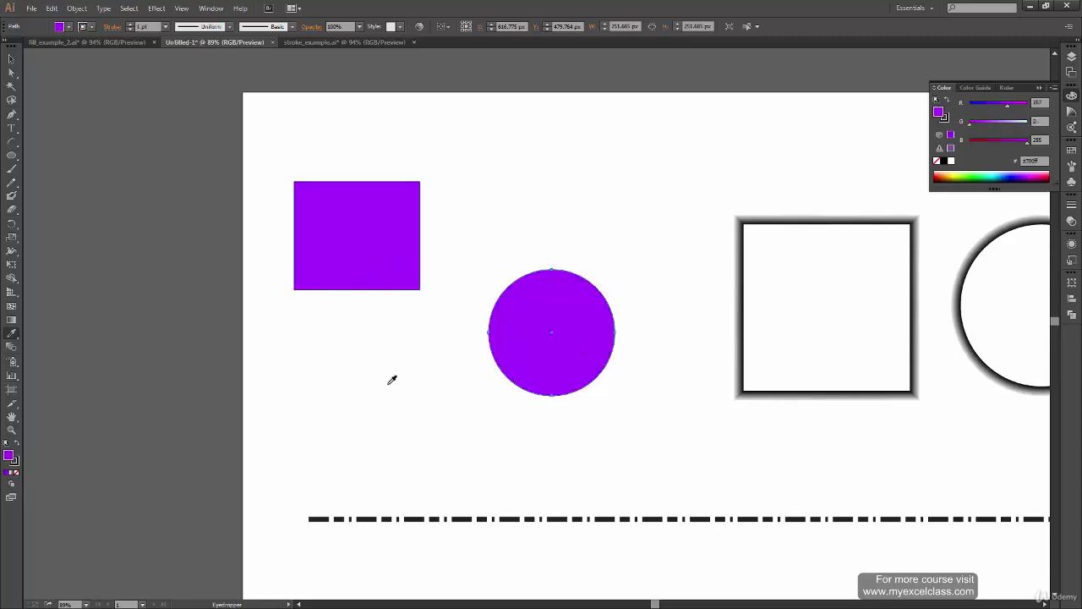
key(v)
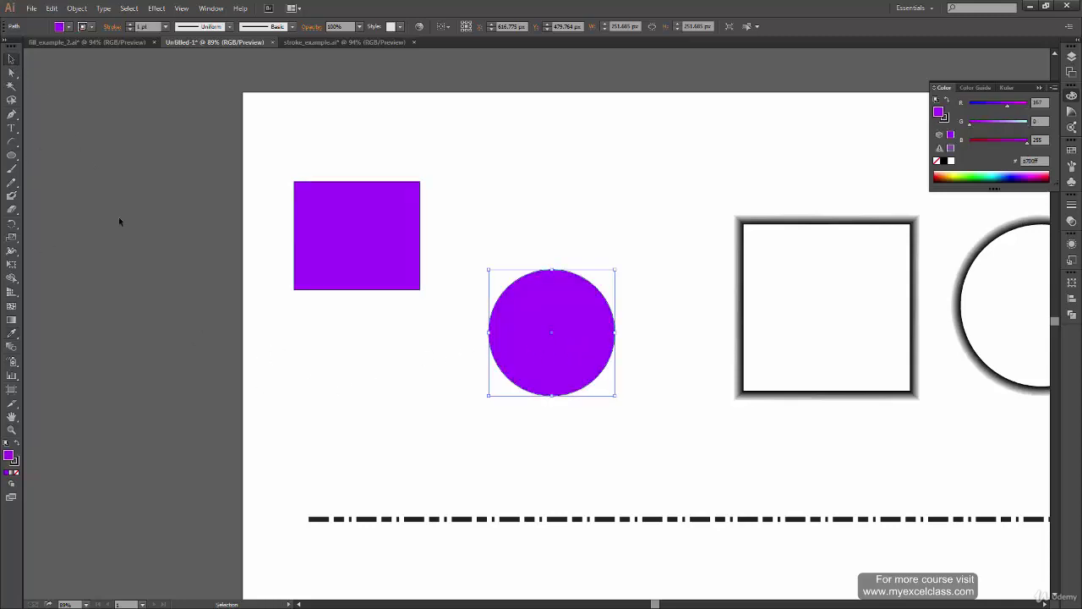
click(119, 218)
drag(572, 418, 528, 420)
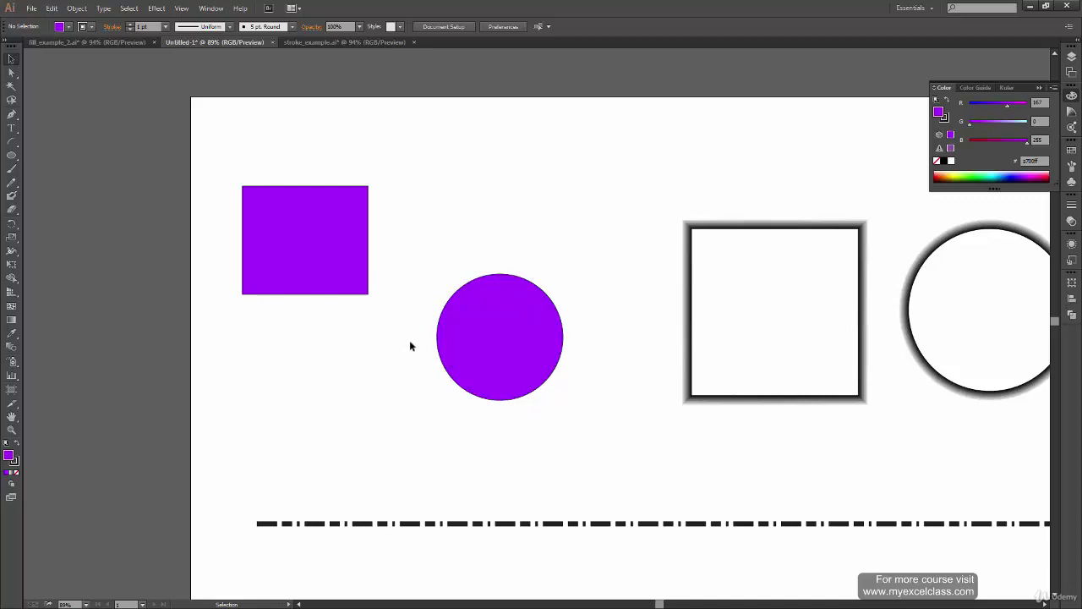
Fill the empty shadow-outlined circle with red (ff0000).
click(937, 369)
scroll(936, 369, right, 3)
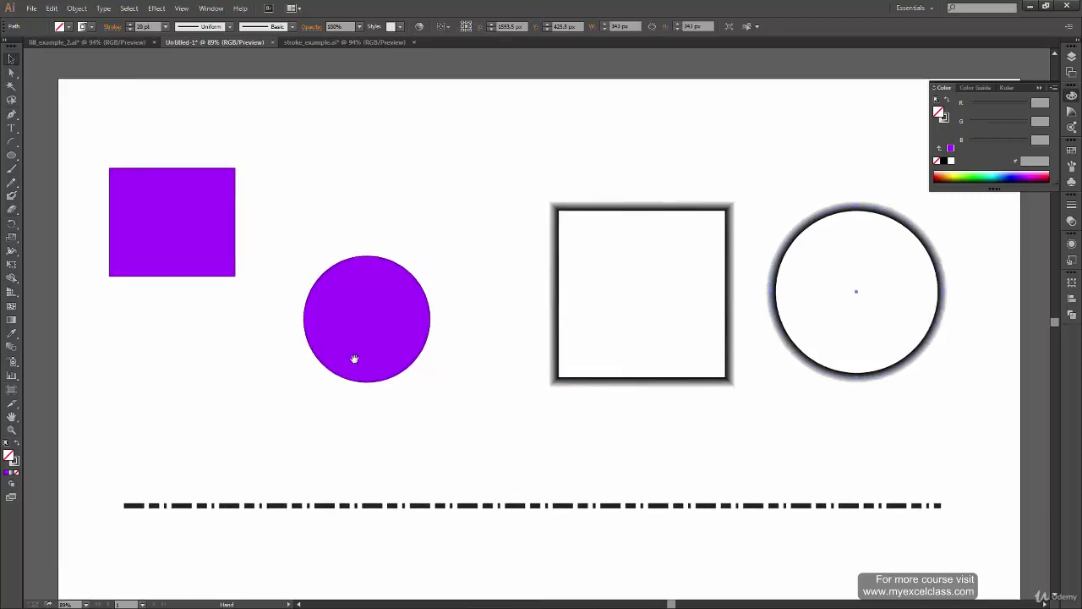
double_click(8, 455)
text(ff0000)
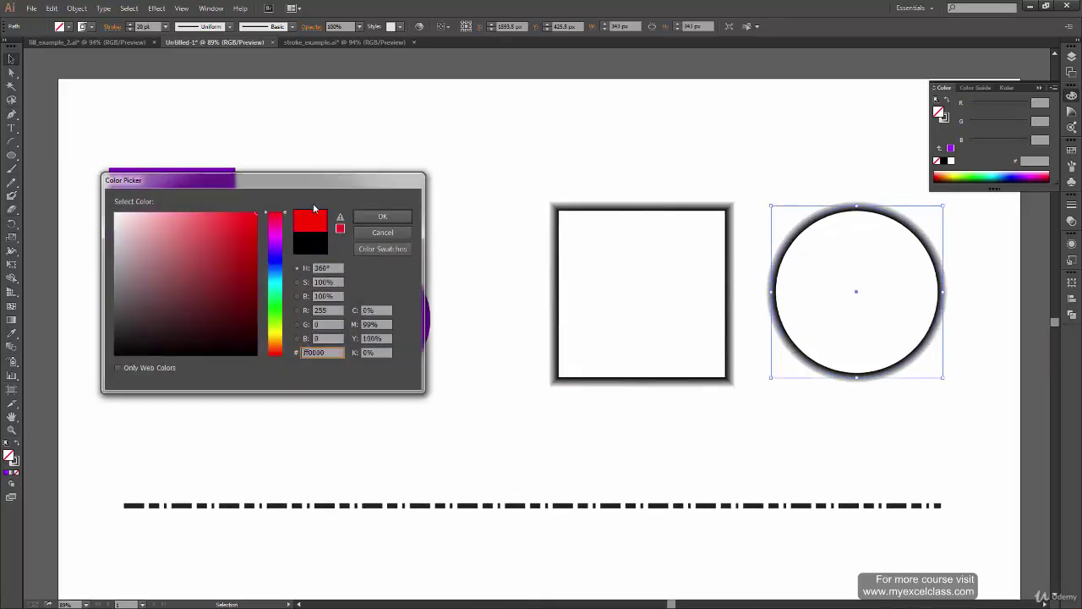
key(Return)
click(438, 463)
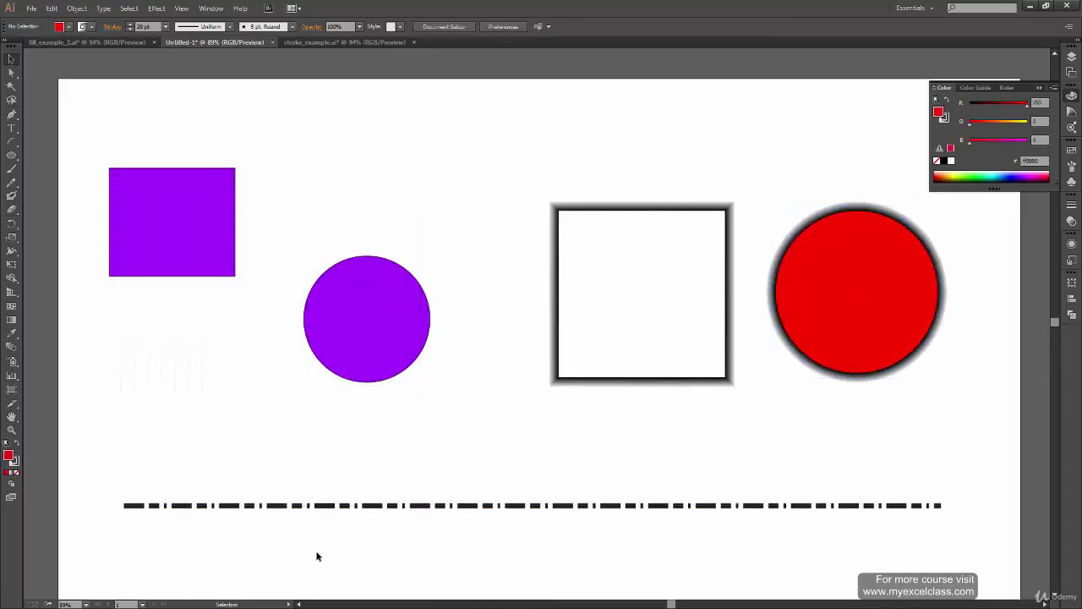
Change the circle's fill from red to orange, then select the purple circle.
click(894, 281)
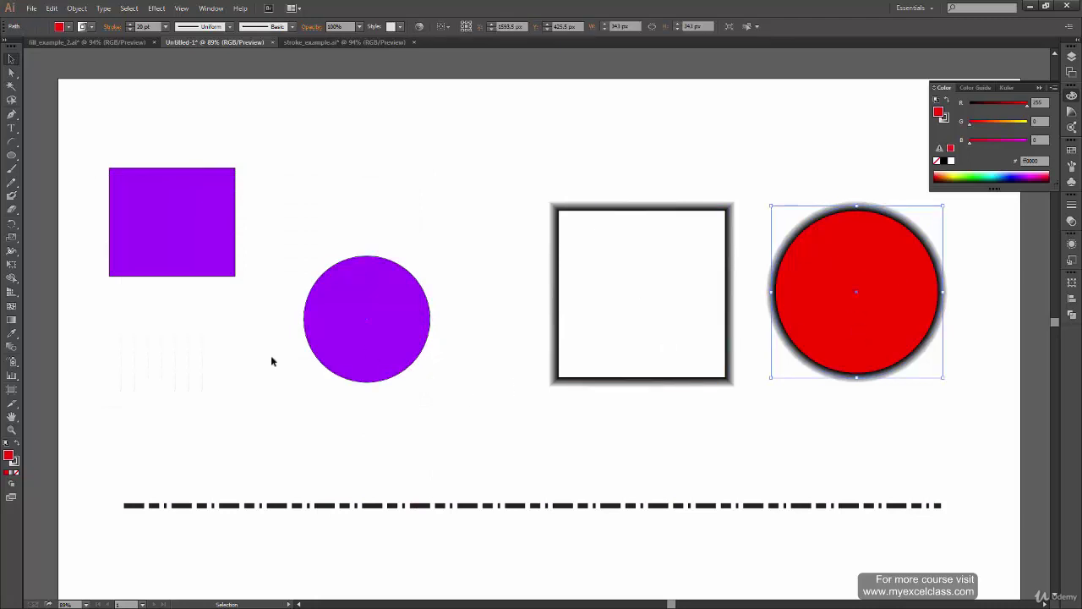
double_click(8, 455)
click(277, 341)
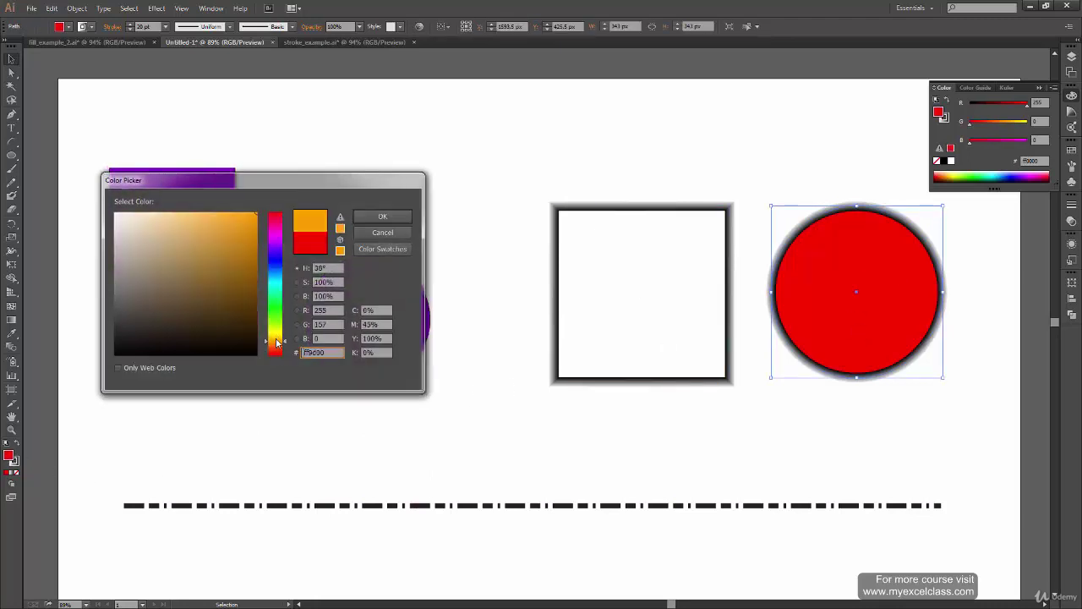
click(382, 217)
click(486, 474)
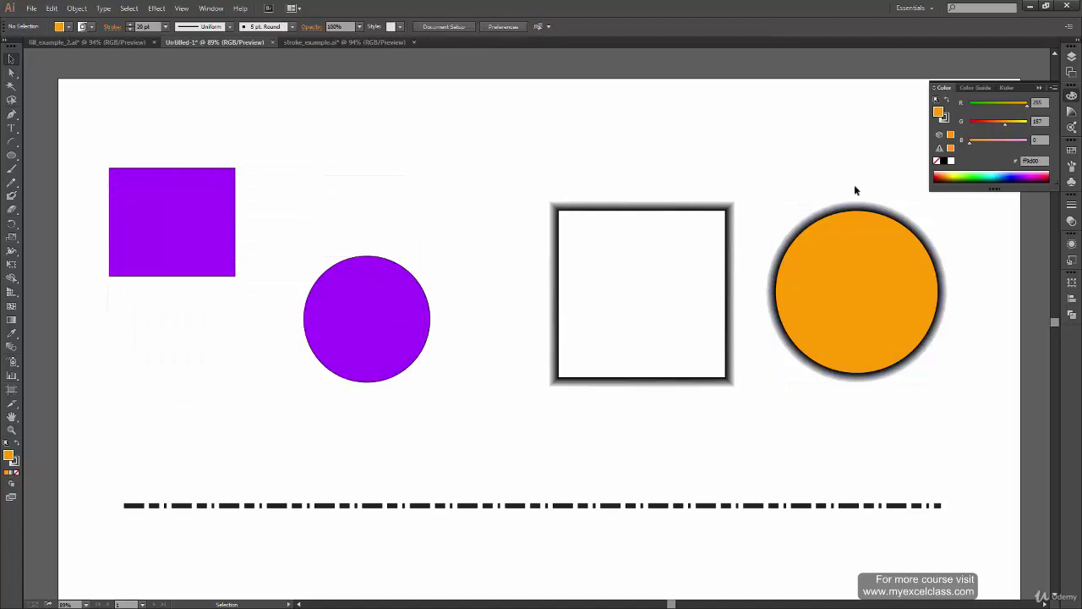
click(879, 315)
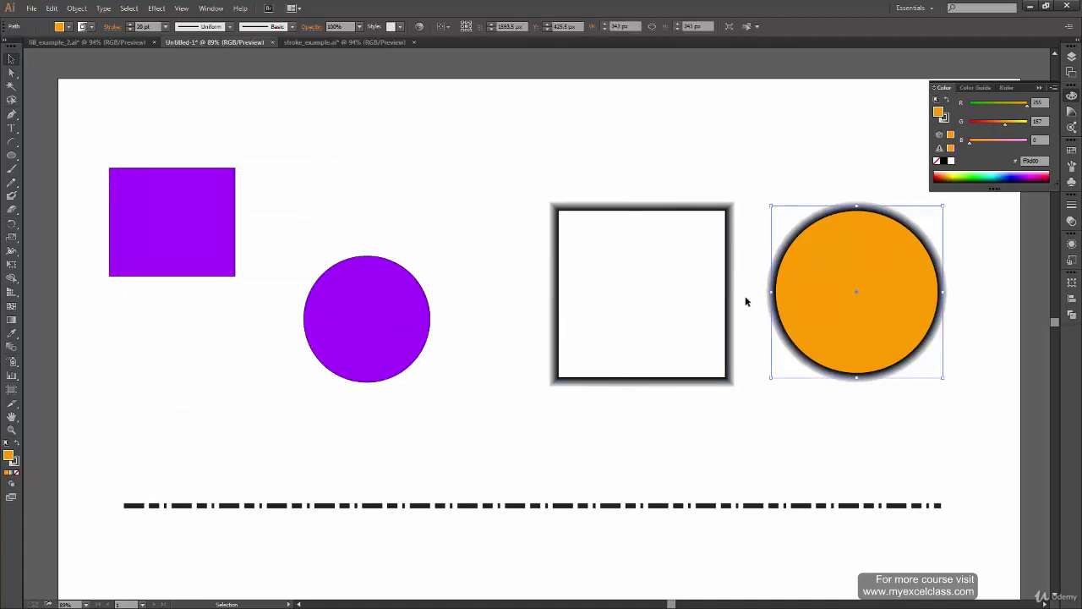
drag(411, 210, 336, 391)
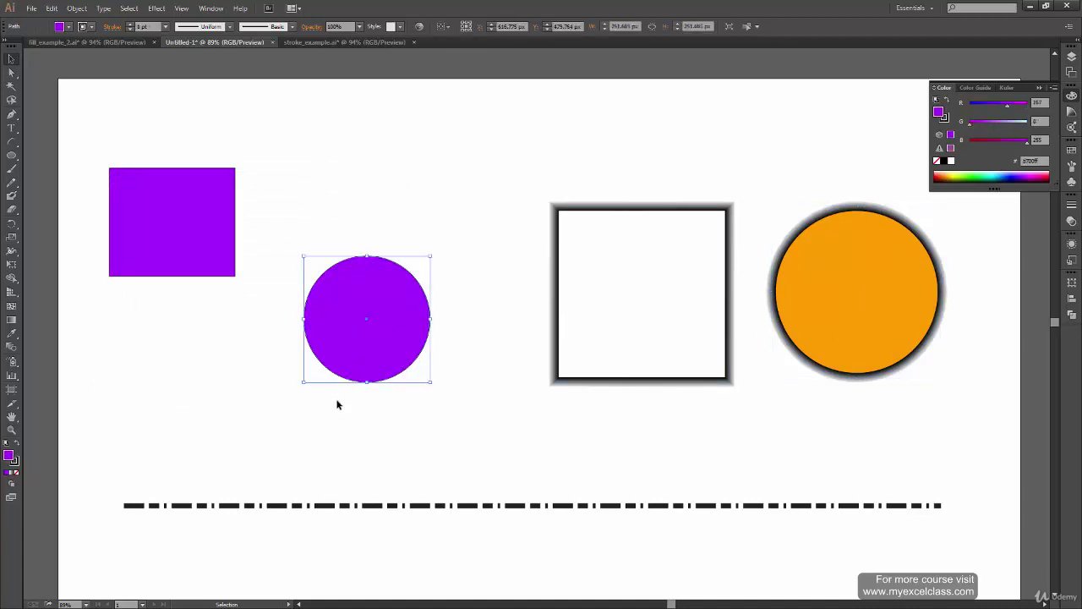
Copy the orange circle's fill and shadowed gradient stroke onto the purple circle with the Eyedropper.
key(i)
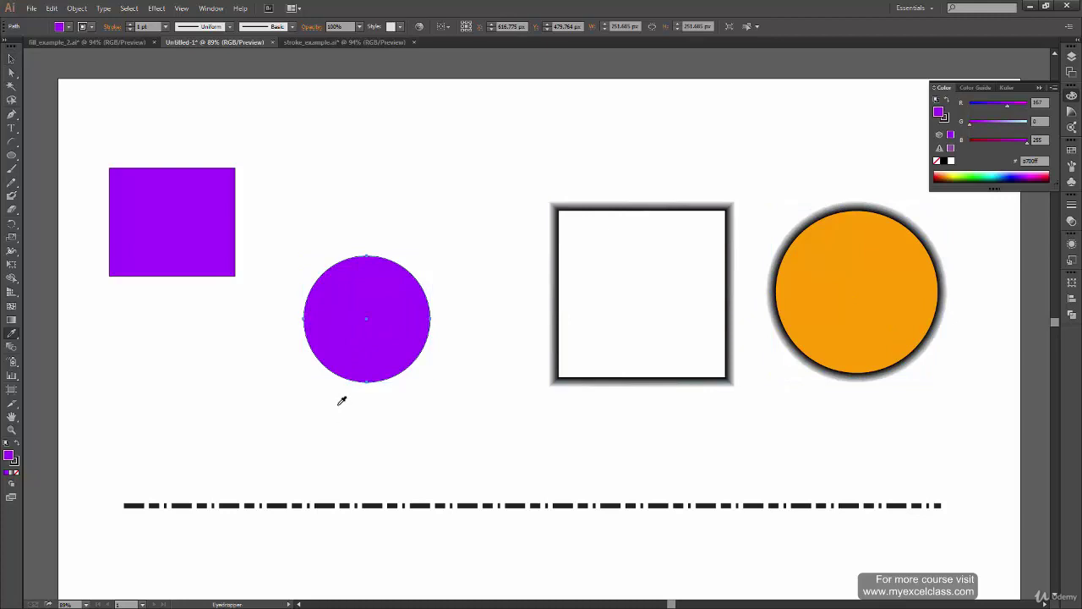
click(861, 304)
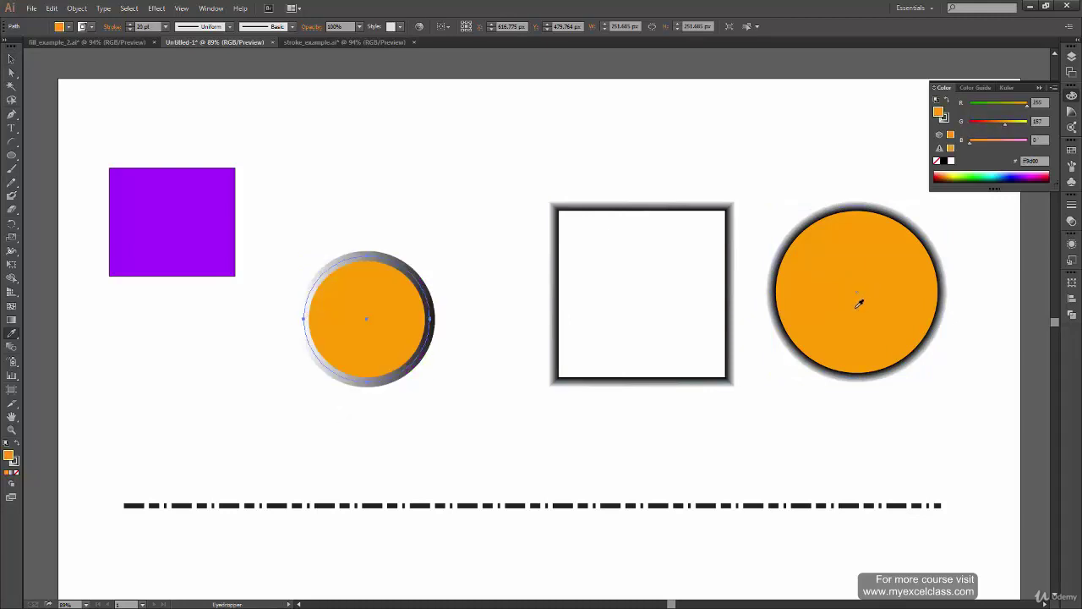
key(v)
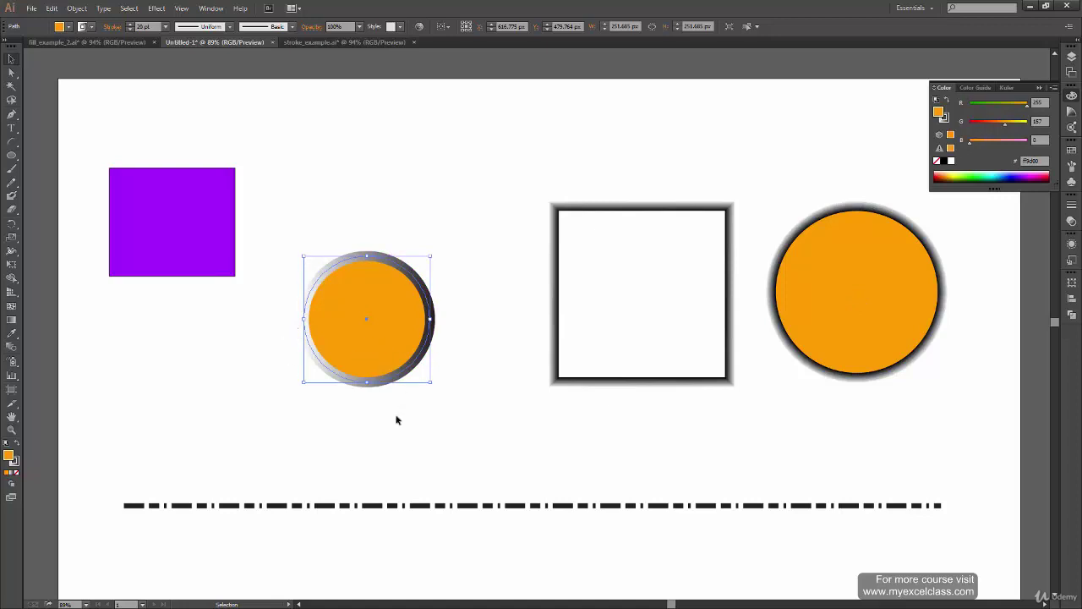
click(369, 444)
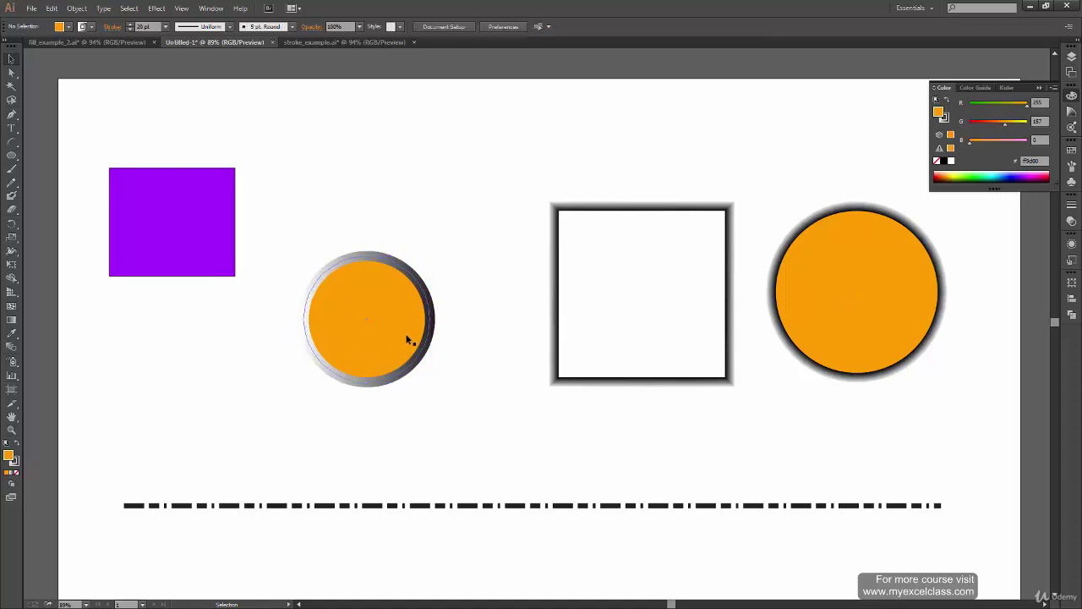
Show the Gradient panel for the restyled middle circle and dock it with the other panels.
click(402, 308)
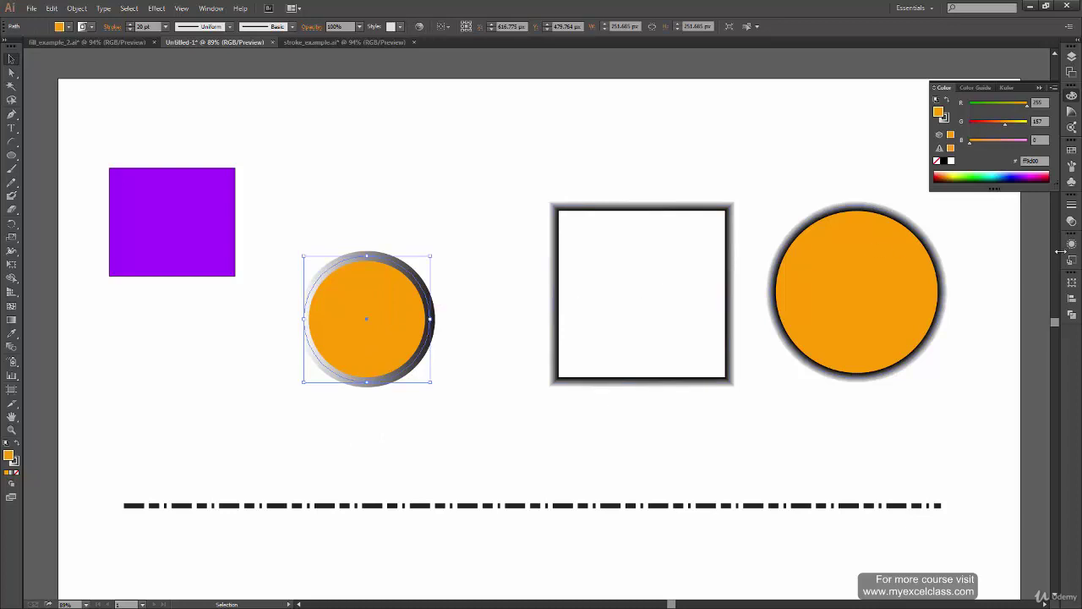
click(1071, 221)
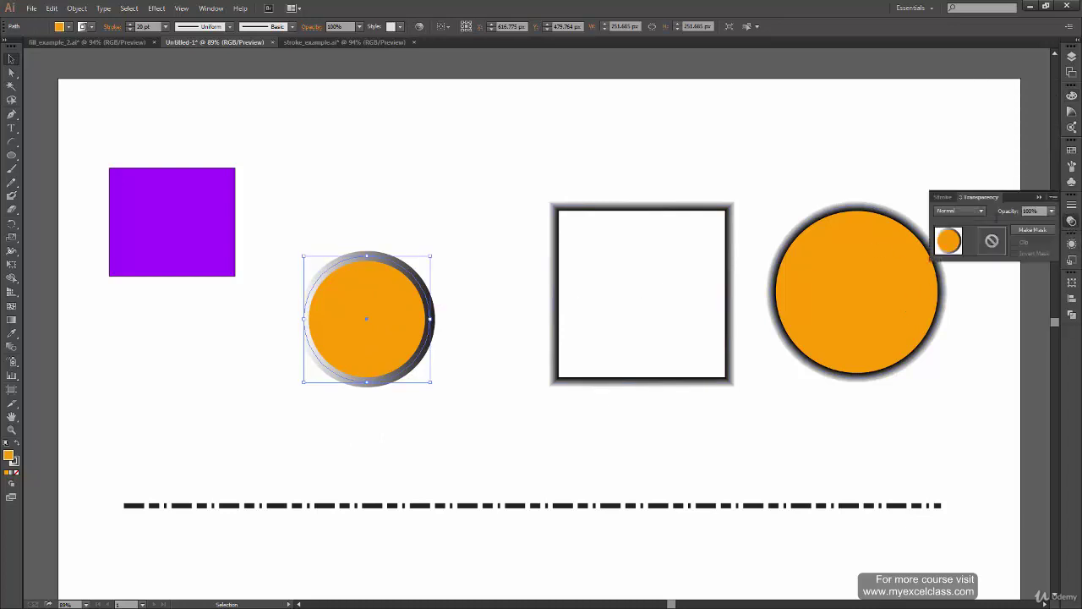
click(211, 9)
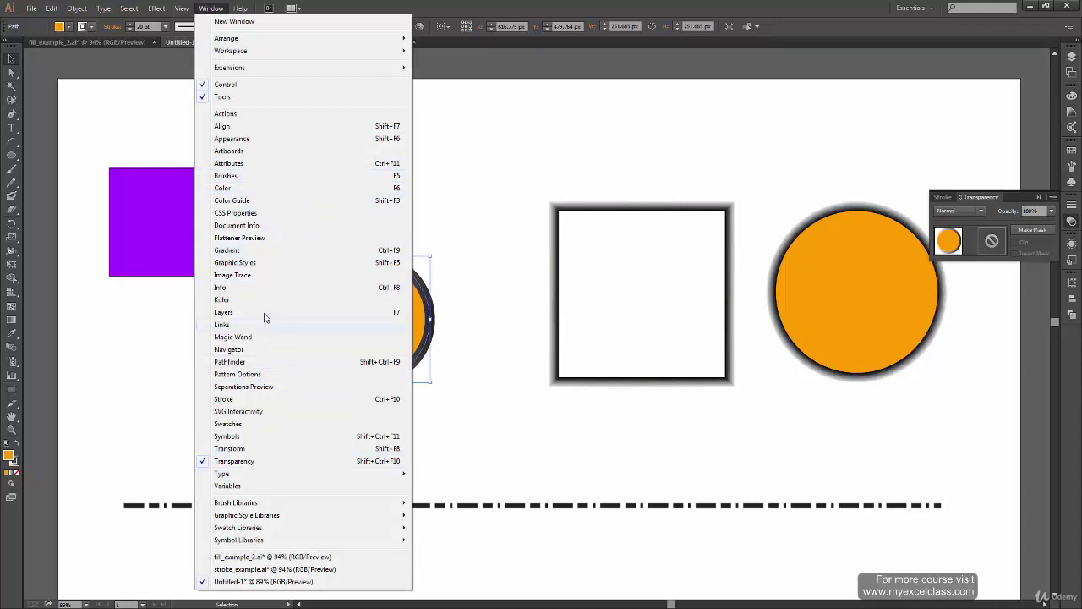
click(267, 250)
mouse_move(825, 325)
mouse_down()
mouse_move(875, 315)
mouse_move(1007, 197)
mouse_up()
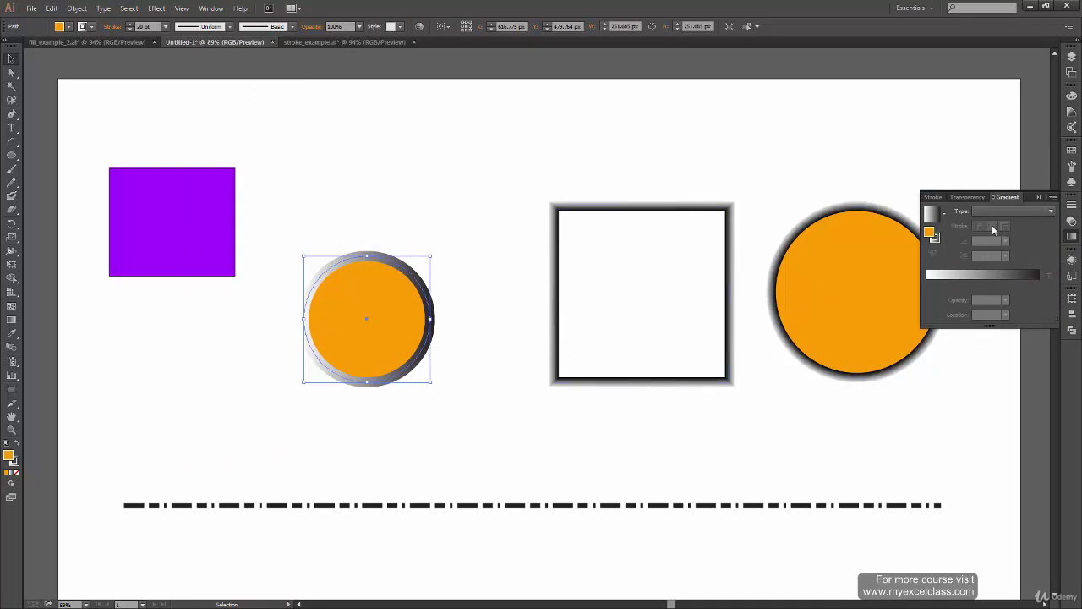
Keep the middle circle's stroke centred and apply its gradient across the stroke, pale left to dark right.
click(1071, 206)
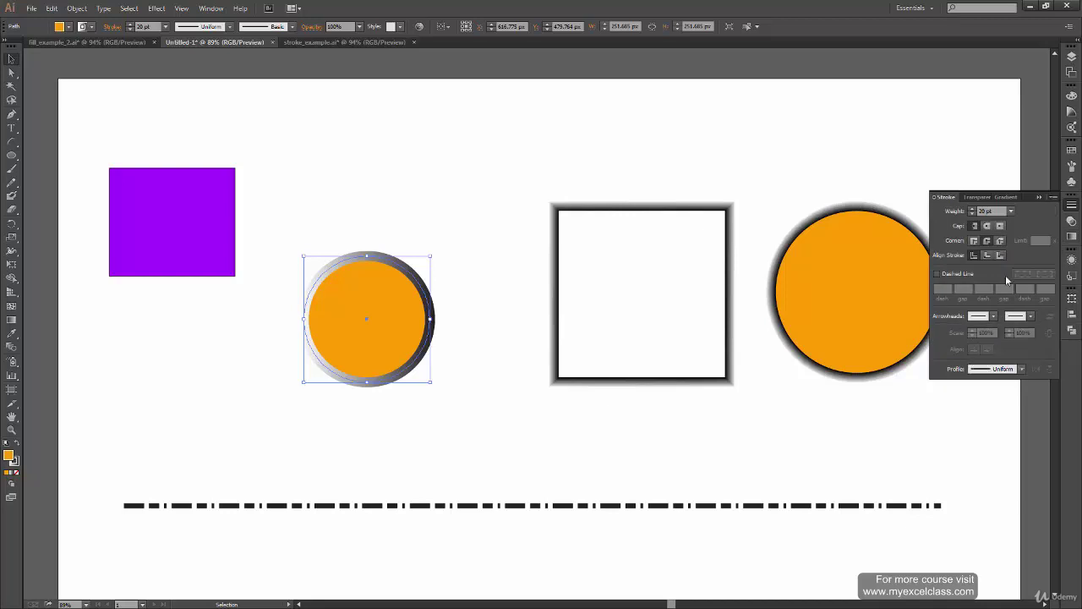
click(988, 253)
click(1071, 236)
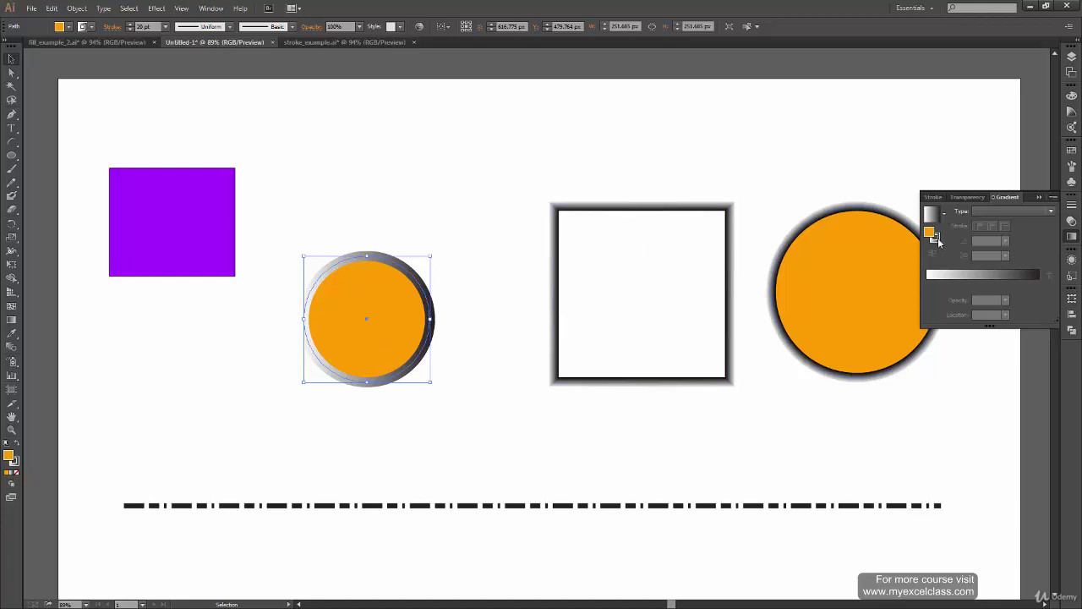
click(991, 226)
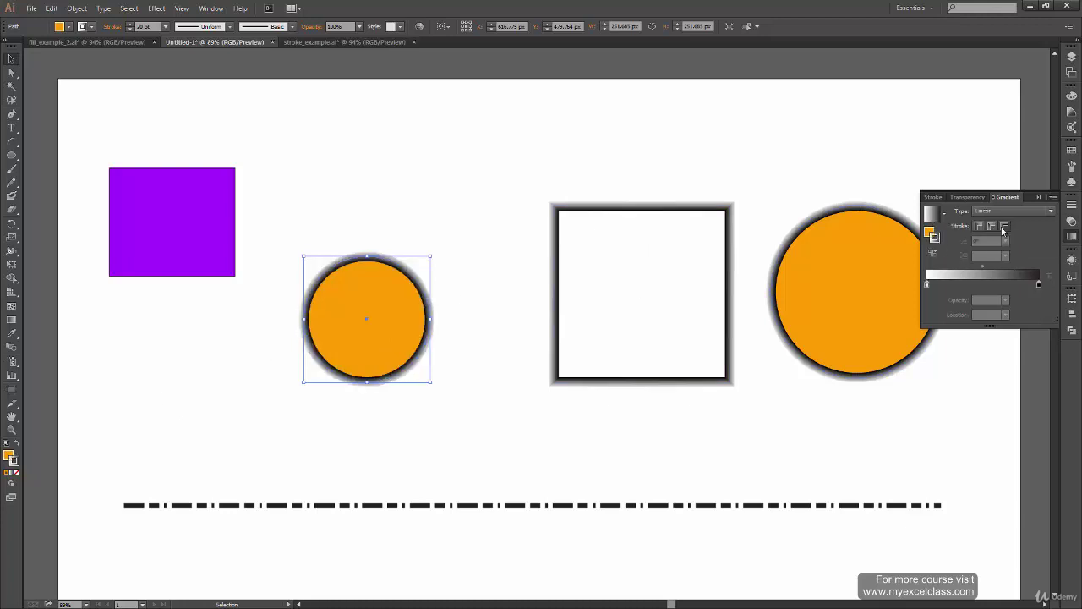
click(979, 226)
click(614, 164)
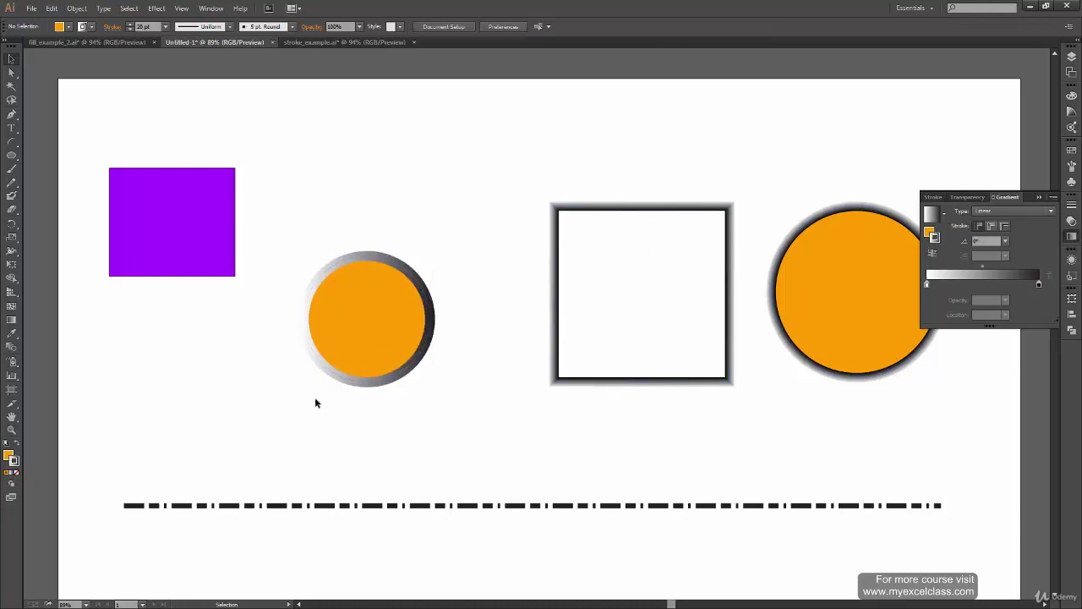
Switch to stroke_example.ai and select the lower thin curve.
click(347, 42)
click(548, 483)
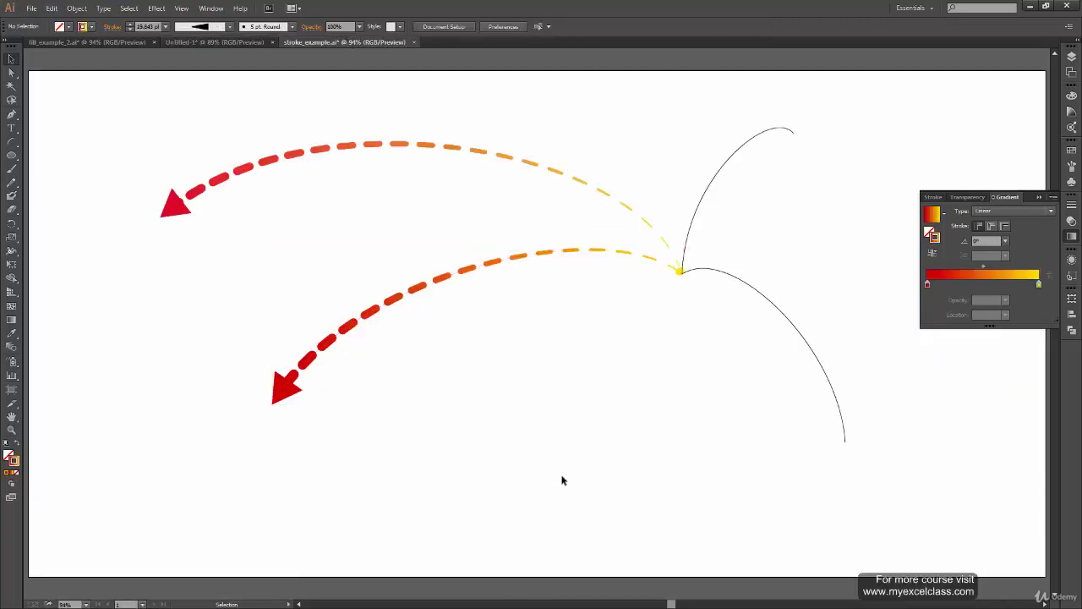
drag(657, 431, 621, 439)
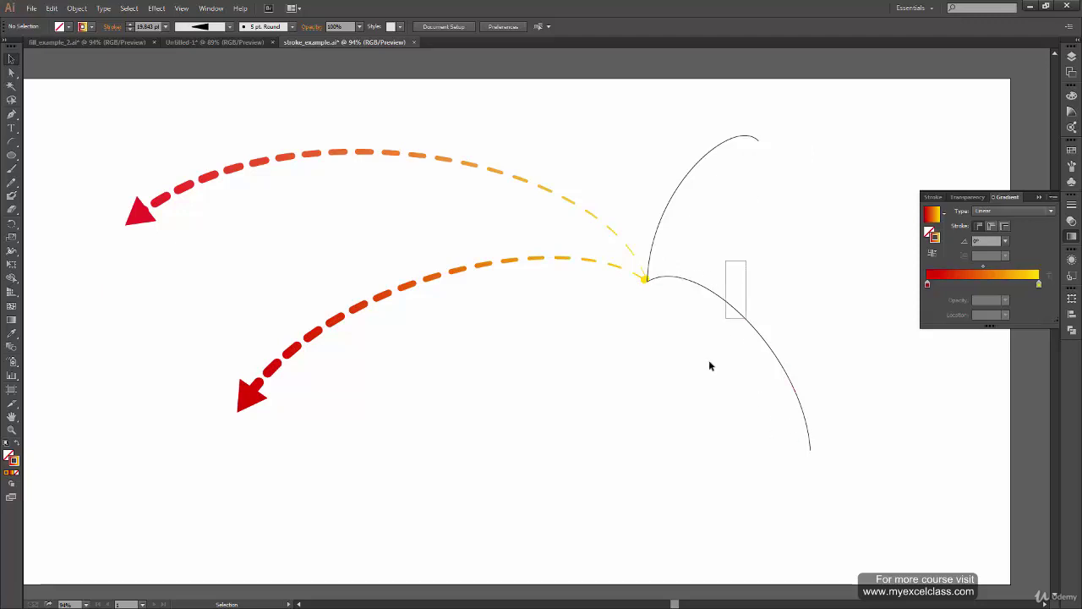
drag(743, 258, 715, 355)
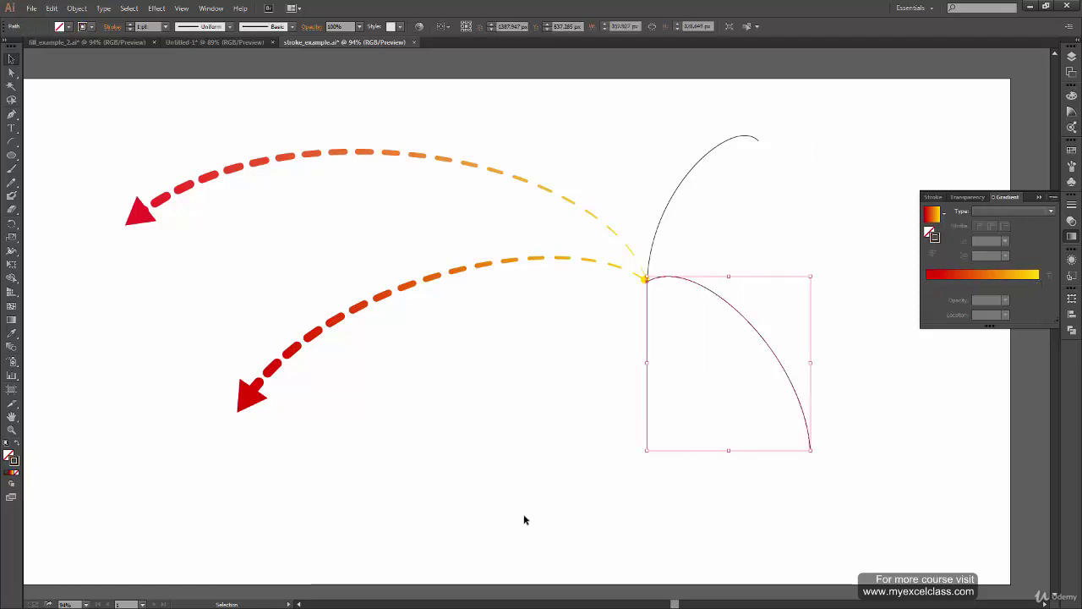
Copy an arrow's thick dashed red-to-yellow gradient stroke onto the lower curve with the Eyedropper.
key(i)
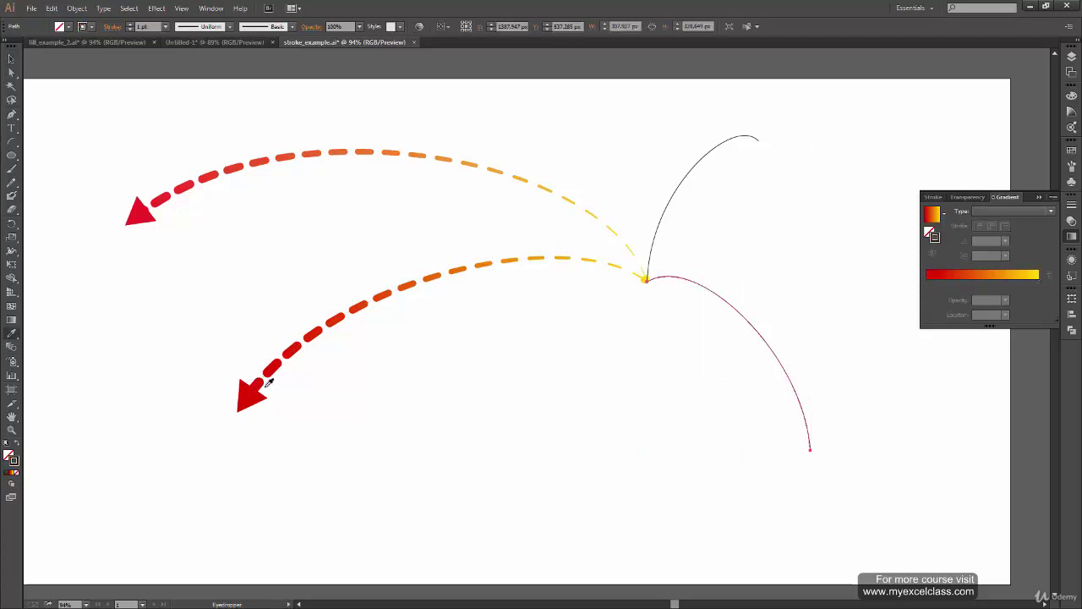
click(261, 382)
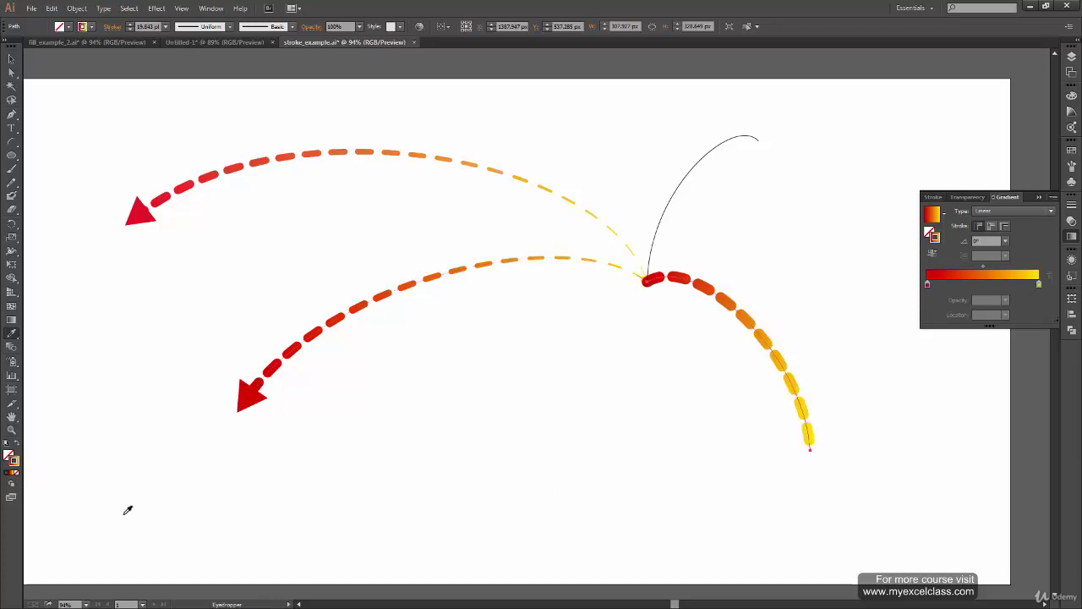
key(v)
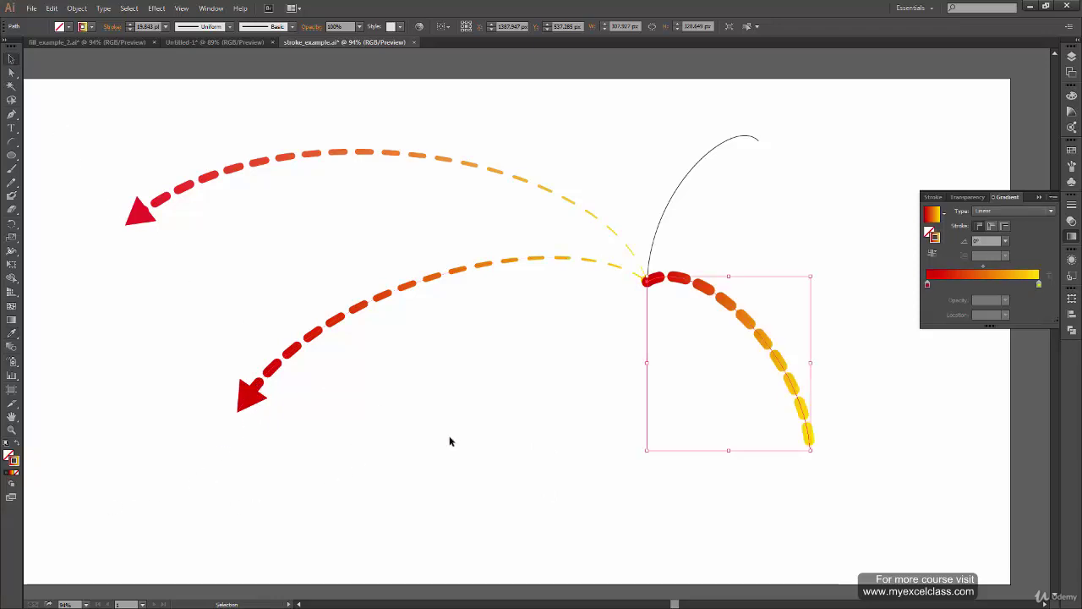
click(556, 441)
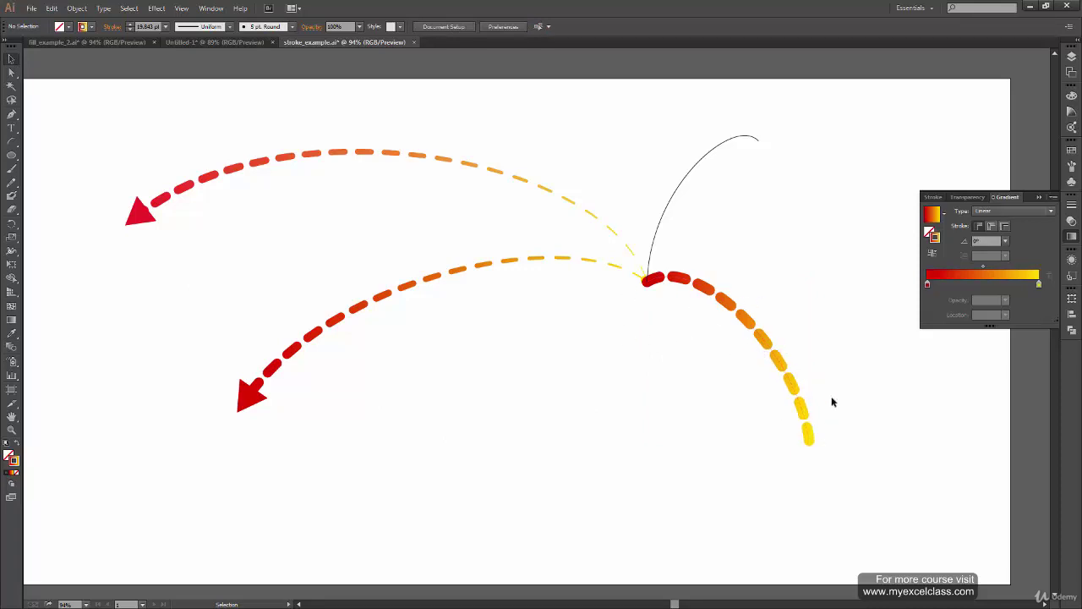
drag(839, 357, 759, 428)
click(1071, 204)
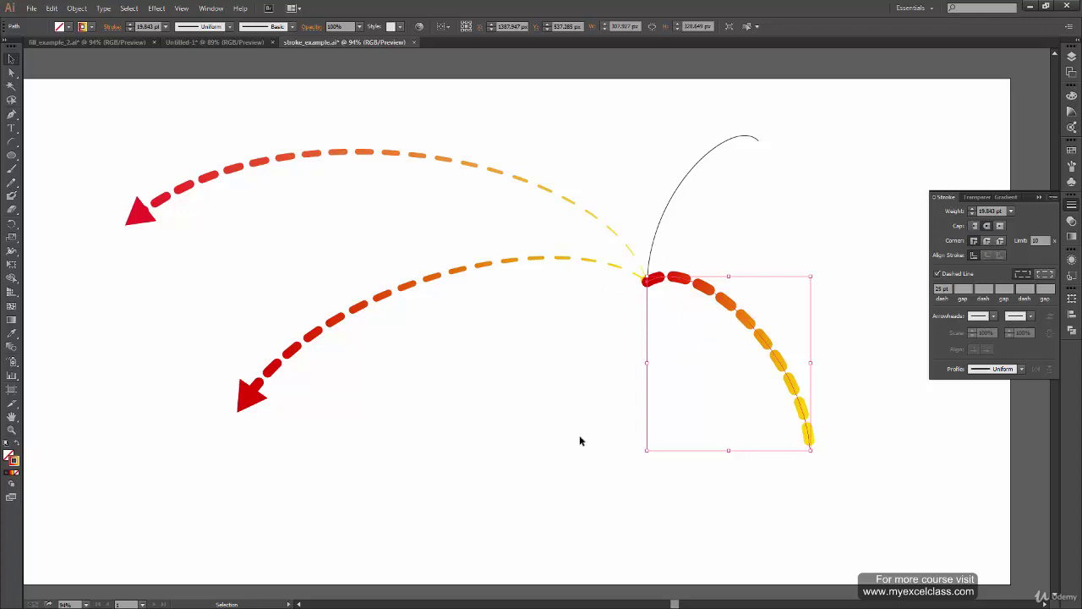
Add an arrowhead at the dashed curve's end and a round circle cap at its start.
click(1021, 315)
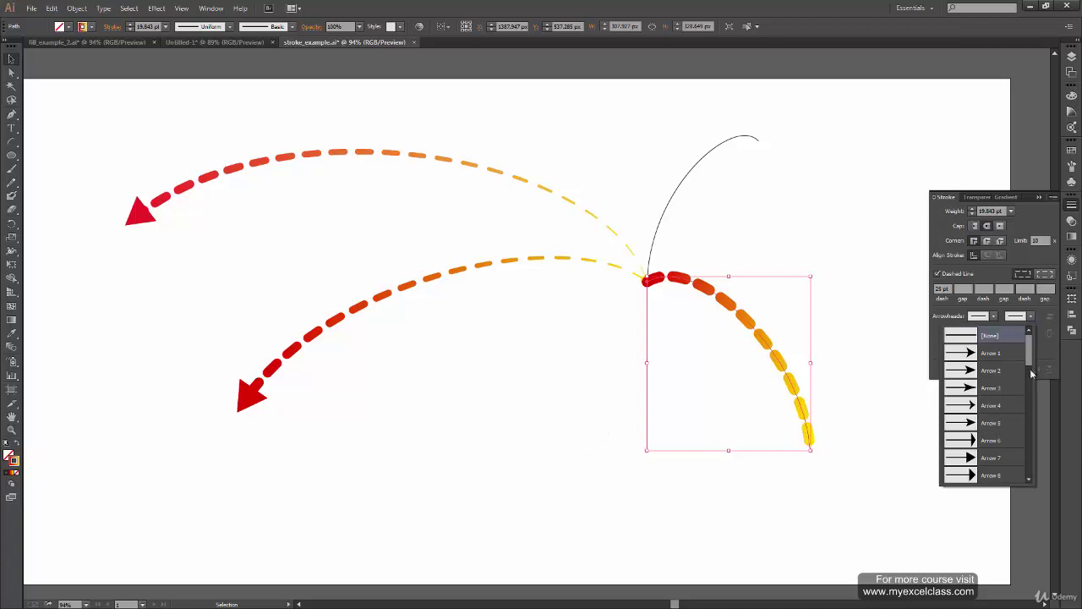
drag(1030, 372, 1030, 398)
click(974, 412)
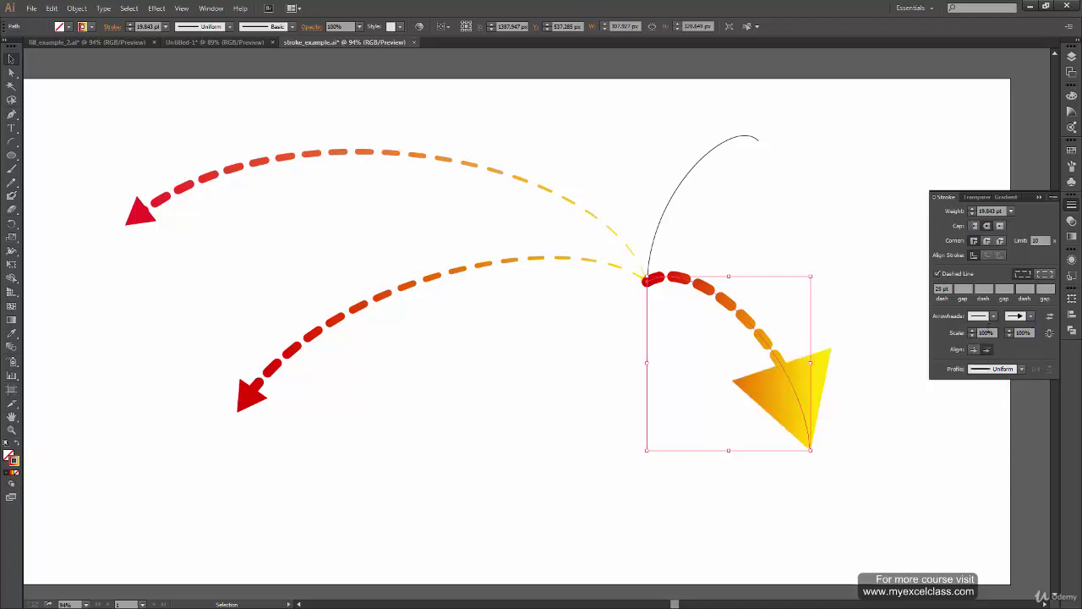
click(994, 316)
scroll(996, 398, down, 3)
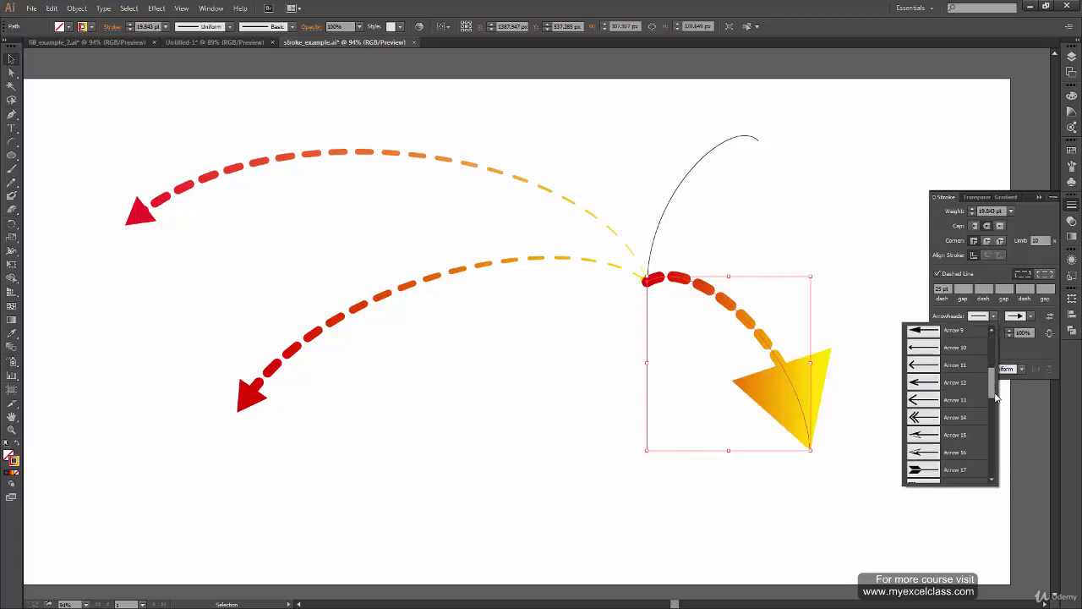
scroll(997, 403, down, 4)
scroll(995, 408, down, 4)
scroll(996, 412, down, 4)
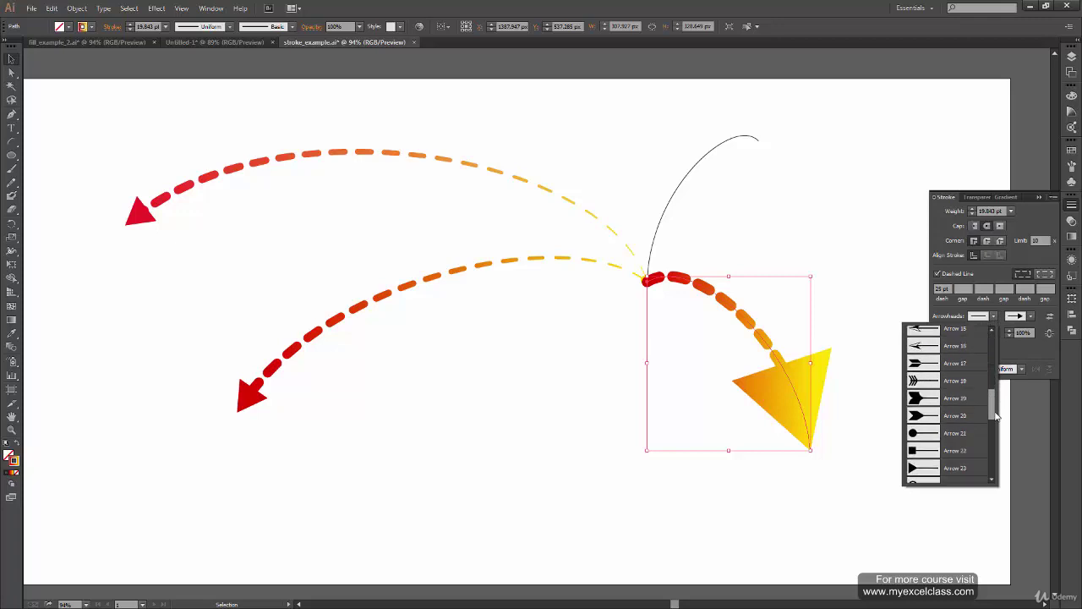
click(928, 432)
Shrink the start circle cap and set the end arrowhead scale to 32%.
click(972, 335)
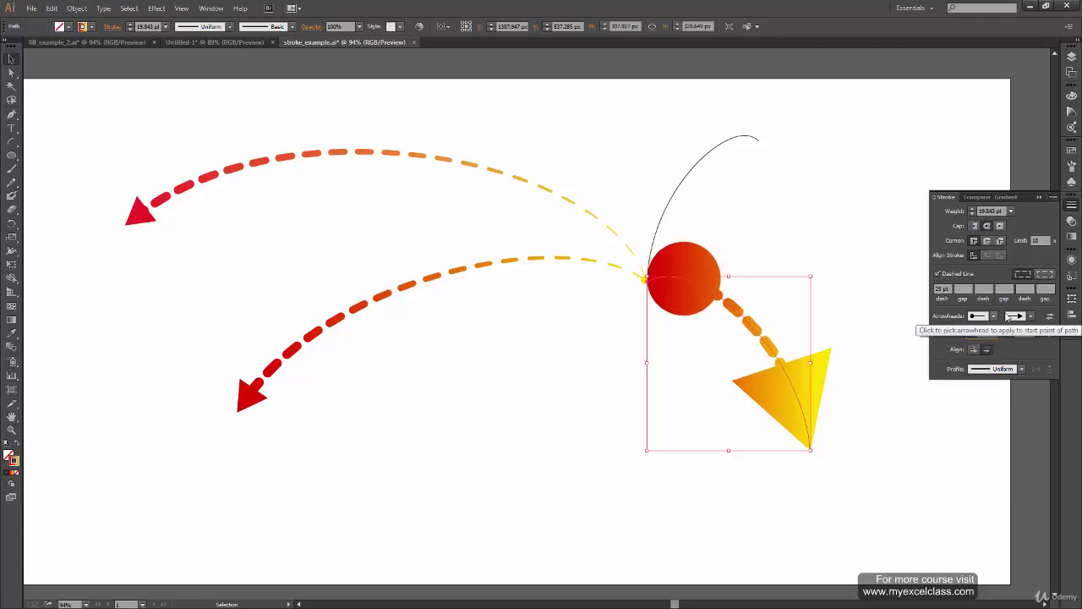
click(985, 333)
text(5)
key(Tab)
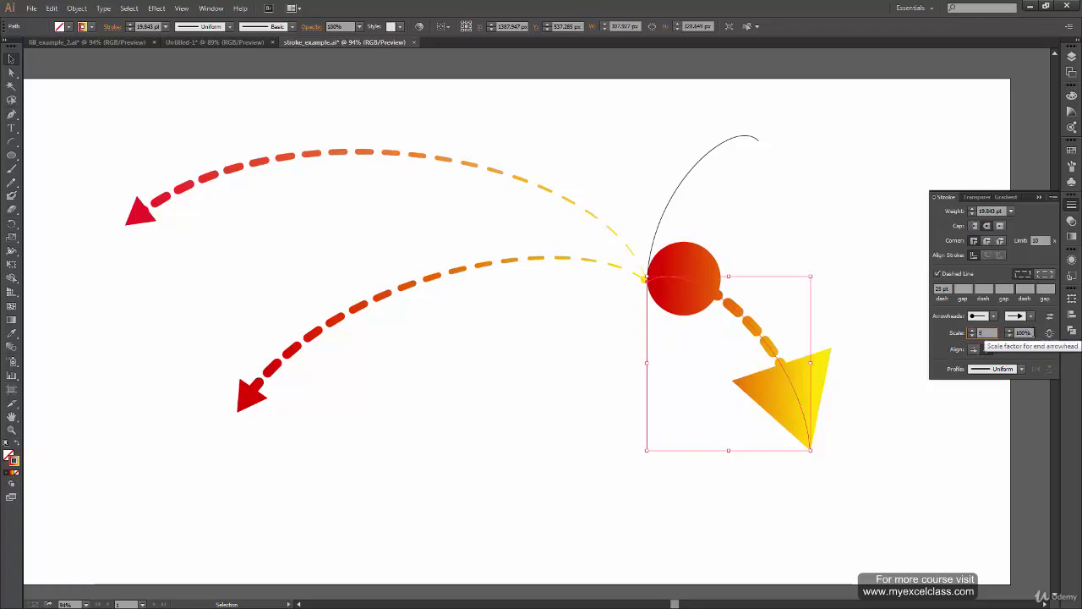
click(300, 349)
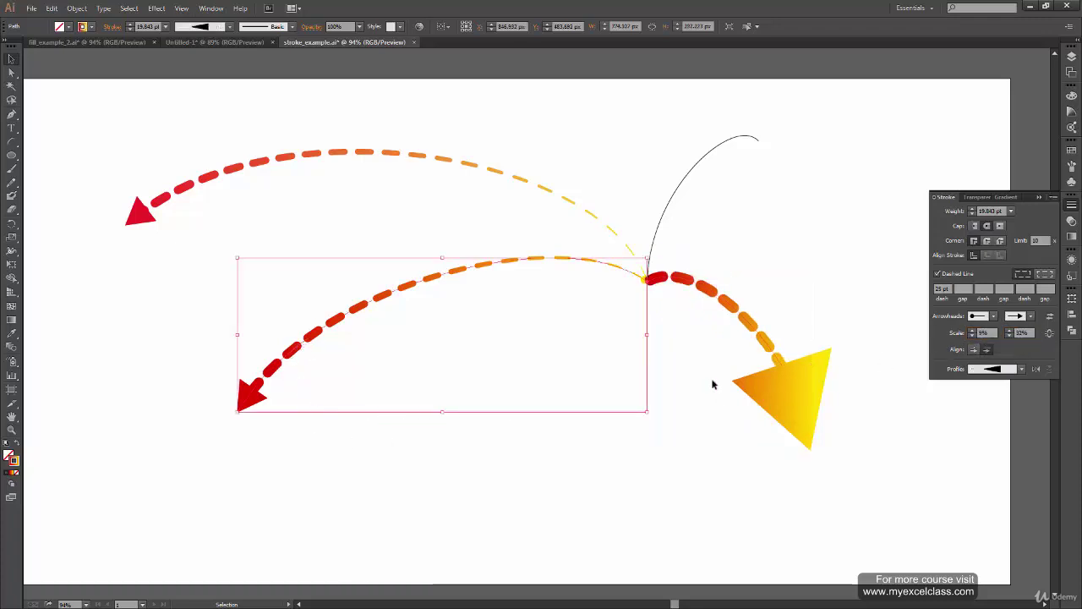
click(766, 352)
click(1023, 332)
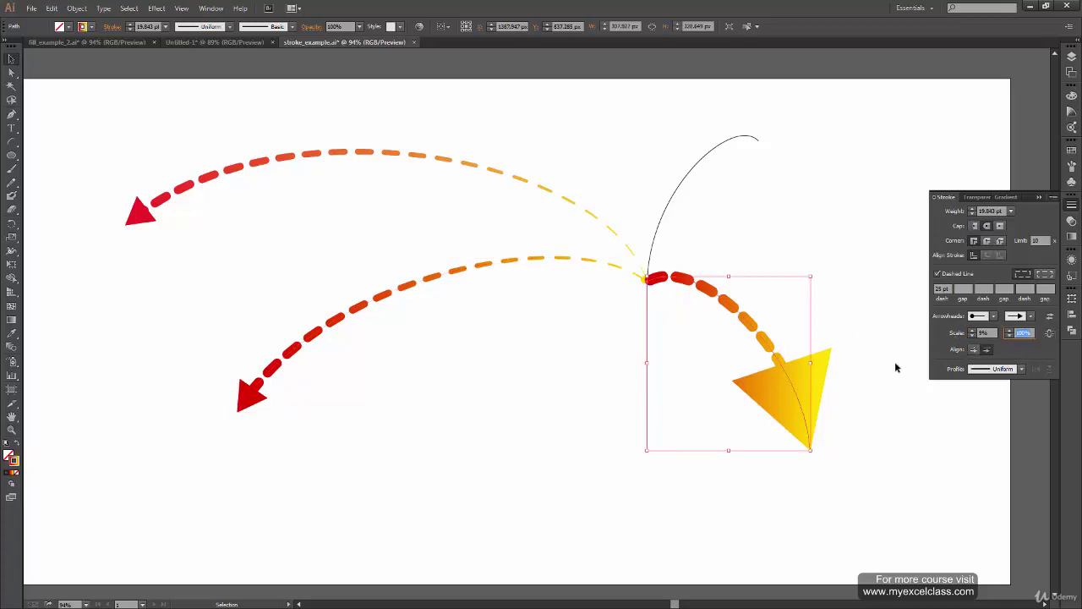
text(32)
key(Return)
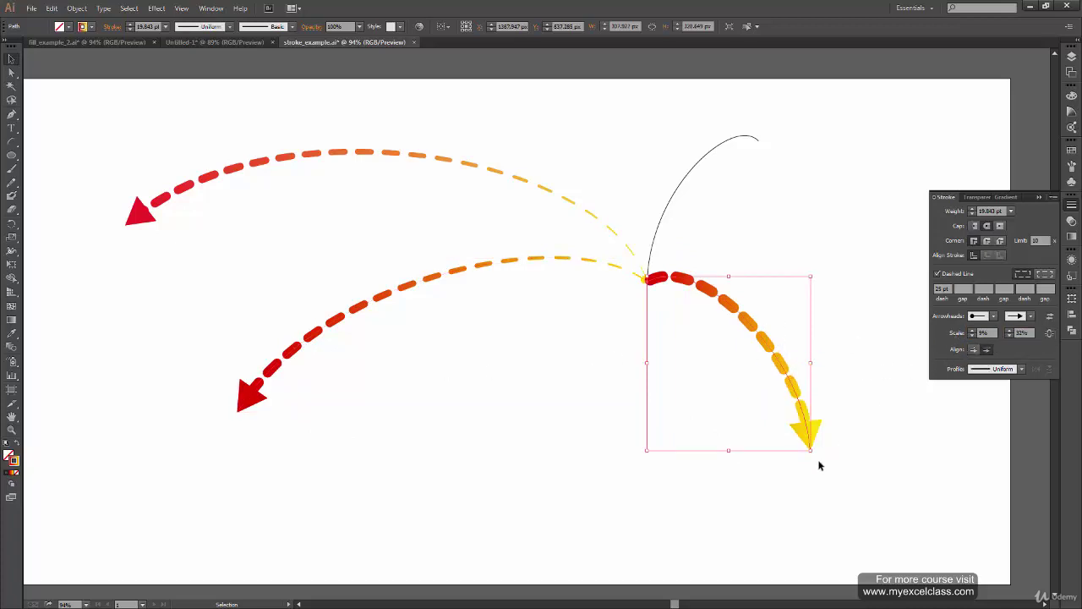
click(706, 520)
Undo and redo the arrowhead size changes, checking the arc in Outline view.
click(762, 394)
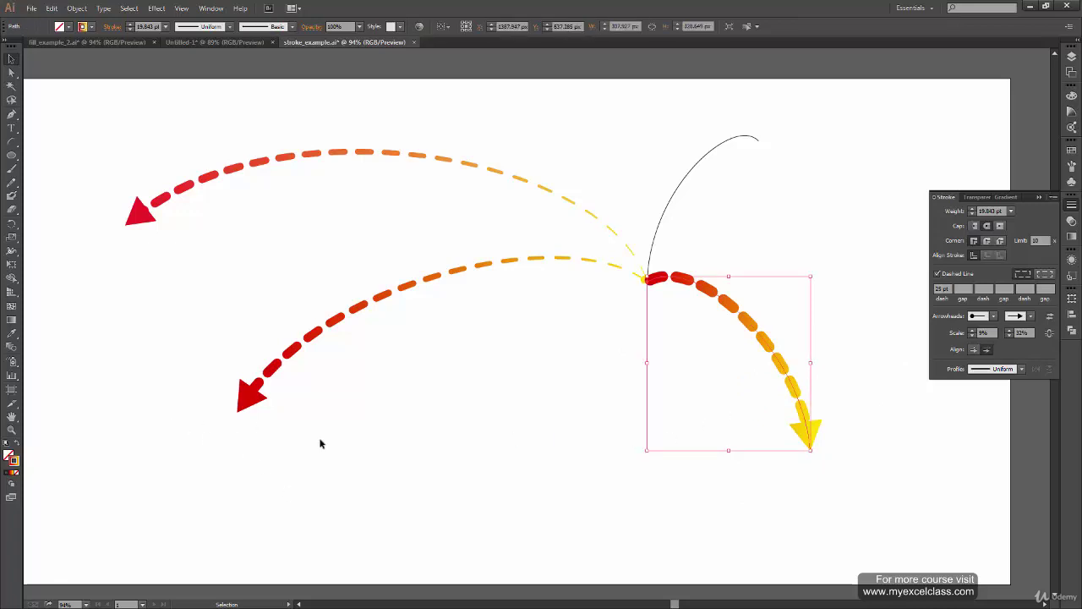
key(ctrl+z)
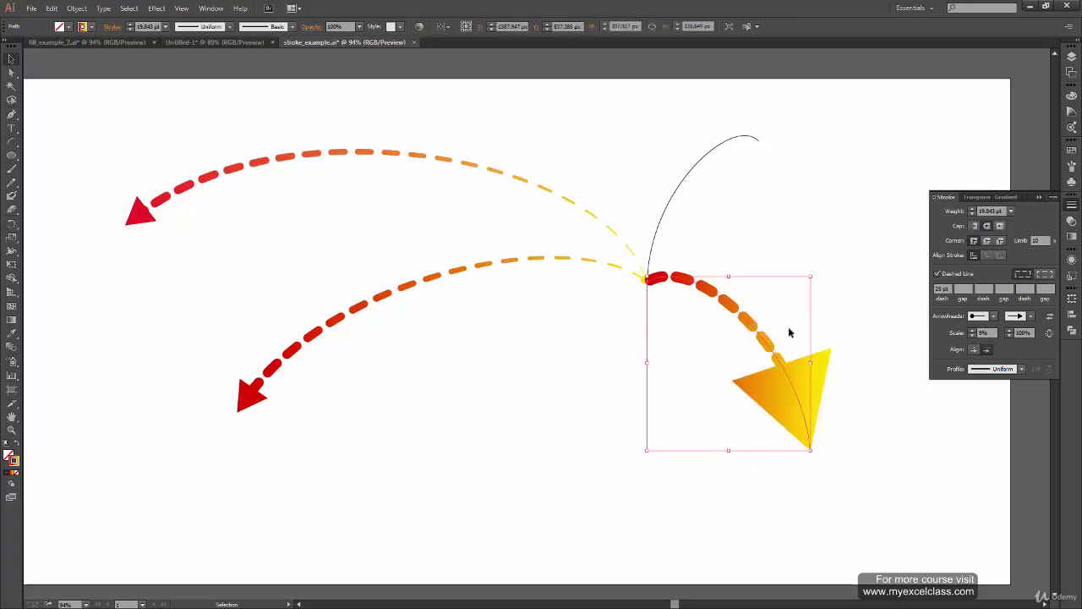
key(ctrl+z)
key(ctrl+y)
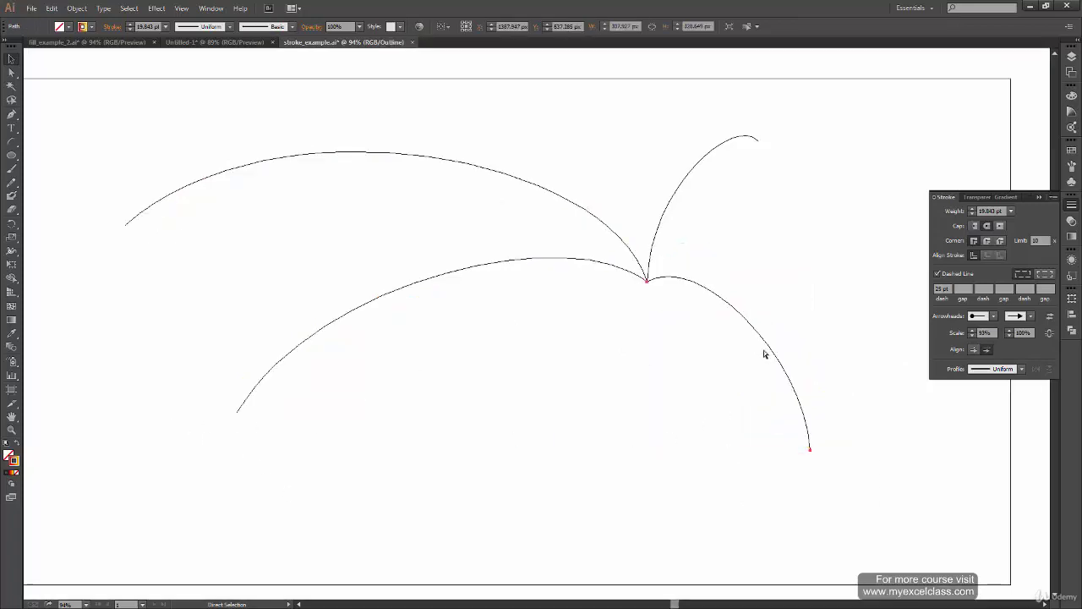
key(ctrl+y)
key(ctrl+shift+z)
key(ctrl+shift+z)
Isolate the right arrow and use the Width tool to taper its start to a thin point.
right_click(769, 347)
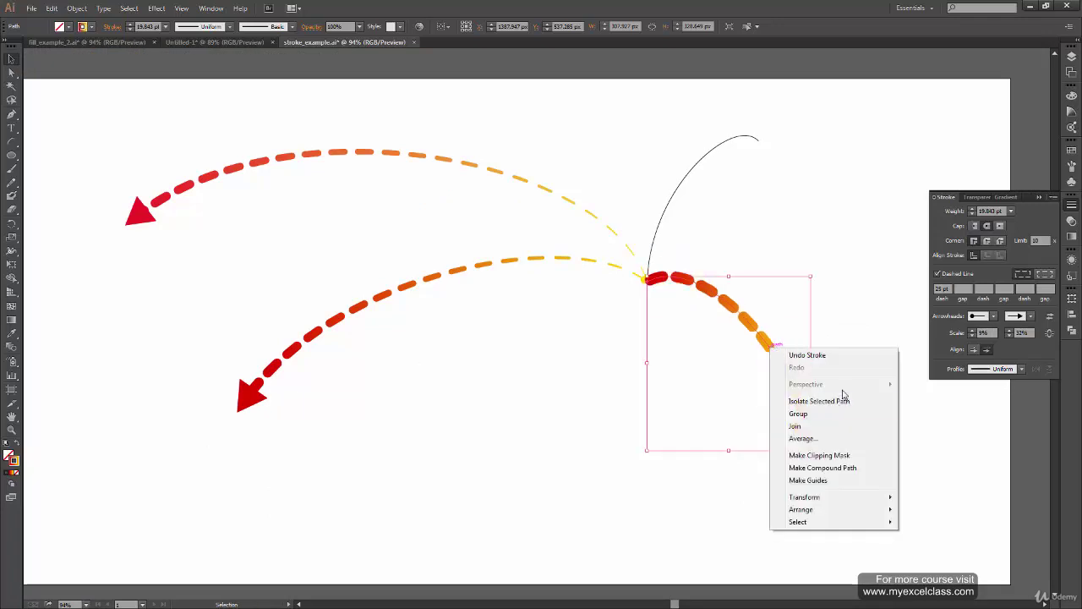
click(818, 401)
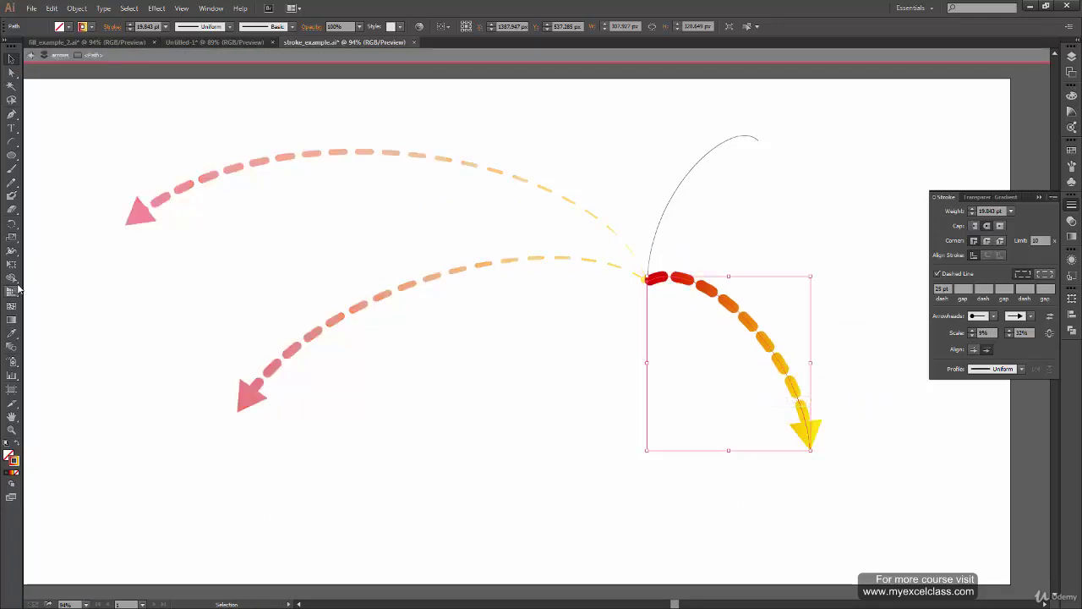
key(shift+w)
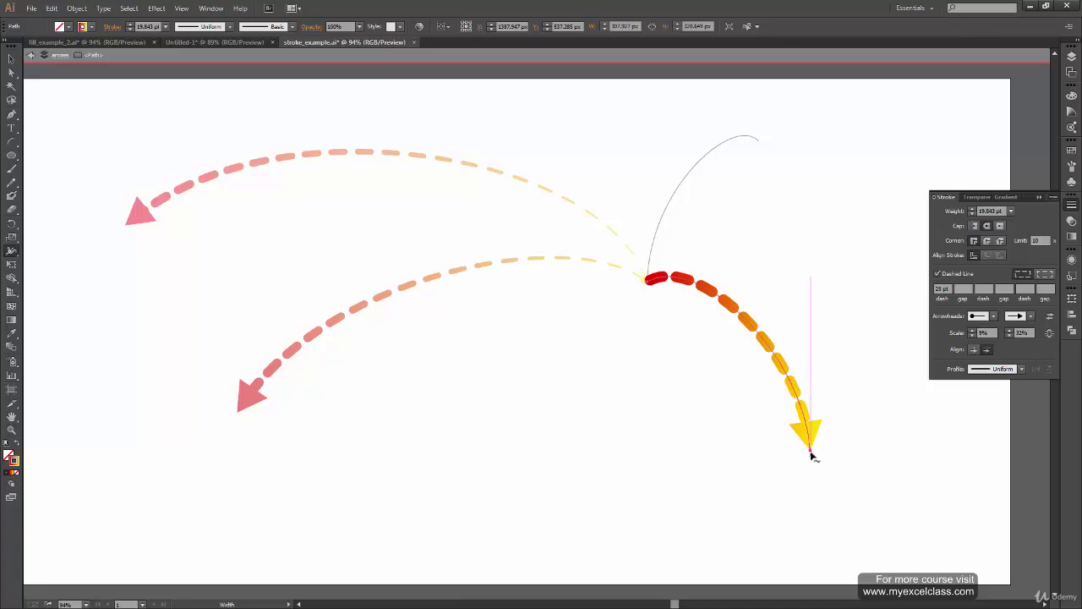
drag(813, 457, 813, 452)
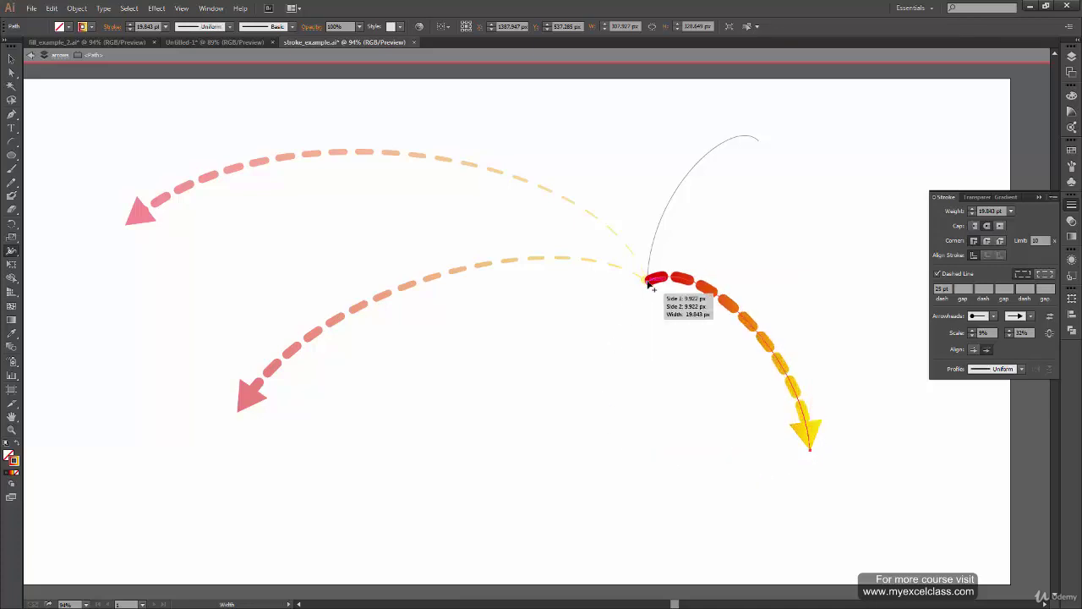
drag(636, 270, 633, 298)
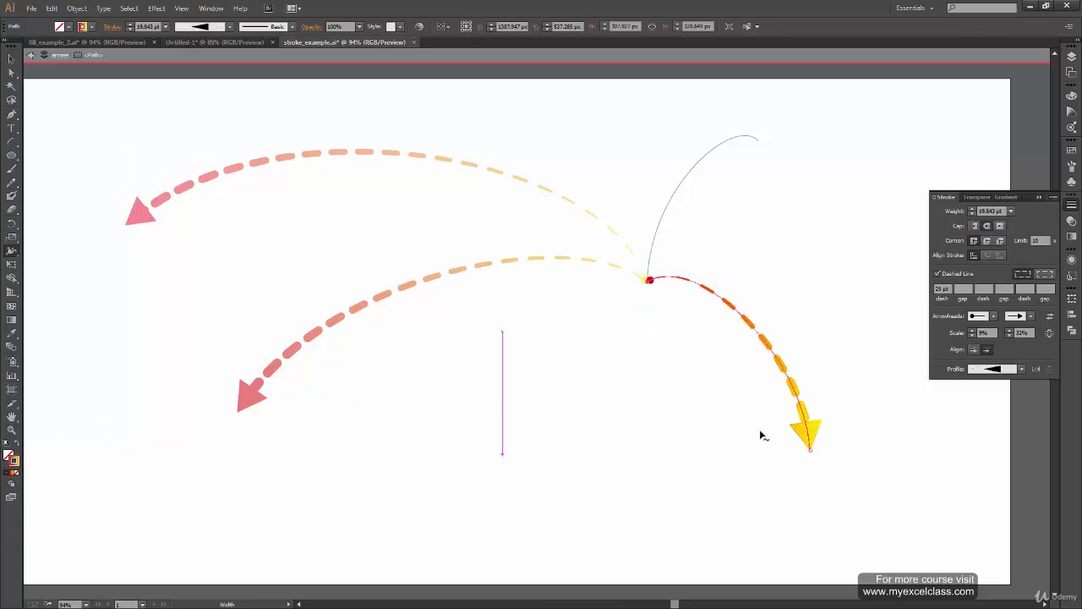
key(v)
double_click(404, 436)
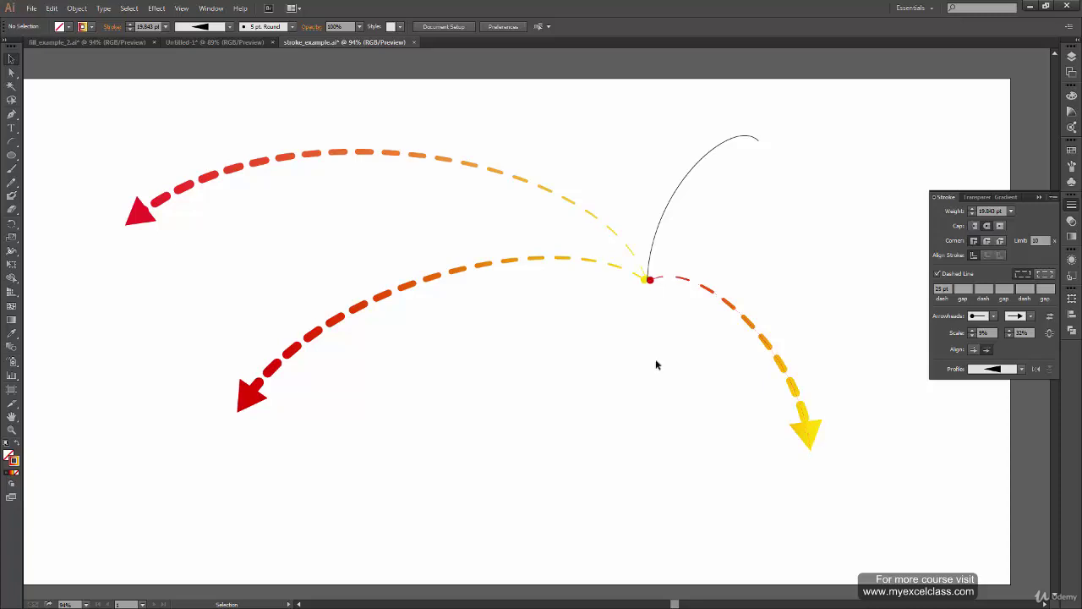
Set the right arrow's stroke gradient angle to 120° so its tip turns red.
drag(793, 326, 725, 378)
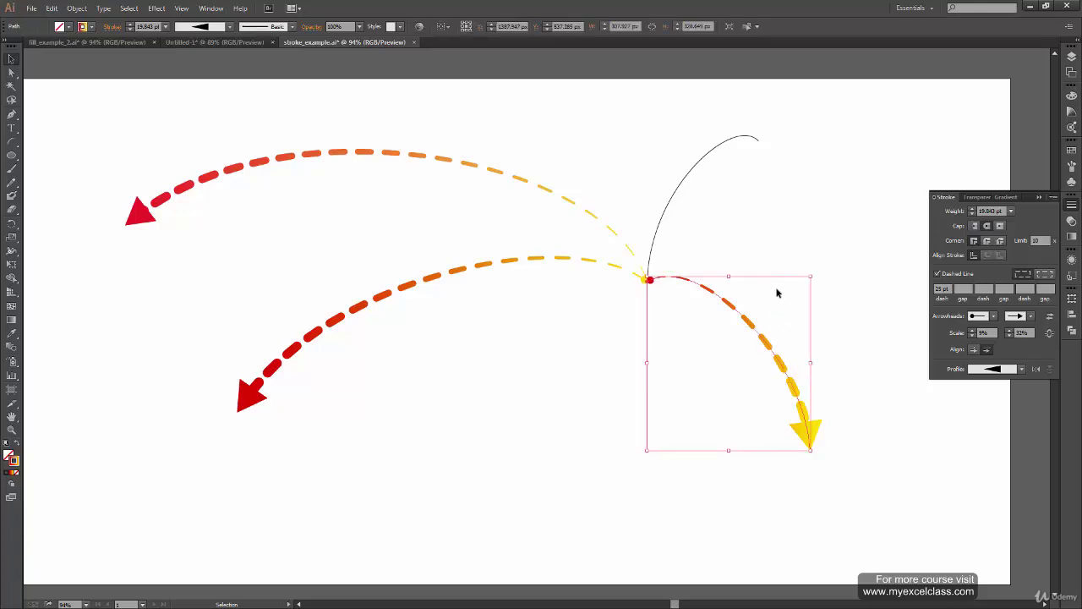
click(1071, 234)
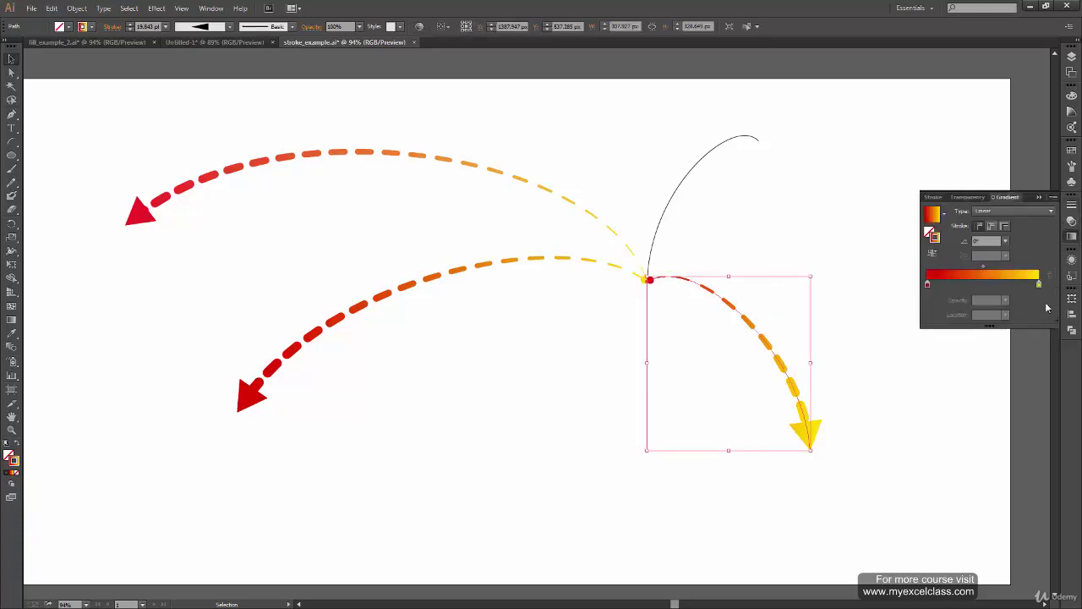
click(1005, 243)
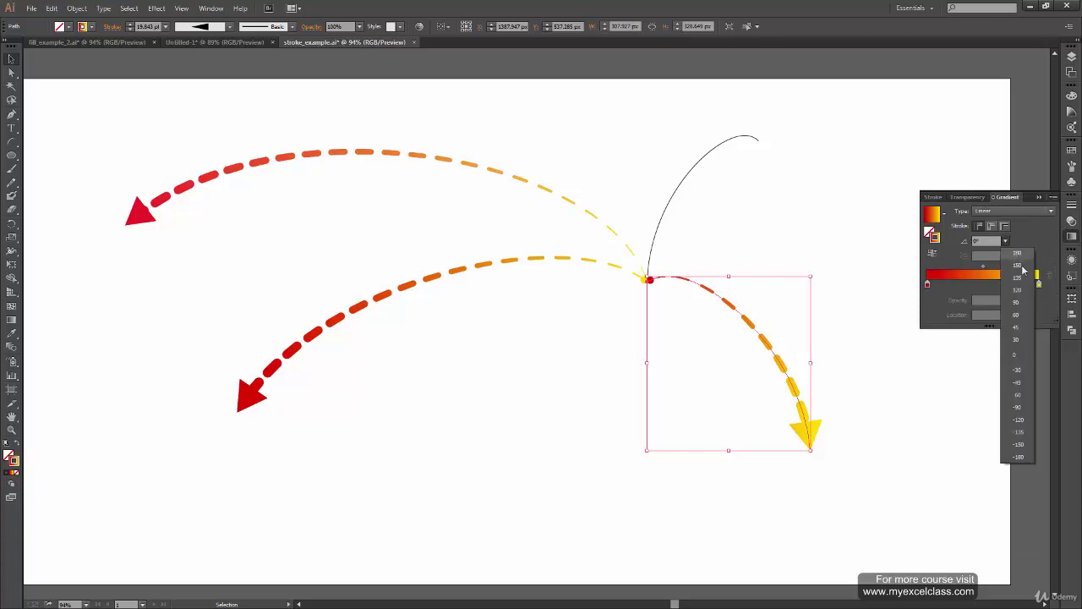
click(1020, 290)
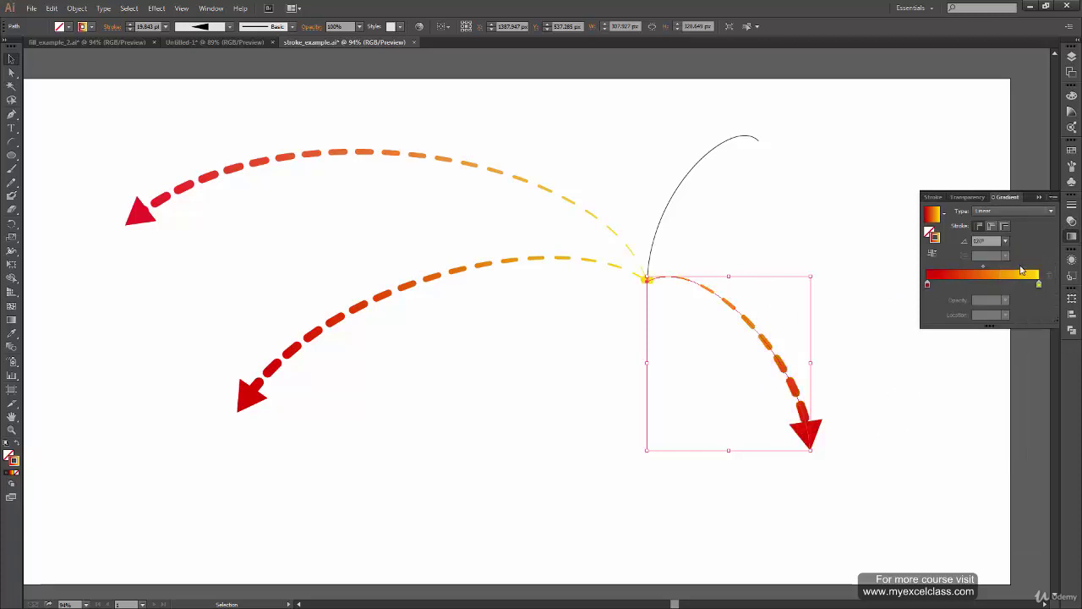
click(896, 477)
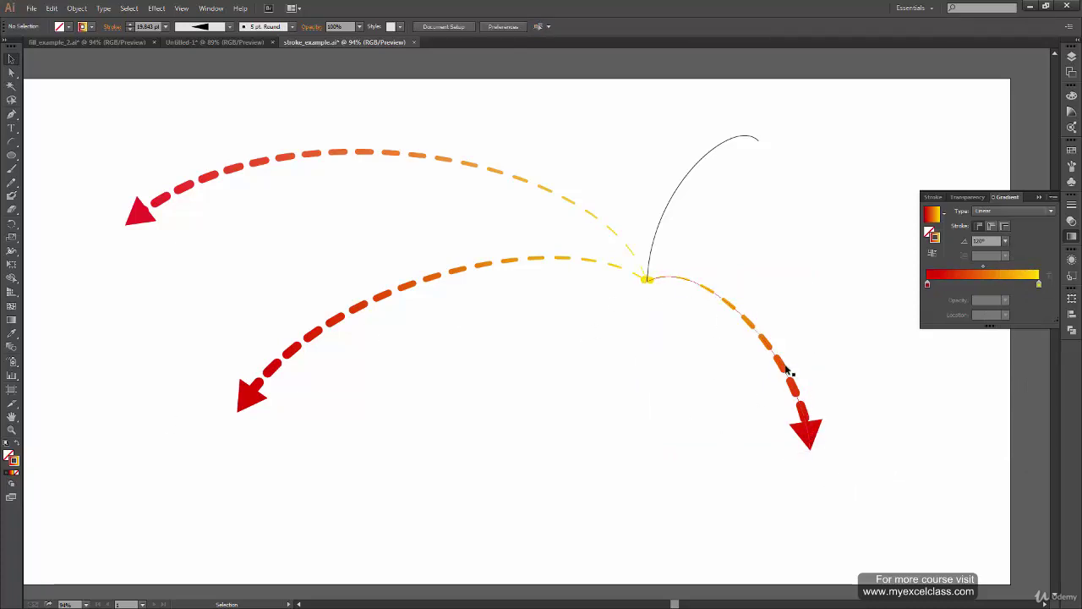
Turn on the Map layer so the world map shows beneath the arrows.
key(F7)
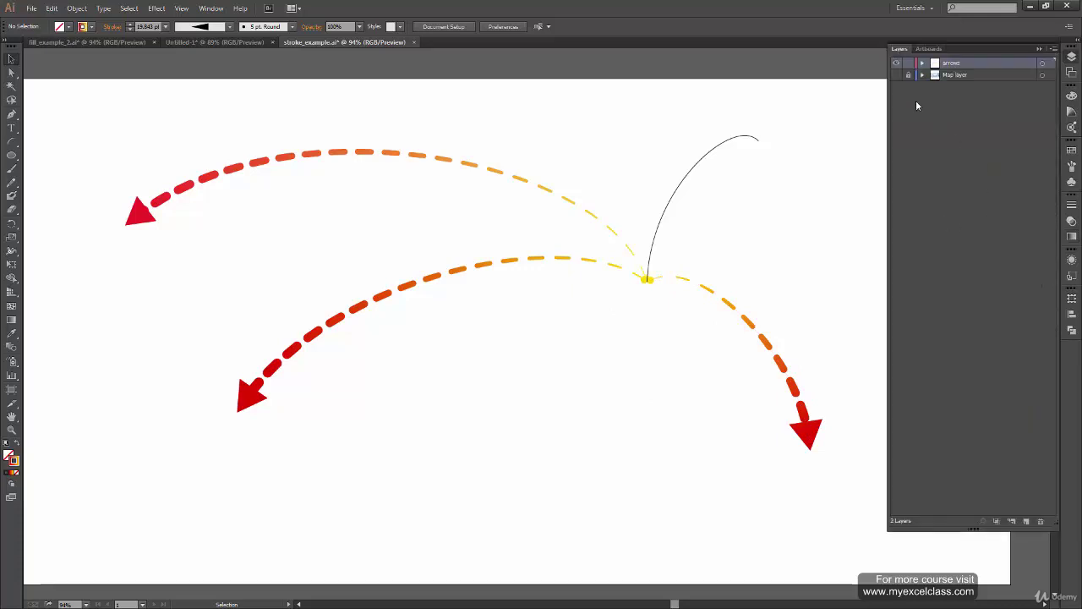
click(896, 74)
click(896, 62)
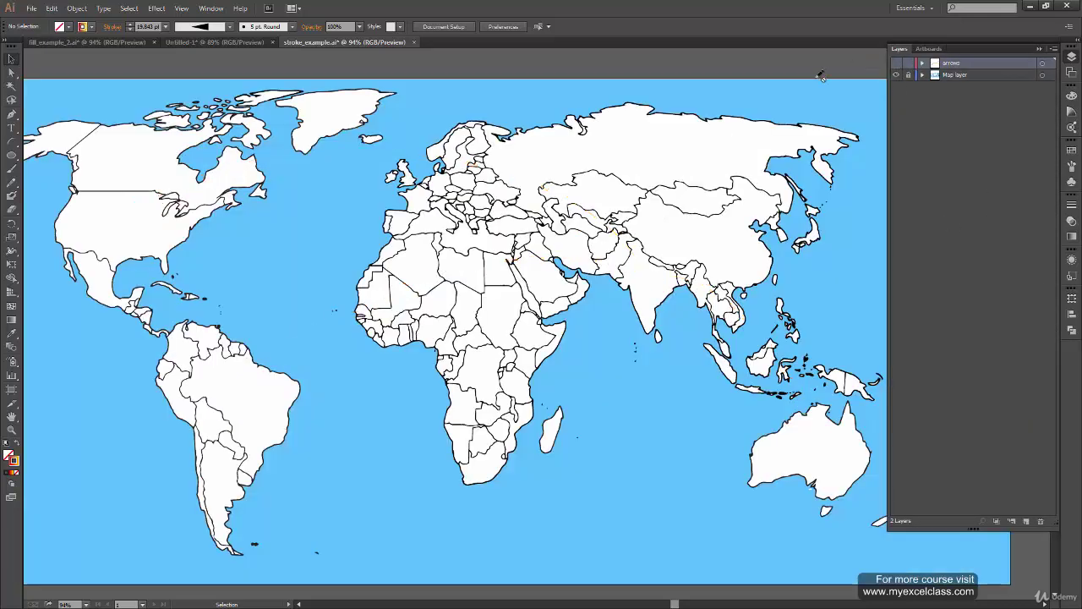
click(896, 63)
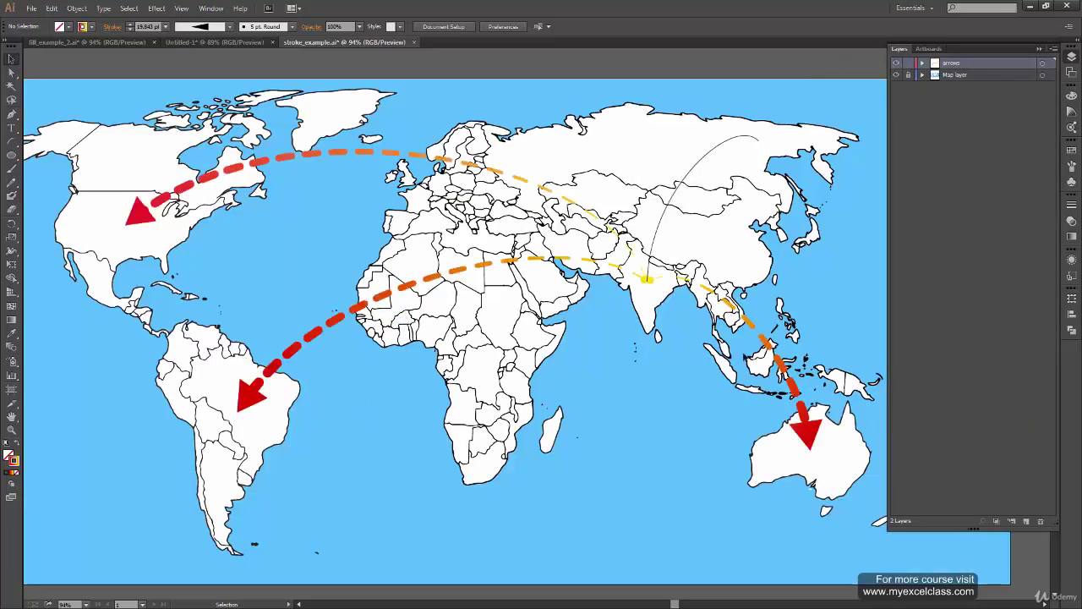